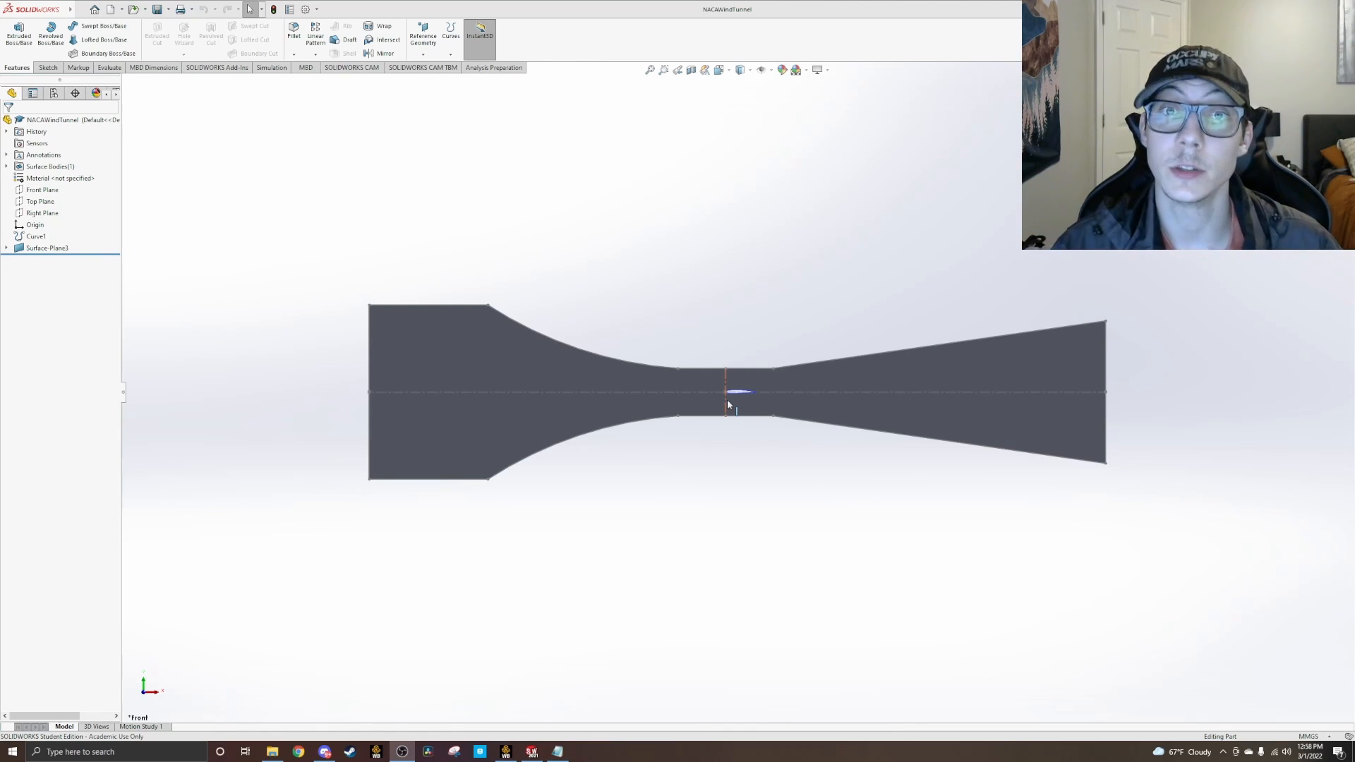
Step: Review the airfoil coordinate points in the 2412 text file, and close the file
click(558, 752)
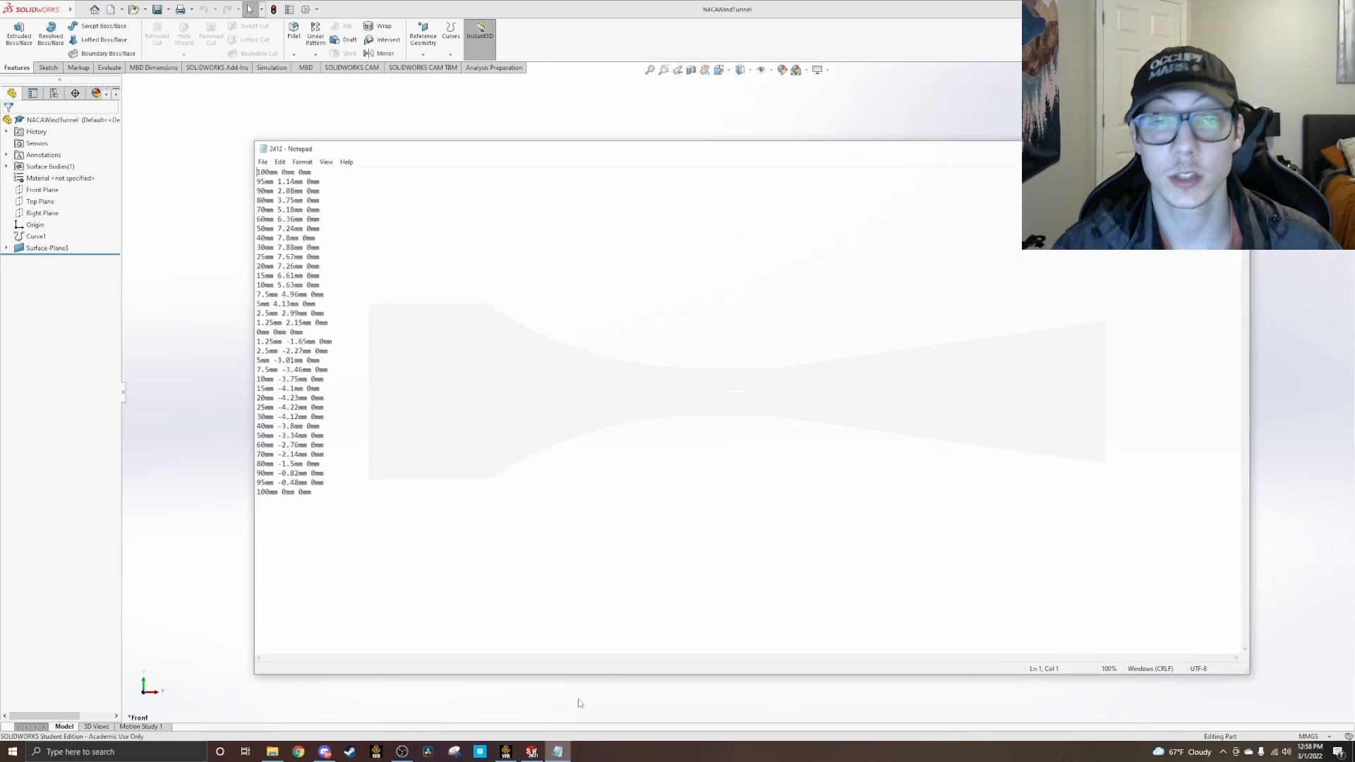
drag(350, 486, 263, 163)
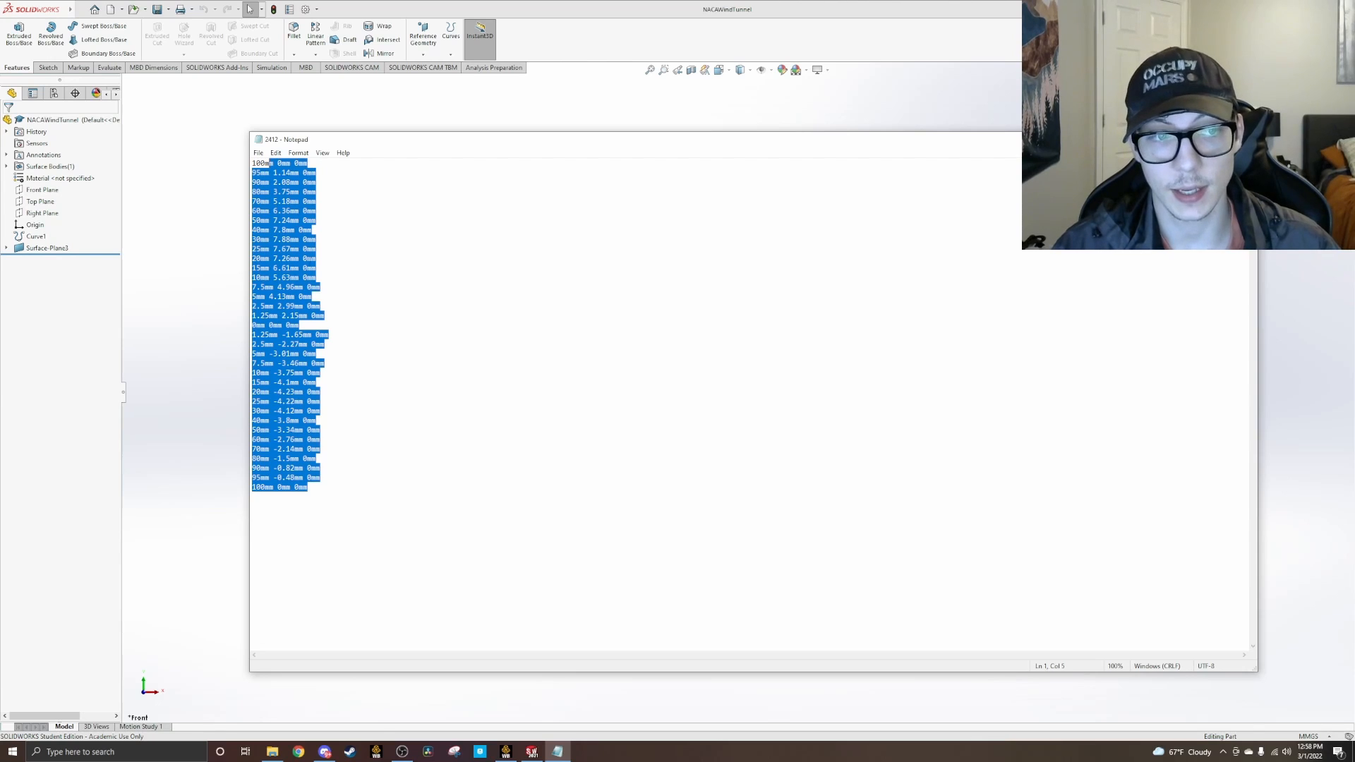
click(316, 268)
click(1241, 139)
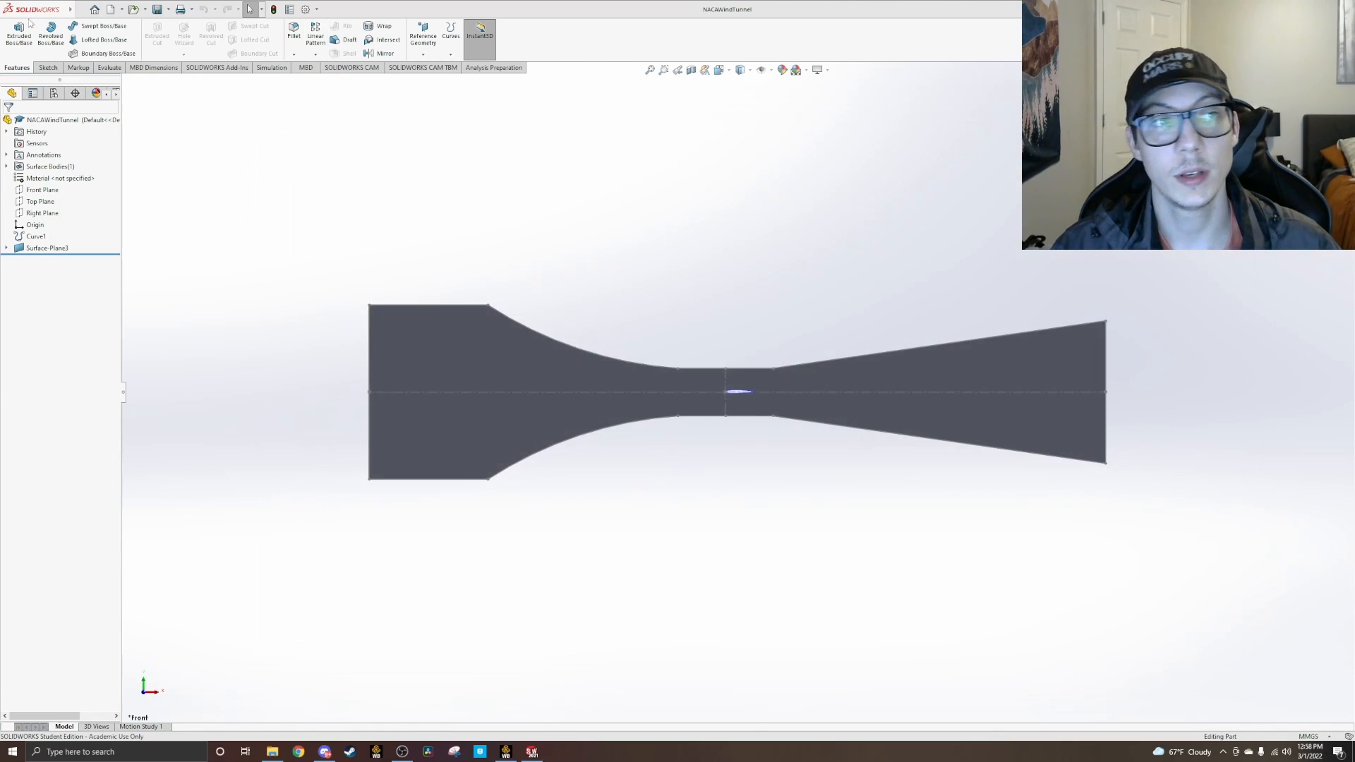
mouse_move(75, 8)
click(120, 10)
mouse_move(139, 12)
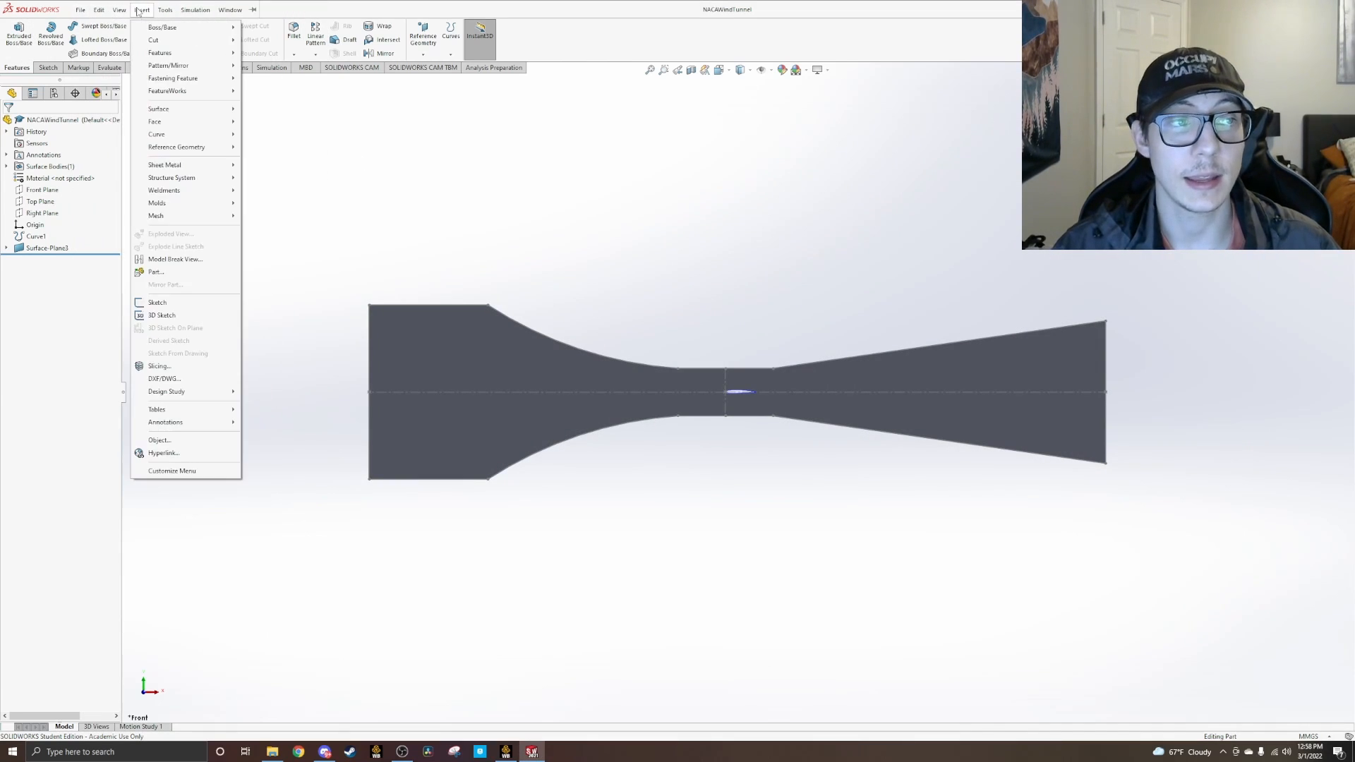
mouse_move(166, 135)
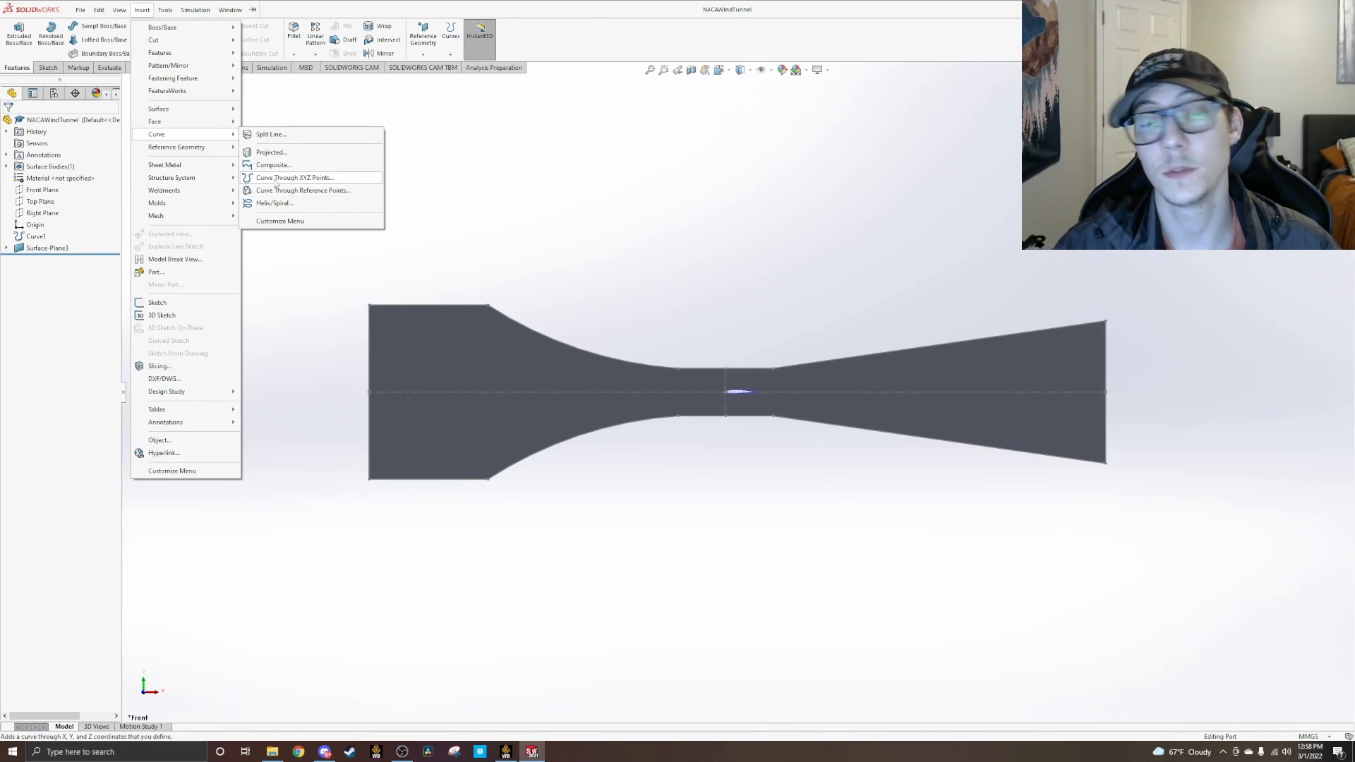
click(605, 264)
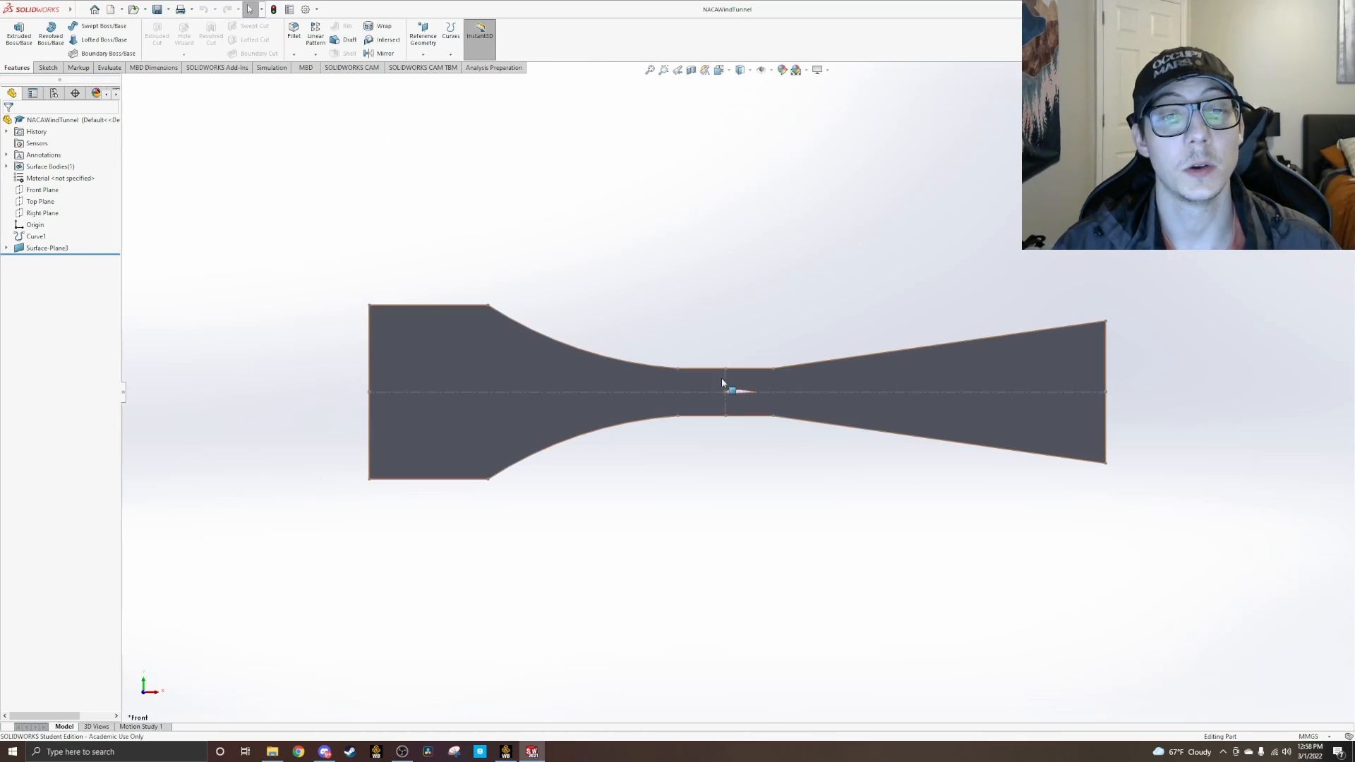
scroll(730, 395, up, 2)
scroll(730, 401, down, 5)
scroll(761, 361, down, 3)
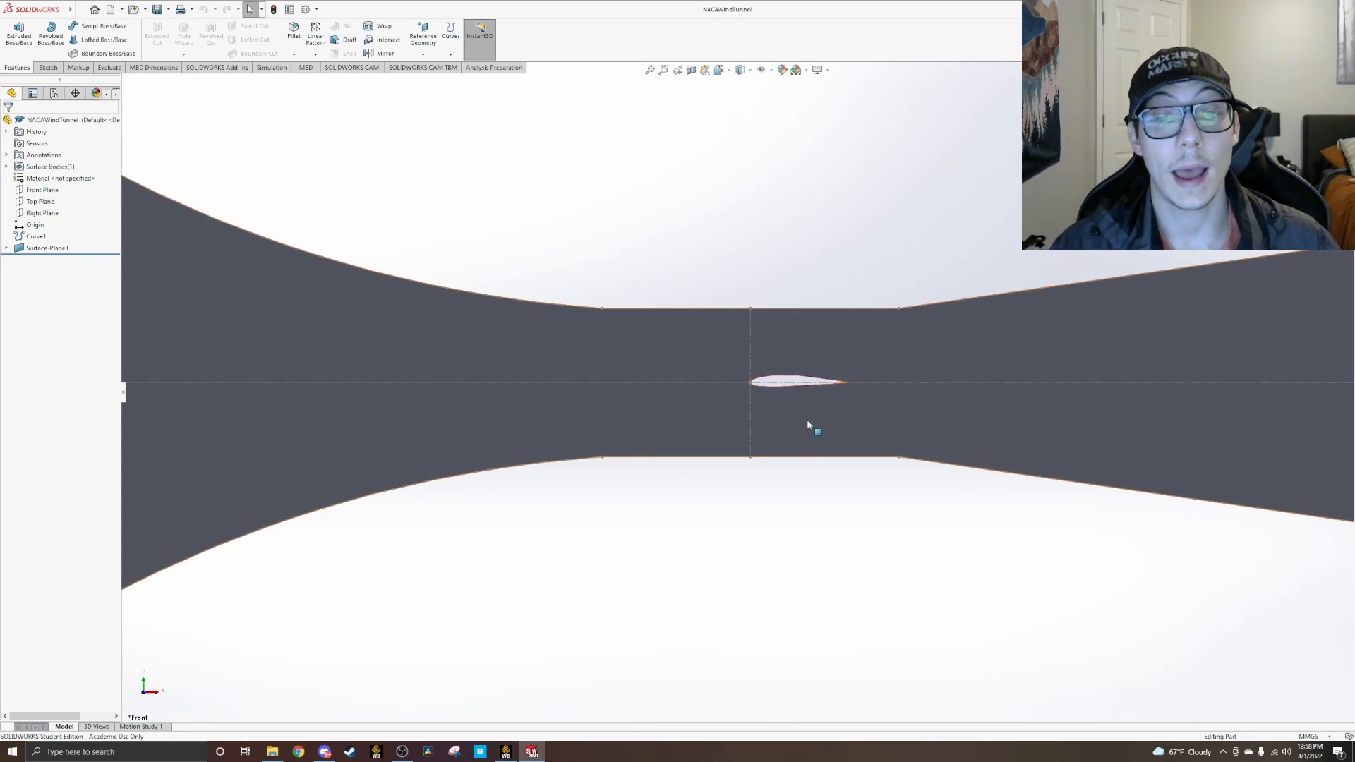
scroll(802, 394, up, 5)
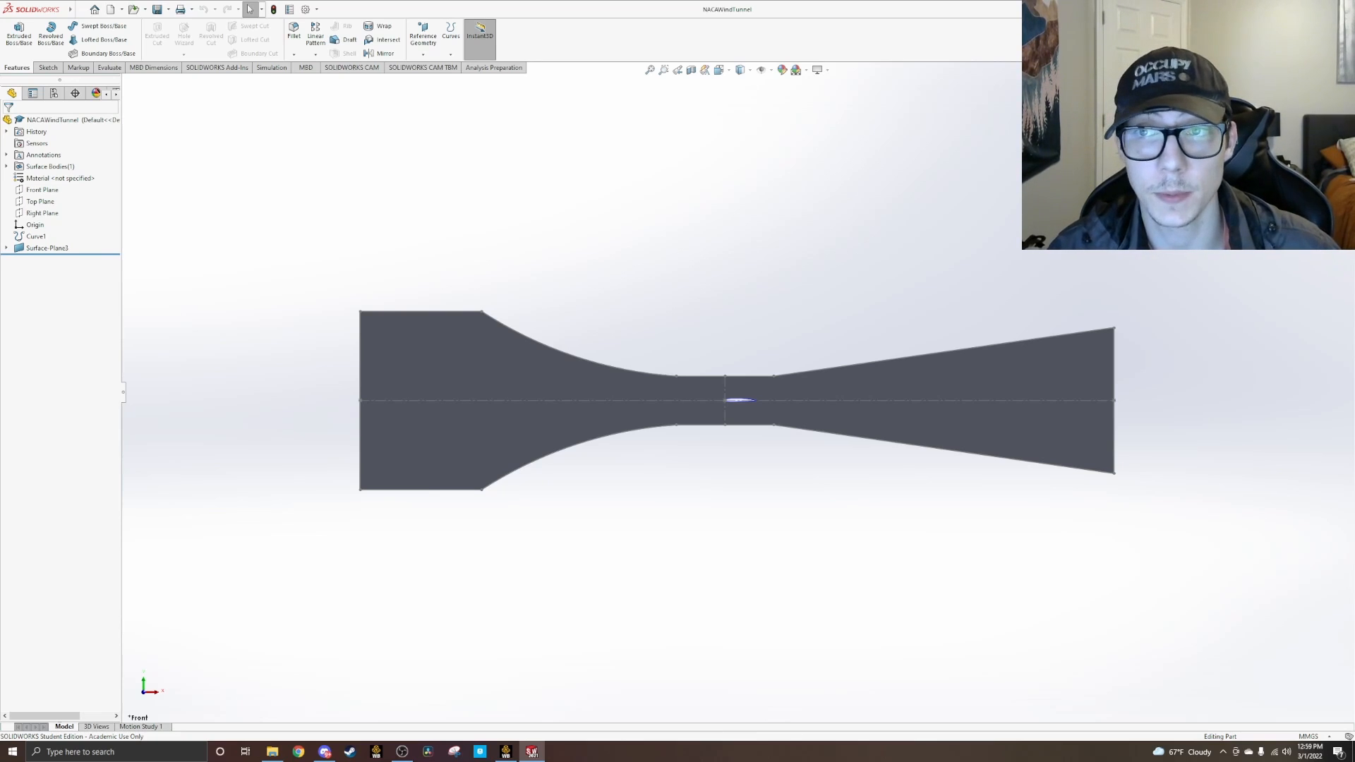
Step: Switch to ANSYS Workbench and add a new Fluid Flow (Fluent) analysis system to the project schematic
click(1347, 9)
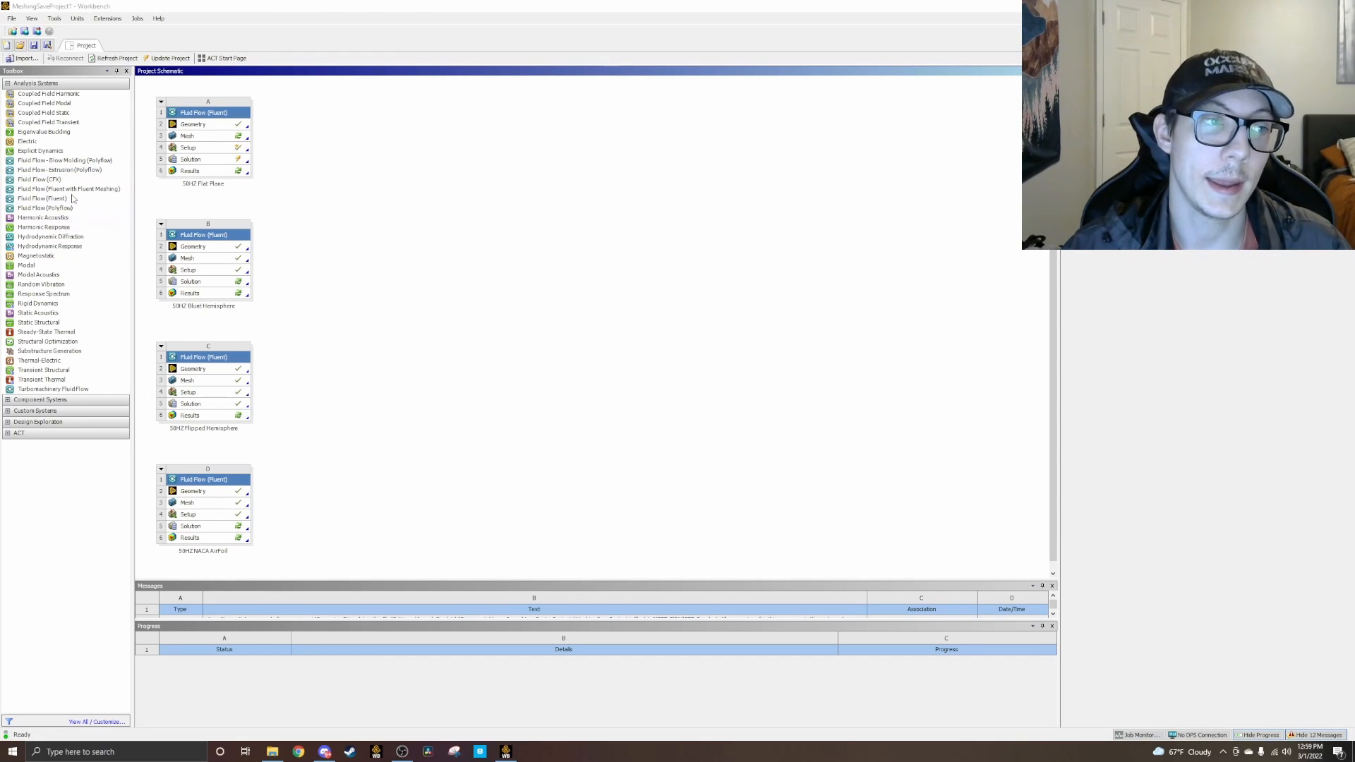
click(65, 200)
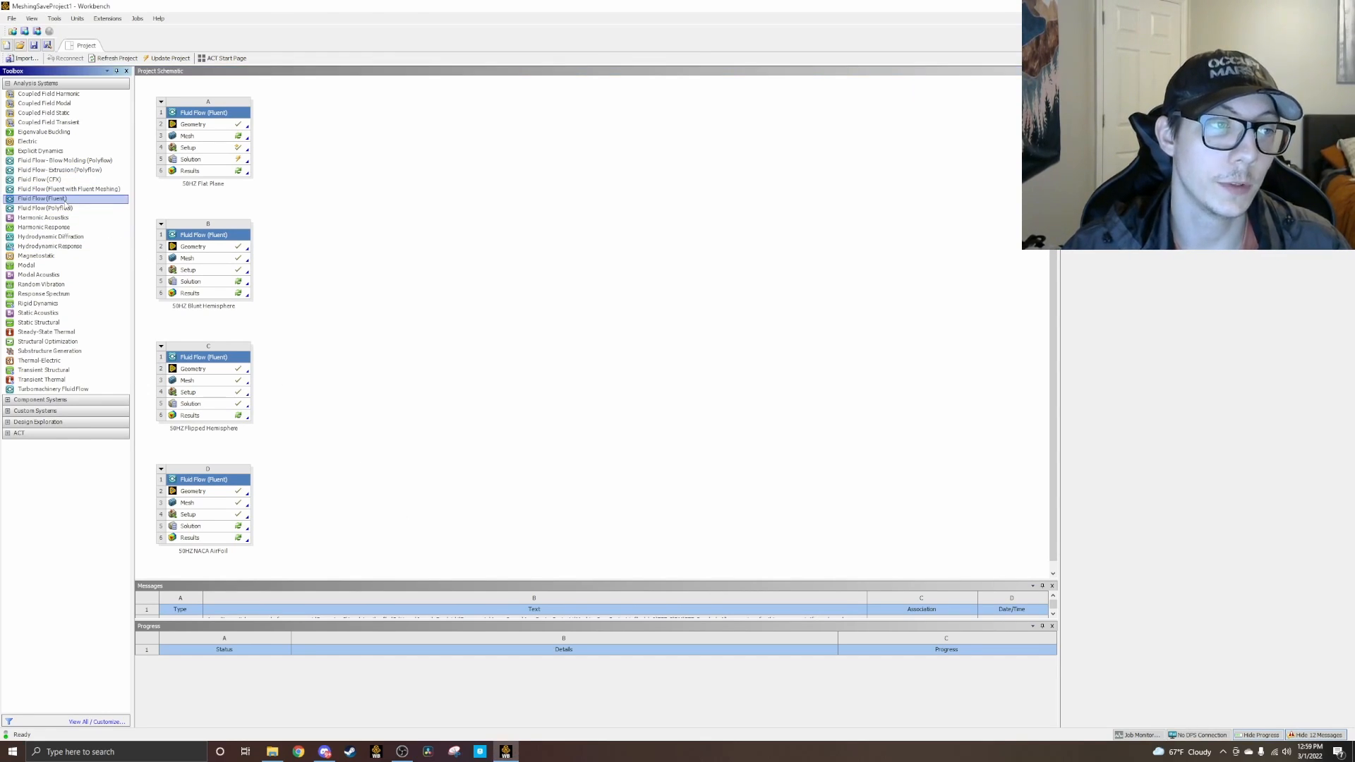
double_click(66, 200)
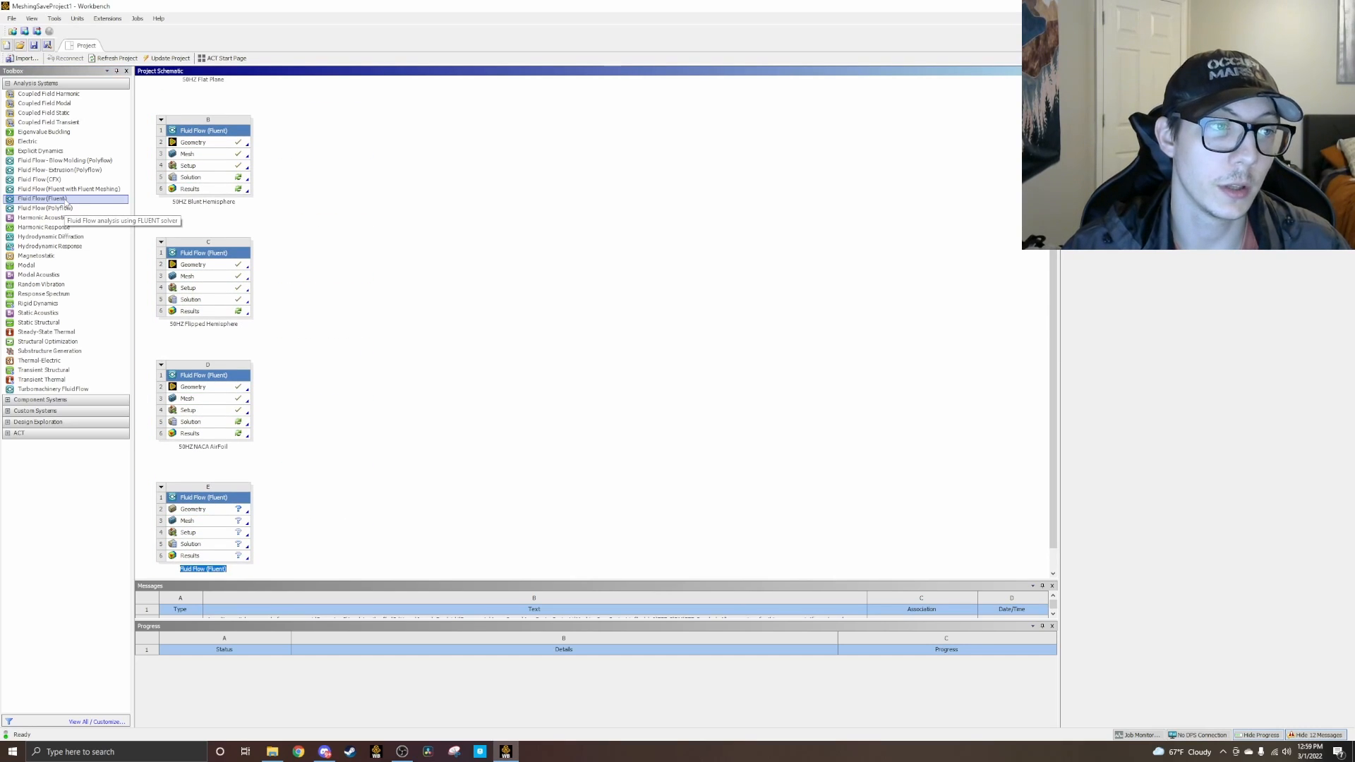
click(291, 201)
ctrl+scroll(292, 201, down, 3)
ctrl+scroll(240, 375, up, 2)
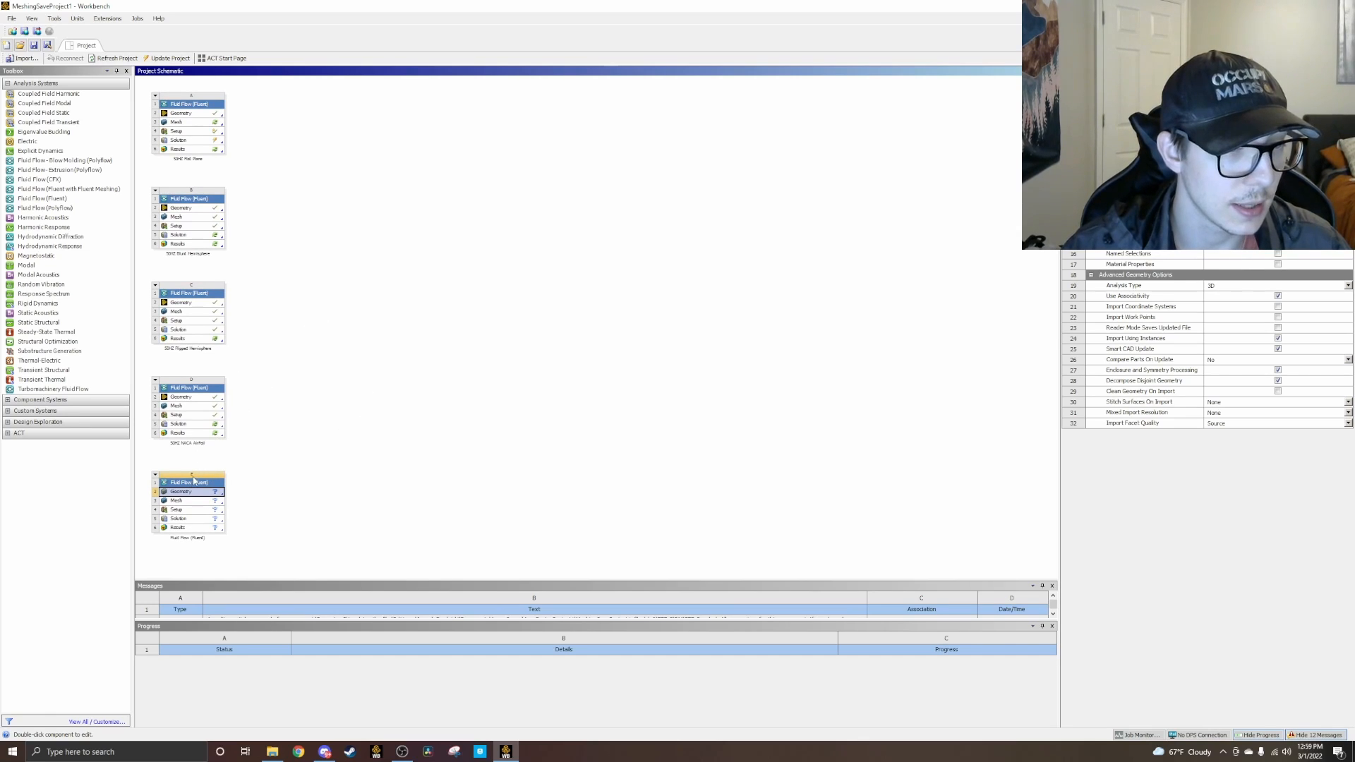
ctrl+scroll(219, 469, down, 1)
ctrl+scroll(219, 469, up, 1)
click(323, 442)
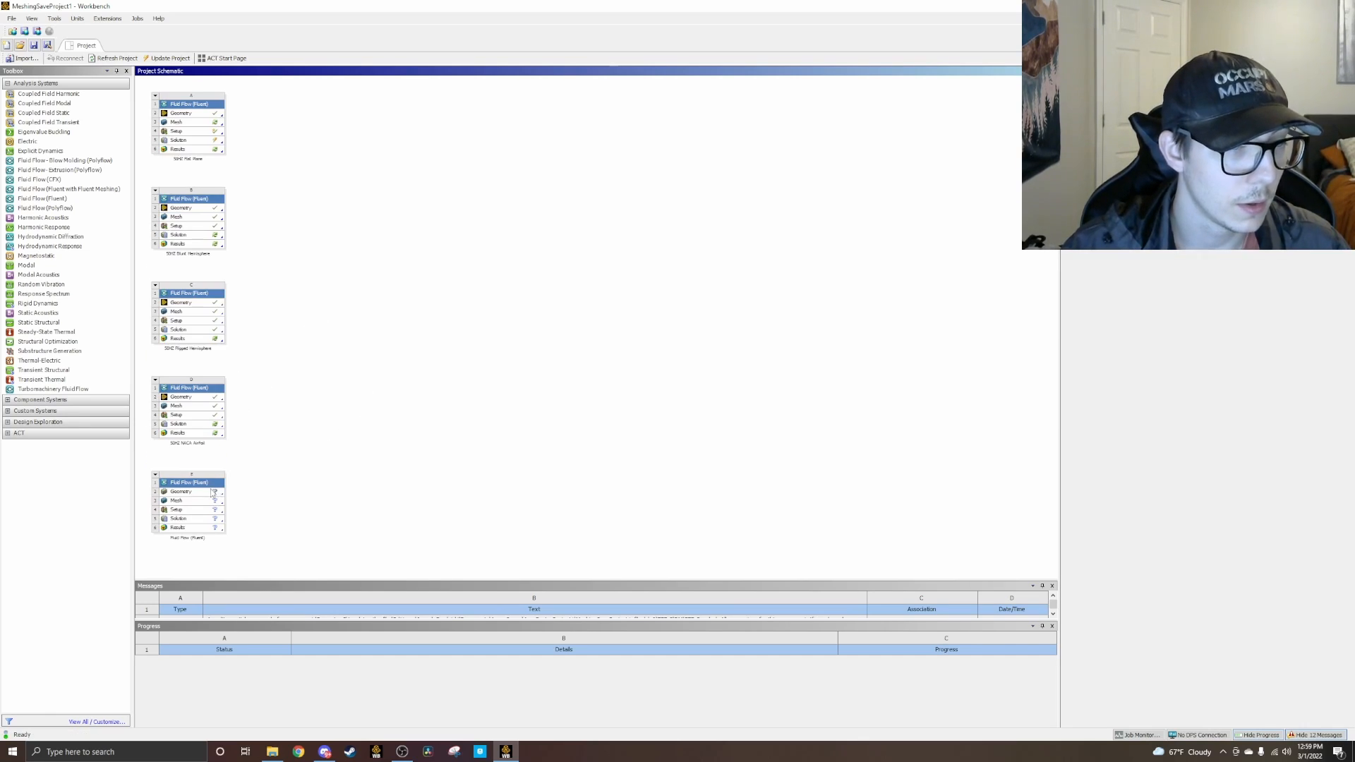
Step: Set the analysis type to 2D in the geometry properties of the new Fluid Flow (Fluent) system
right_click(204, 483)
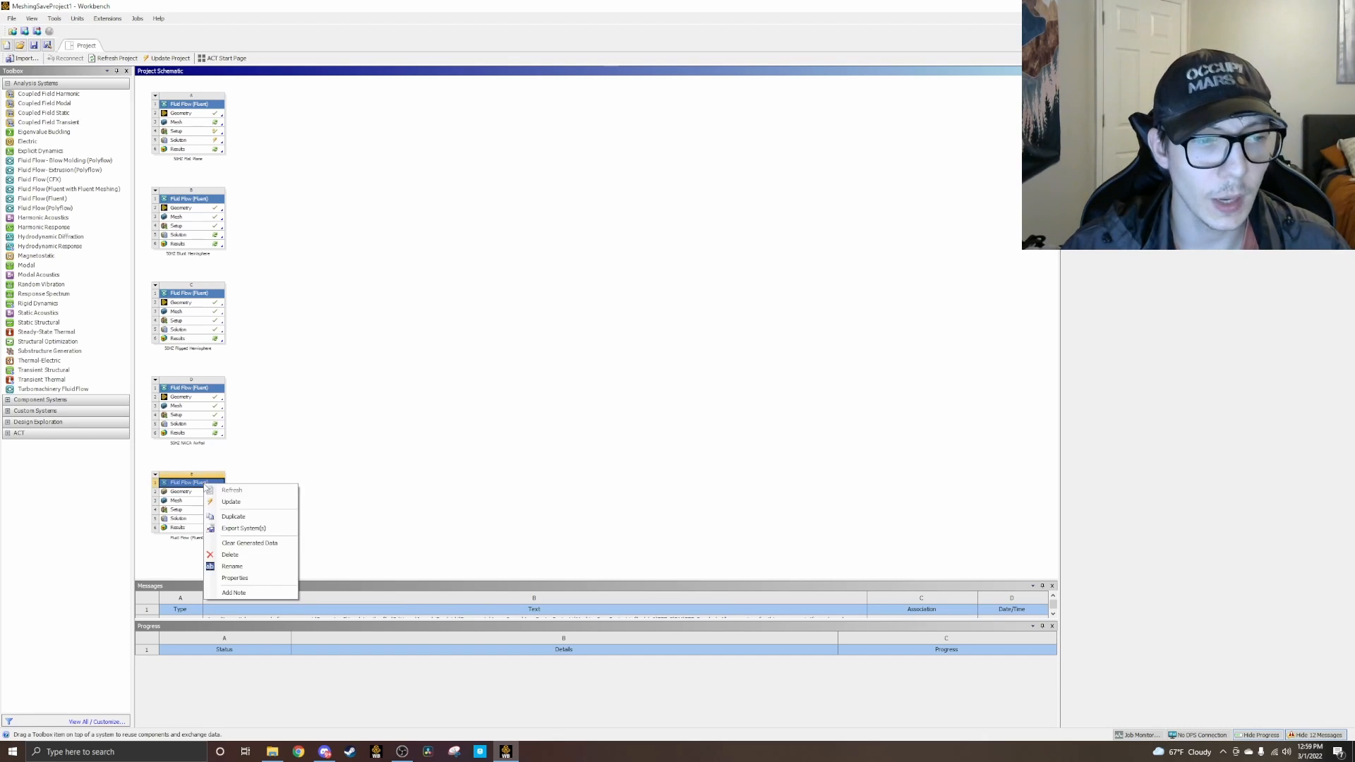
click(231, 579)
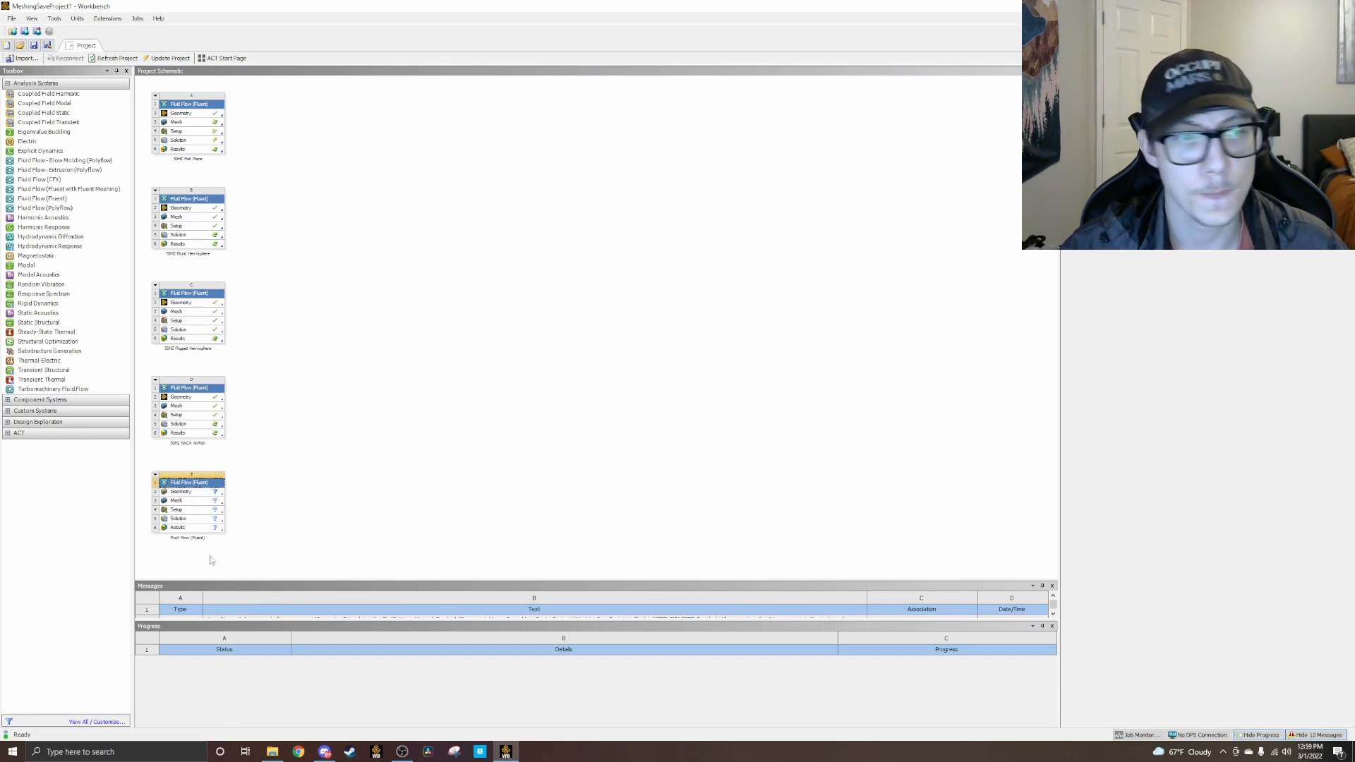
click(204, 494)
right_click(203, 494)
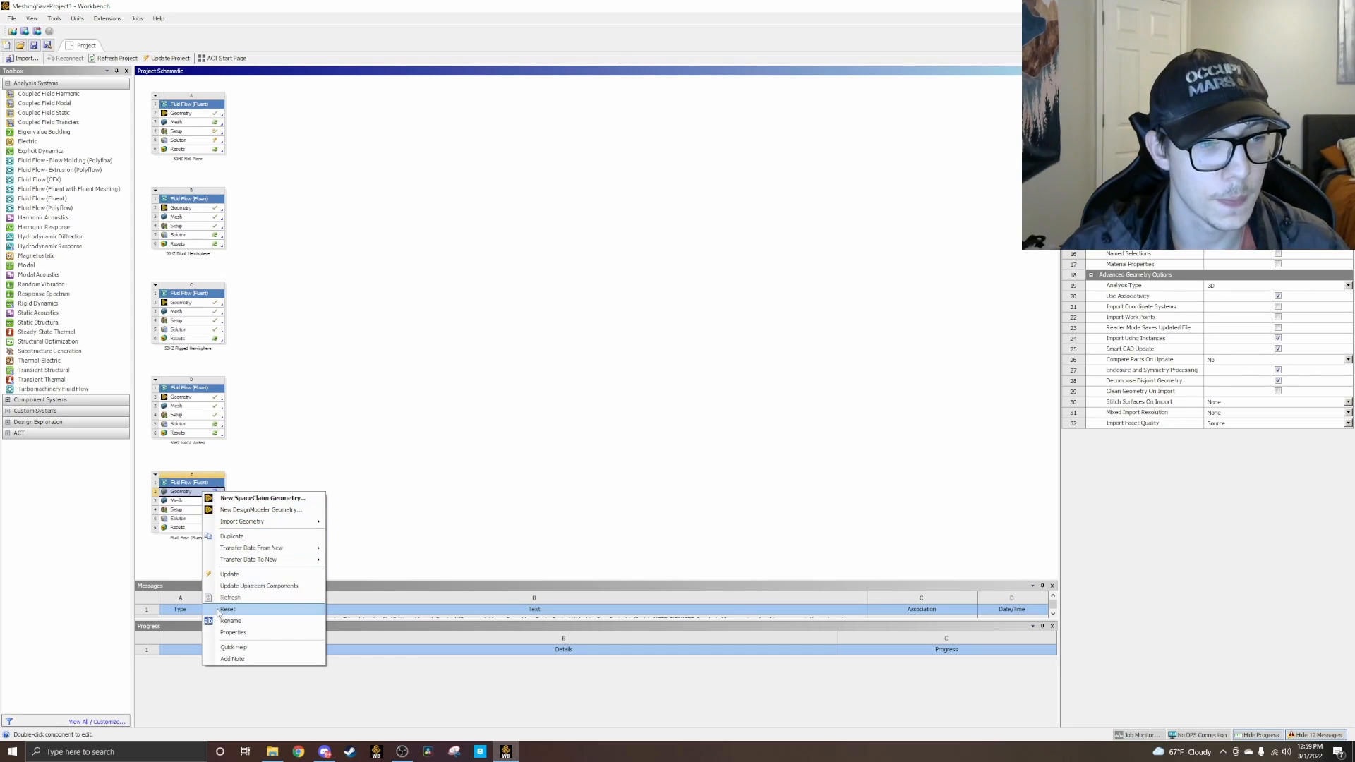
click(233, 633)
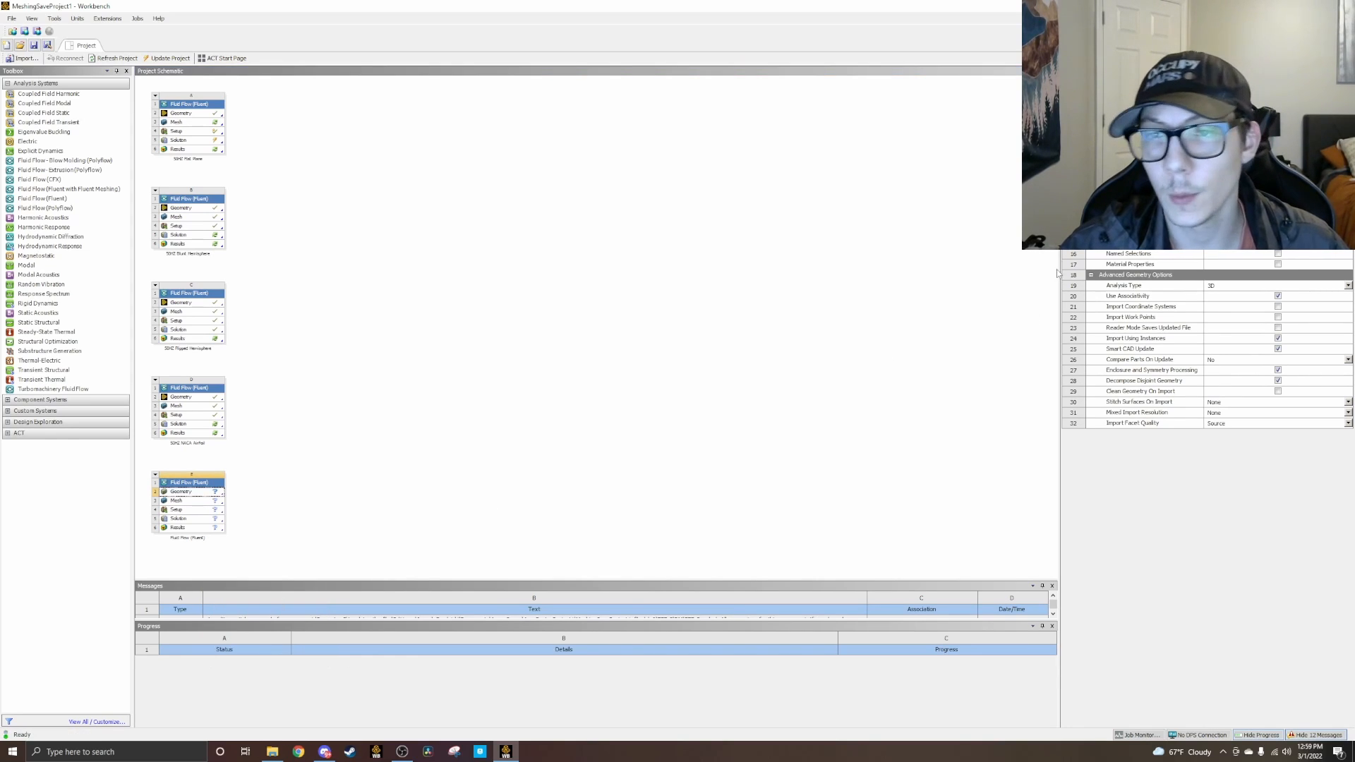
click(1248, 287)
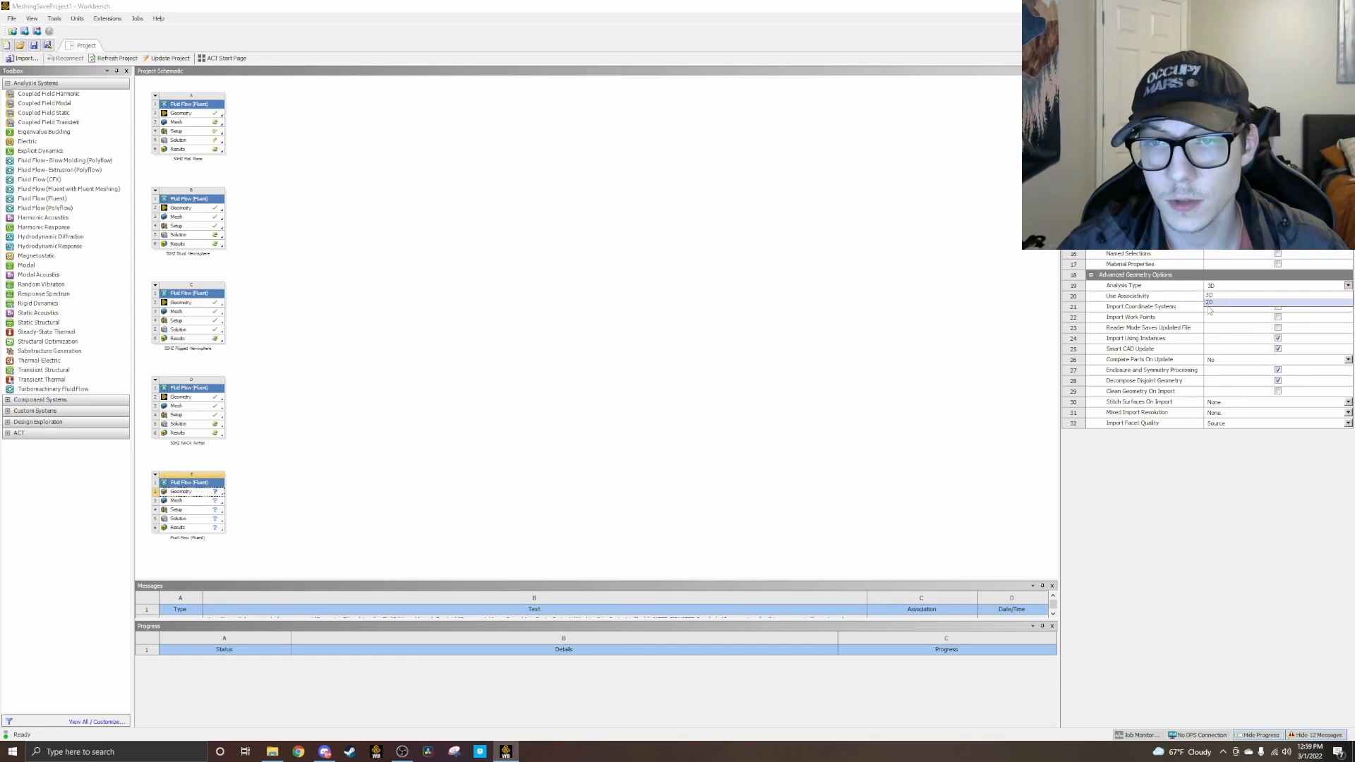
click(1208, 307)
click(943, 325)
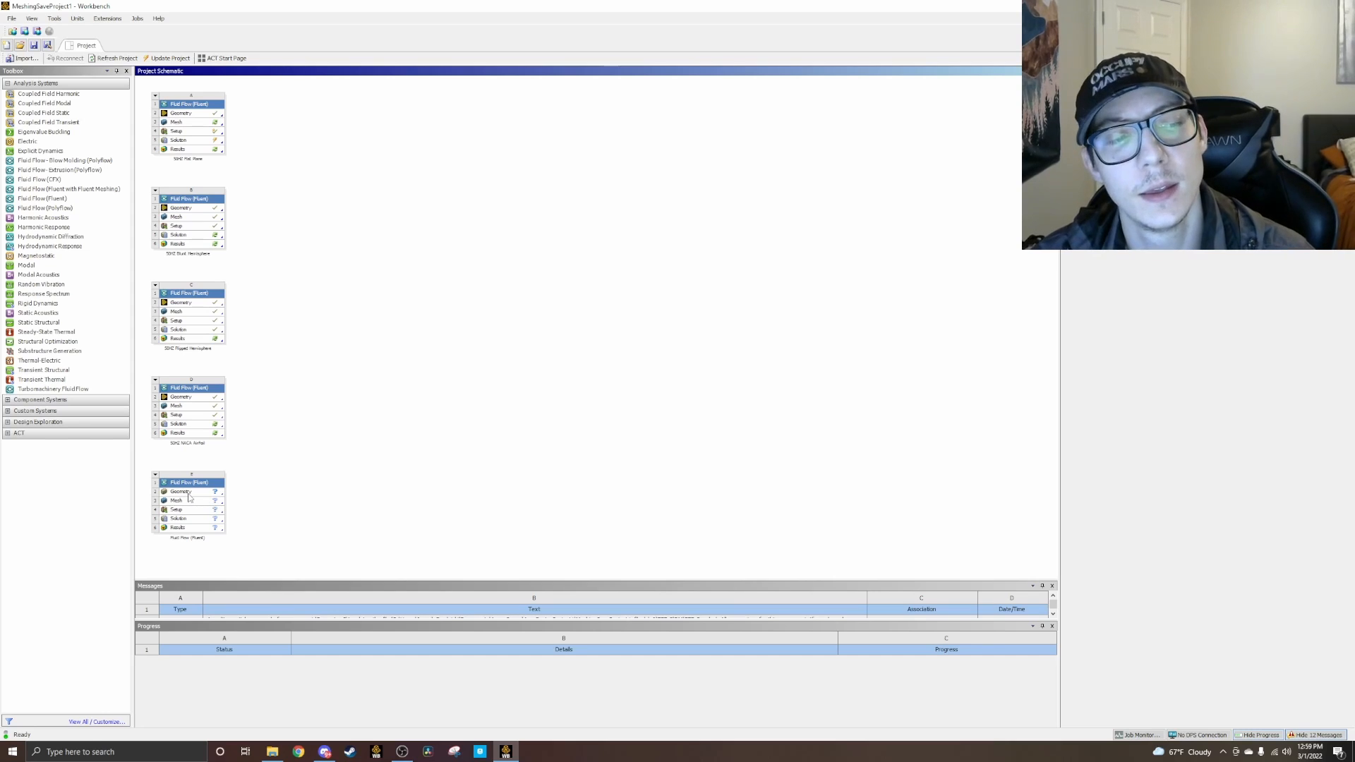
Step: Import the NACAWindTunnel IGS file as the geometry of the new Fluent system
right_click(192, 492)
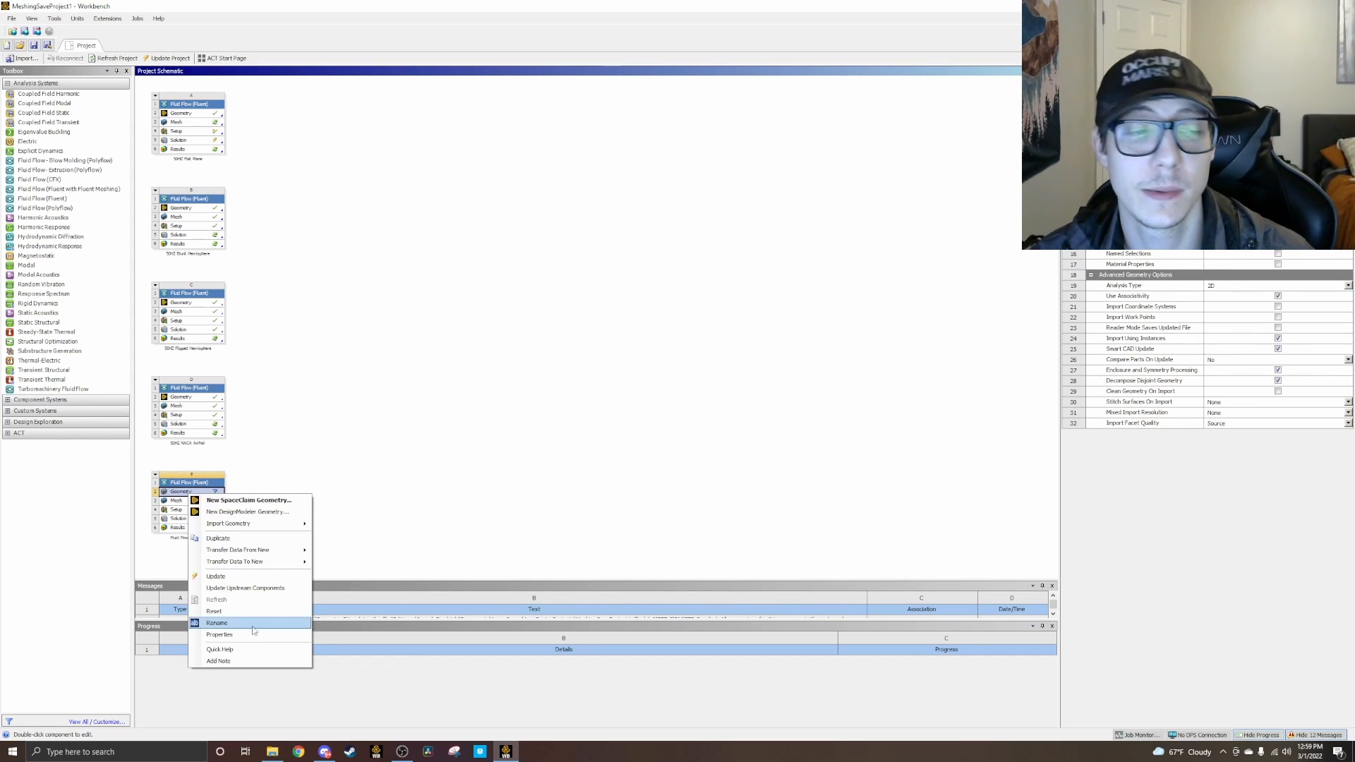
mouse_move(259, 523)
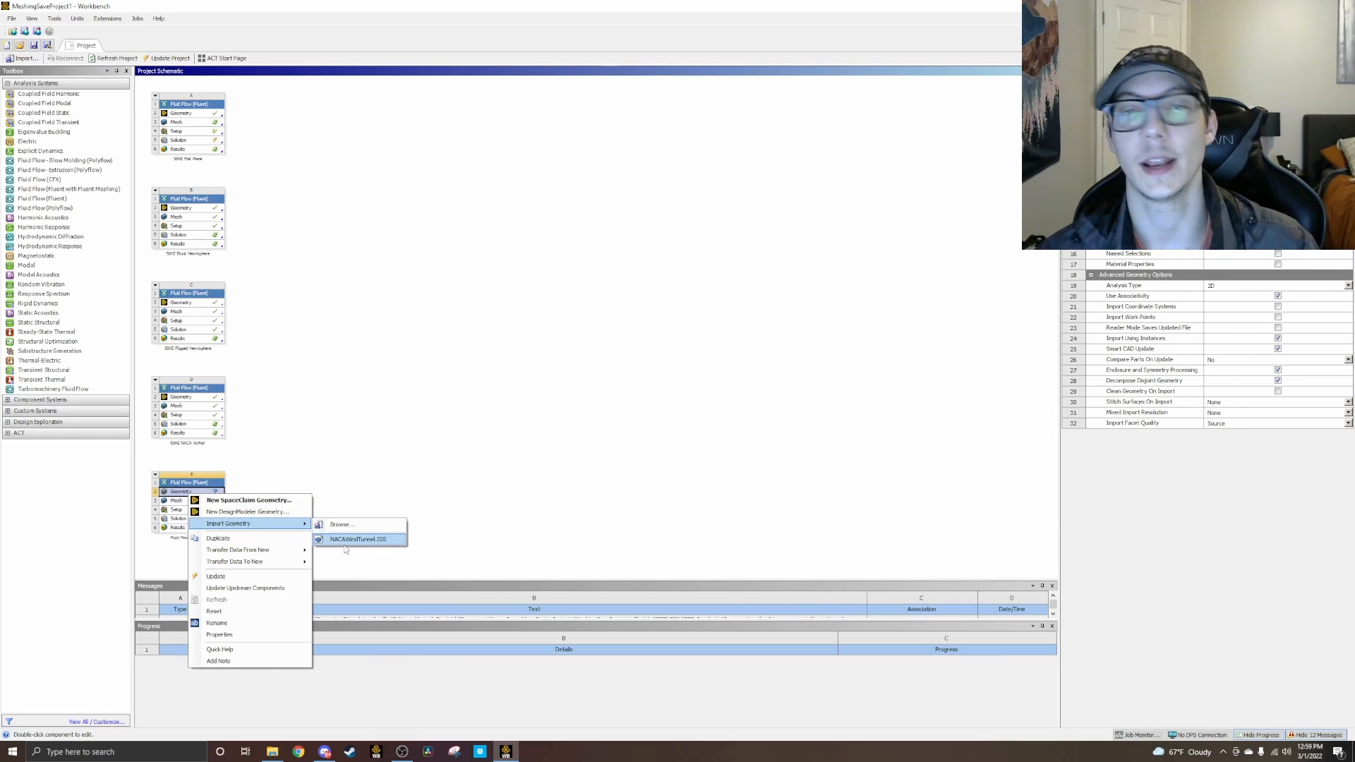
click(345, 542)
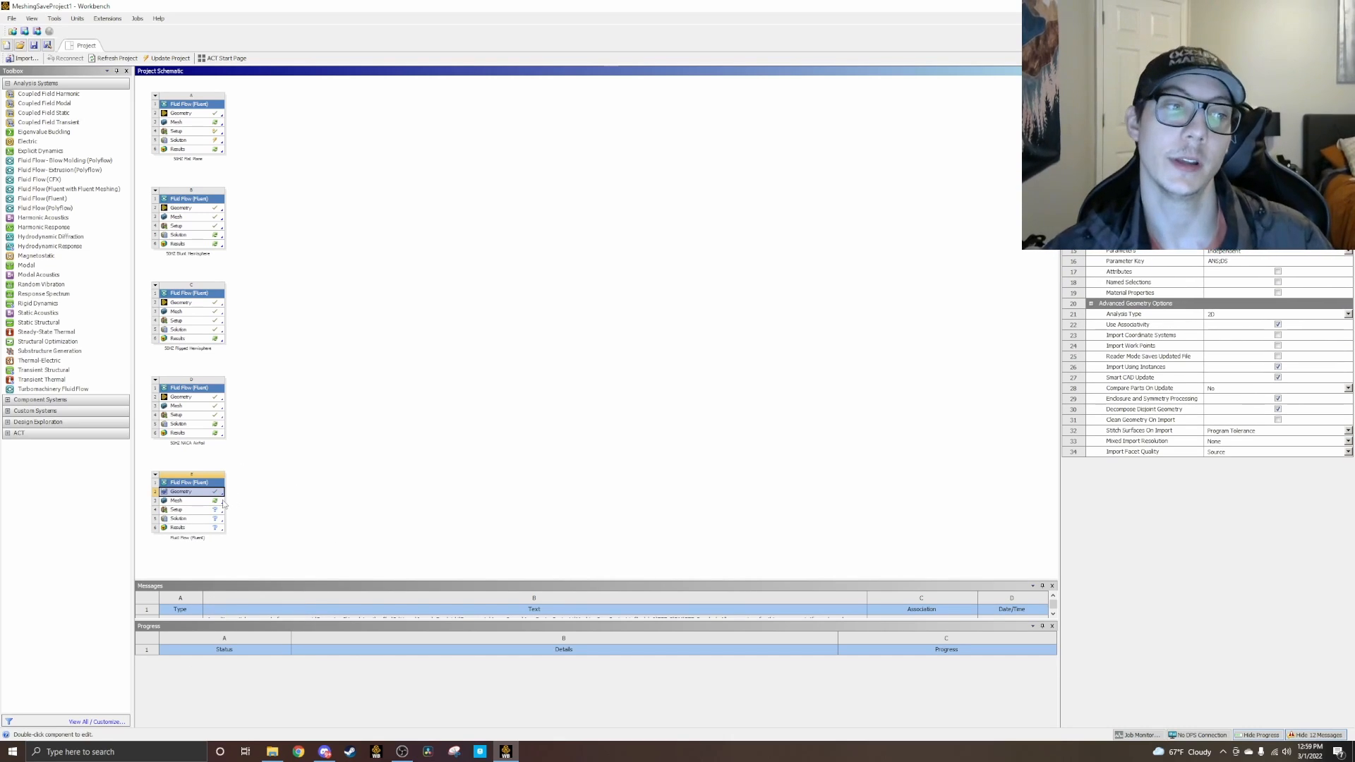
Step: Open the new system's mesh for editing in ANSYS Meshing and bring up the global mesh settings
right_click(204, 502)
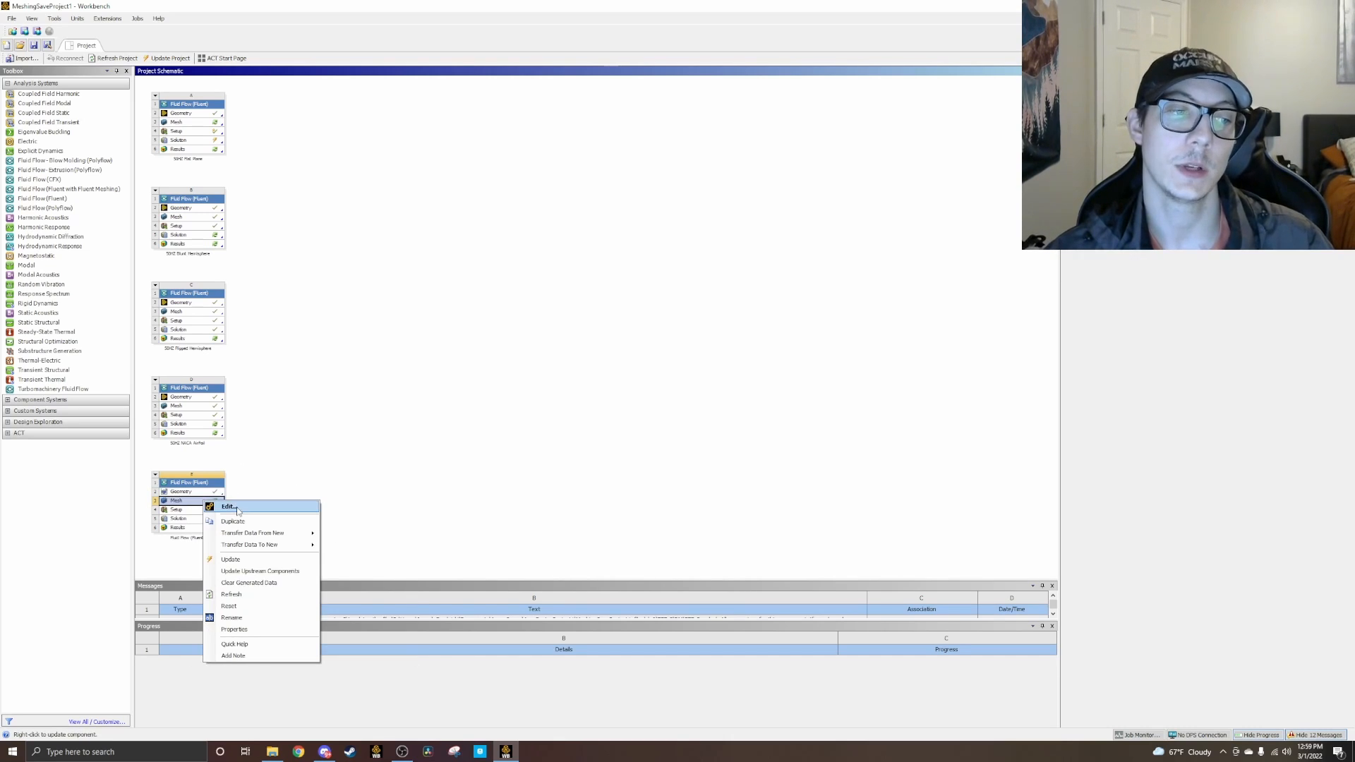
click(238, 509)
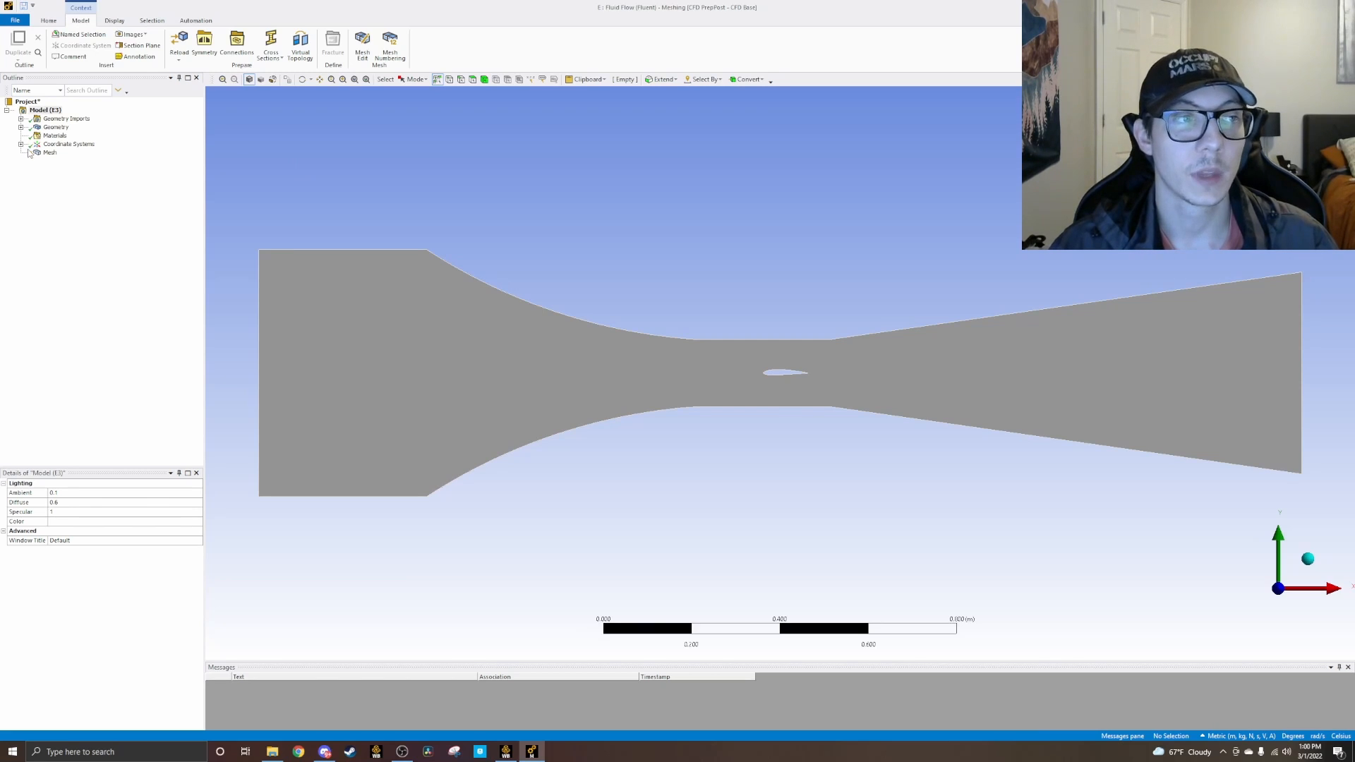
click(48, 153)
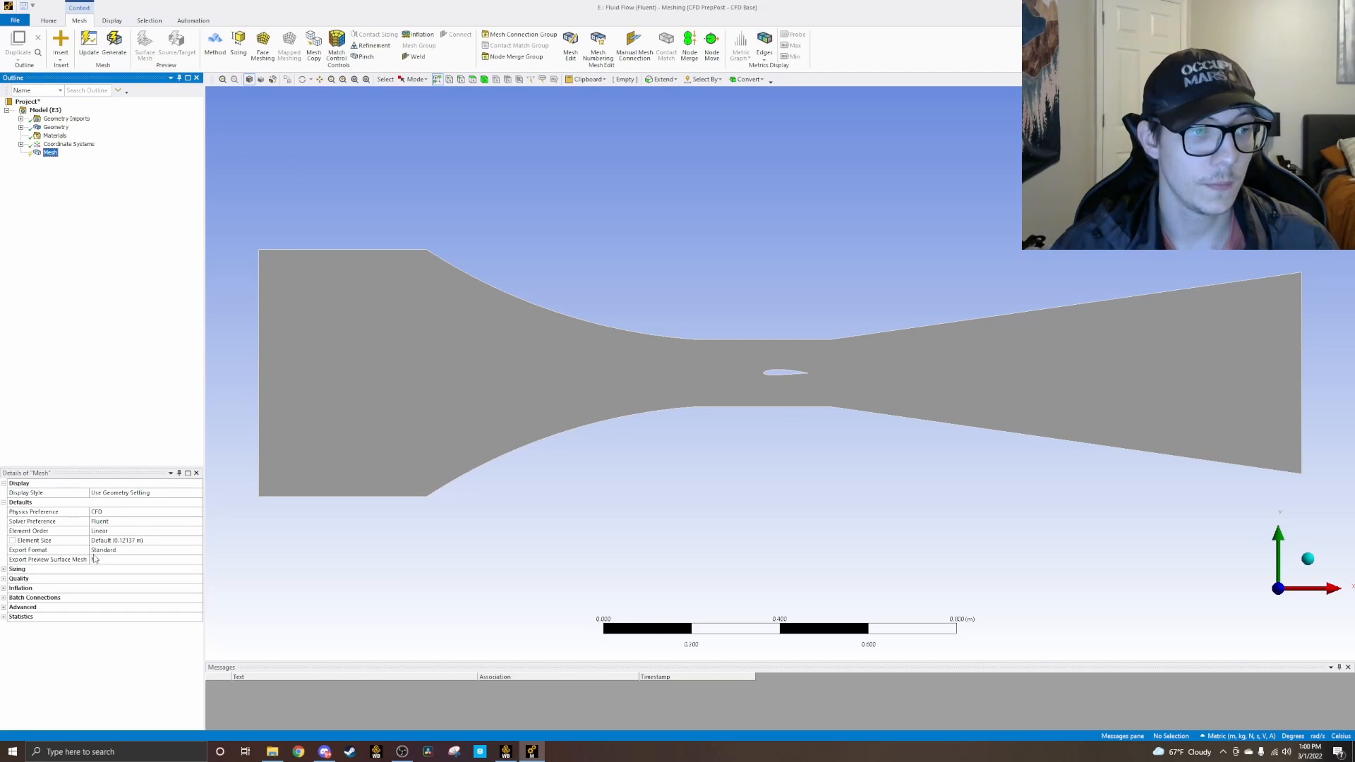
click(117, 541)
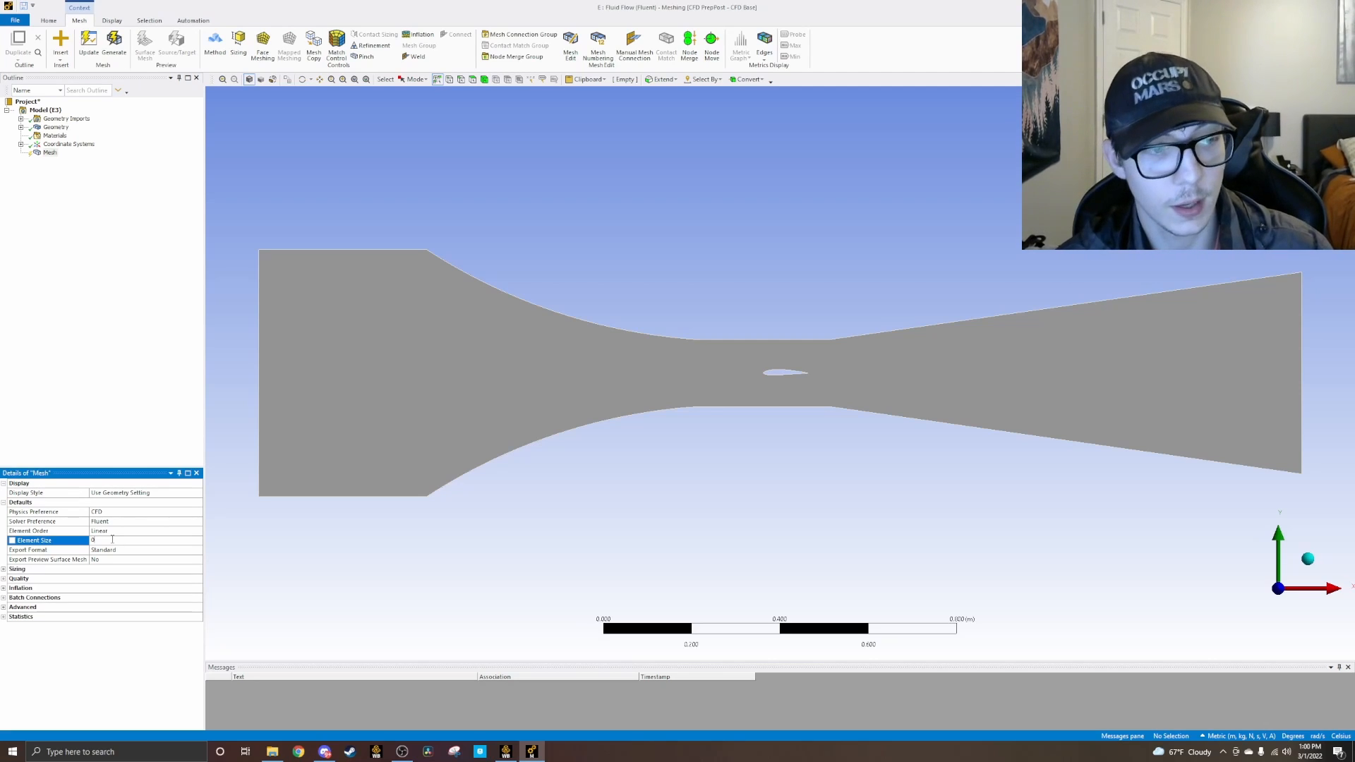
Step: Insert a mesh method on the wind tunnel body, set it to Triangles, and generate the mesh
click(51, 153)
click(215, 44)
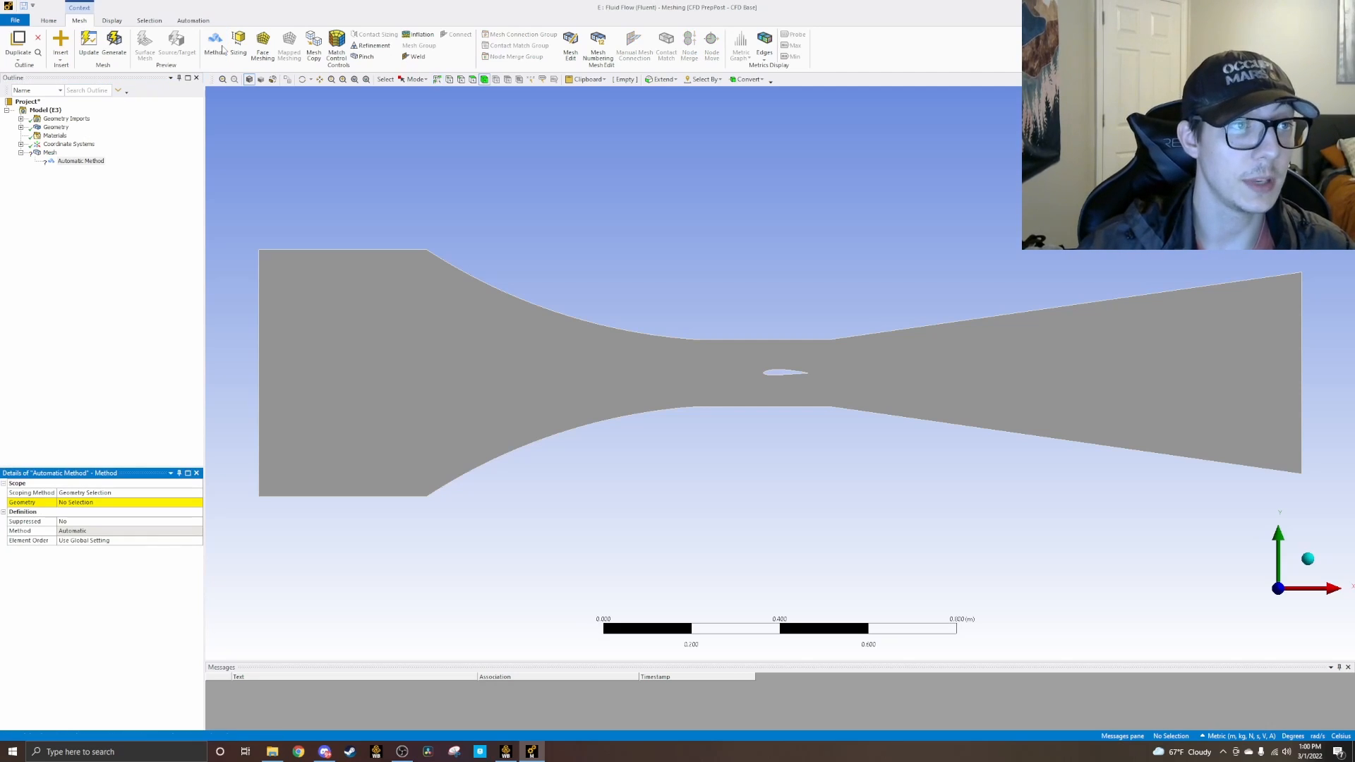
click(76, 503)
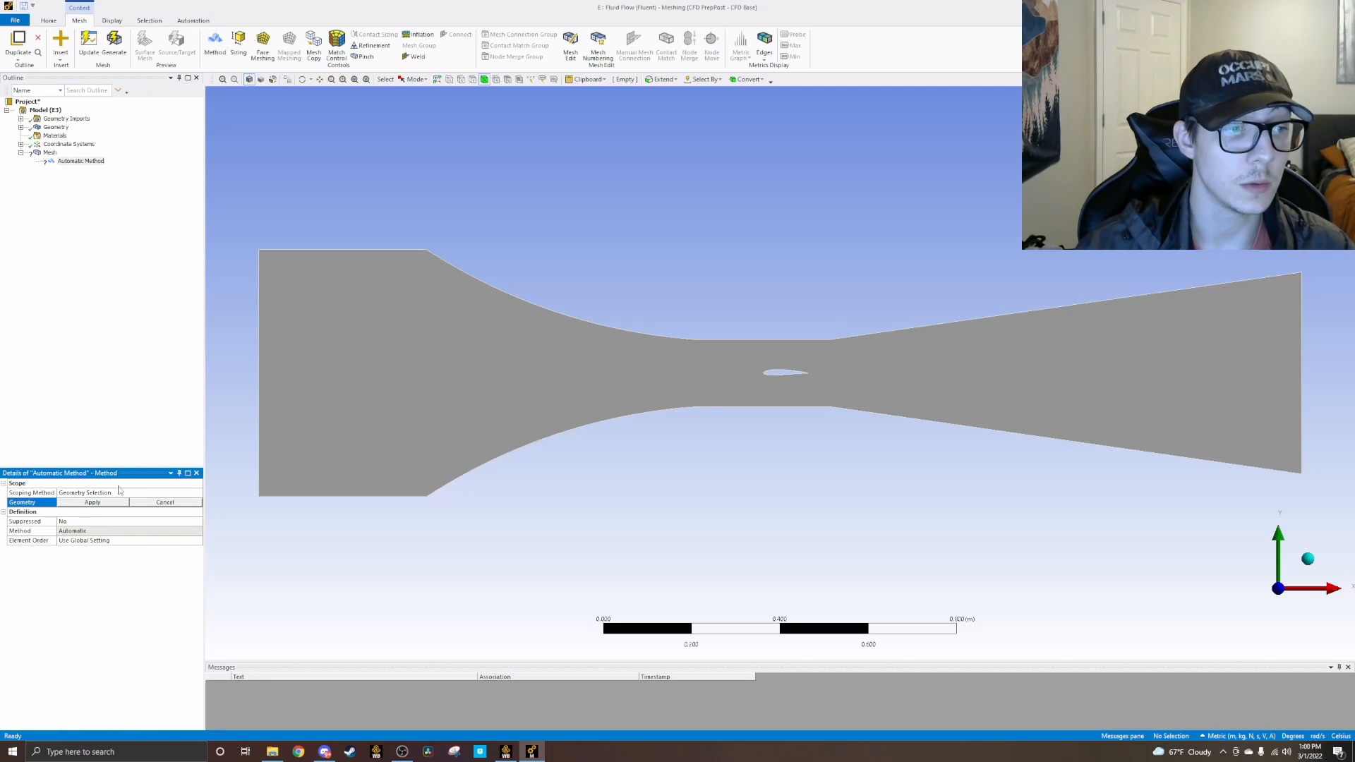
click(359, 422)
click(101, 504)
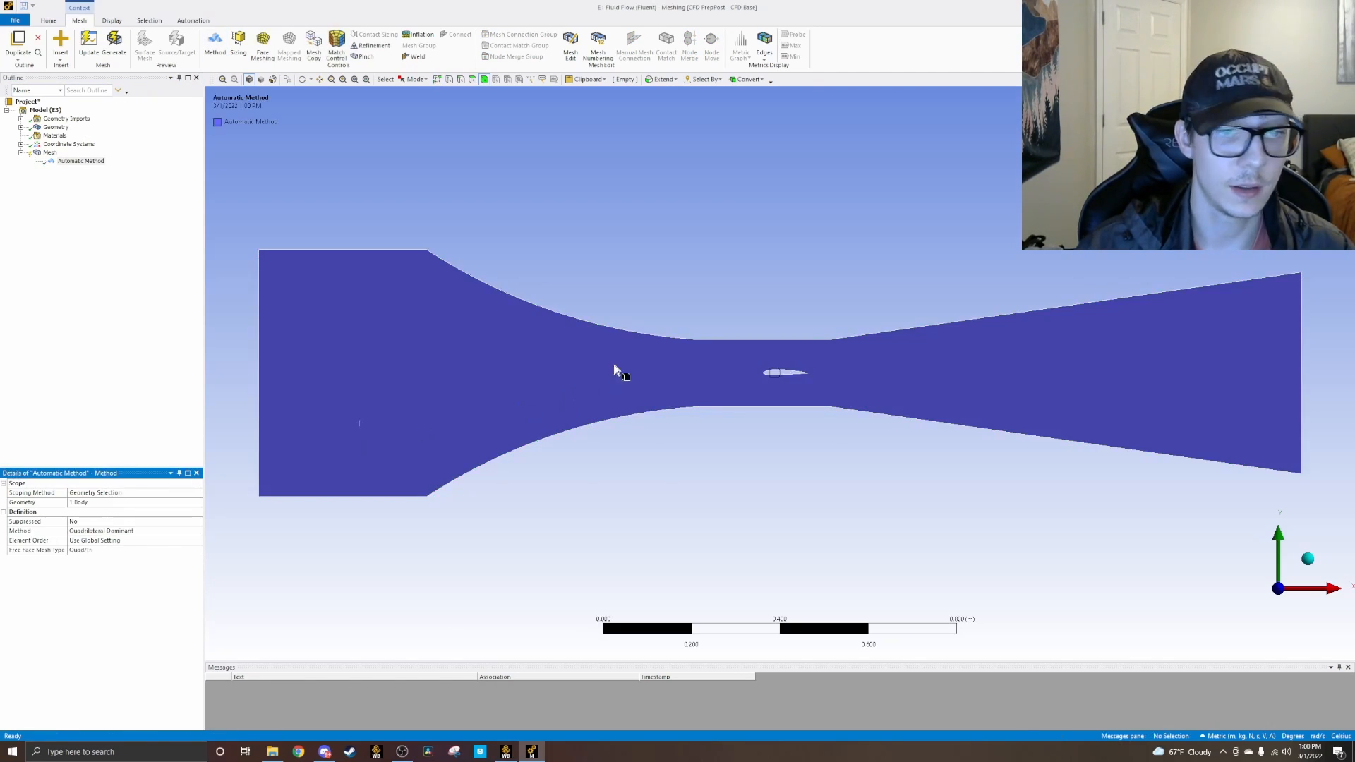
click(104, 535)
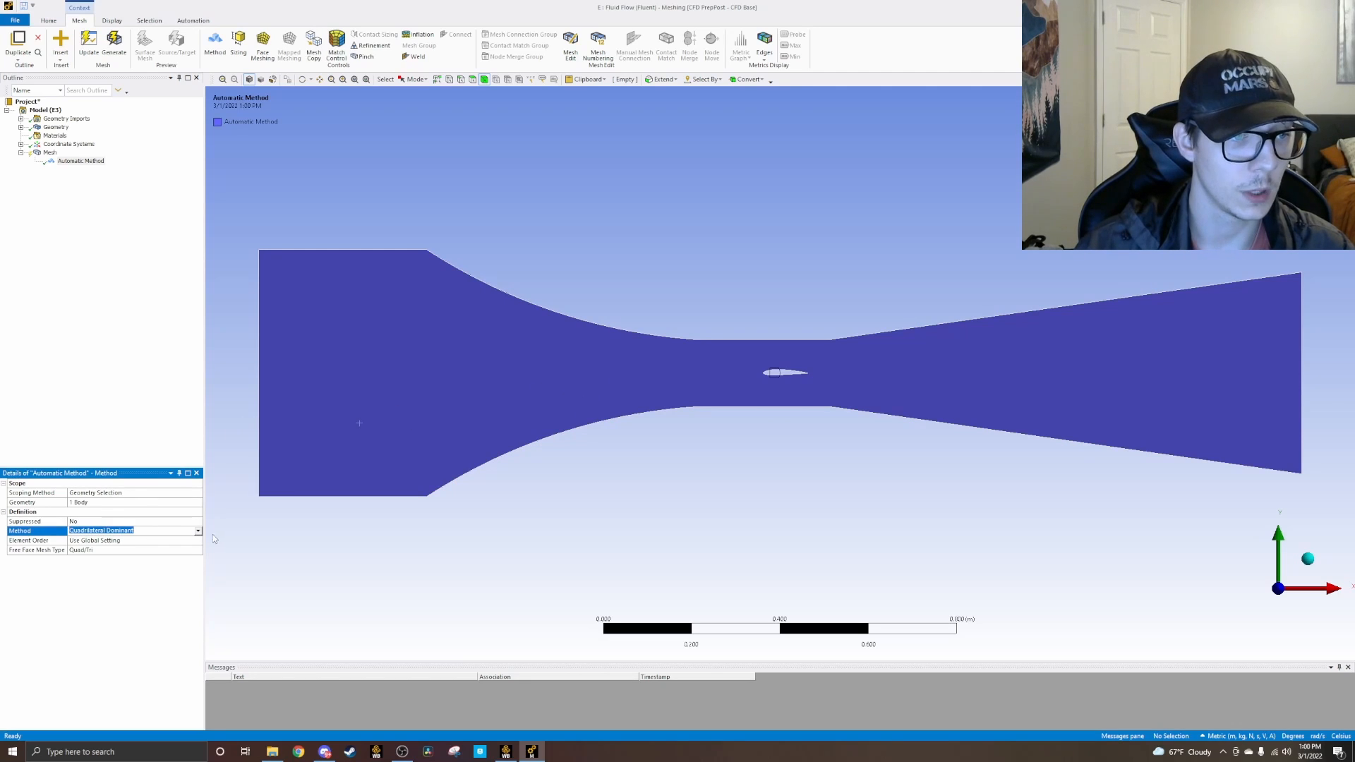
click(103, 533)
click(104, 546)
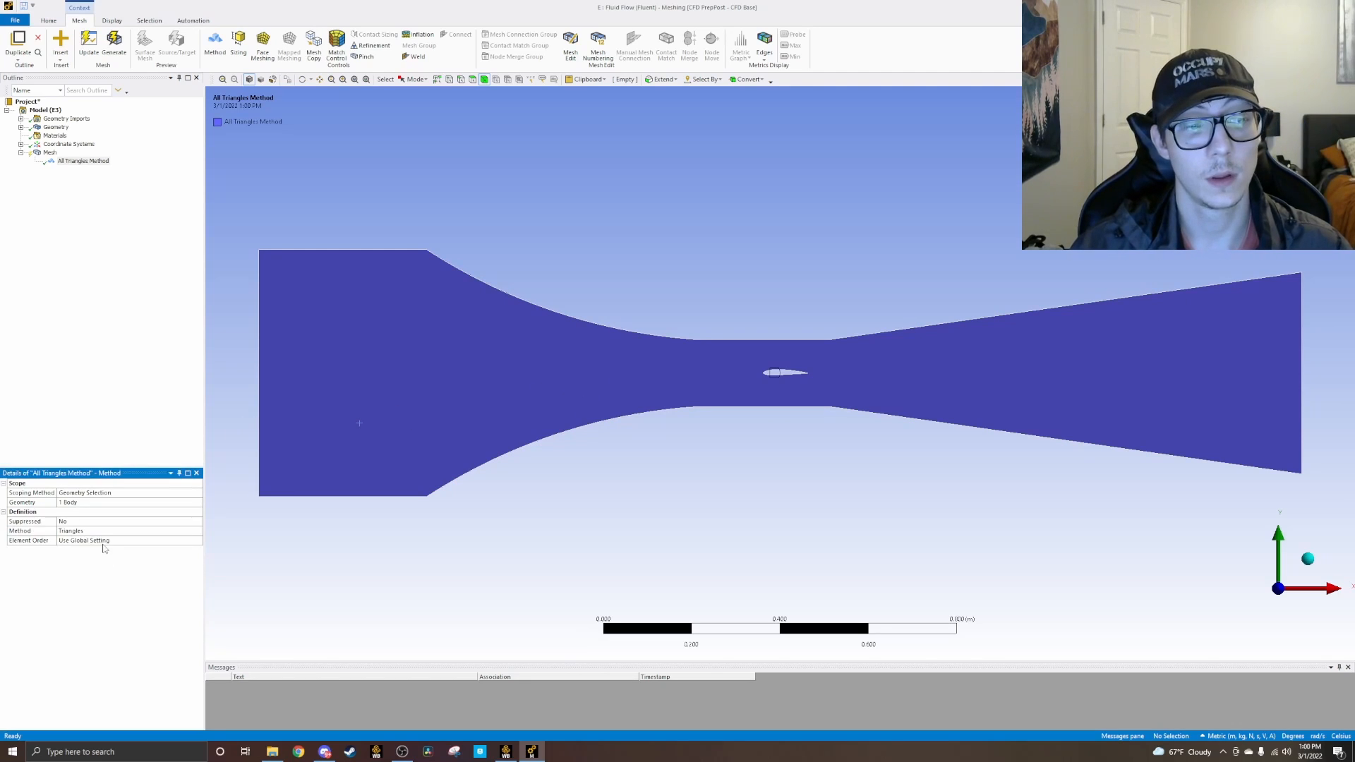
click(110, 48)
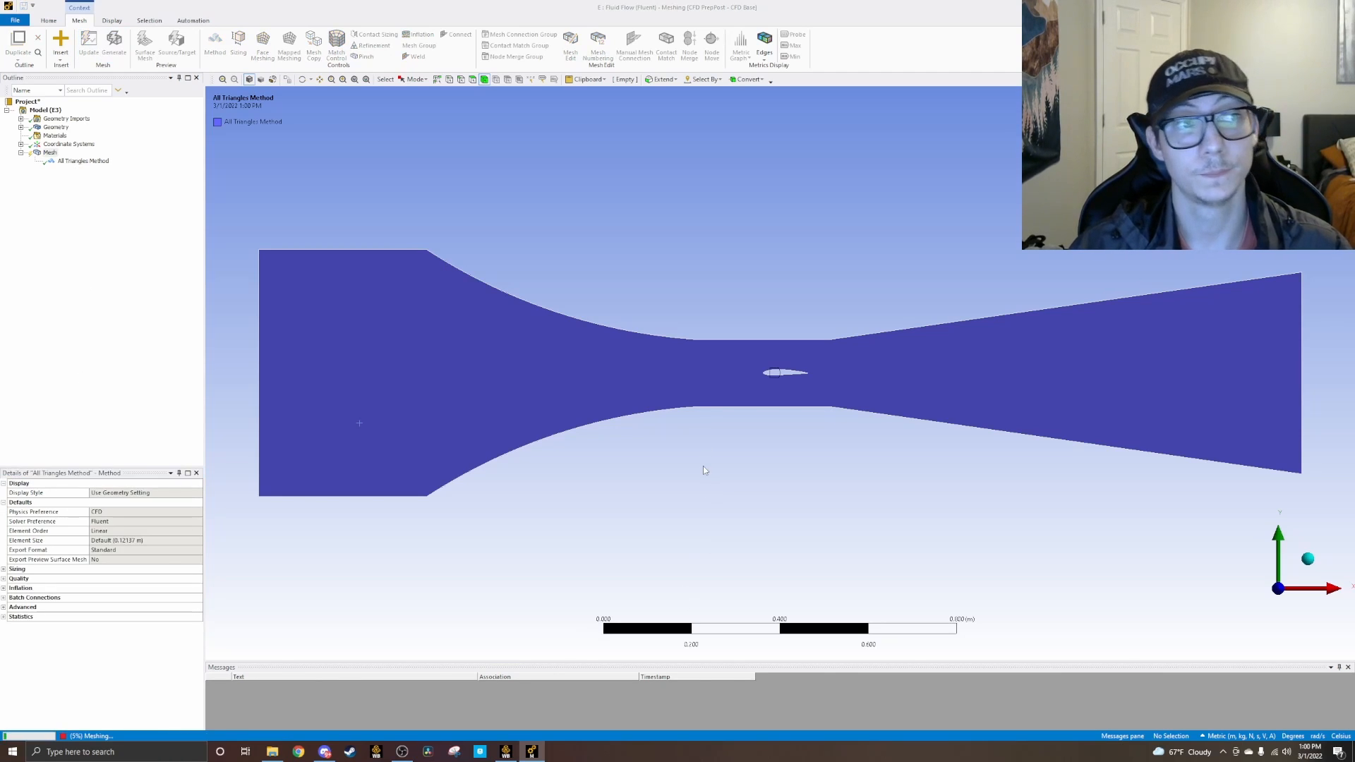
Step: Set the global mesh element size to 5e-3 m and regenerate the mesh
click(51, 153)
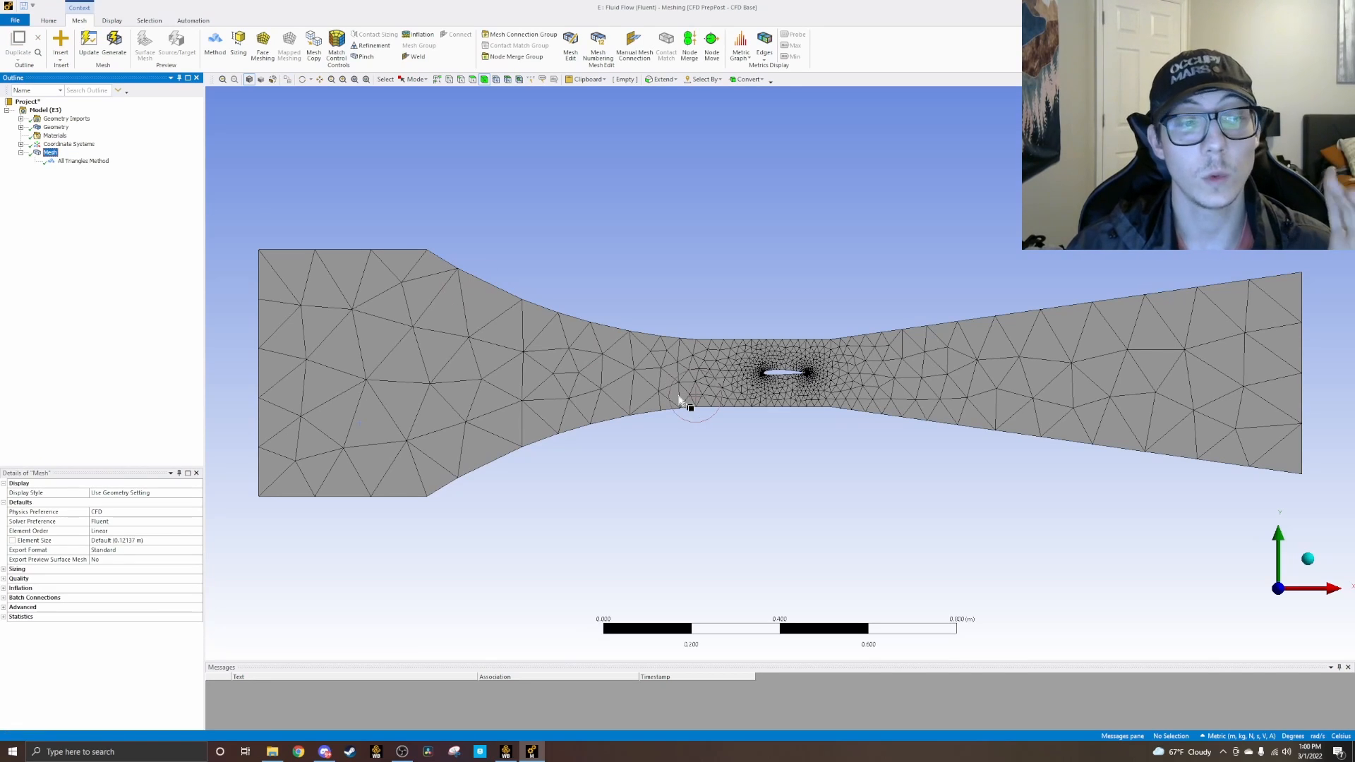
click(151, 541)
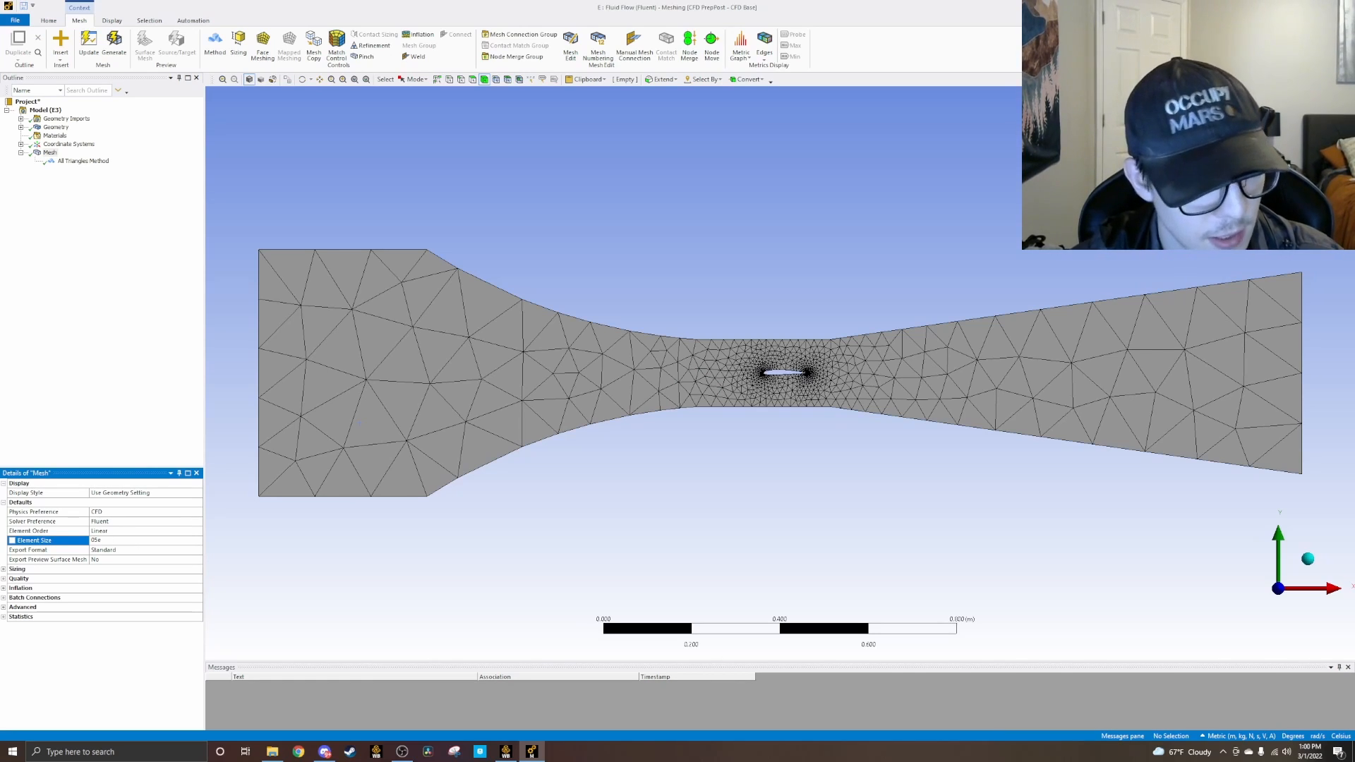
key(BackSpace)
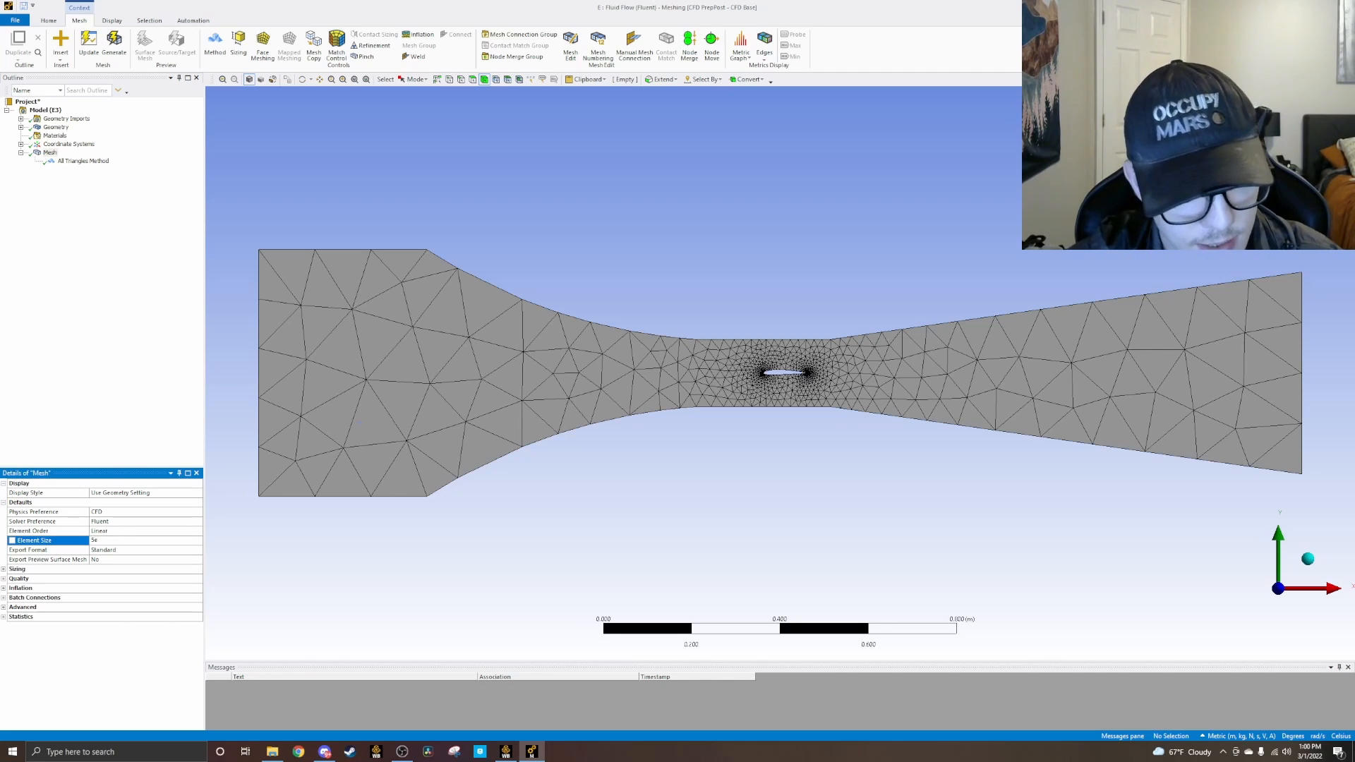
key(Return)
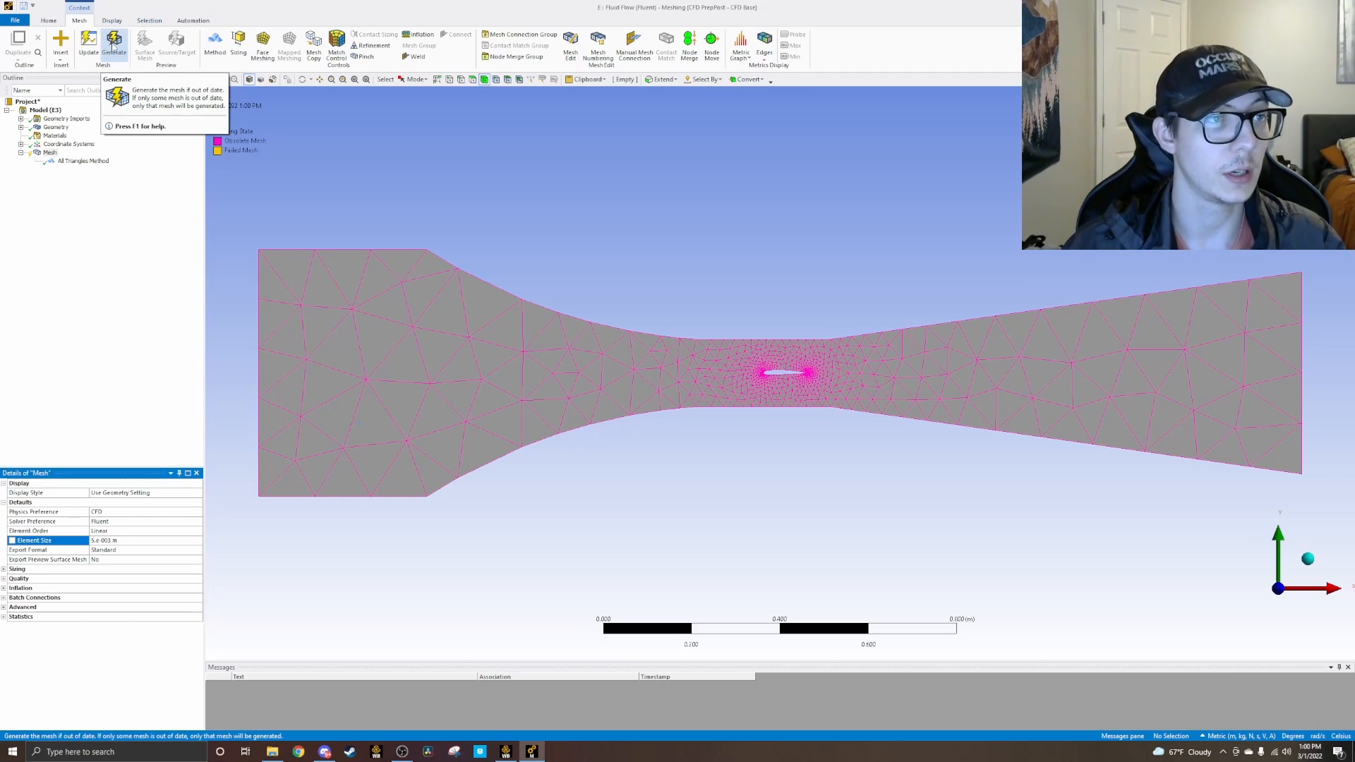
right_click(48, 154)
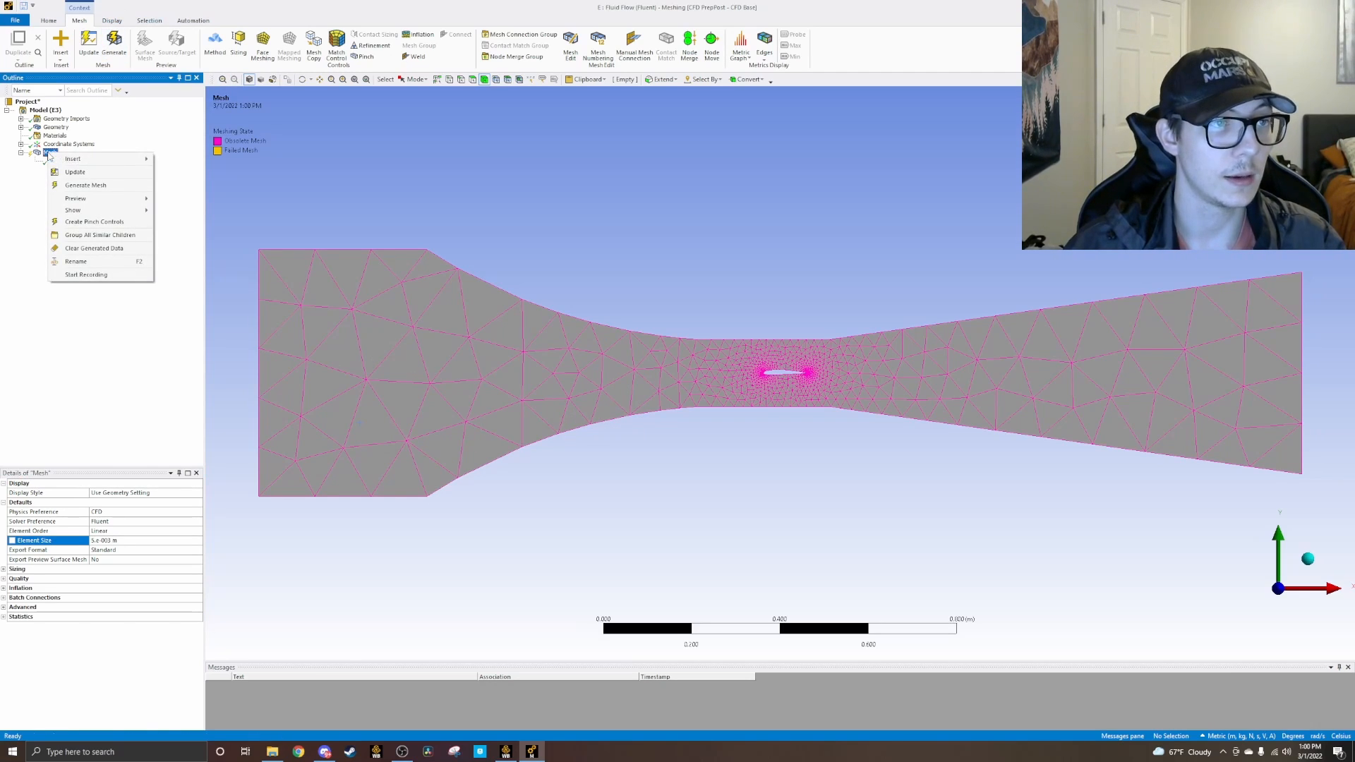
click(68, 187)
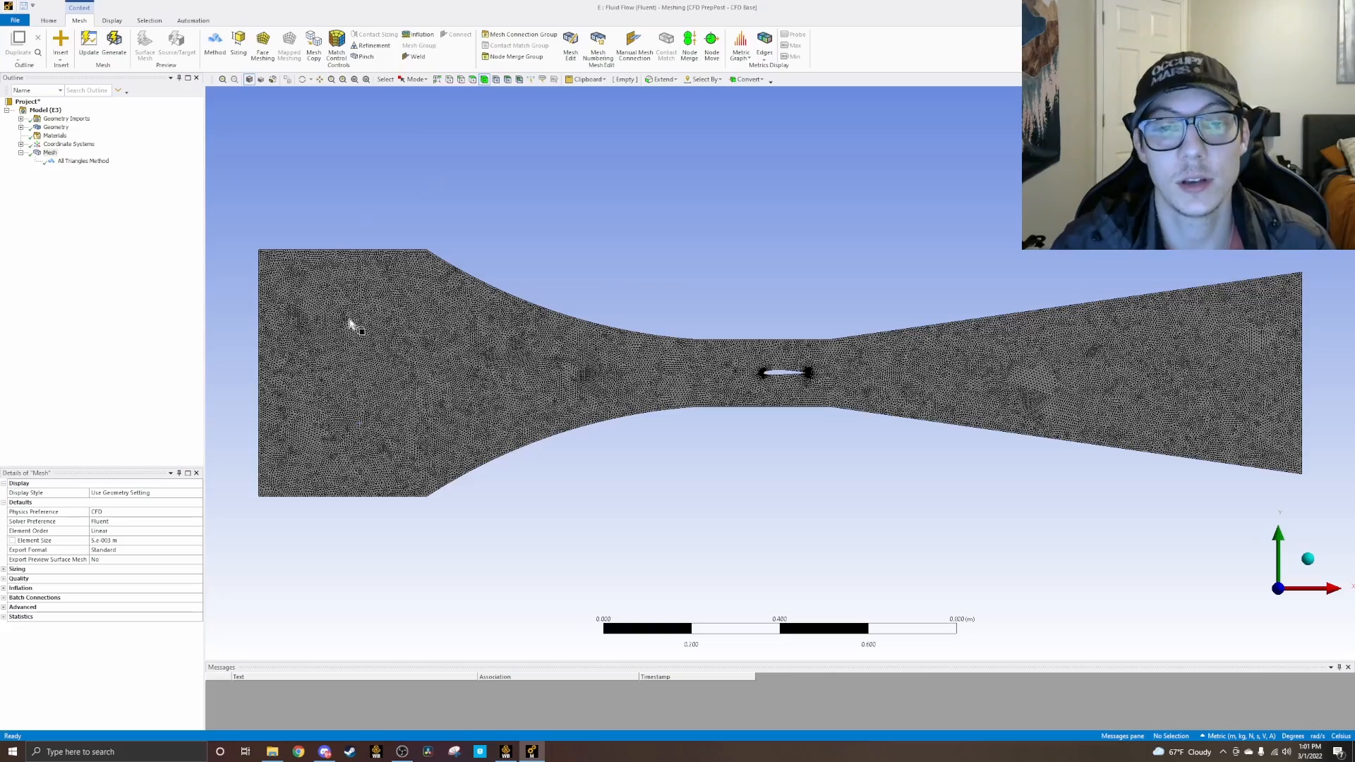
Step: Examine the refined triangular mesh across the wind tunnel and around the airfoil's leading and trailing edges
scroll(790, 371, up, 3)
scroll(803, 369, up, 4)
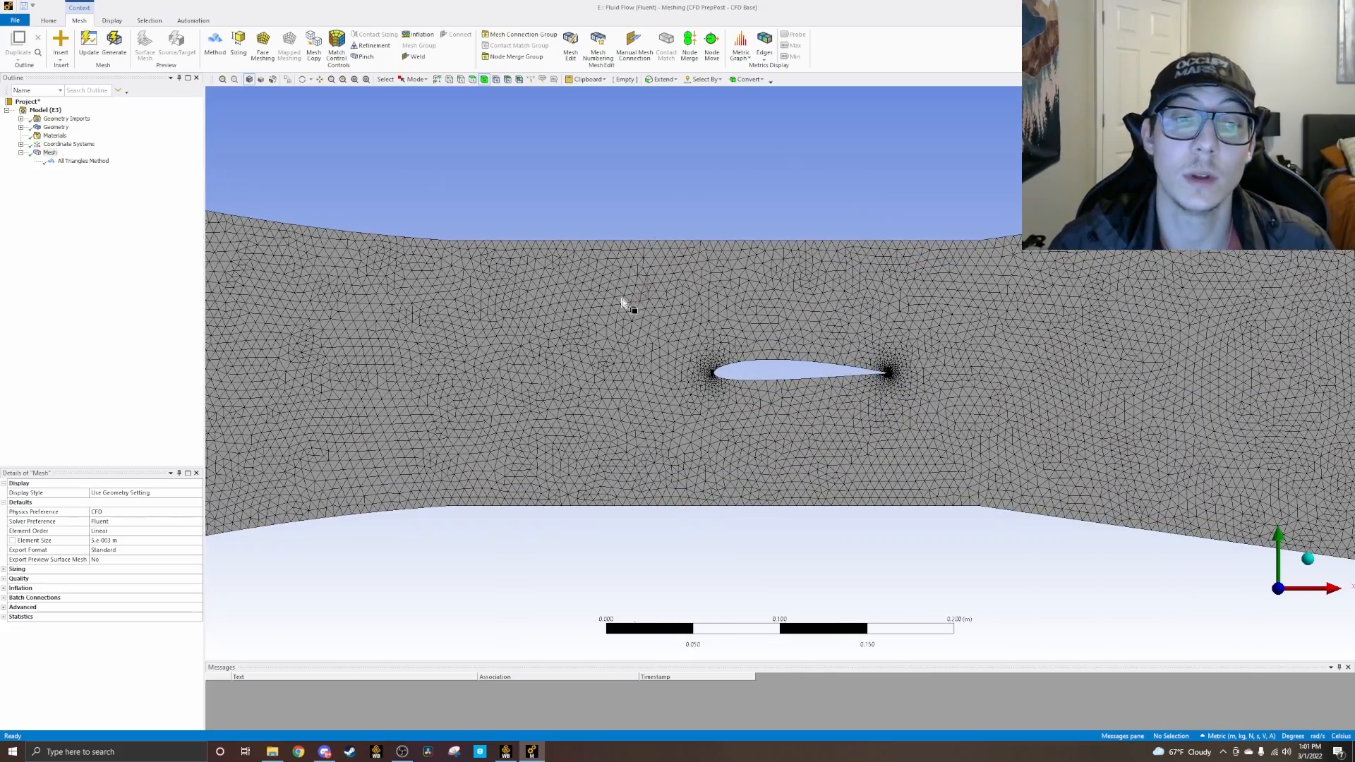
scroll(469, 367, down, 5)
scroll(579, 339, down, 1)
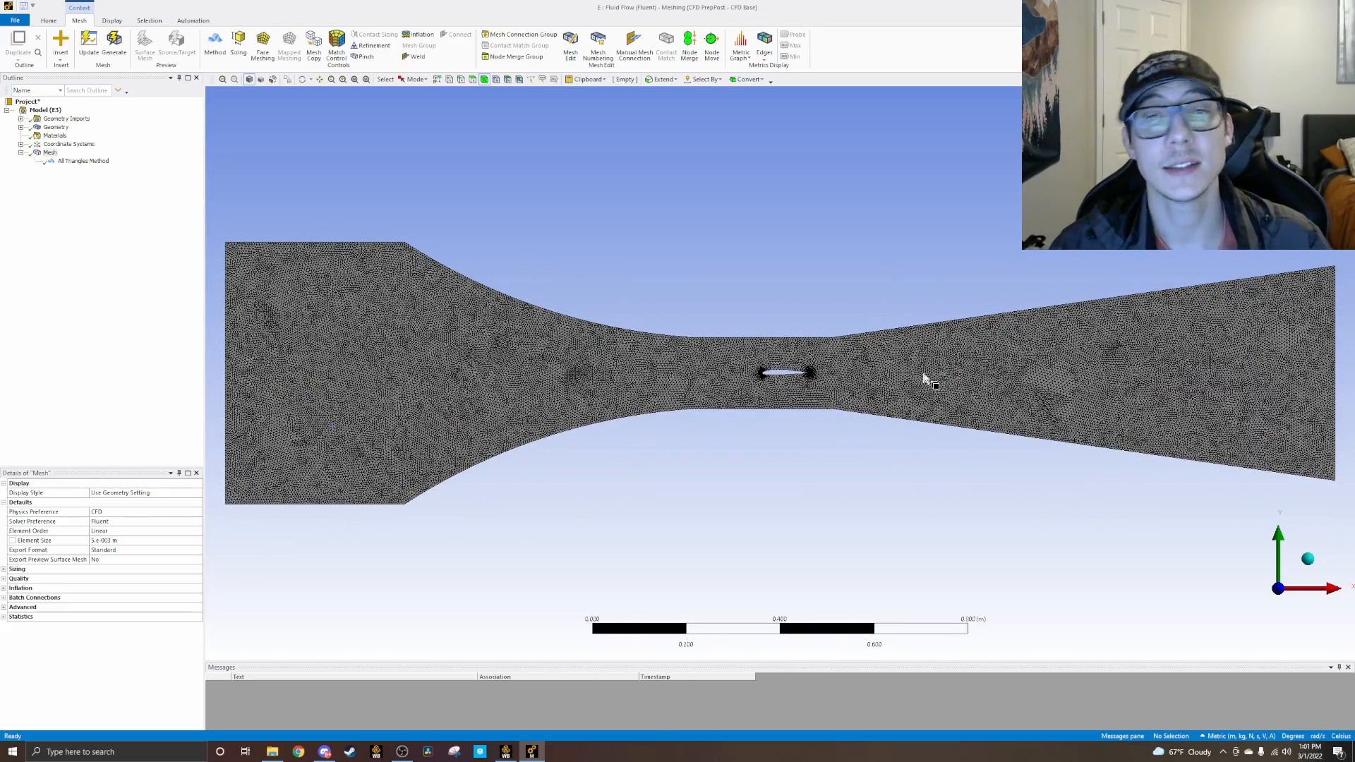
scroll(833, 406, up, 3)
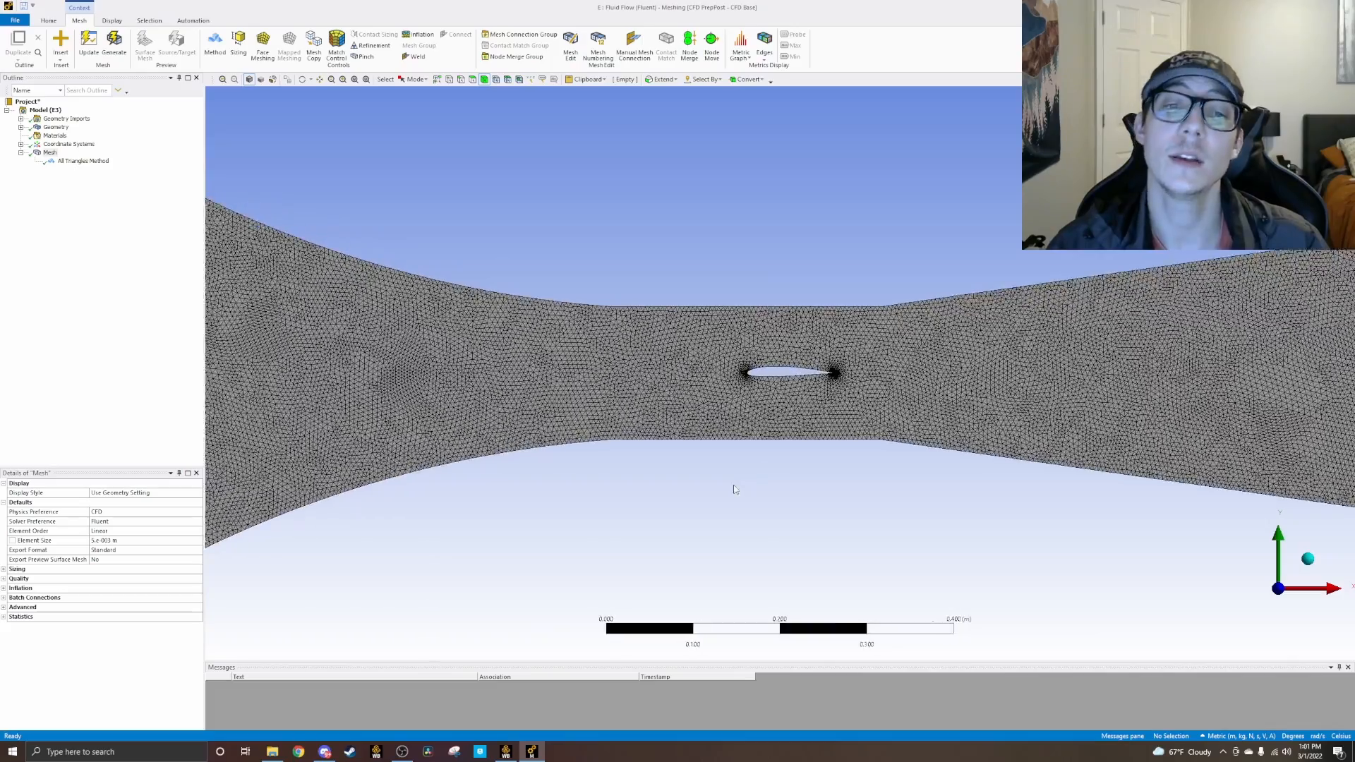
scroll(756, 409, up, 6)
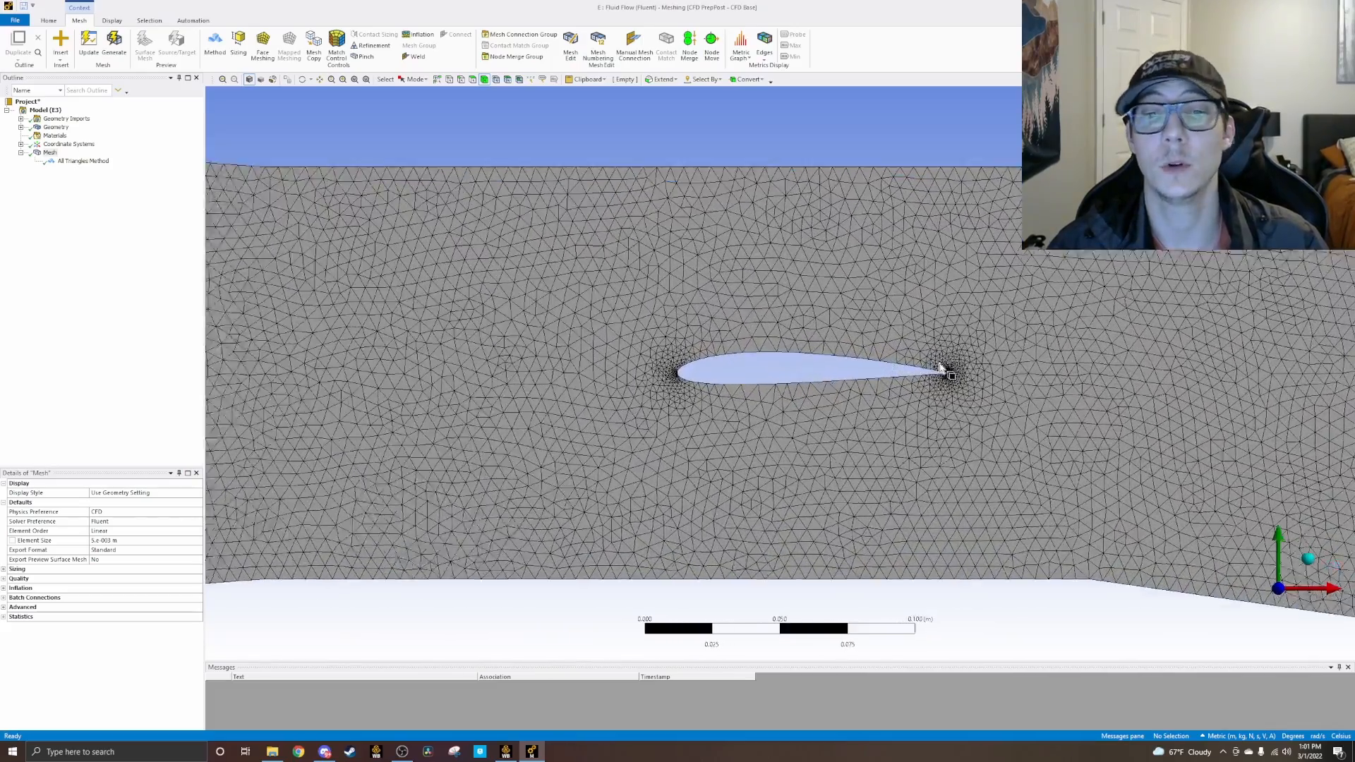
scroll(939, 367, up, 5)
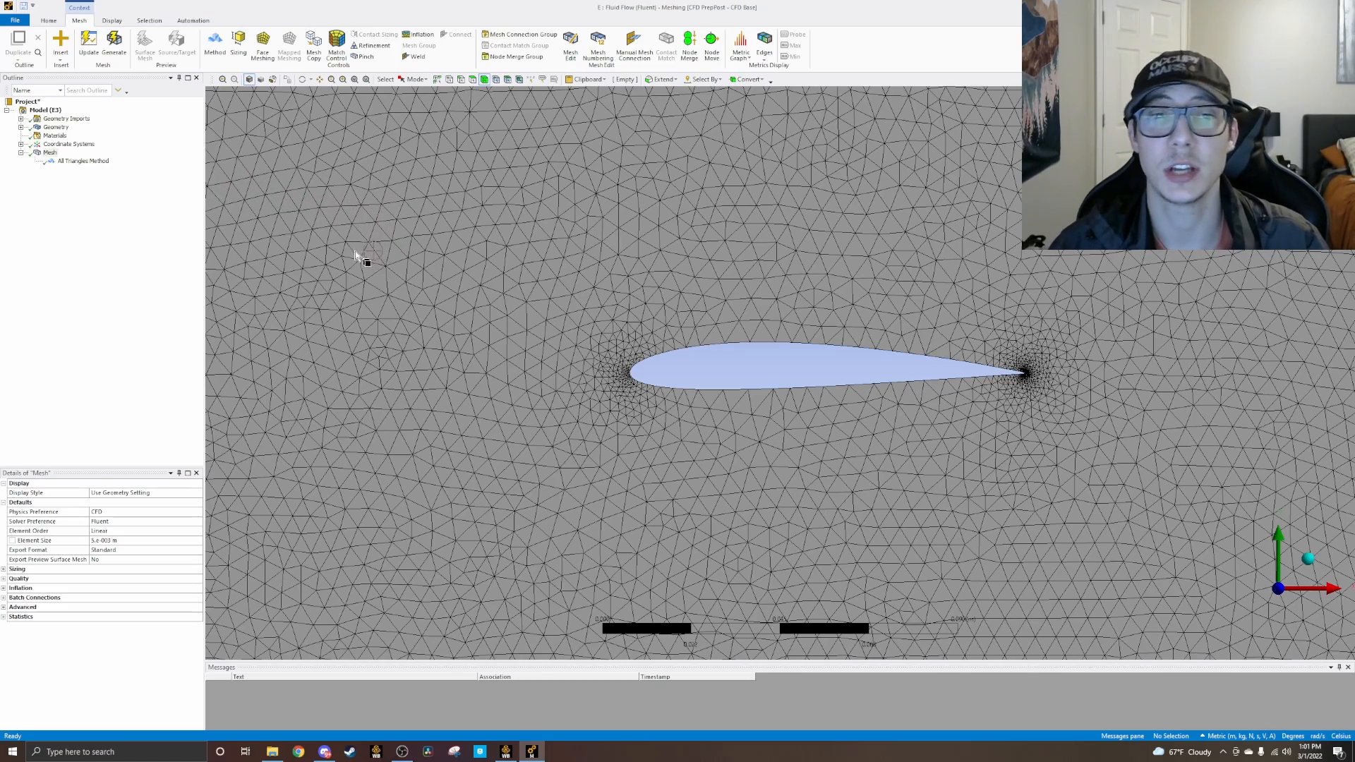
scroll(643, 300, down, 2)
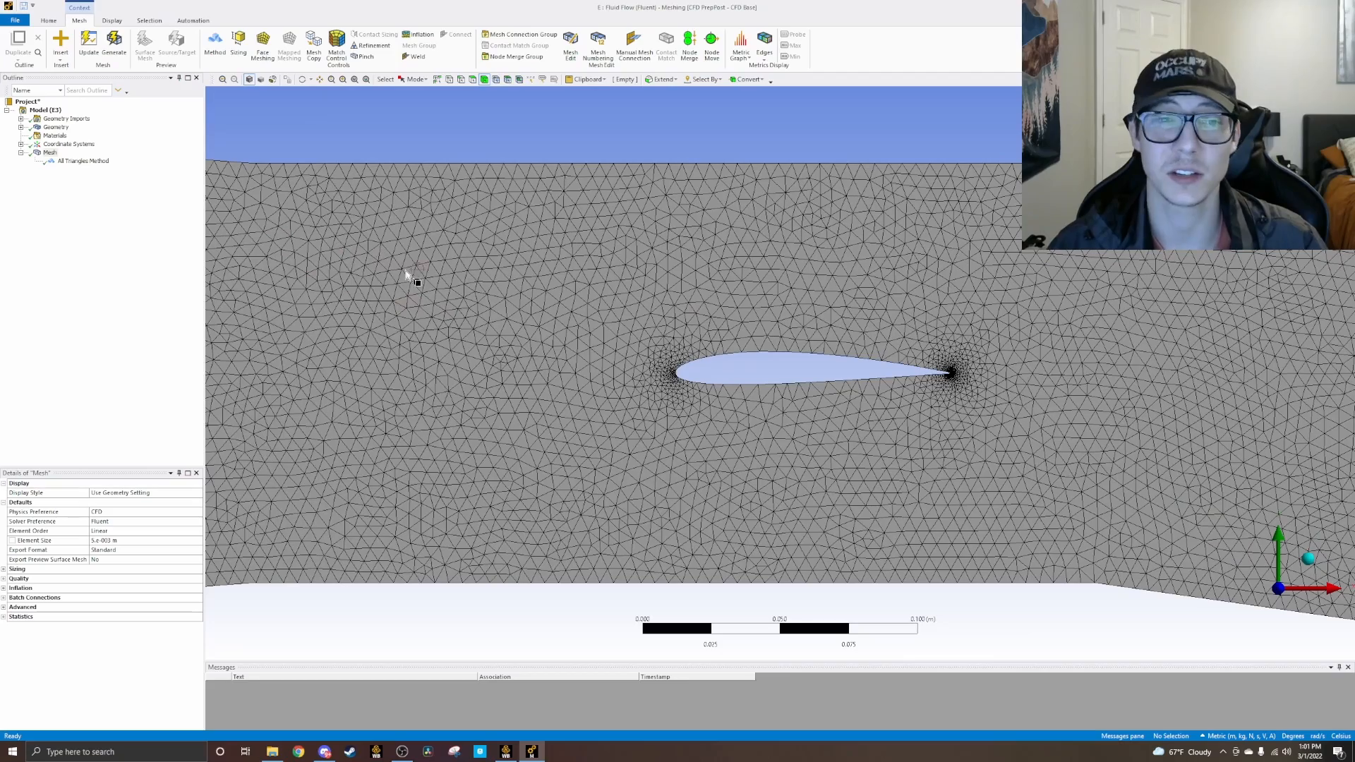
scroll(895, 393, up, 3)
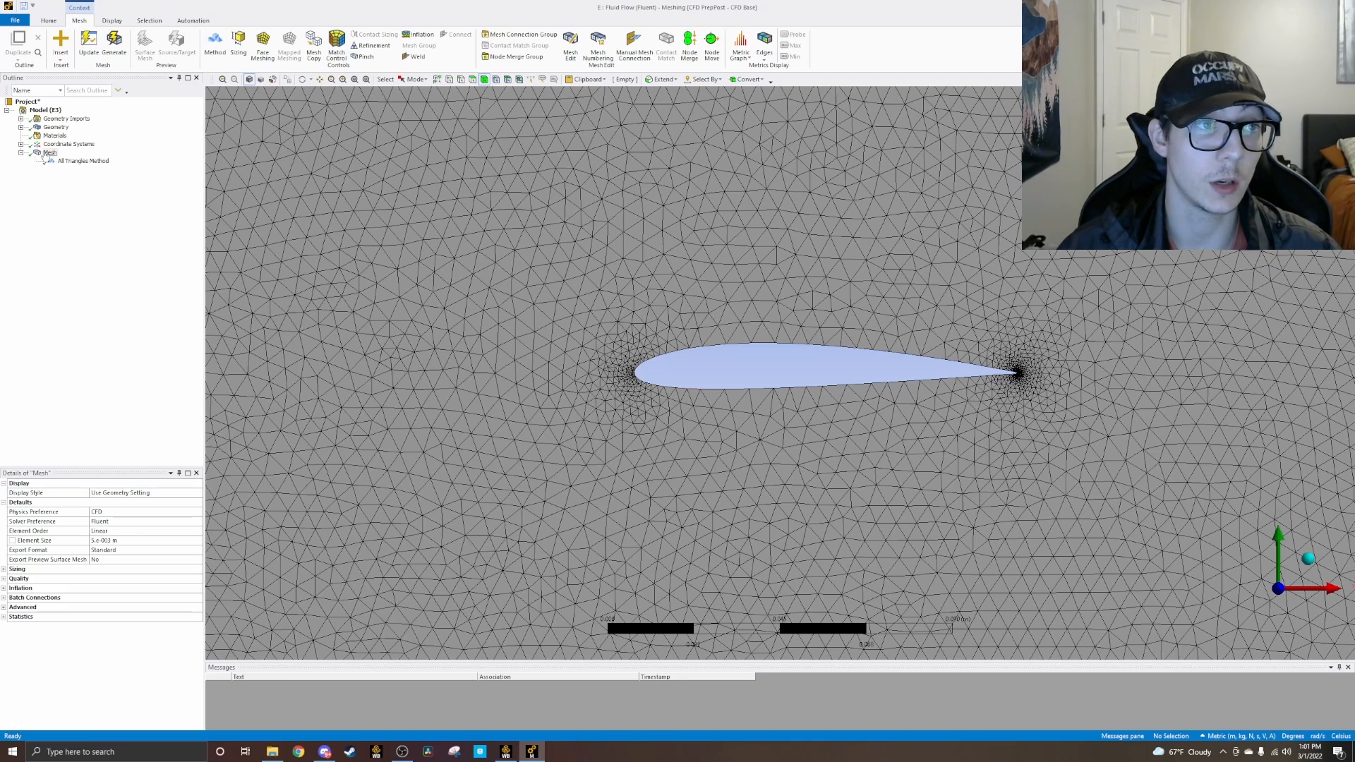
Step: Insert a mesh sizing control and scope it to all the edges around the airfoil outline
click(237, 50)
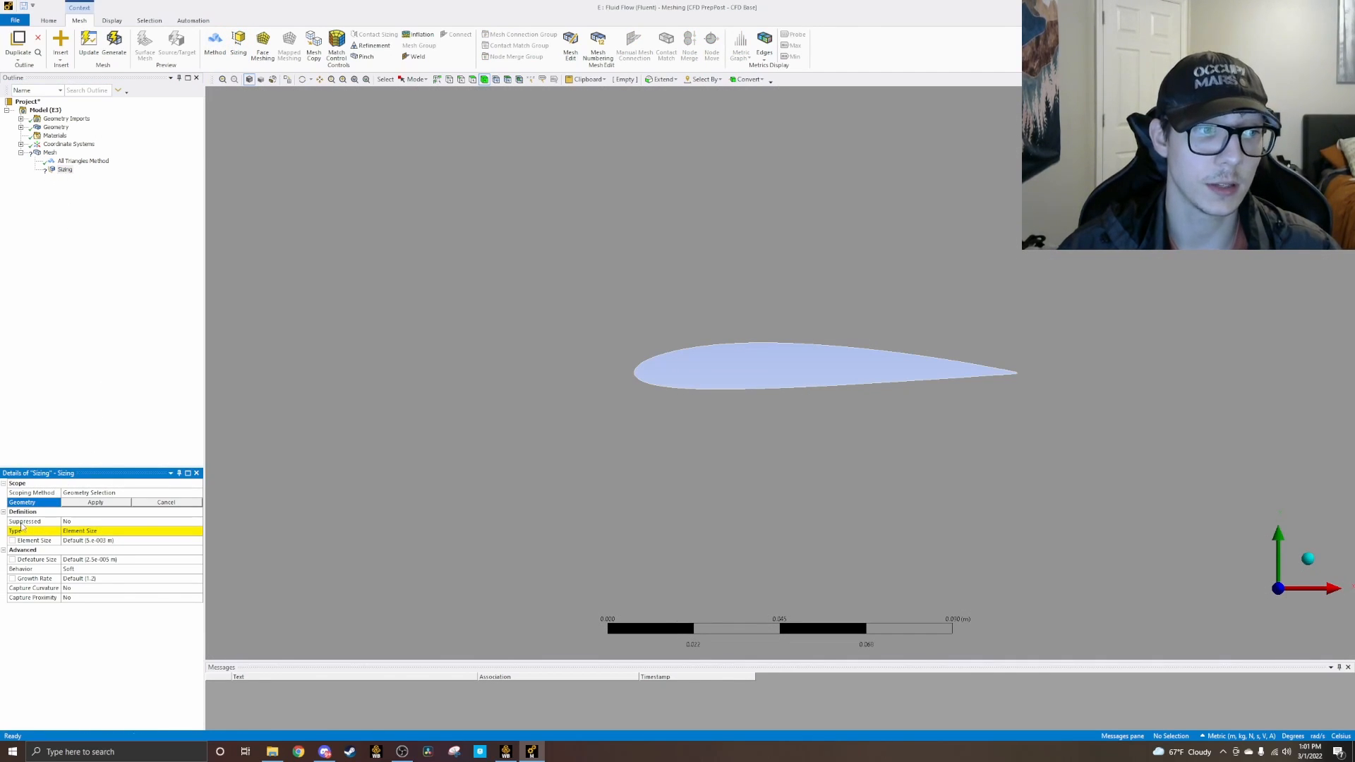
click(41, 505)
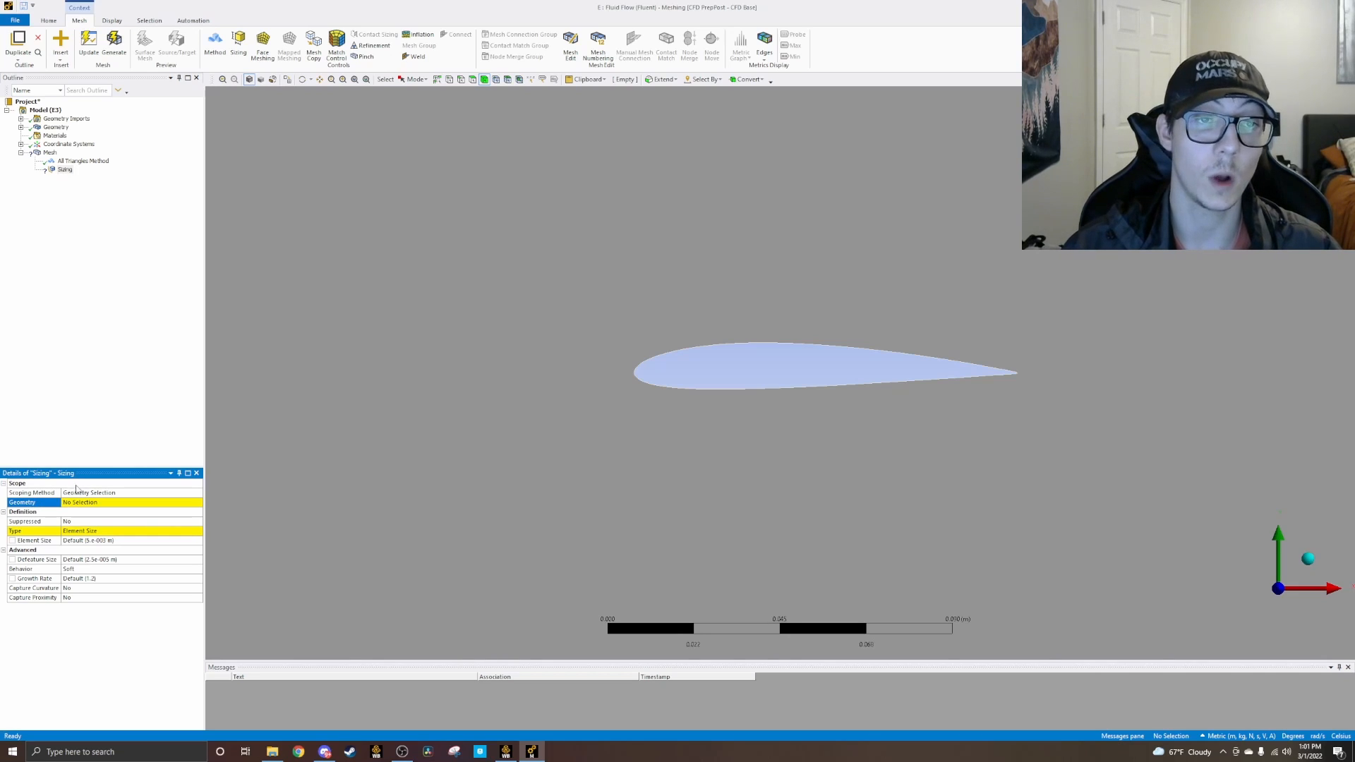
click(81, 503)
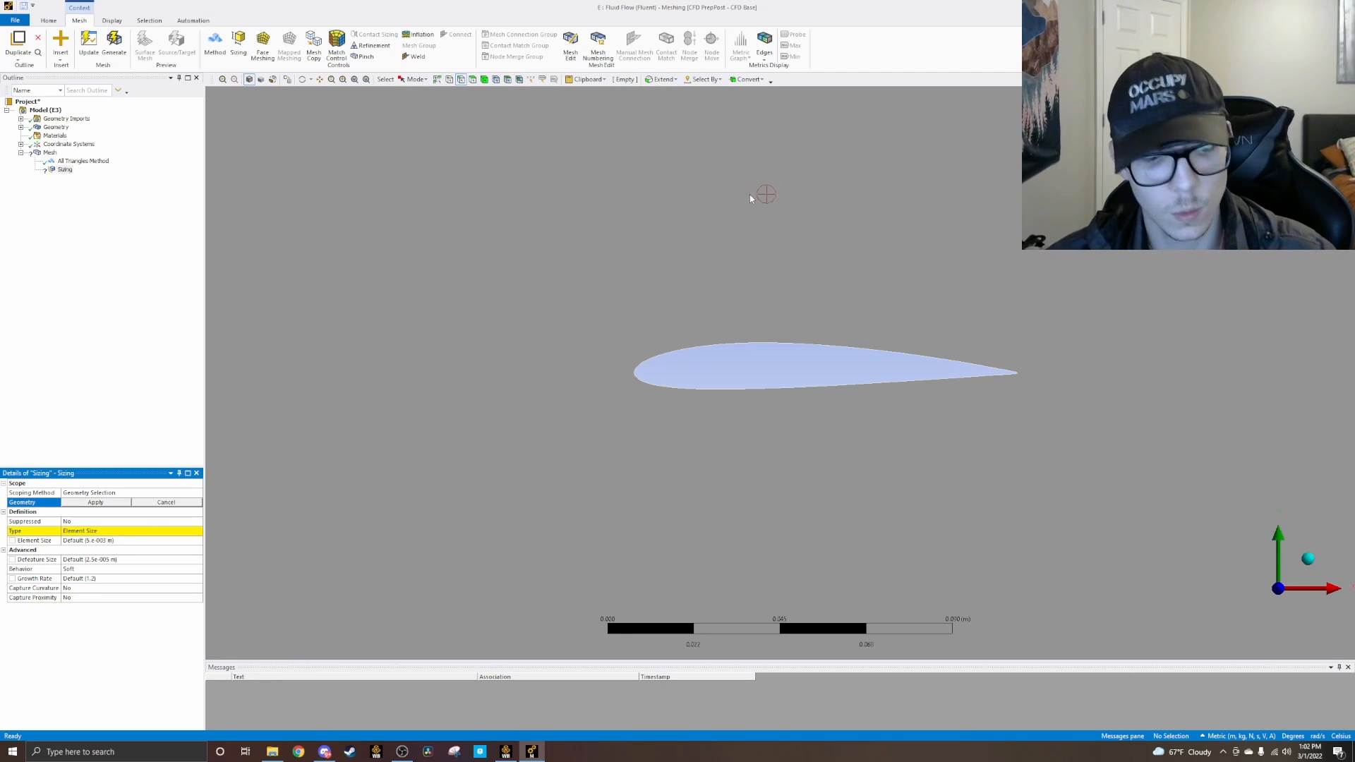
click(734, 346)
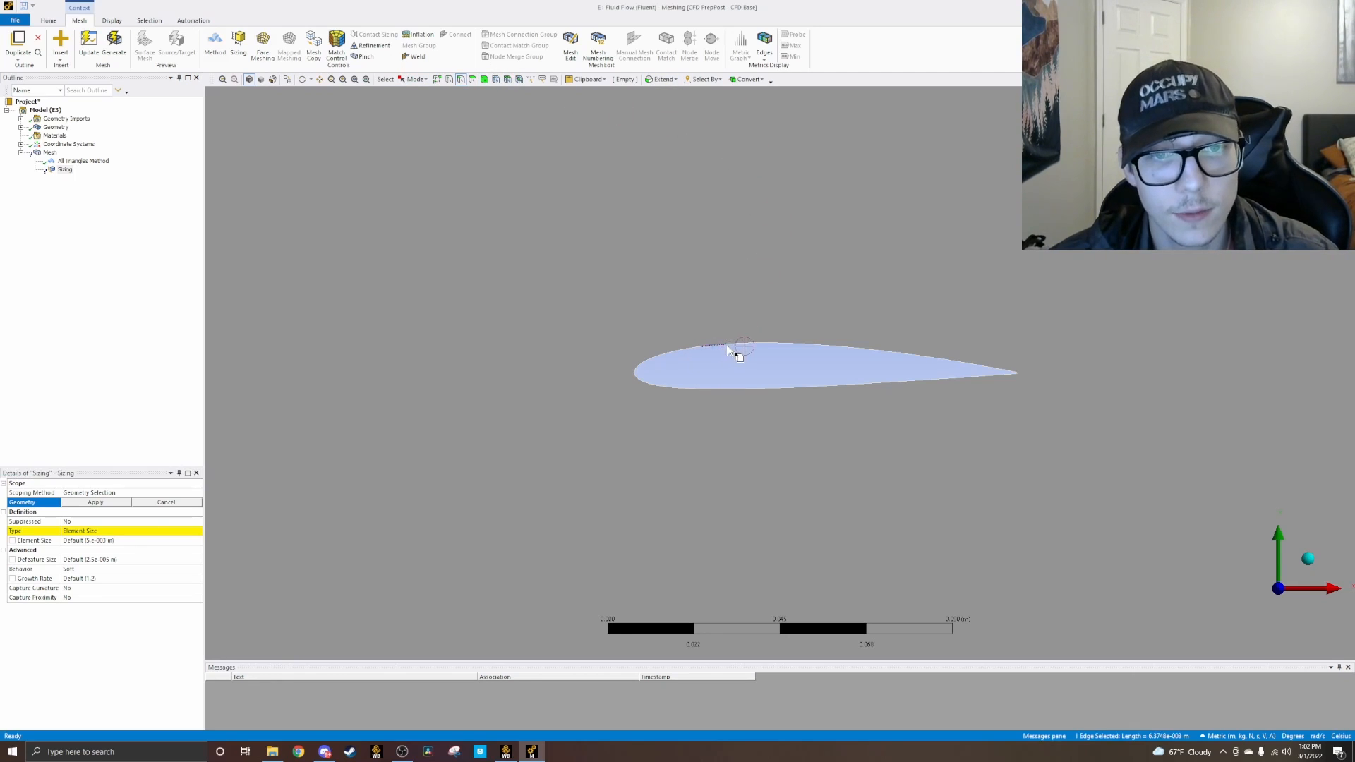
ctrl+click(736, 346)
ctrl+click(774, 345)
ctrl+click(794, 345)
ctrl+click(867, 352)
ctrl+click(886, 351)
ctrl+click(918, 355)
ctrl+click(946, 360)
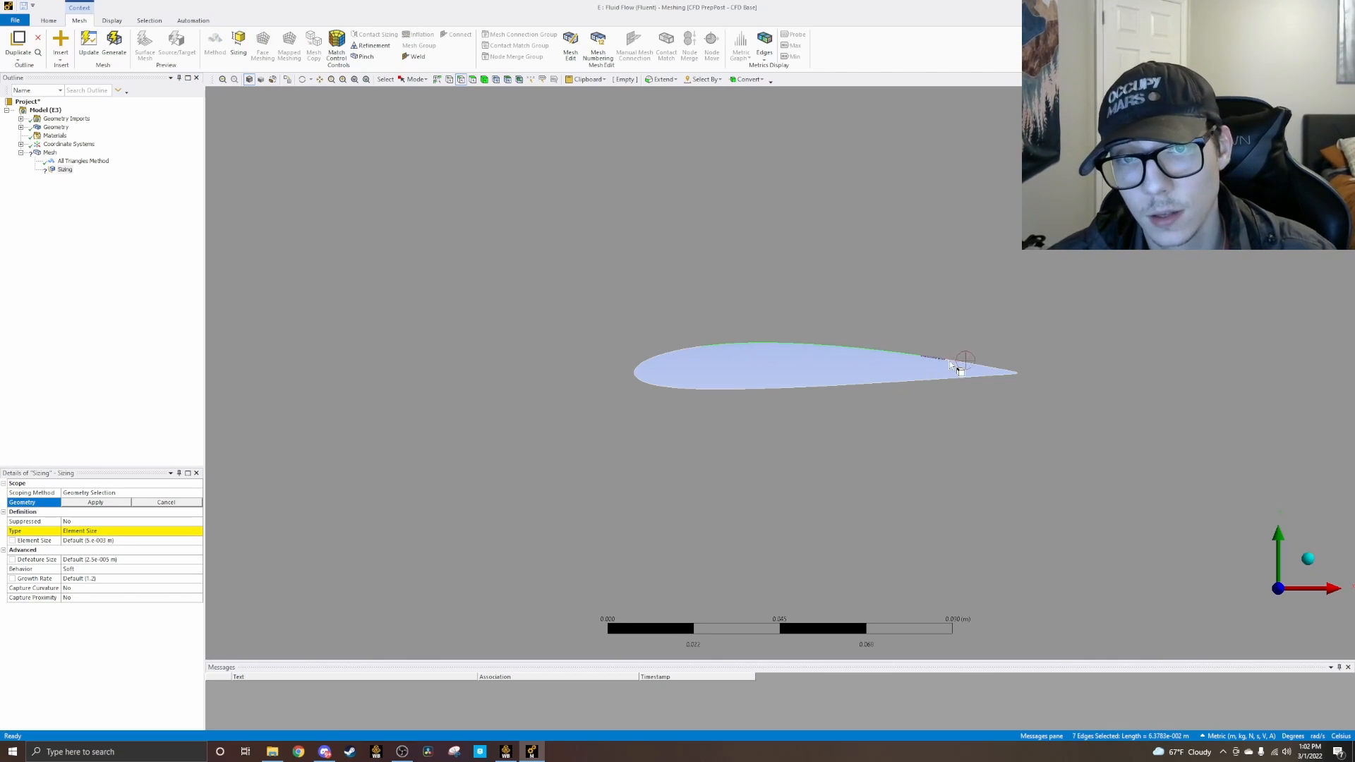
ctrl+click(990, 372)
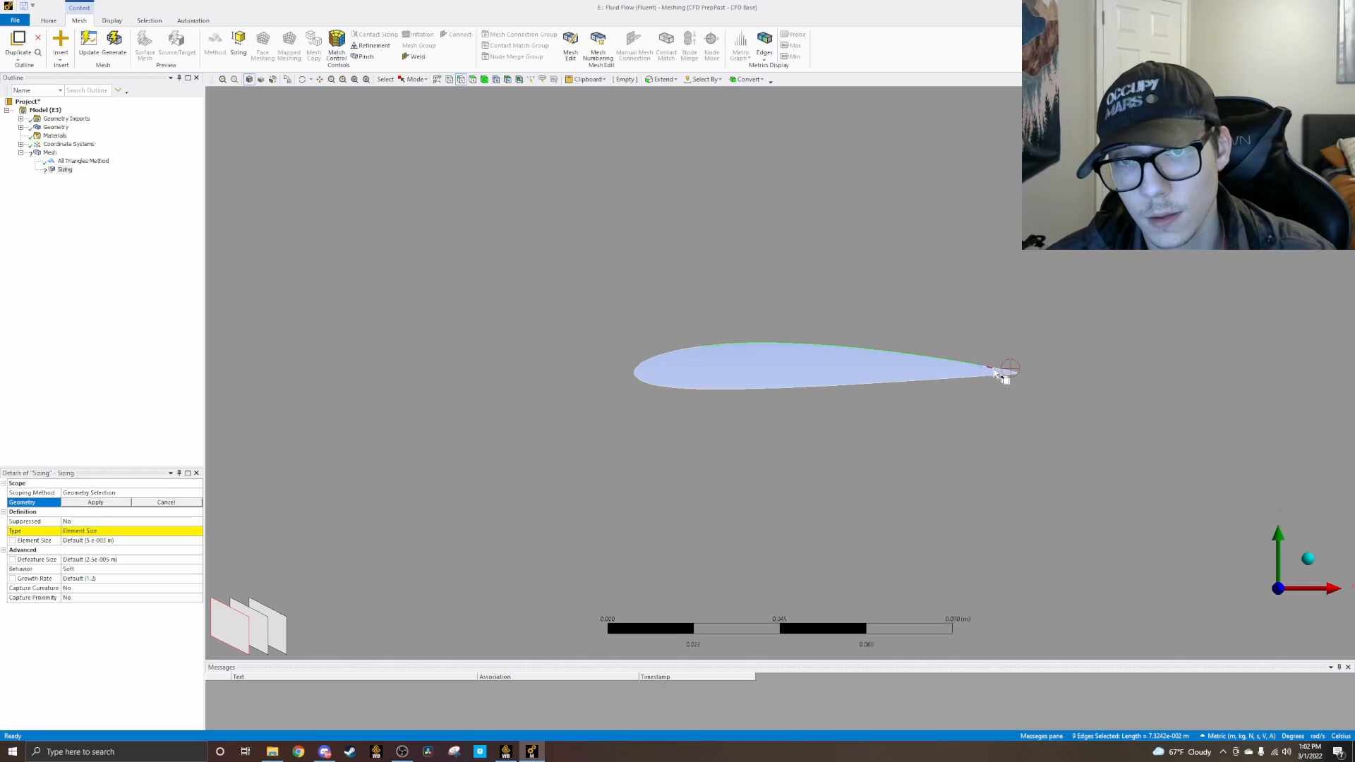
ctrl+click(996, 373)
ctrl+click(1006, 374)
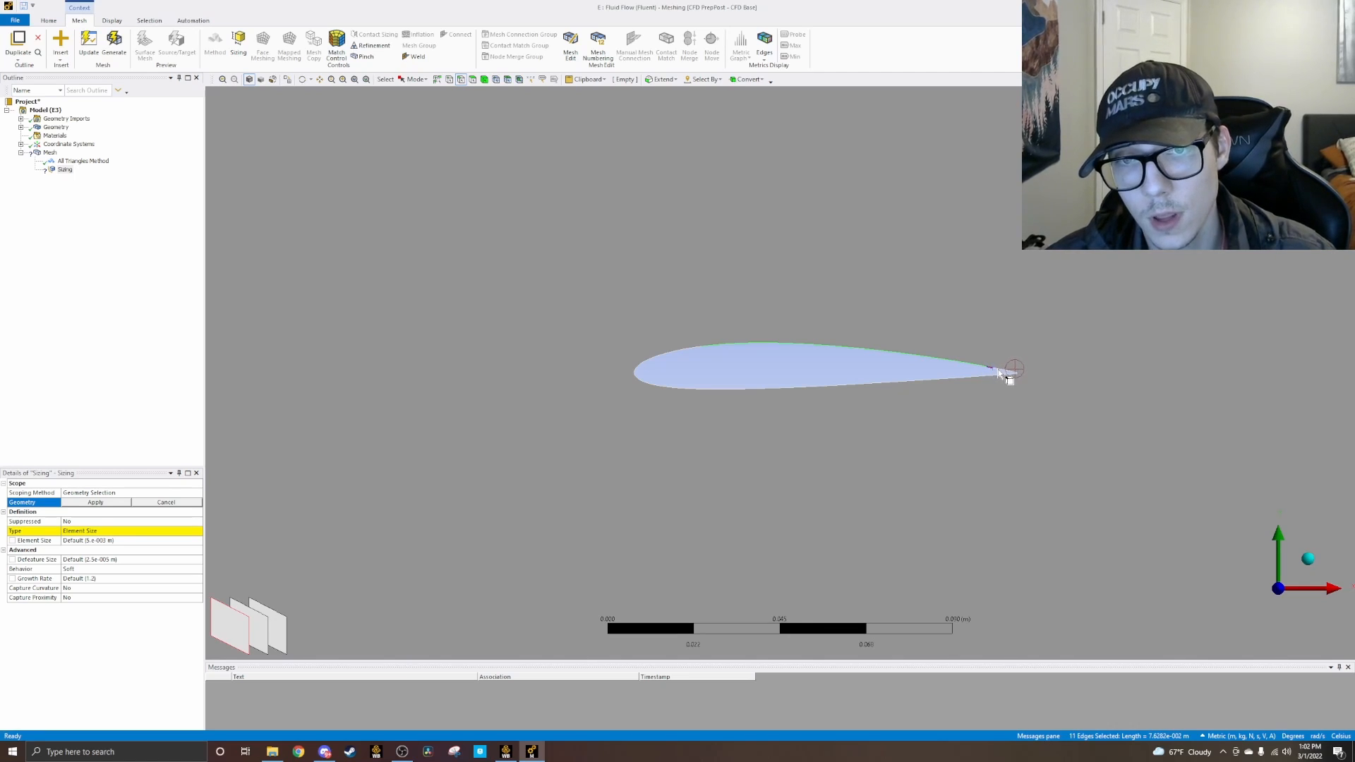
ctrl+click(1007, 374)
ctrl+click(1009, 376)
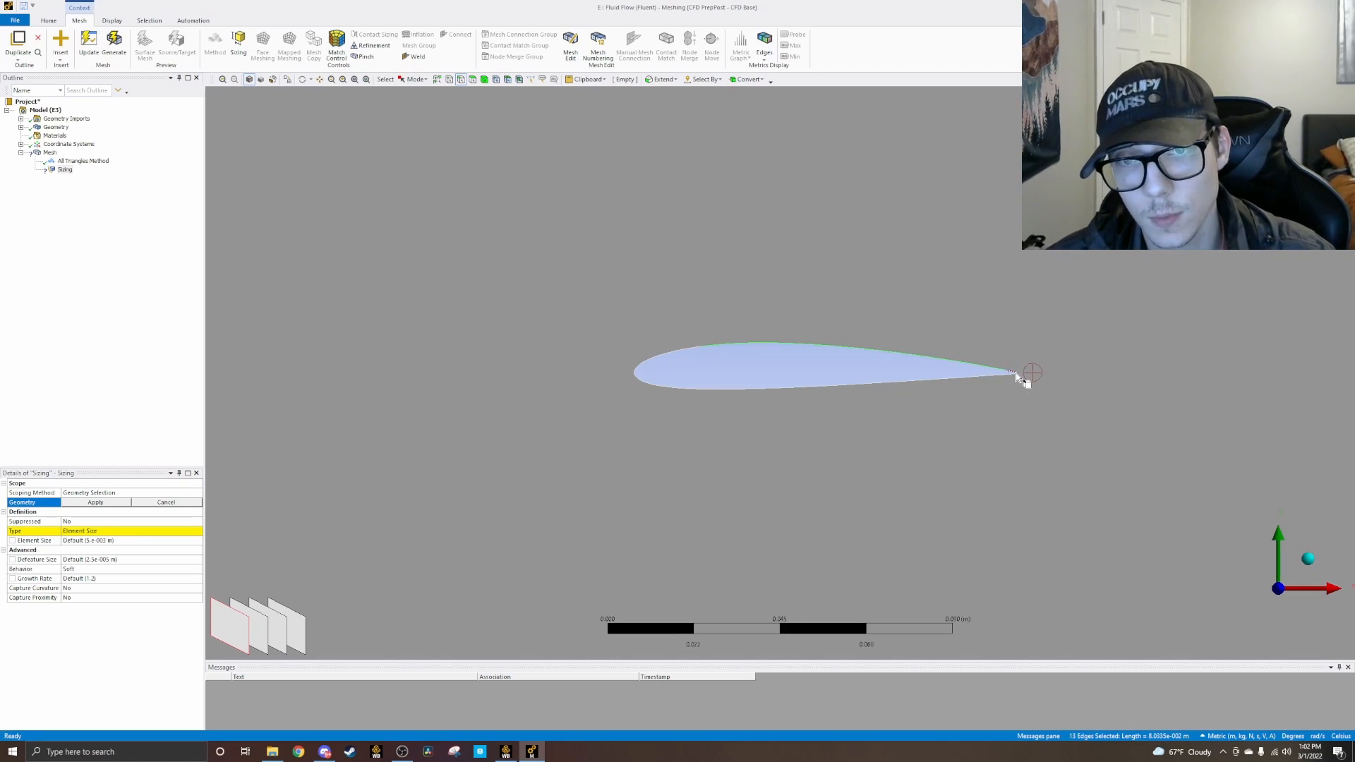
ctrl+click(1013, 378)
ctrl+click(1017, 379)
ctrl+click(1011, 378)
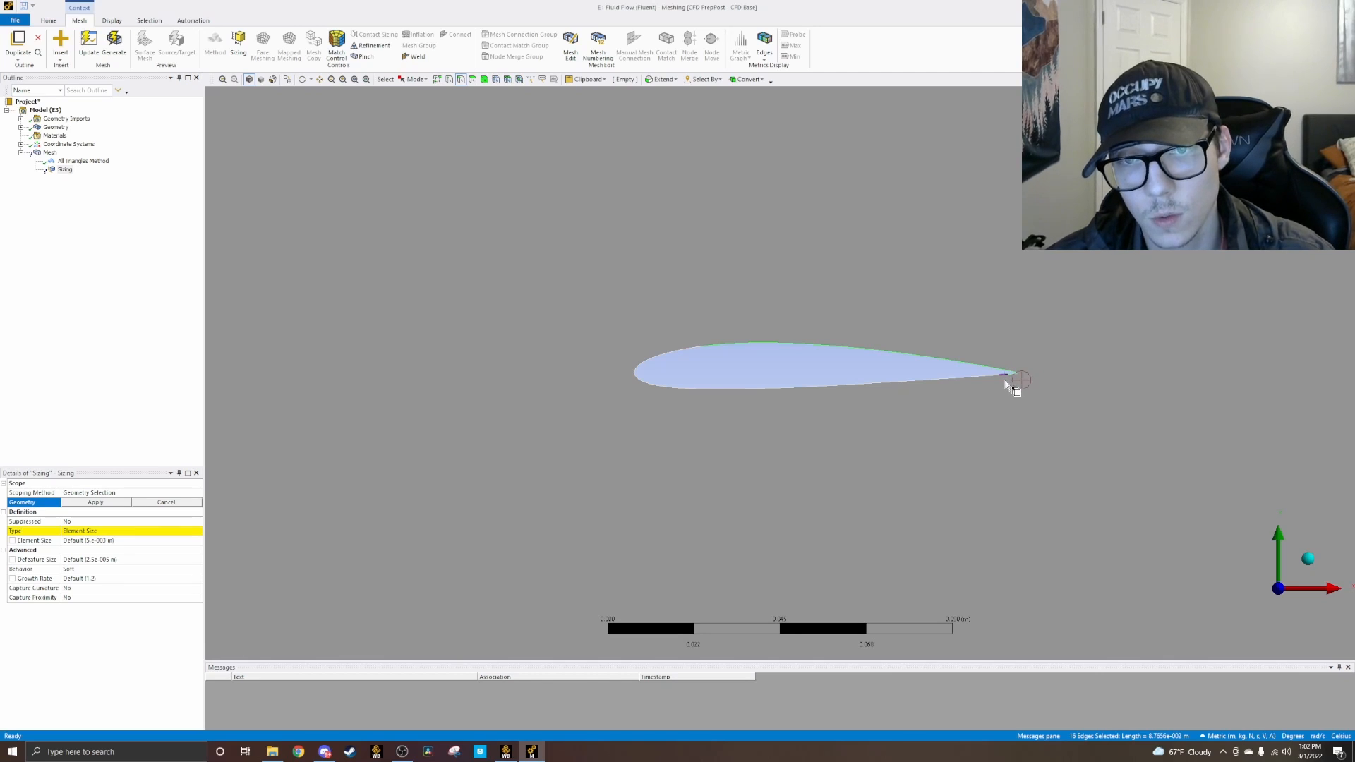
ctrl+click(994, 382)
ctrl+click(988, 381)
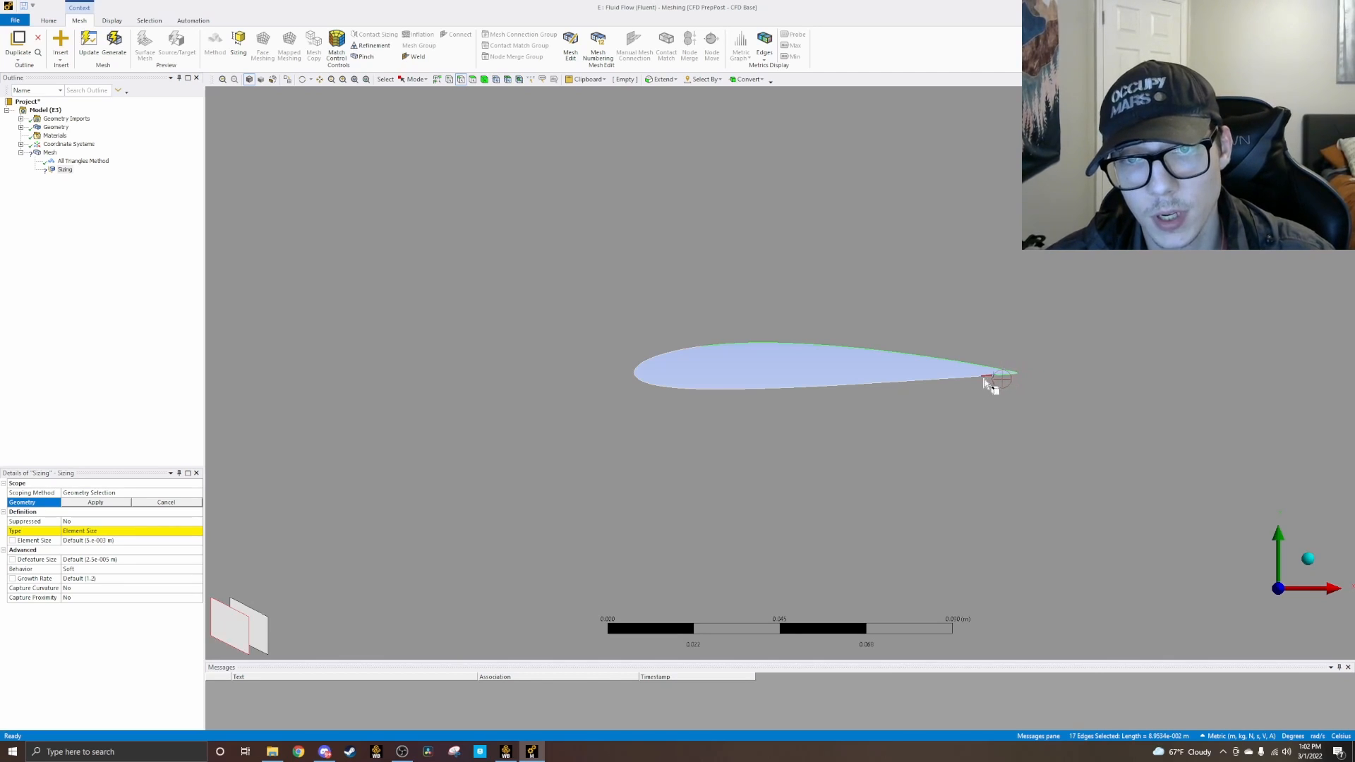
ctrl+click(973, 381)
ctrl+click(957, 384)
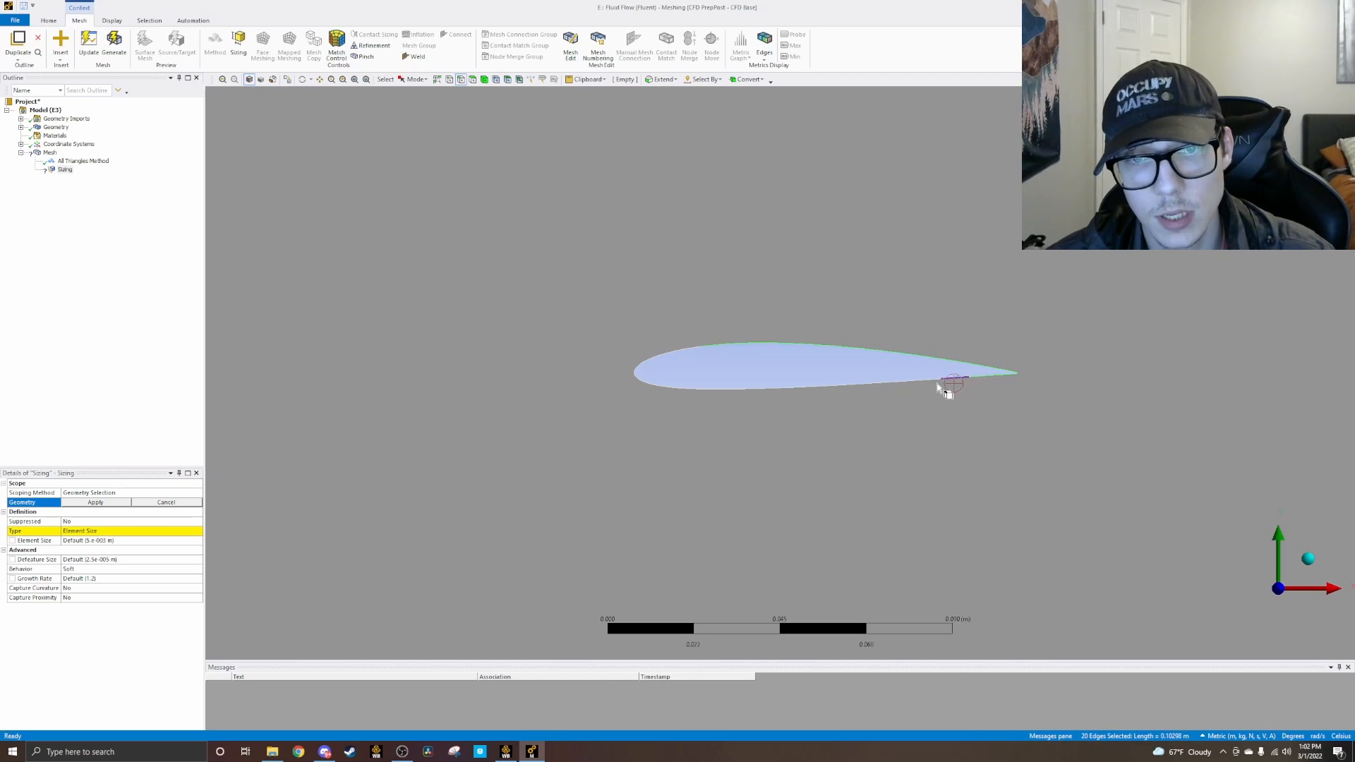
ctrl+click(920, 390)
ctrl+click(866, 395)
ctrl+click(824, 395)
ctrl+click(812, 393)
ctrl+click(758, 394)
ctrl+click(731, 395)
ctrl+click(695, 394)
ctrl+click(706, 395)
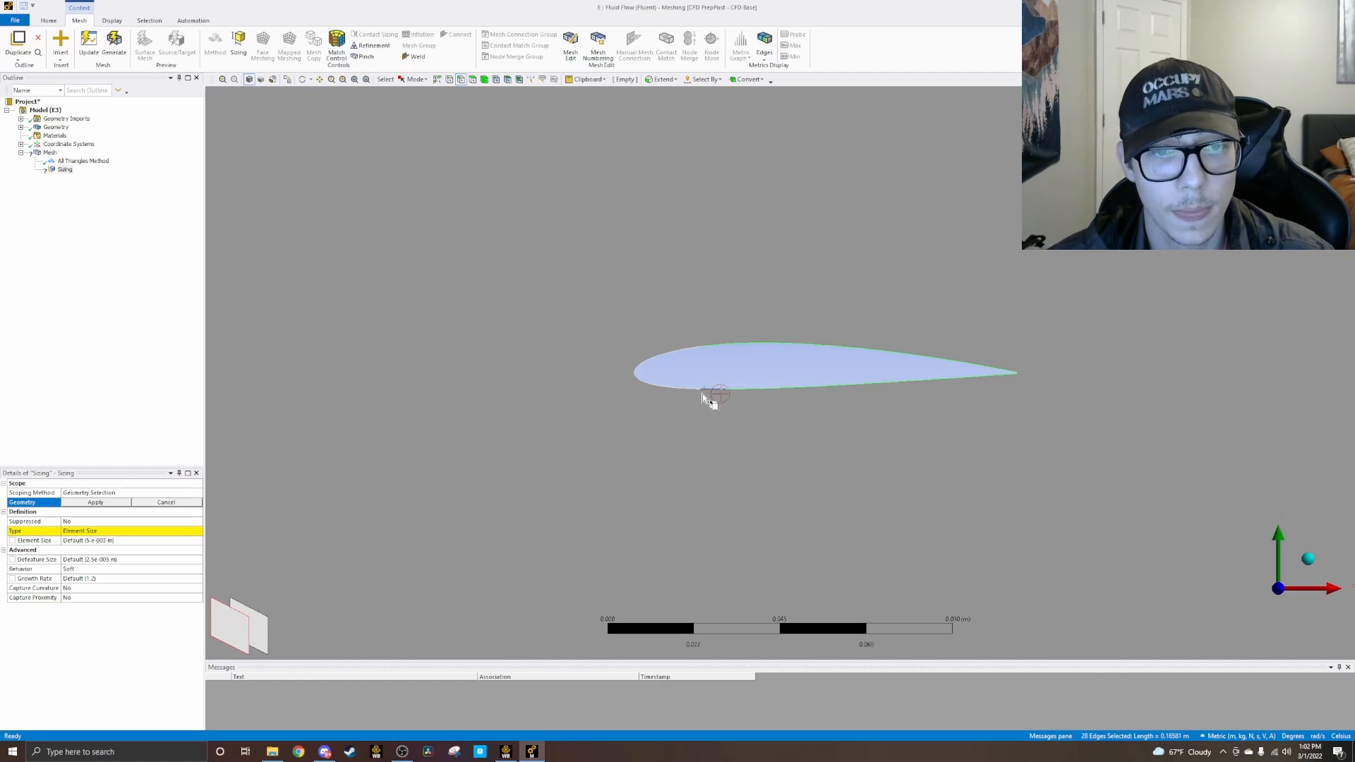
ctrl+click(672, 392)
ctrl+click(663, 393)
ctrl+click(648, 393)
ctrl+click(645, 389)
ctrl+click(637, 384)
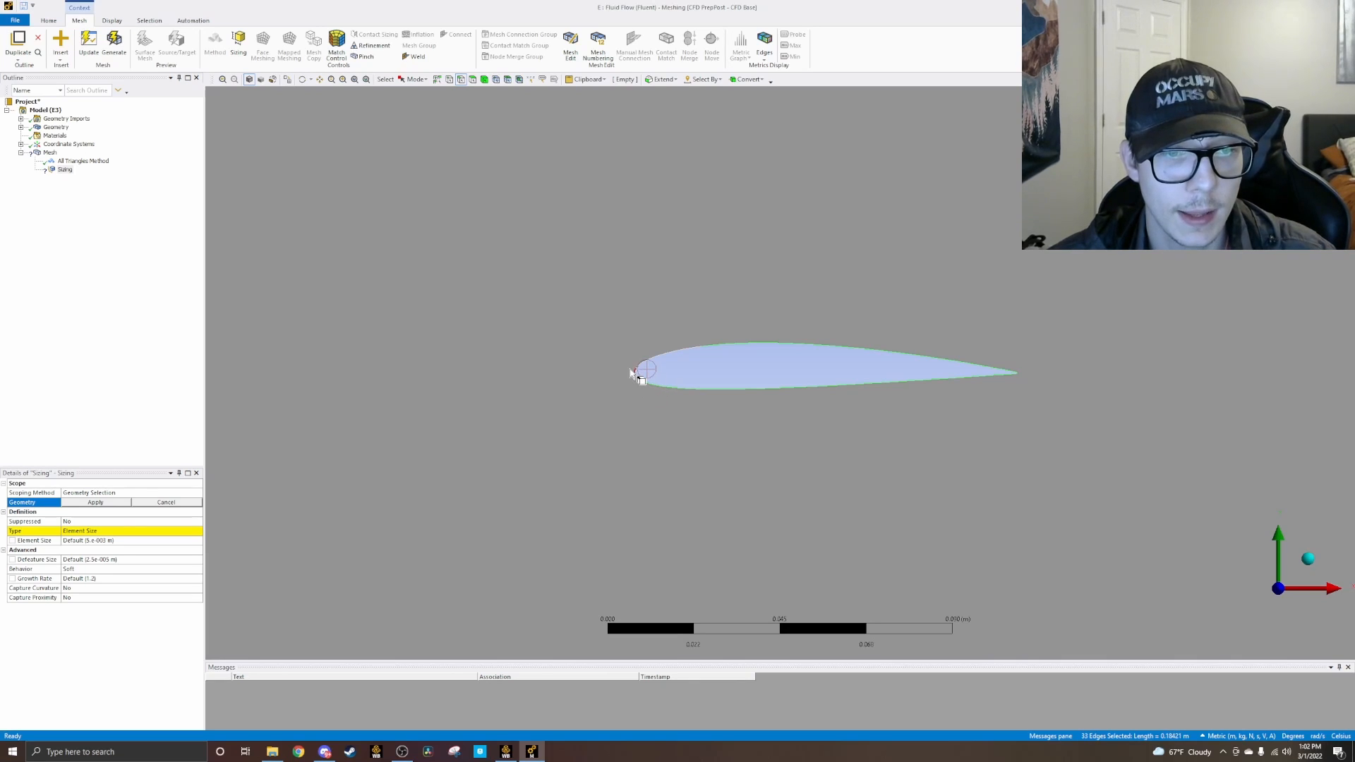
ctrl+click(632, 367)
ctrl+click(641, 359)
ctrl+click(650, 354)
ctrl+click(661, 351)
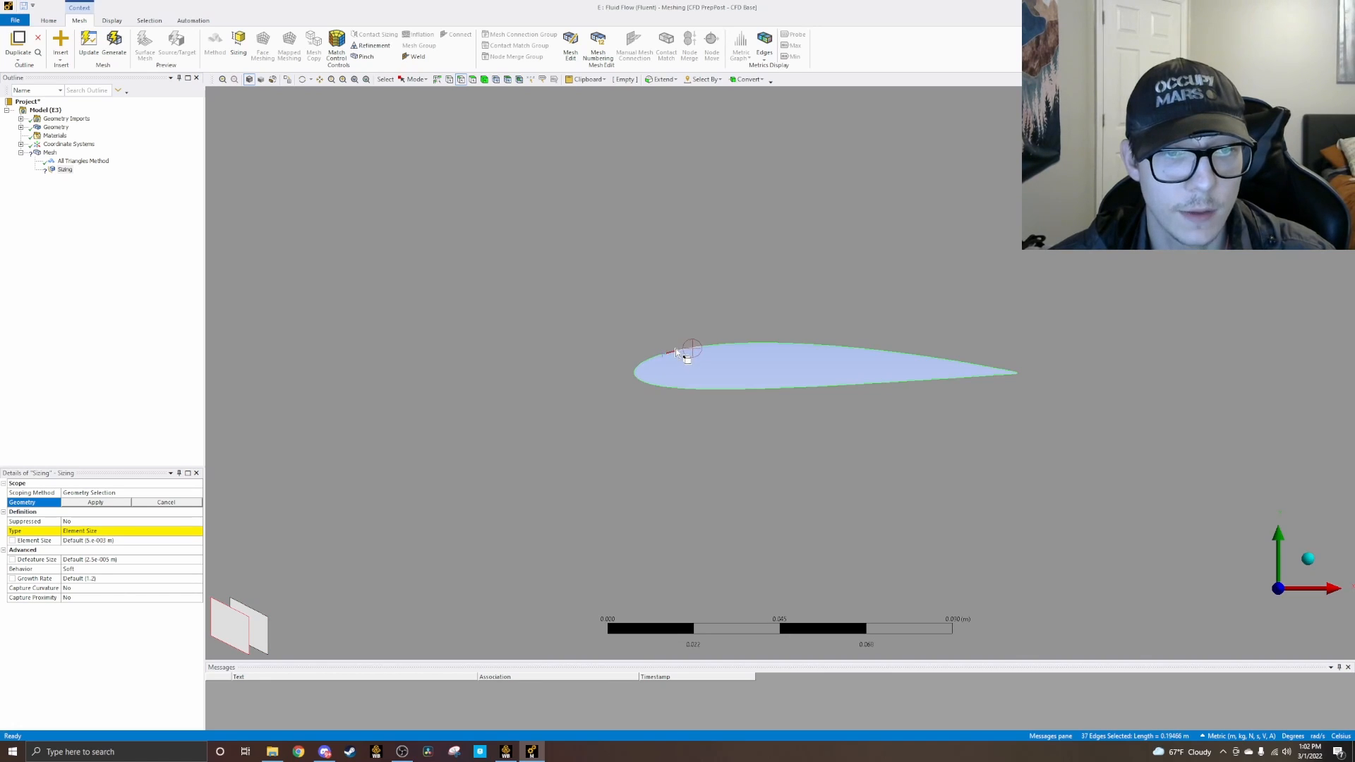
ctrl+click(675, 350)
ctrl+click(684, 349)
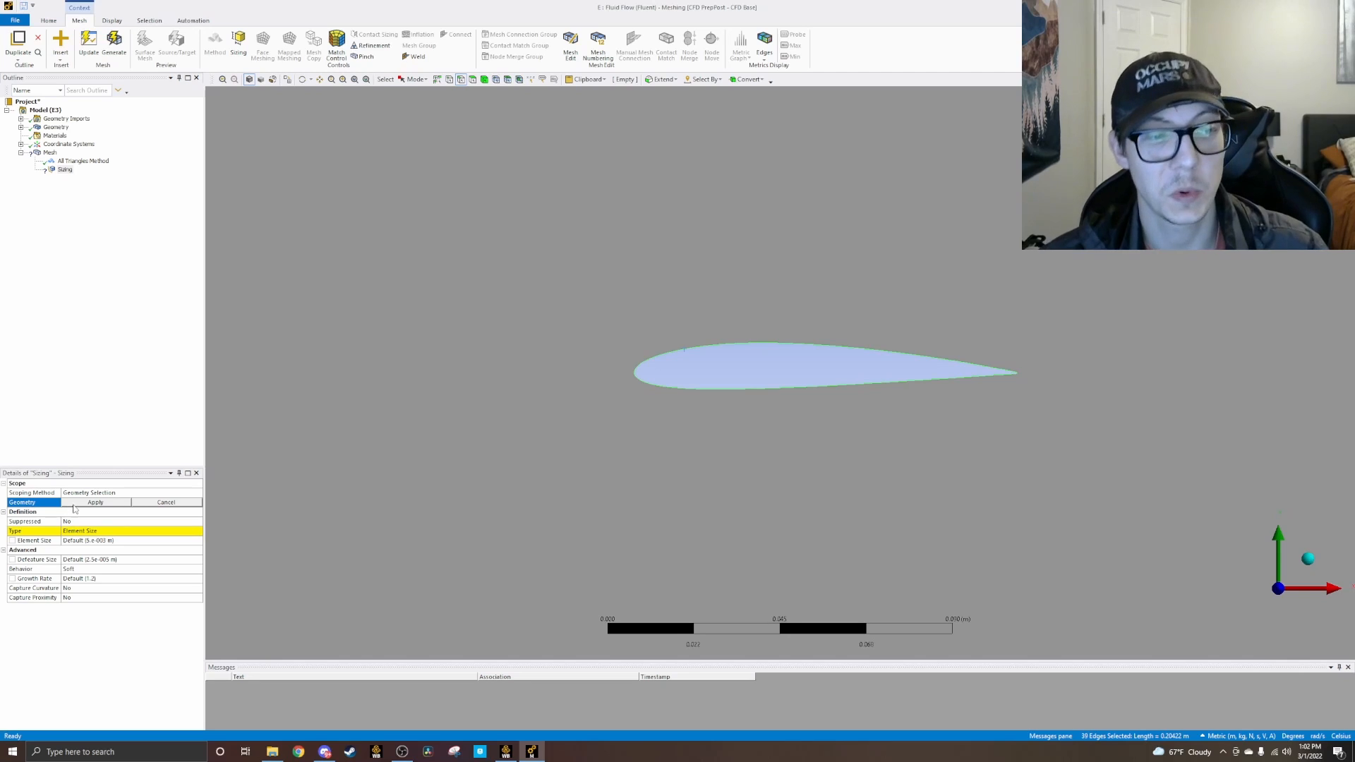
click(75, 503)
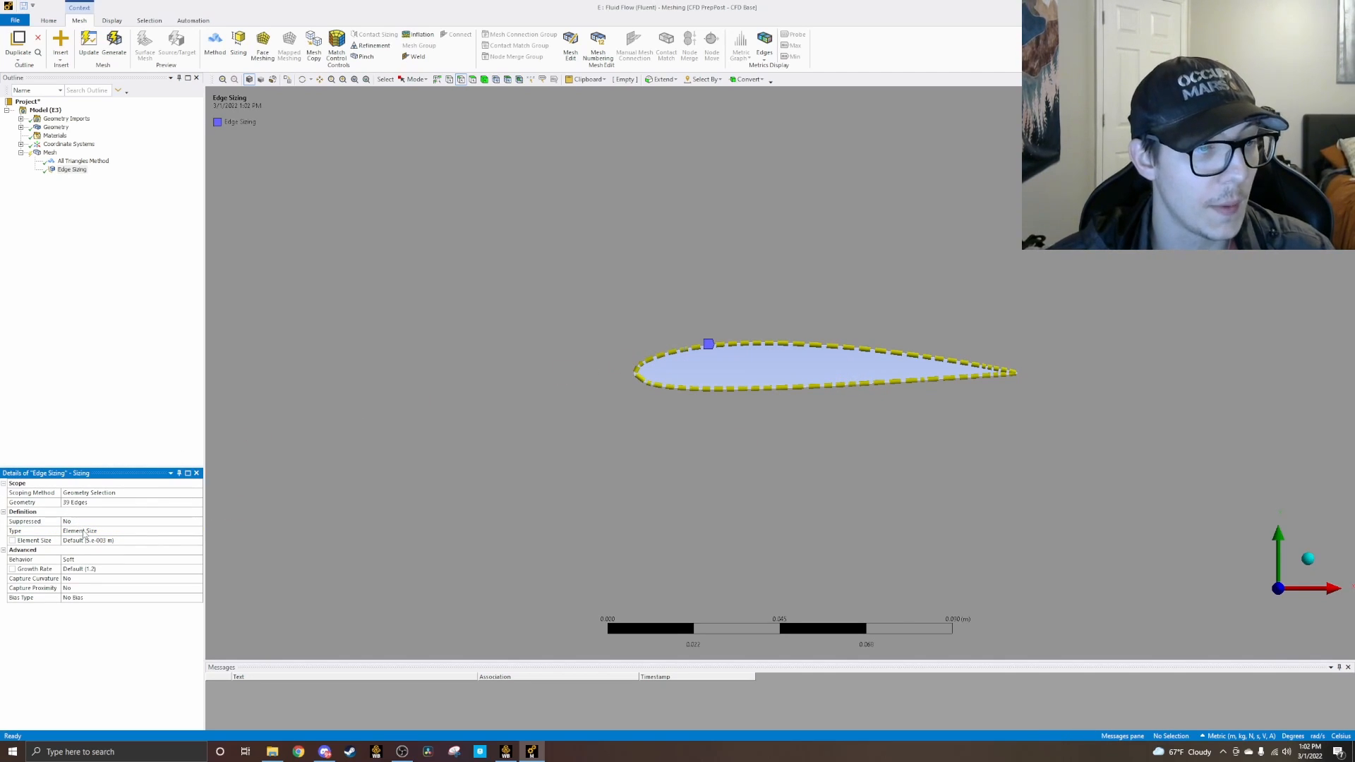
Step: Change the airfoil edge sizing type to Number of Divisions and set it to 40
click(84, 533)
click(91, 531)
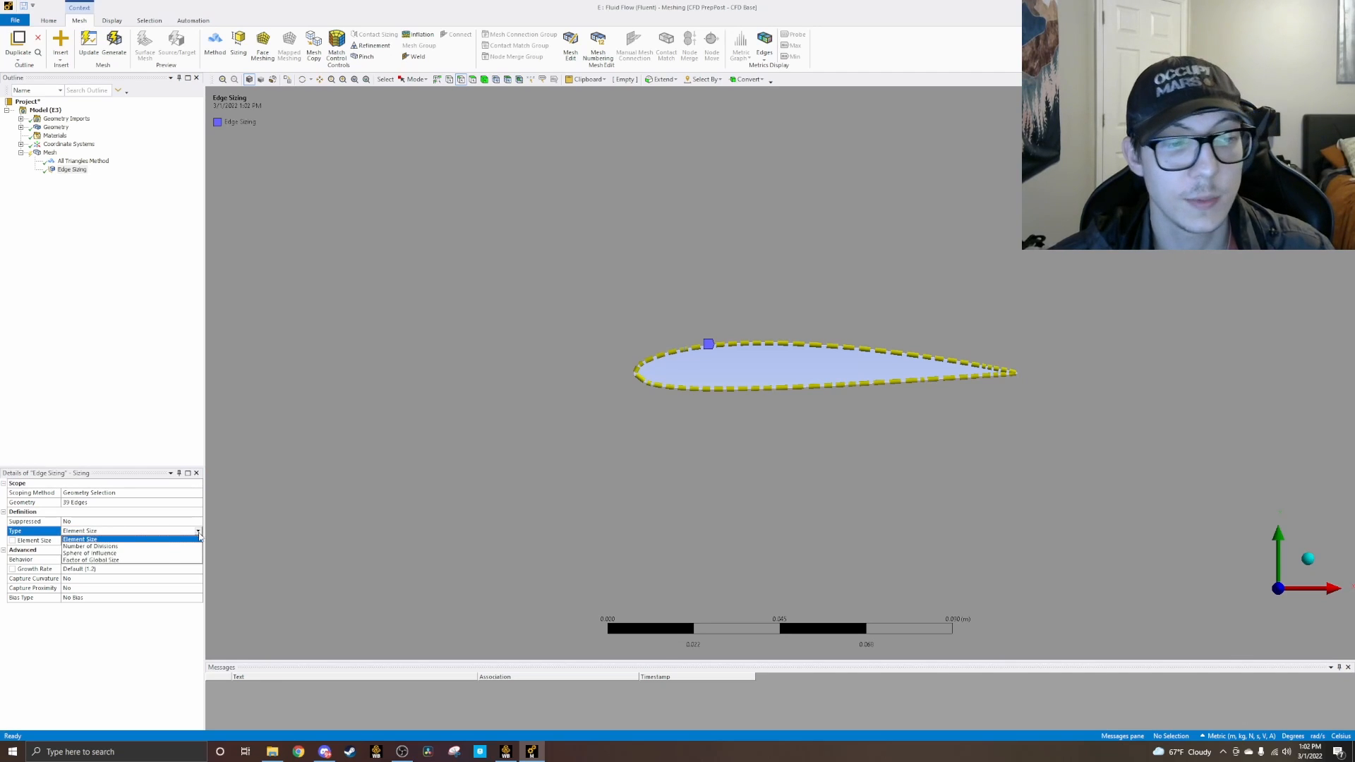
click(90, 546)
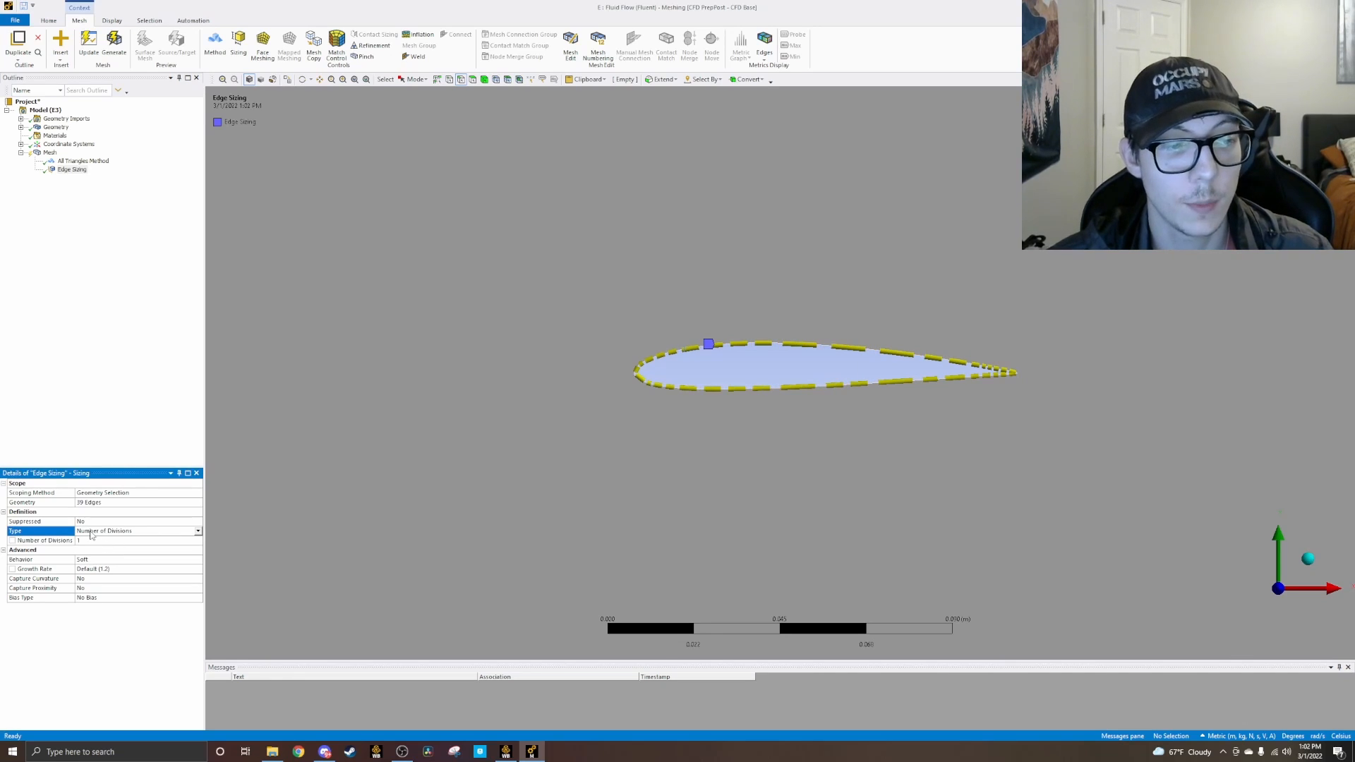
click(93, 540)
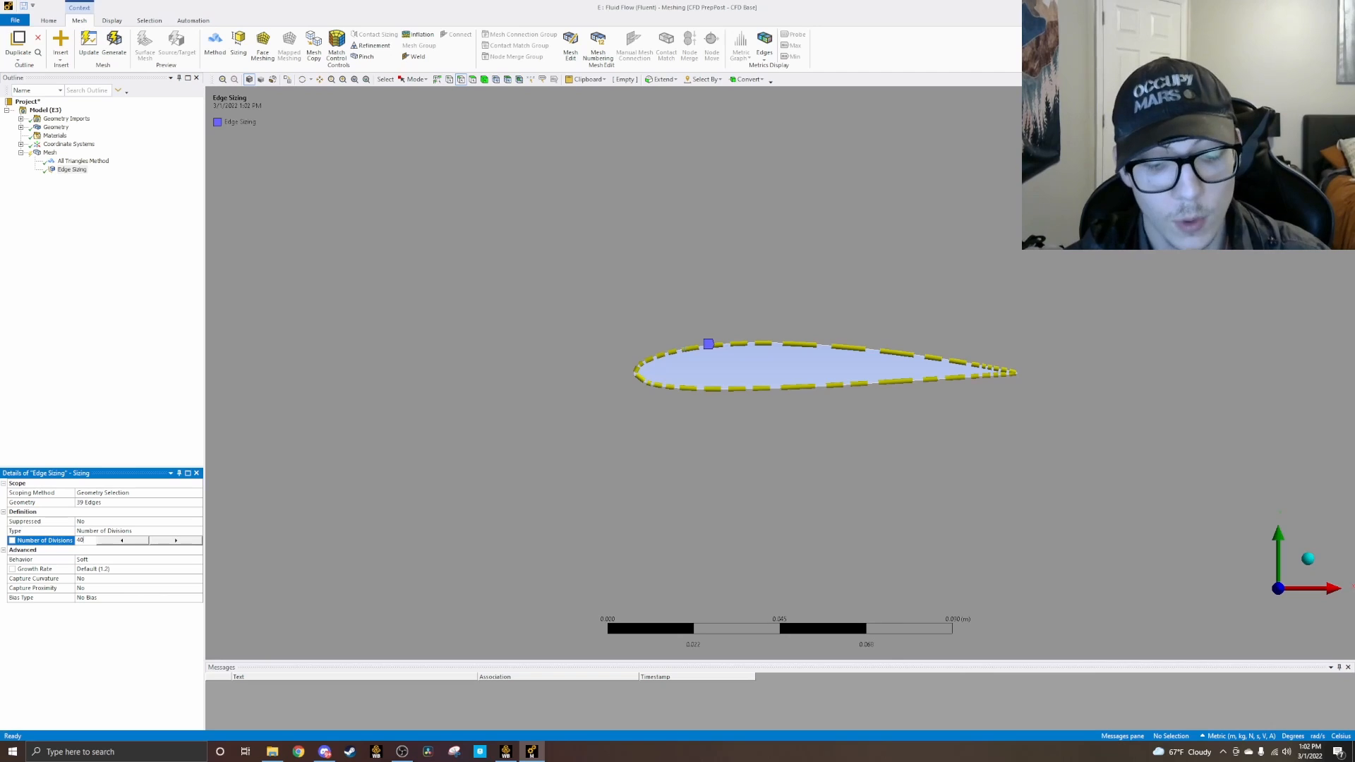
key(Return)
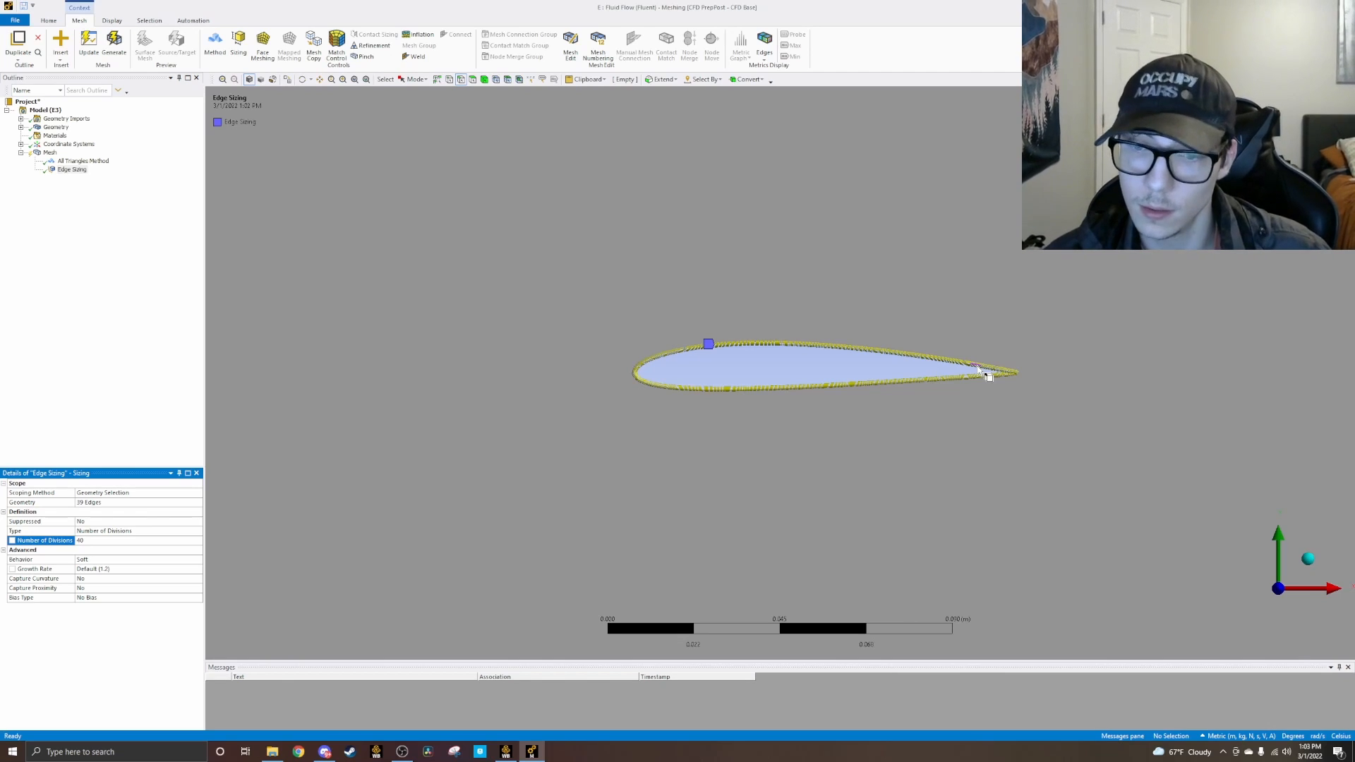
scroll(978, 346, up, 1)
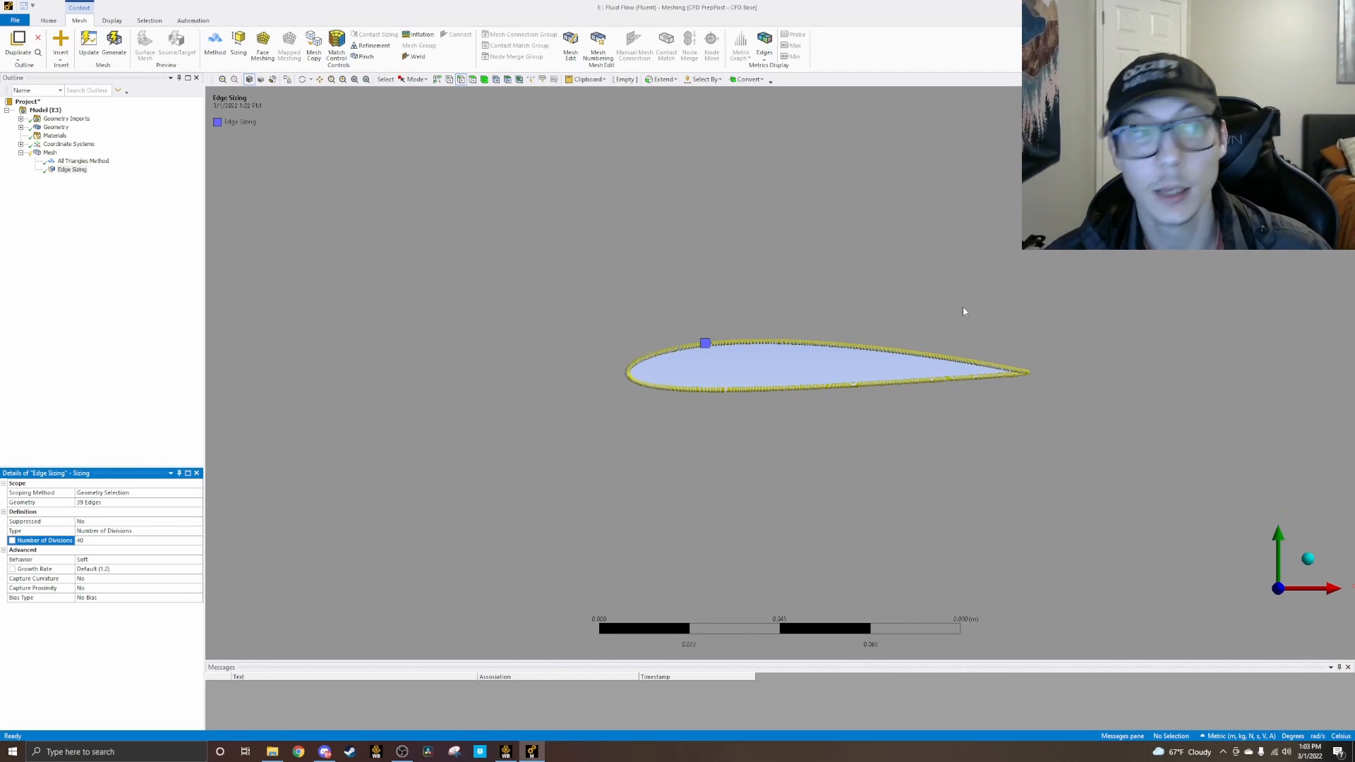
click(57, 287)
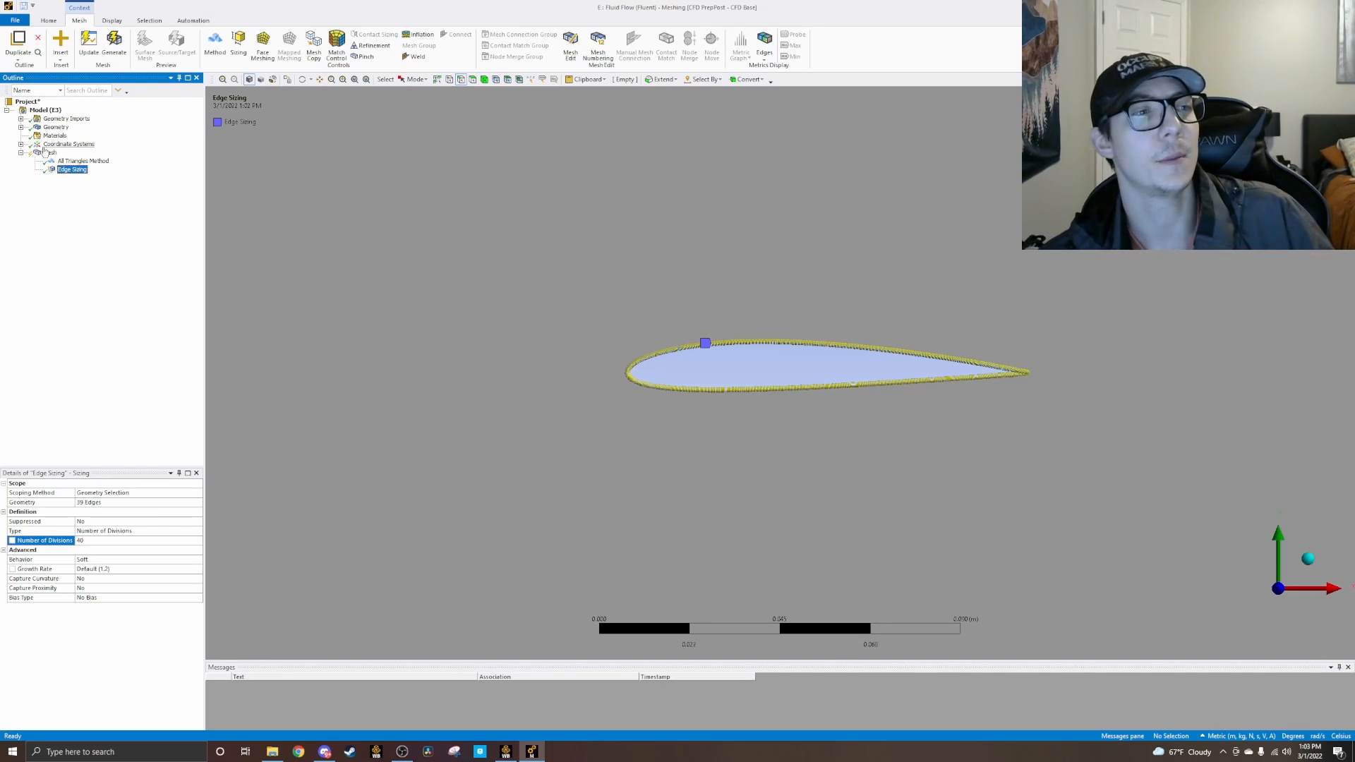
Step: Regenerate the mesh so that it uses the airfoil edge sizing
click(45, 151)
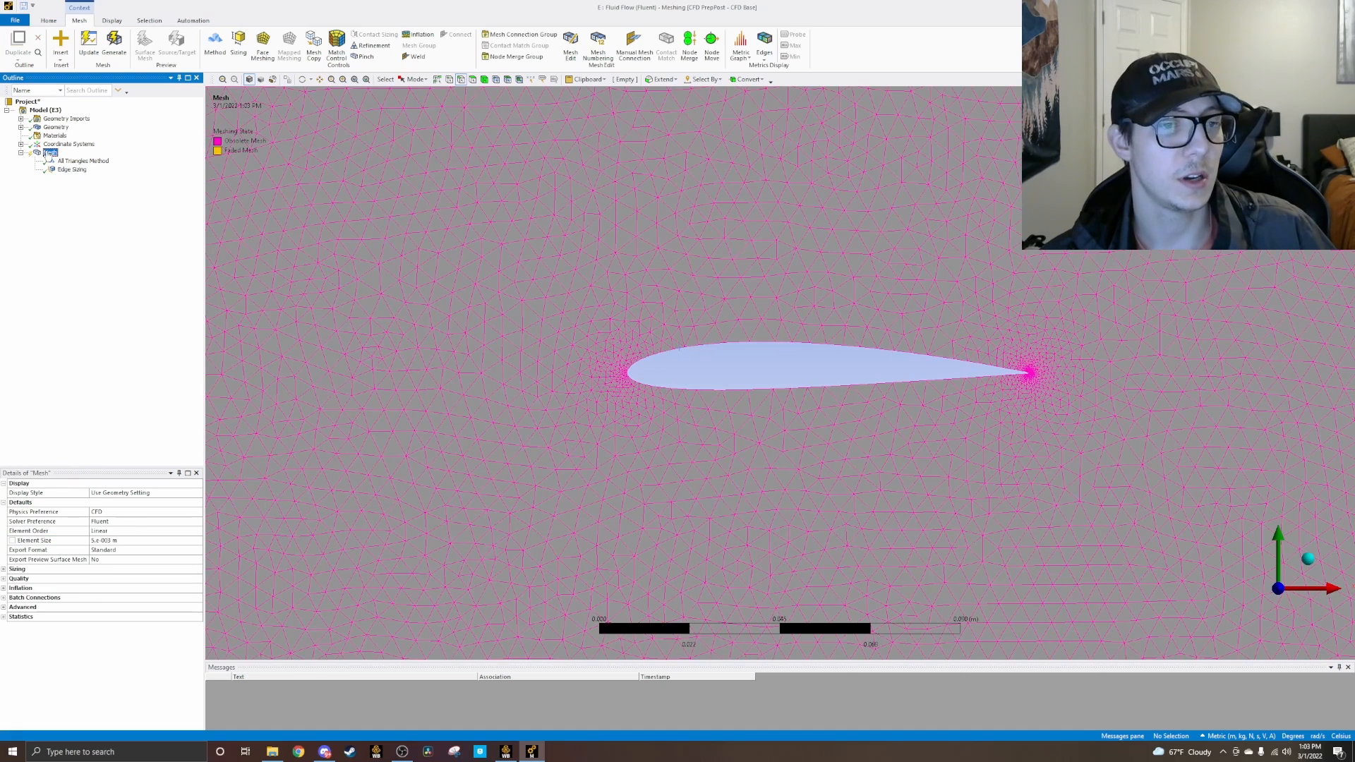
right_click(45, 152)
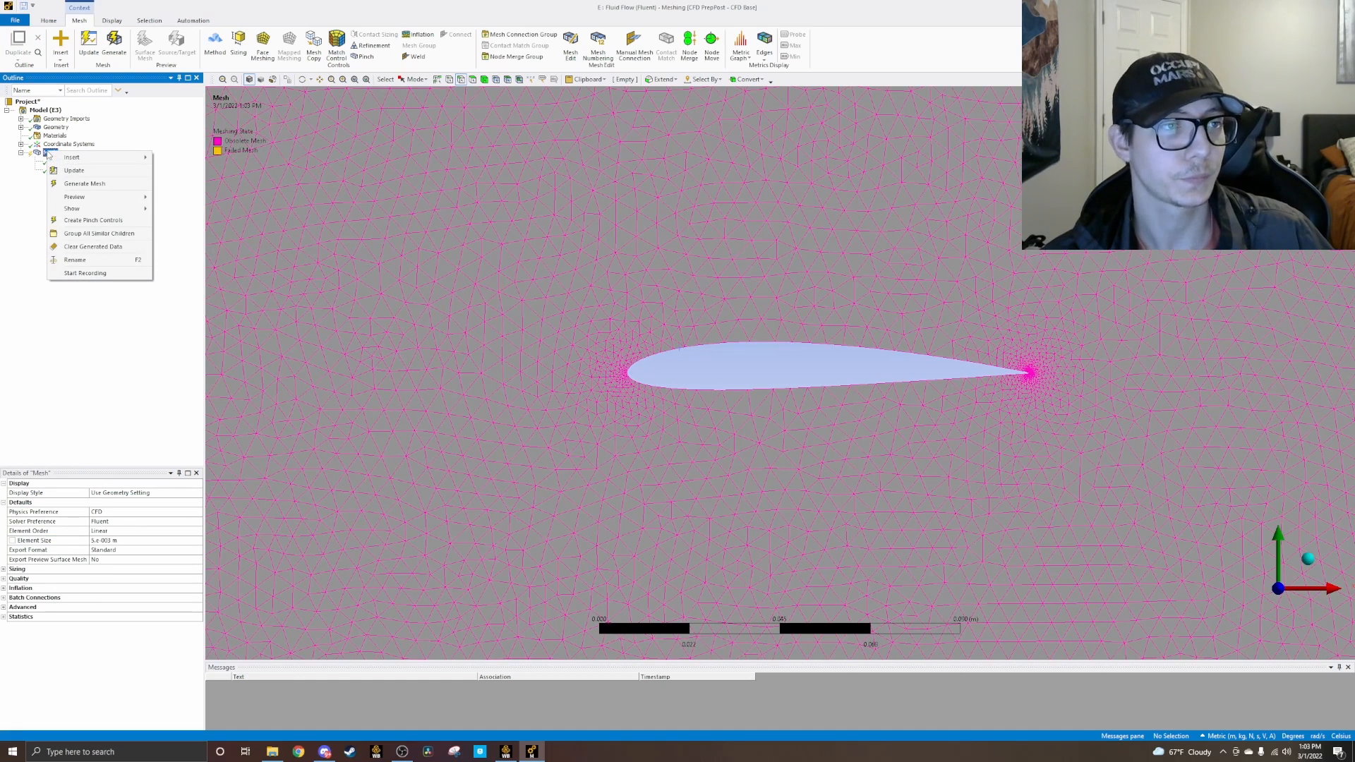
click(113, 44)
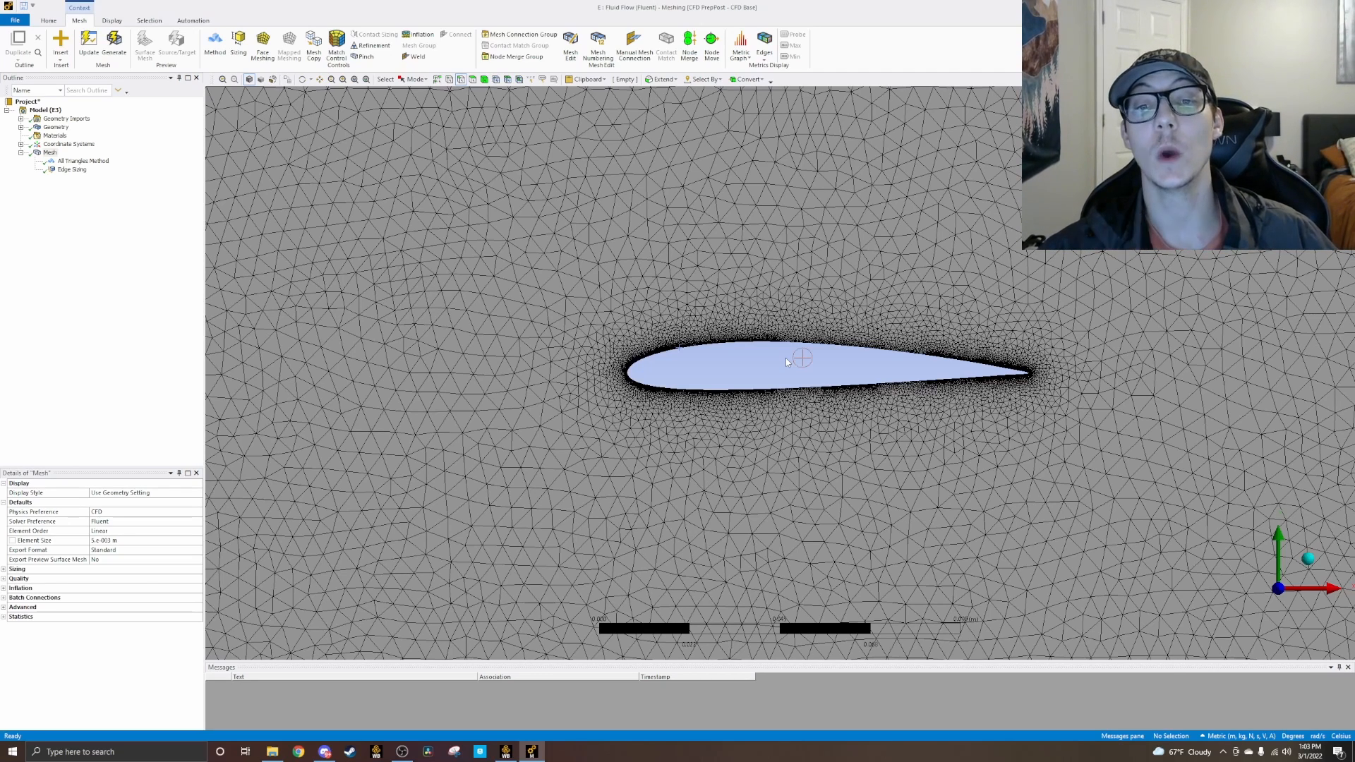
Step: Examine the regenerated mesh close to the airfoil surface and across the whole wind tunnel
scroll(808, 359, down, 2)
scroll(809, 358, up, 11)
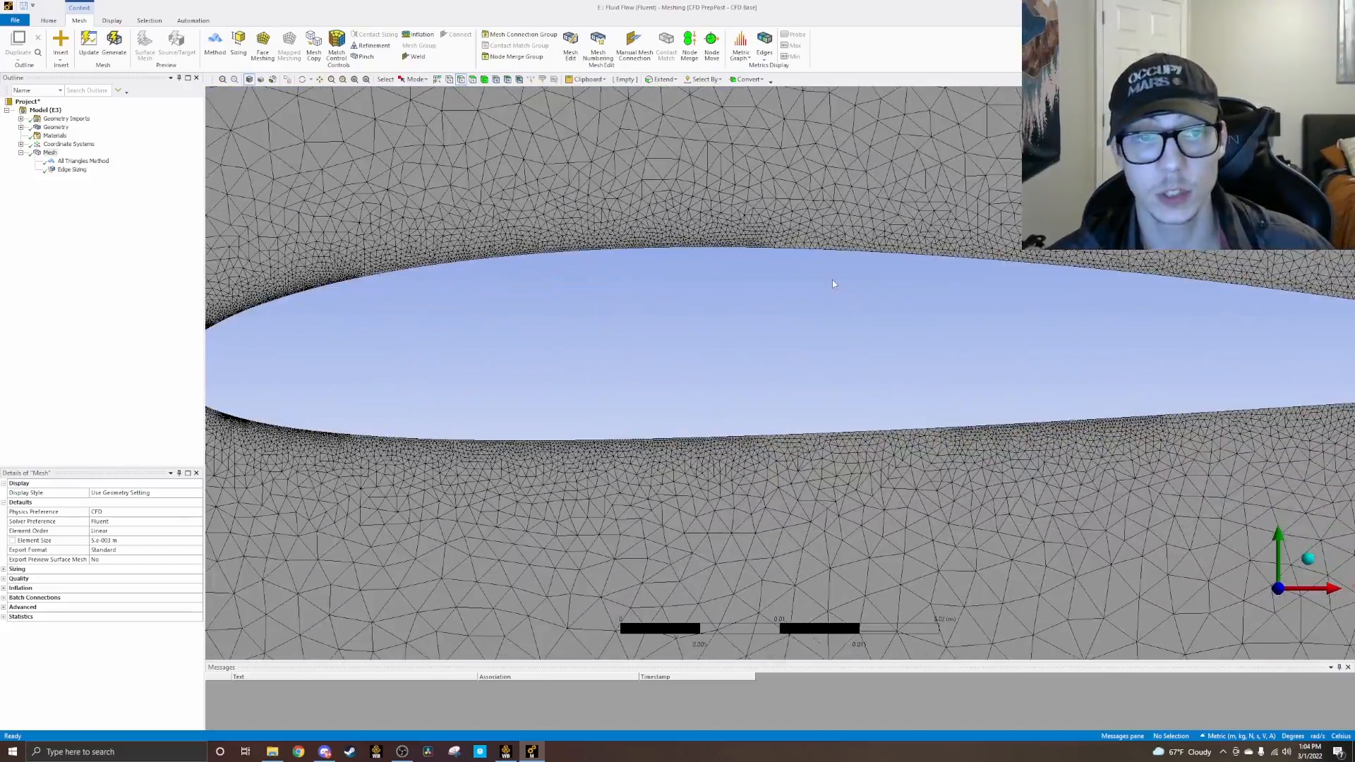
scroll(832, 282, down, 5)
scroll(827, 292, down, 8)
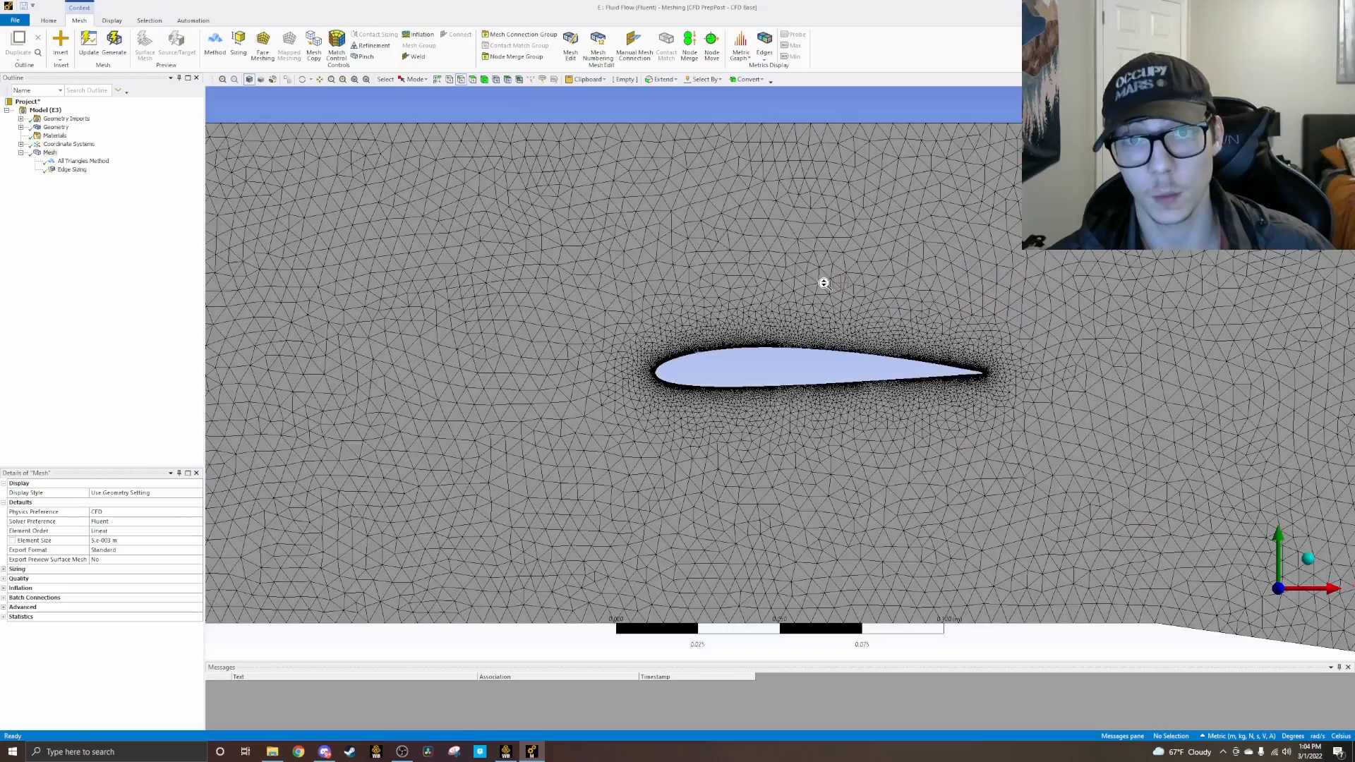
scroll(813, 296, down, 1)
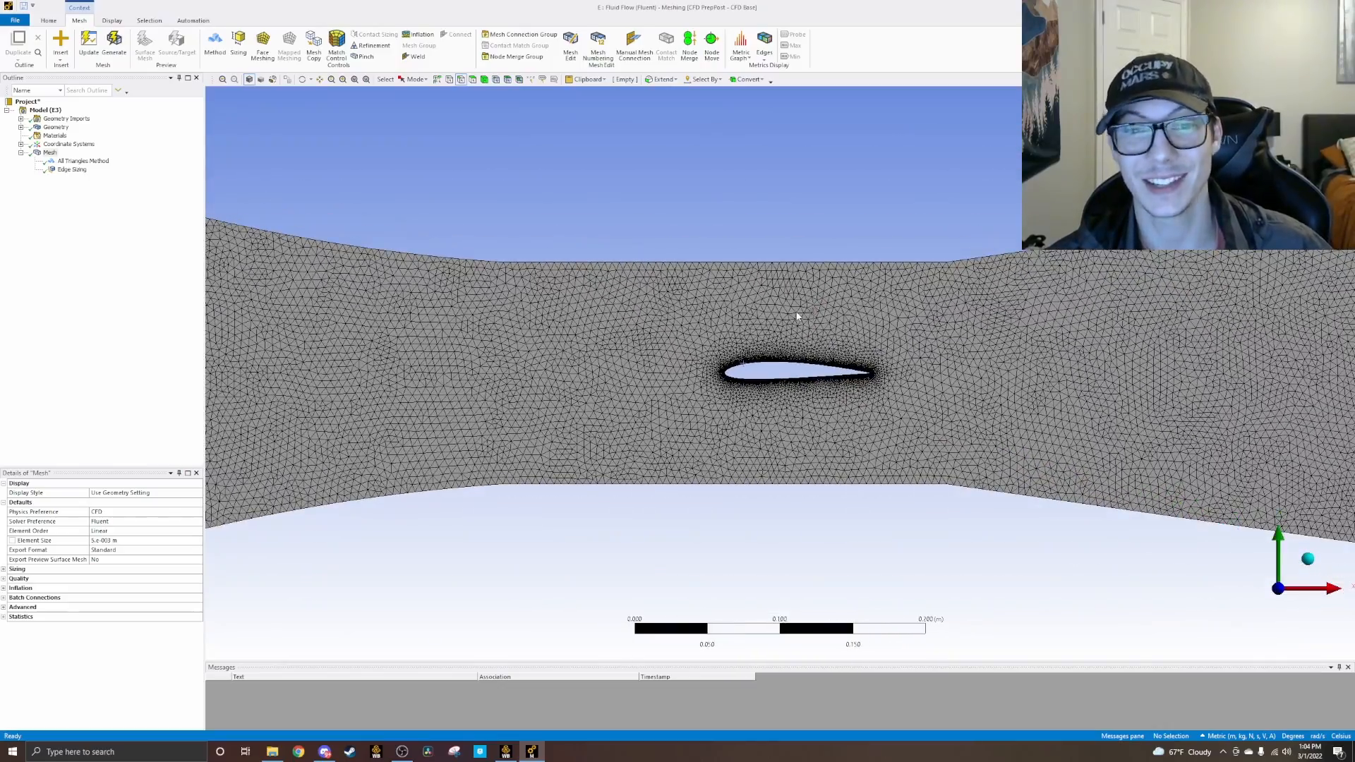
scroll(798, 316, down, 10)
scroll(803, 317, down, 3)
scroll(799, 317, up, 5)
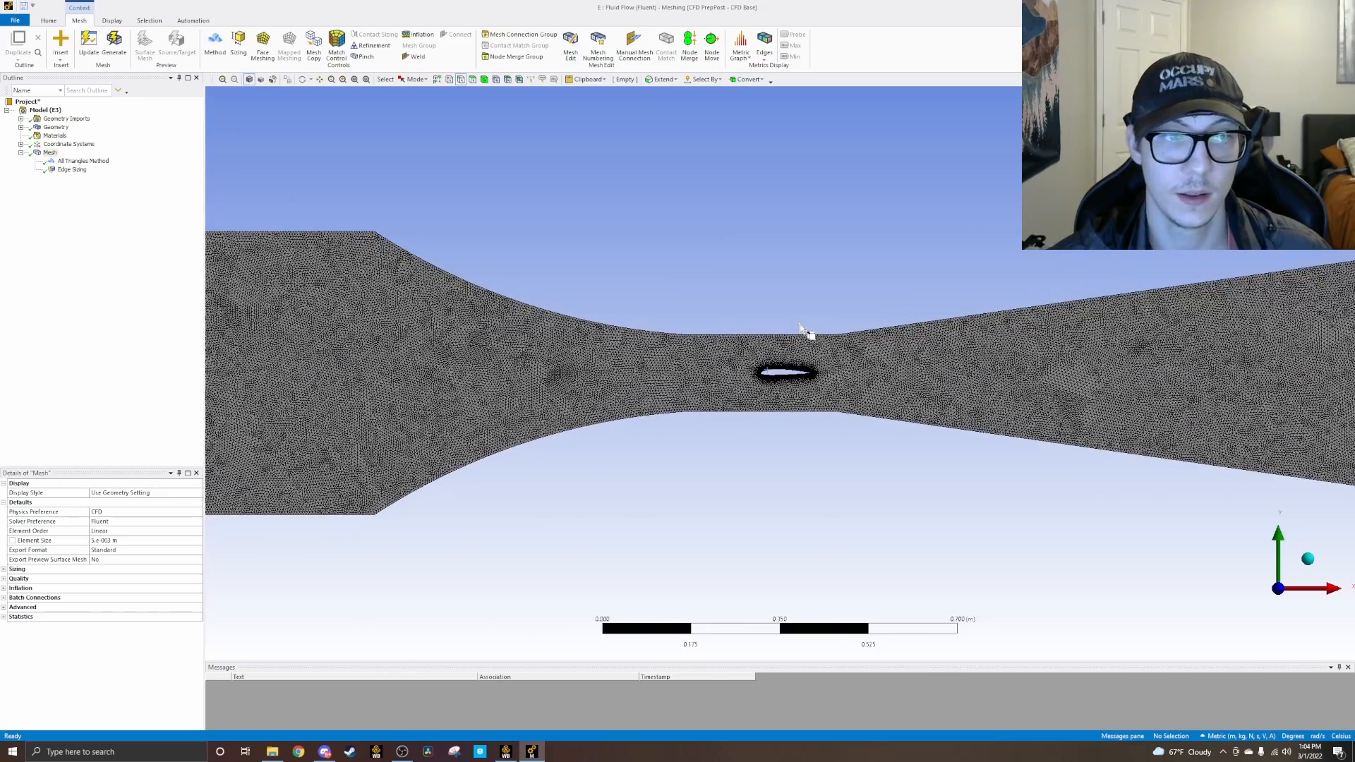
scroll(805, 332, down, 2)
scroll(808, 326, up, 1)
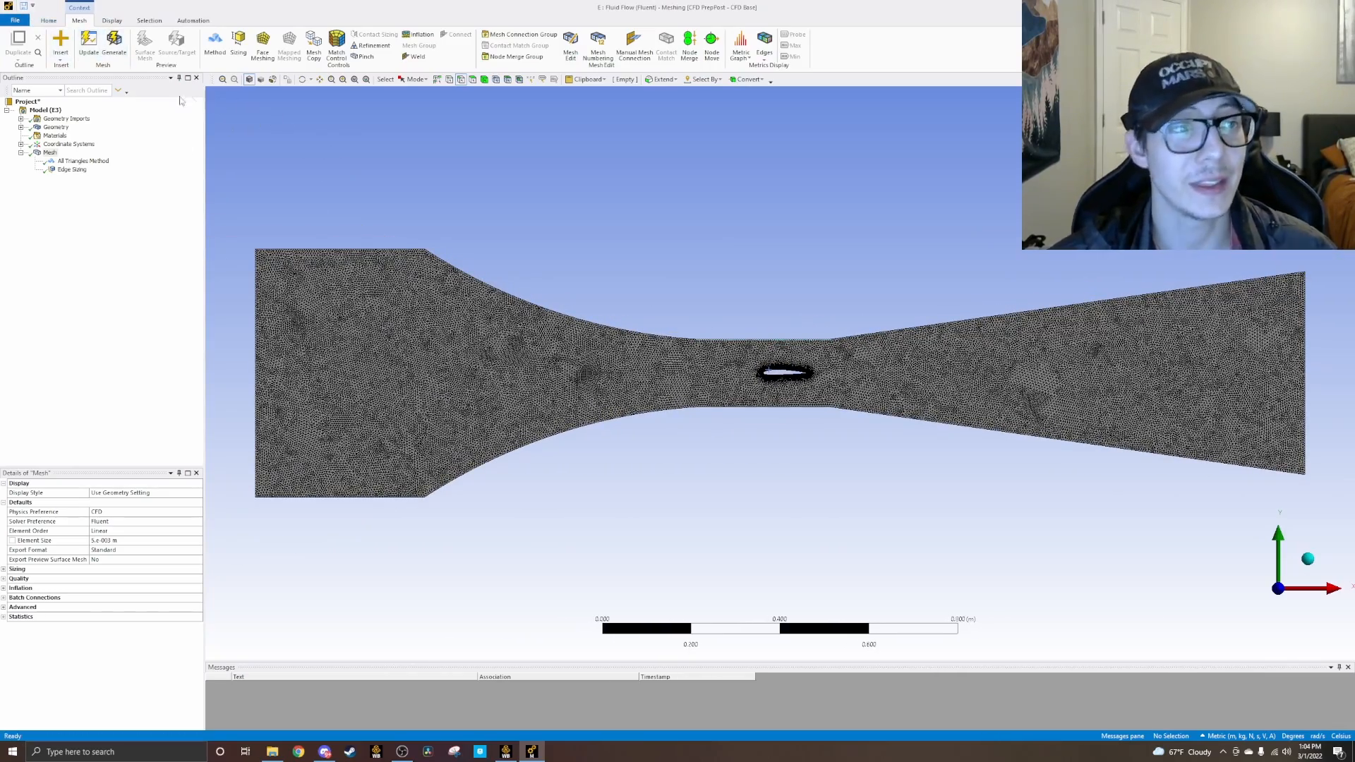
right_click(50, 153)
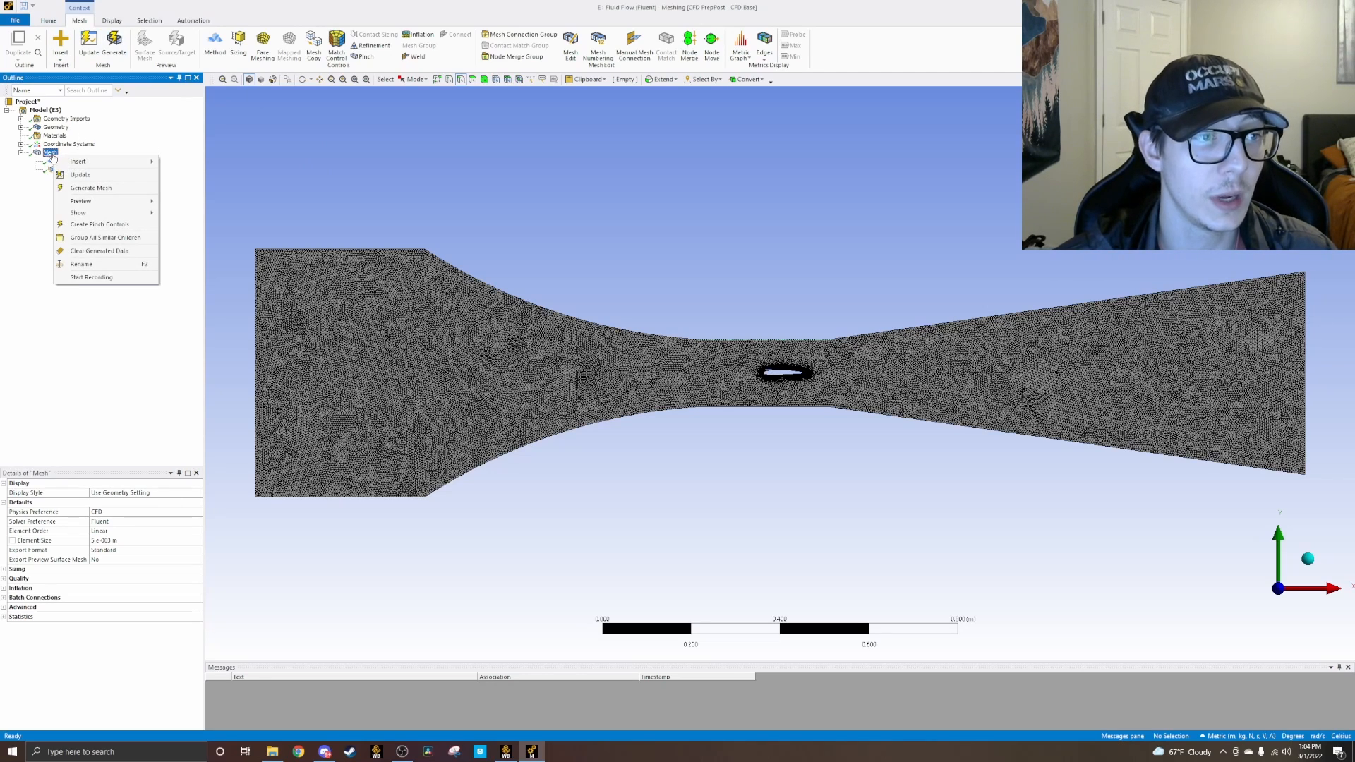
mouse_move(76, 164)
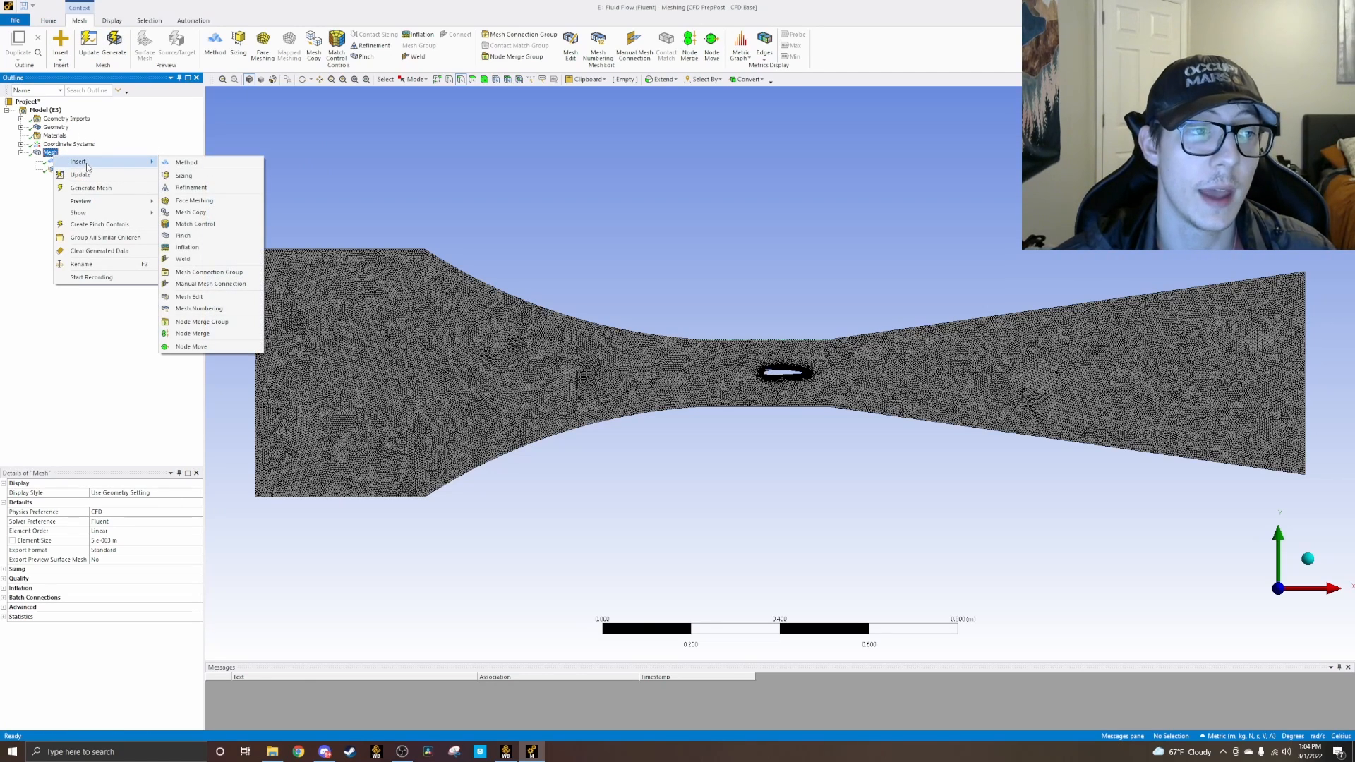
click(85, 360)
right_click(55, 127)
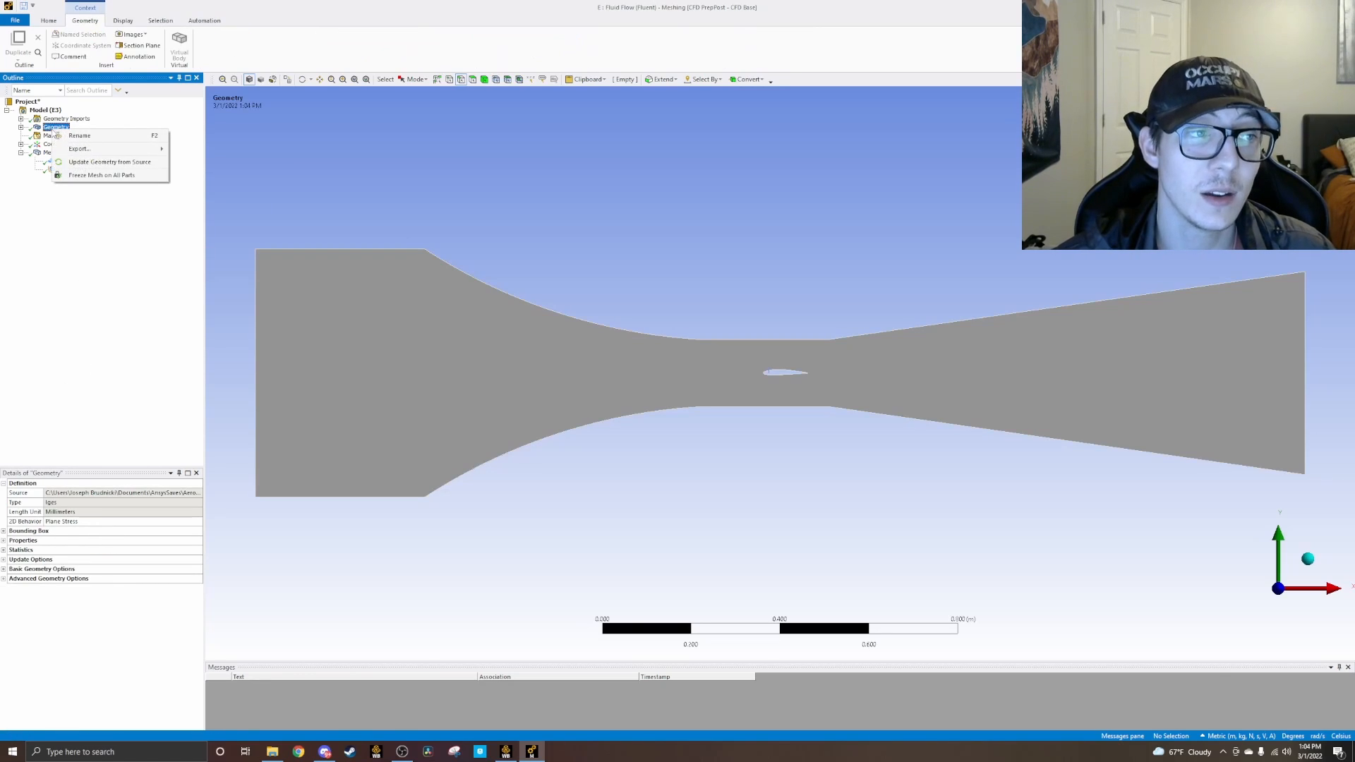
click(33, 183)
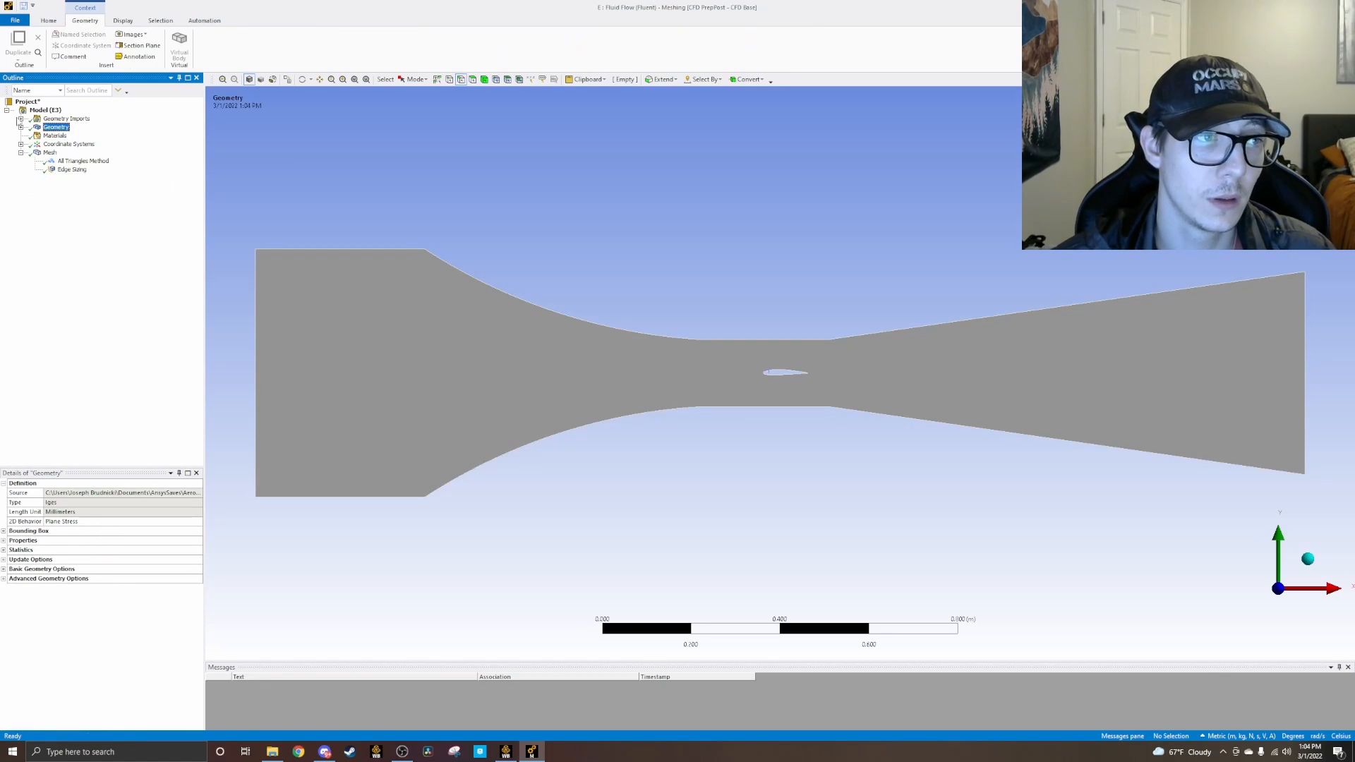
click(22, 127)
right_click(67, 136)
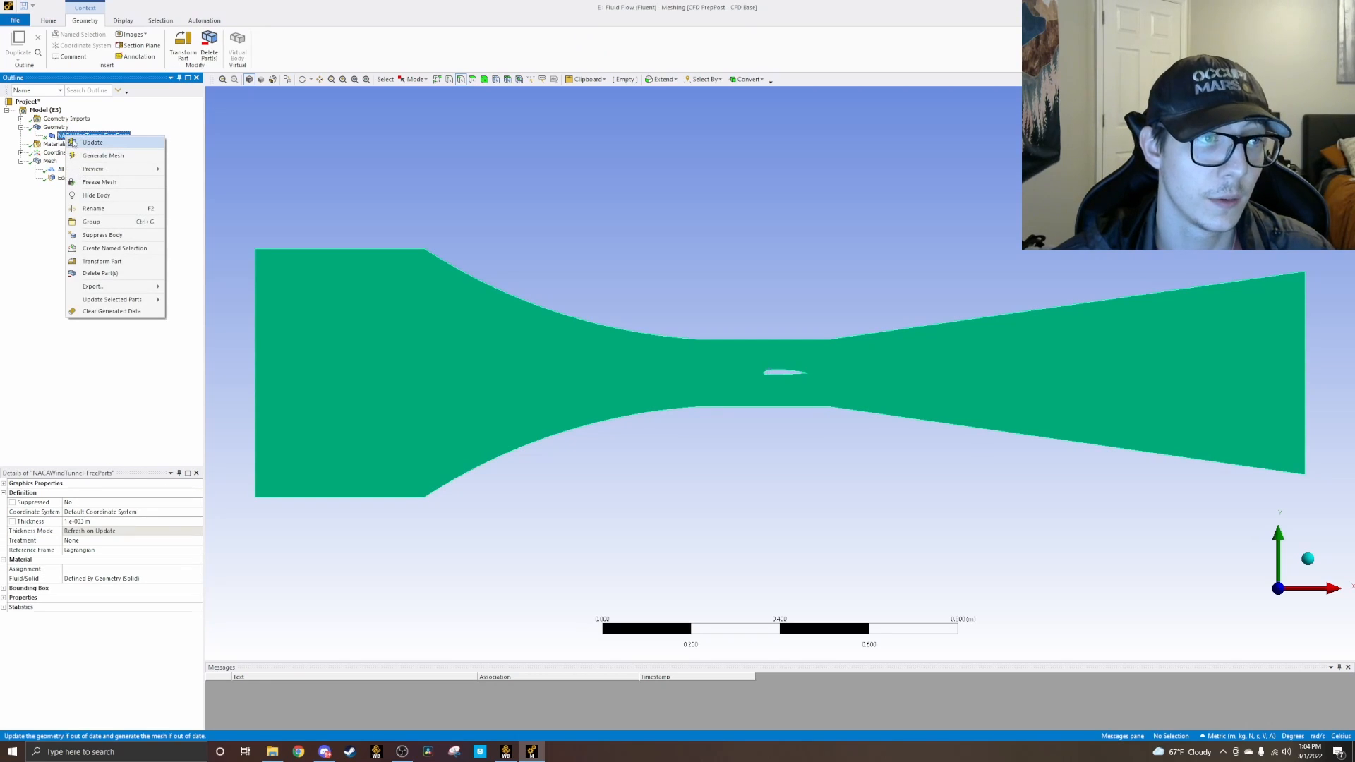
mouse_move(131, 175)
click(15, 260)
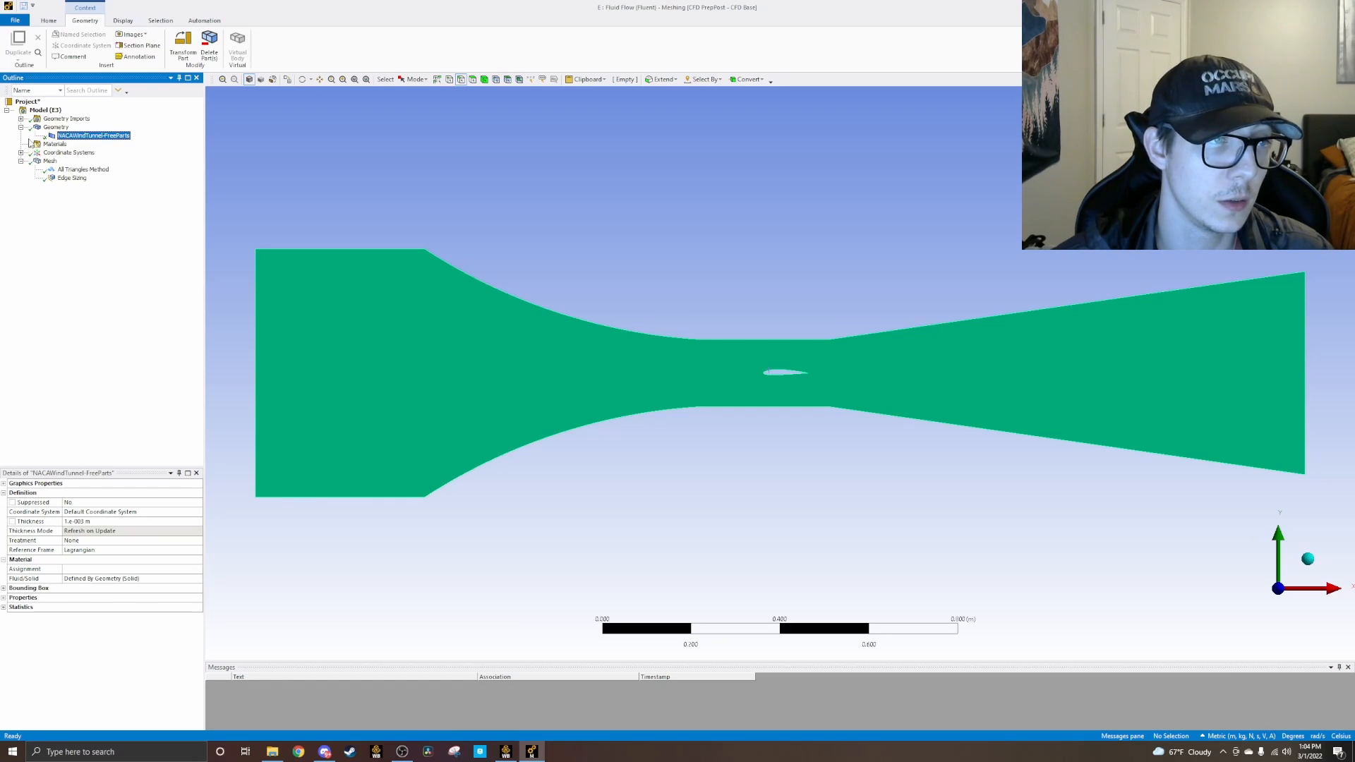
right_click(39, 129)
click(65, 215)
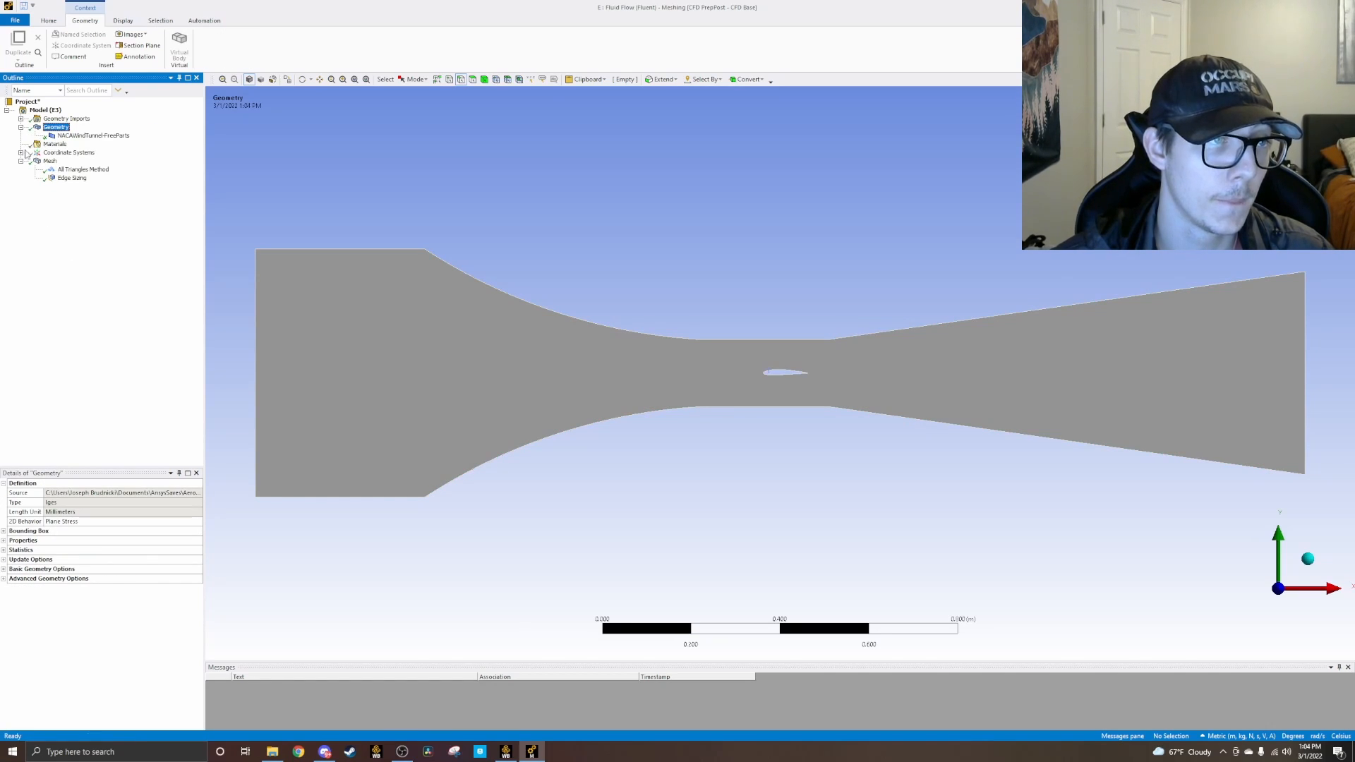
click(20, 161)
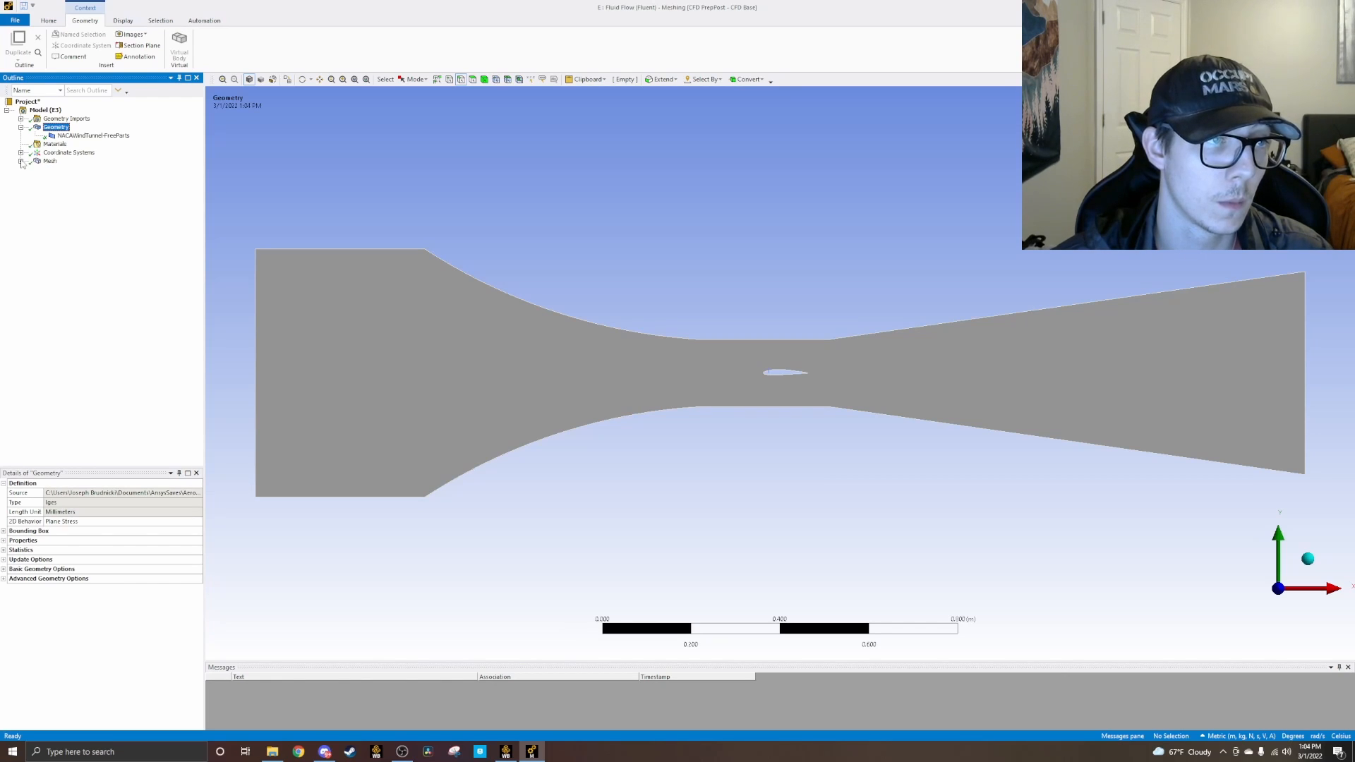
right_click(44, 161)
mouse_move(59, 169)
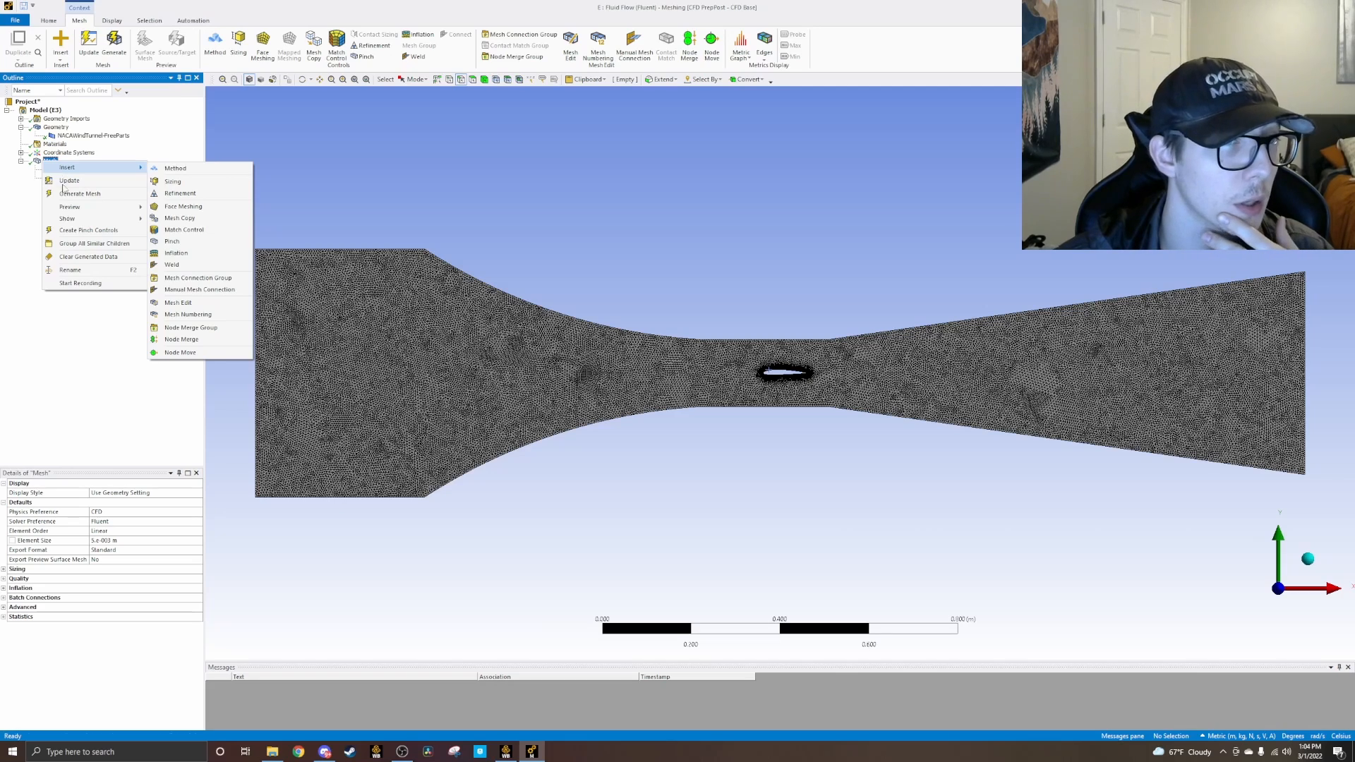
click(69, 371)
right_click(61, 137)
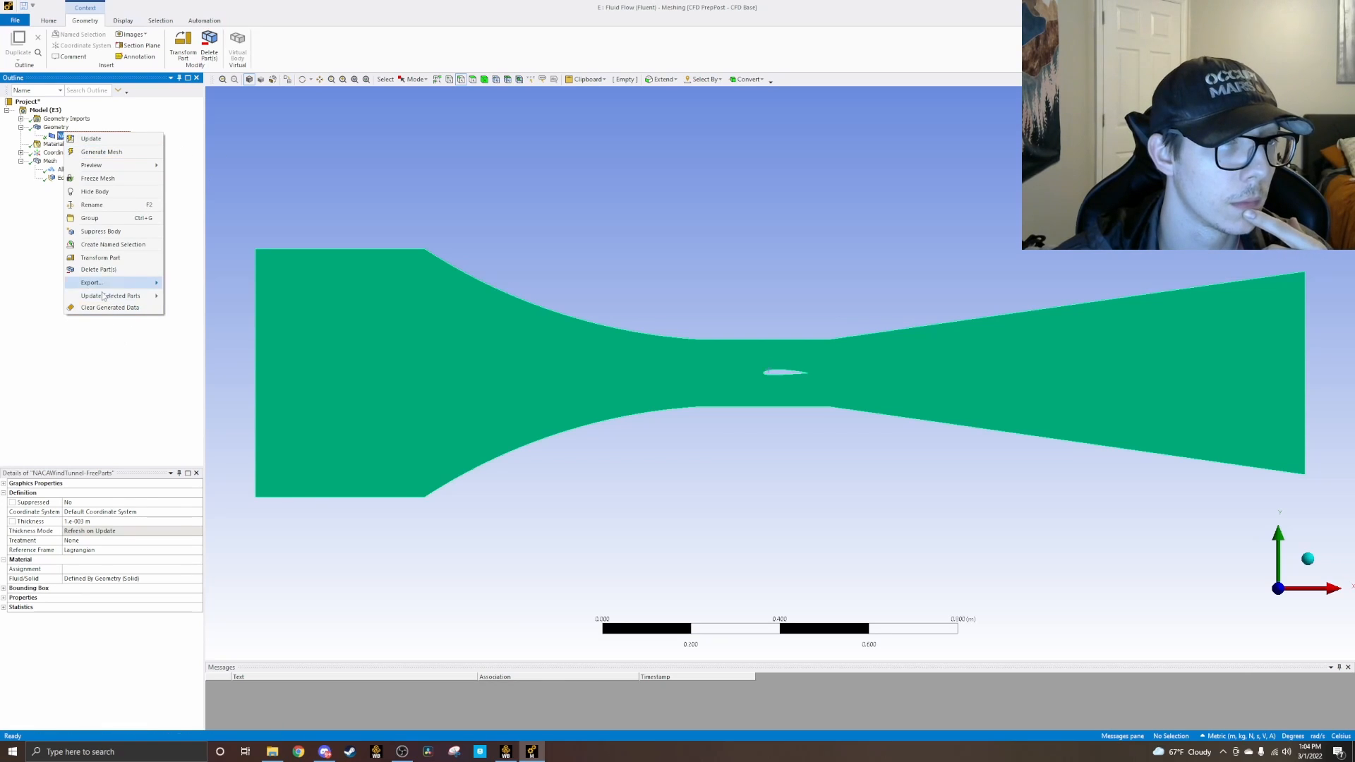
click(30, 252)
right_click(49, 127)
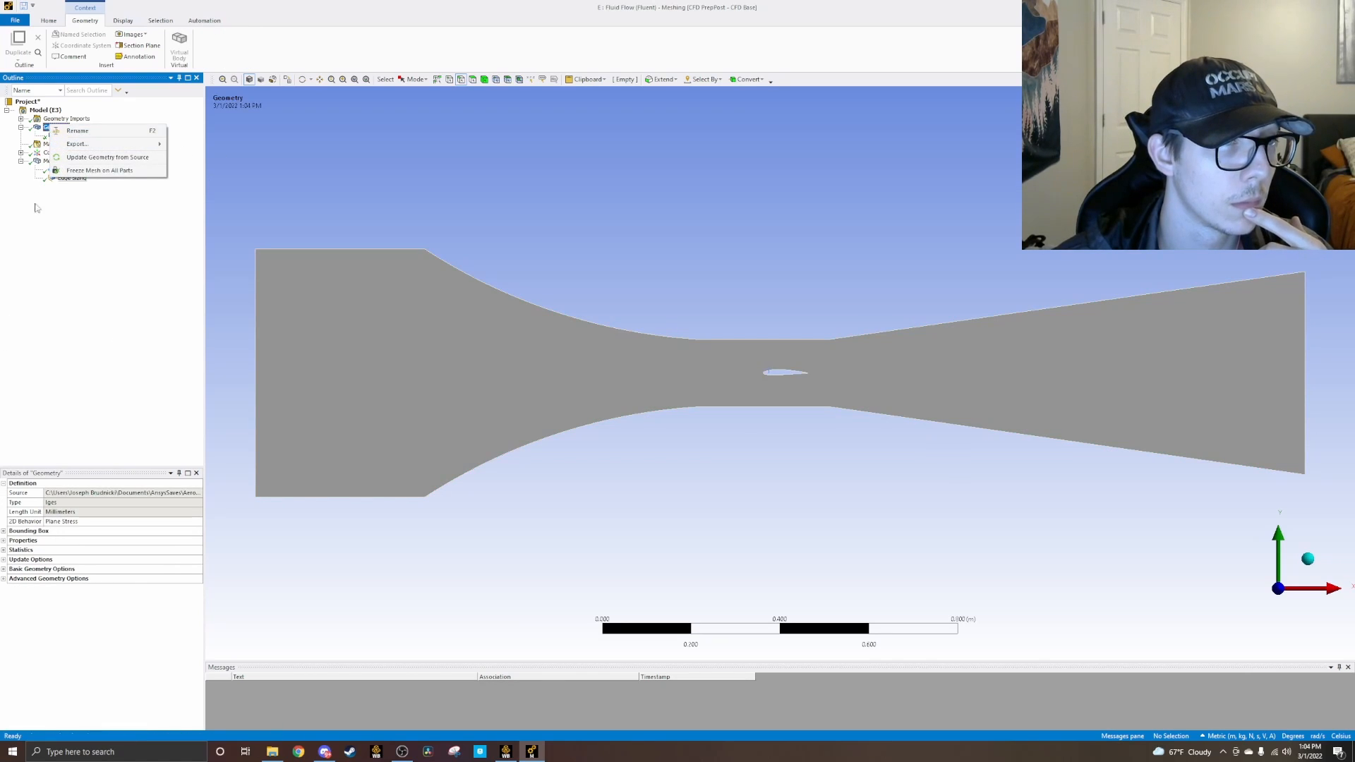
click(32, 134)
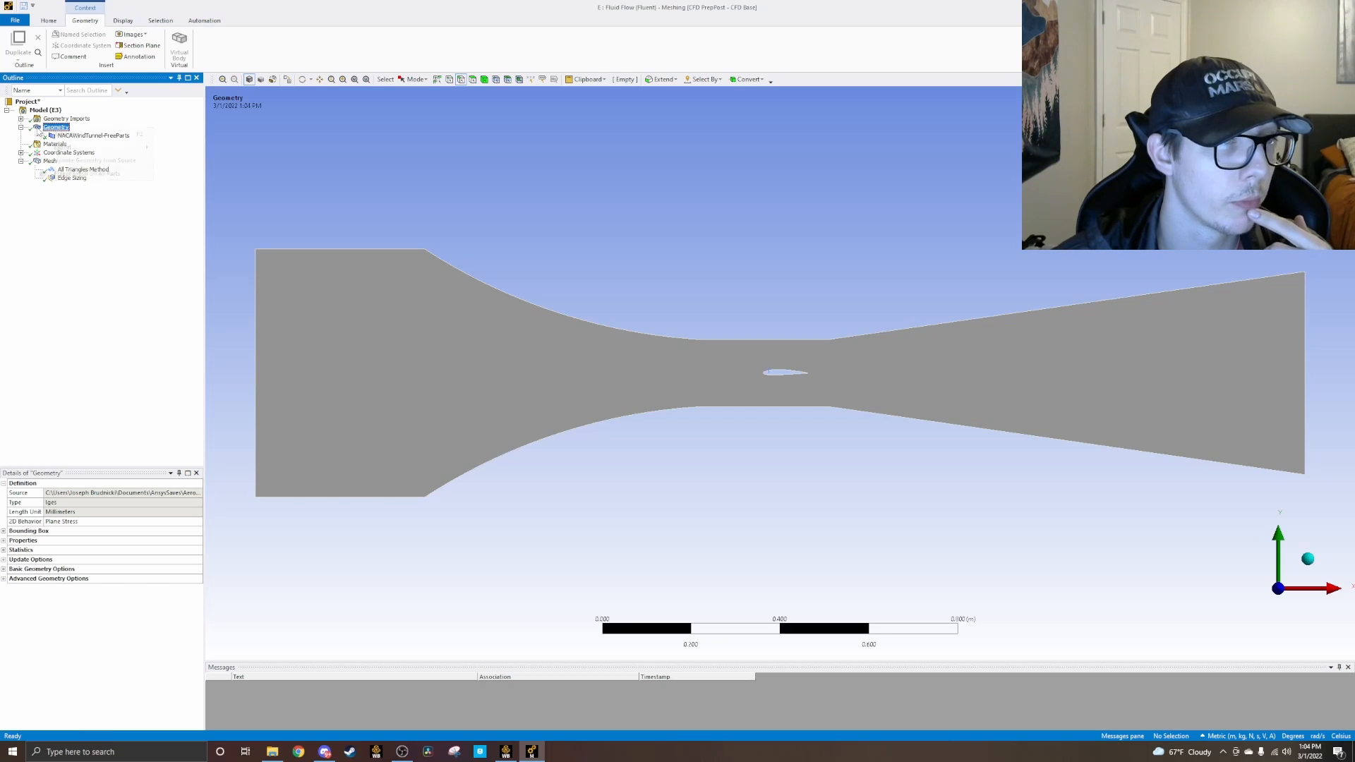
right_click(40, 128)
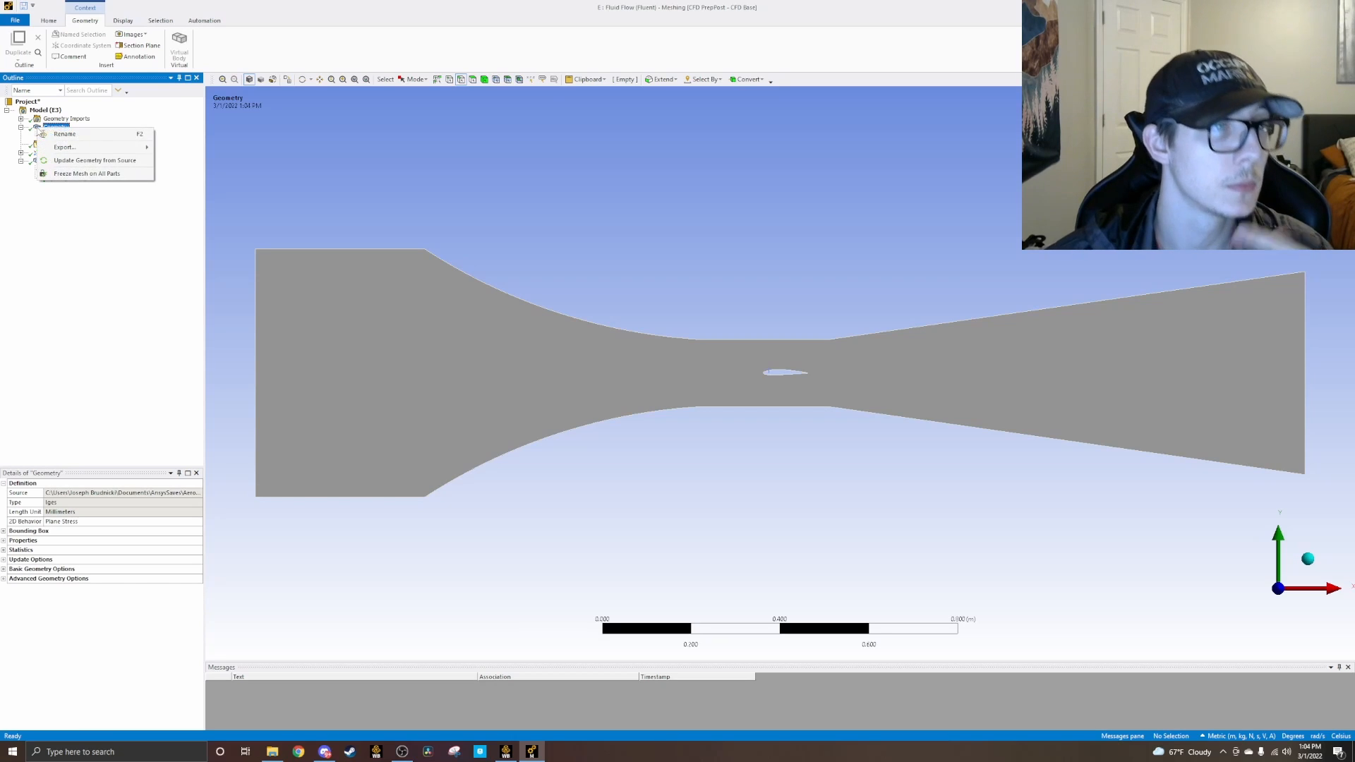
click(76, 252)
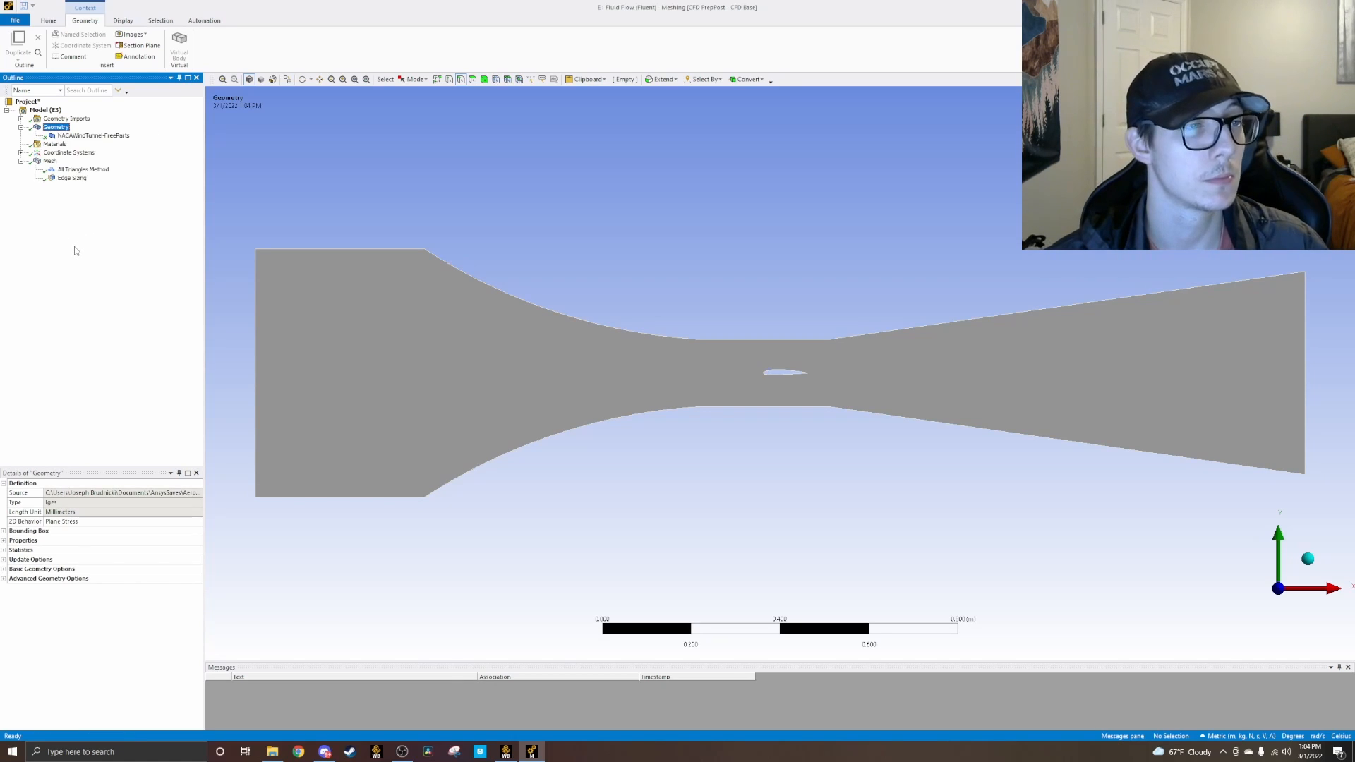
click(40, 153)
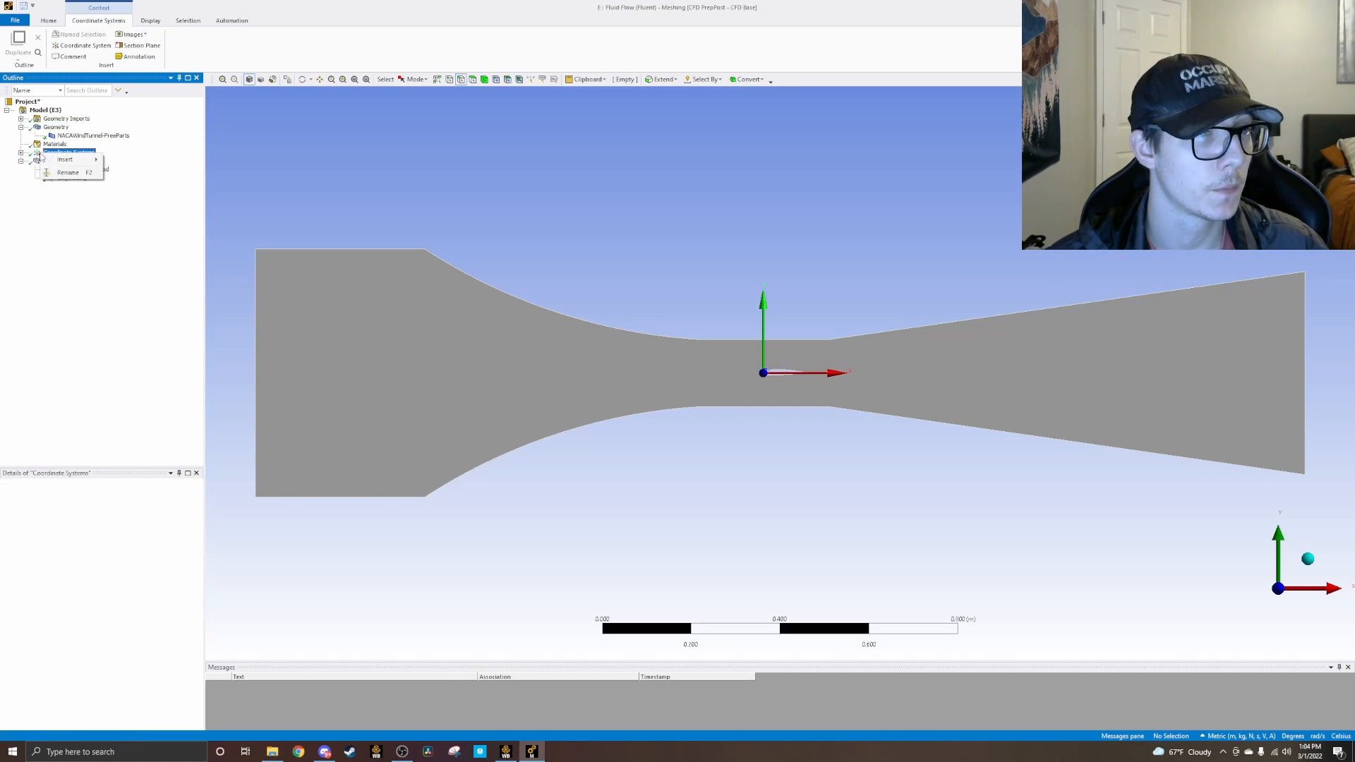
right_click(55, 161)
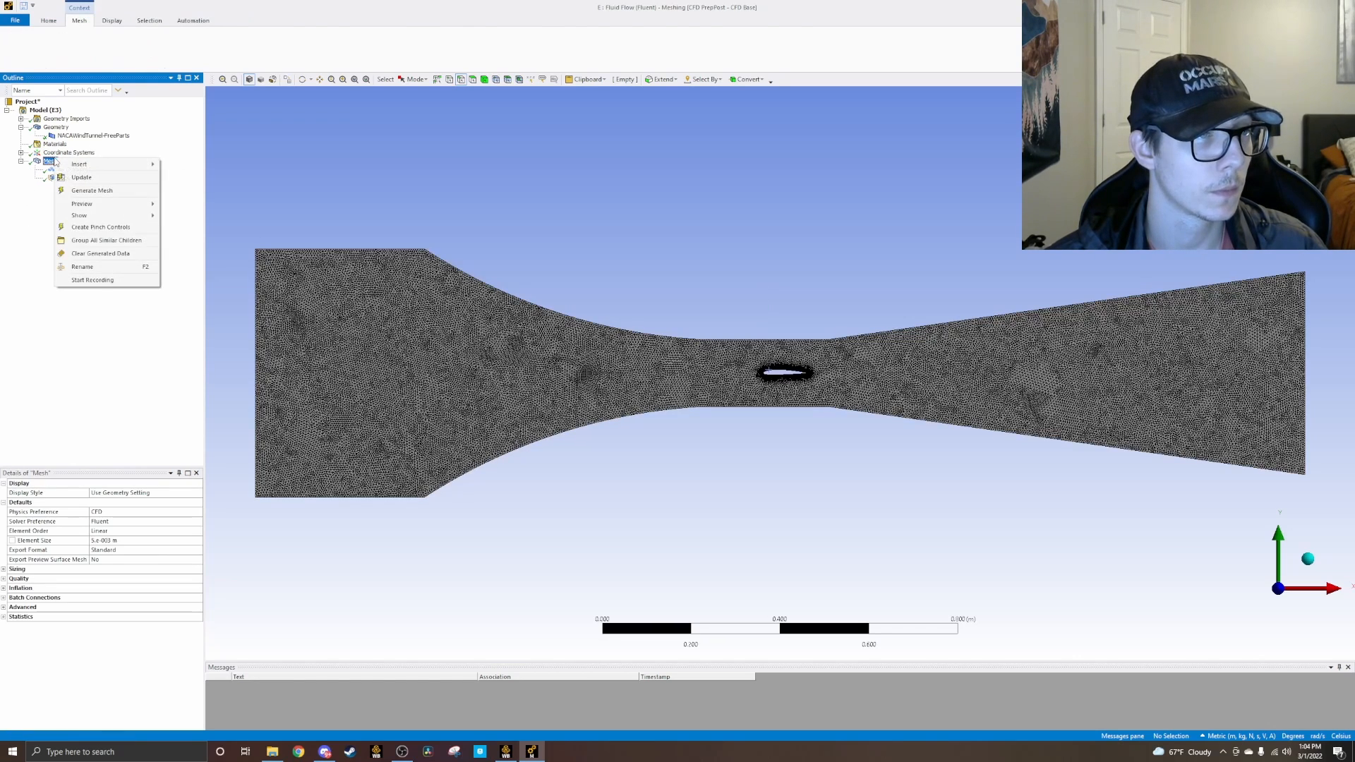
mouse_move(127, 164)
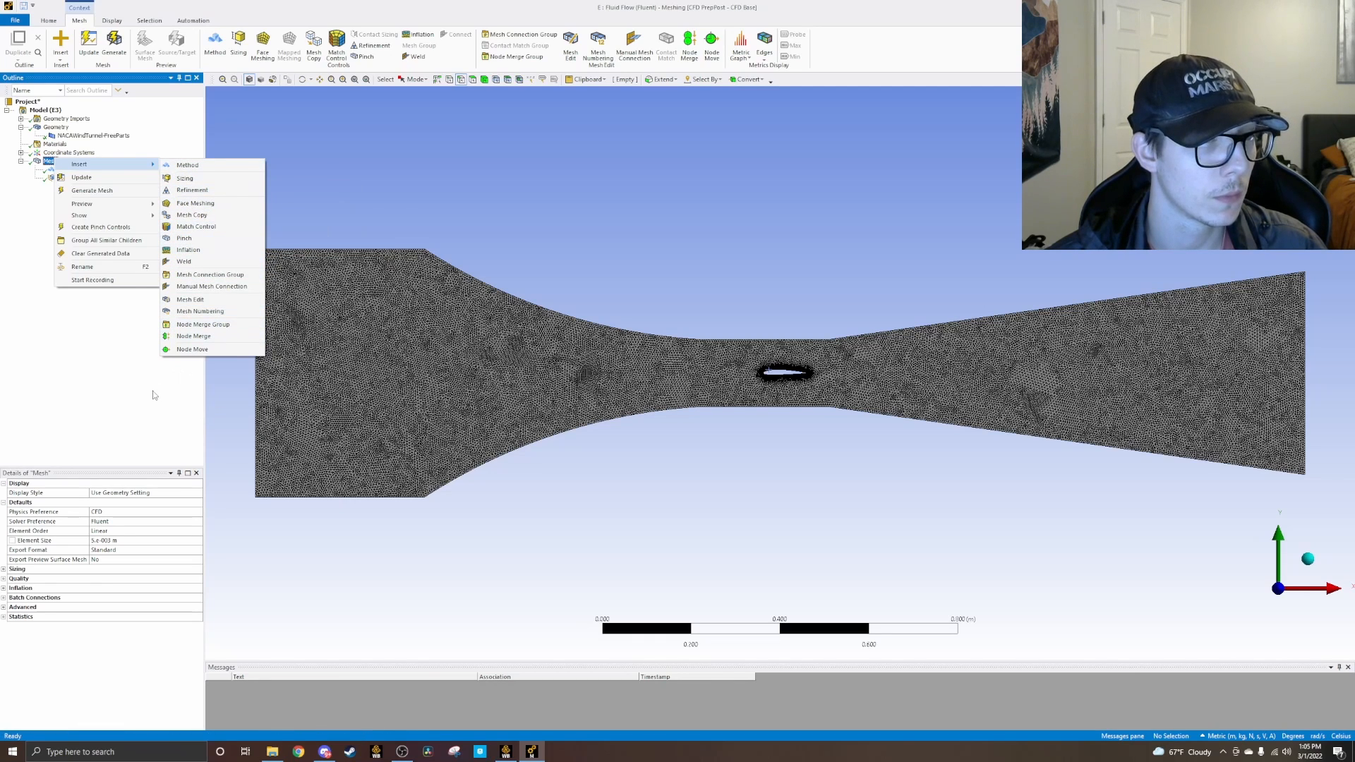
click(99, 330)
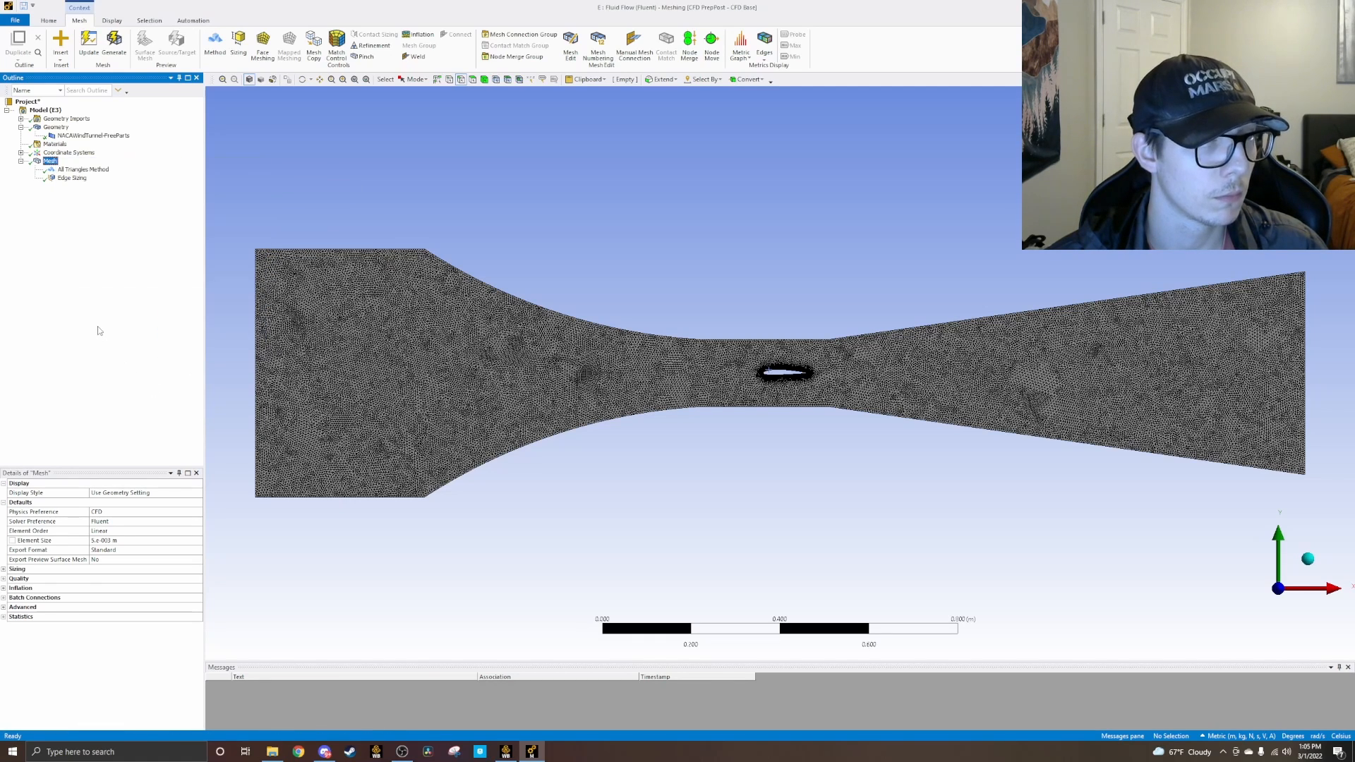
Step: Insert a named selection under the model and scope it to the vertical edge at the tunnel's inlet end
click(49, 21)
right_click(36, 112)
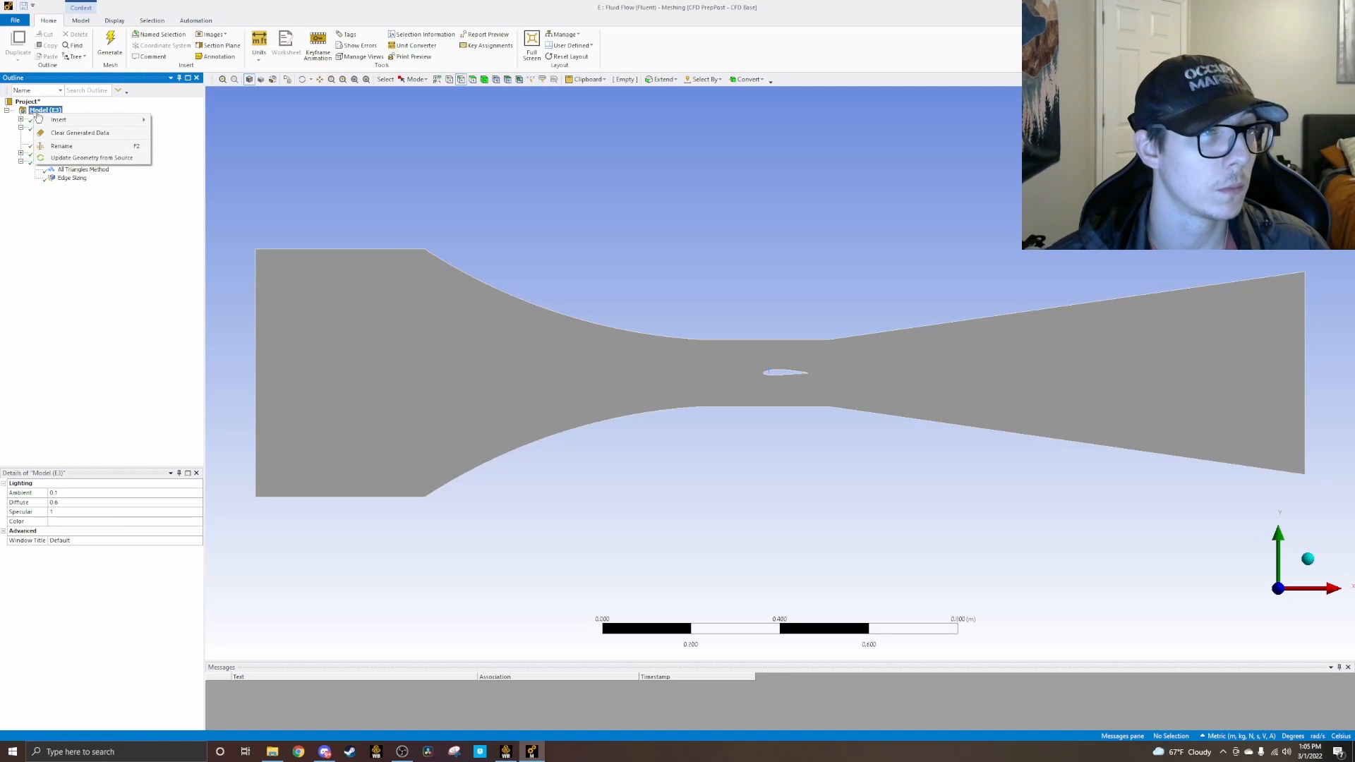
mouse_move(67, 124)
click(180, 122)
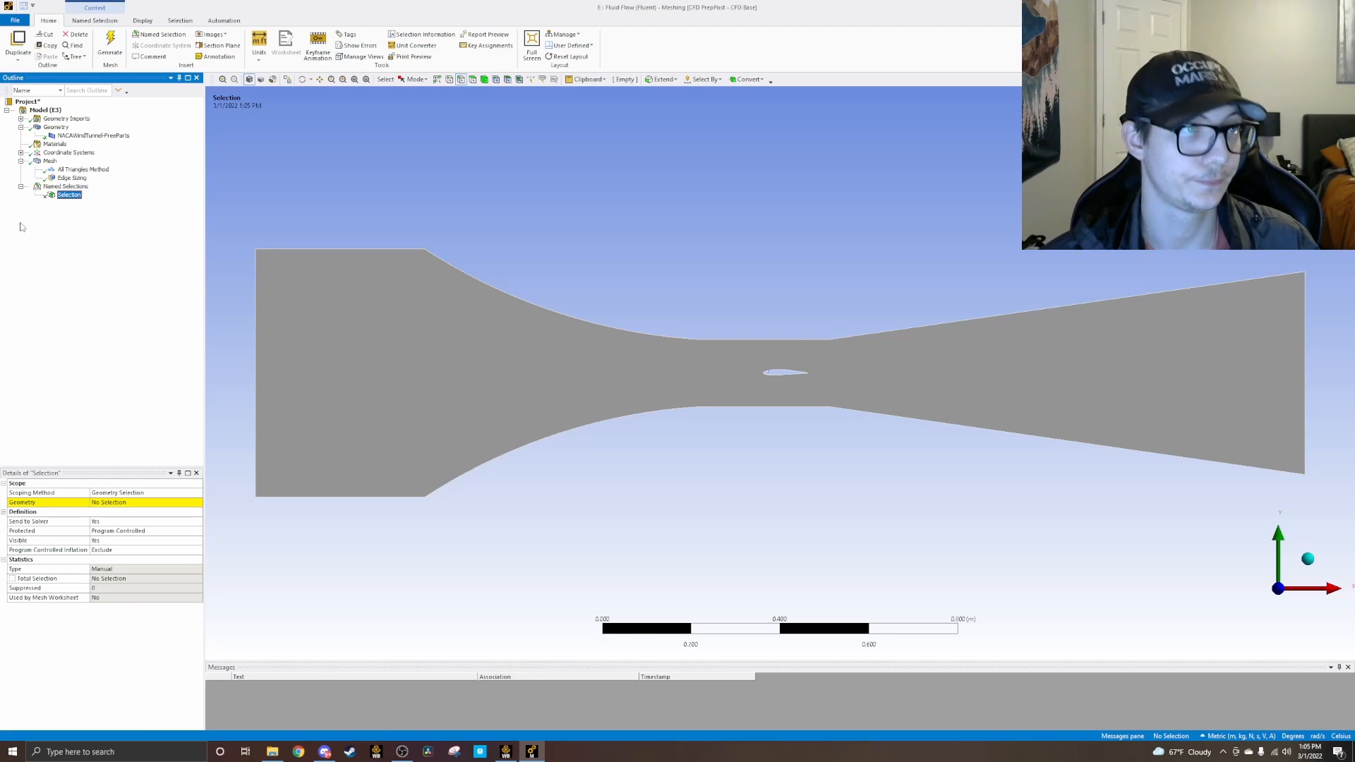
click(111, 502)
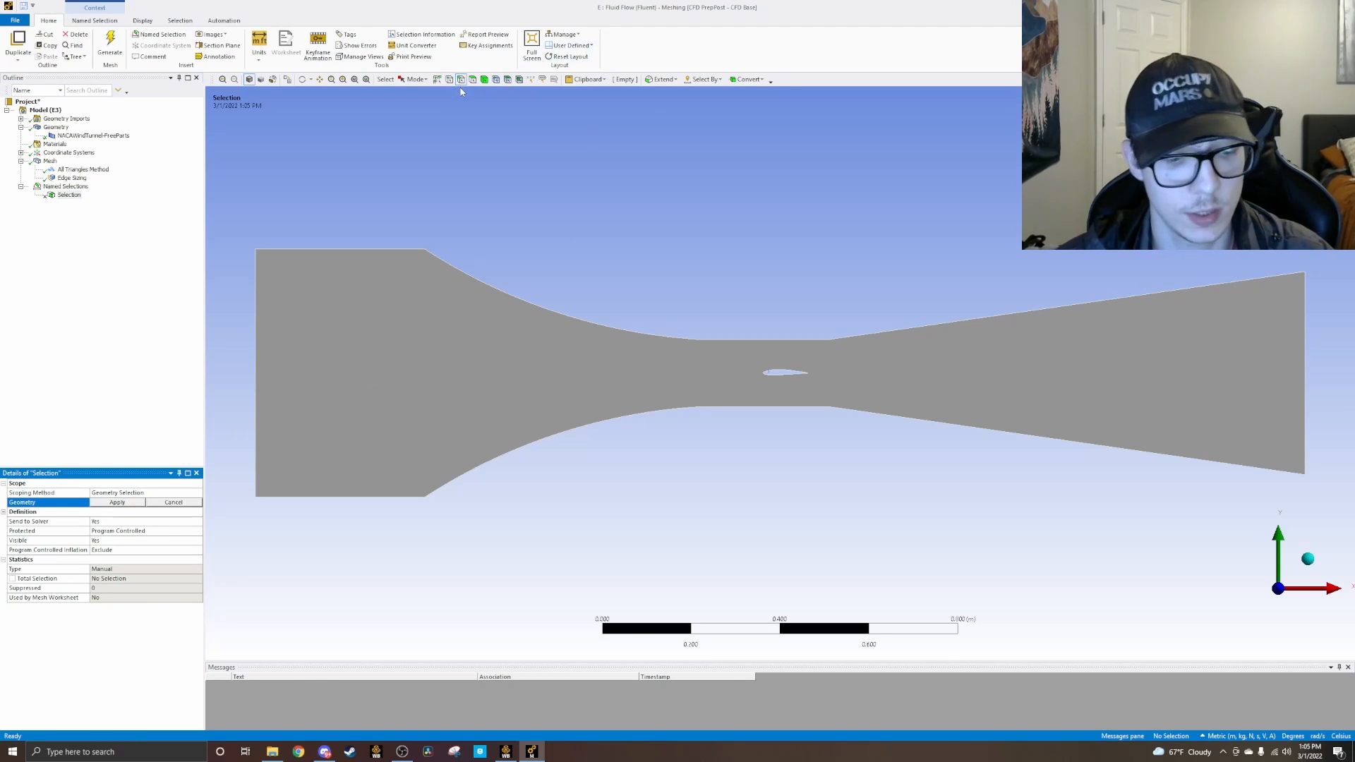
click(257, 286)
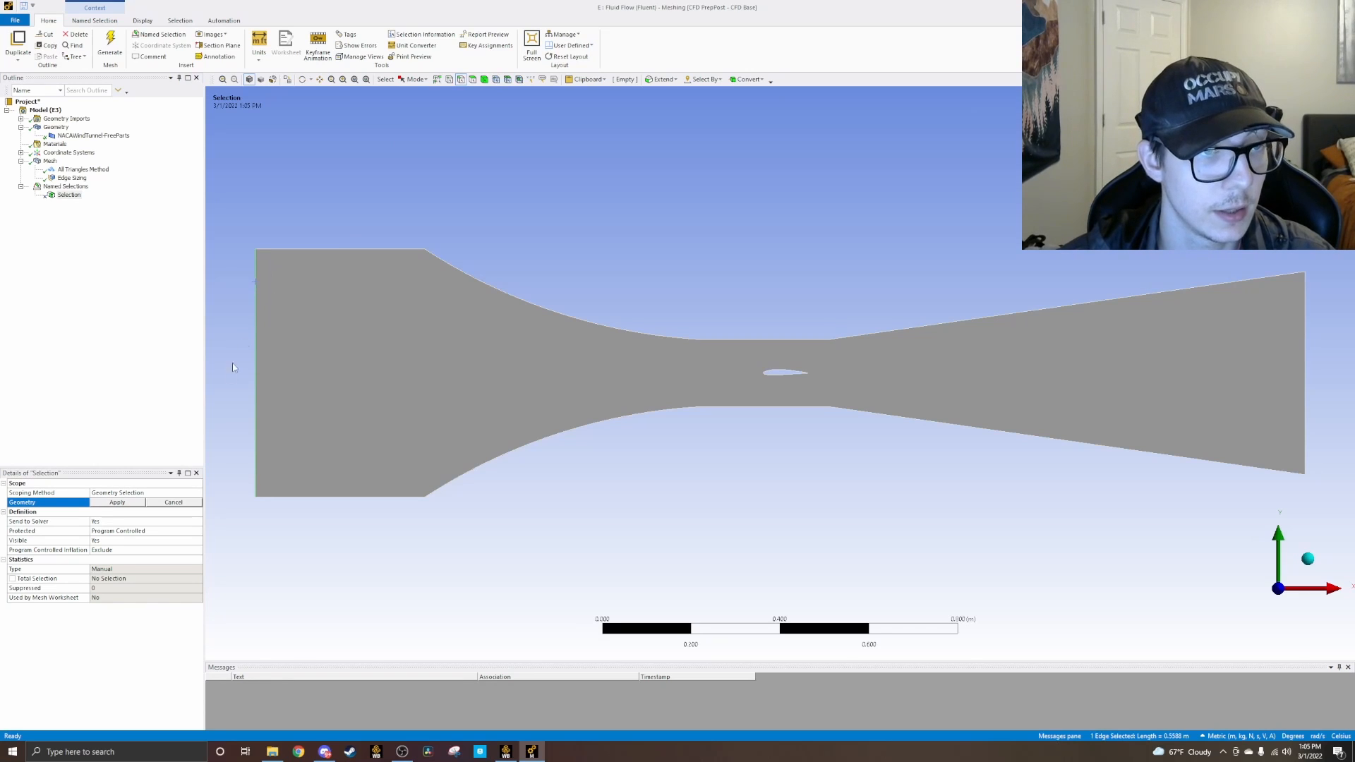
click(117, 503)
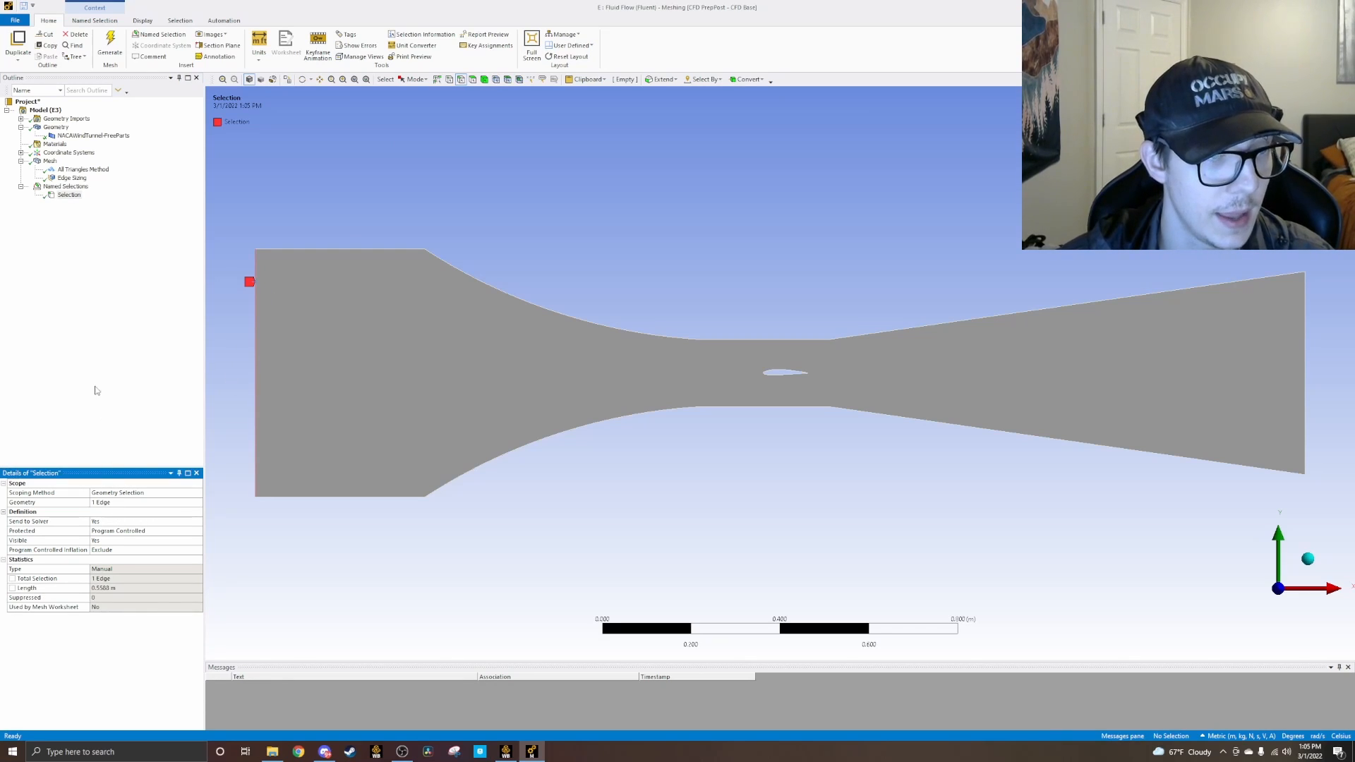
Step: Rename the inlet edge's named selection as Velocity Inlet
right_click(71, 198)
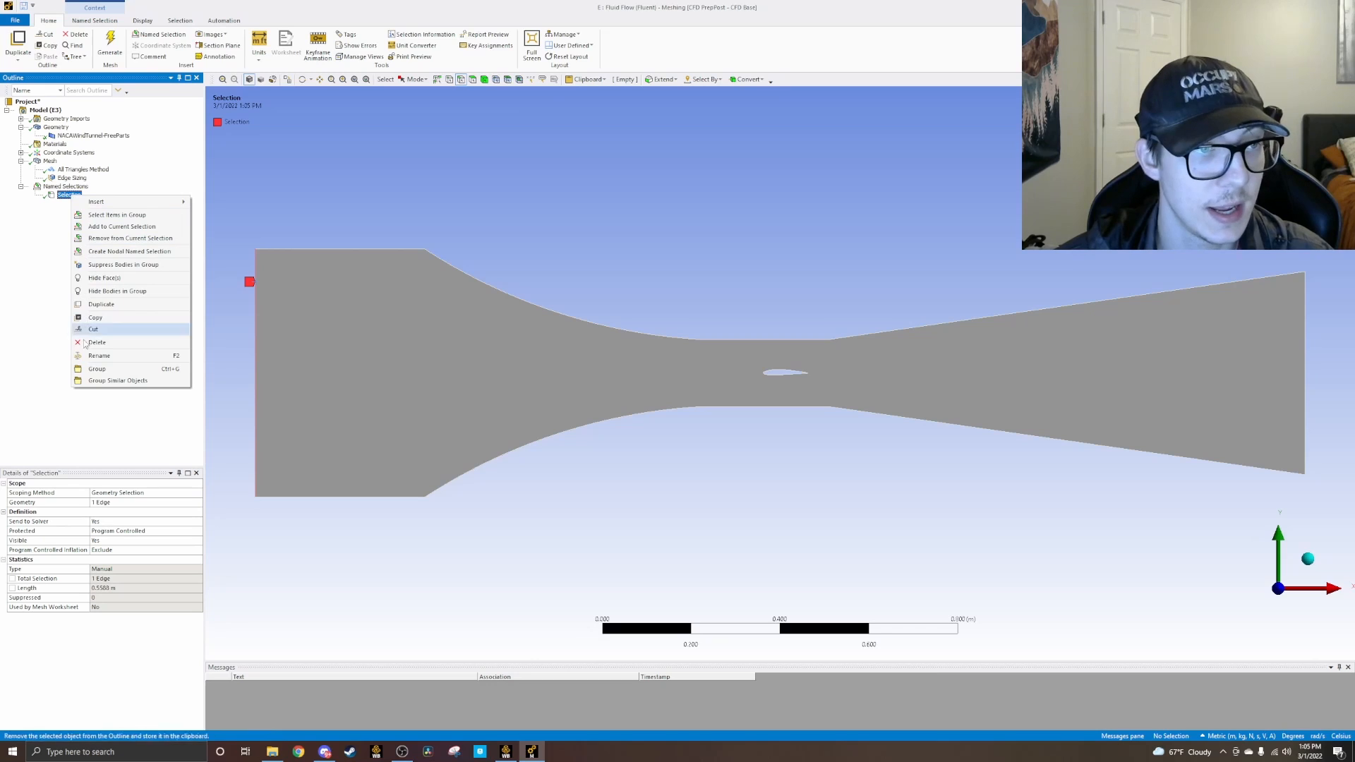
click(105, 359)
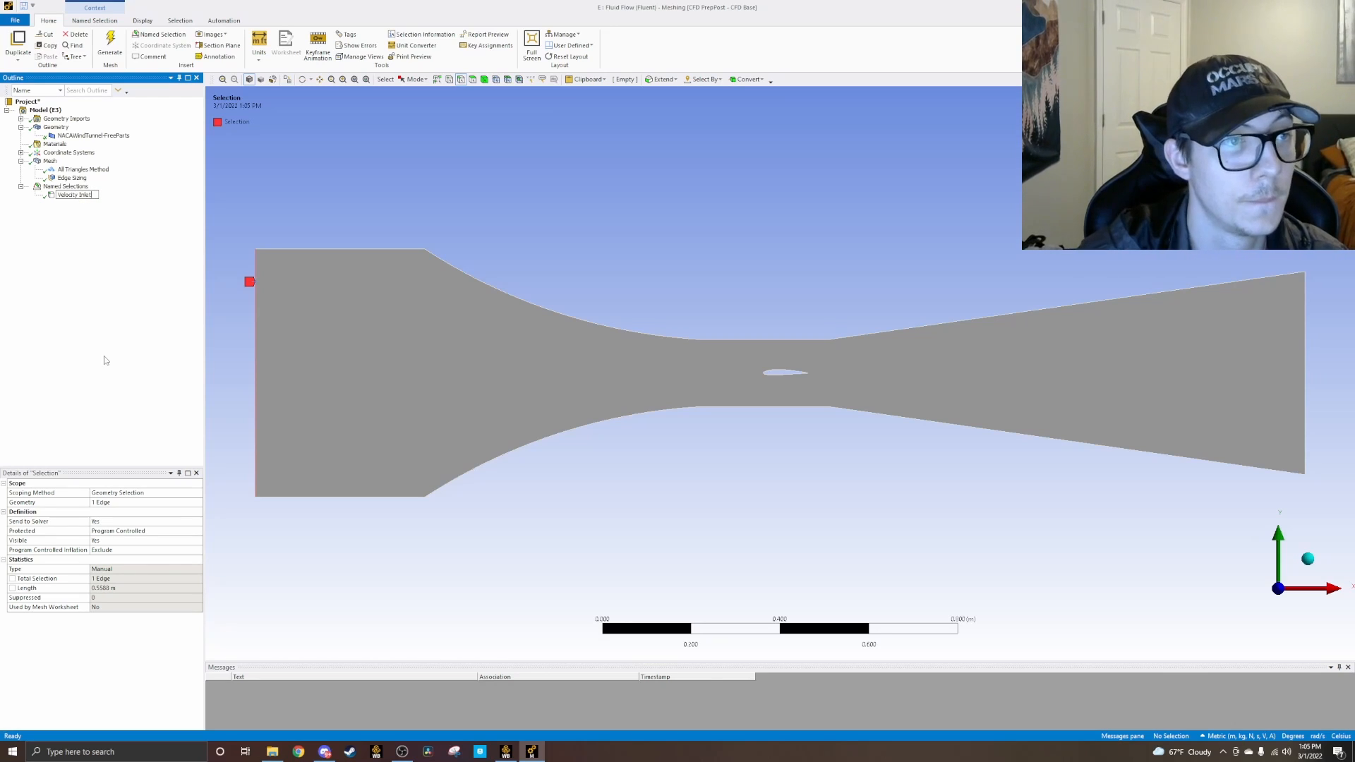
key(Return)
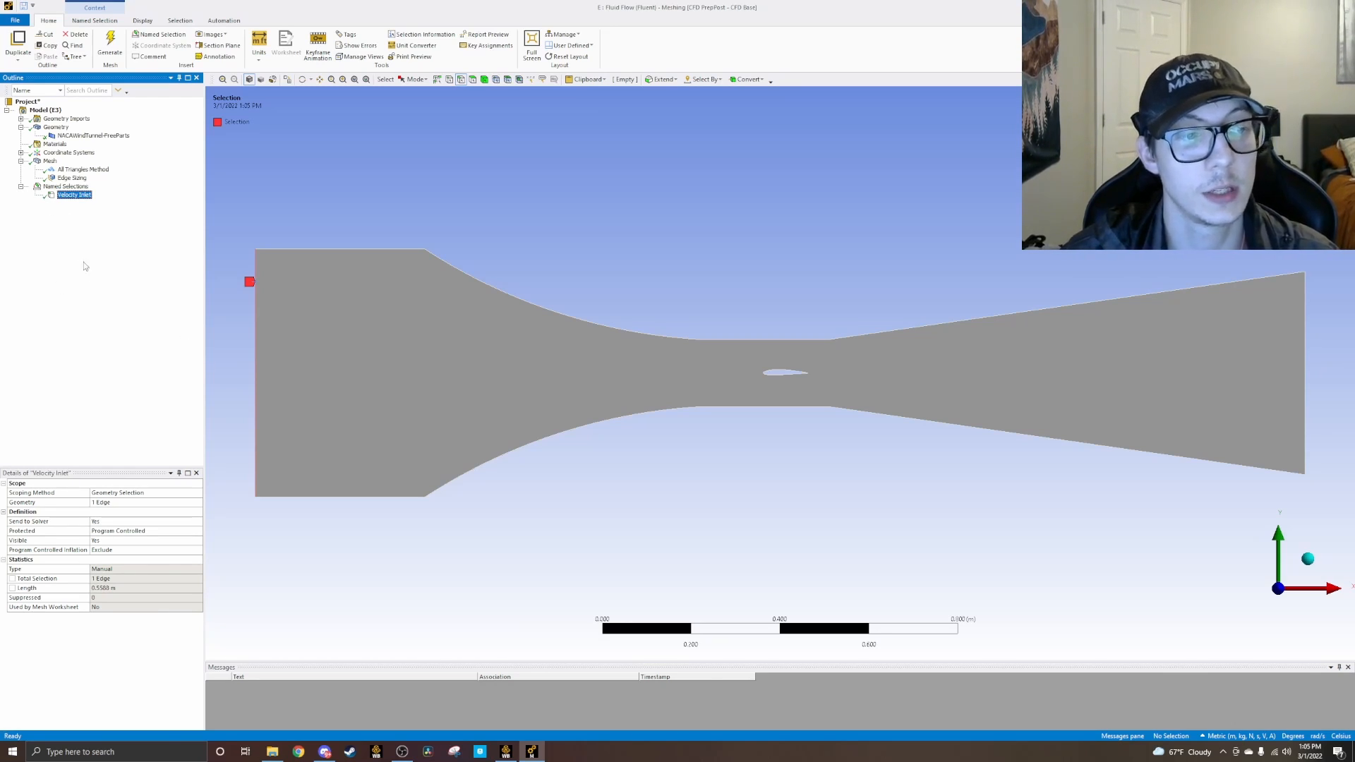
Step: Insert three more named selections in the Named Selections group
right_click(45, 188)
mouse_move(141, 197)
click(226, 197)
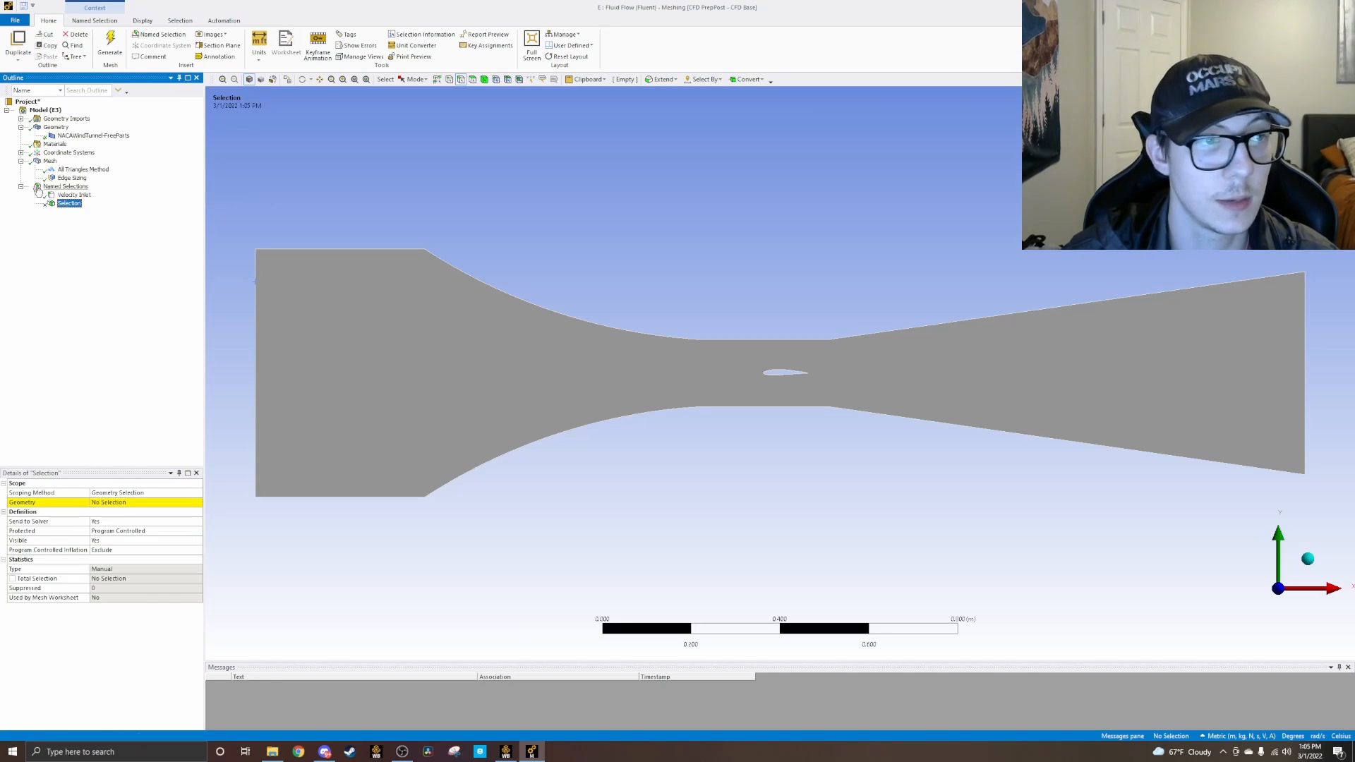
right_click(47, 187)
key(Escape)
right_click(50, 188)
mouse_move(141, 196)
click(226, 196)
Step: Edit the geometry scope of the first unscoped named selection and pick every edge along the tunnel's upper wall, from inlet to outlet
click(67, 204)
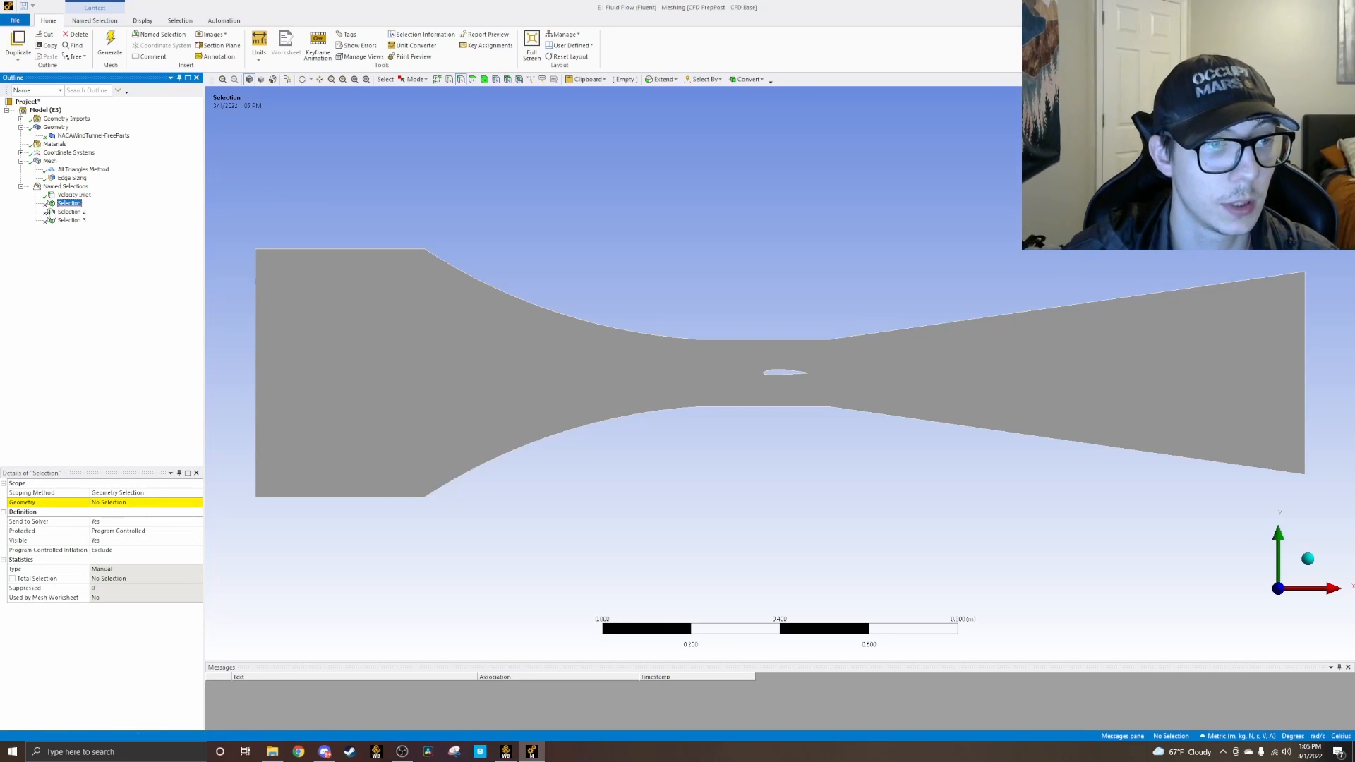
click(110, 503)
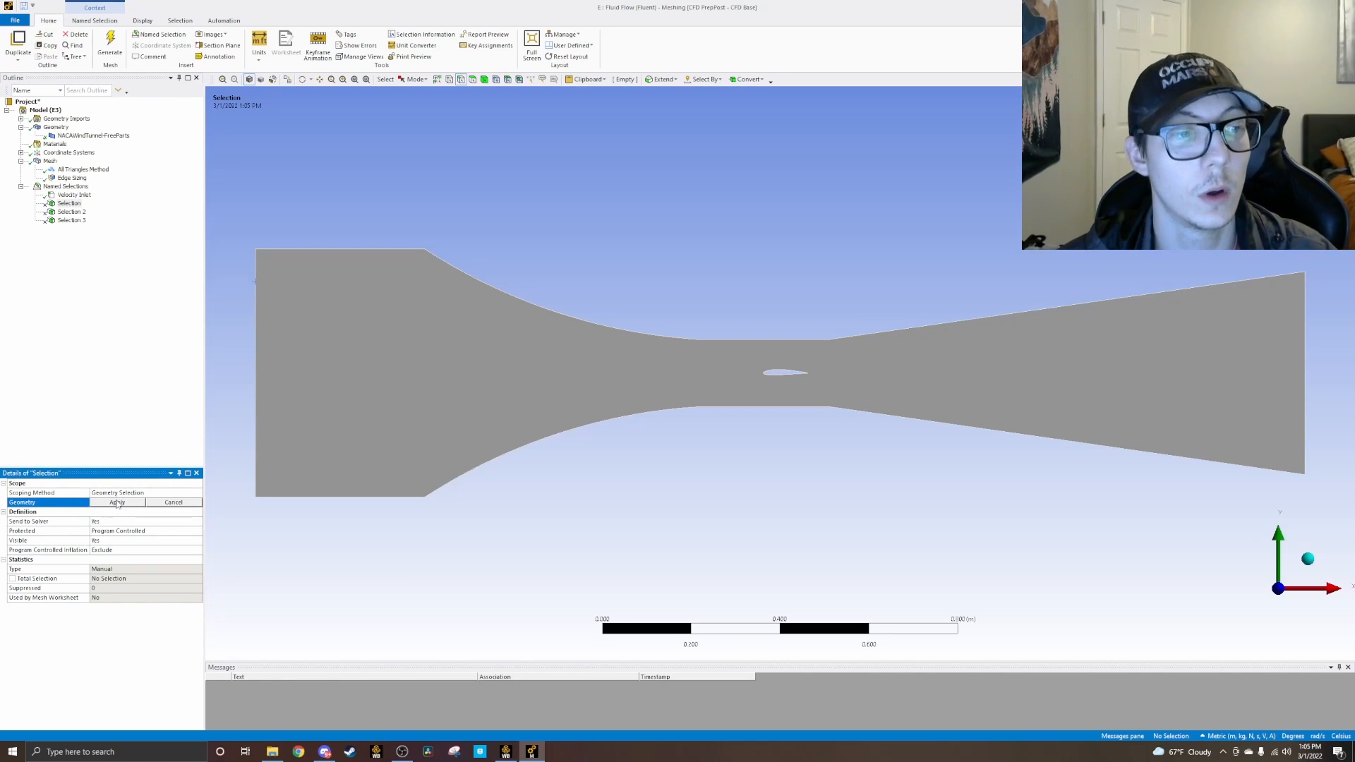
click(333, 249)
ctrl+click(450, 267)
ctrl+click(468, 281)
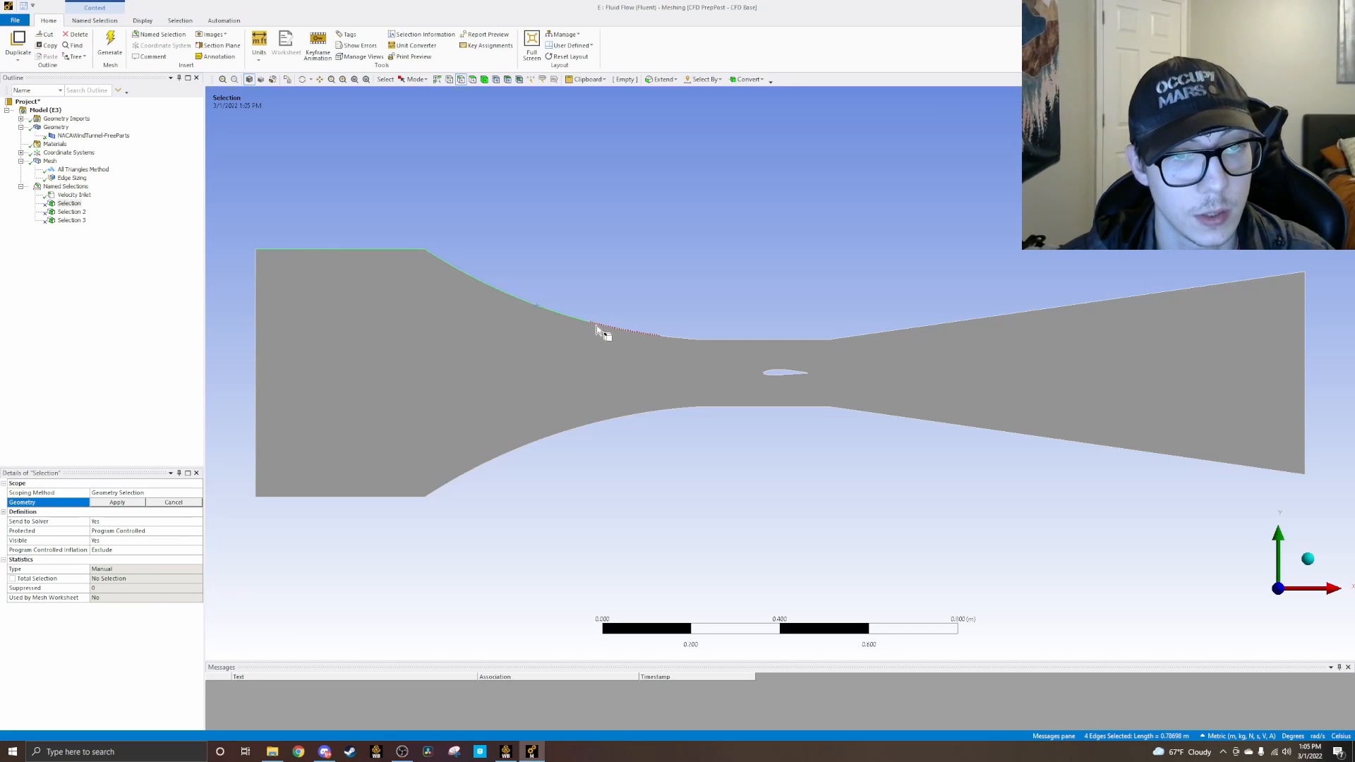
ctrl+click(714, 340)
ctrl+click(845, 338)
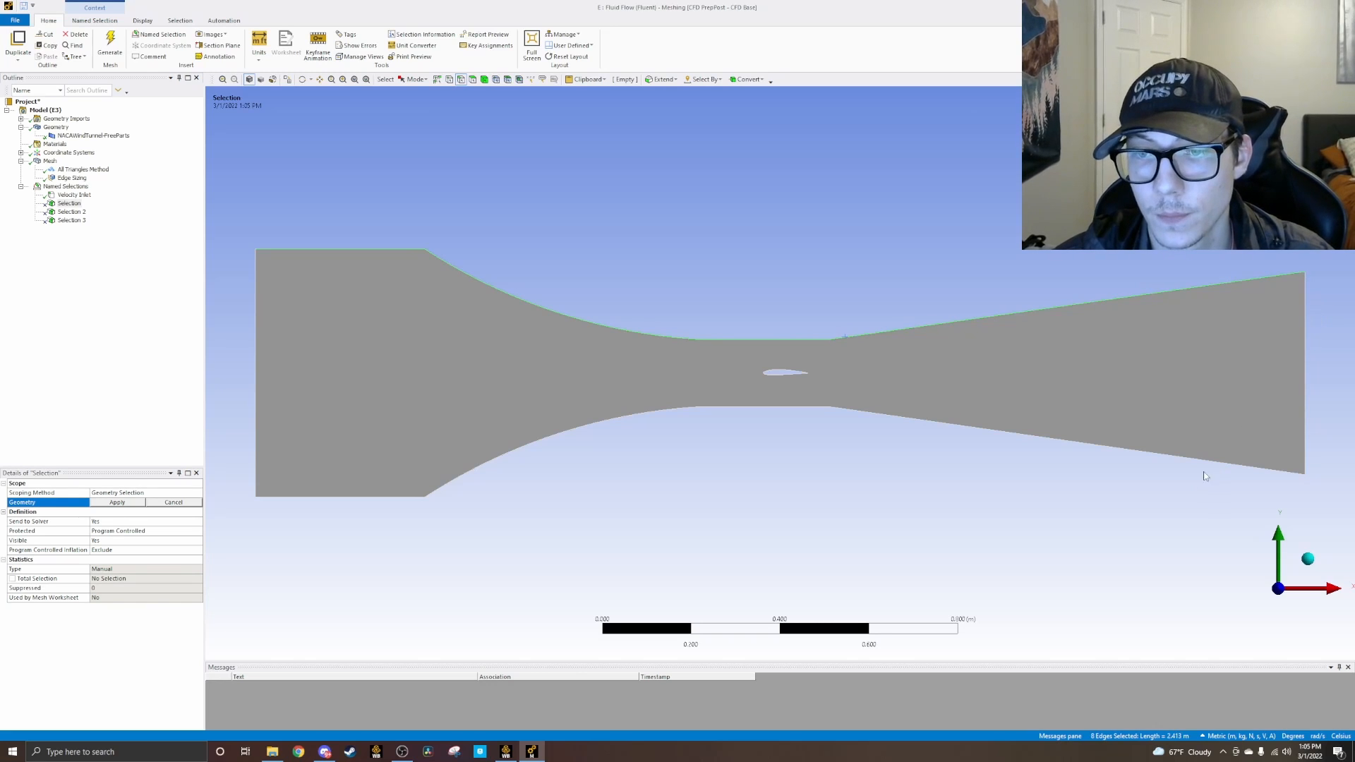
Step: Add every edge along the tunnel's lower wall to the picked edges, working from the outlet back to the inlet
ctrl+click(1216, 460)
ctrl+click(819, 410)
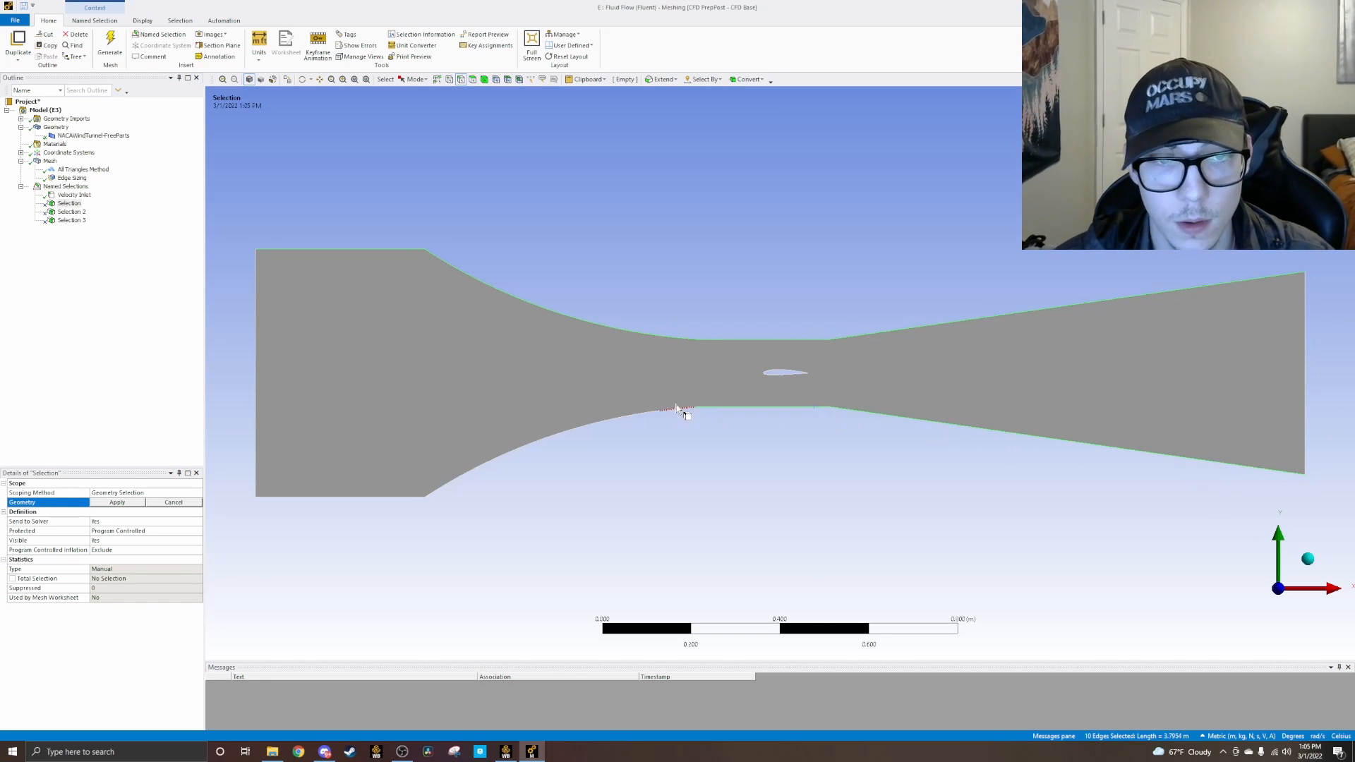
ctrl+click(654, 412)
ctrl+click(543, 442)
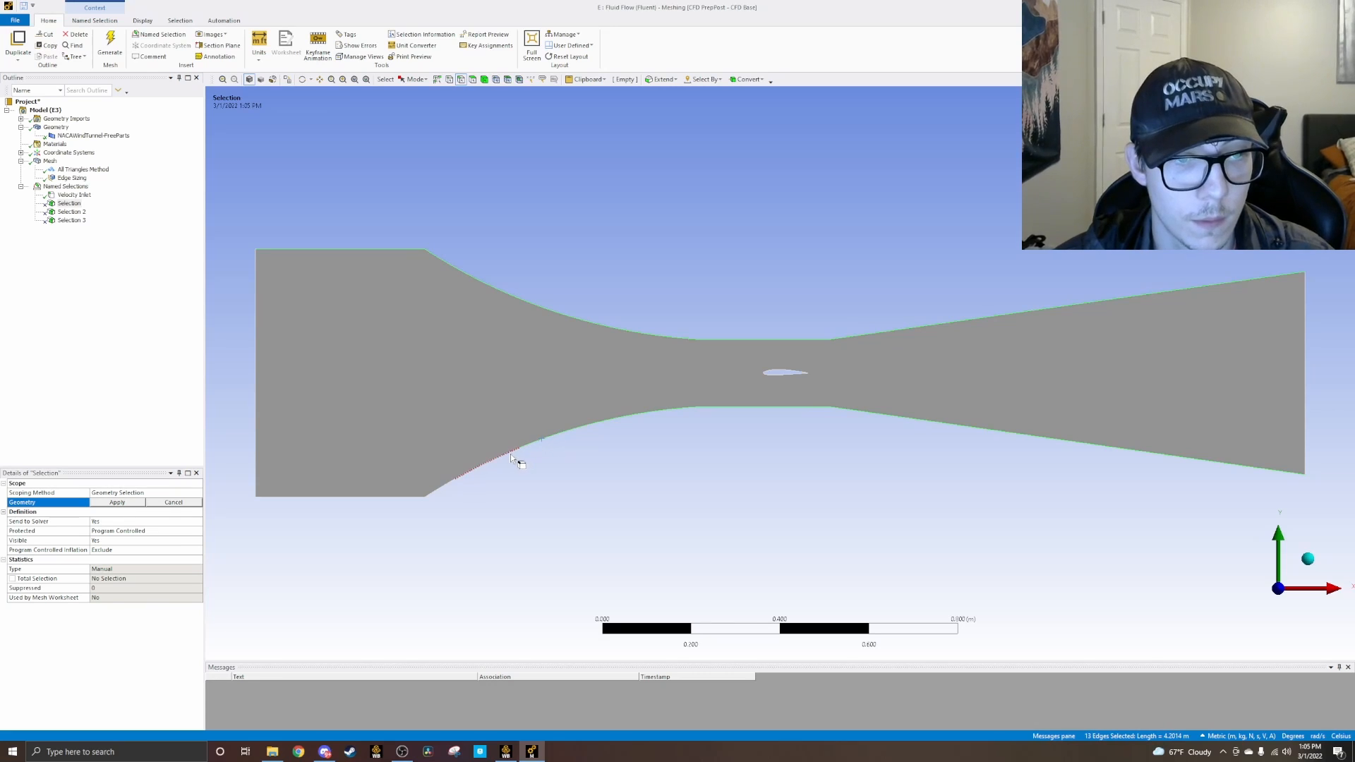
ctrl+click(456, 475)
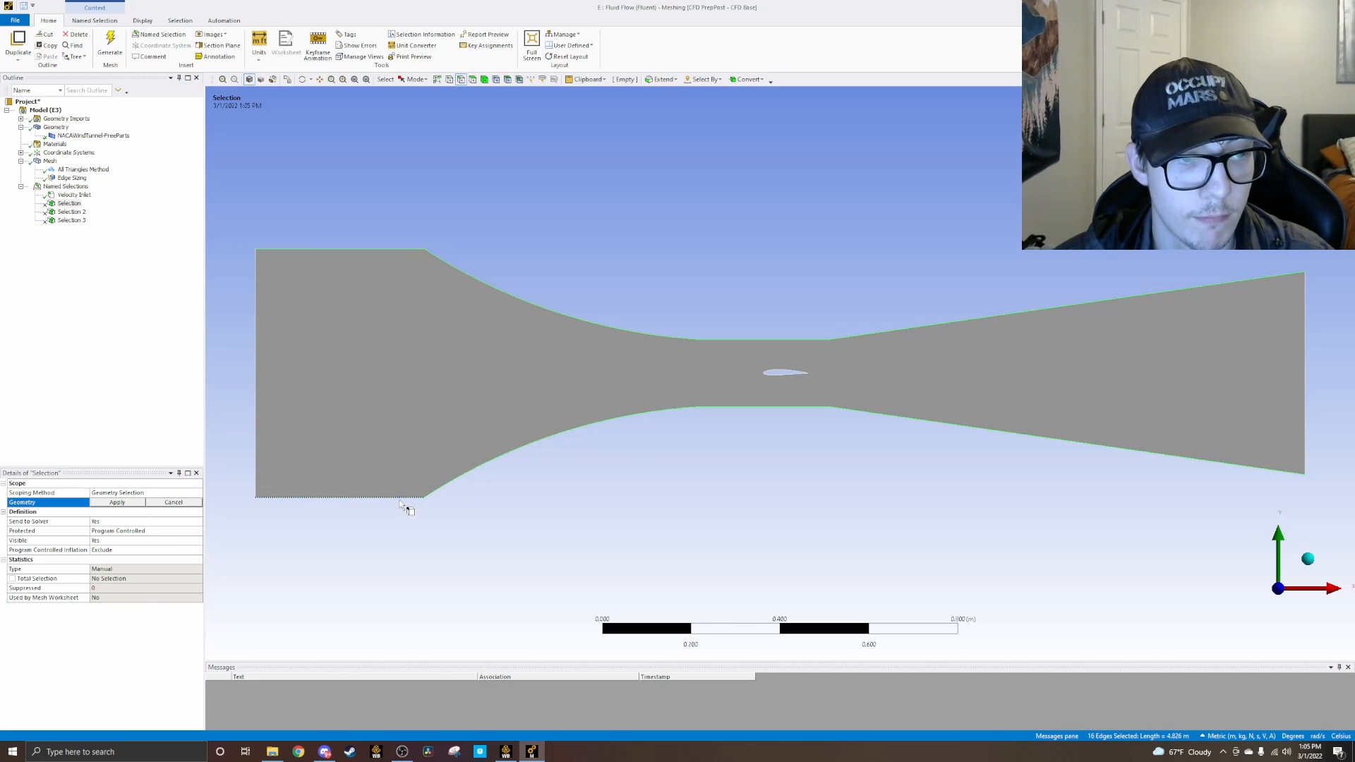
Step: Add the edges of the airfoil's upper surface to the picked edges, from the leading edge to the trailing edge
scroll(804, 367, up, 2)
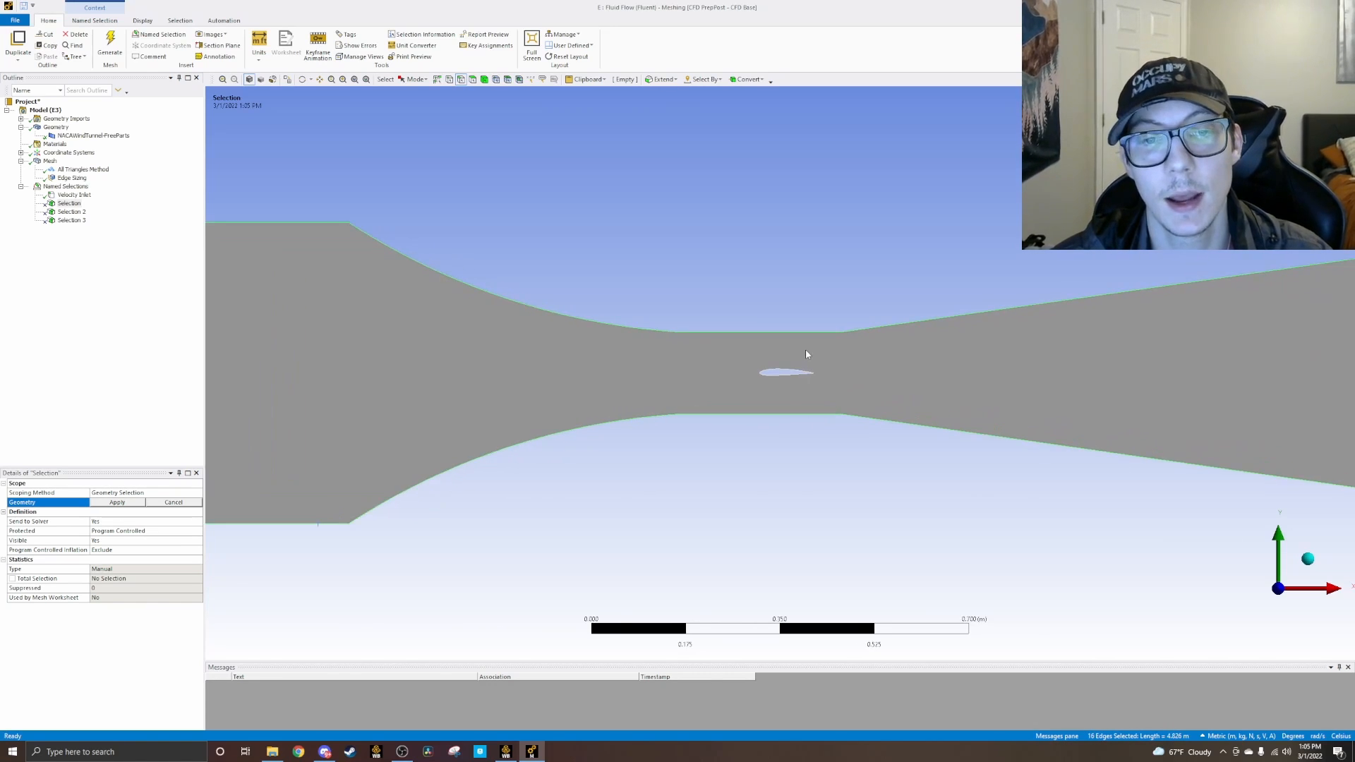
scroll(807, 350, up, 5)
scroll(873, 309, up, 2)
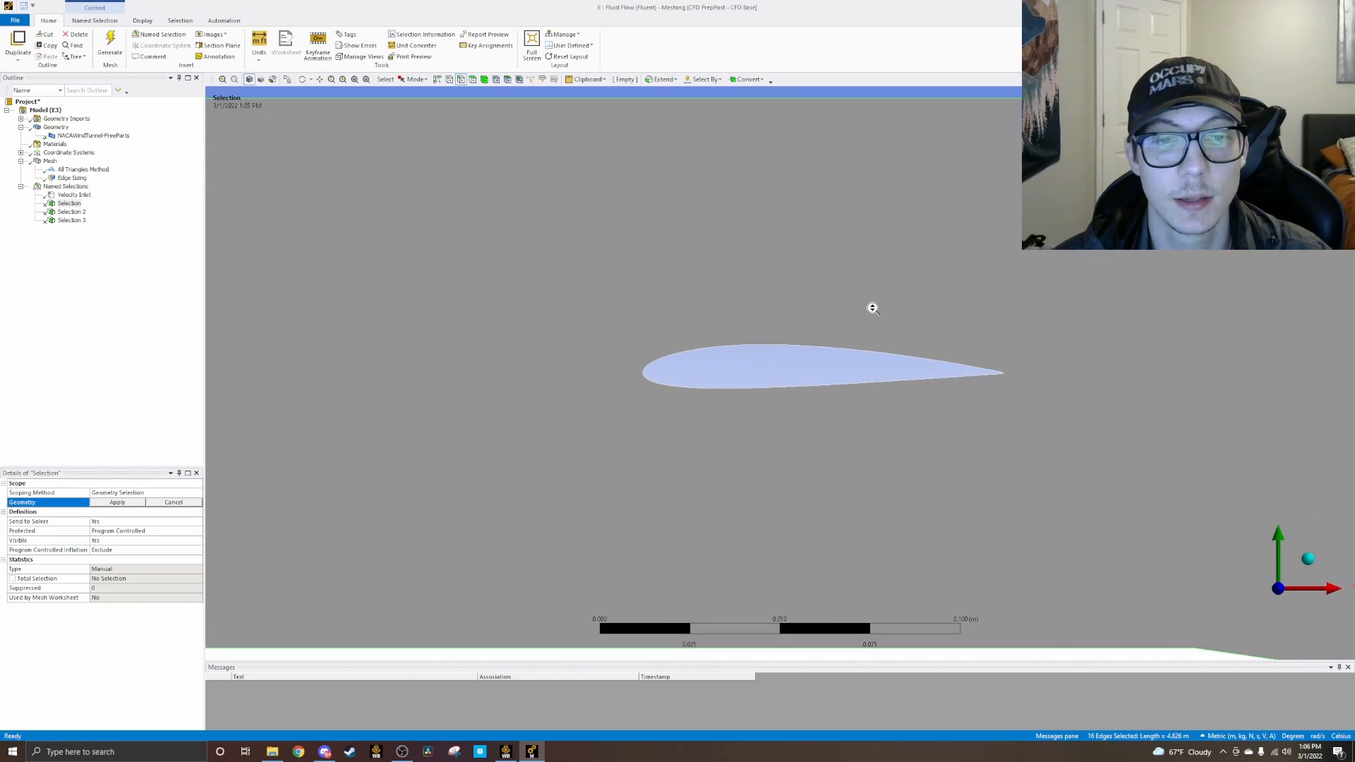
ctrl+click(675, 358)
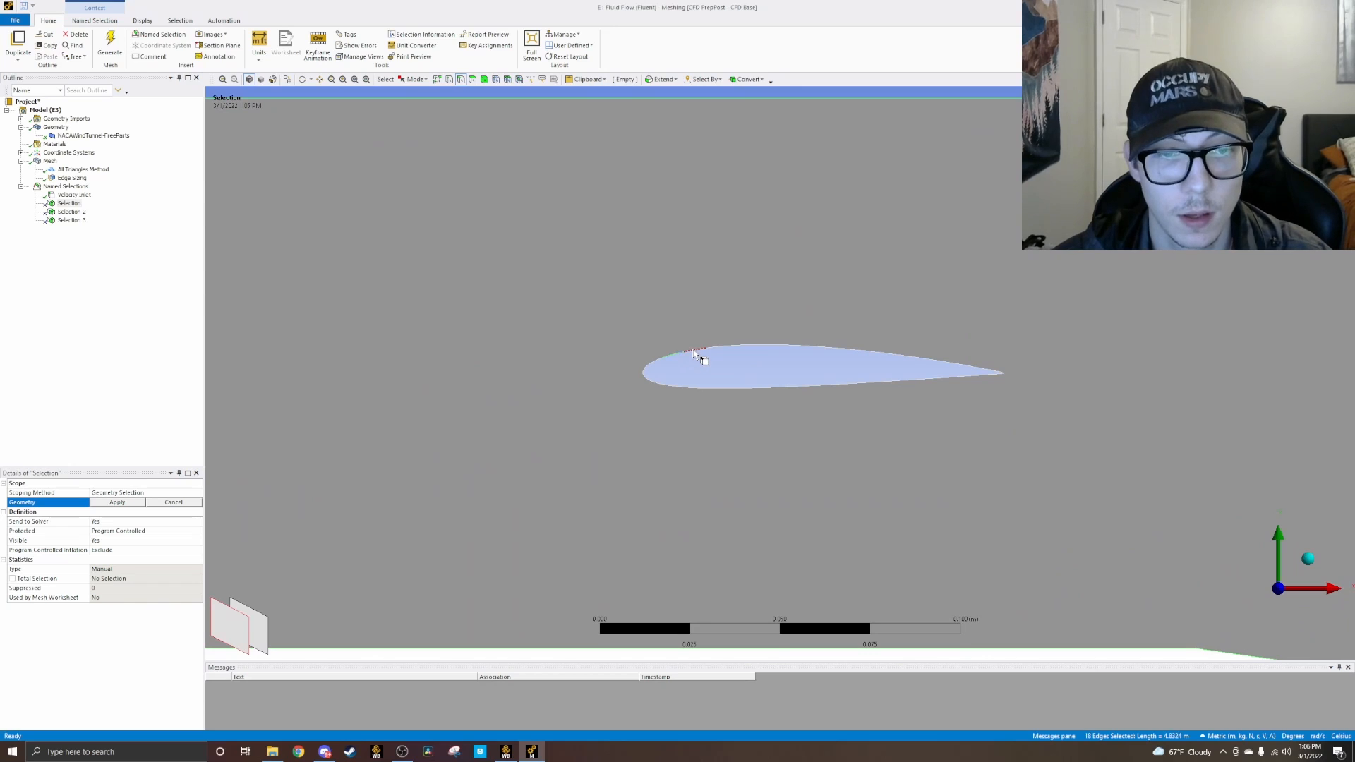
ctrl+click(720, 351)
ctrl+click(742, 349)
ctrl+click(806, 355)
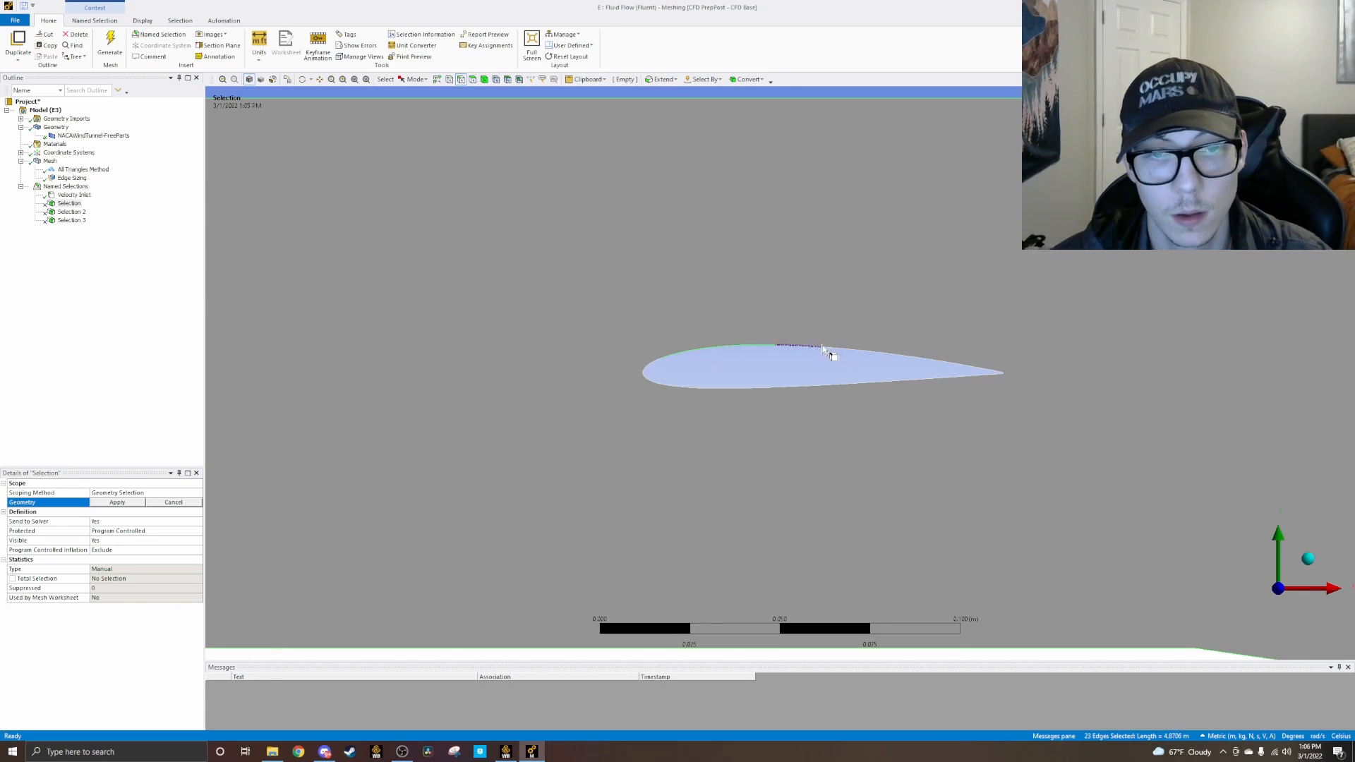
ctrl+click(876, 355)
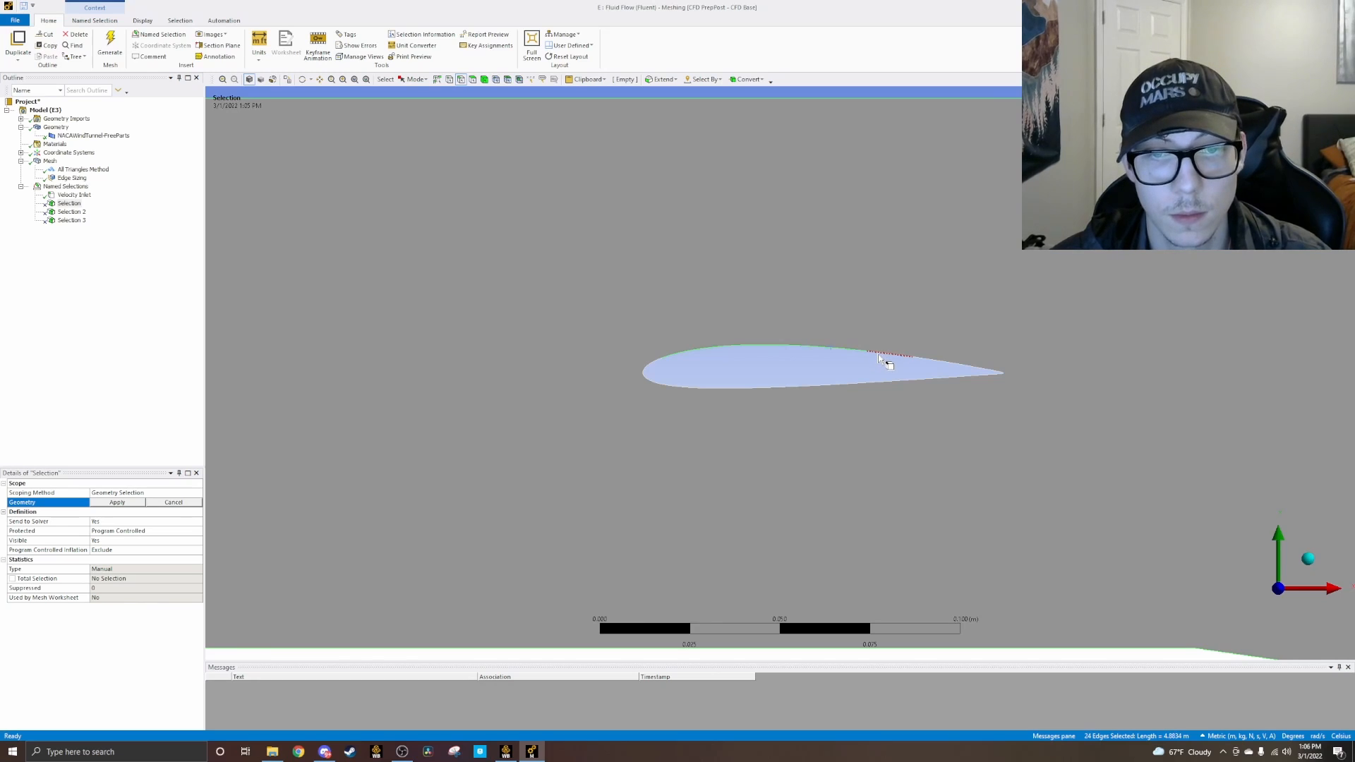
ctrl+click(927, 362)
ctrl+click(951, 366)
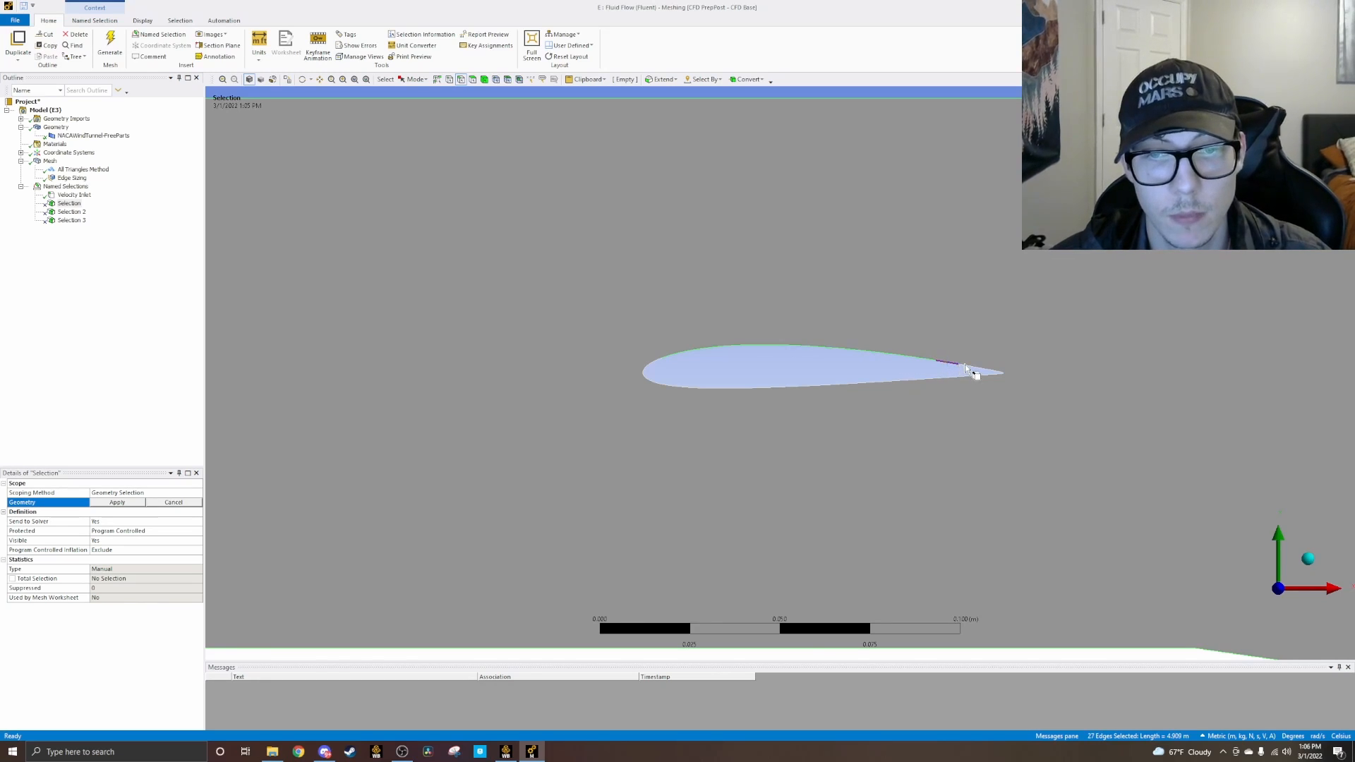
ctrl+click(972, 366)
ctrl+click(979, 368)
ctrl+click(987, 371)
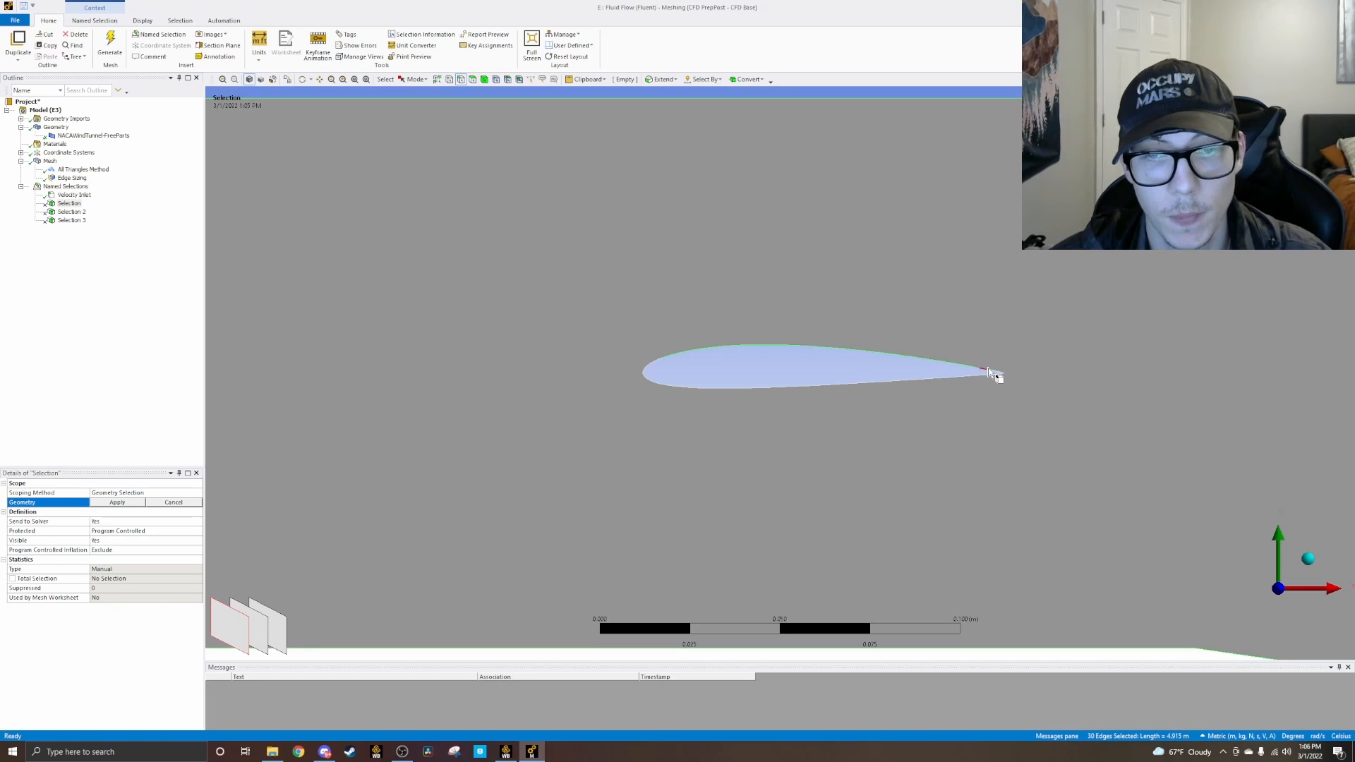
ctrl+click(995, 373)
ctrl+click(1001, 375)
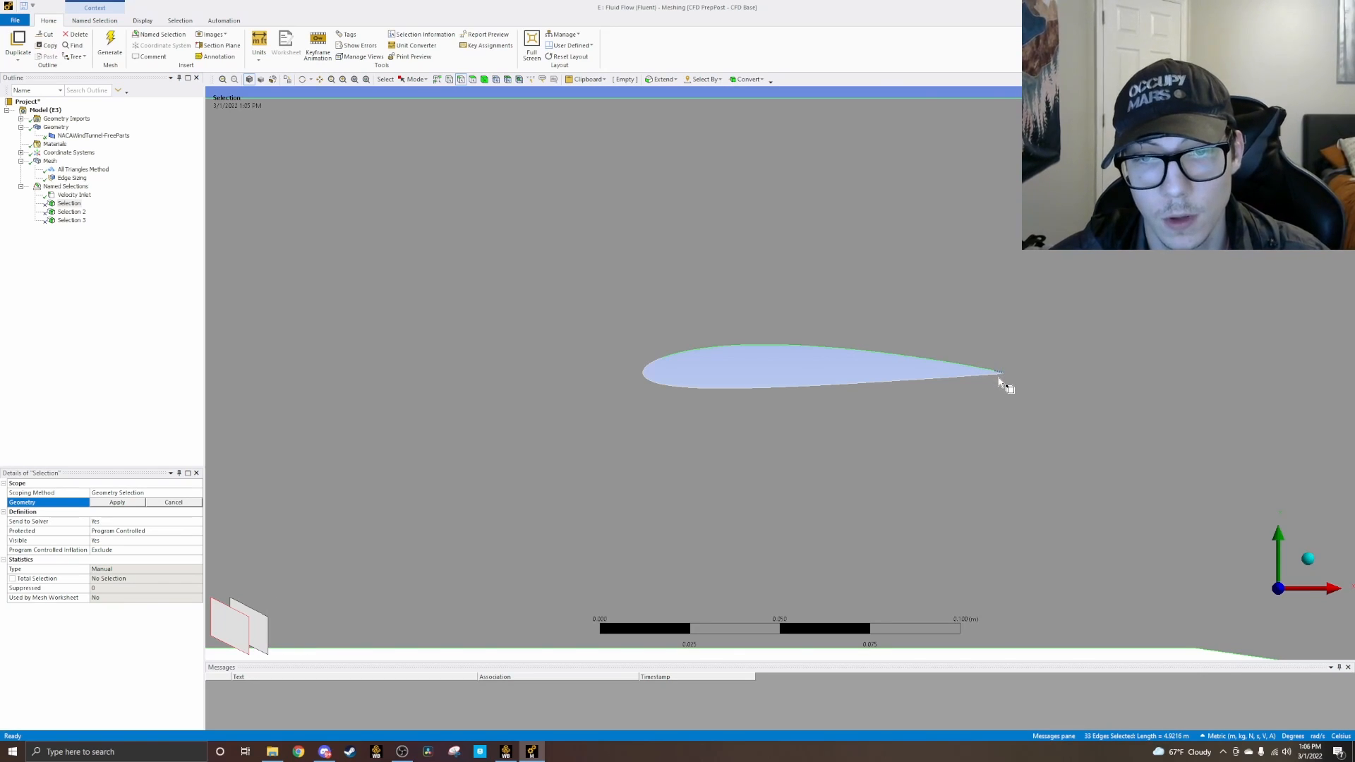
Step: Add the edges of the airfoil's lower surface and apply all picked edges as the named selection's geometry
scroll(997, 378, up, 3)
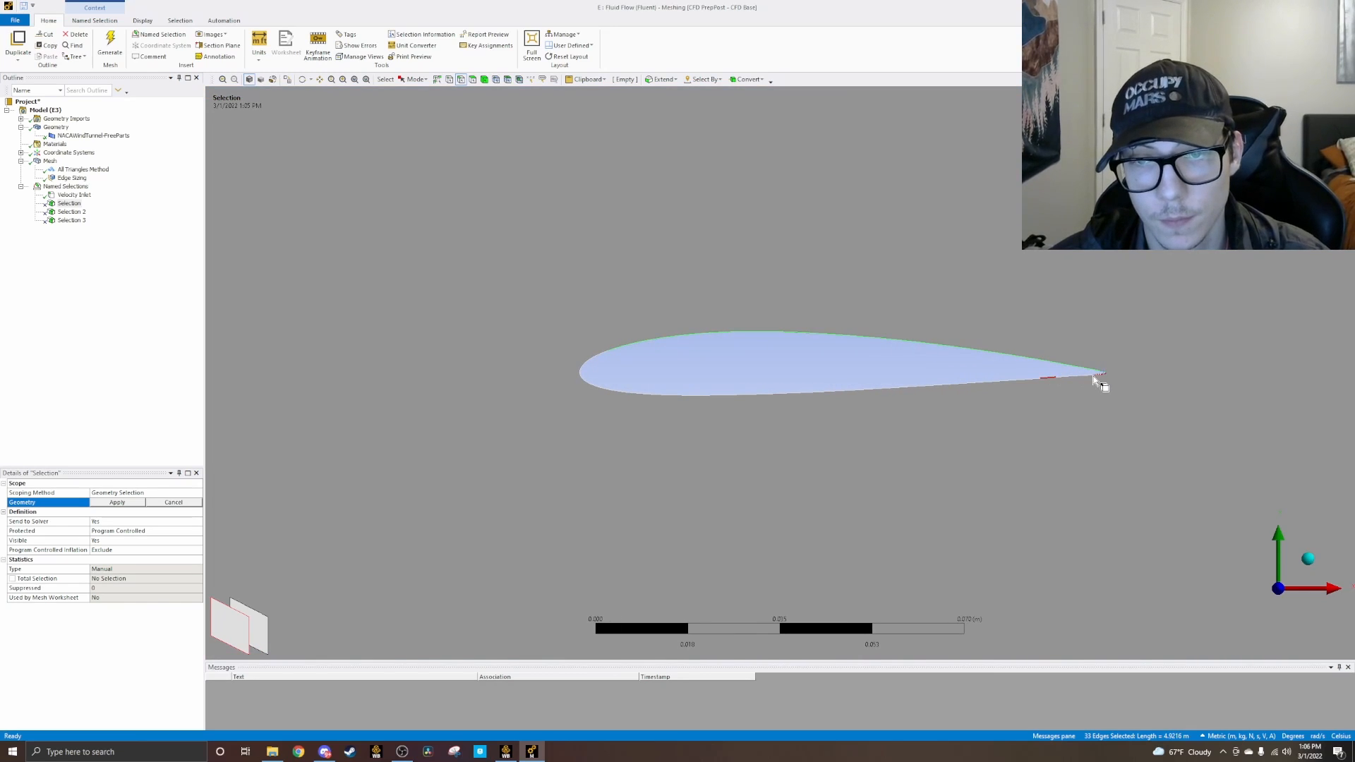
ctrl+click(1093, 380)
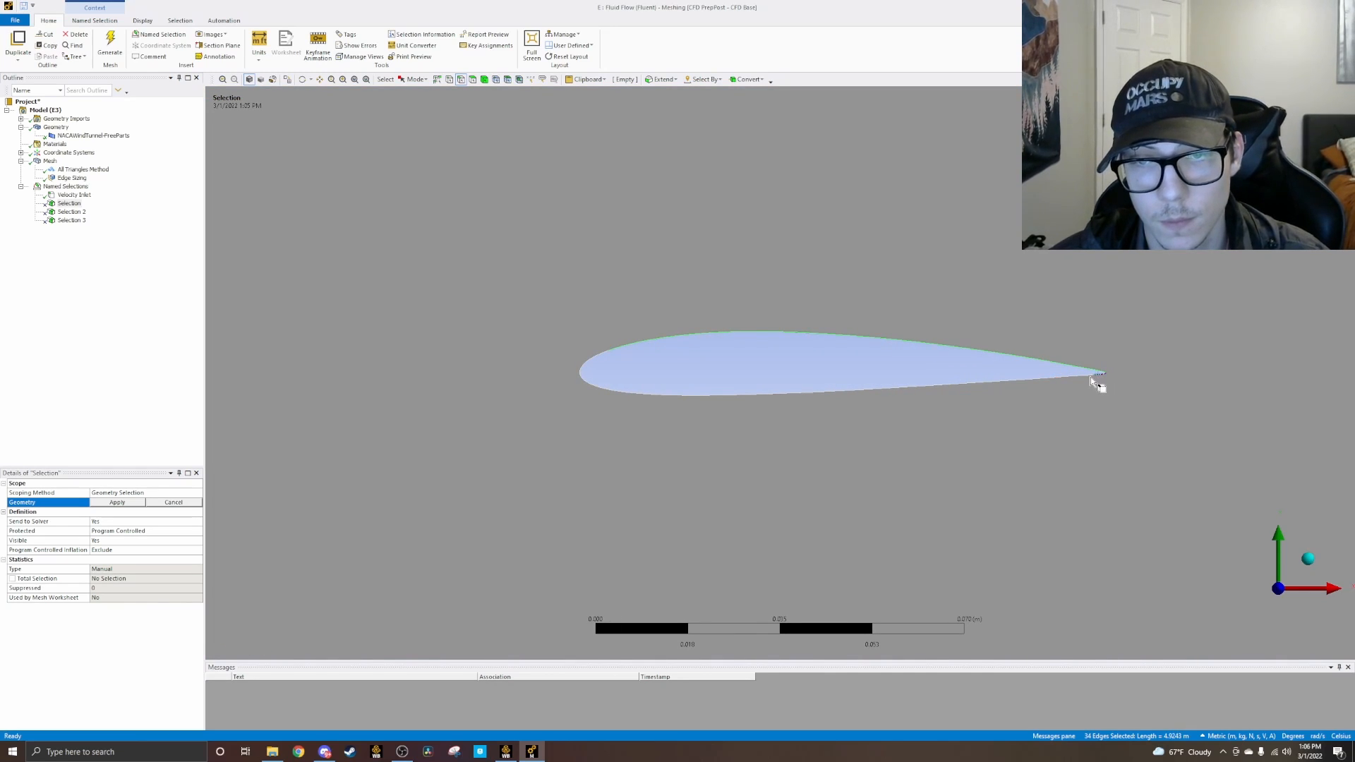
mouse_move(1087, 379)
ctrl+mouse_down()
mouse_move(658, 401)
mouse_move(584, 389)
mouse_move(598, 362)
mouse_move(603, 373)
ctrl+mouse_up()
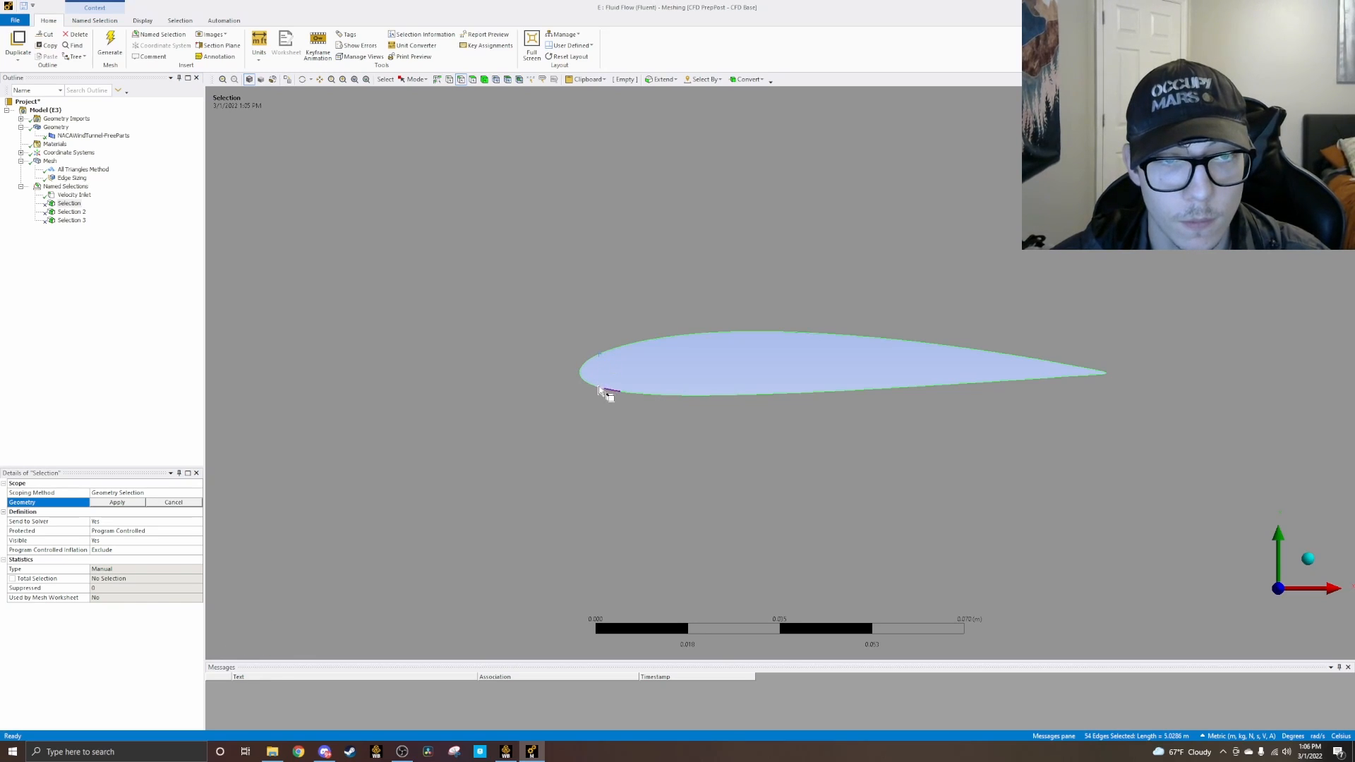
ctrl+click(597, 389)
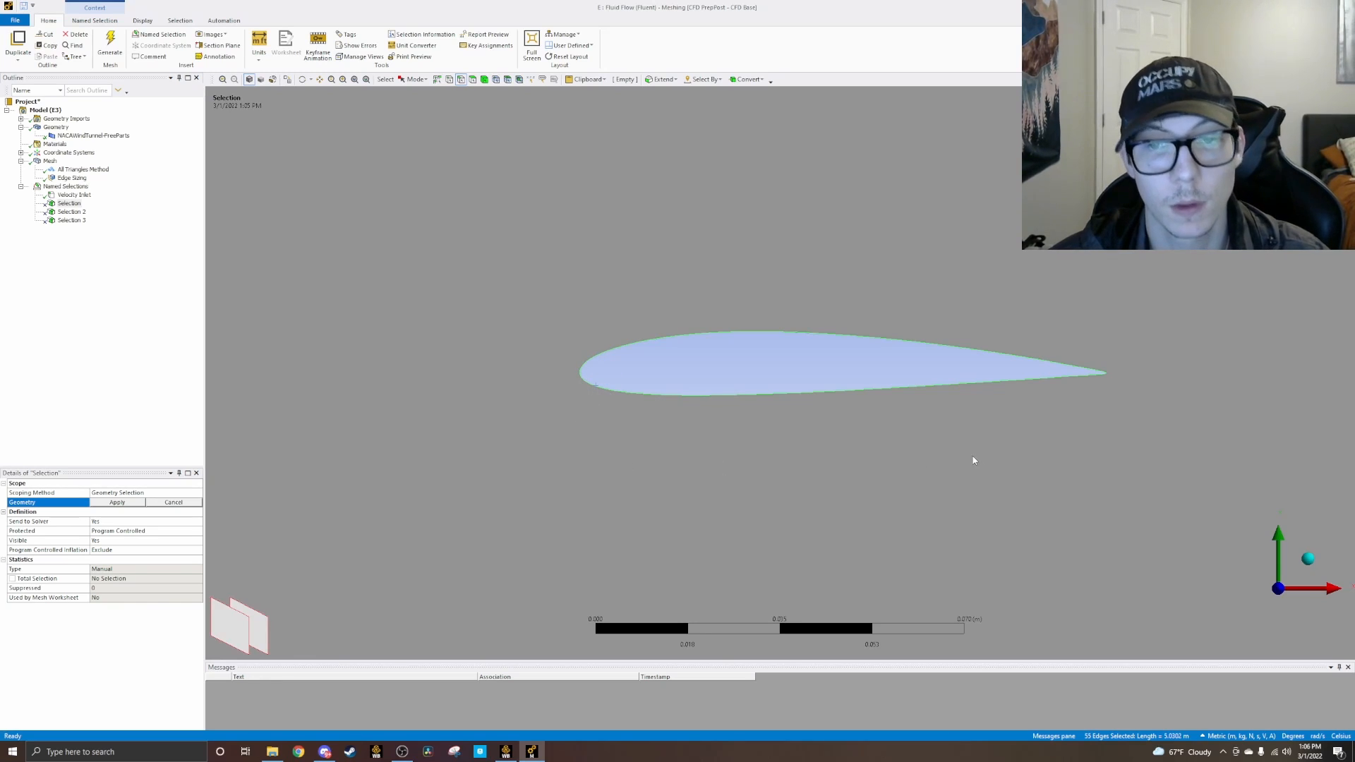
click(117, 501)
Step: Rename the named selection holding the tunnel wall and airfoil edges as Wind Tunnel Walls
scroll(557, 444, up, 2)
scroll(635, 381, down, 3)
scroll(649, 347, down, 5)
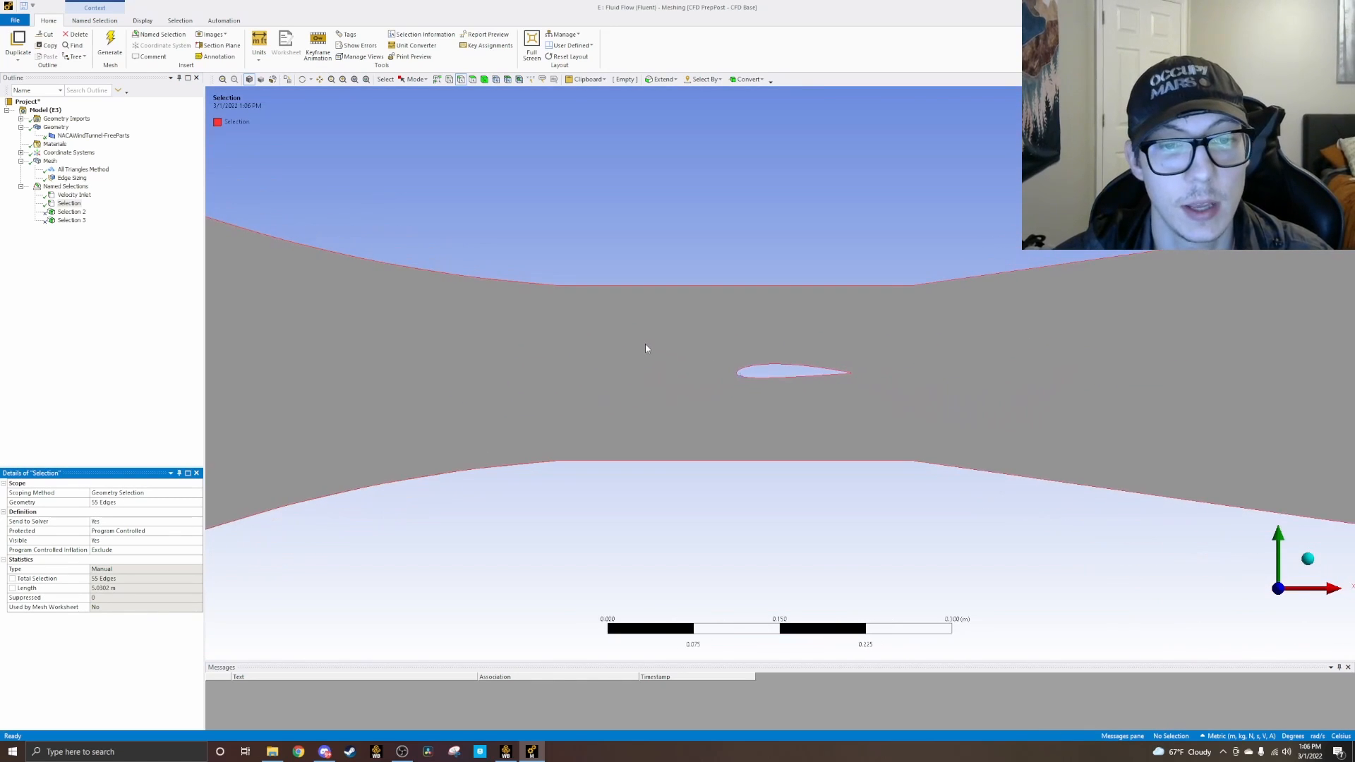
scroll(645, 347, down, 3)
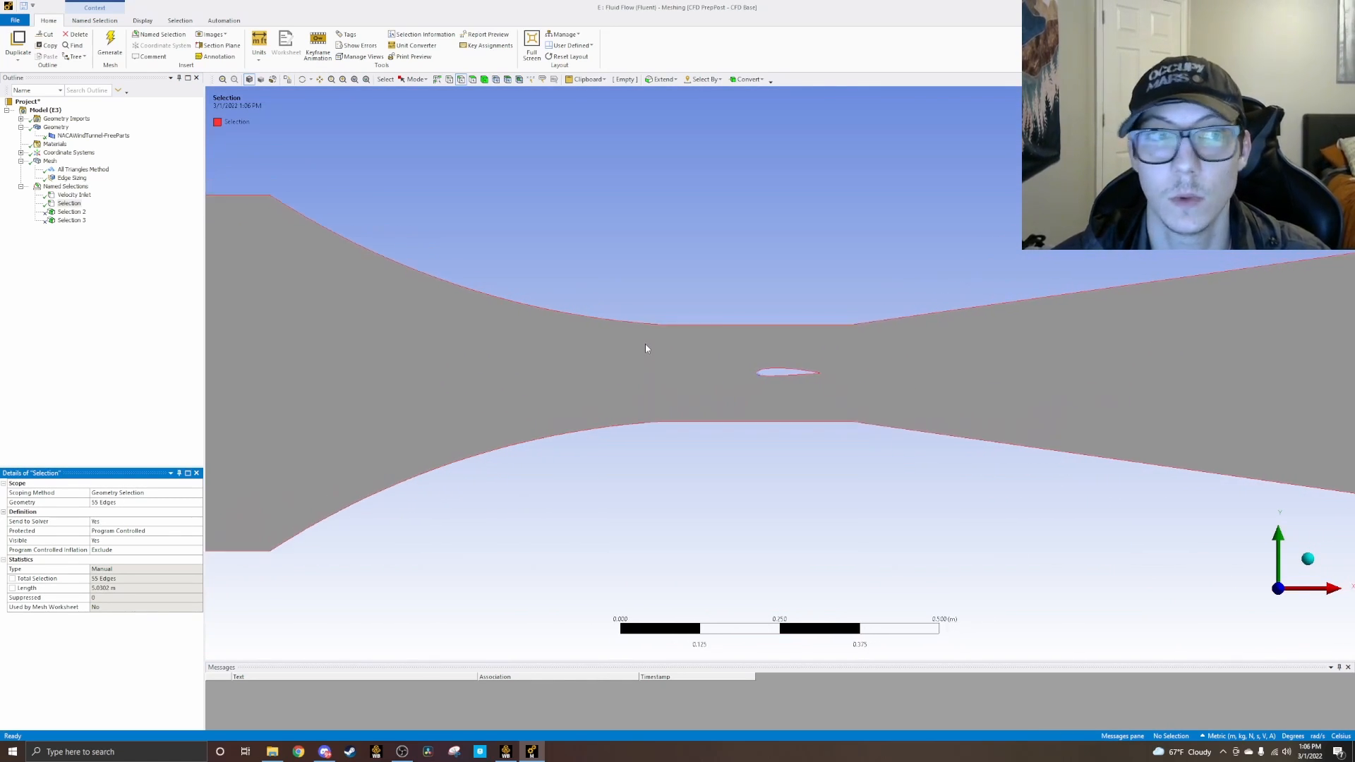
scroll(645, 344, down, 2)
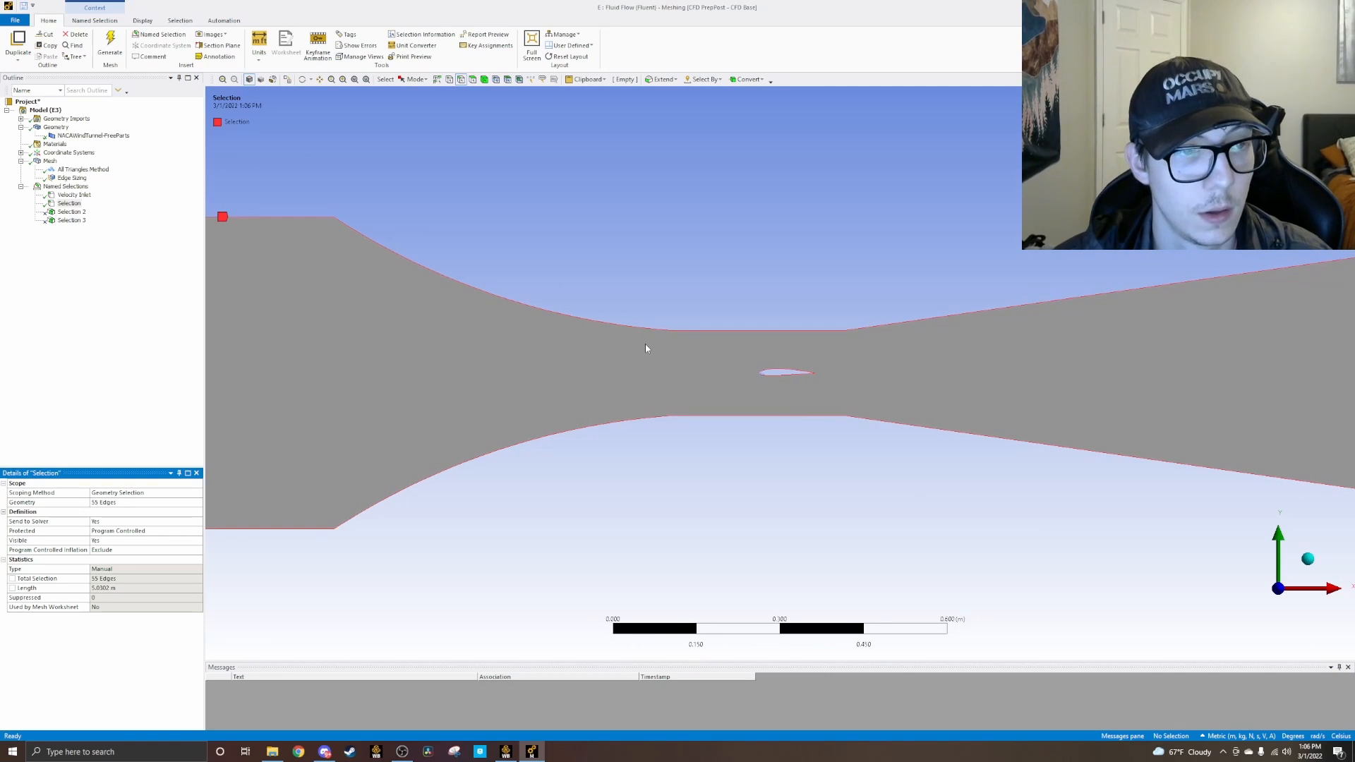
scroll(645, 344, up, 1)
scroll(645, 344, down, 1)
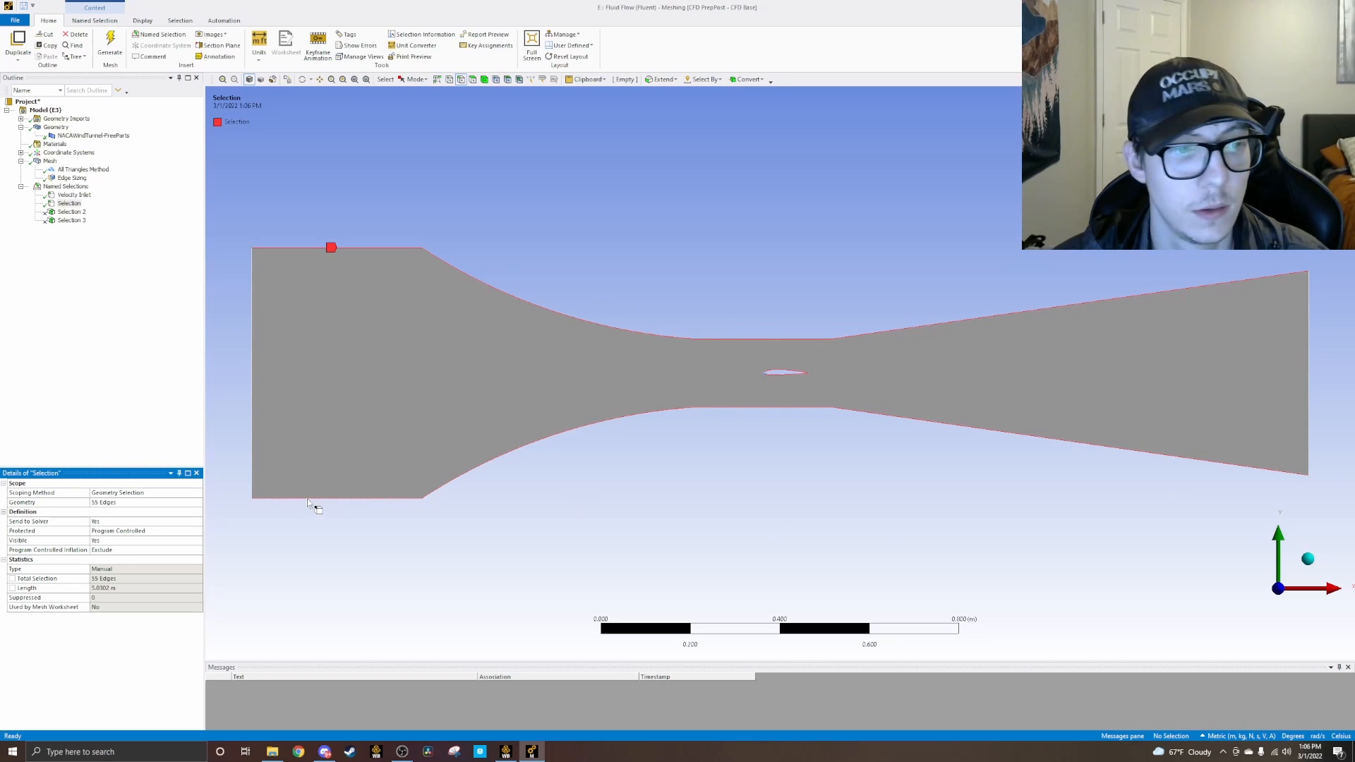
right_click(68, 204)
click(105, 363)
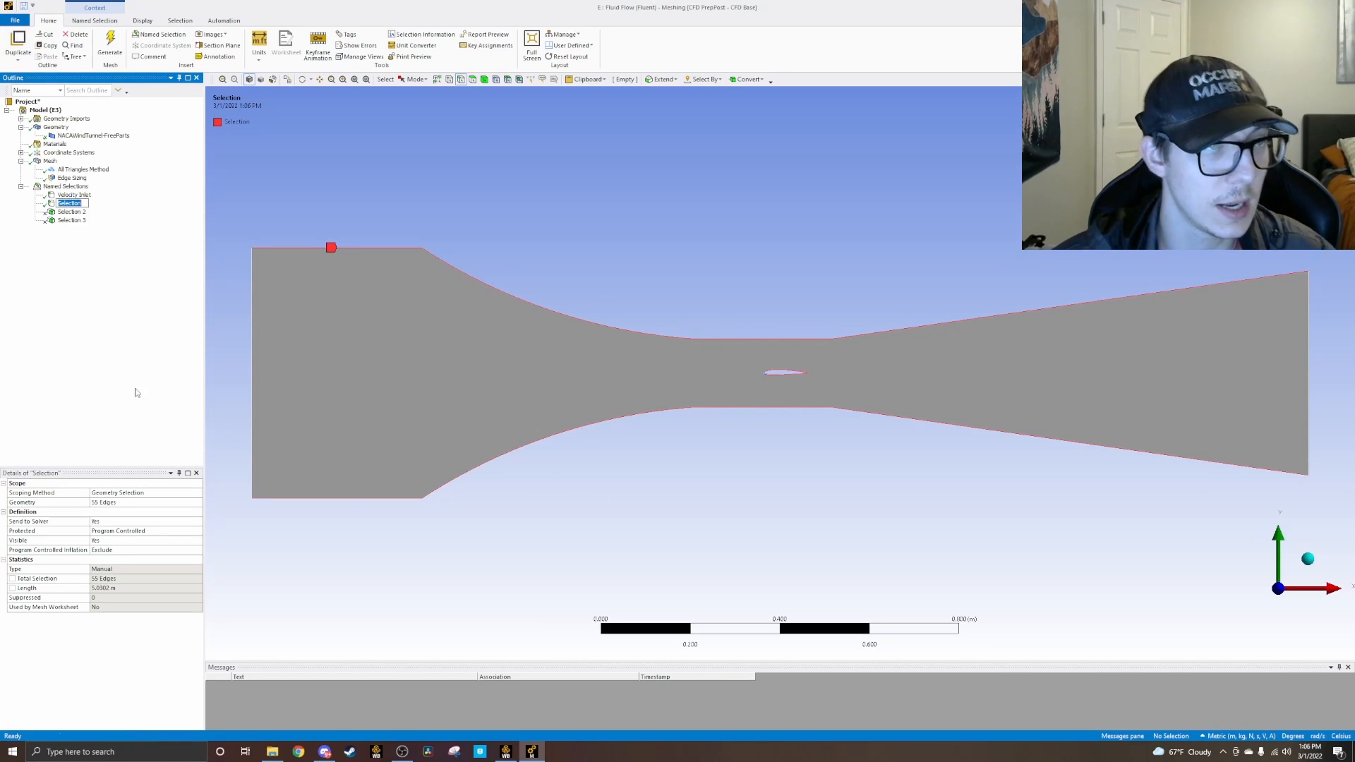
text(Wind T)
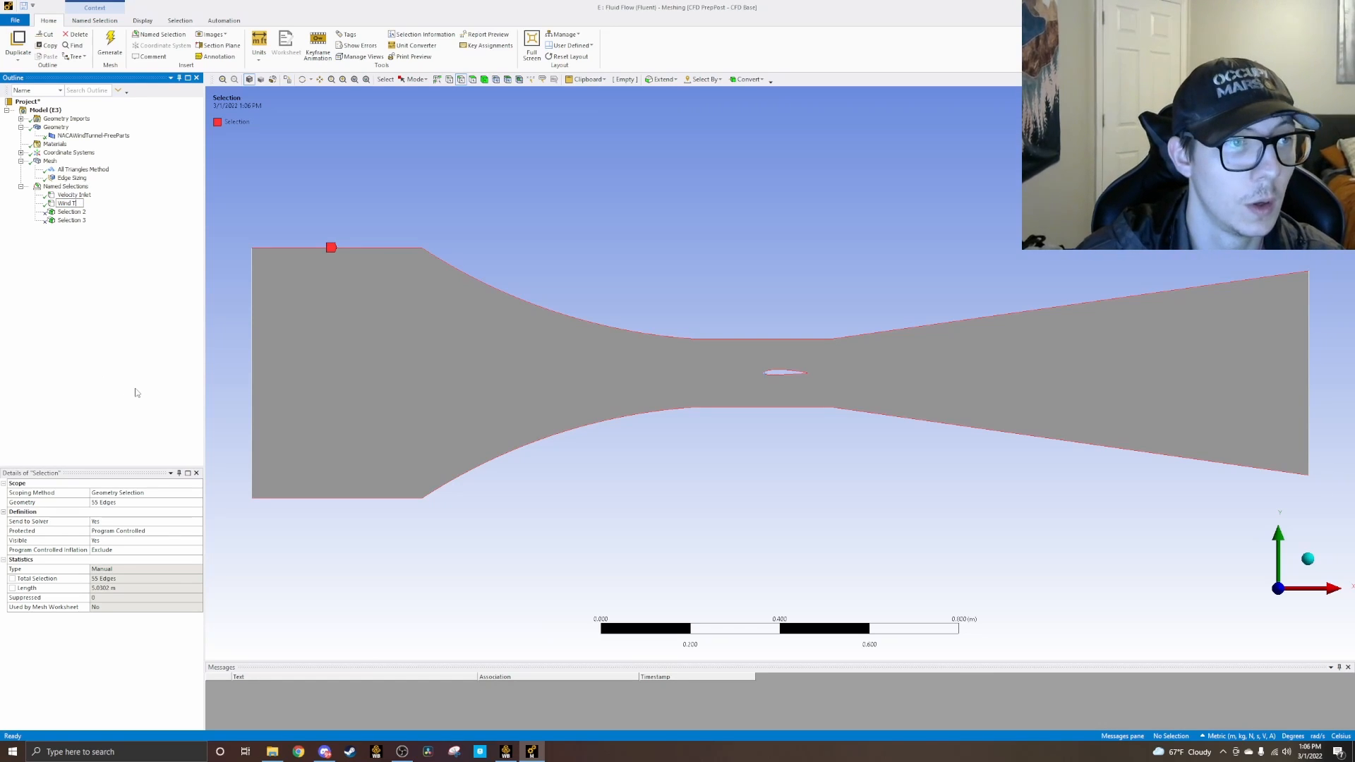
text(u)
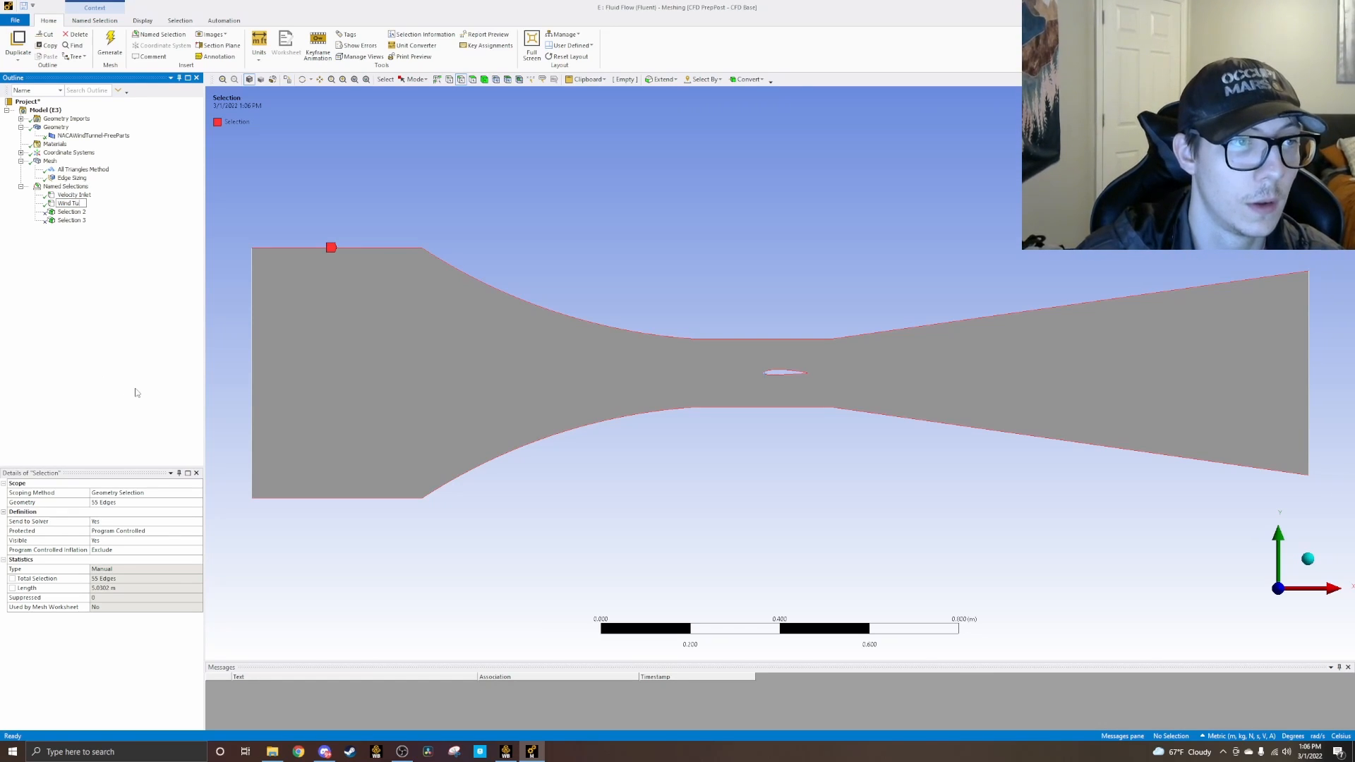
text(nnel Walls)
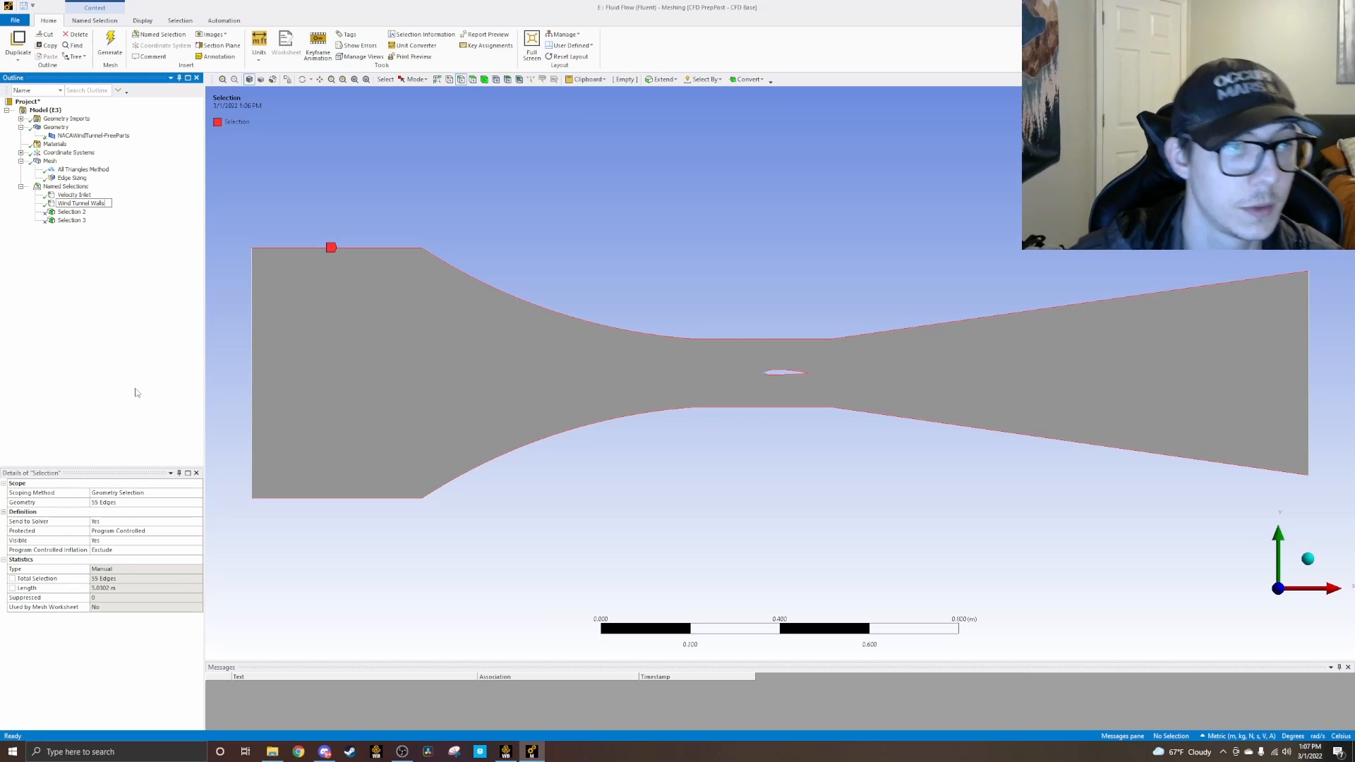
key(Return)
Step: Scope the next unscoped named selection, Selection 2, to the vertical edge at the tunnel's outlet end
click(71, 212)
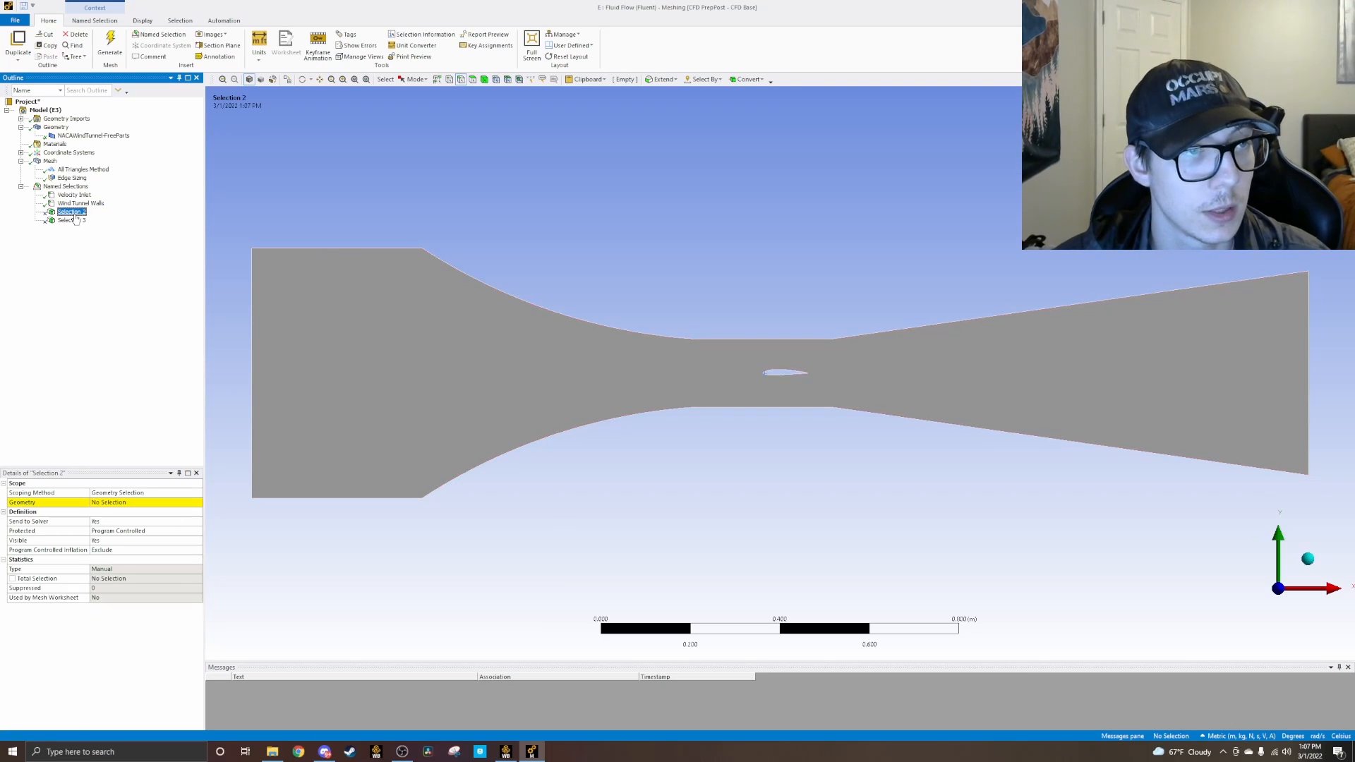
right_click(72, 213)
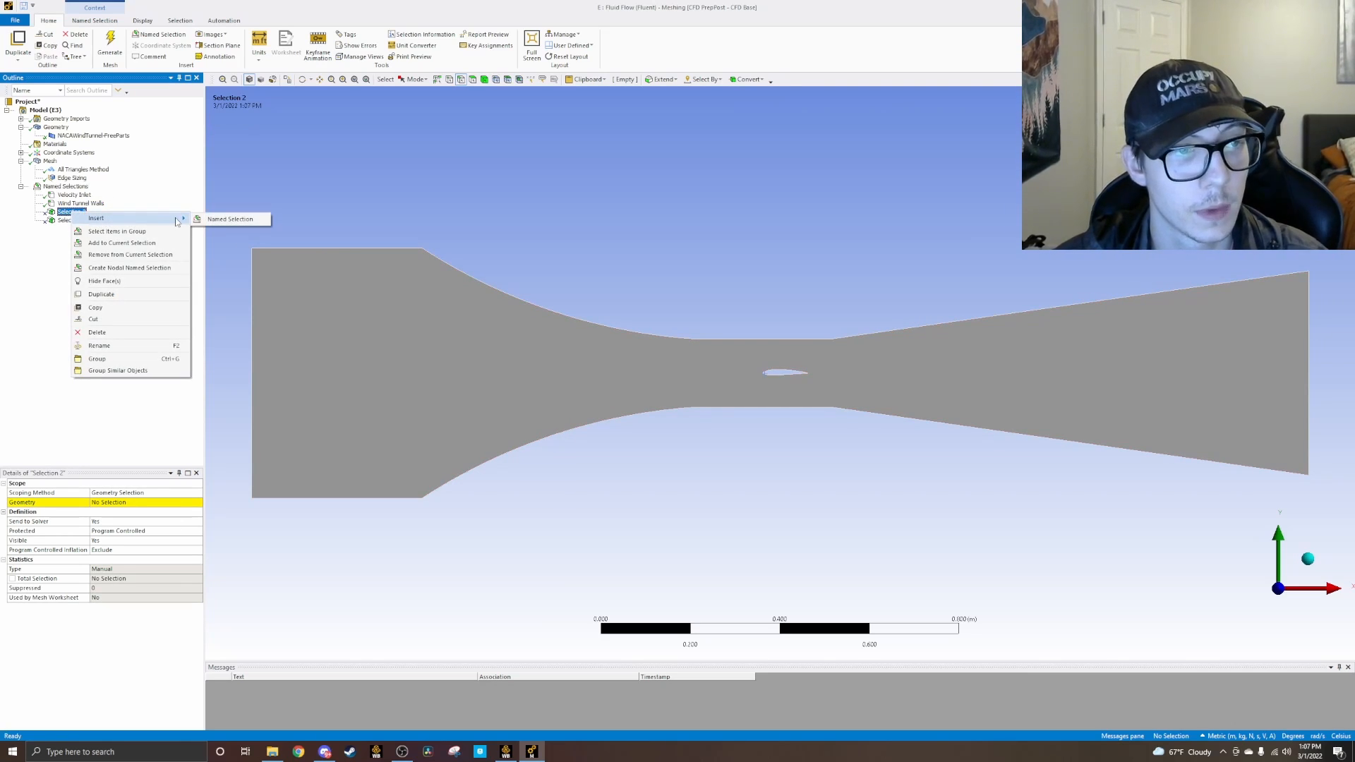
click(38, 261)
click(117, 503)
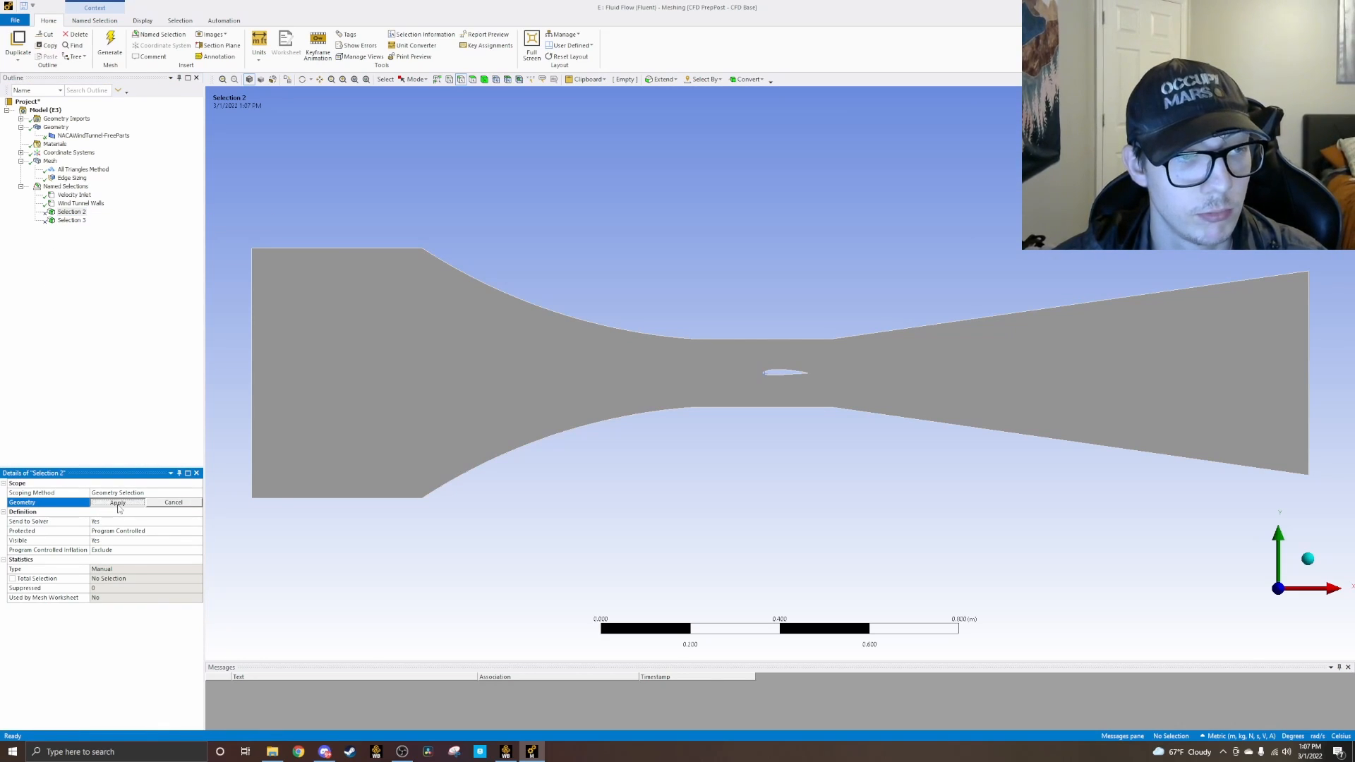
click(117, 503)
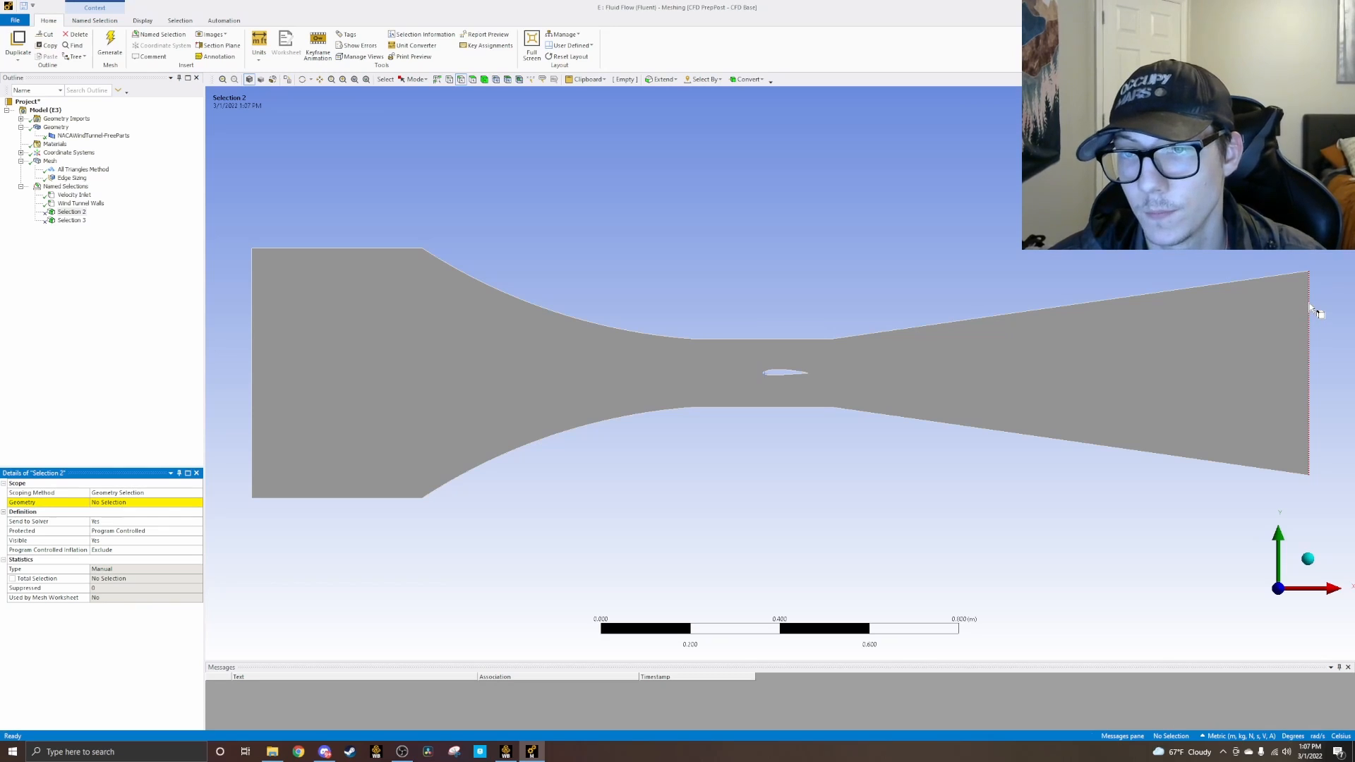
click(1310, 332)
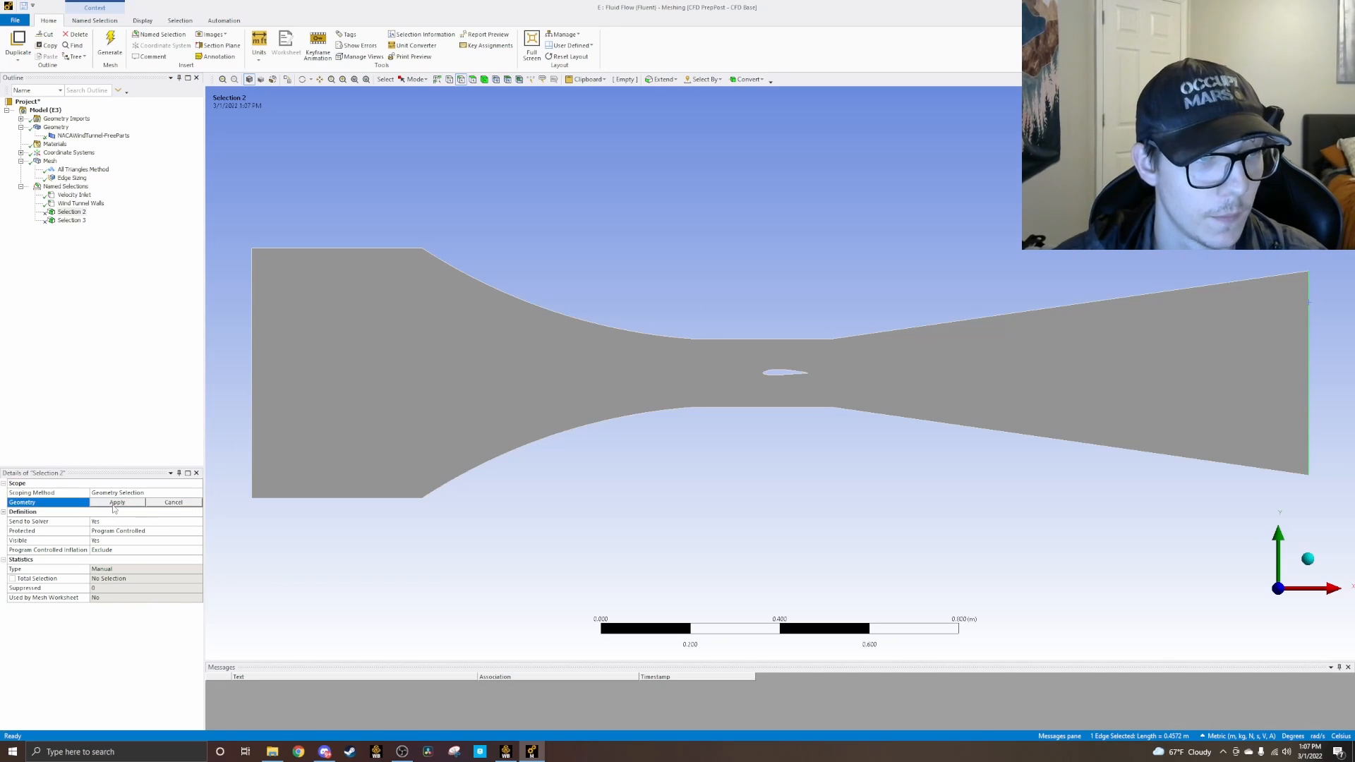
click(114, 504)
click(115, 503)
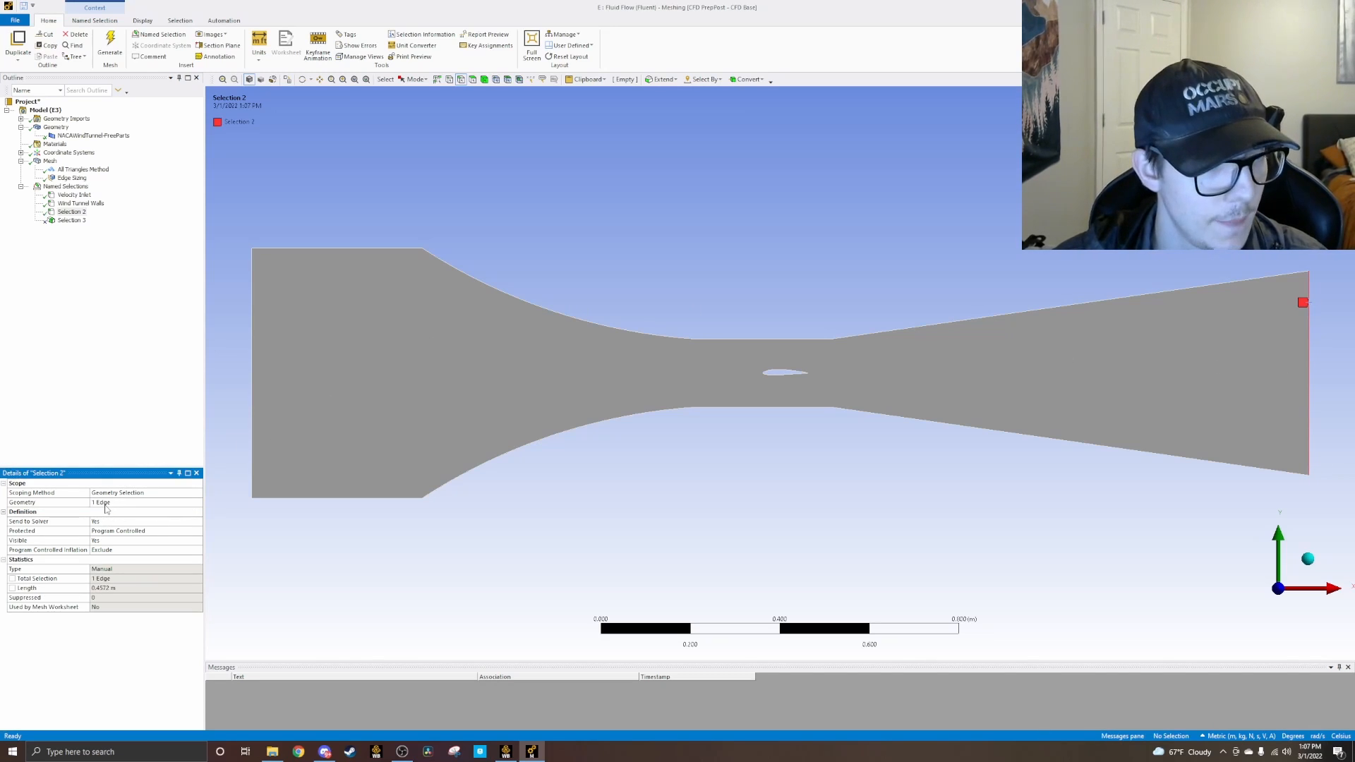
Step: Rename the named selection holding the tunnel's outlet edge as Pressure Outlet
right_click(70, 212)
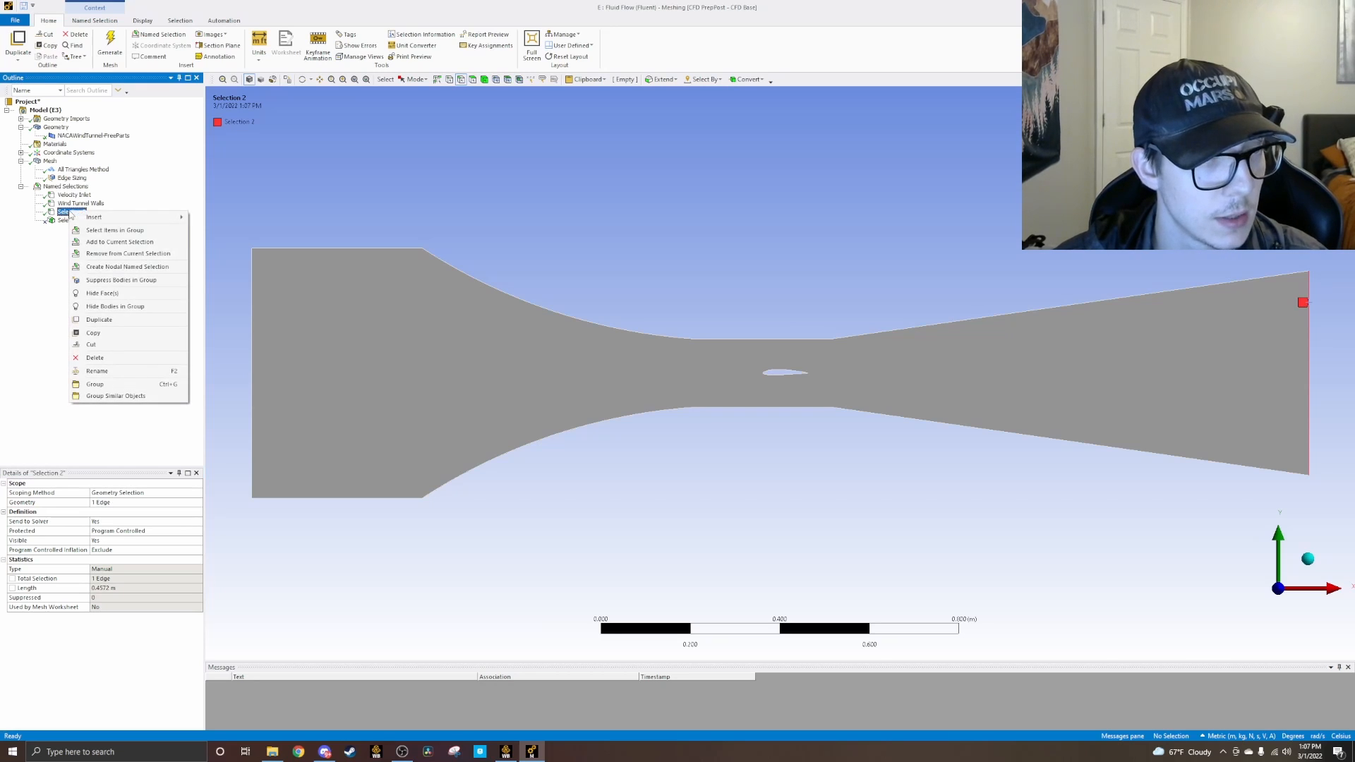
click(105, 374)
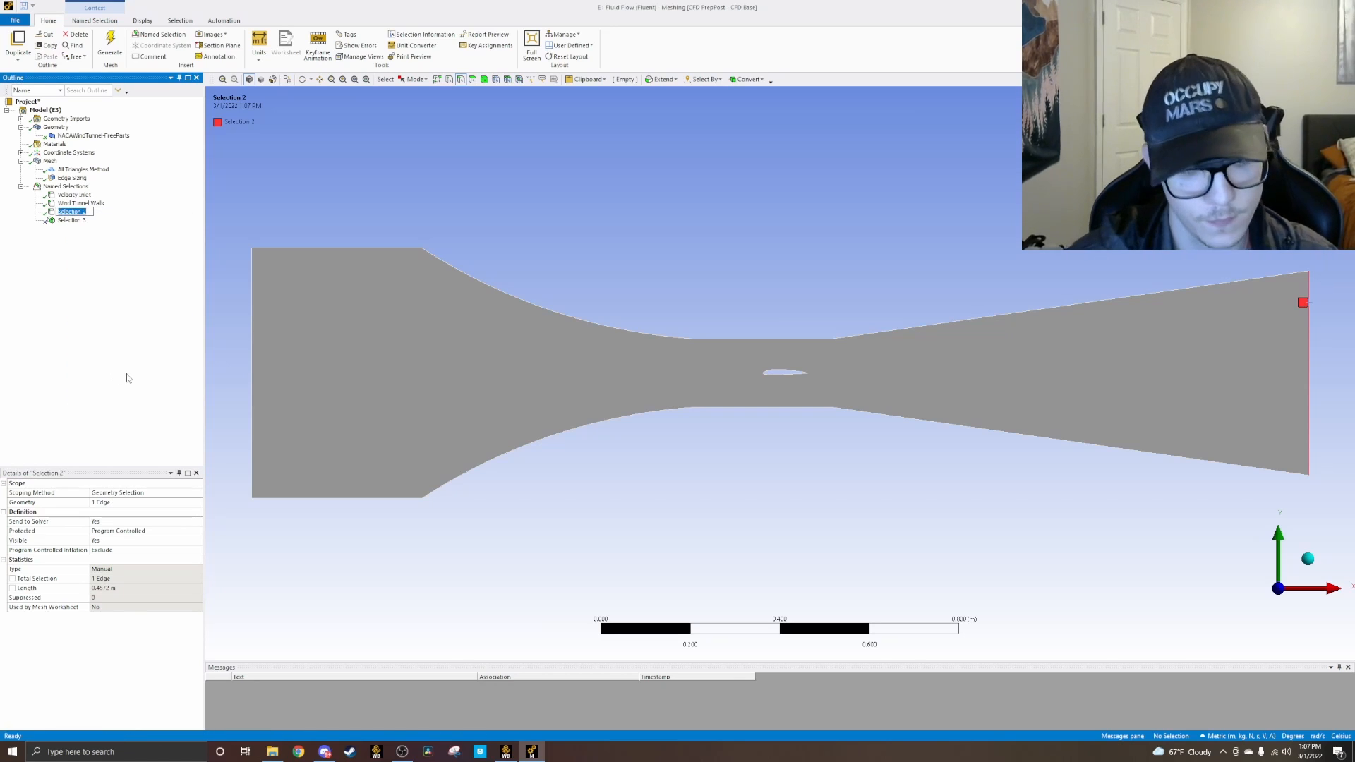
text(Pressure Outlet)
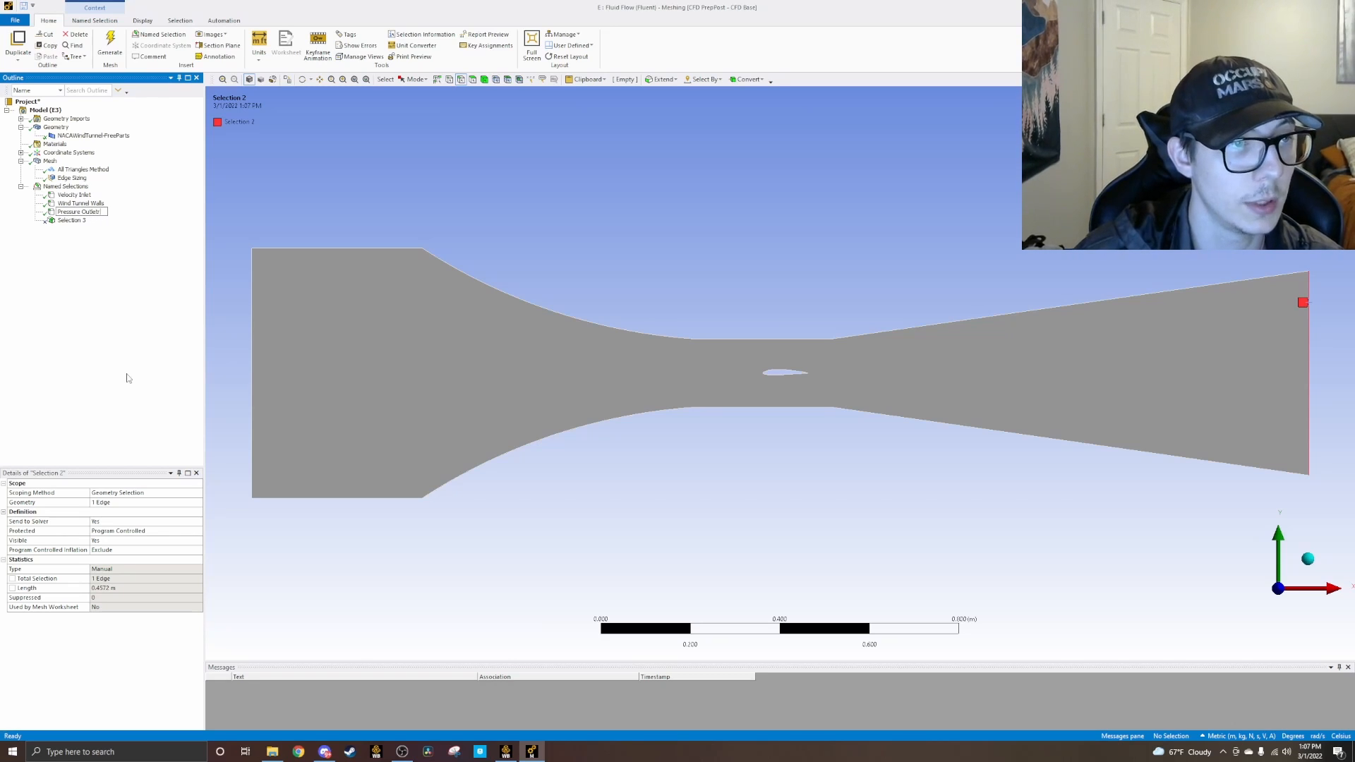
key(Return)
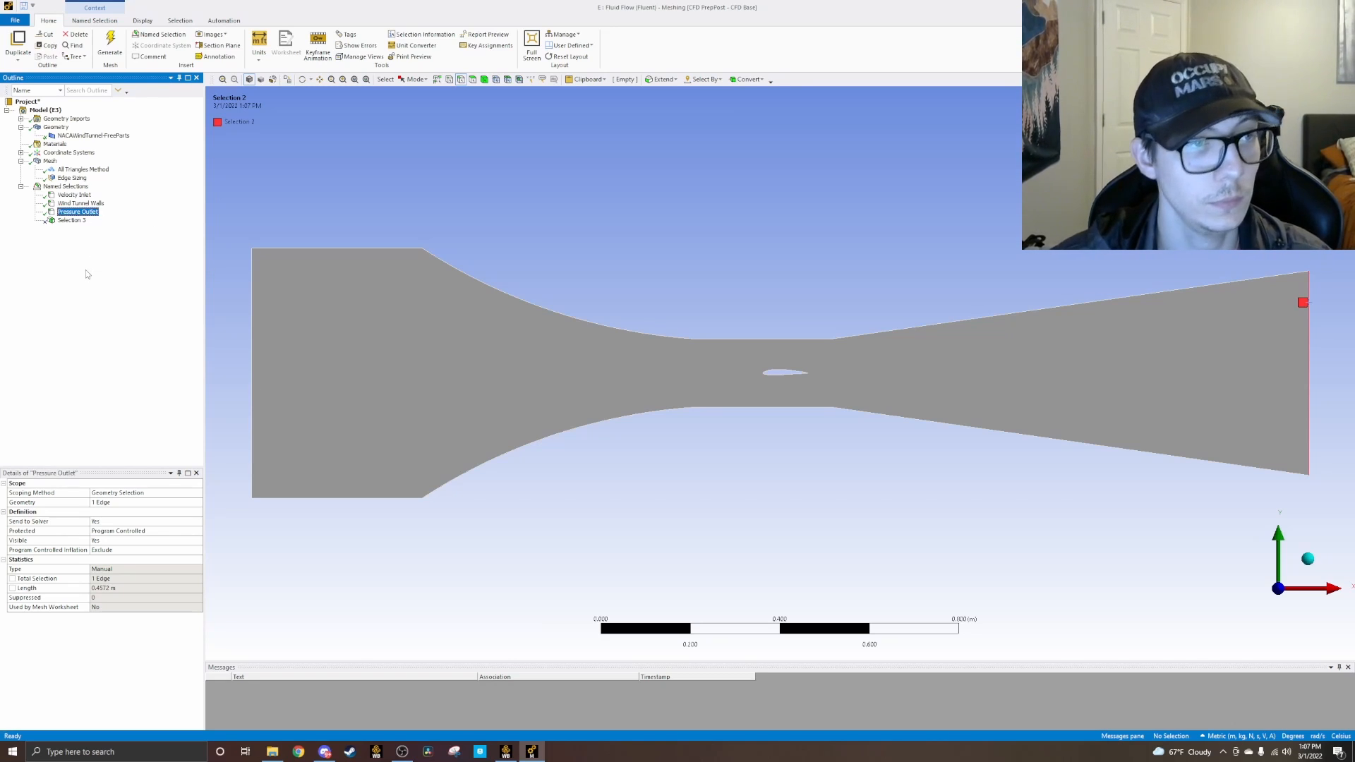
Step: Scope the remaining unscoped named selection, Selection 3, to the wind tunnel's flow-domain face
right_click(71, 221)
mouse_move(83, 227)
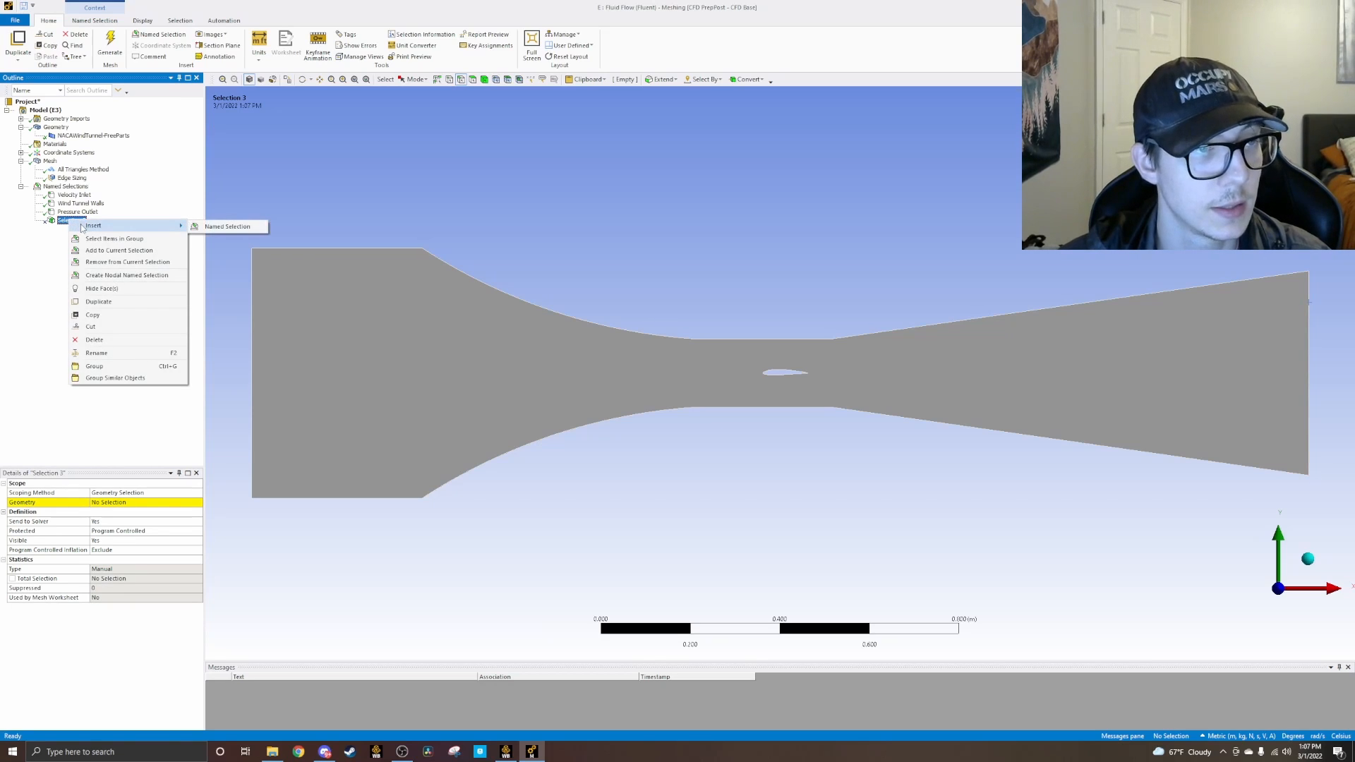
click(23, 258)
click(67, 213)
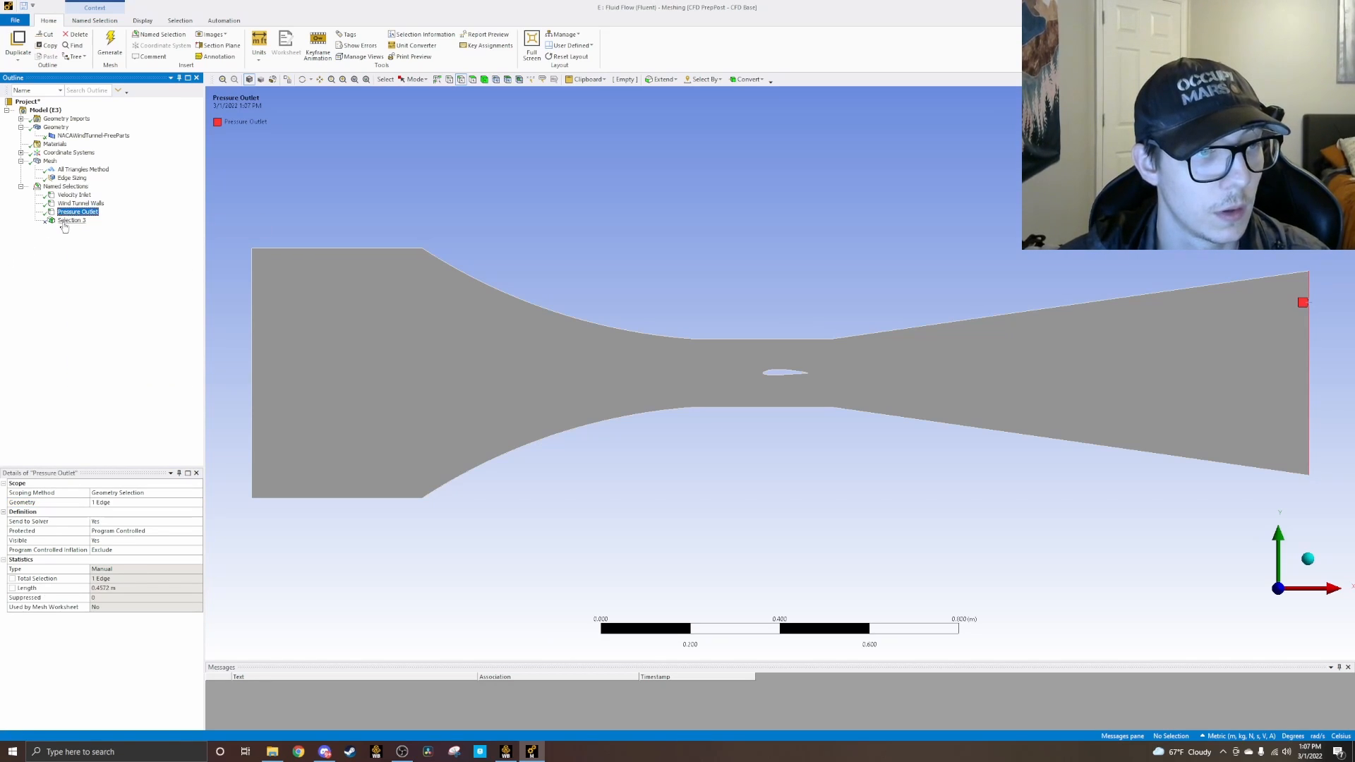
click(66, 222)
click(117, 502)
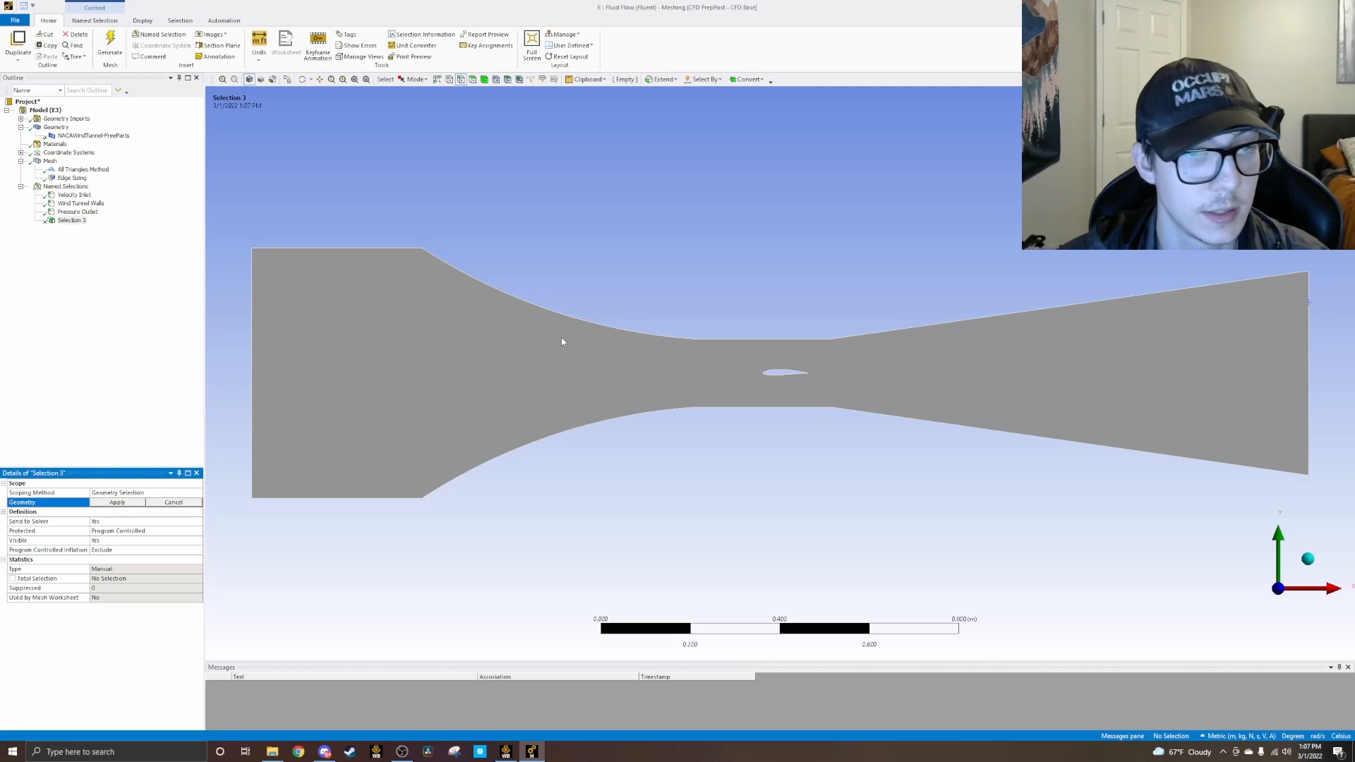
click(473, 79)
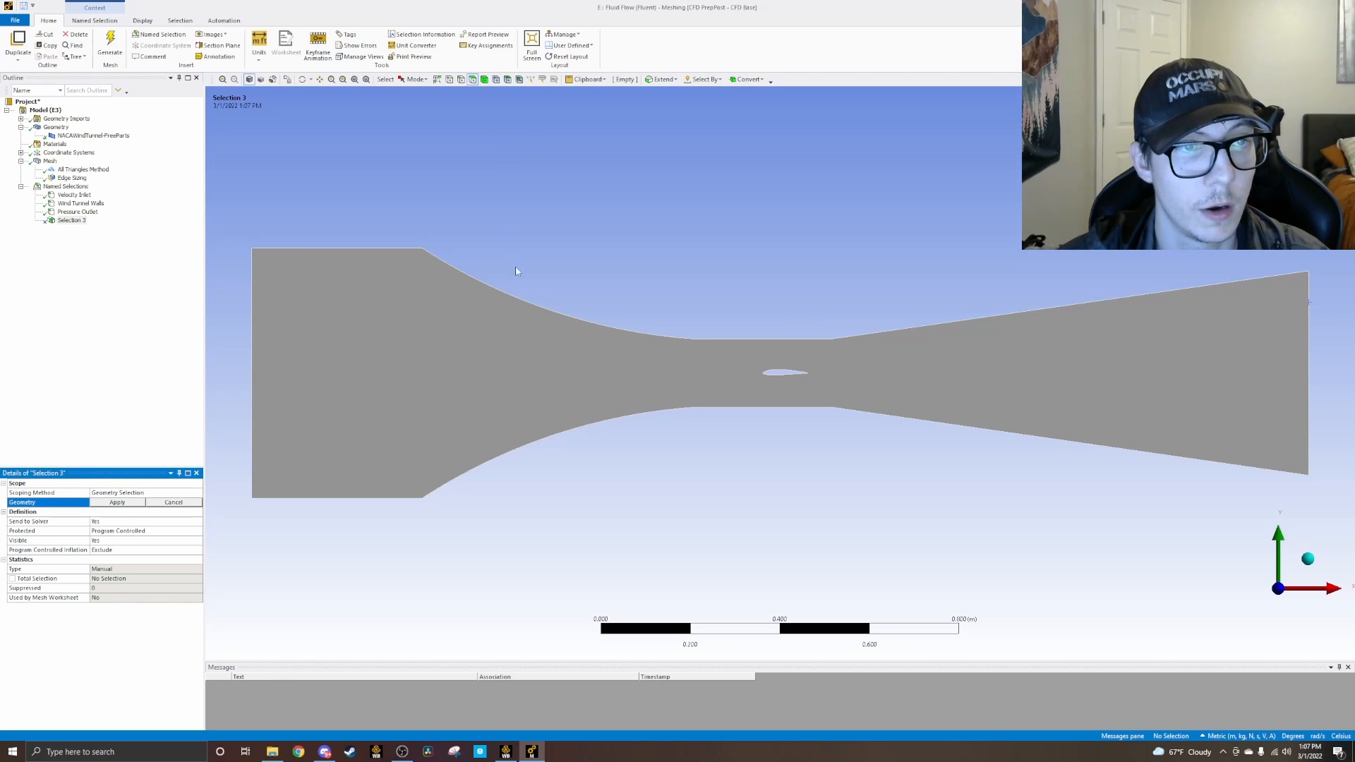
click(483, 382)
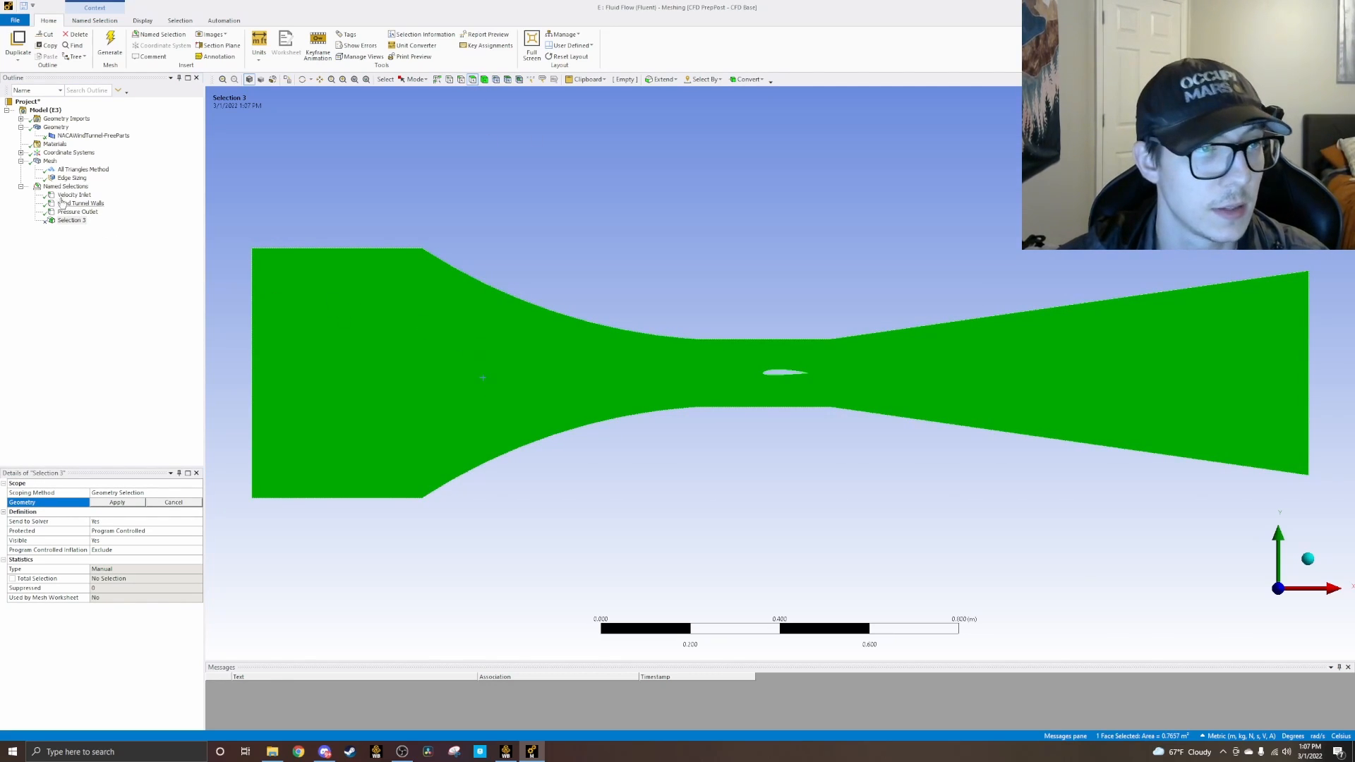
click(132, 495)
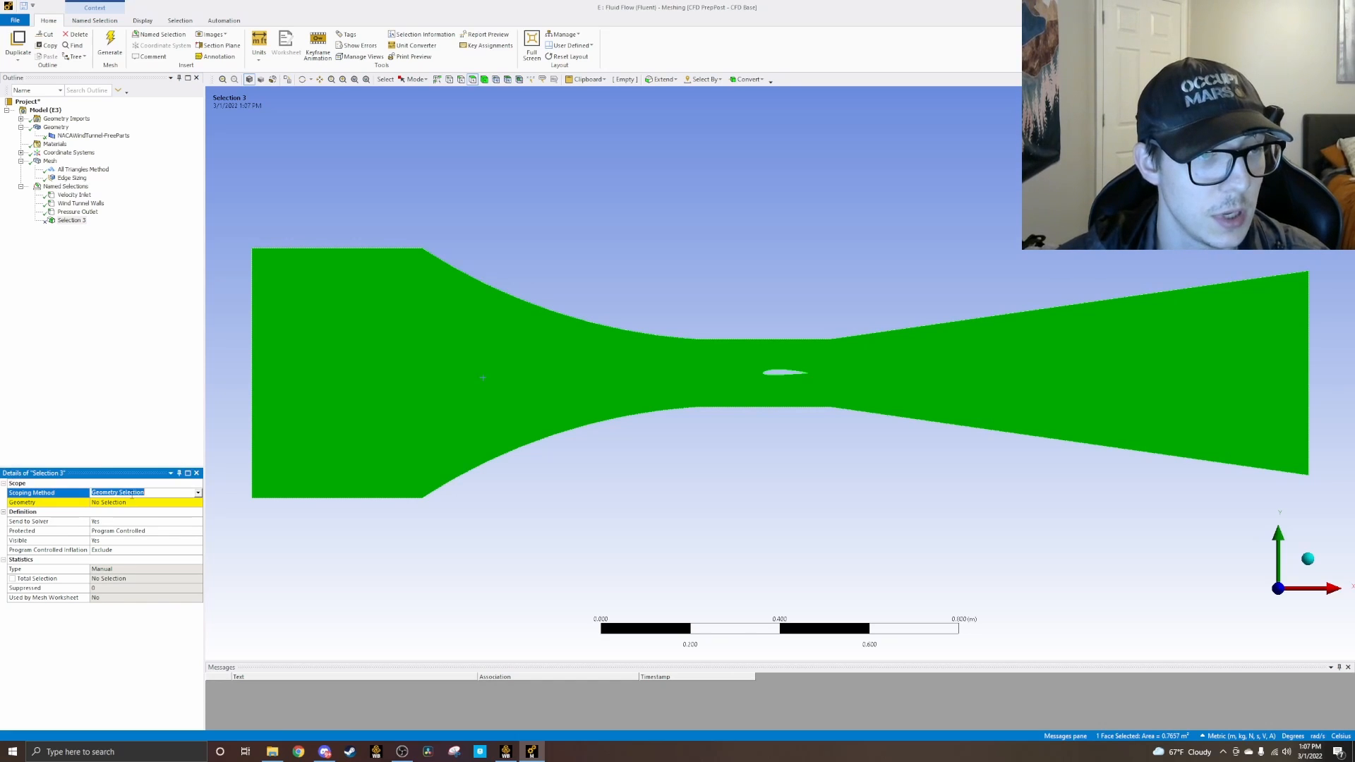
click(137, 503)
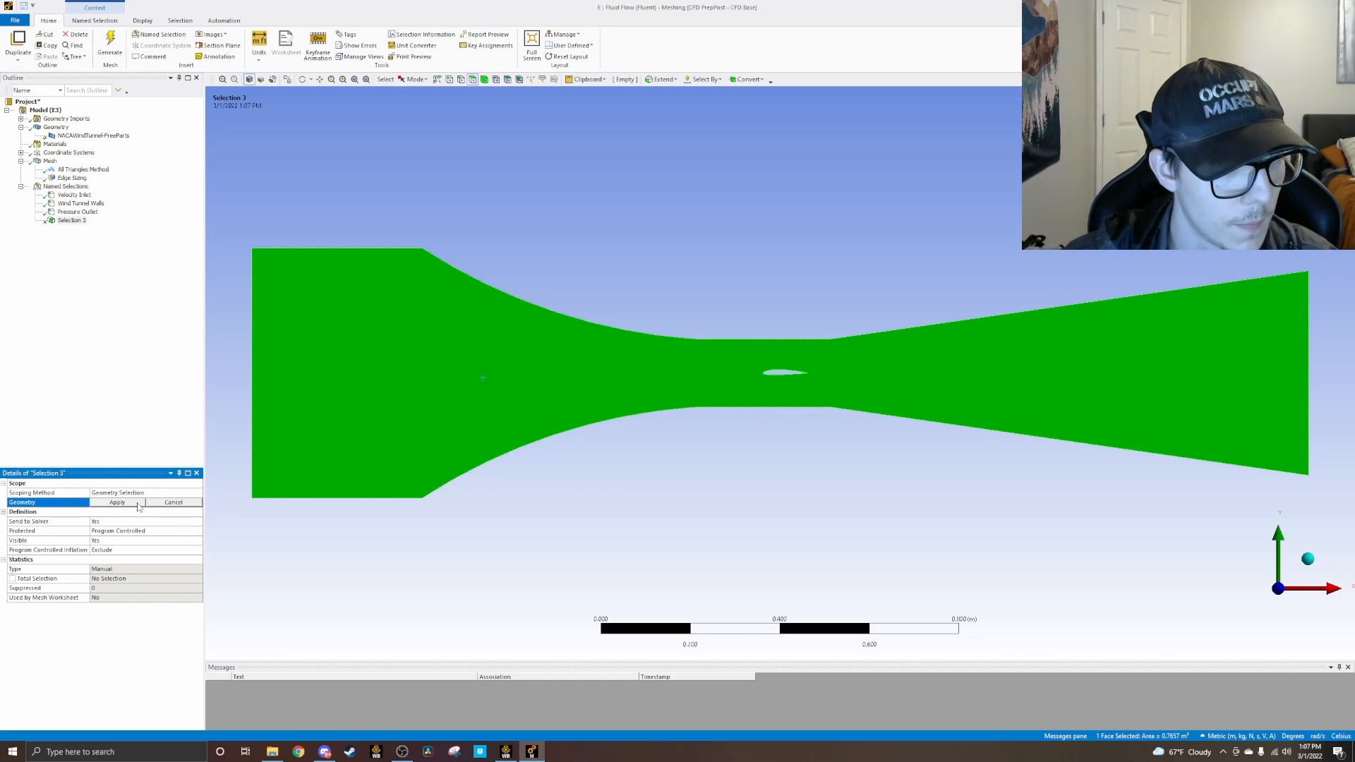
click(137, 502)
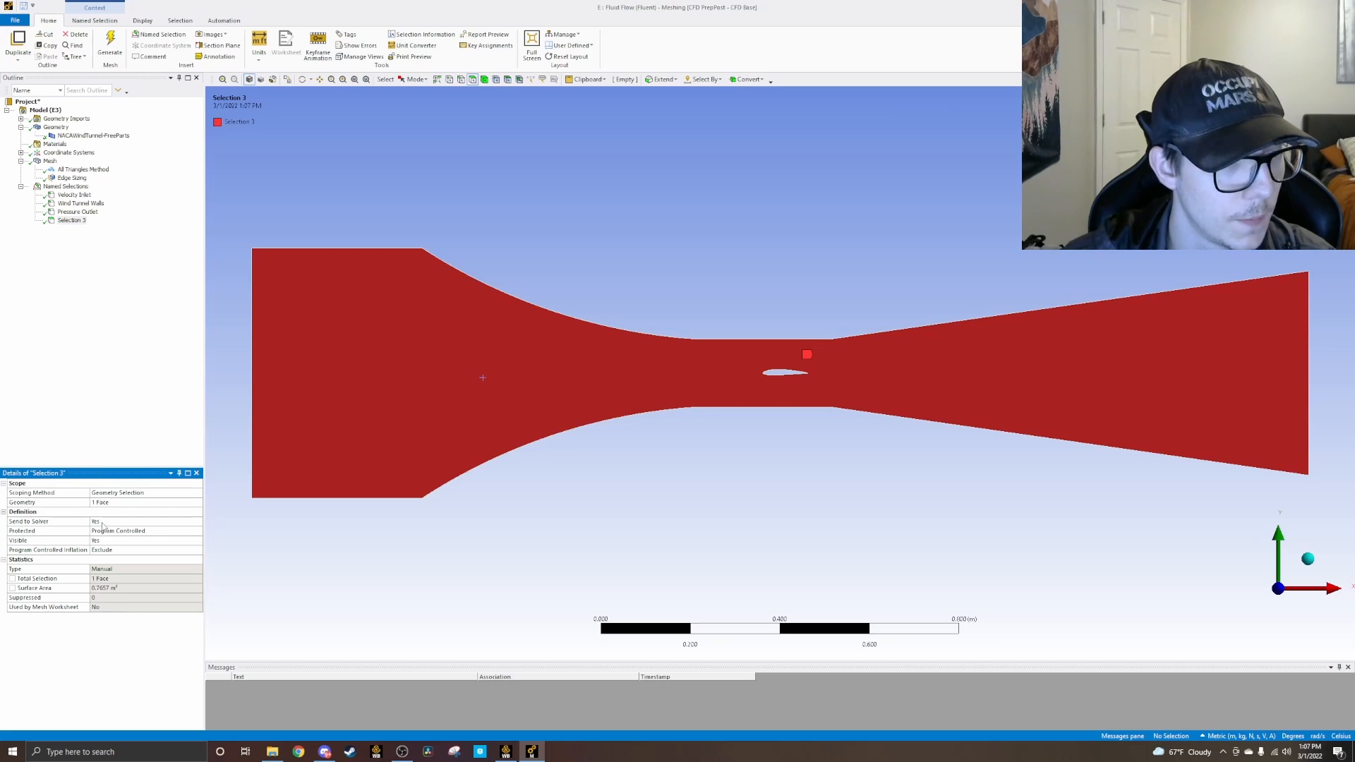
Step: Rename the named selection holding the flow-domain face as Wind Tunnel Interior
click(74, 222)
right_click(76, 225)
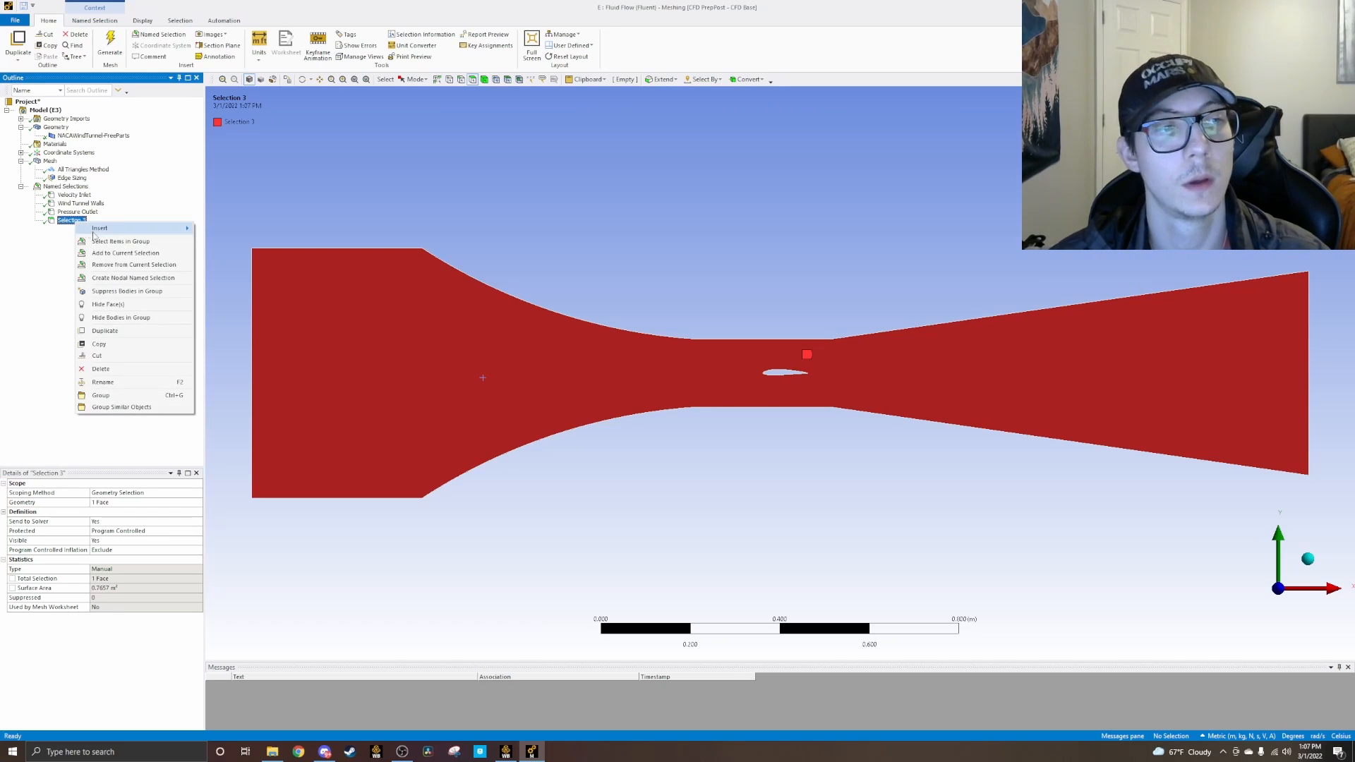
click(104, 384)
text(Wind Tunnel)
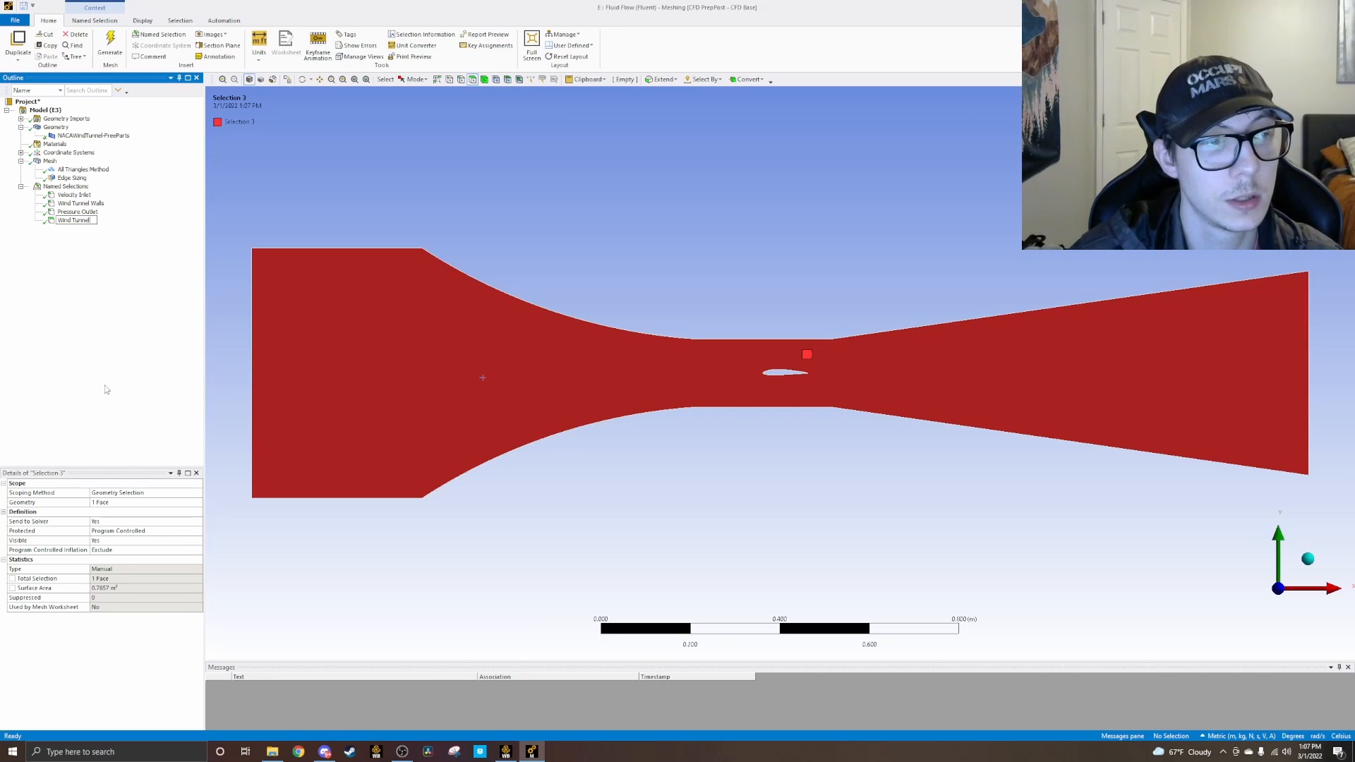
text( Interior)
key(Return)
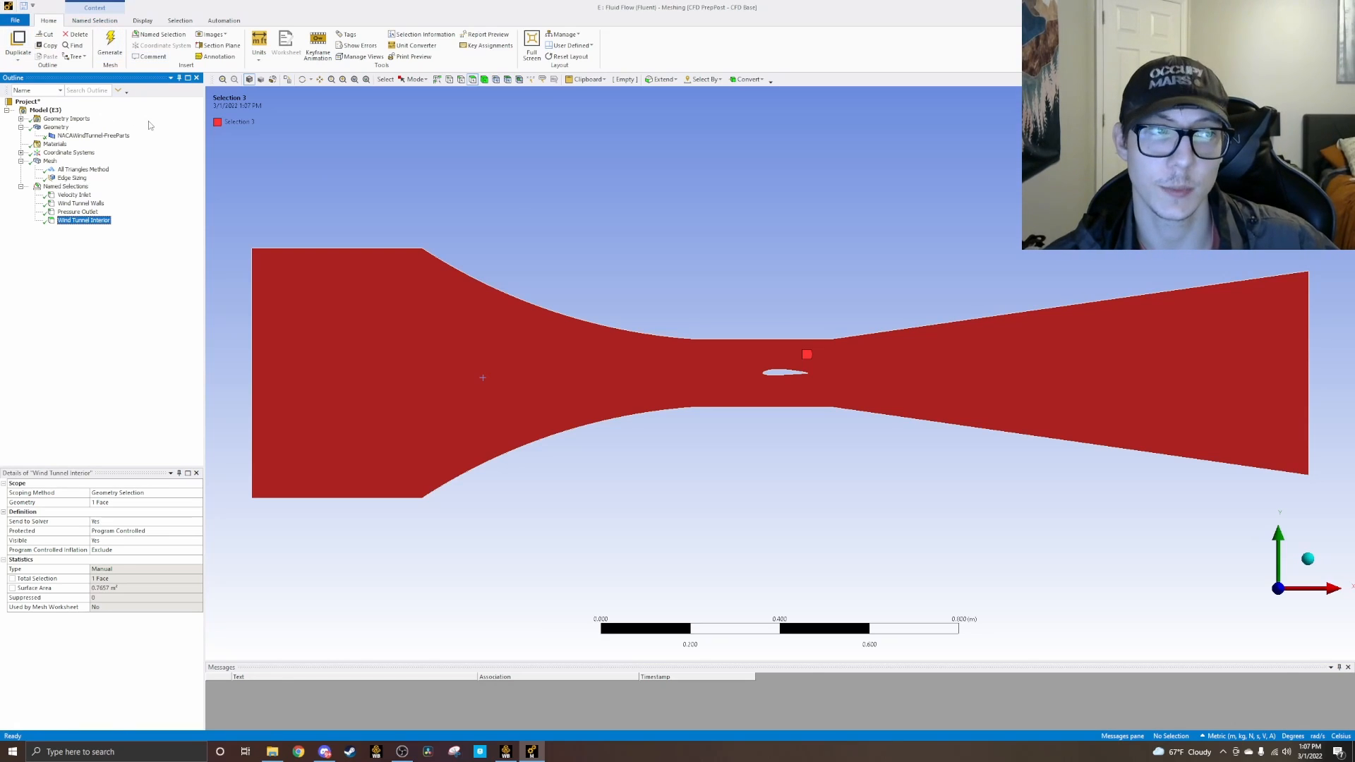
Step: Save the meshing project, switch to Workbench and update the Mesh component of Fluent system E
click(24, 8)
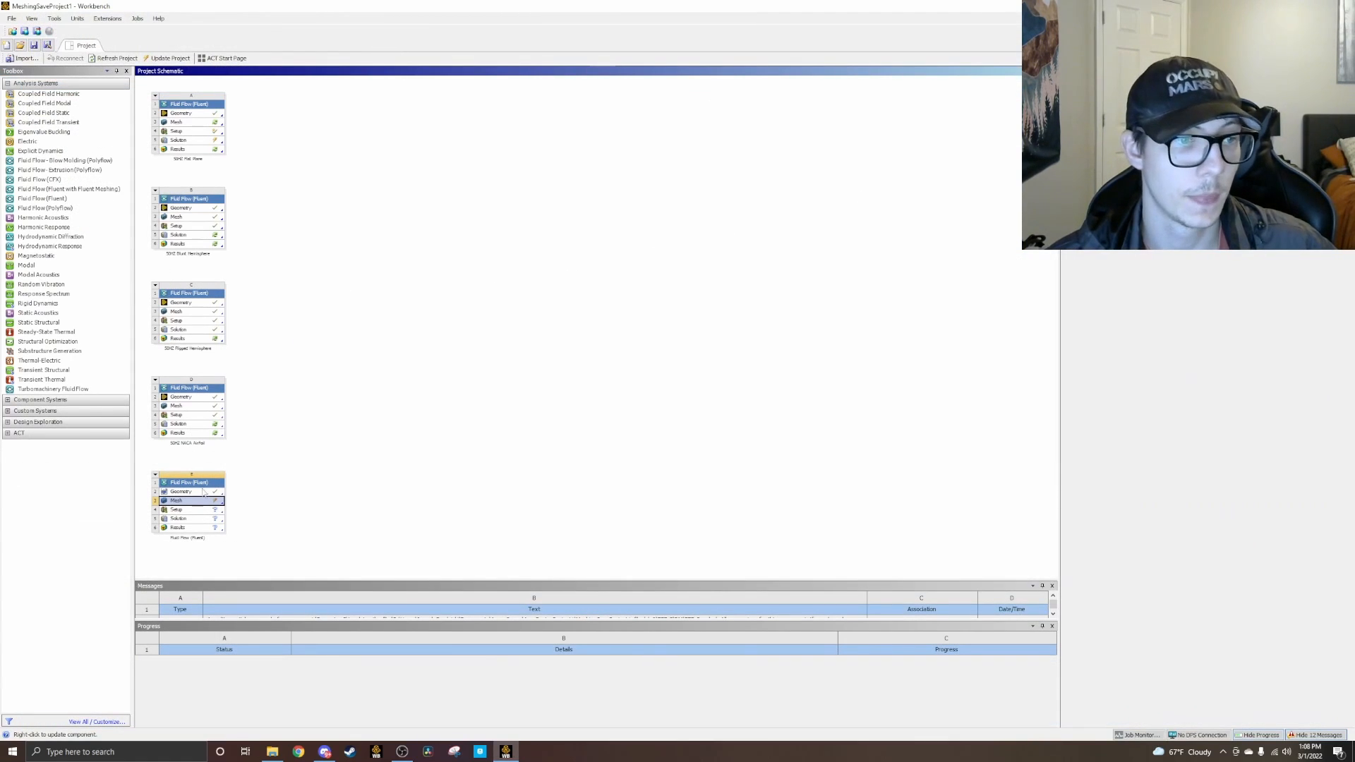
right_click(201, 505)
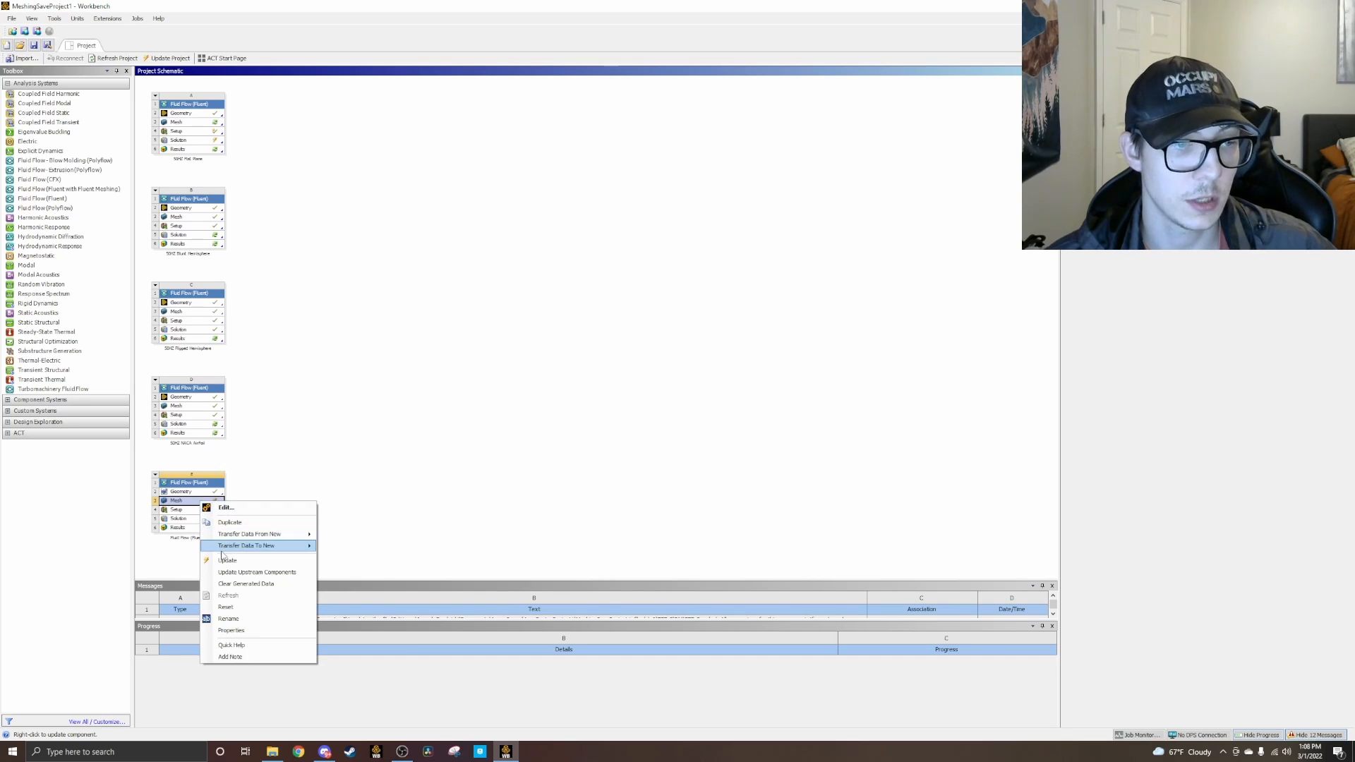
click(232, 562)
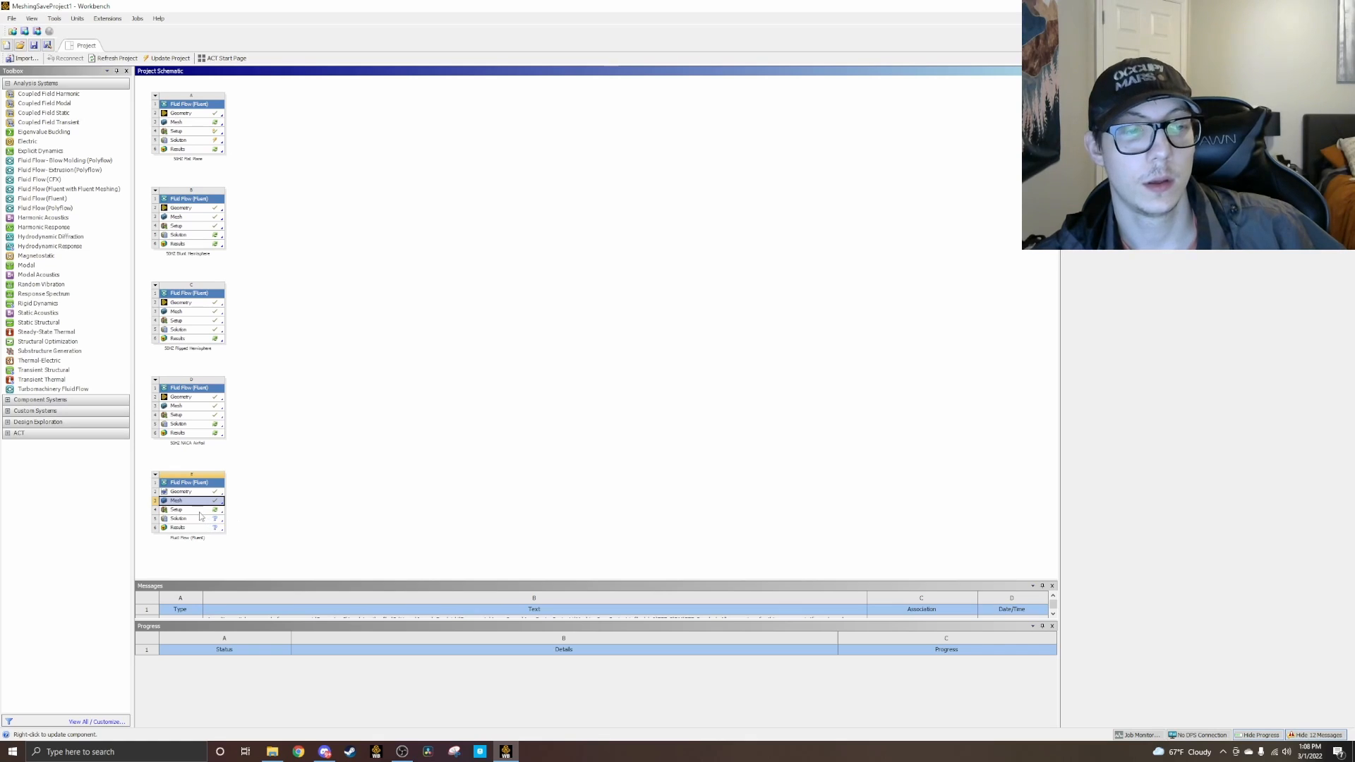
Step: Open the Setup of system E in Fluent with double precision and 4 solver processes, dismissing the startup notice
right_click(195, 510)
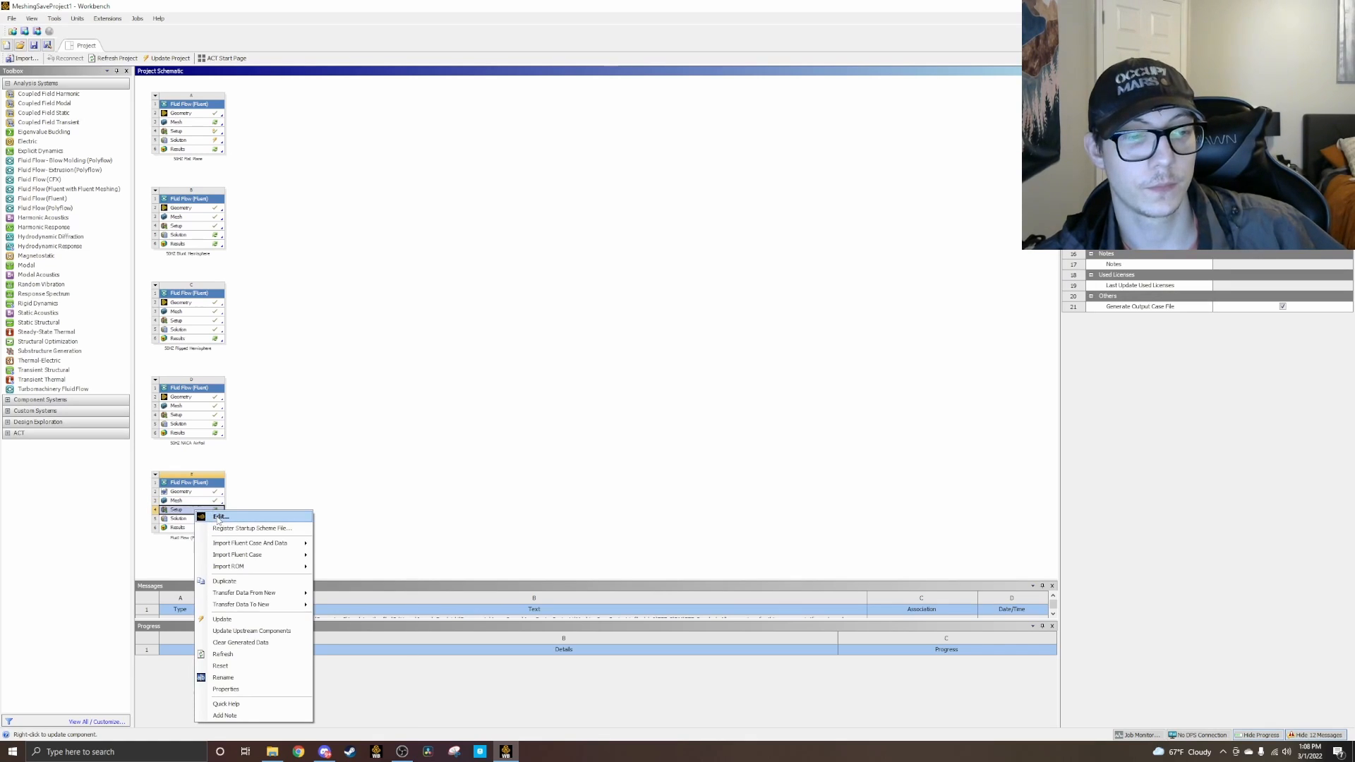
click(218, 518)
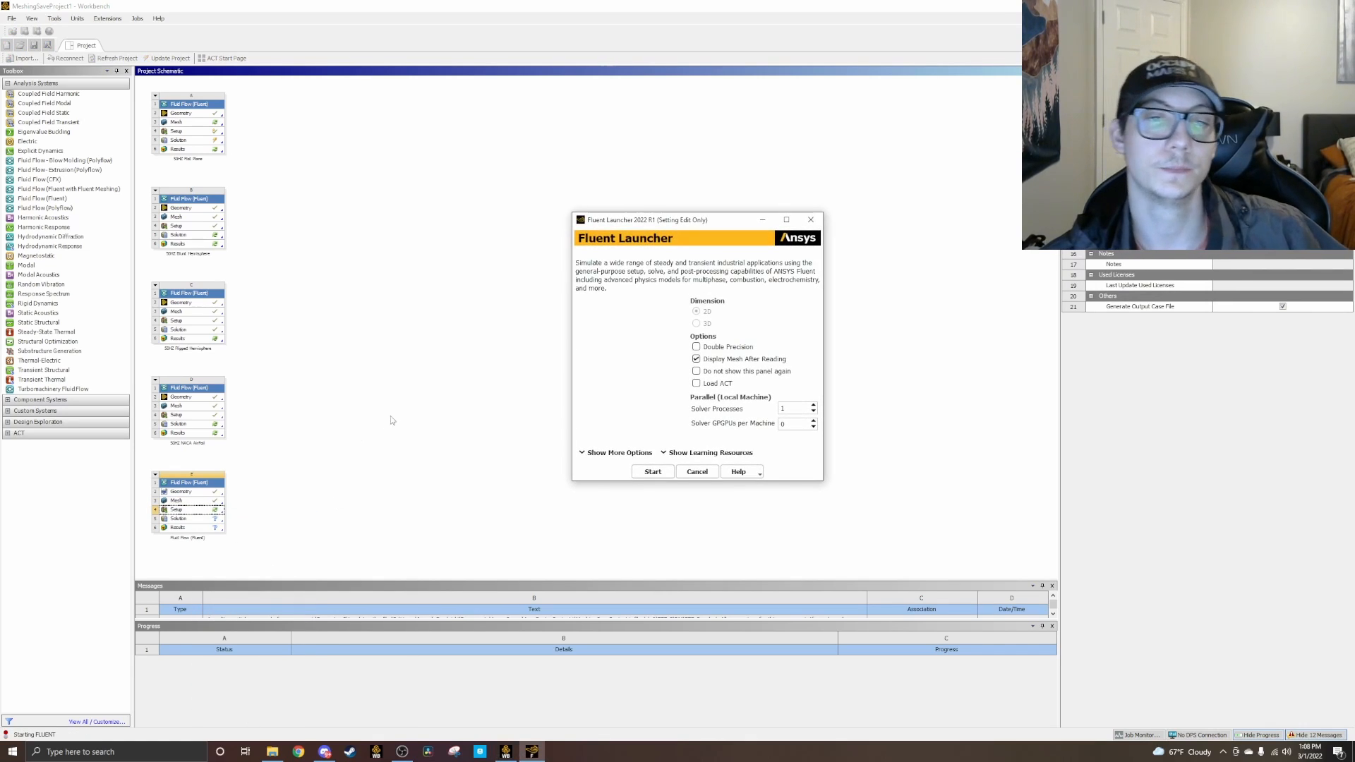
click(697, 348)
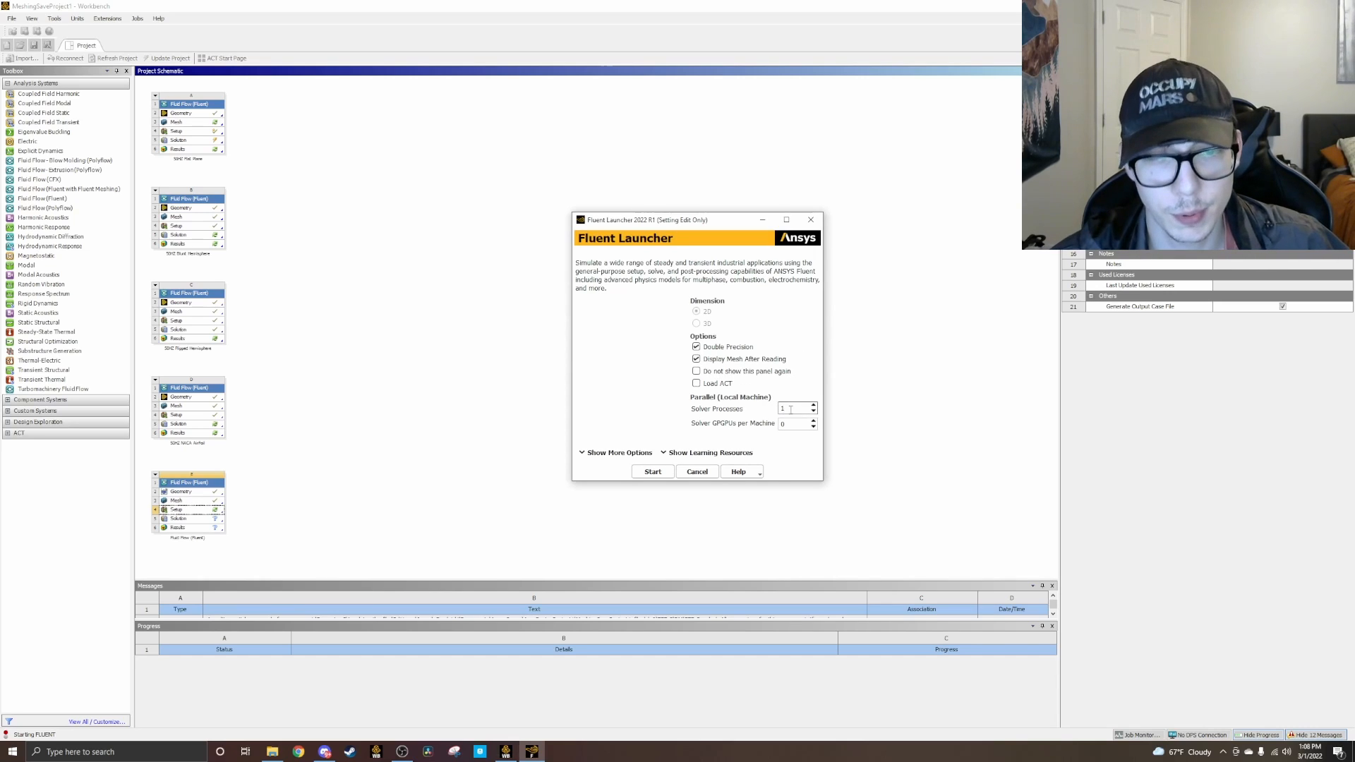
click(814, 407)
click(814, 406)
click(814, 407)
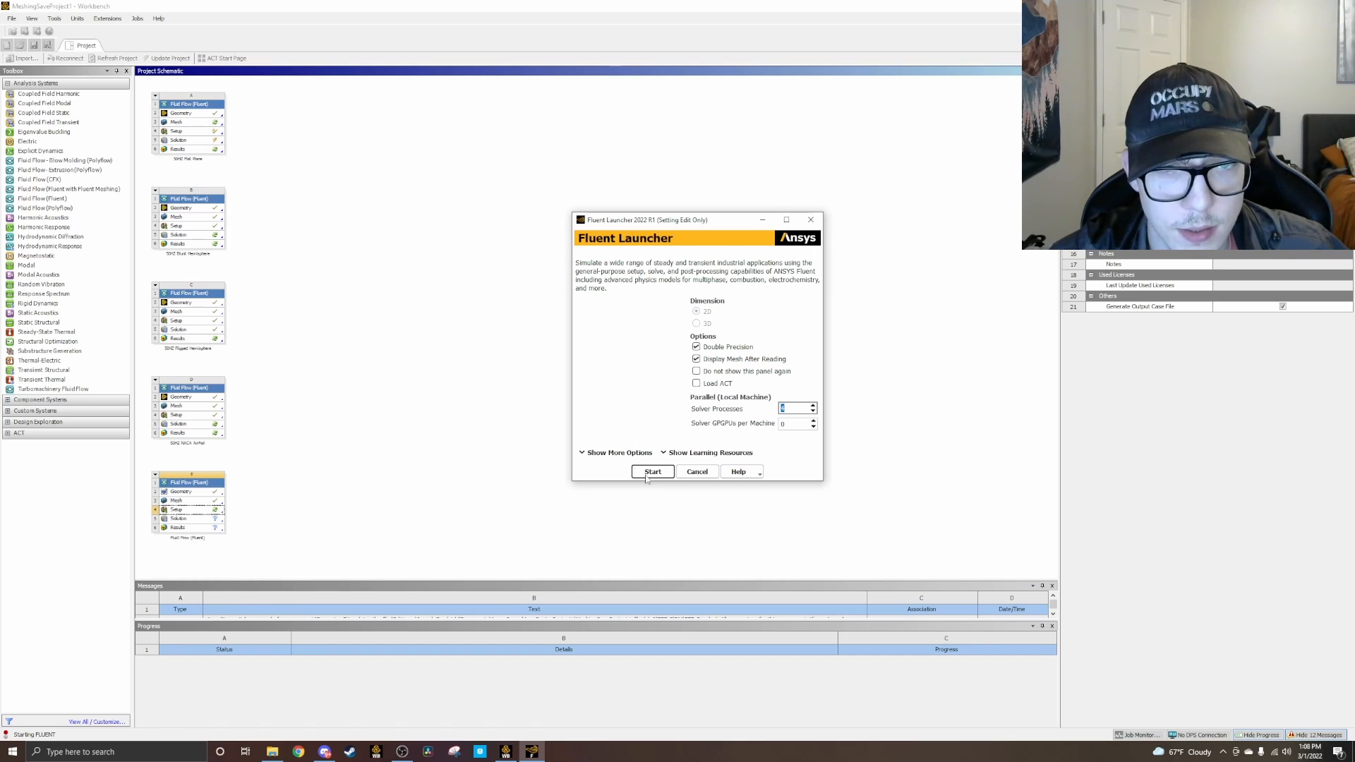
click(652, 472)
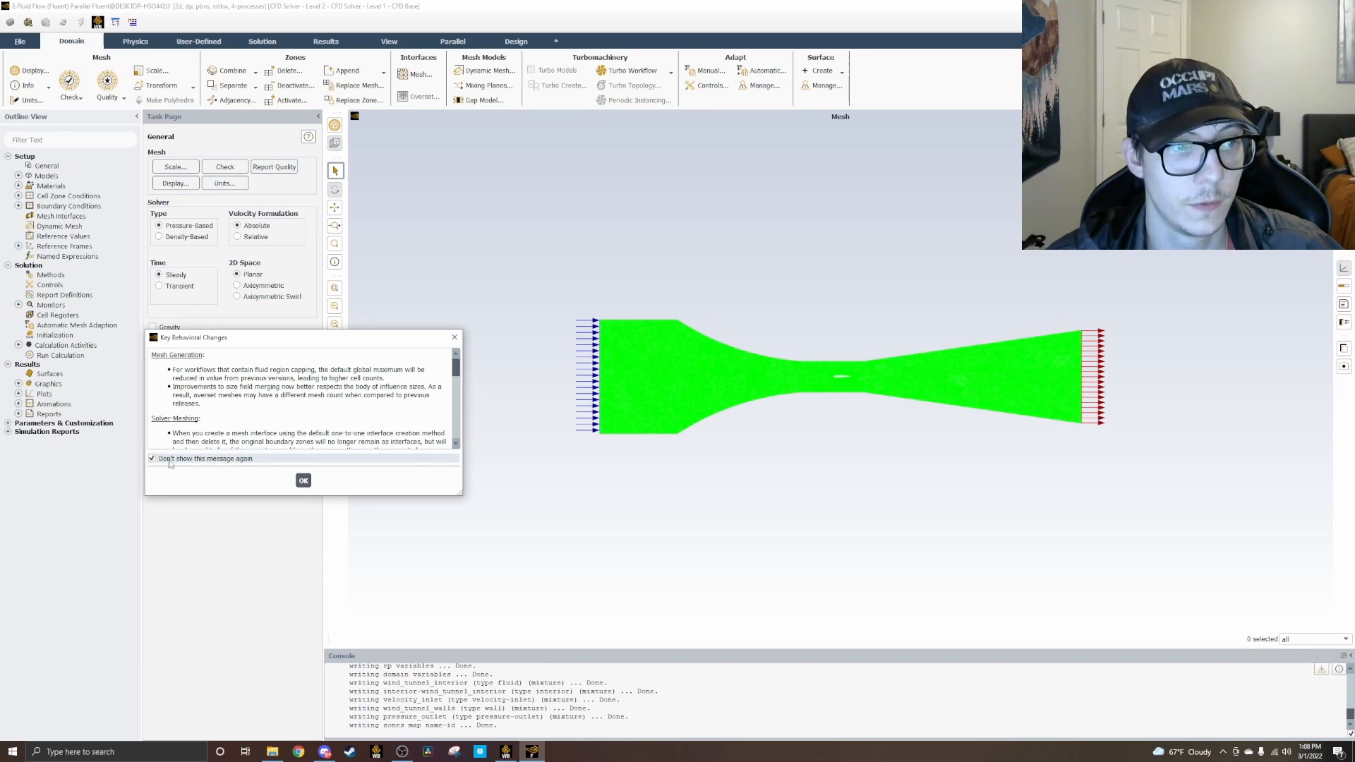
click(303, 481)
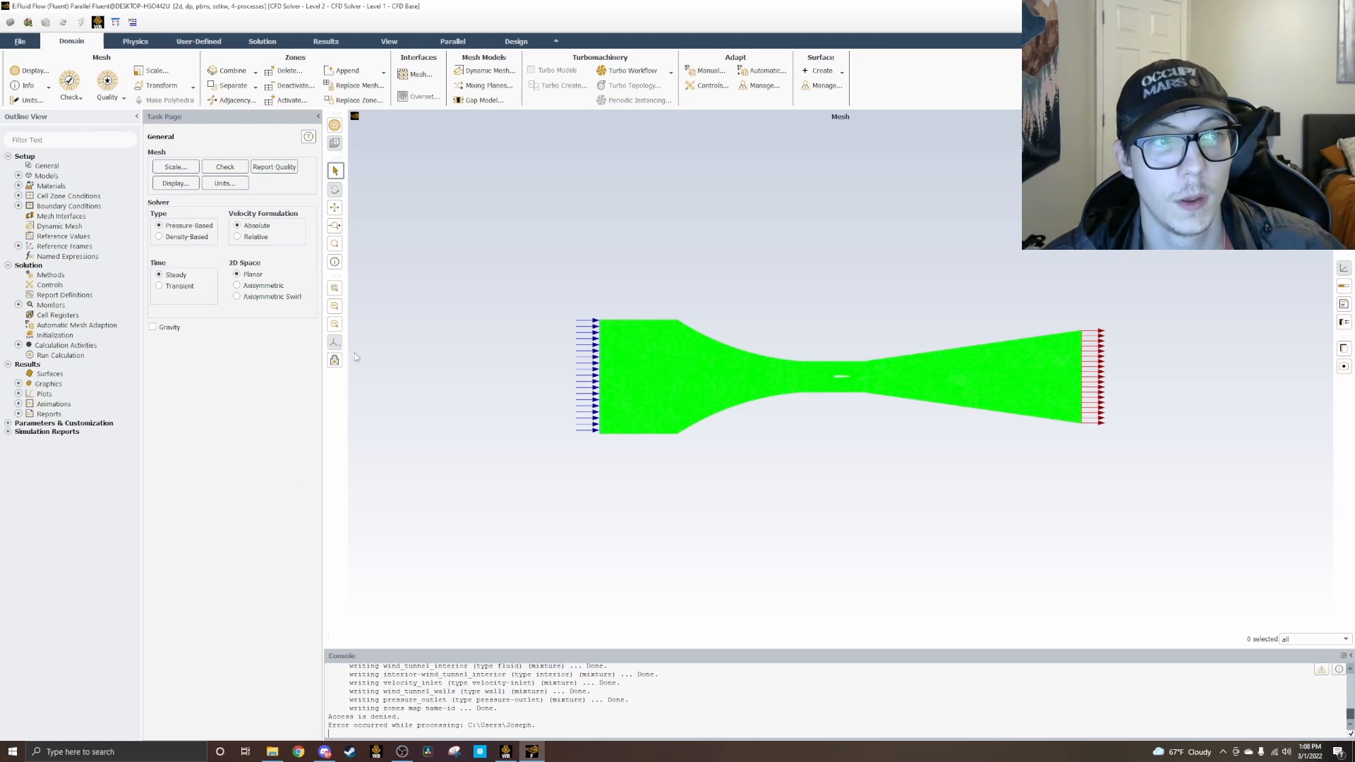
Step: Enable the energy equation in the physics models
click(19, 176)
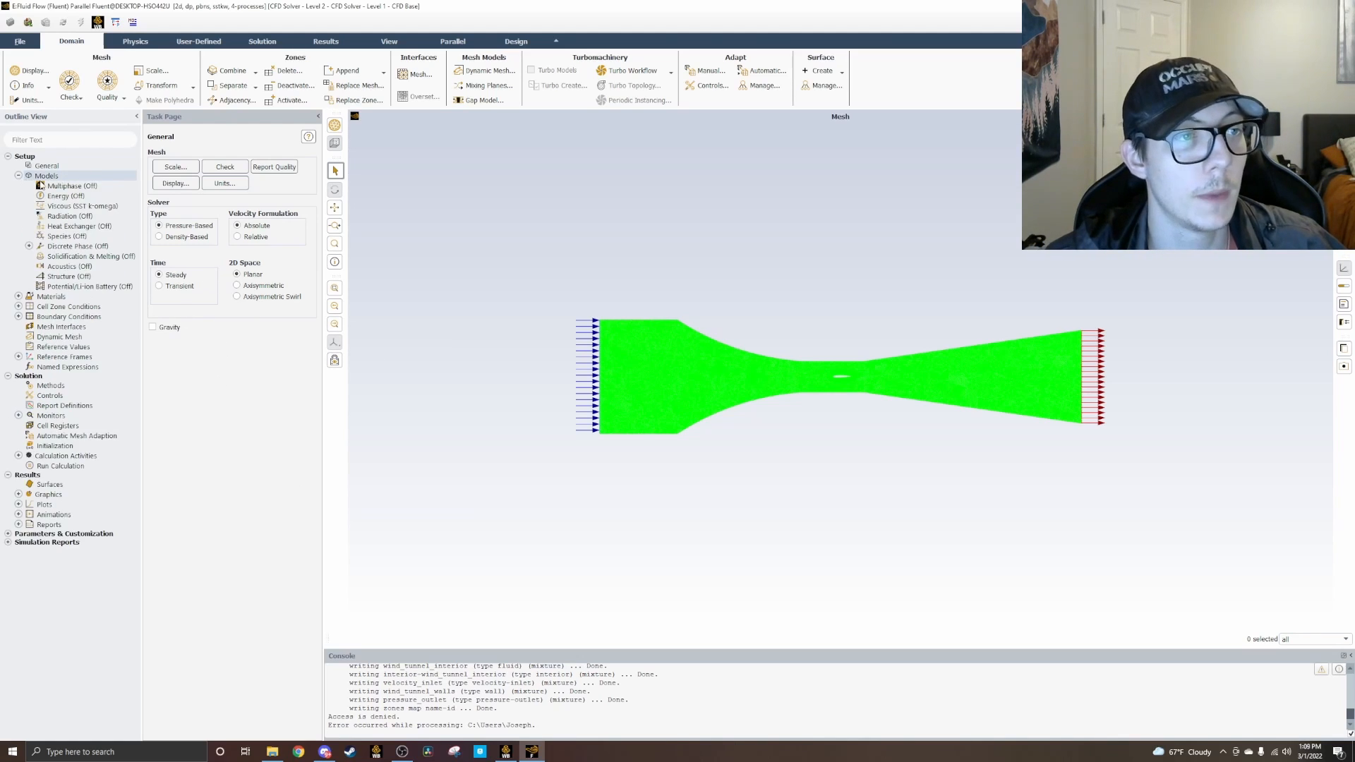
double_click(54, 198)
click(157, 365)
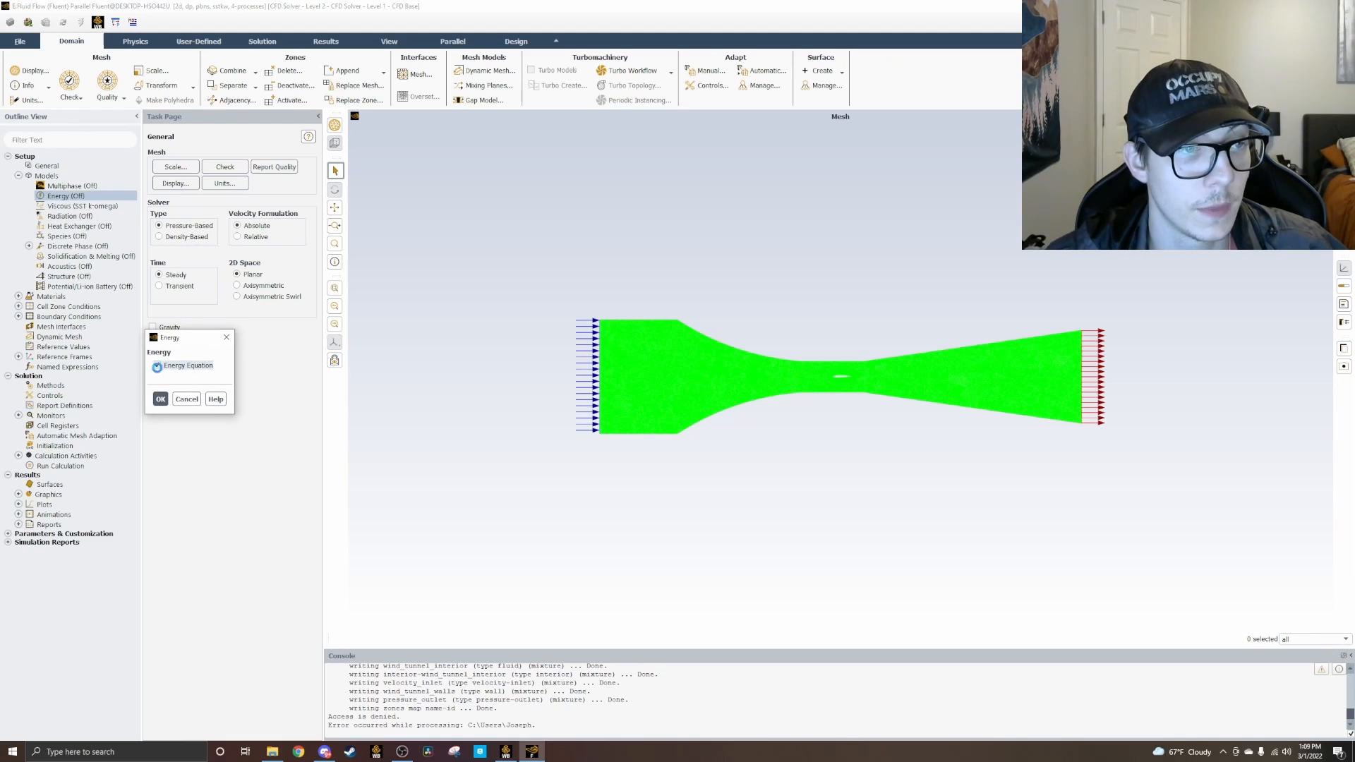
click(161, 399)
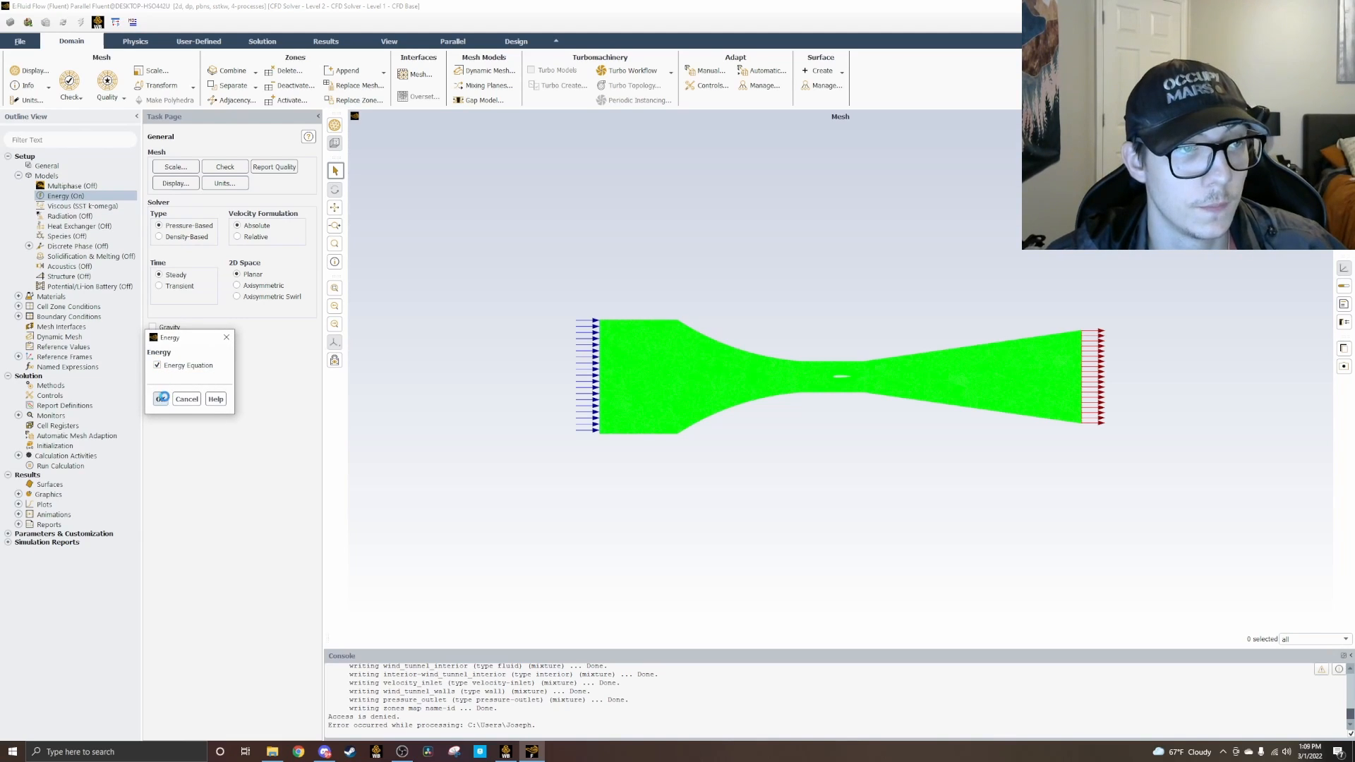
Step: Set the viscous model to standard k-epsilon with Enhanced Wall Treatment, including pressure gradient and thermal effects
click(65, 207)
double_click(66, 210)
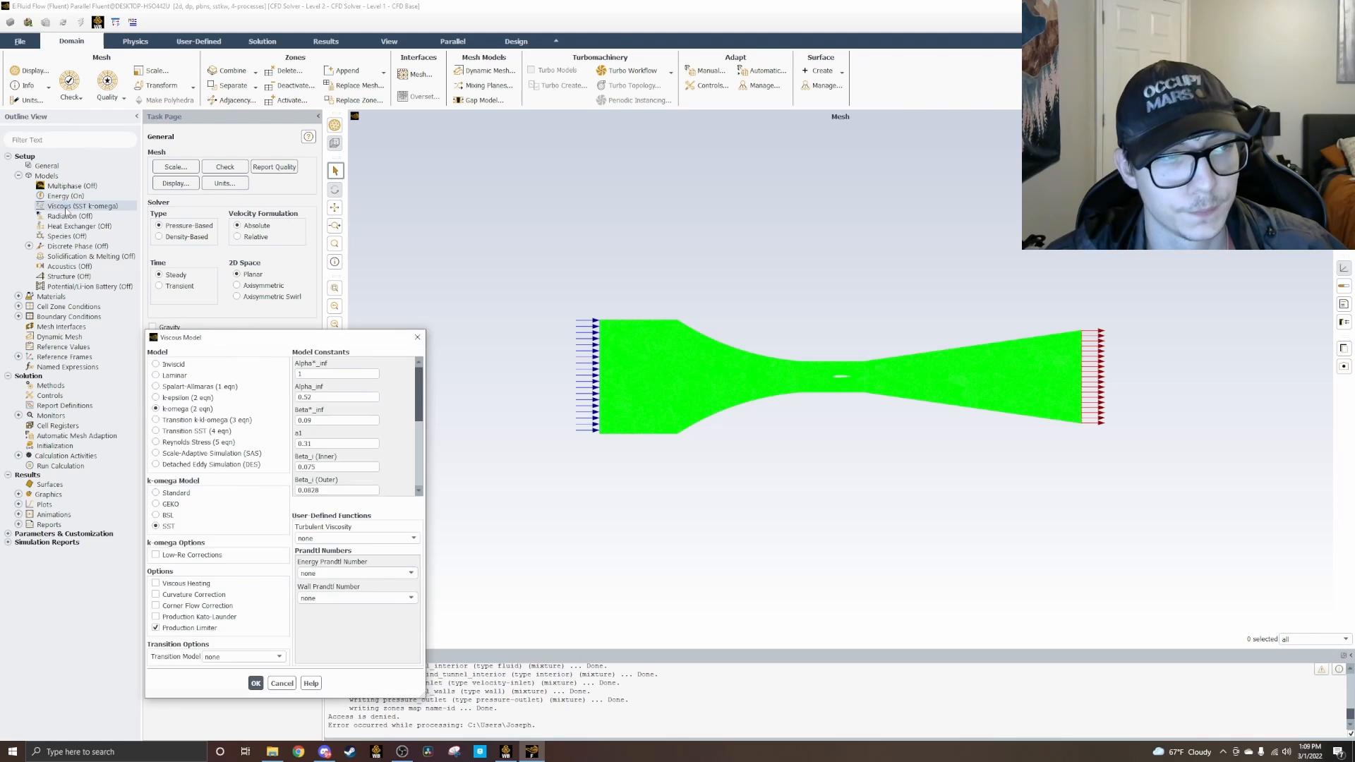
drag(250, 344, 675, 201)
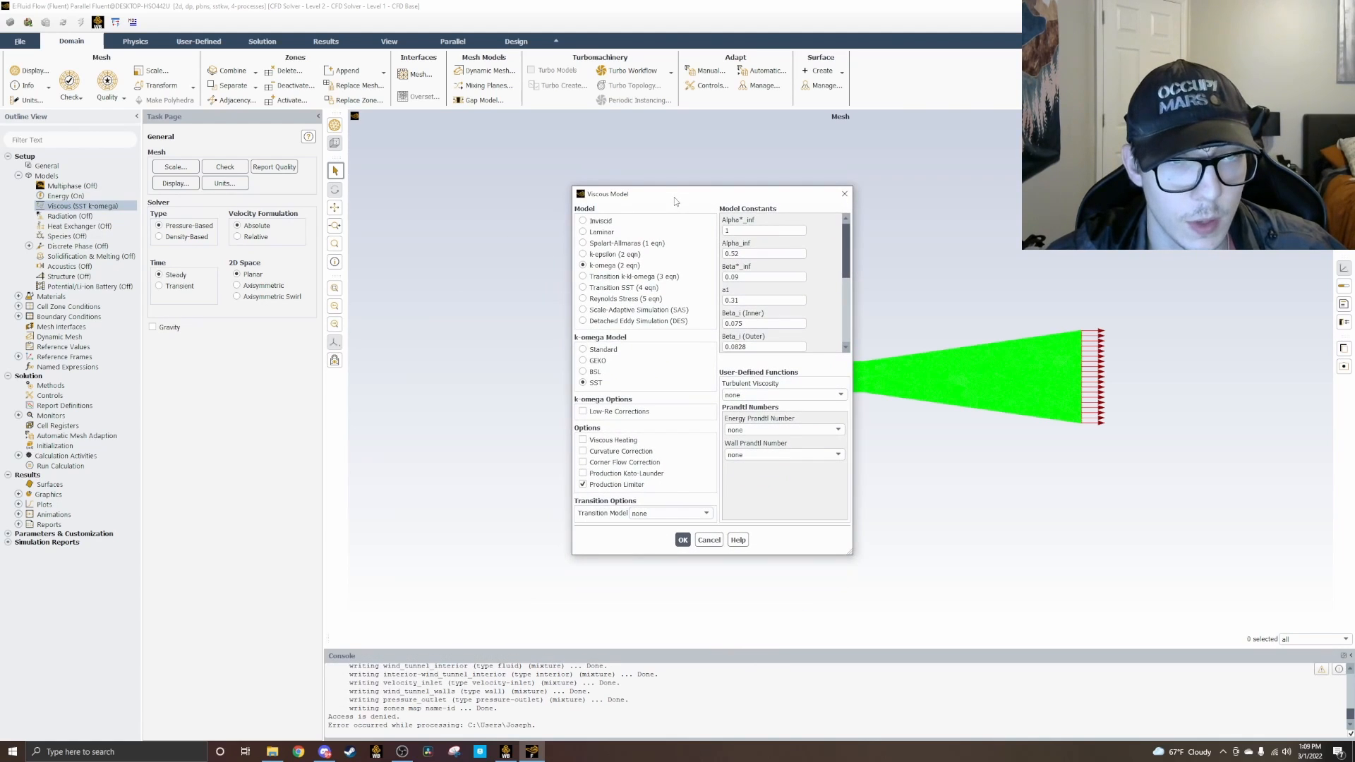
click(584, 256)
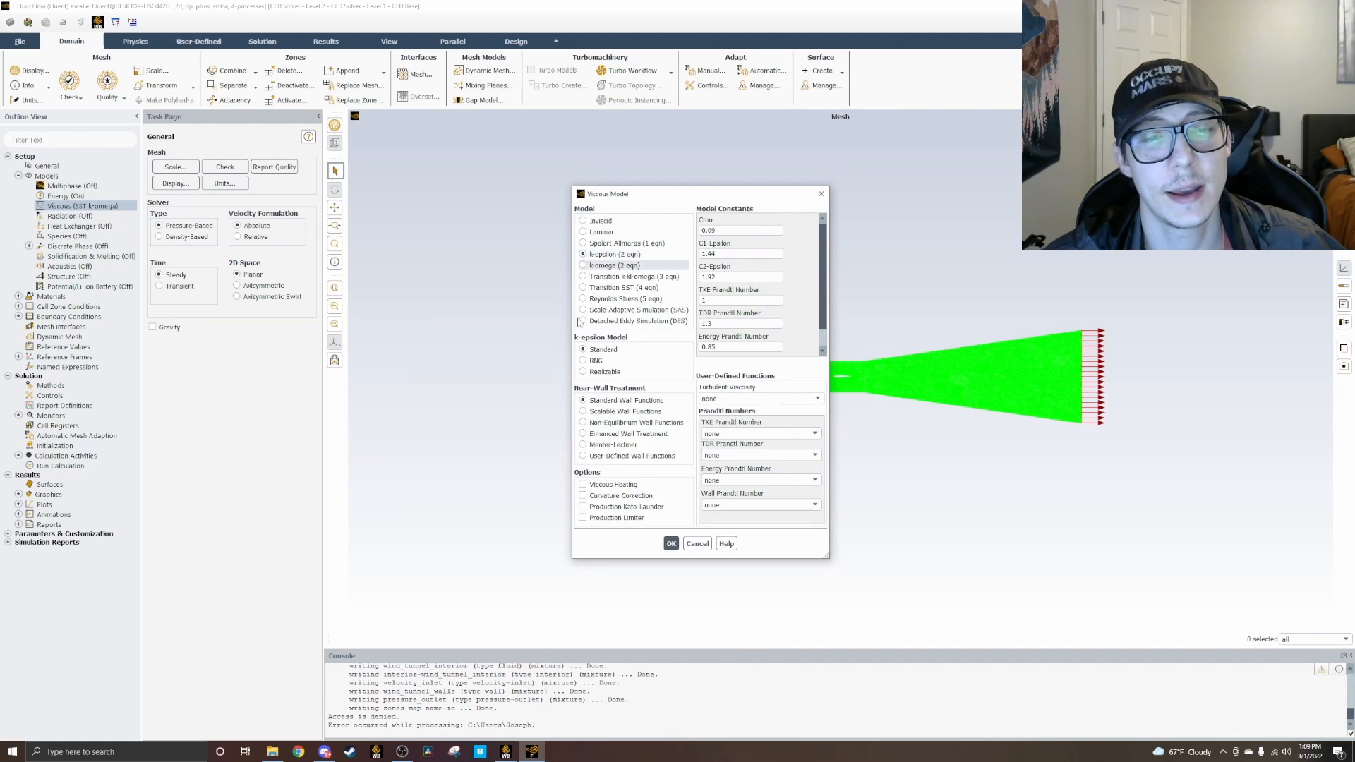
click(584, 434)
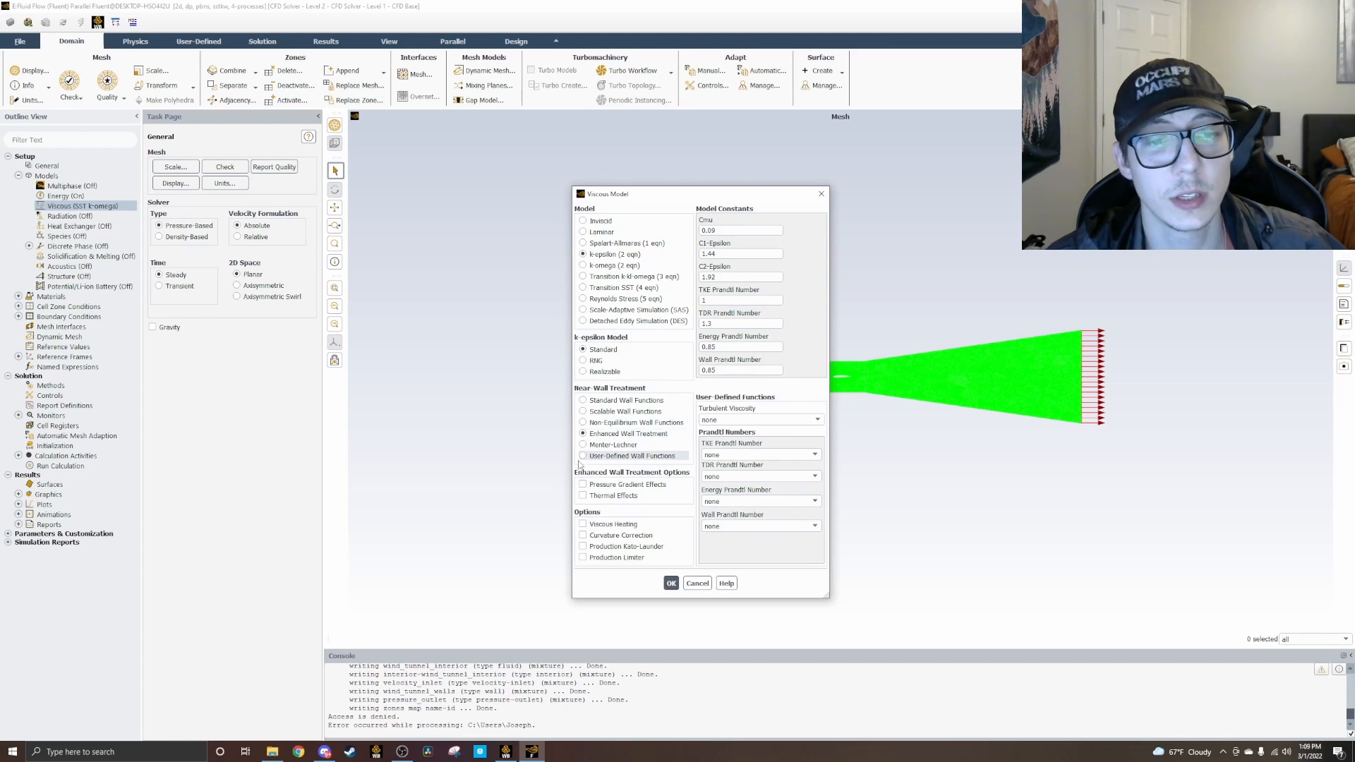
click(583, 496)
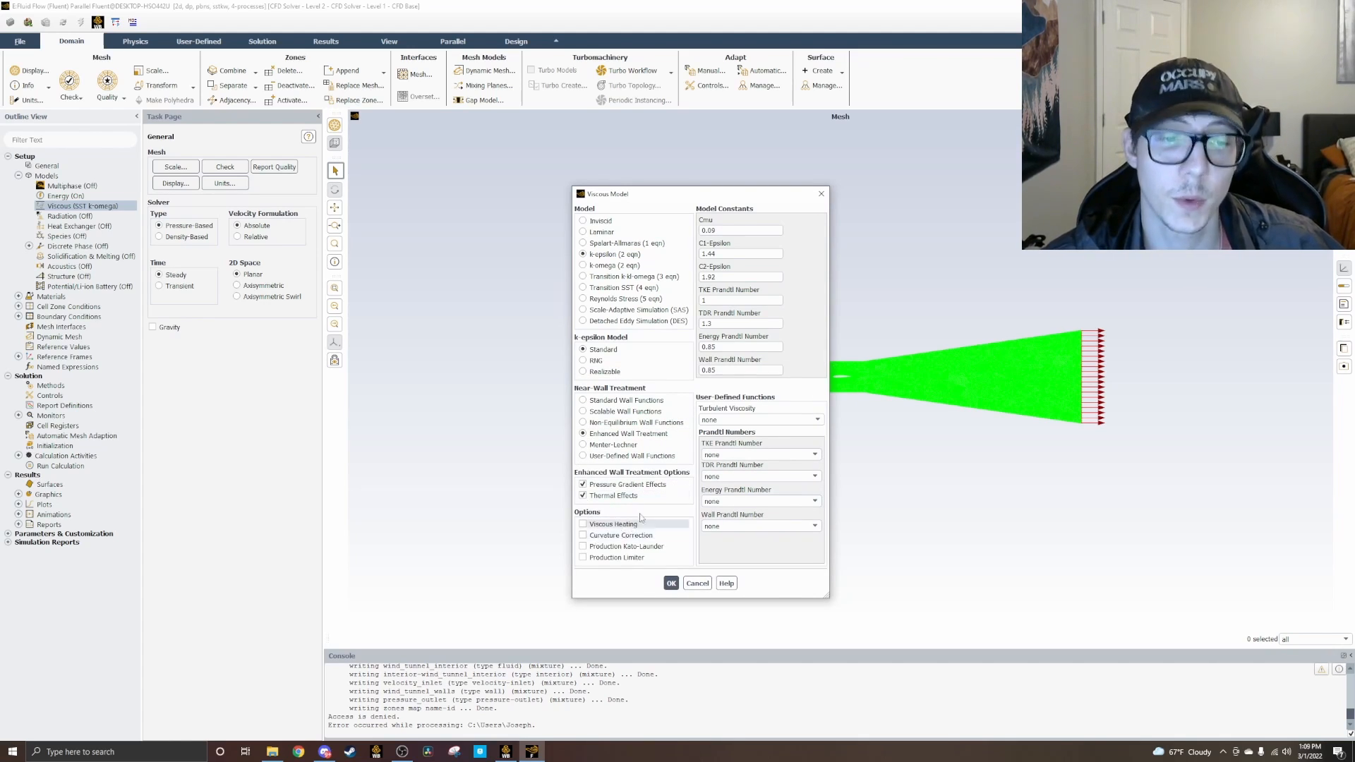
click(671, 584)
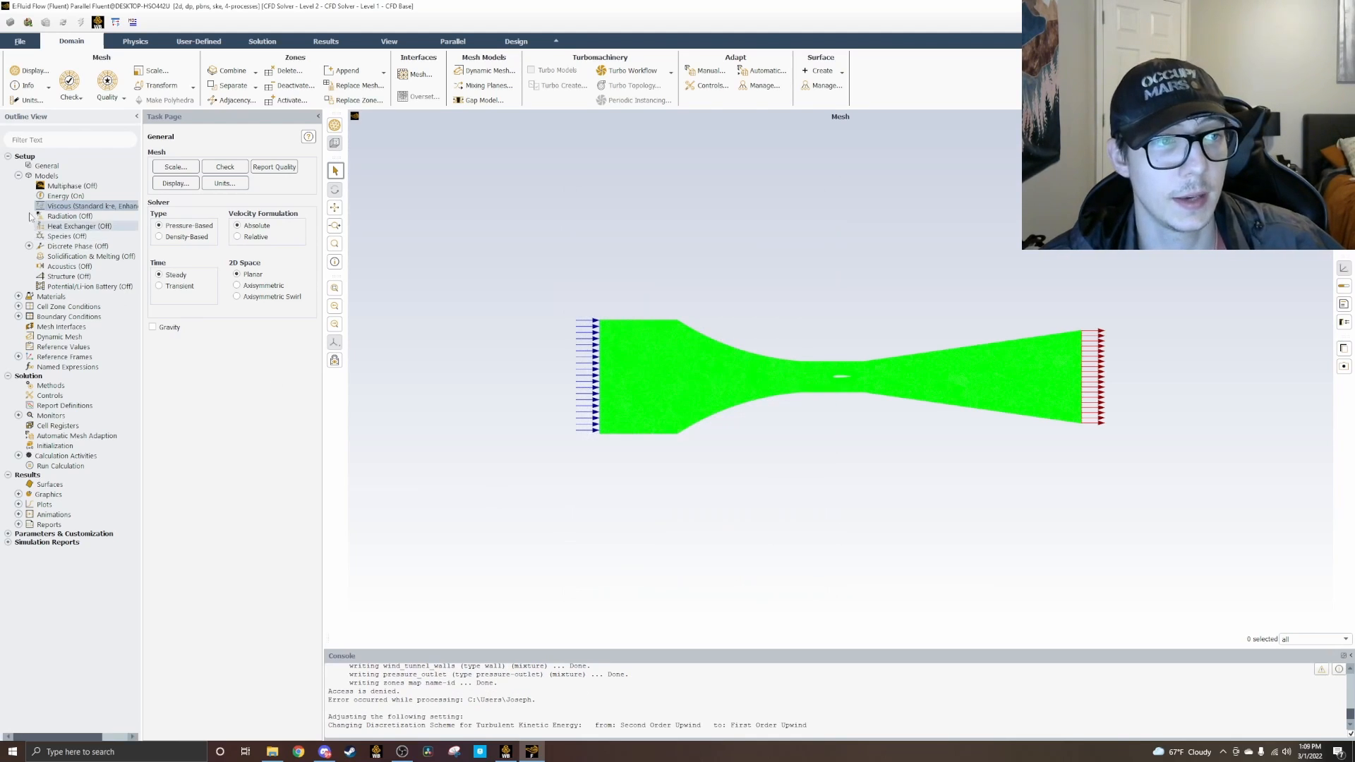
Step: Review the material properties of the fluid air and the fluid zone listed in the cell zone conditions
click(19, 176)
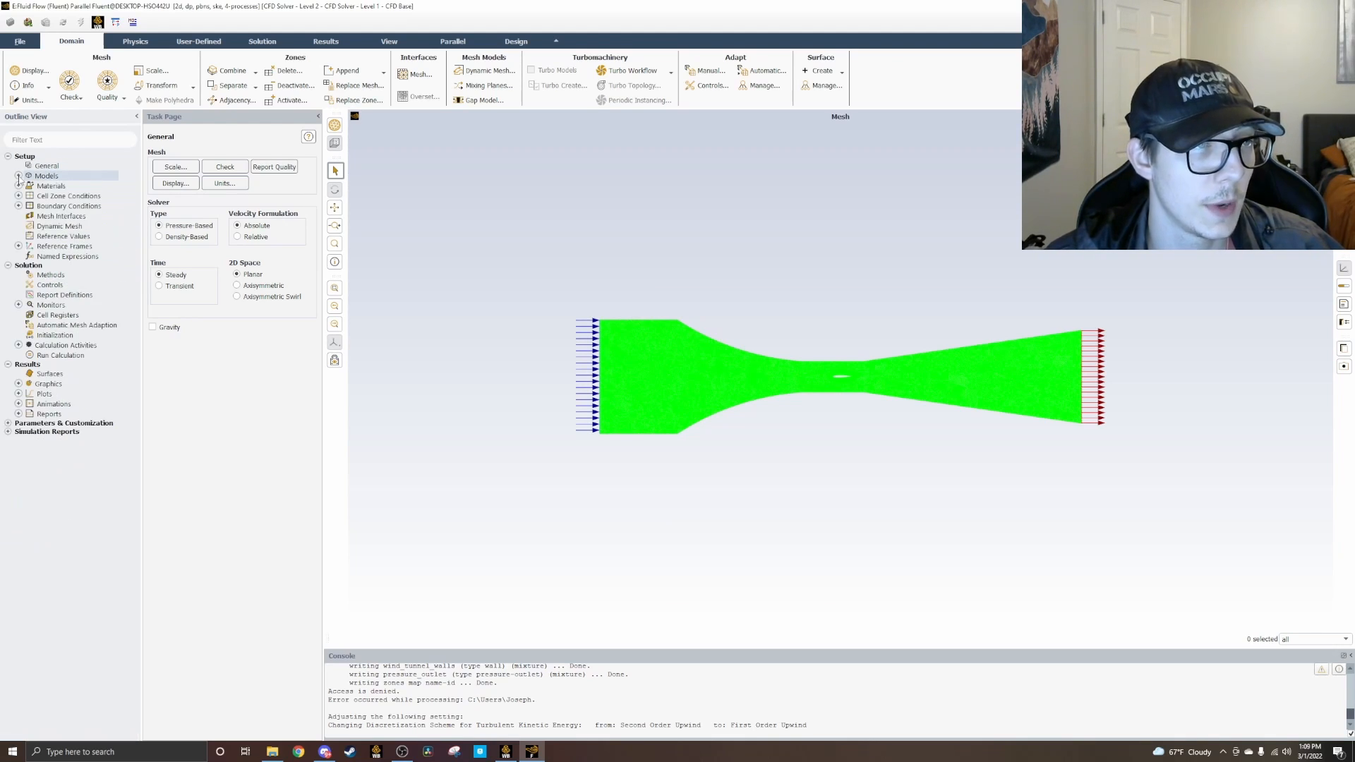
click(19, 185)
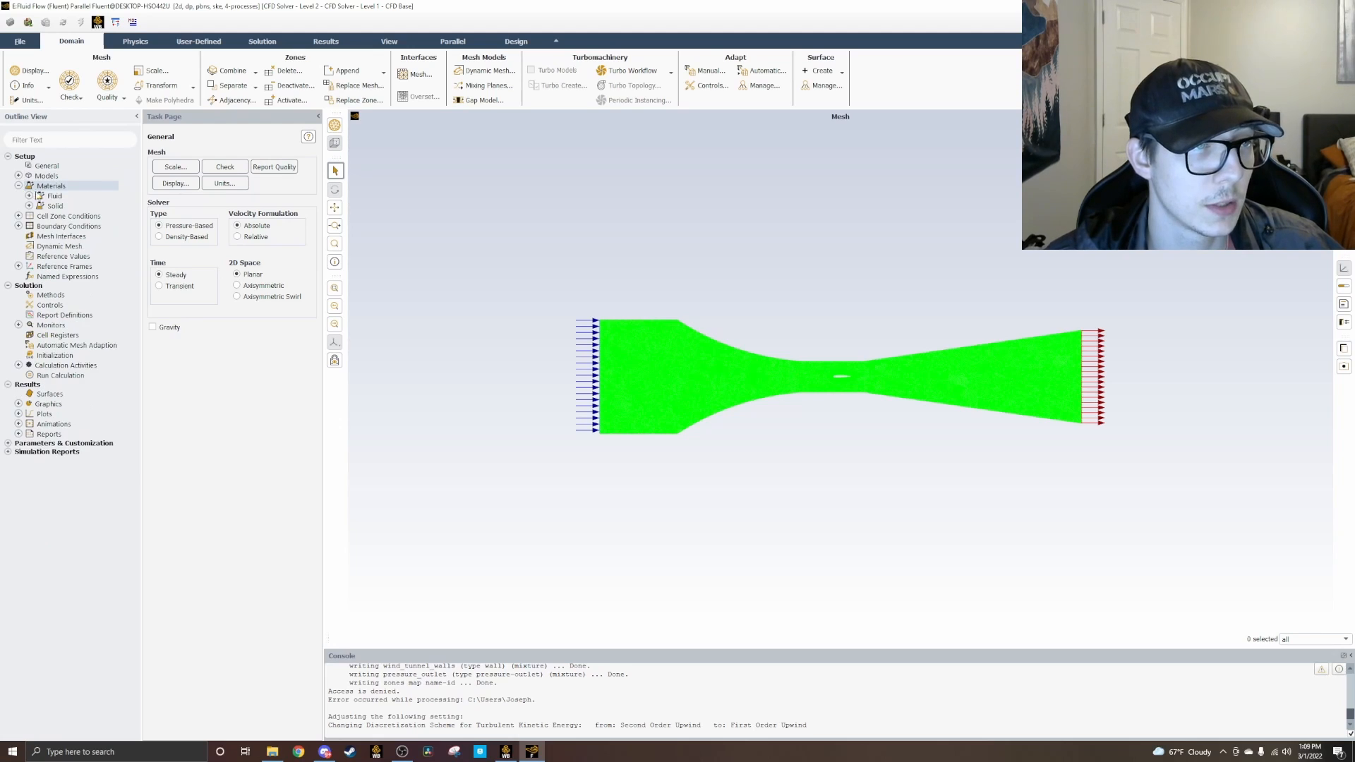
click(29, 195)
double_click(57, 206)
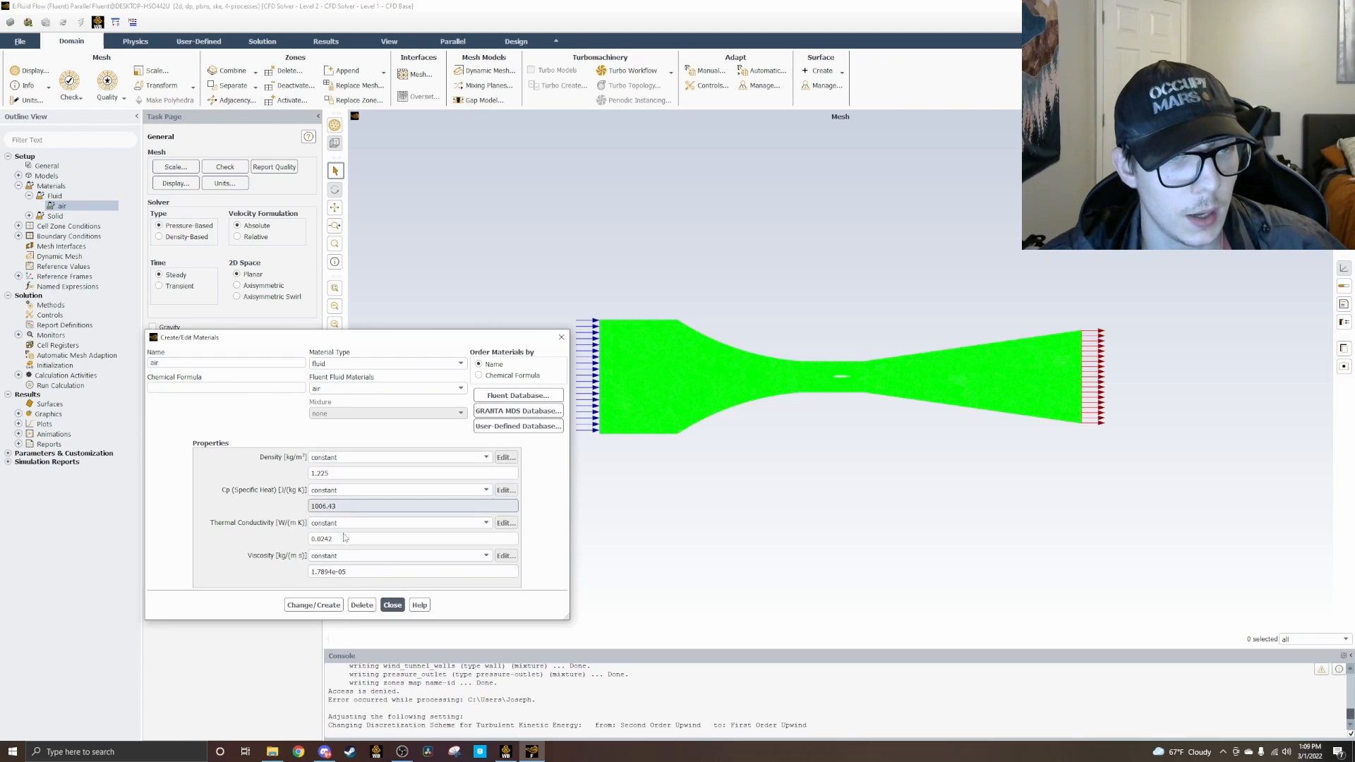
click(562, 336)
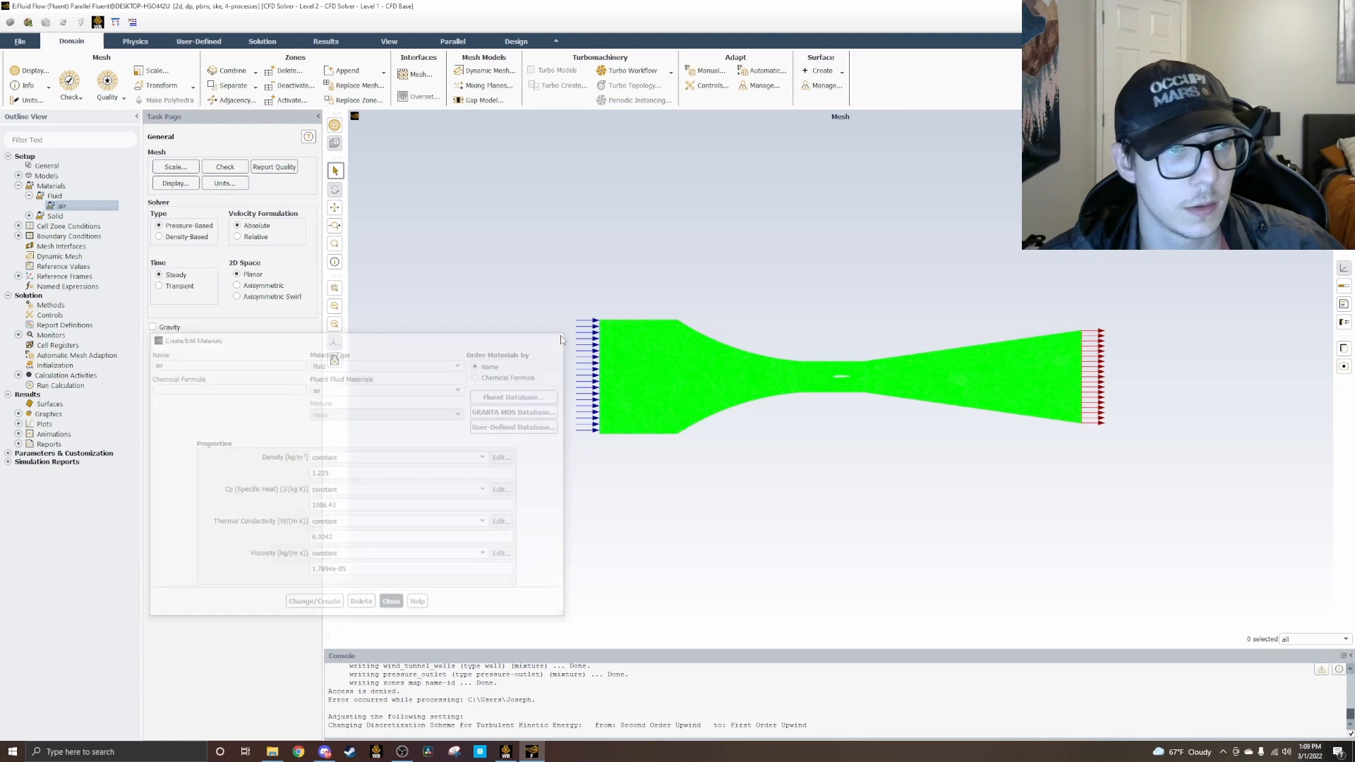
click(28, 196)
click(18, 216)
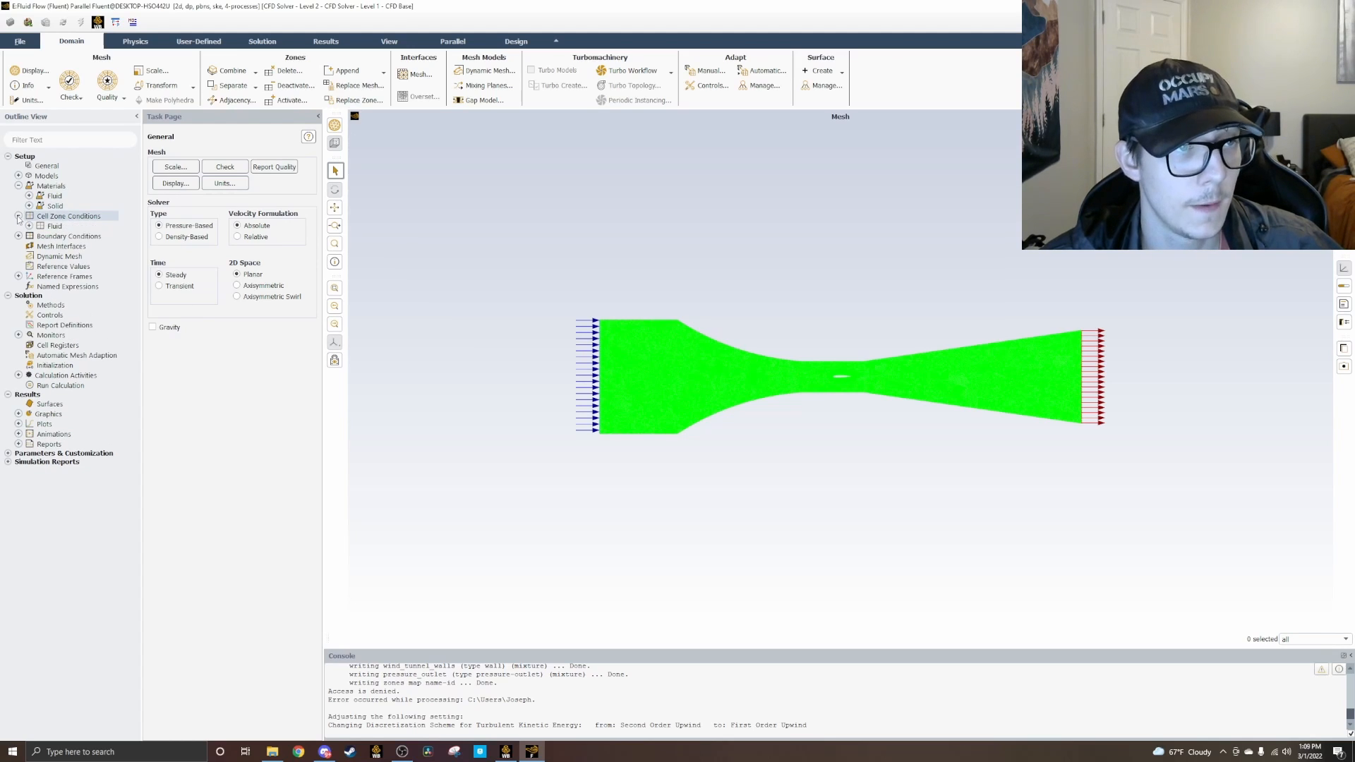
click(28, 226)
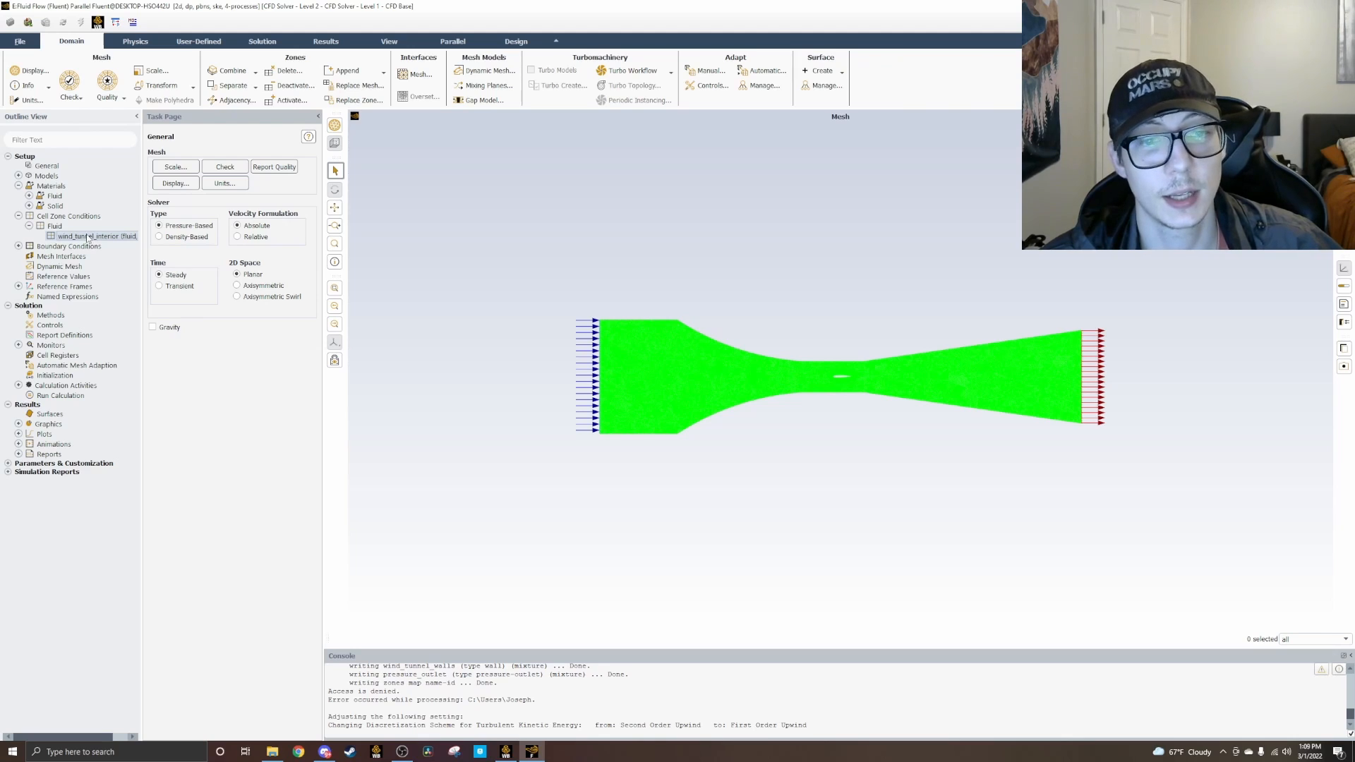
Step: Set the velocity magnitude of the velocity_inlet boundary to 3.184 m/s and apply it
click(18, 246)
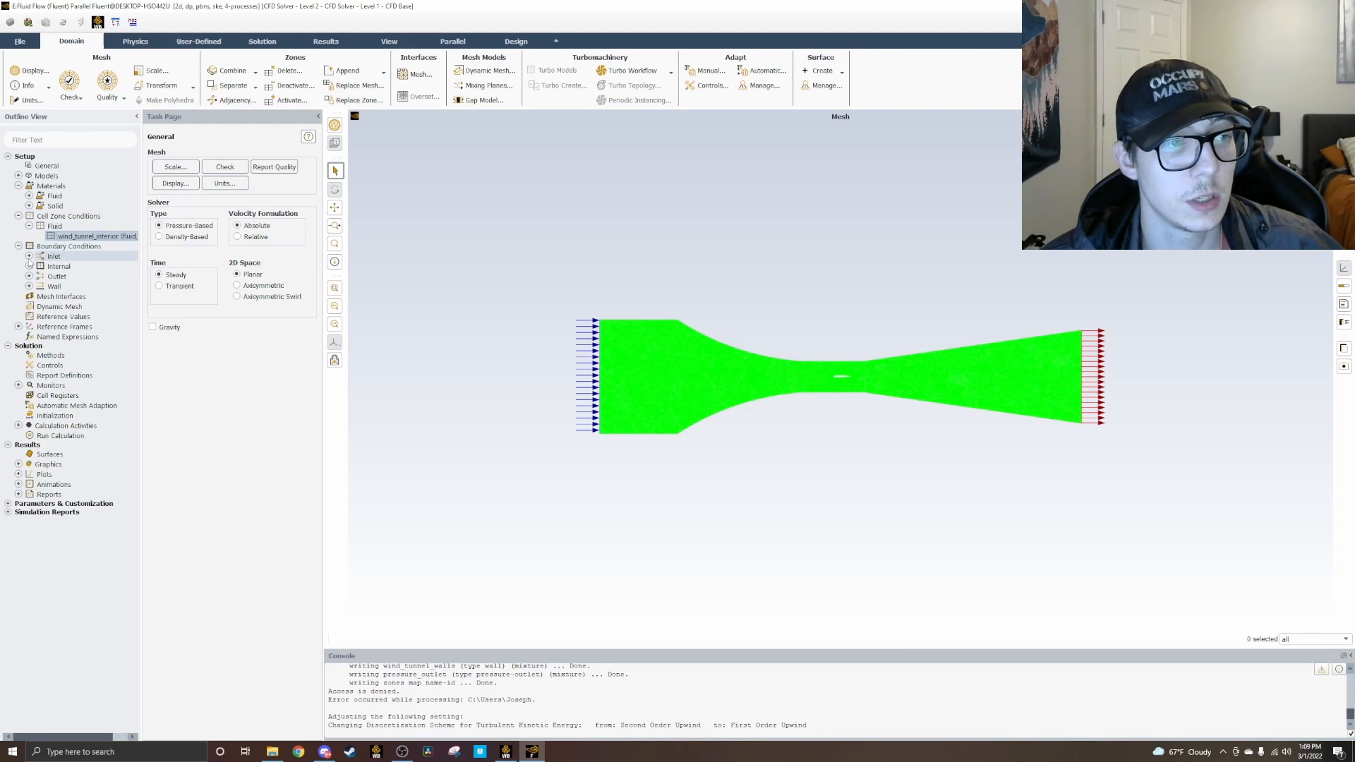
click(29, 257)
click(96, 268)
double_click(95, 267)
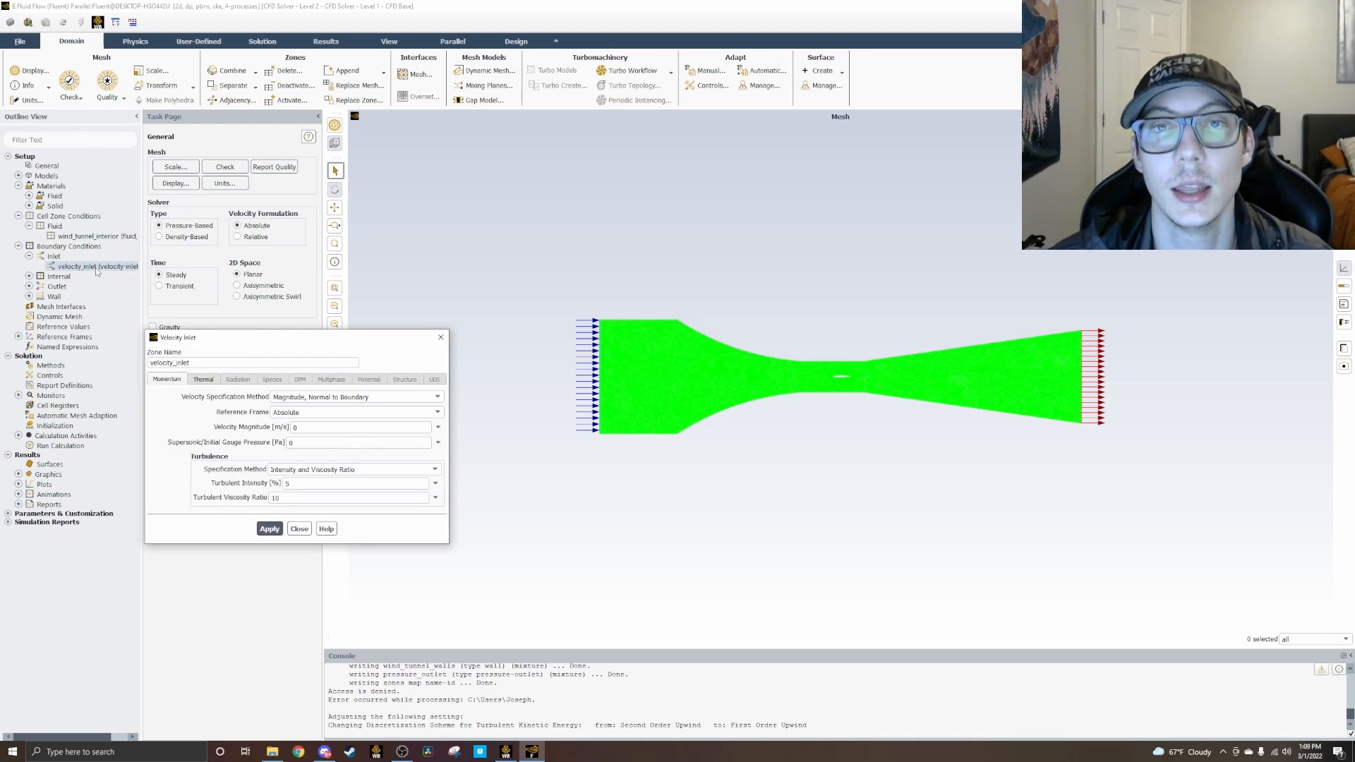
double_click(312, 429)
text(3.184)
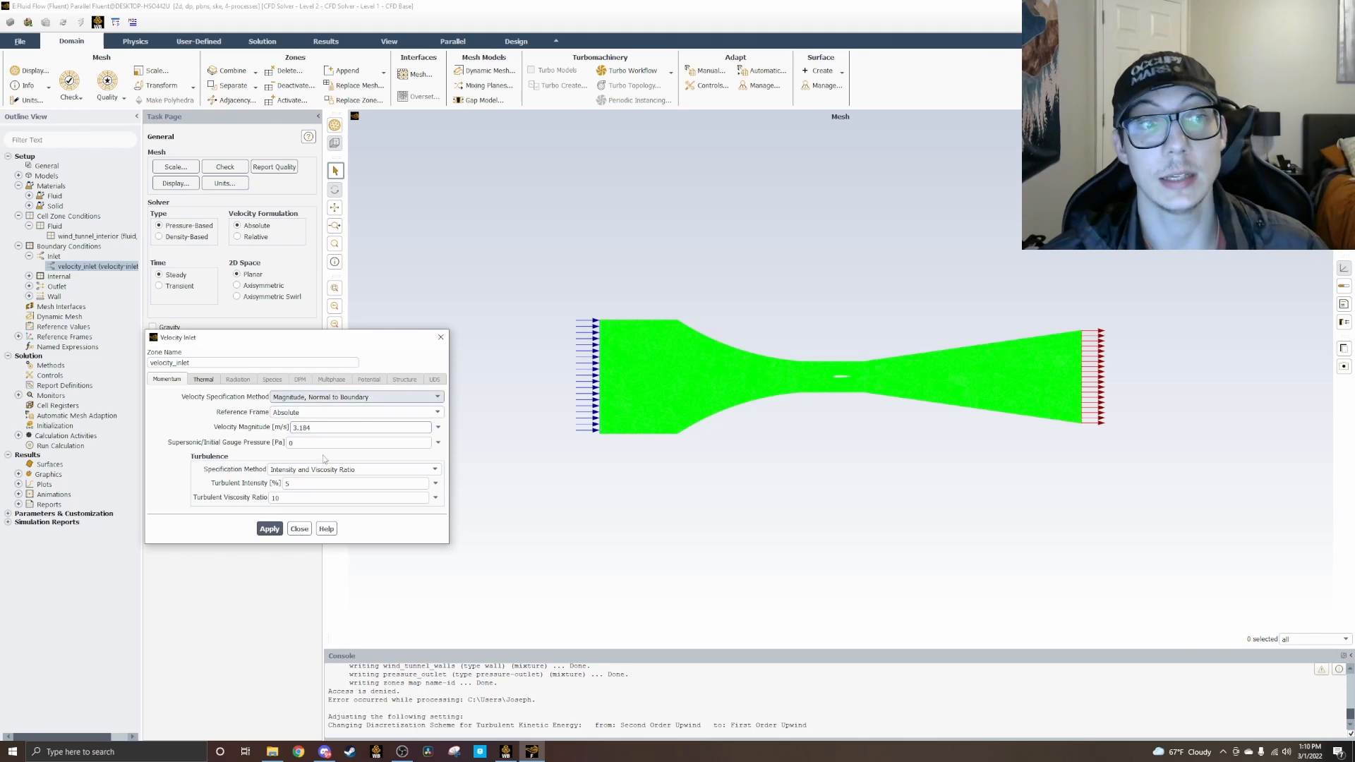
click(268, 530)
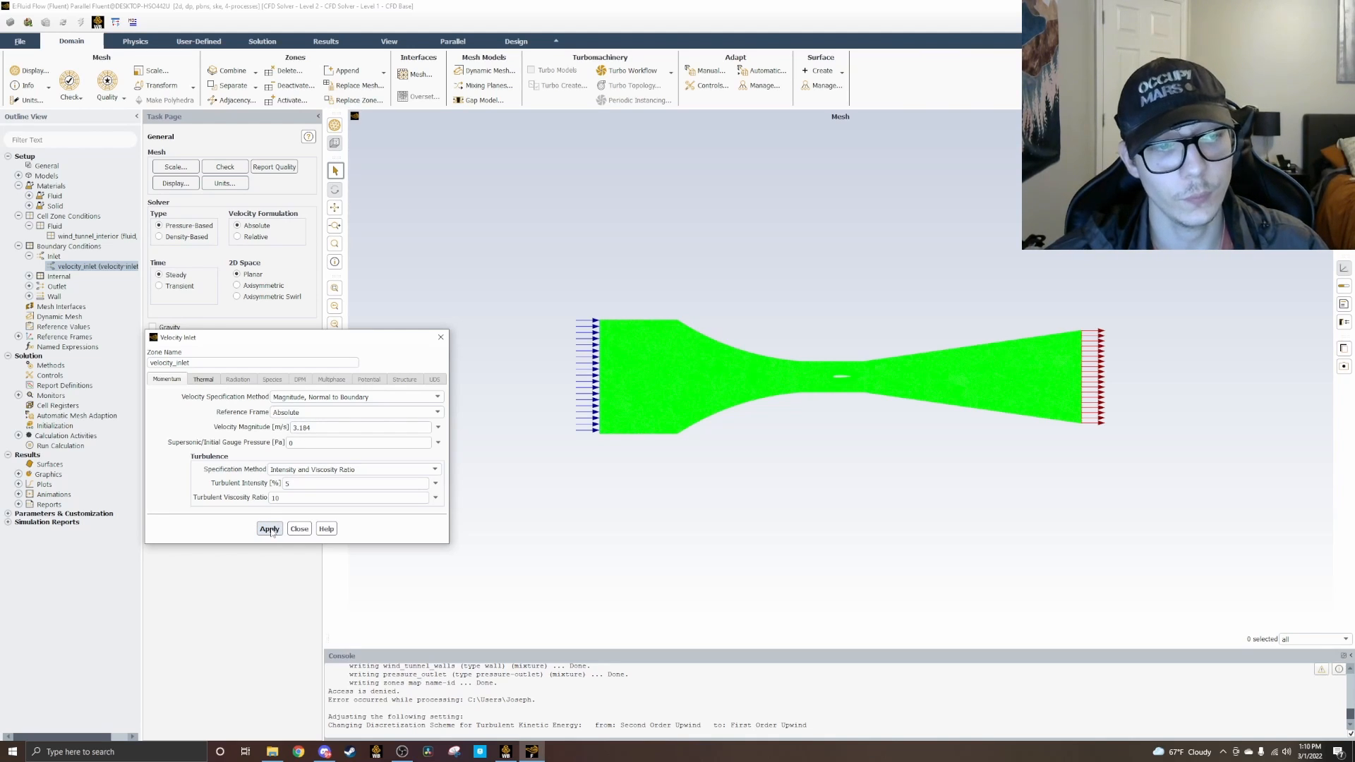
click(441, 338)
Step: Inspect the internal, outlet and wall boundary groups, including the pressure_outlet settings
click(29, 276)
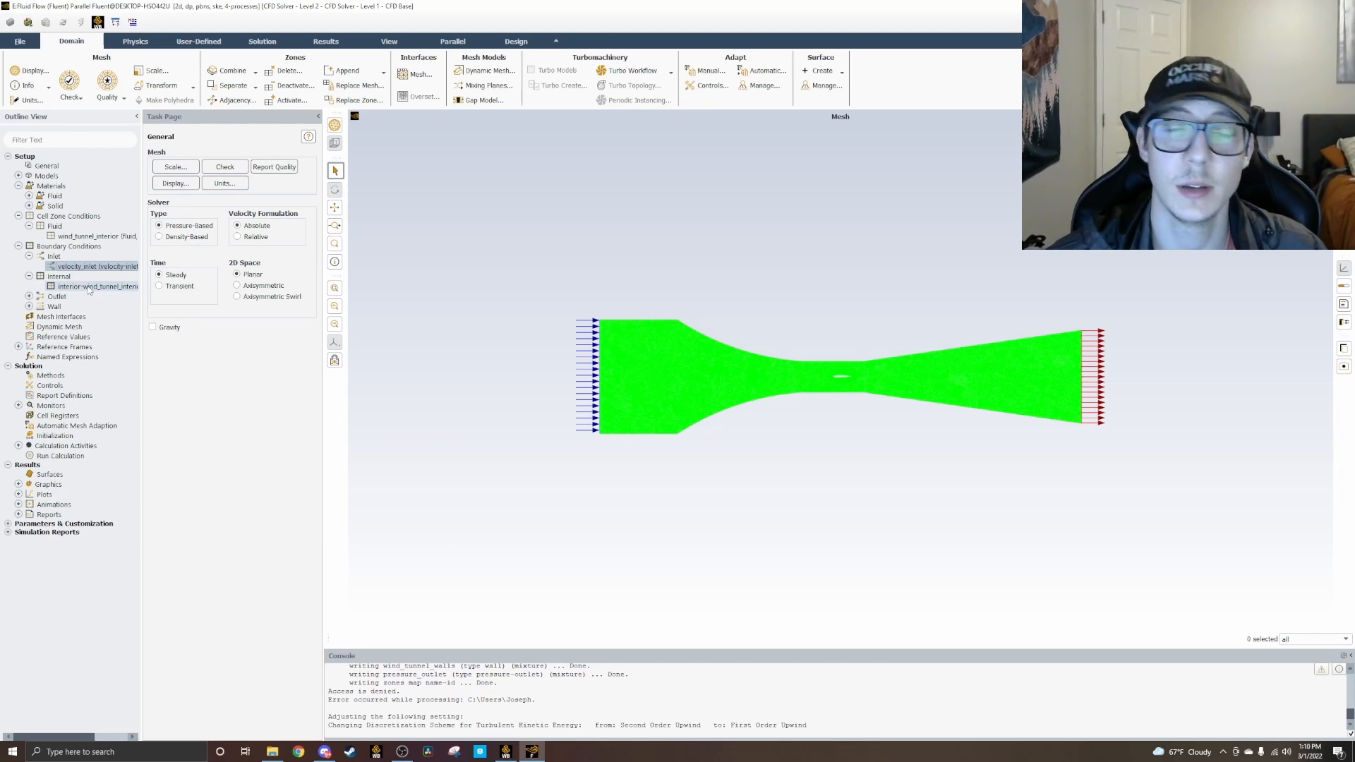
click(29, 276)
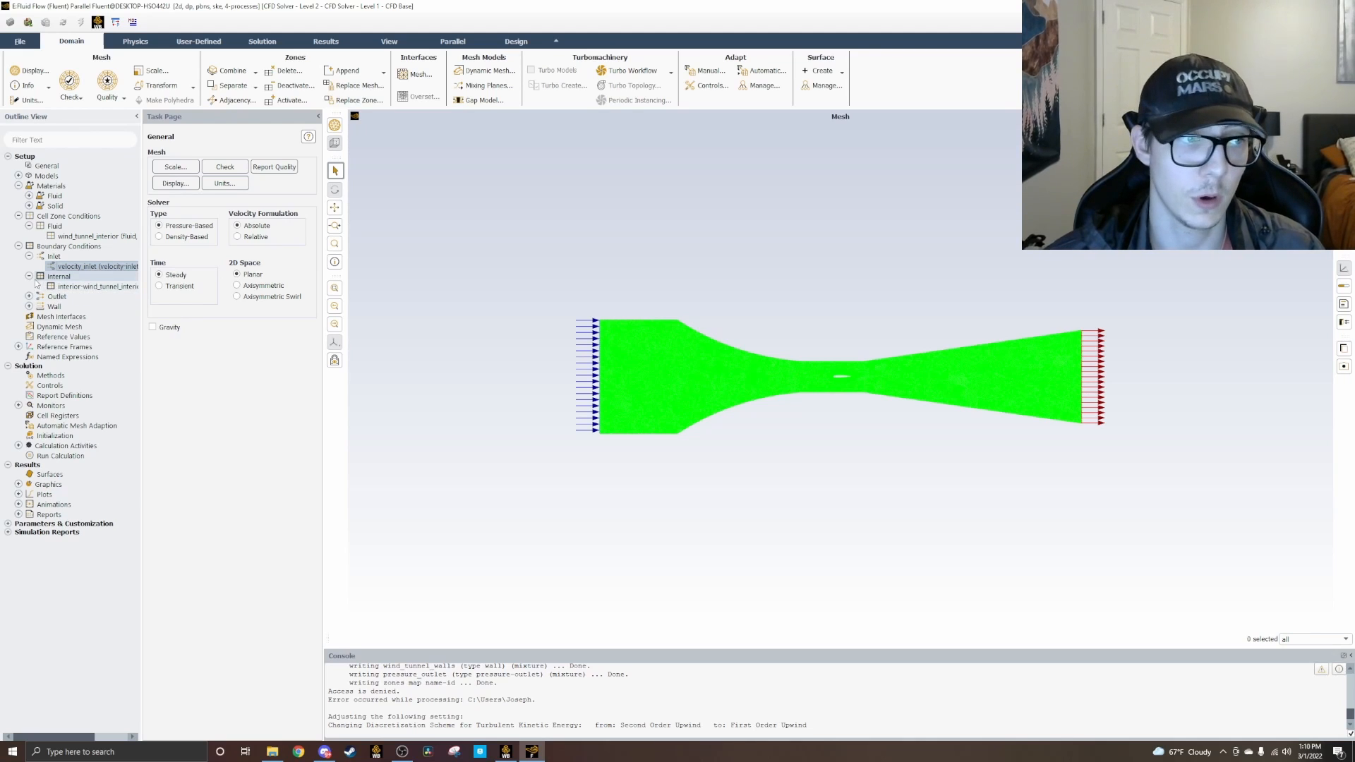
click(29, 286)
click(63, 297)
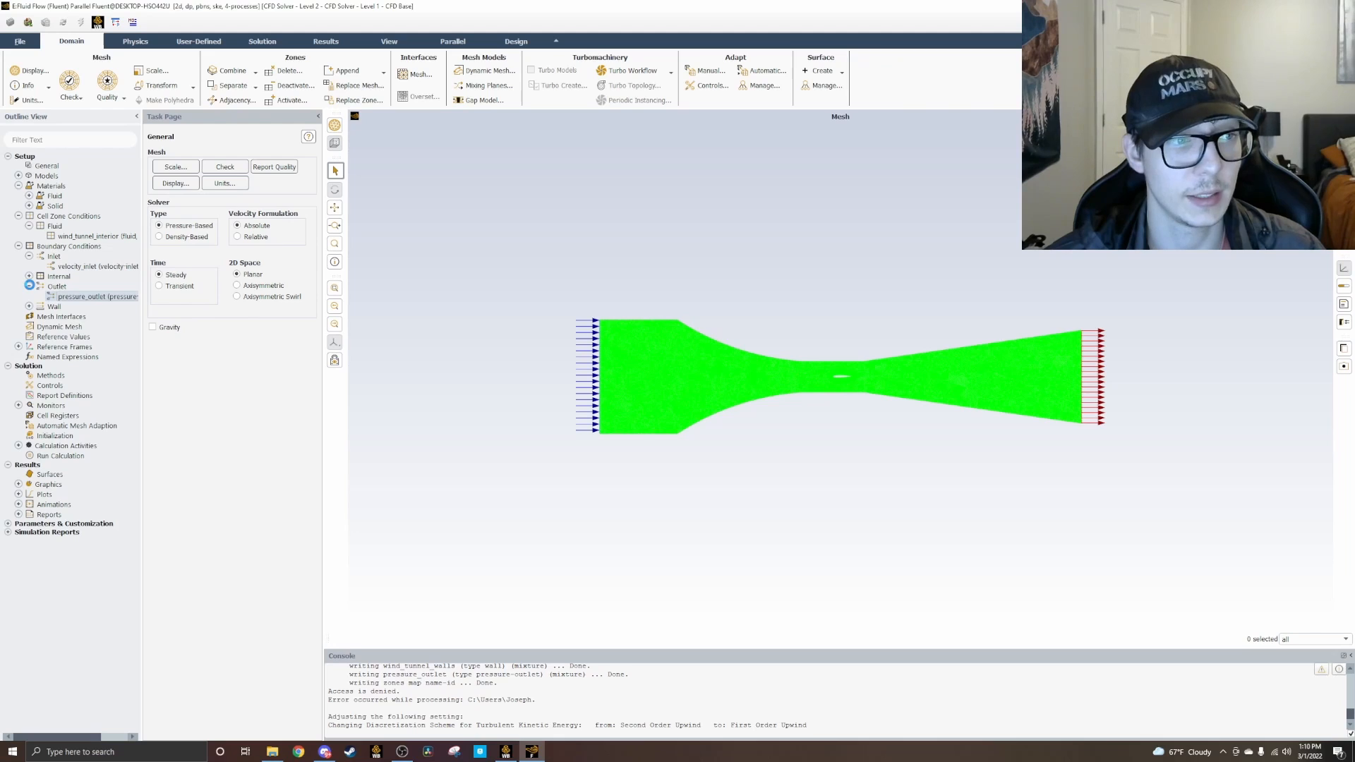
click(436, 341)
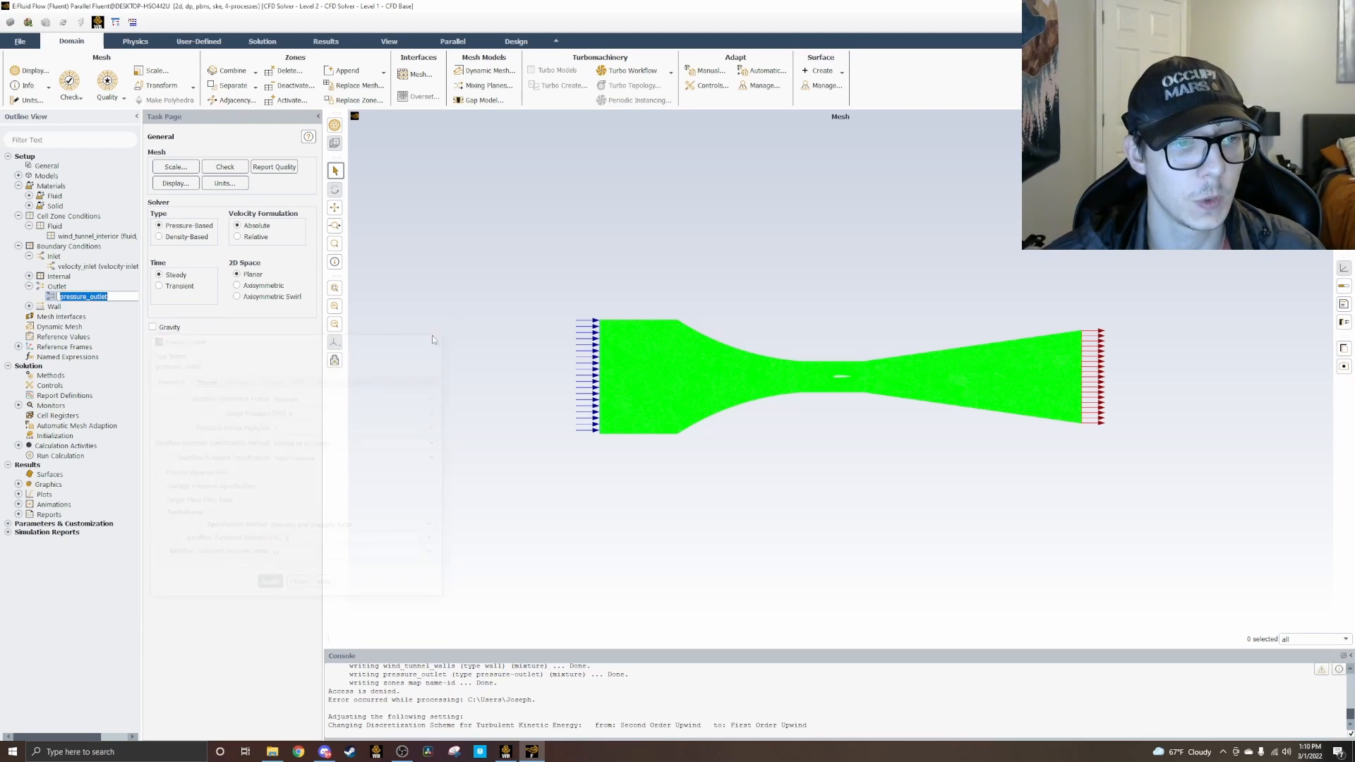
click(29, 286)
click(29, 297)
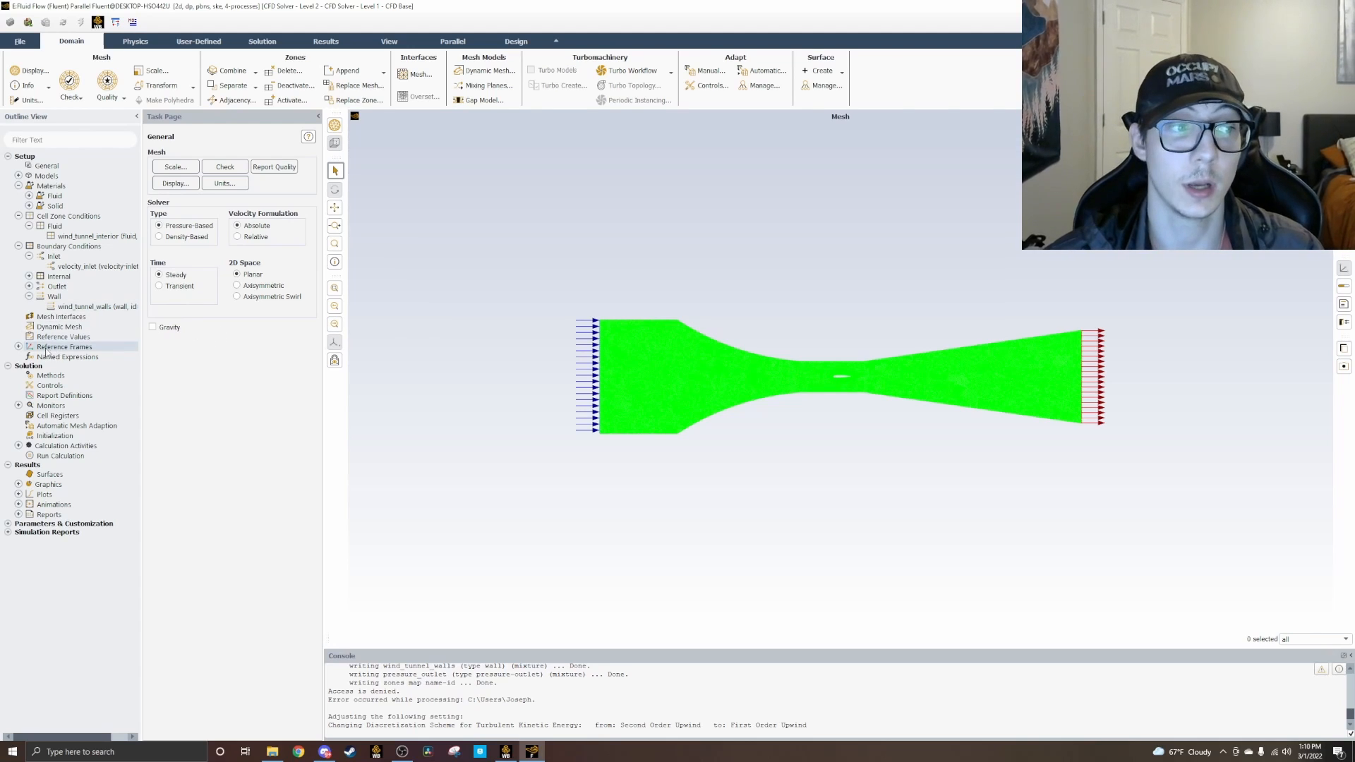
Step: Check the assigned type of each boundary zone in the full boundary conditions list, from interior to wind_tunnel_walls
click(29, 256)
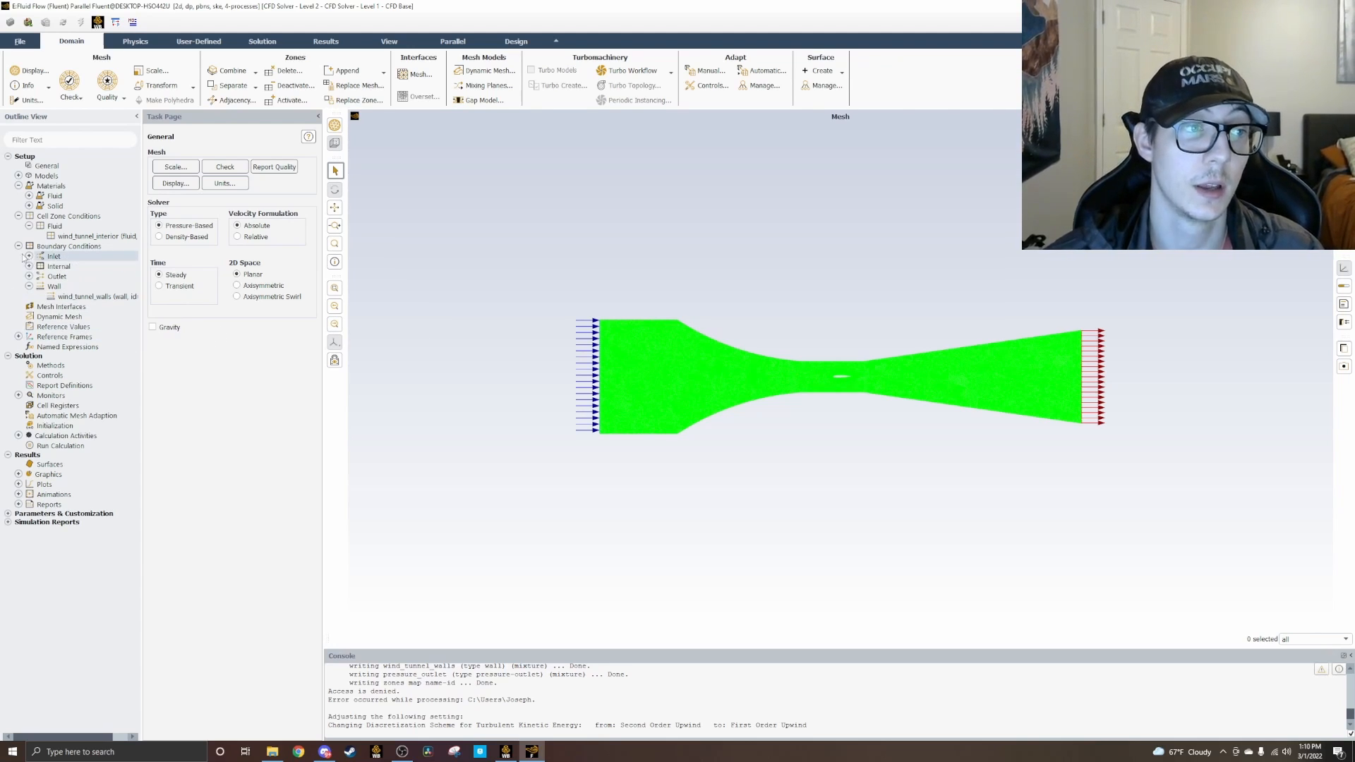
double_click(48, 247)
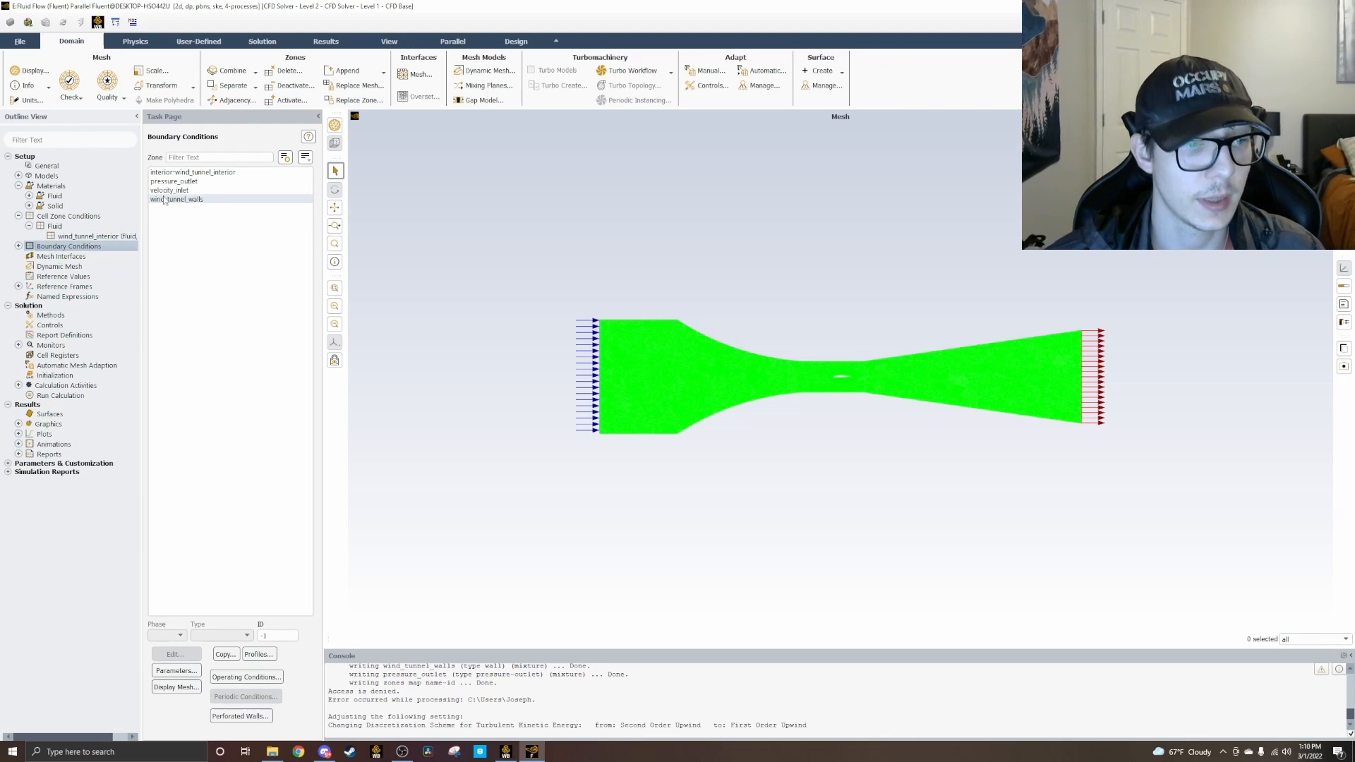
click(188, 173)
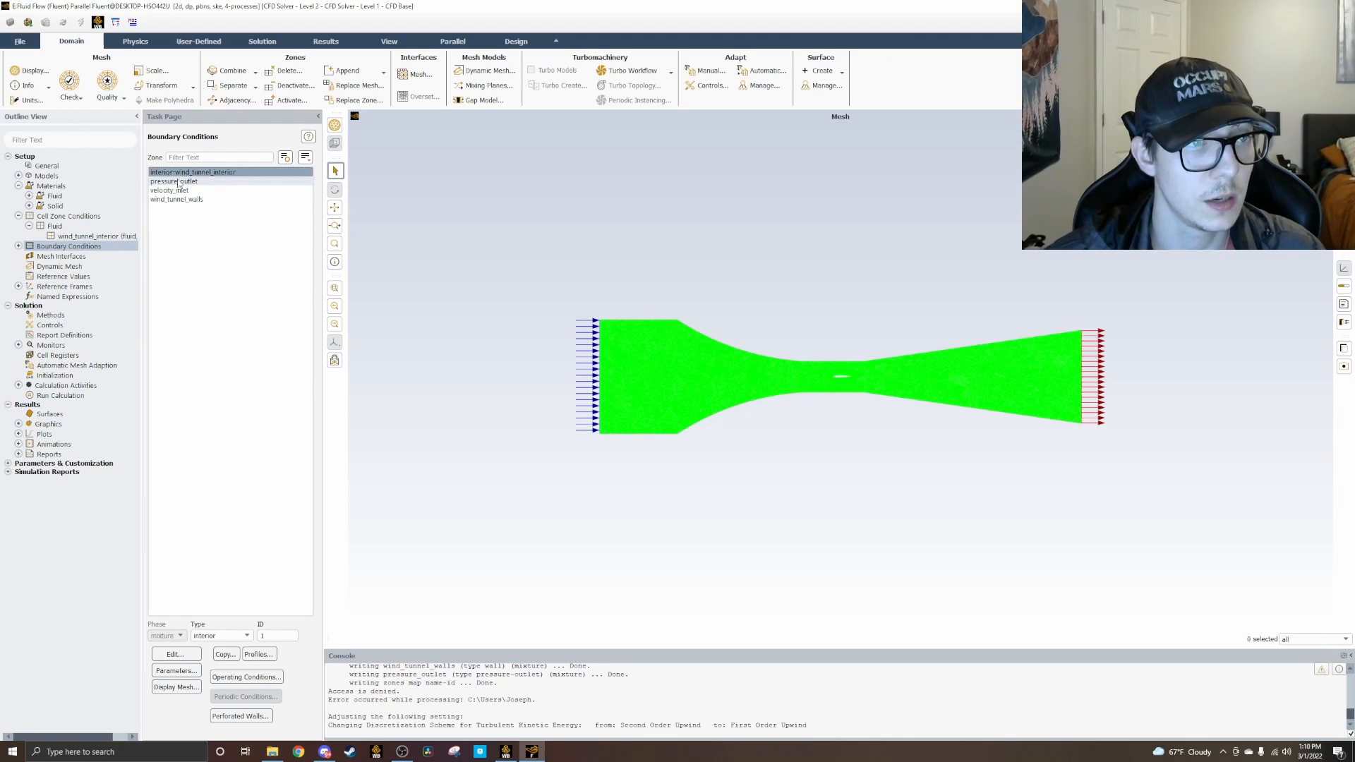
click(186, 182)
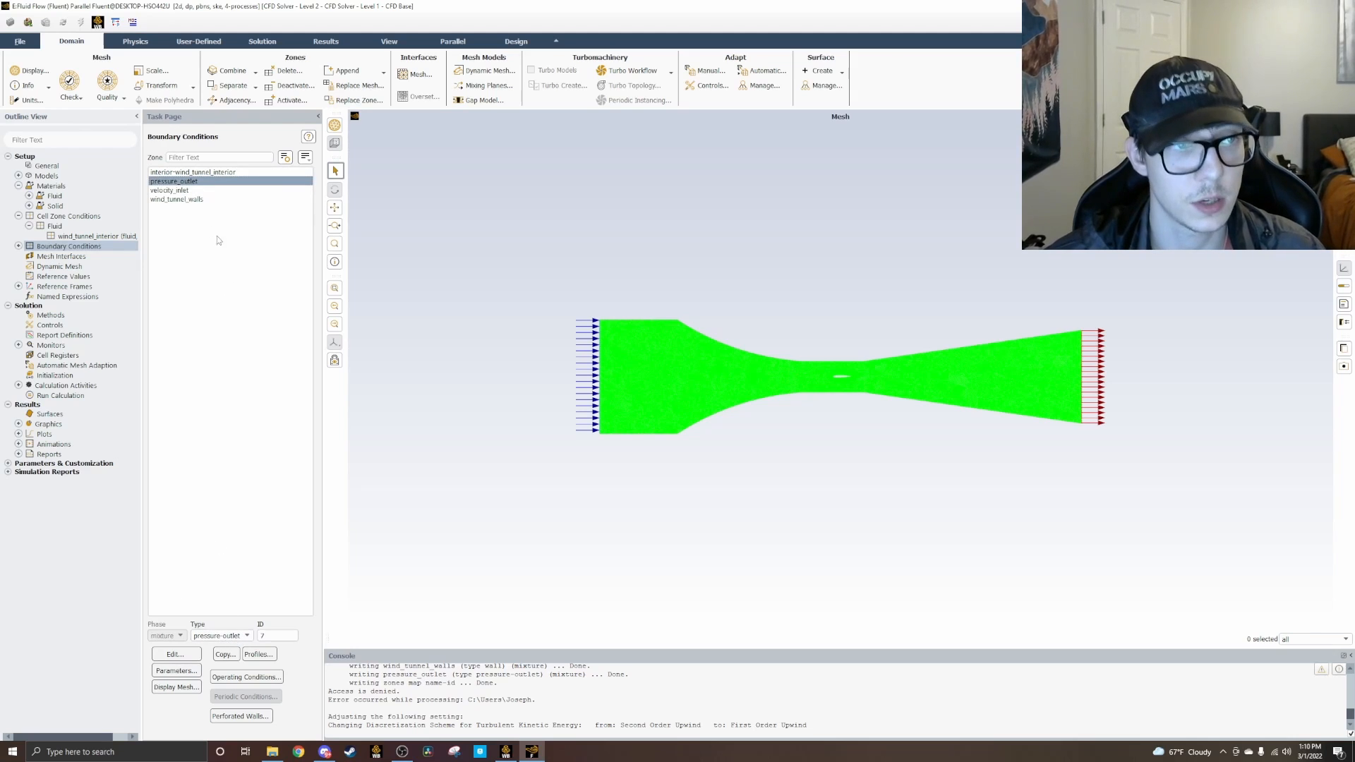
click(184, 191)
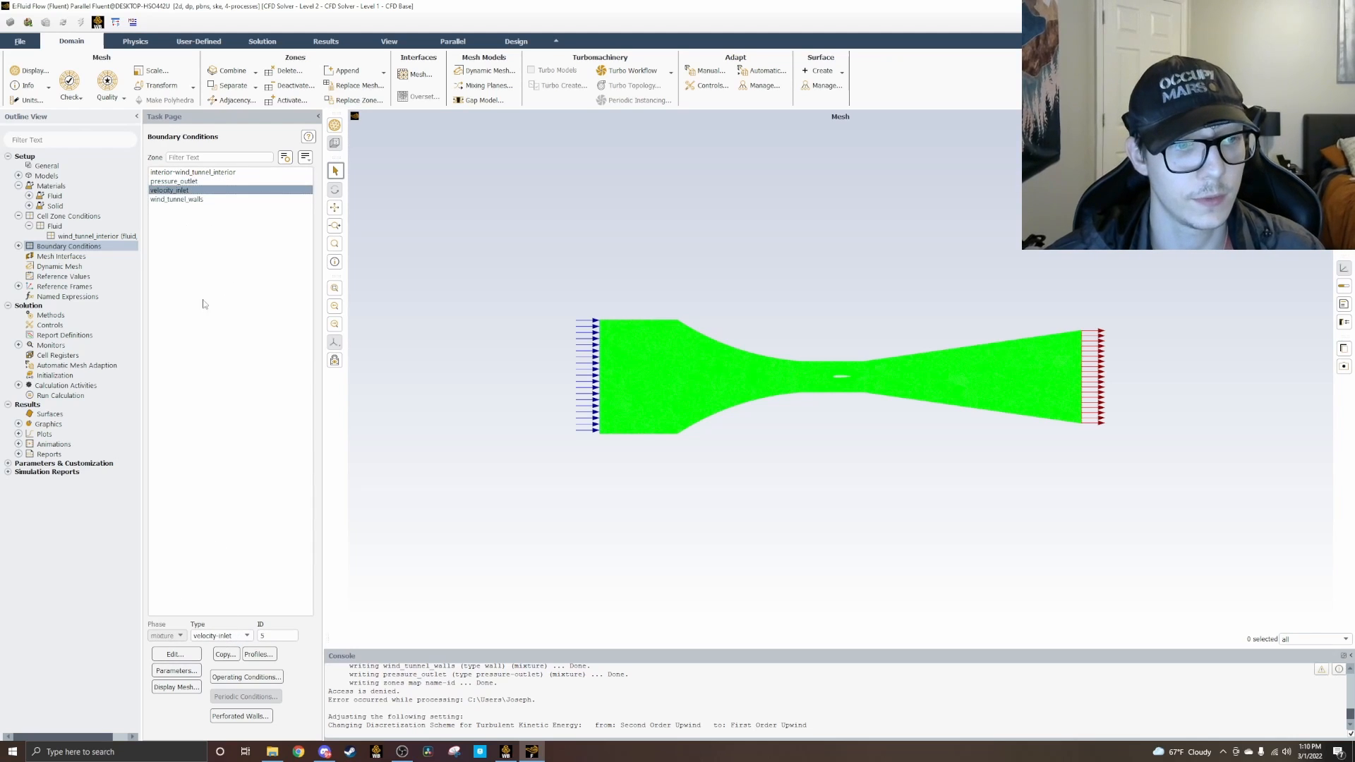
click(176, 200)
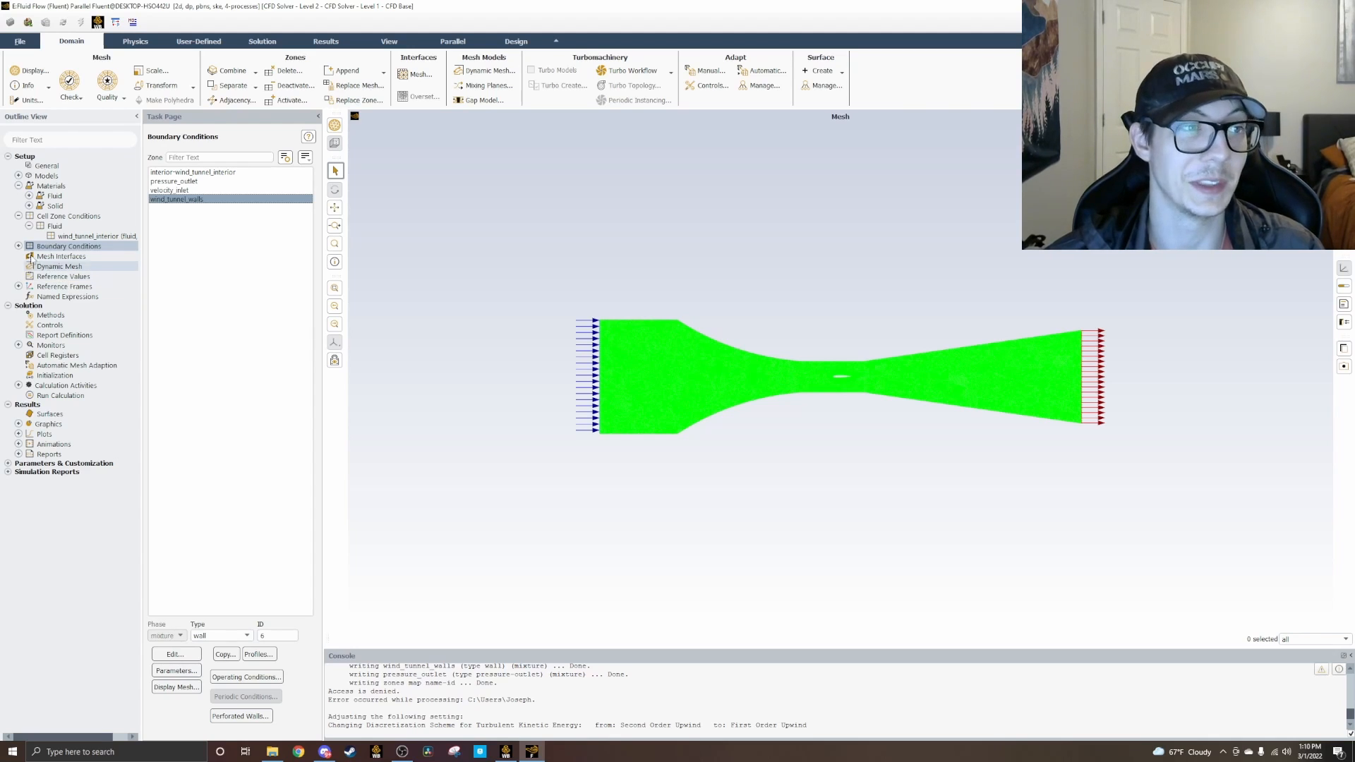
click(18, 216)
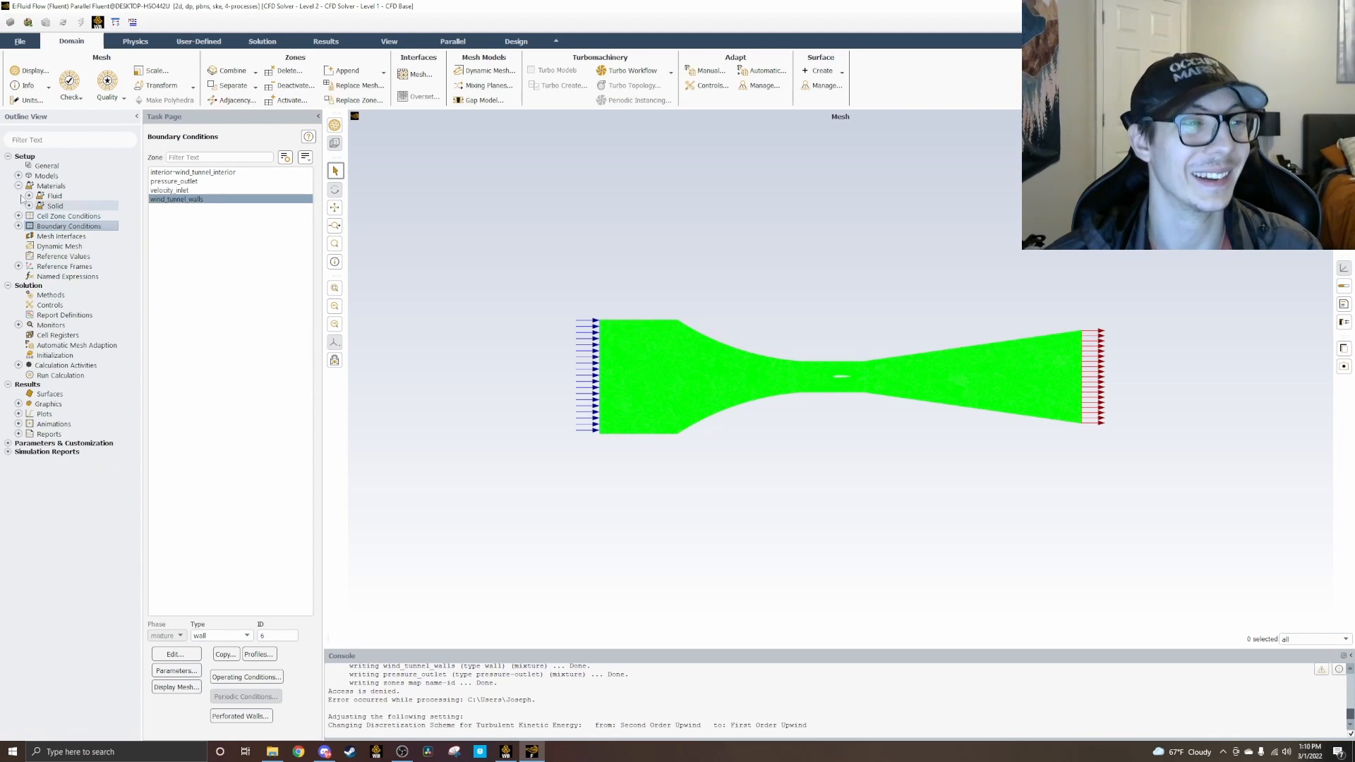
click(18, 186)
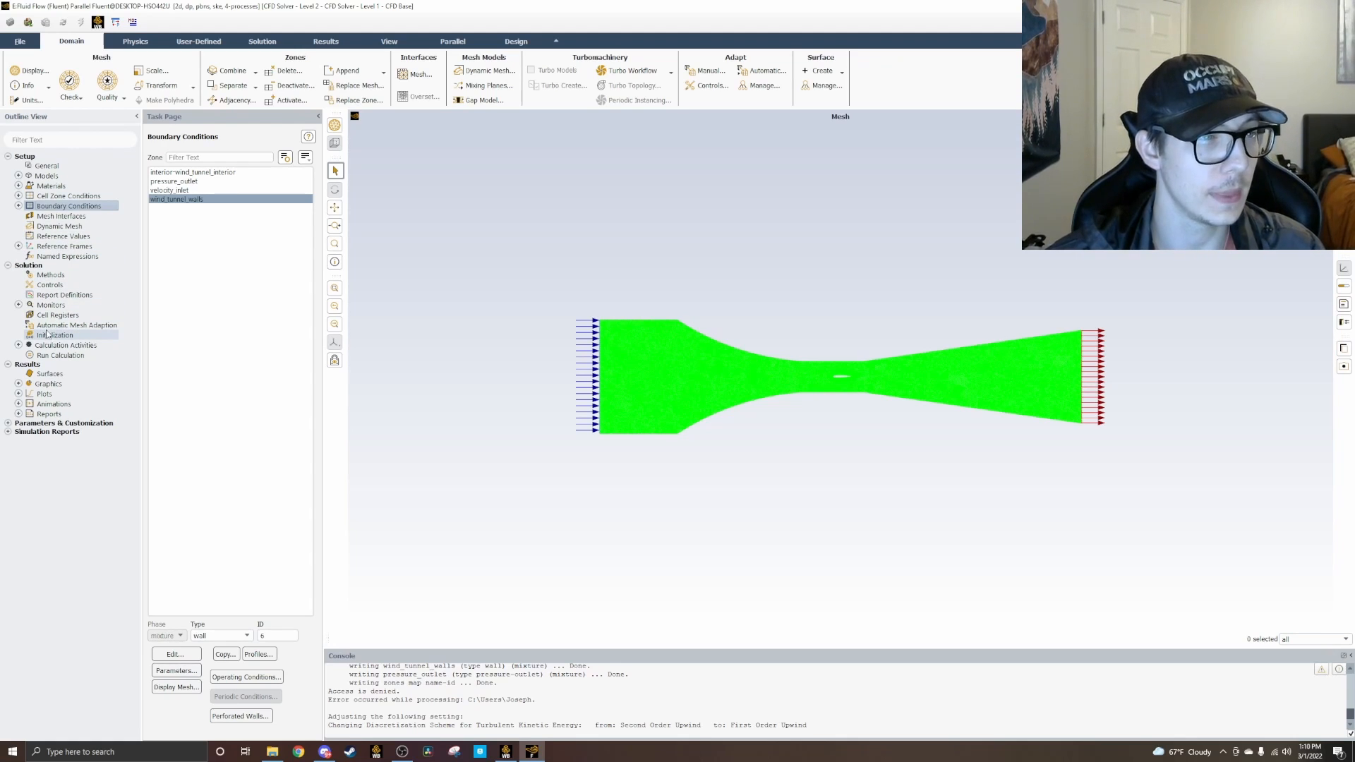
right_click(63, 295)
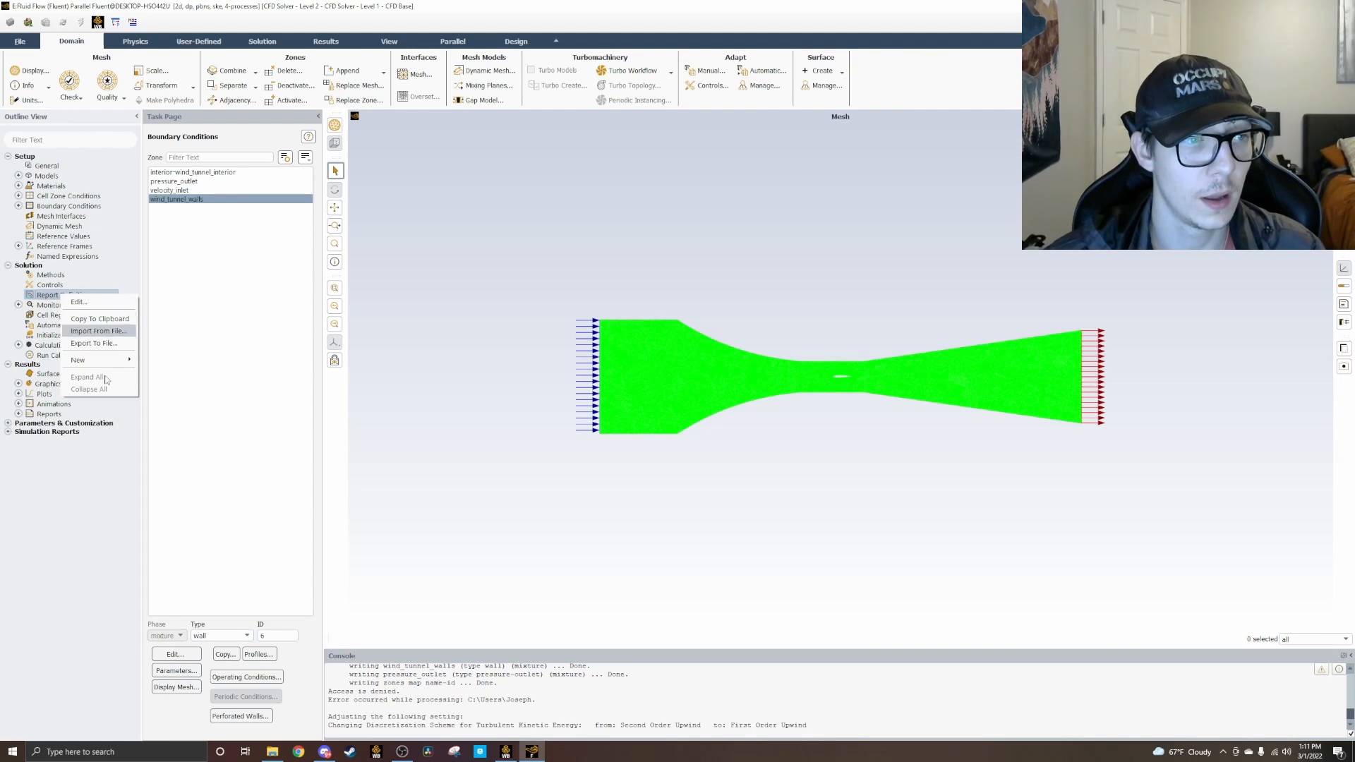
mouse_move(106, 360)
mouse_move(168, 399)
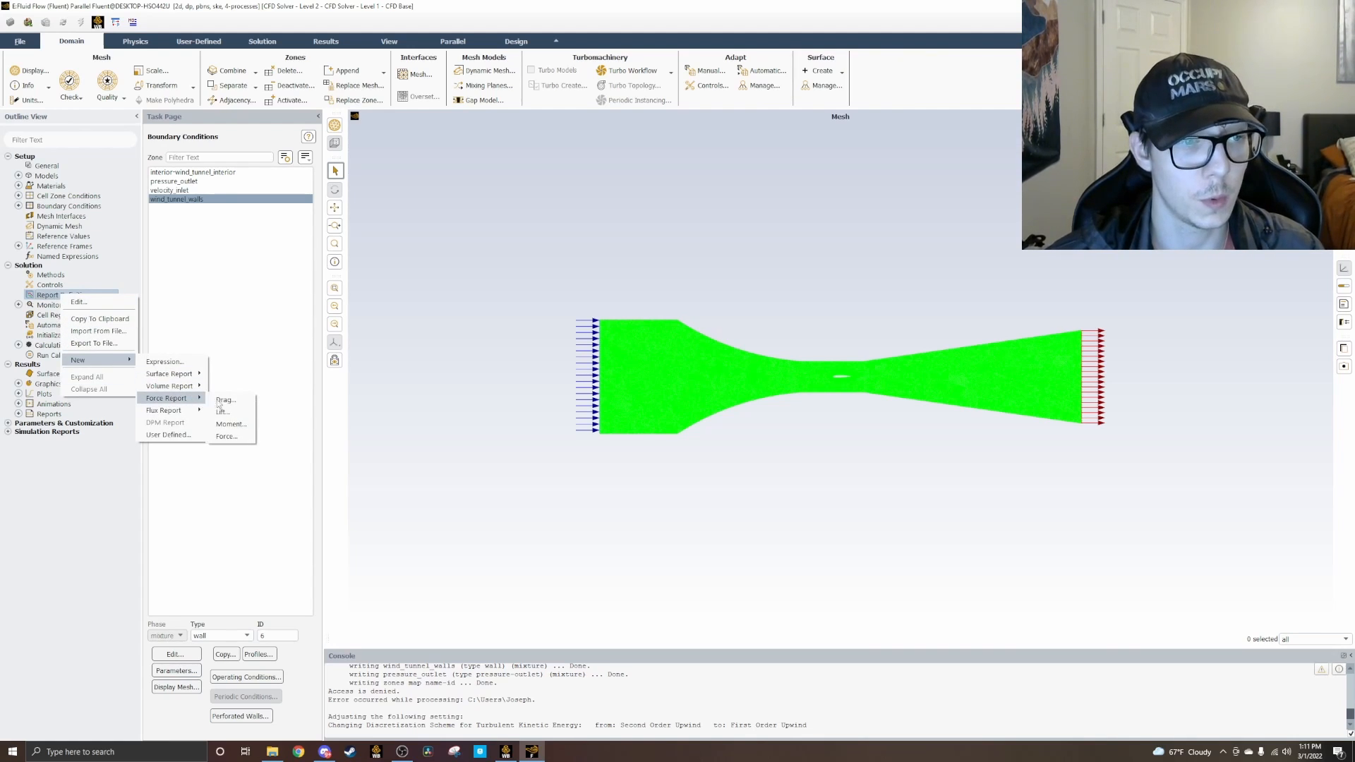
click(219, 400)
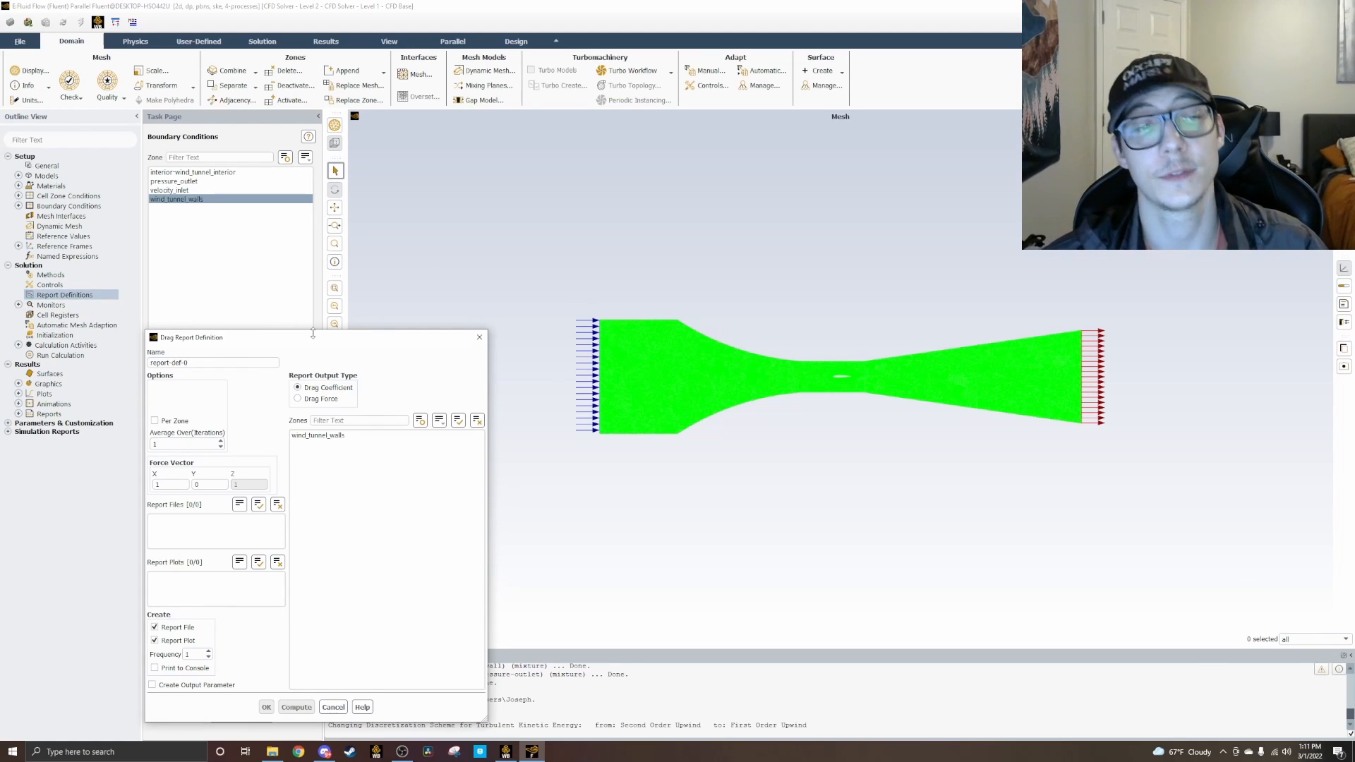
drag(372, 340, 492, 264)
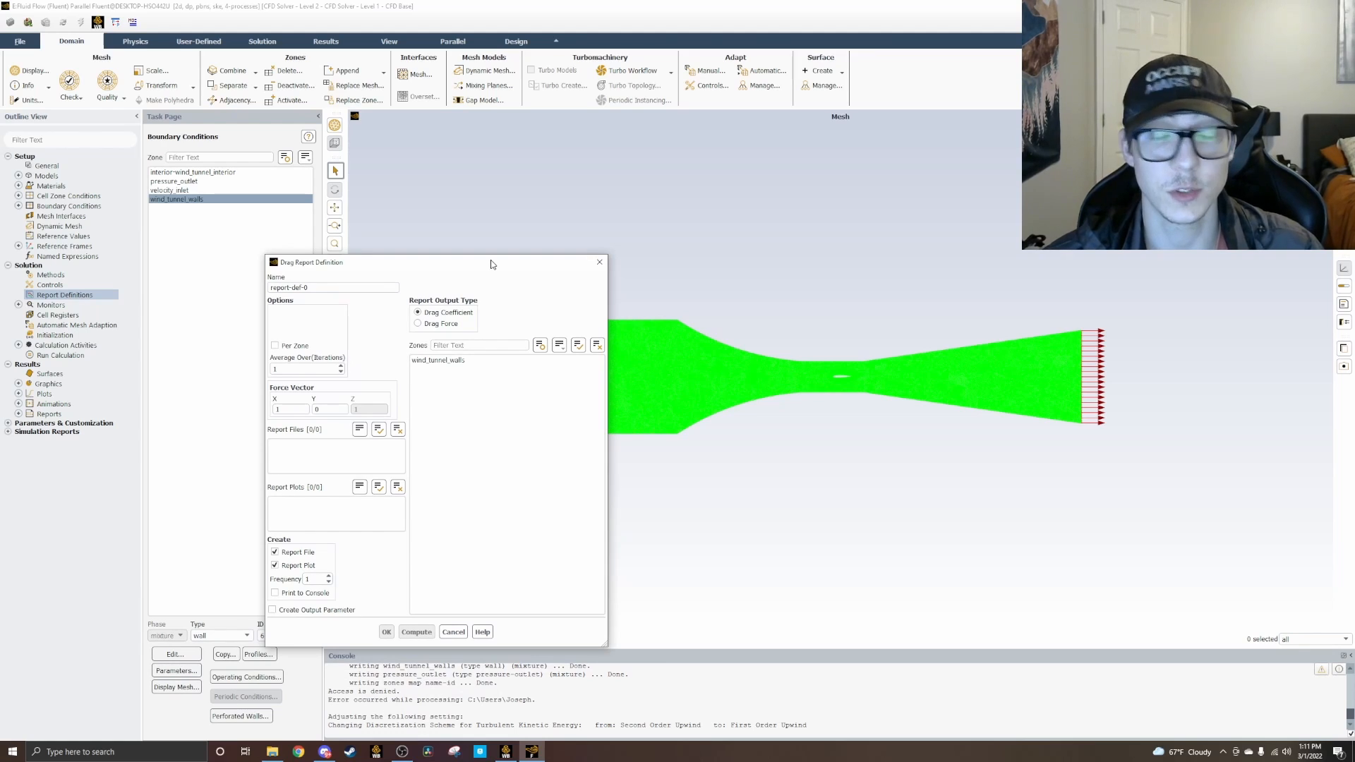
triple_click(335, 287)
text(dra)
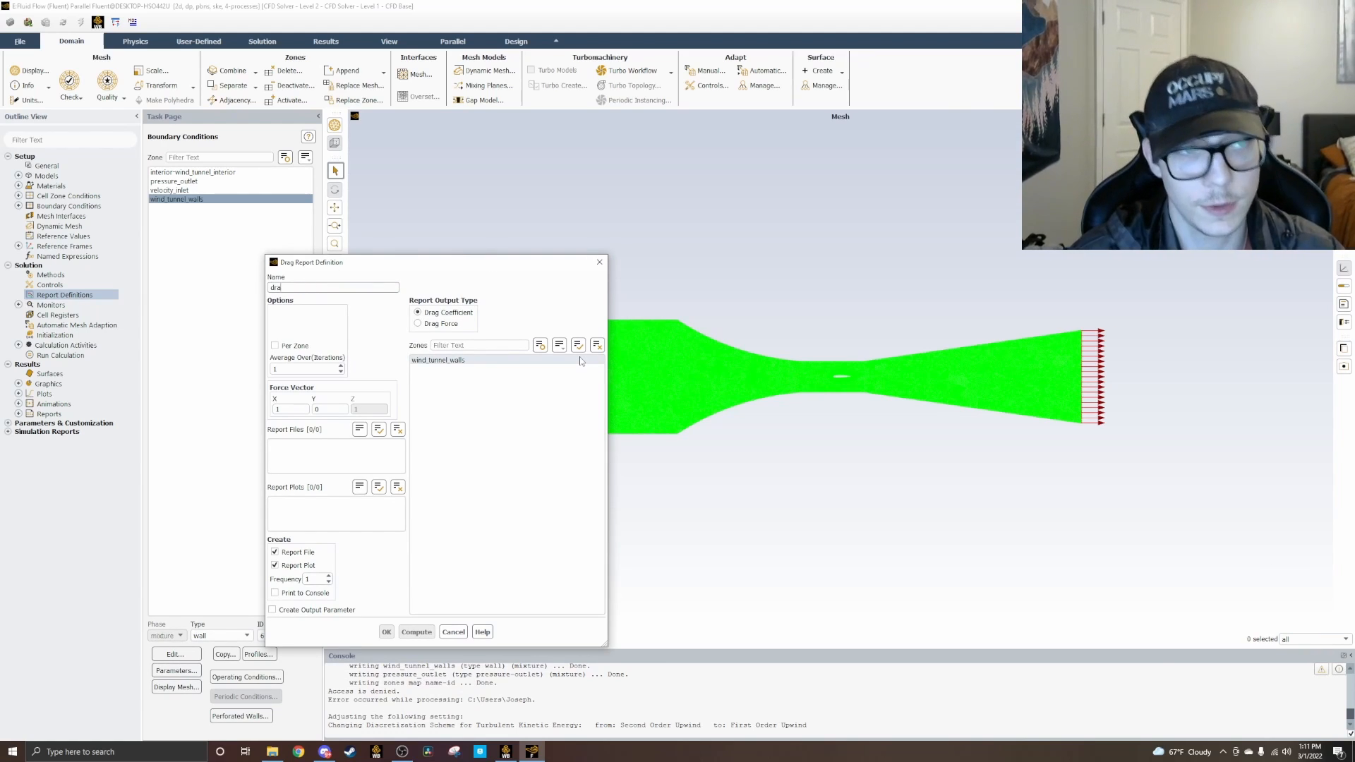
text(g-coefficient-naca-2412)
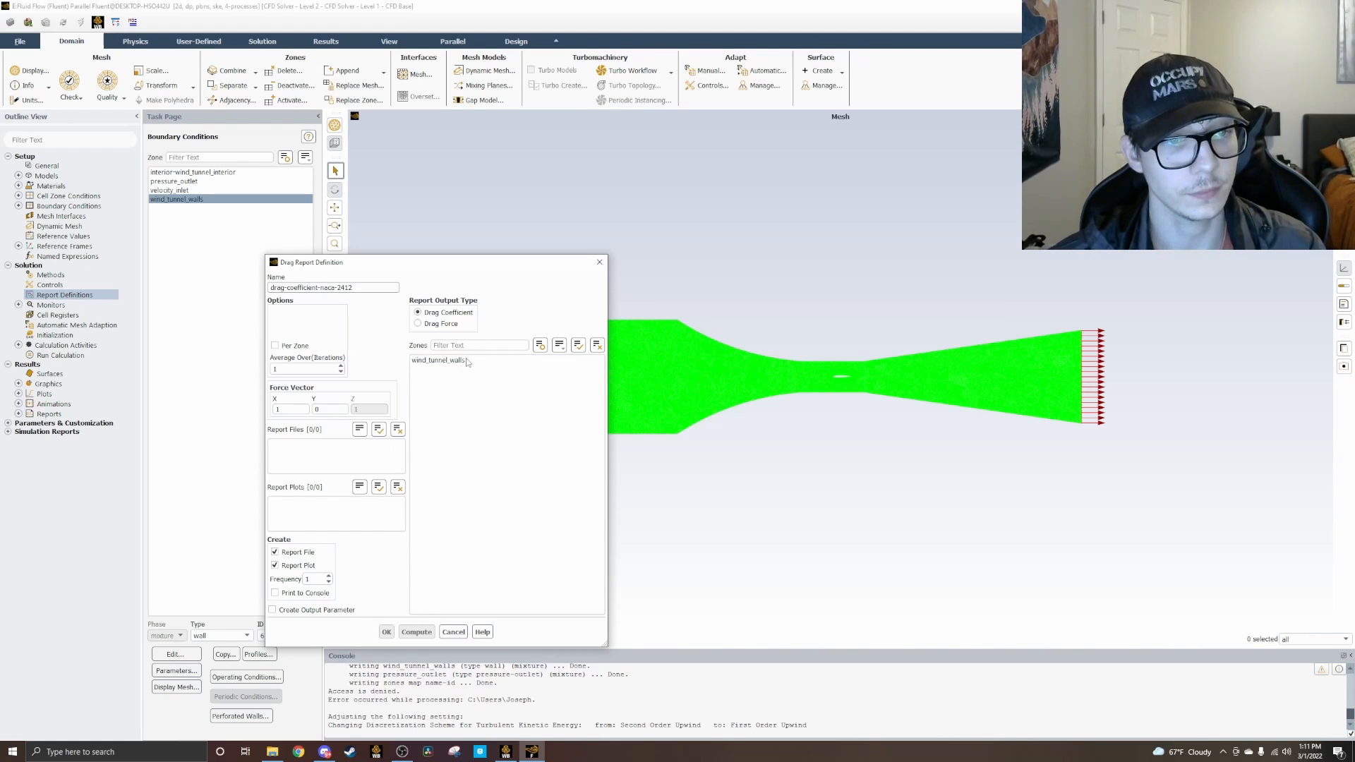
click(439, 360)
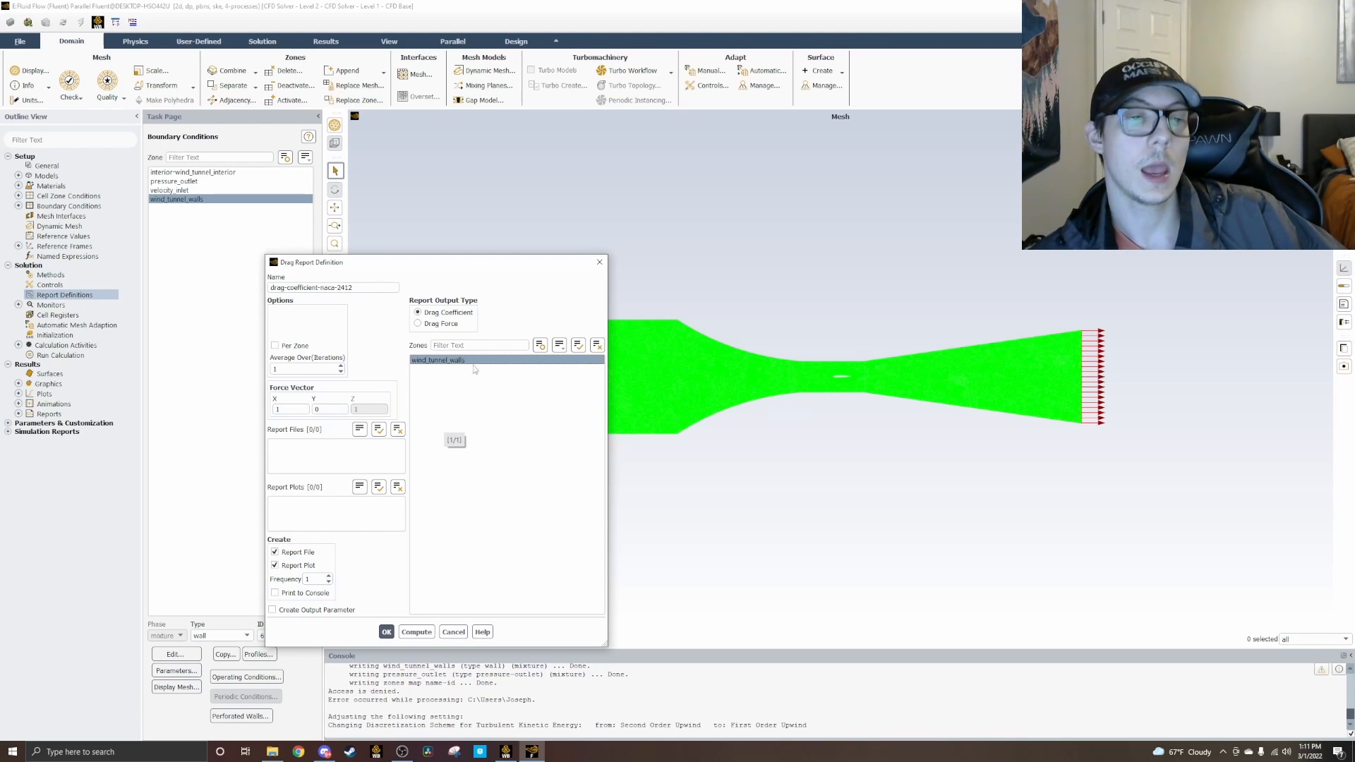
click(598, 262)
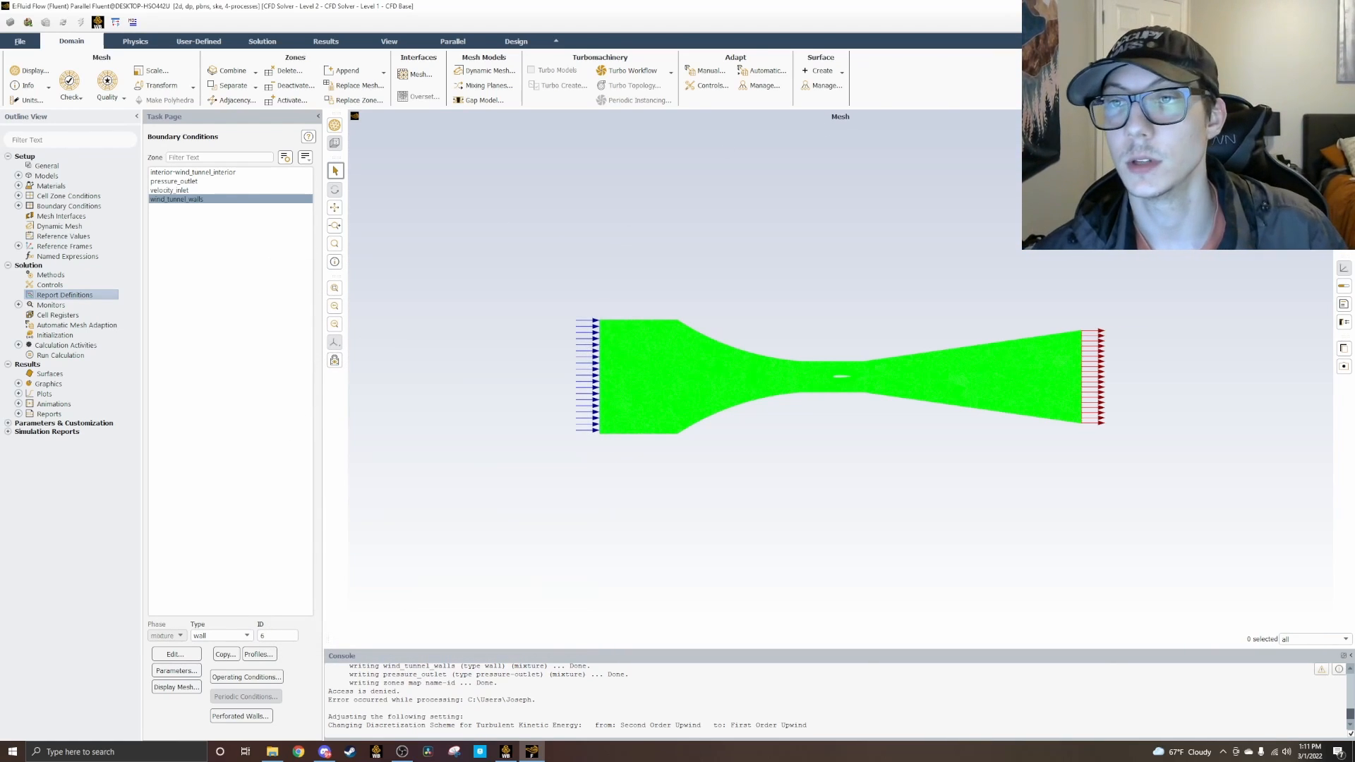
Step: Quit Fluent, return to Workbench and open the Mesh component of system E for editing
click(1339, 6)
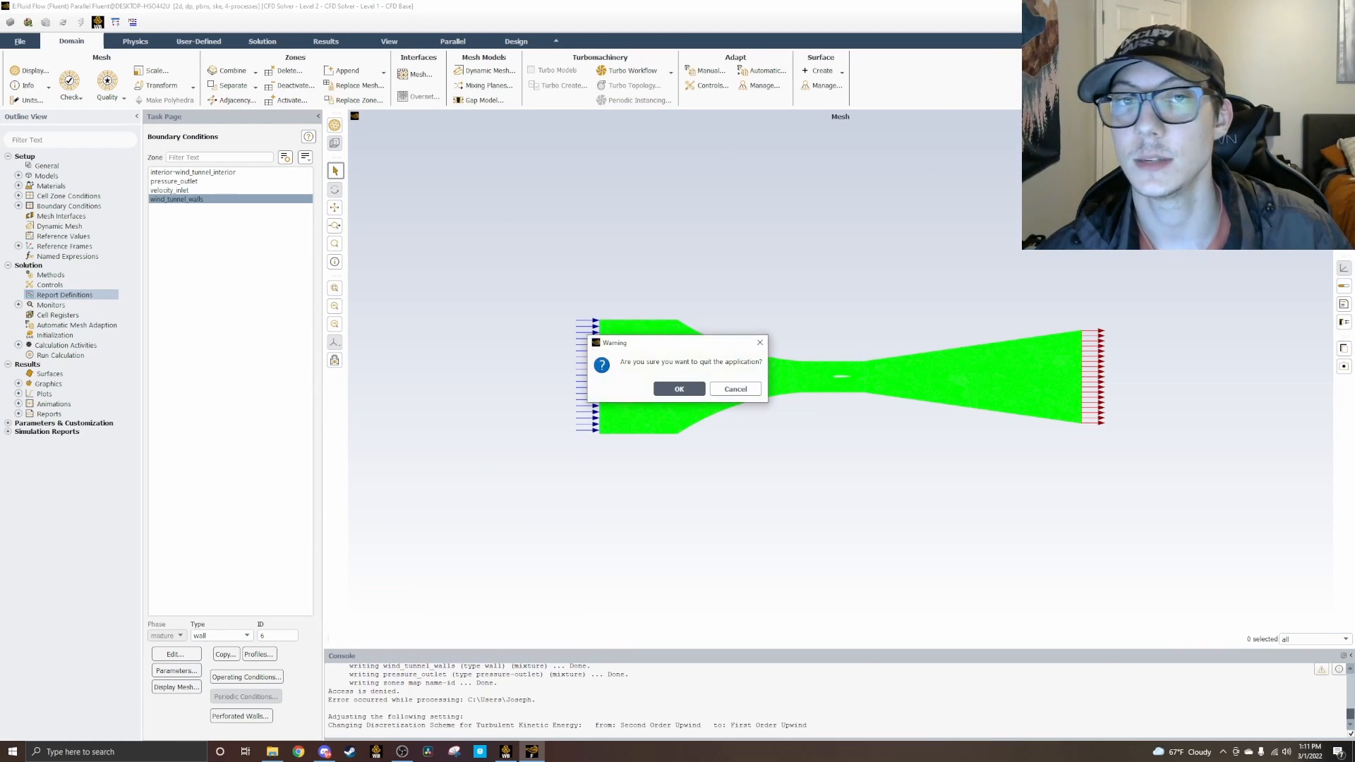
click(691, 393)
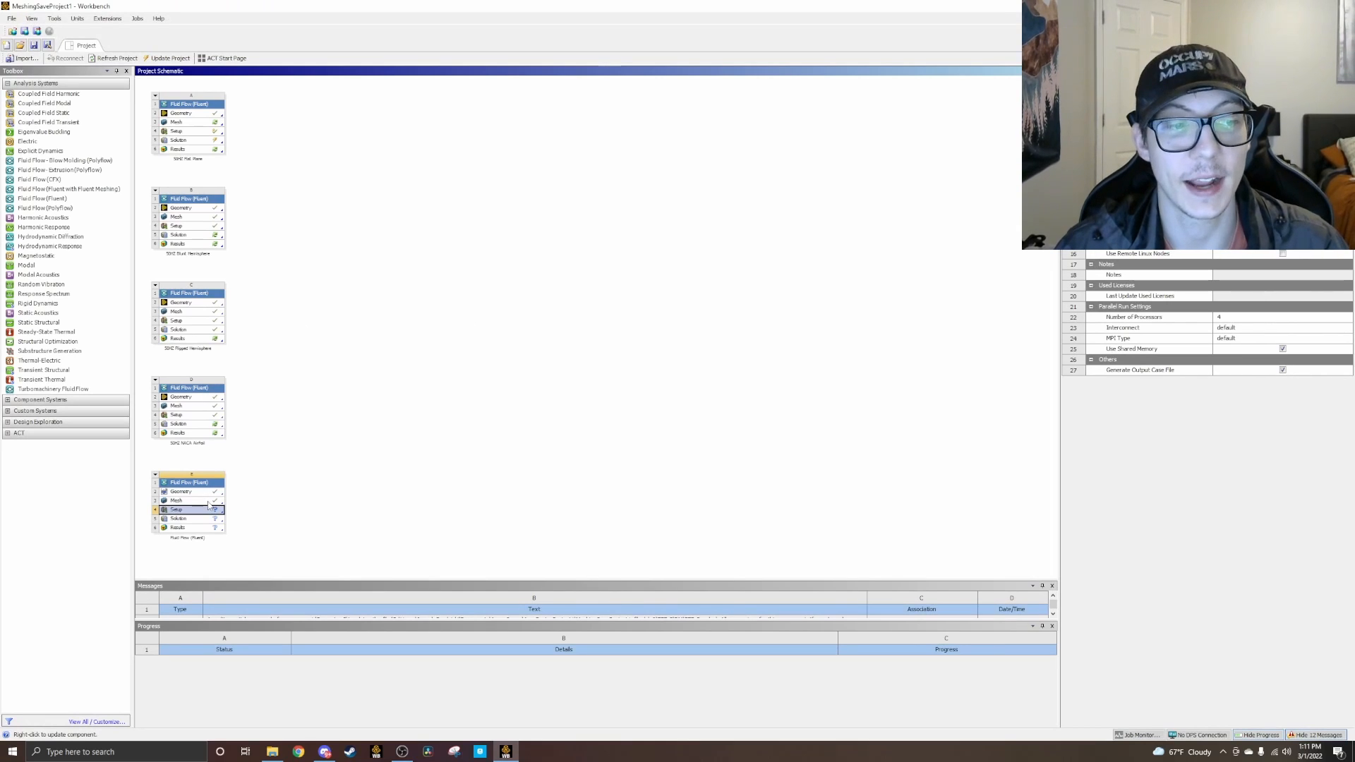
right_click(209, 502)
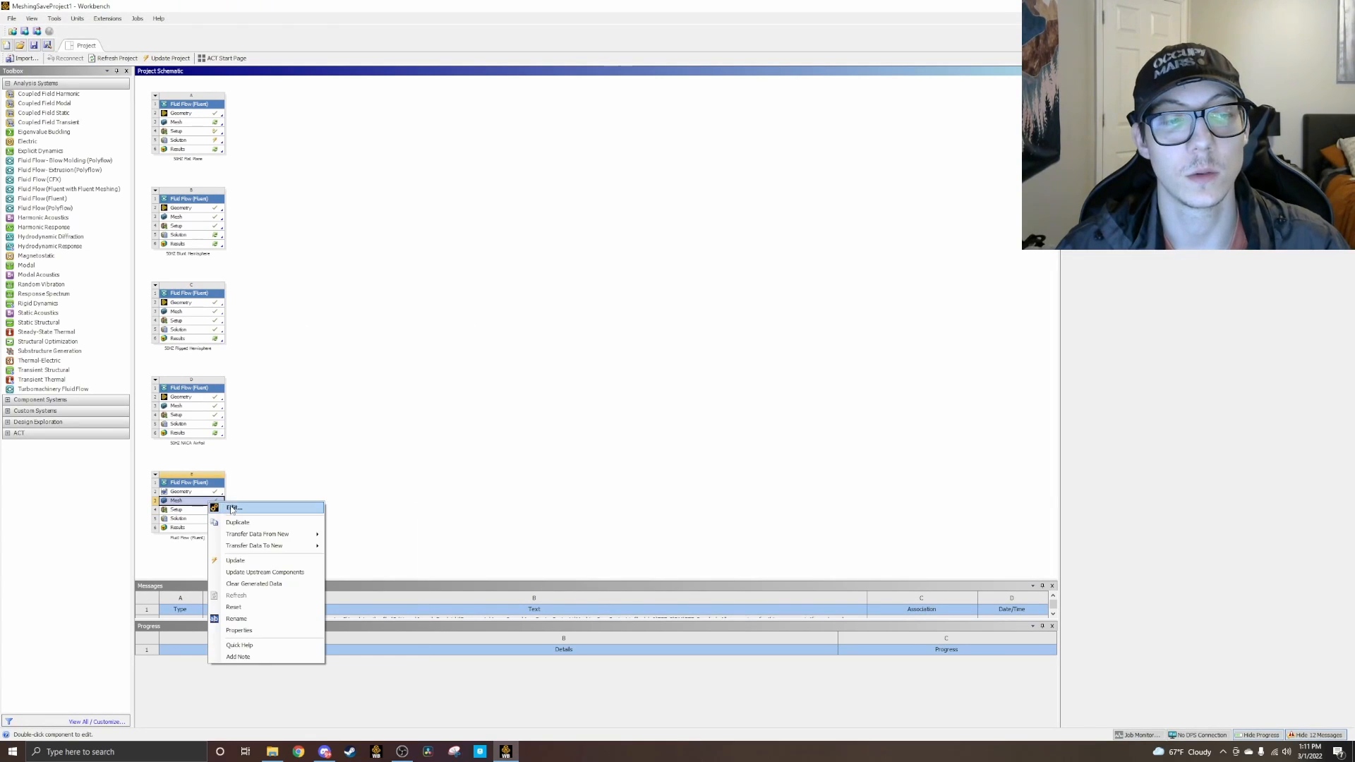
click(216, 508)
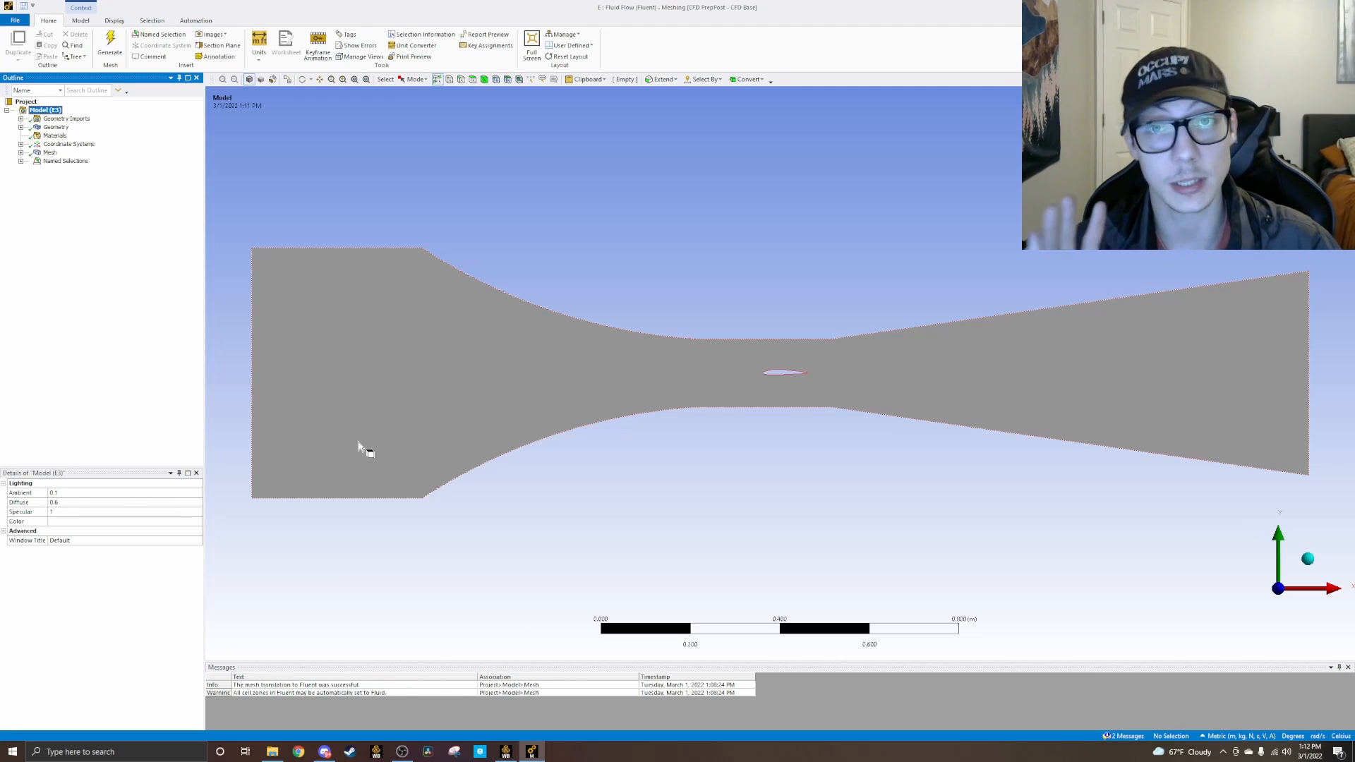
Step: Insert a new named selection in the model's Named Selections group and start picking its geometry
click(21, 161)
right_click(56, 161)
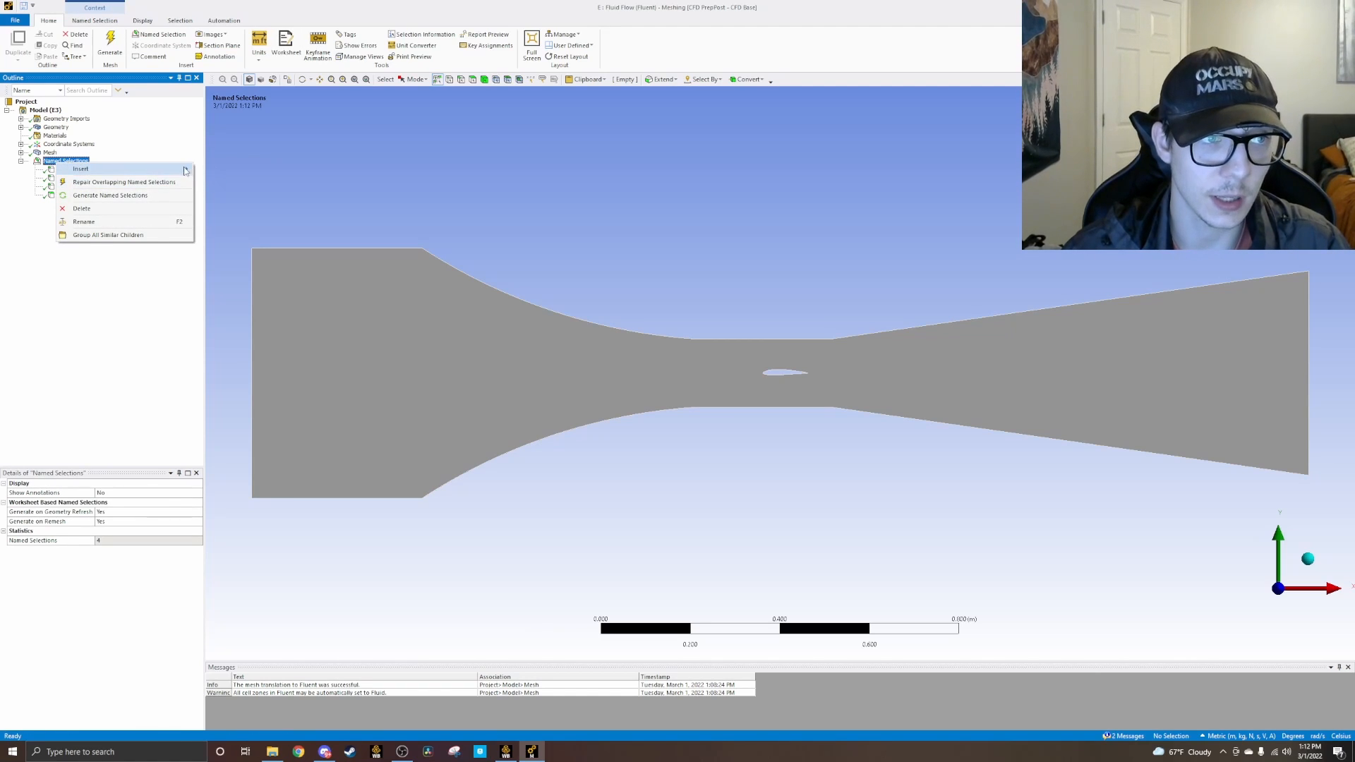
click(233, 170)
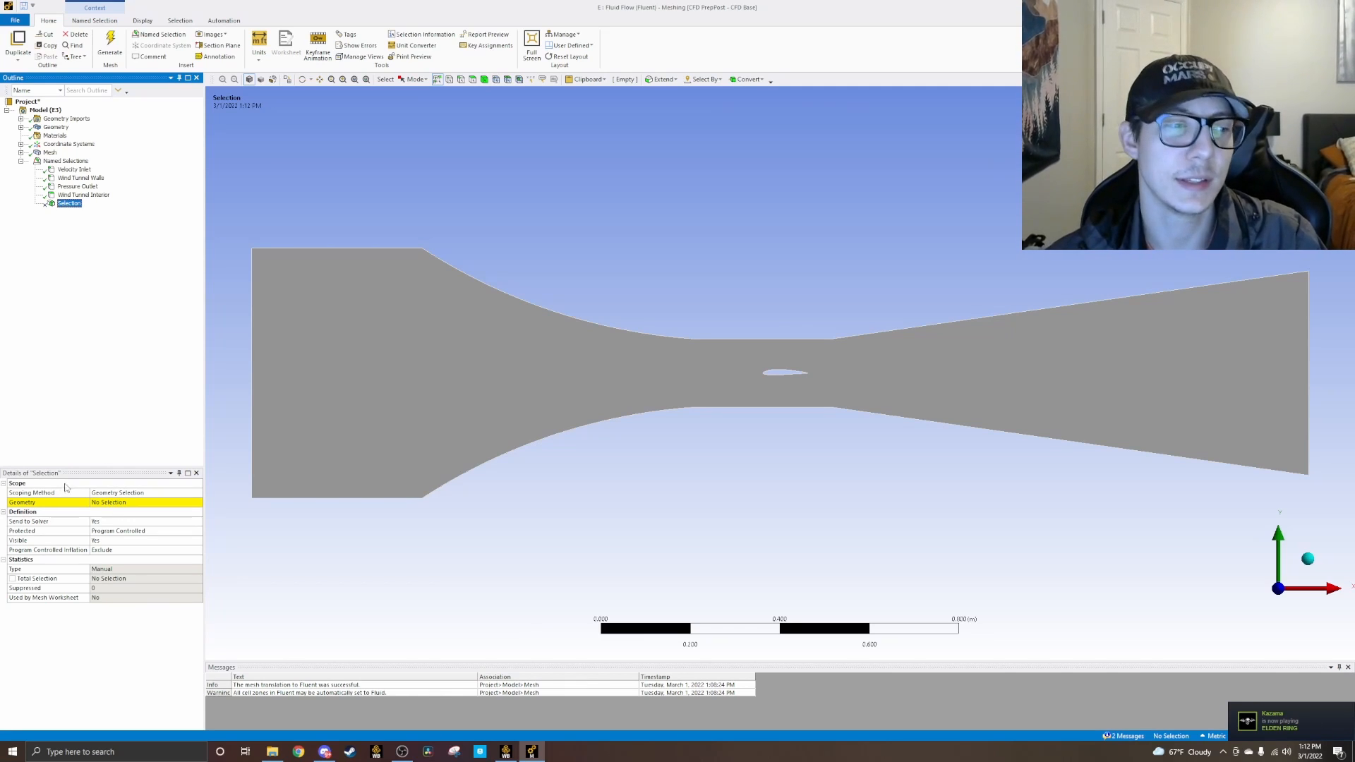
click(102, 506)
Step: Pick the edges along the airfoil's upper surface, from near the leading edge back to the trailing edge
scroll(784, 385, up, 3)
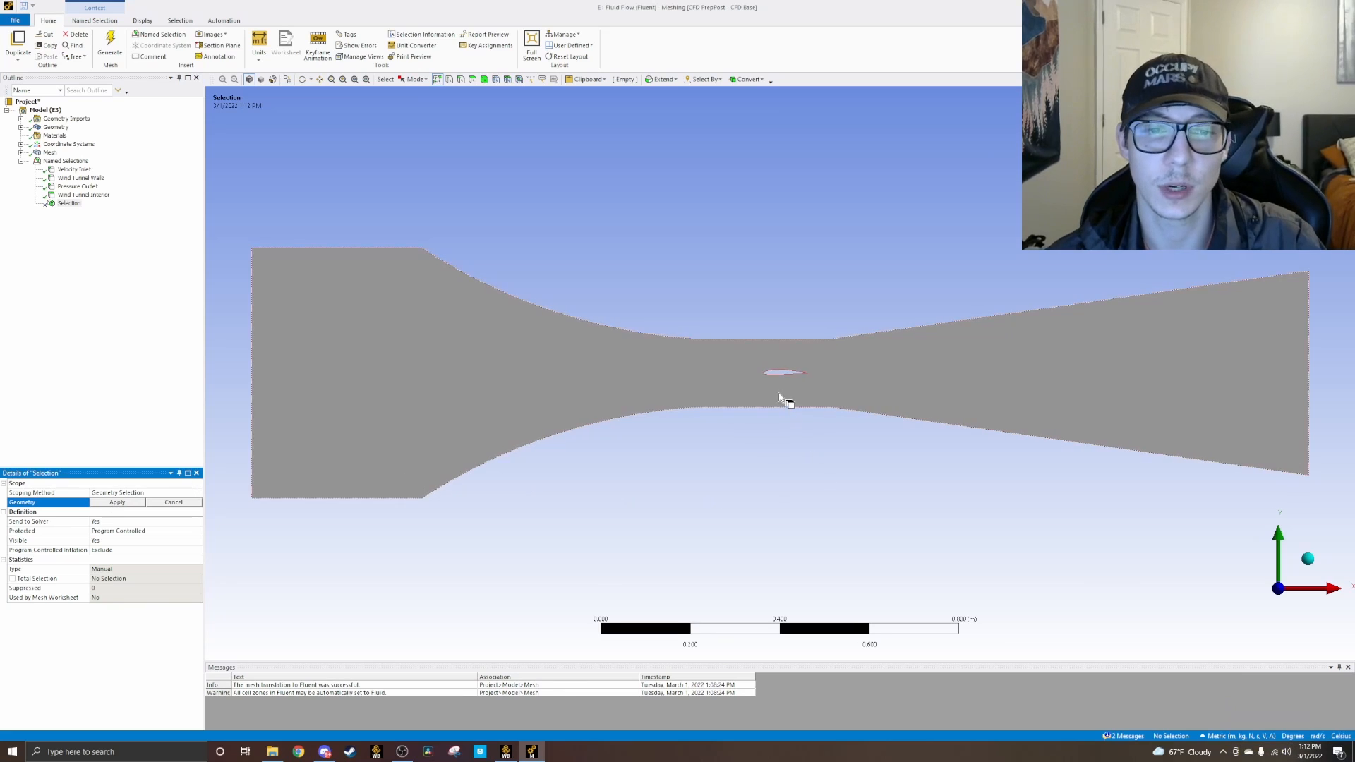
scroll(786, 374, up, 5)
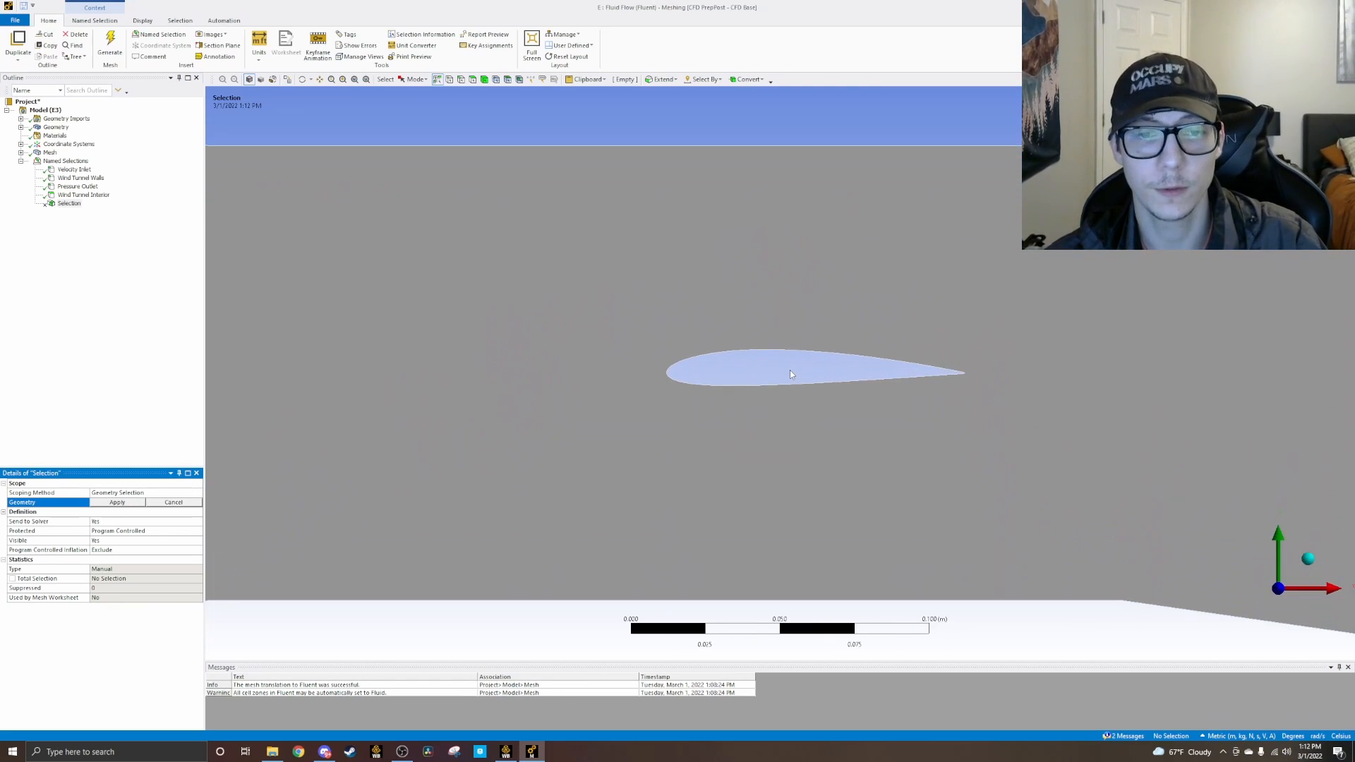
click(679, 349)
ctrl+click(710, 344)
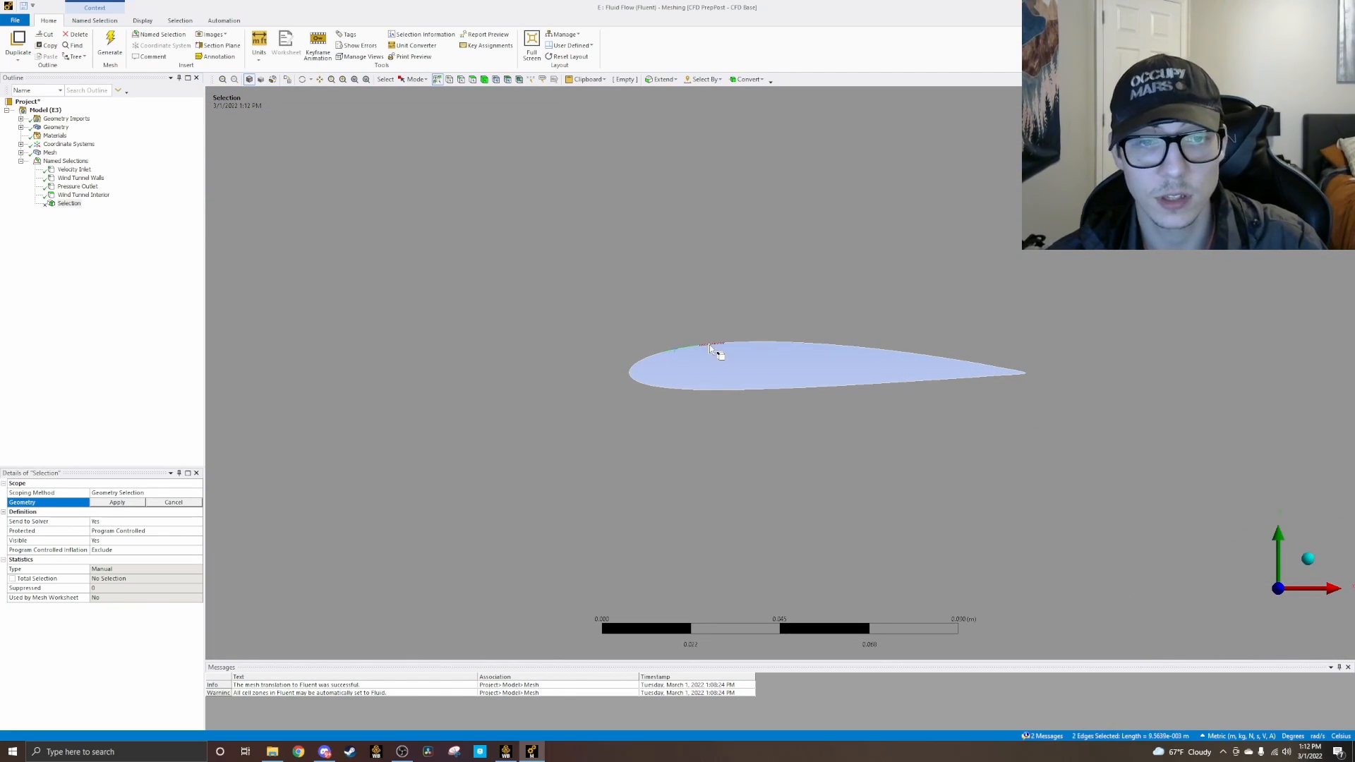
ctrl+click(770, 343)
ctrl+click(782, 344)
ctrl+click(785, 345)
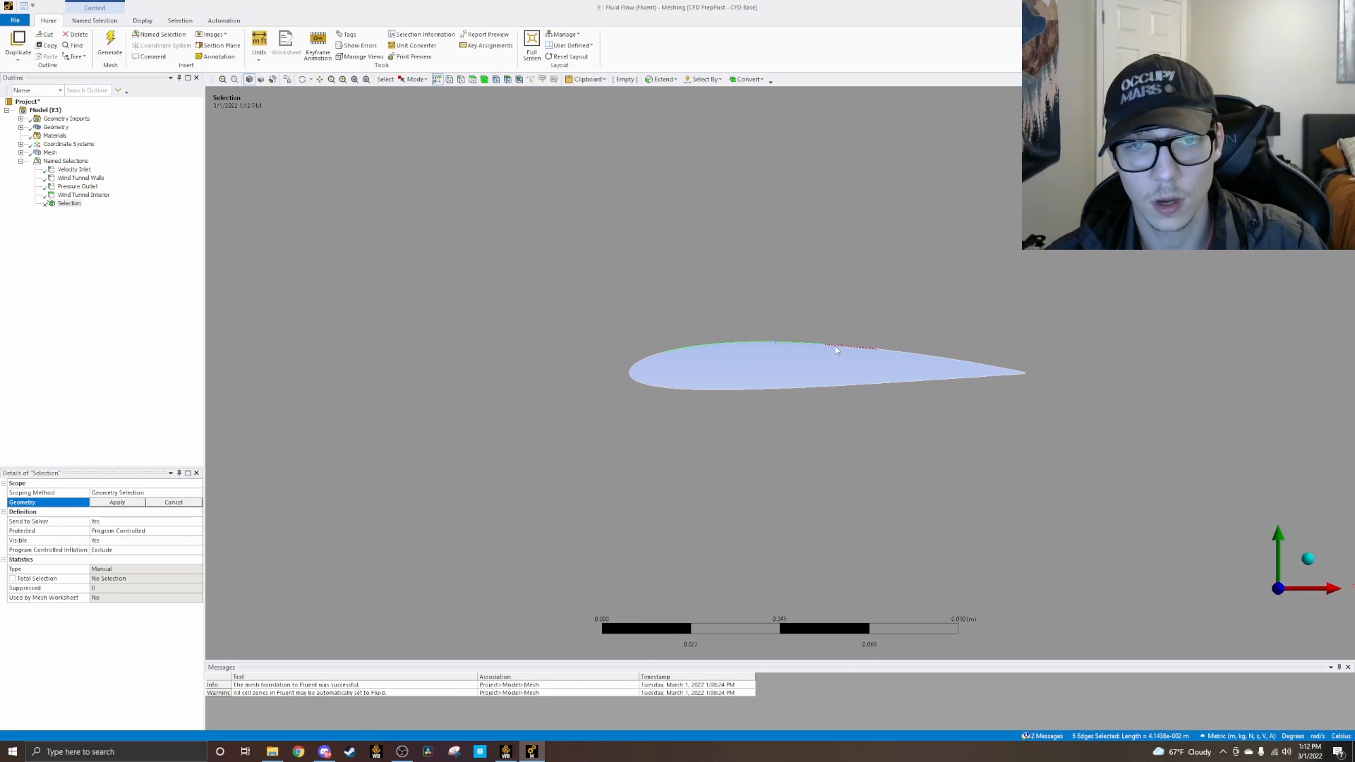
ctrl+click(865, 350)
ctrl+click(900, 355)
ctrl+click(948, 360)
ctrl+click(967, 364)
ctrl+click(993, 367)
ctrl+click(998, 368)
ctrl+click(1003, 370)
ctrl+click(1010, 371)
ctrl+click(1017, 372)
ctrl+click(1018, 375)
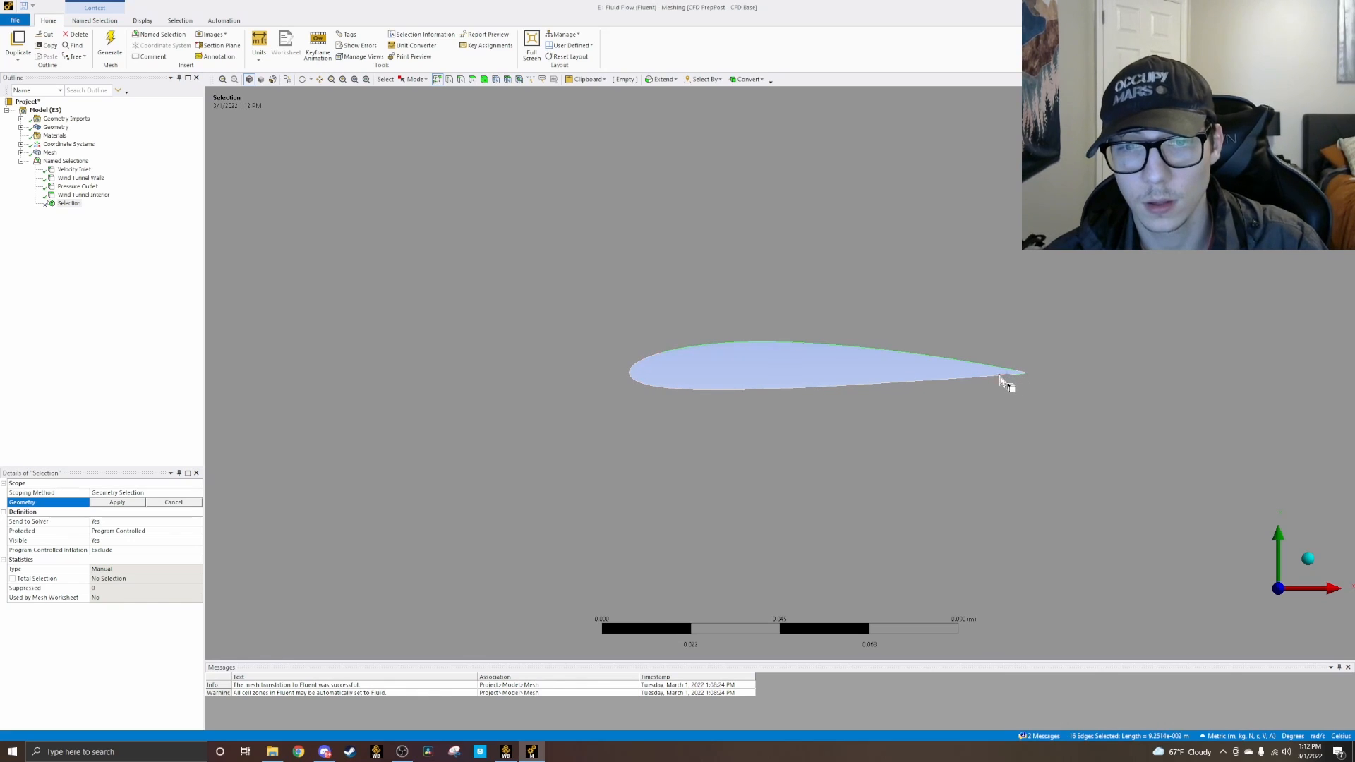
Step: Add the edges along the airfoil's lower surface to the selection, from the trailing edge forward to the nose
scroll(1012, 374, down, 3)
scroll(1009, 365, up, 4)
scroll(1076, 378, up, 1)
ctrl+click(1122, 374)
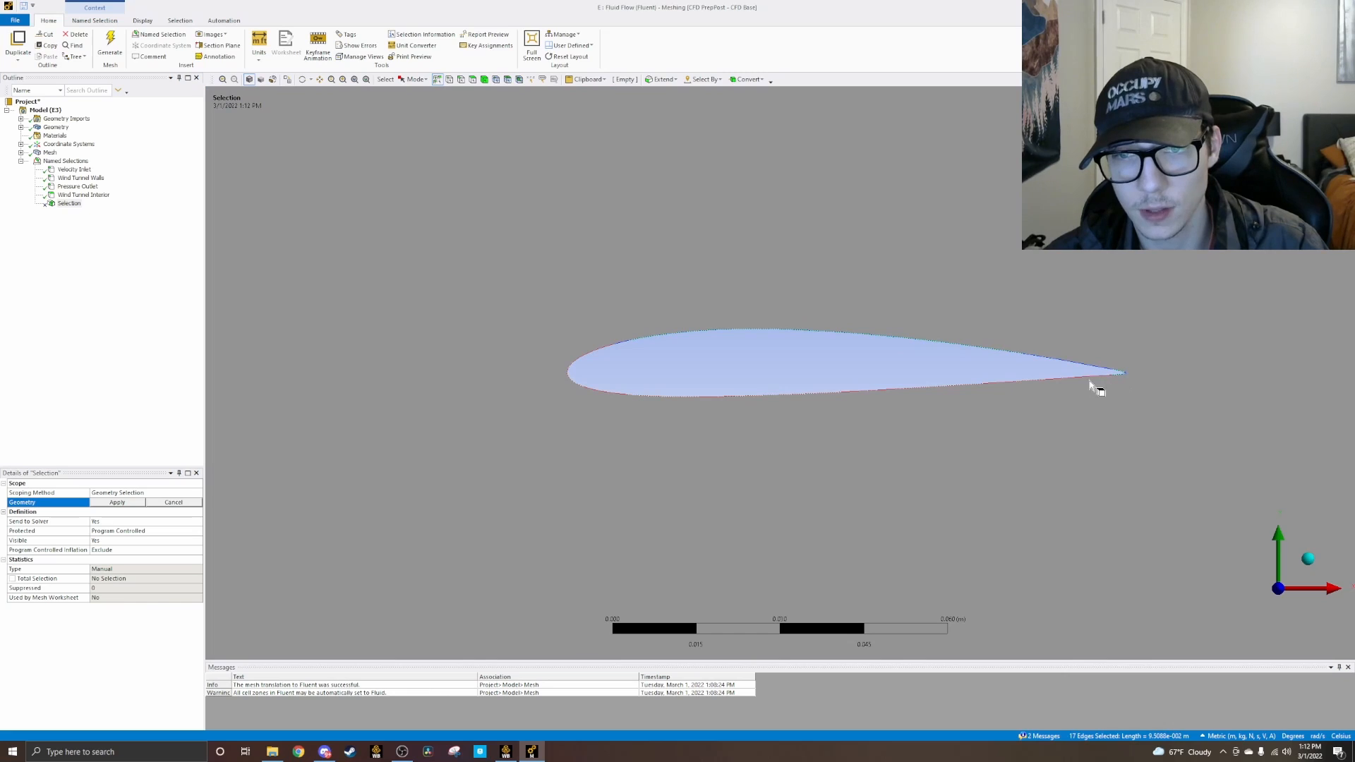
ctrl+click(1098, 379)
ctrl+click(1096, 378)
ctrl+click(1083, 379)
ctrl+click(1069, 380)
ctrl+click(1014, 385)
ctrl+click(981, 387)
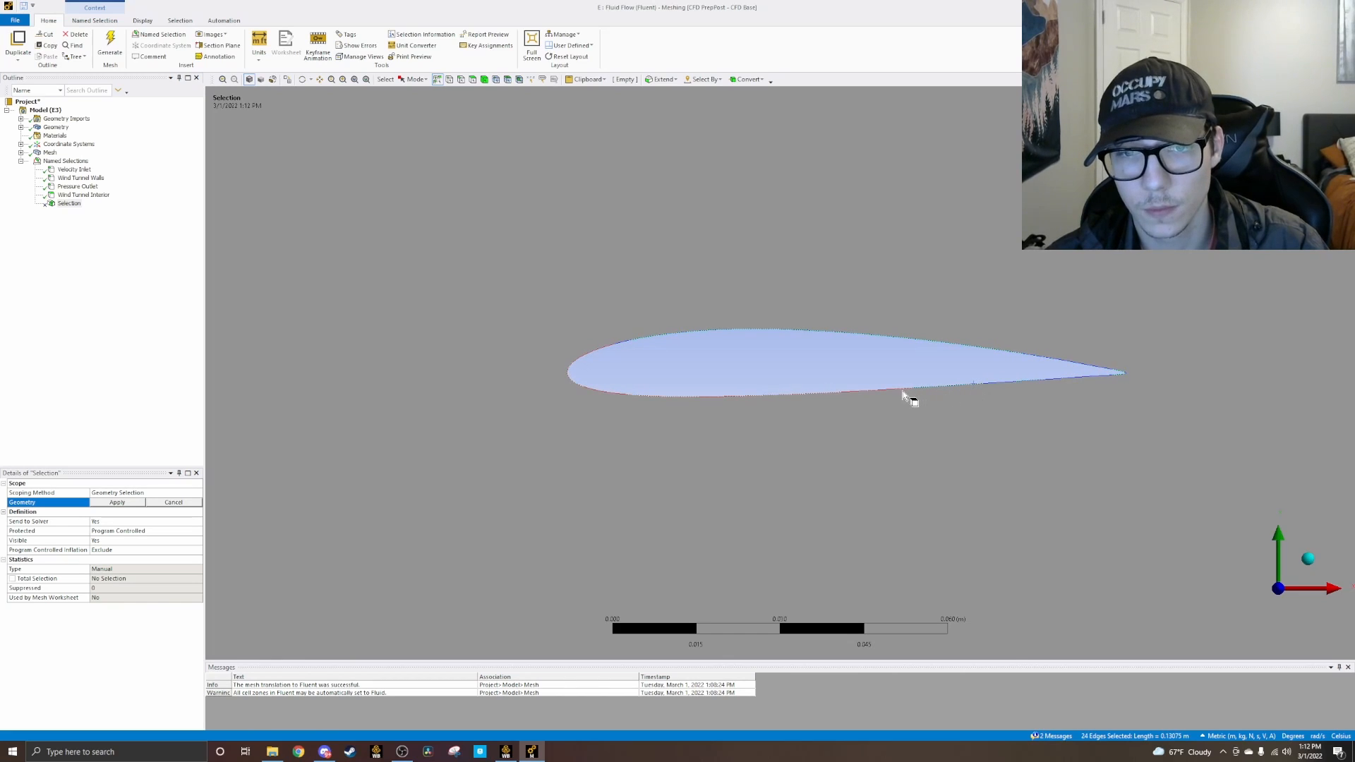
ctrl+click(853, 393)
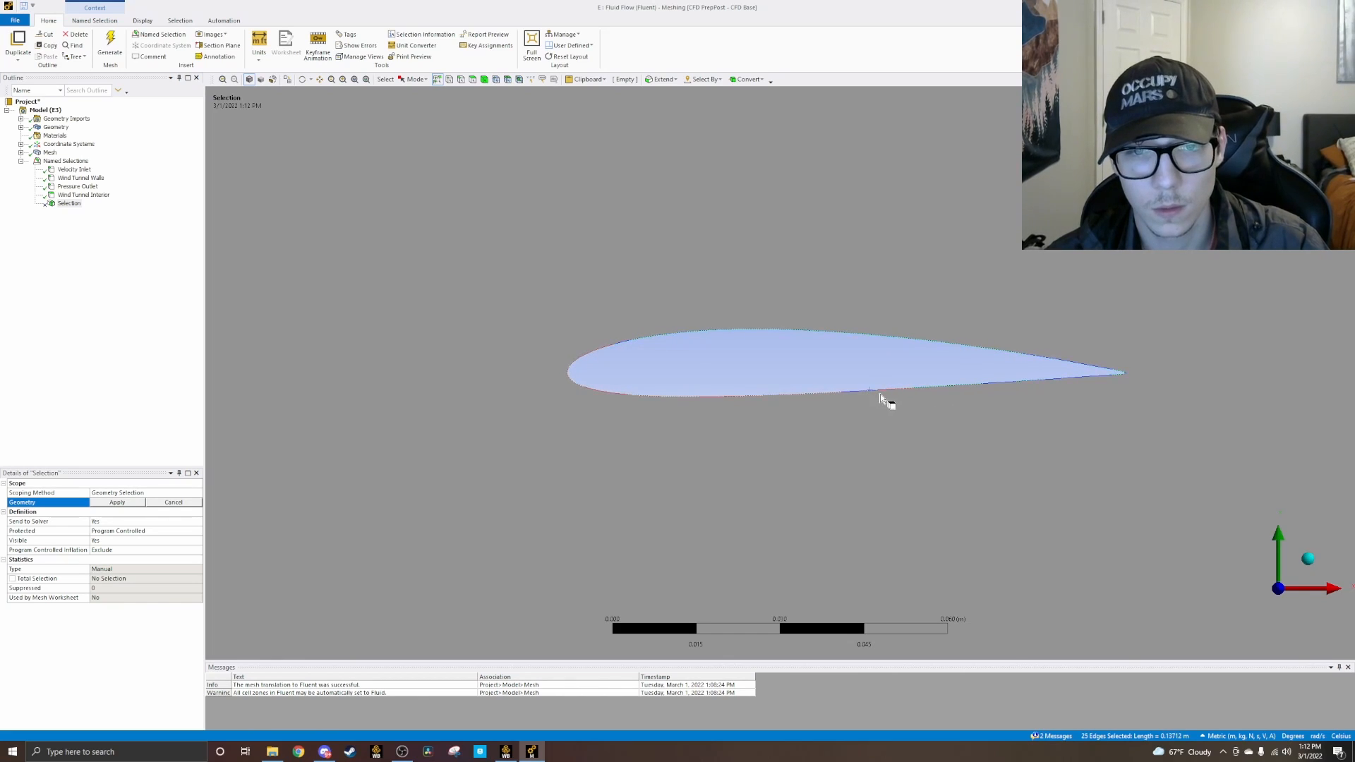
ctrl+click(832, 394)
ctrl+click(817, 396)
ctrl+click(784, 395)
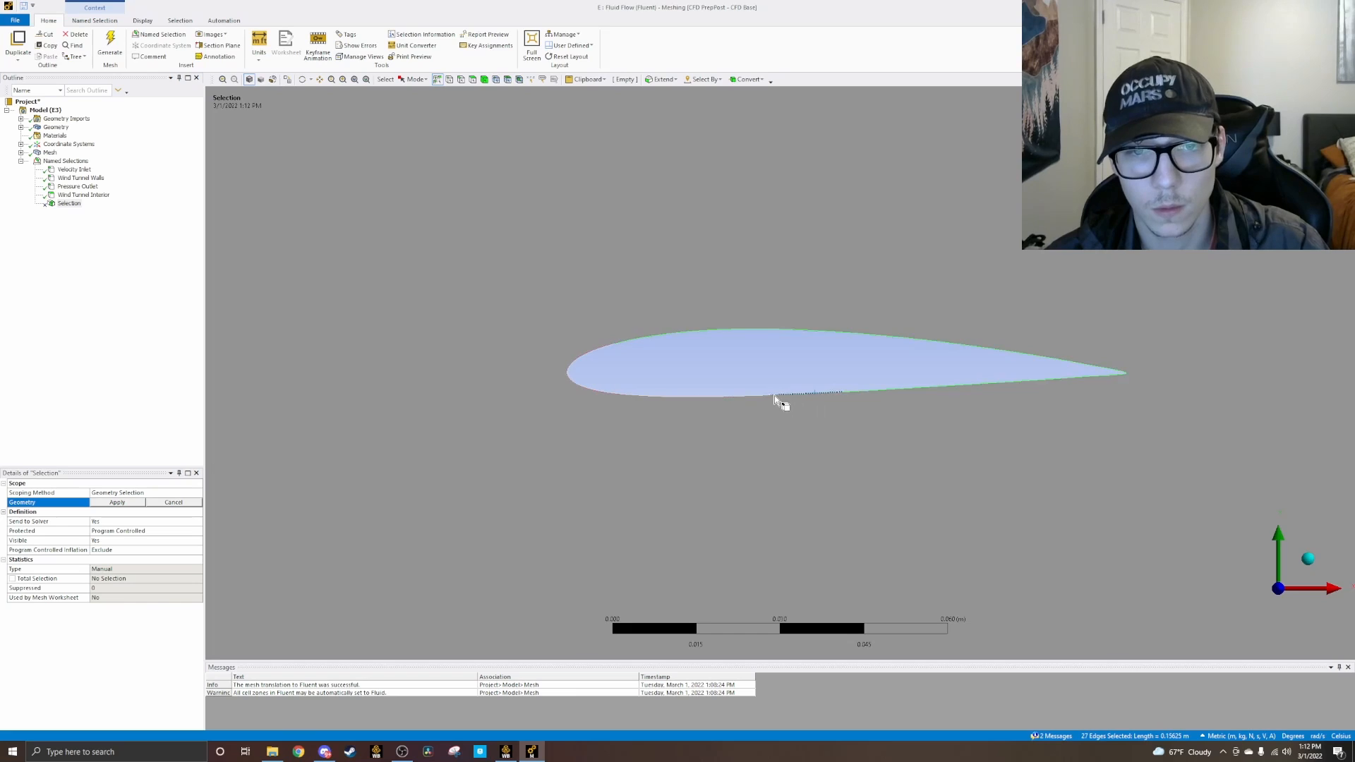
ctrl+click(735, 396)
ctrl+click(693, 396)
ctrl+click(690, 397)
ctrl+click(664, 396)
ctrl+click(608, 396)
ctrl+click(583, 393)
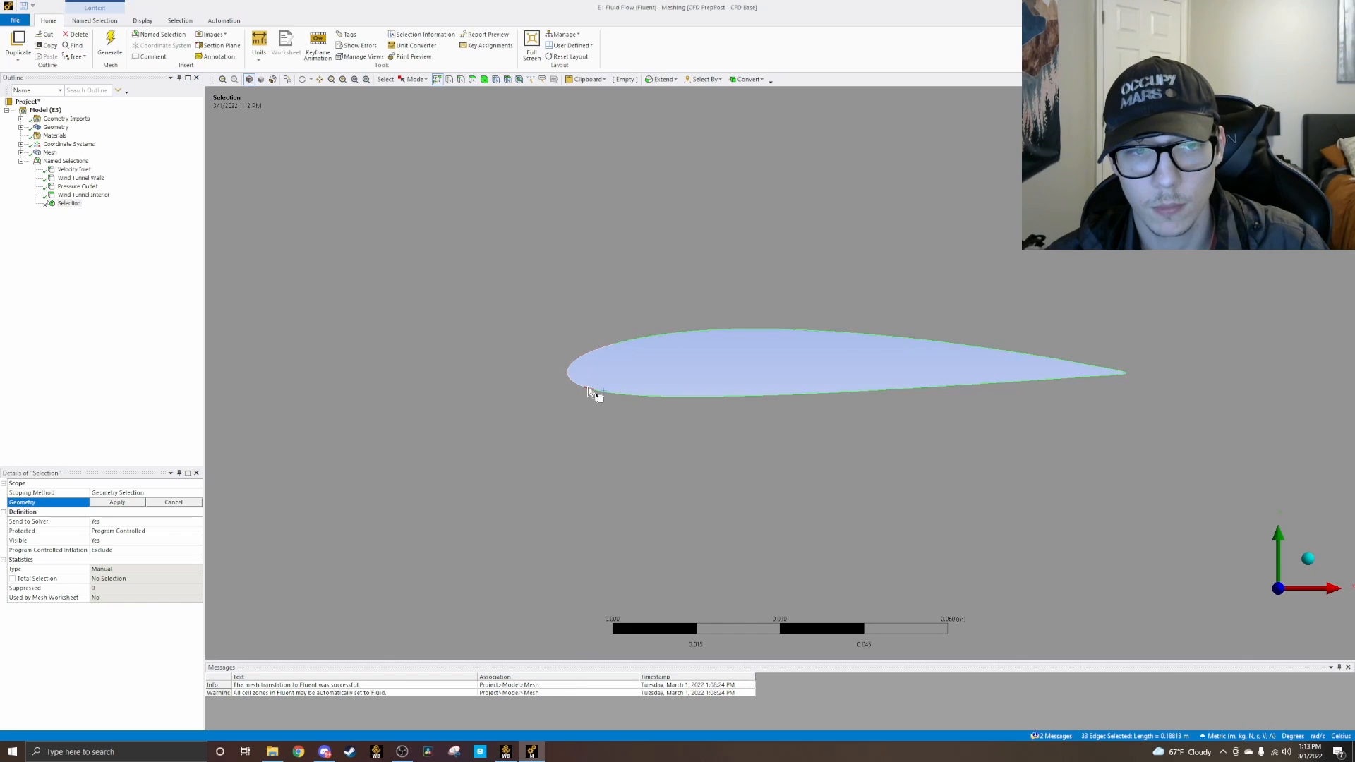
Step: Add the remaining edges around the airfoil's leading edge and apply the full outline as the named selection's geometry
ctrl+click(581, 388)
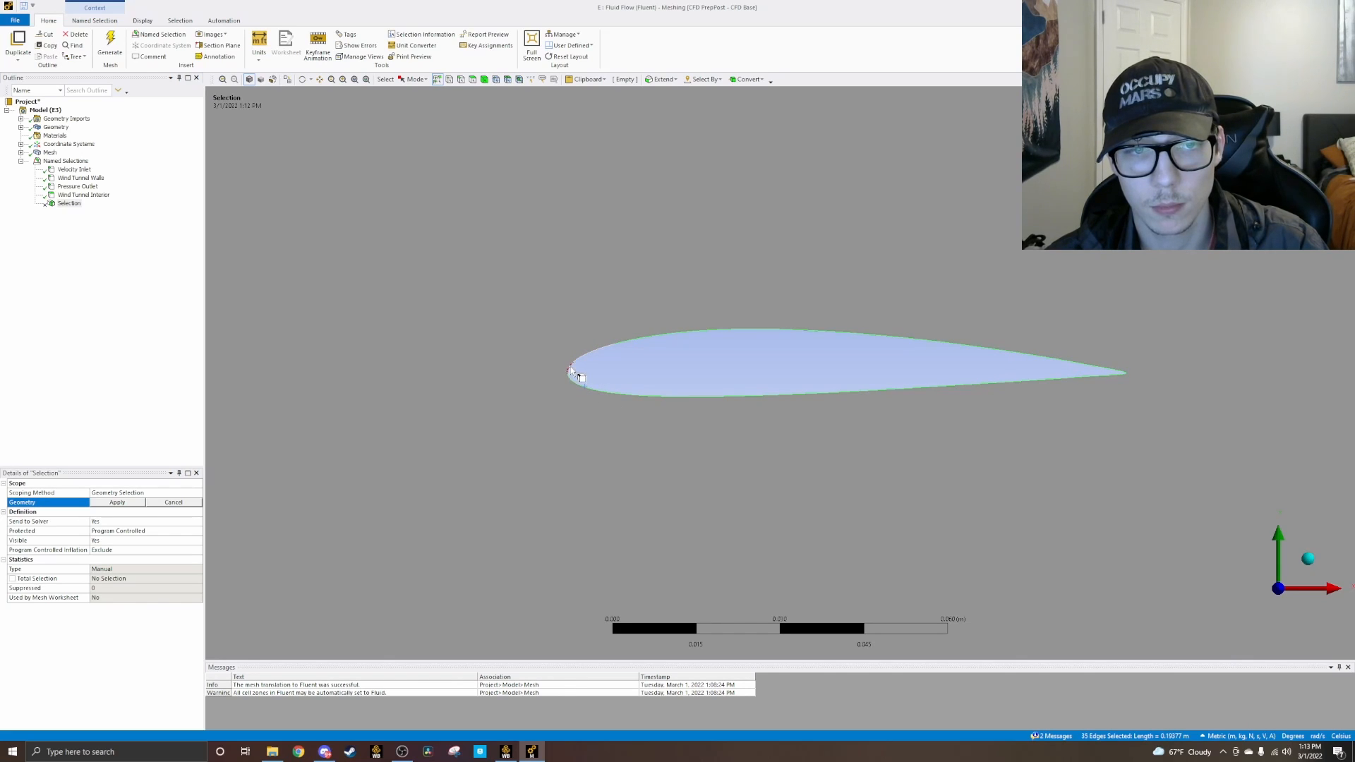
ctrl+click(590, 358)
ctrl+click(613, 352)
scroll(1162, 425, down, 1)
scroll(1150, 414, up, 2)
scroll(1151, 415, down, 1)
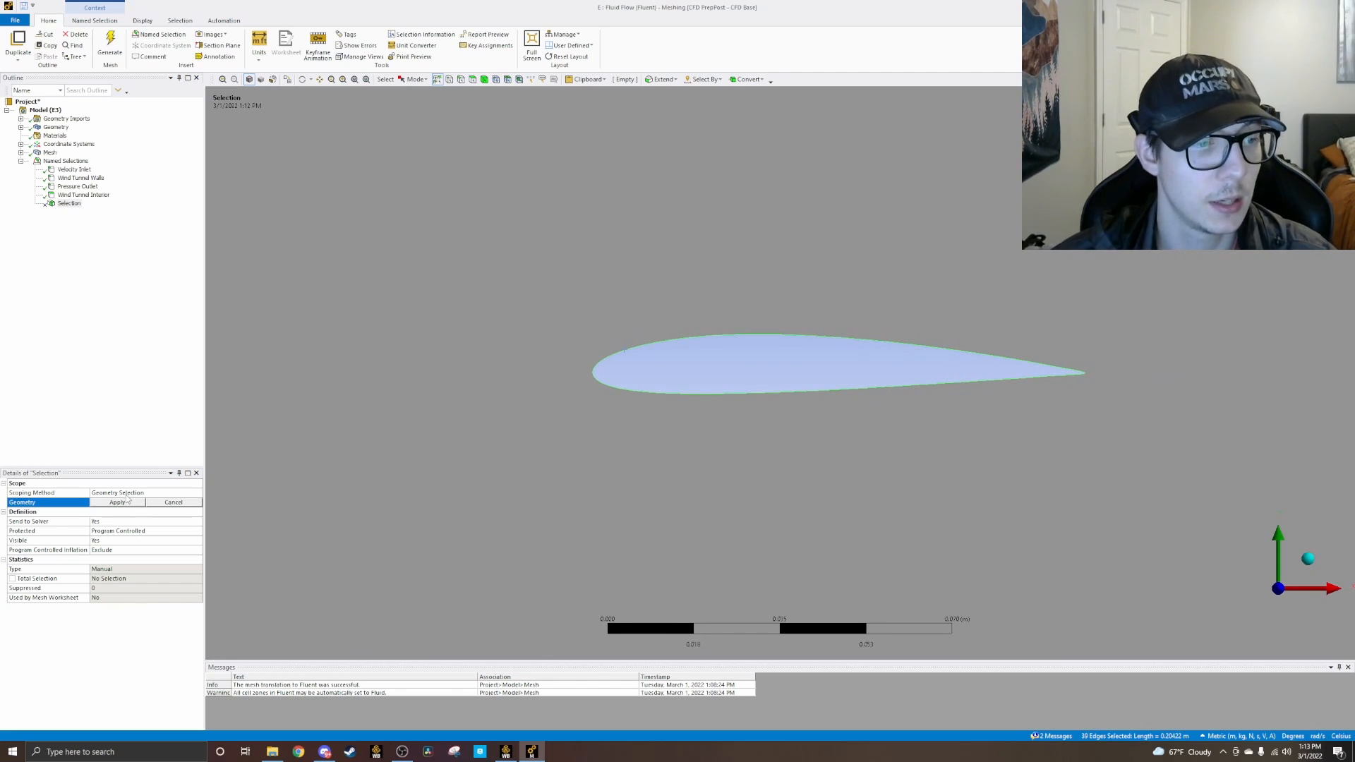
click(118, 503)
Step: Rename the new airfoil named selection to naca2412
right_click(67, 203)
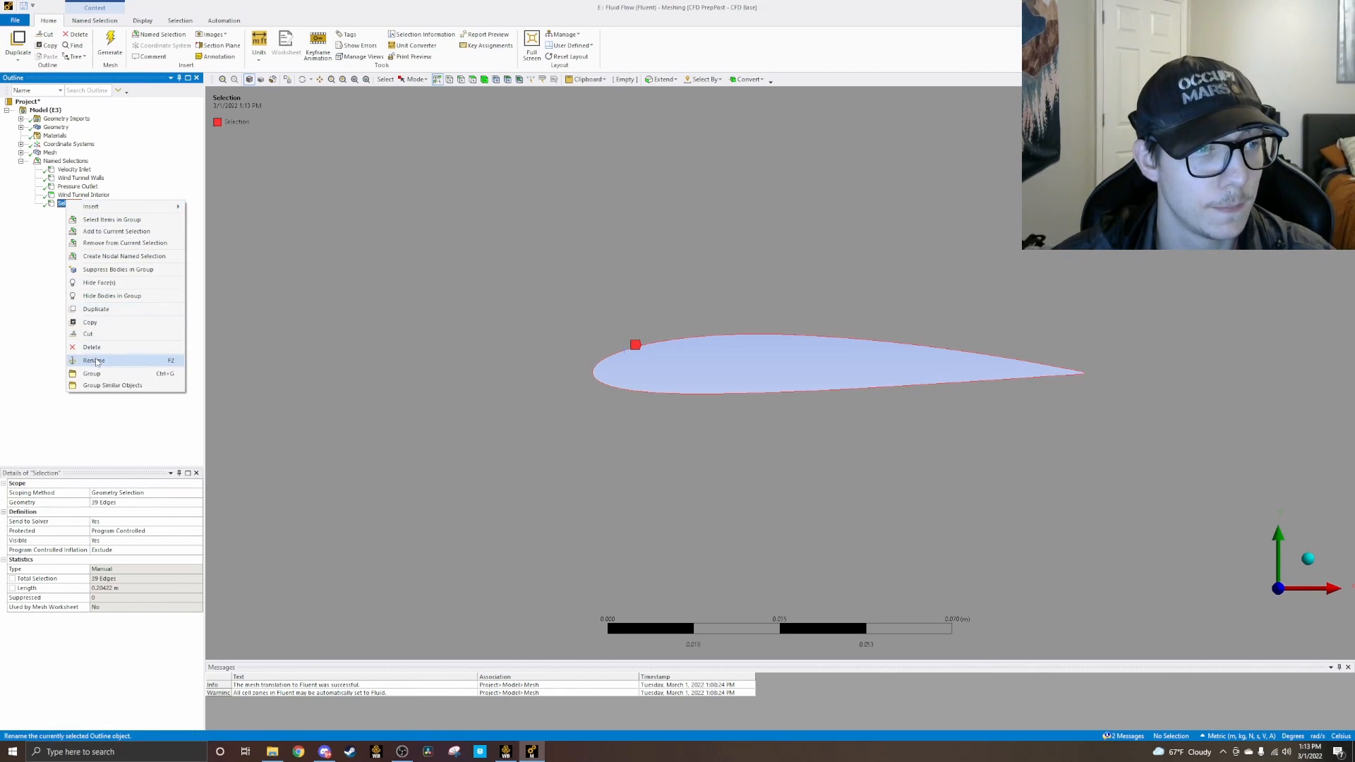
click(94, 360)
text(naca)
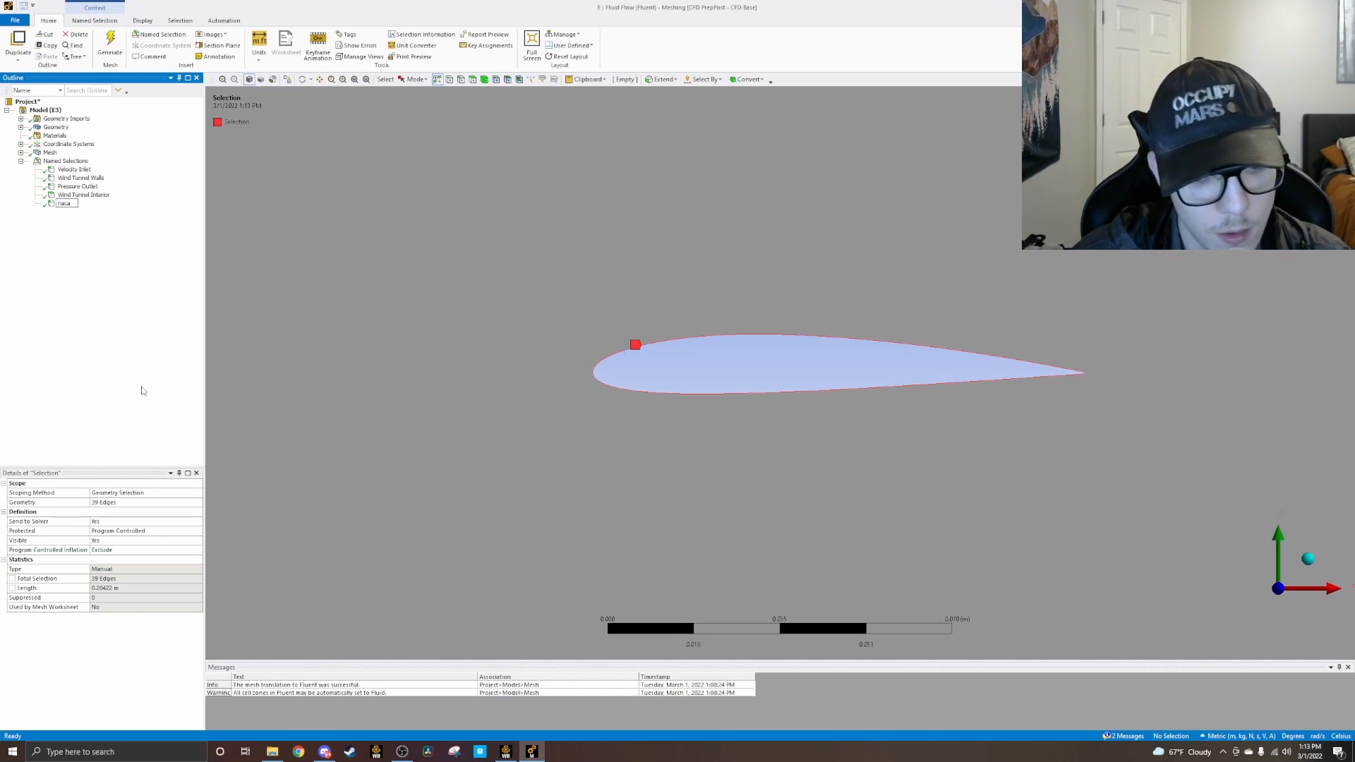
text(2412)
key(Return)
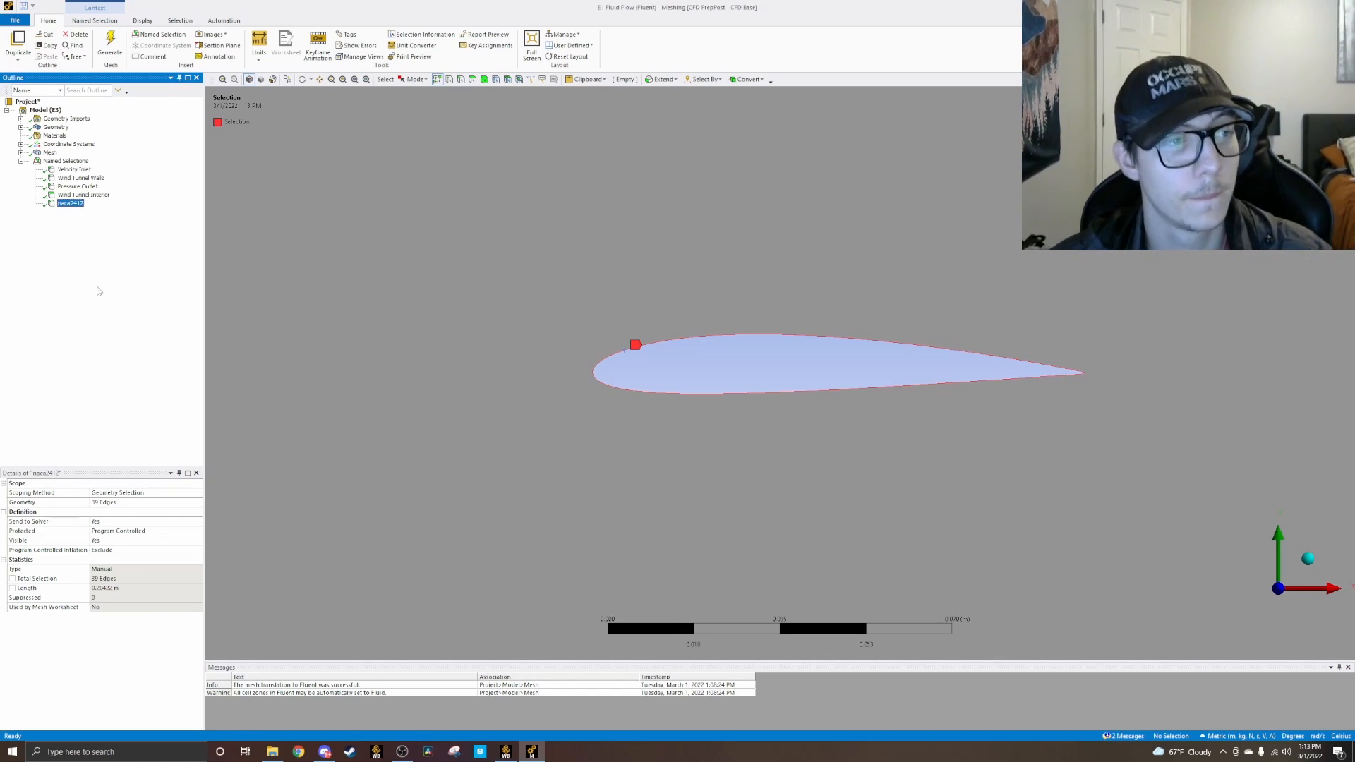
Step: Reopen the geometry scope of the Wind Tunnel Walls named selection and clear its picked edges
click(95, 196)
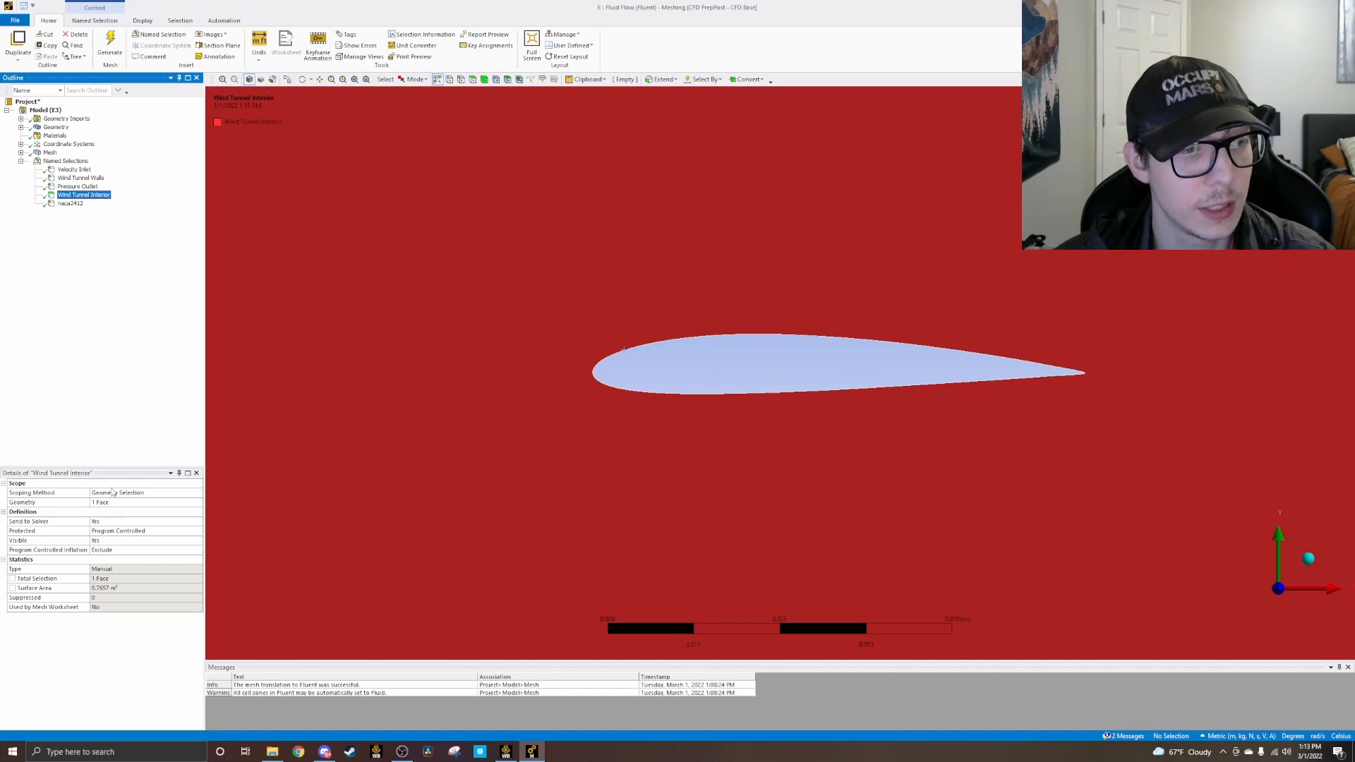
click(80, 178)
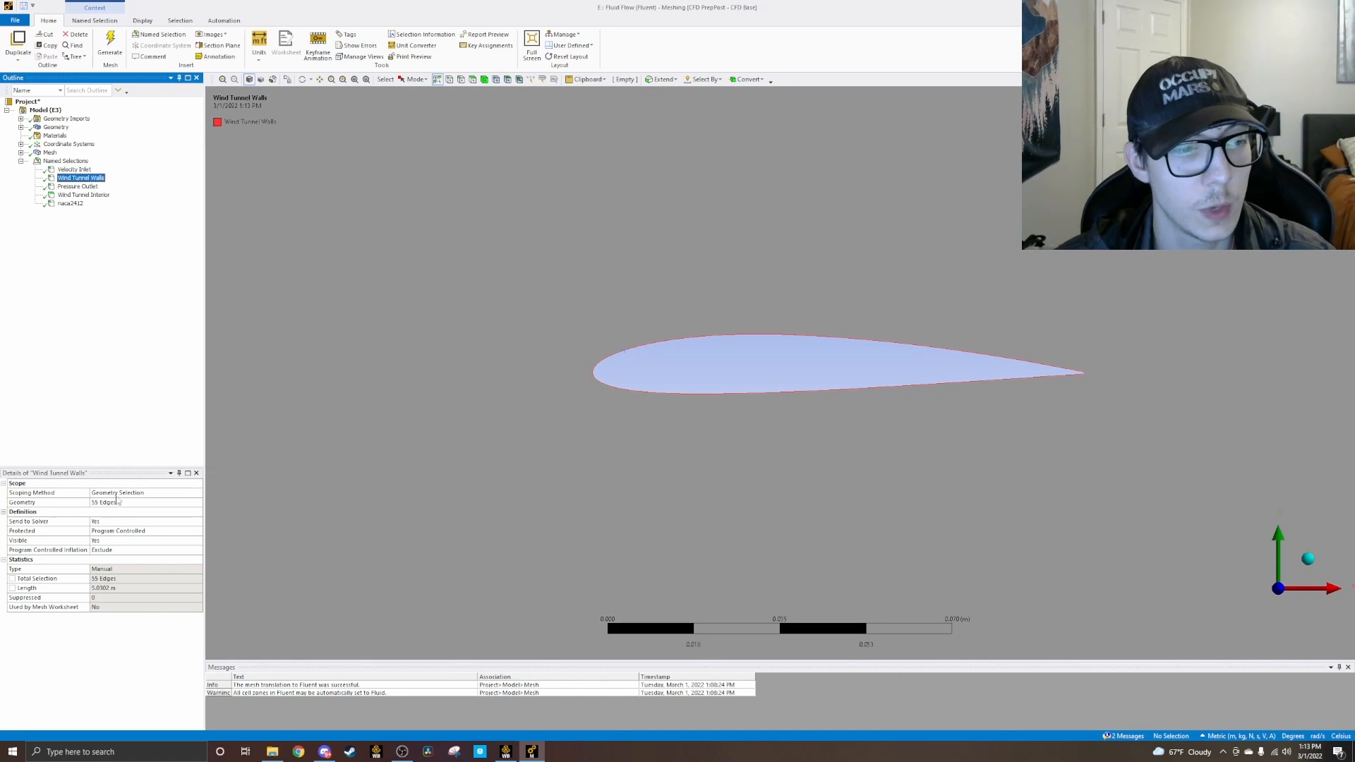
click(119, 501)
scroll(547, 277, down, 2)
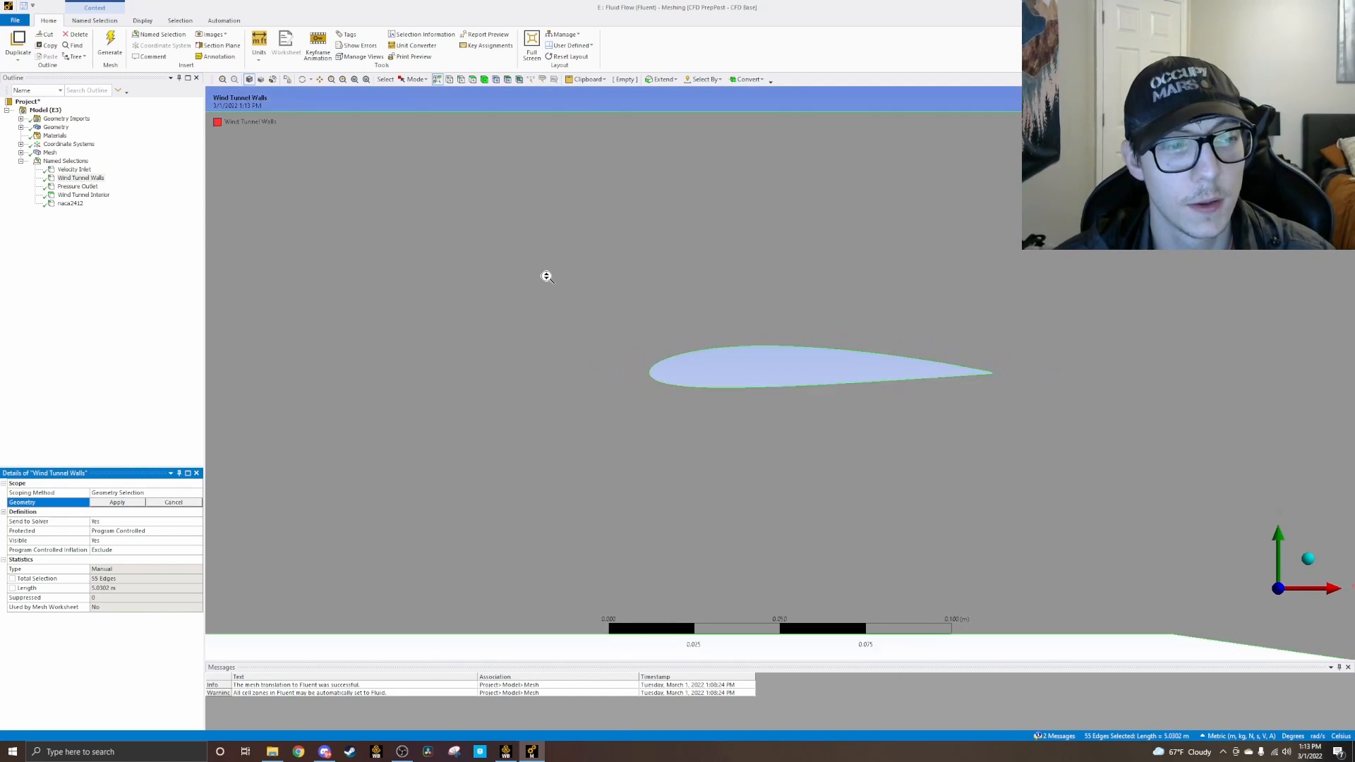
scroll(547, 277, down, 8)
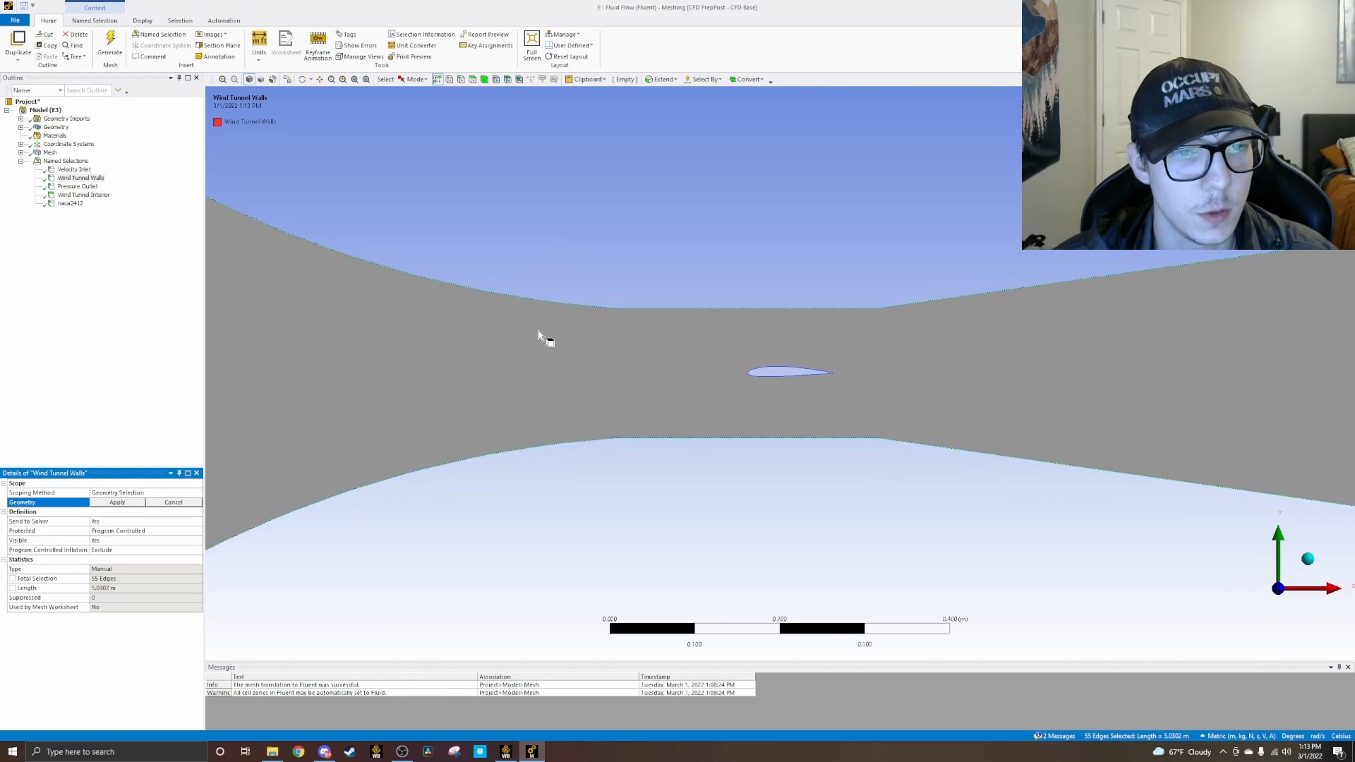
scroll(741, 363, up, 3)
click(833, 409)
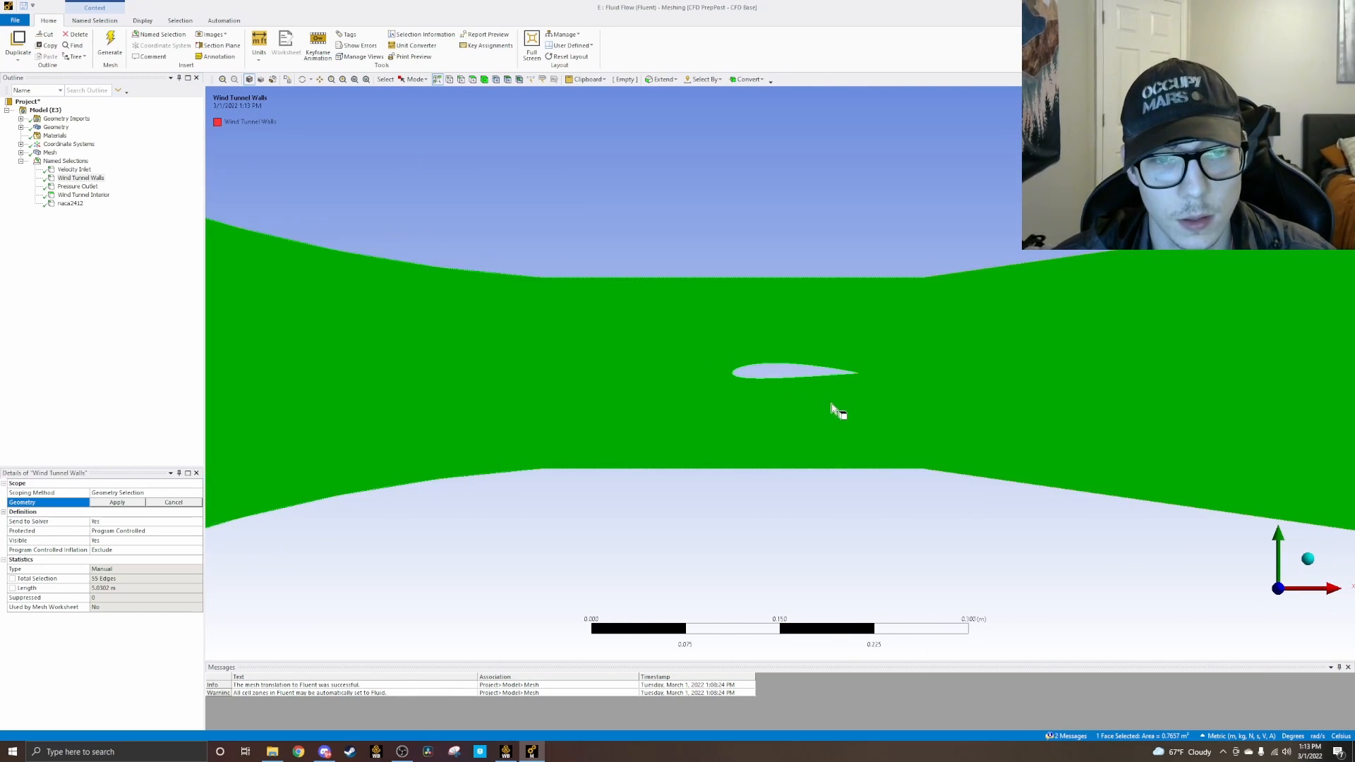
click(689, 530)
Step: Pick all upper wall edges of the wind tunnel, from the inlet section through the contraction and throat to the diffuser
scroll(591, 340, down, 2)
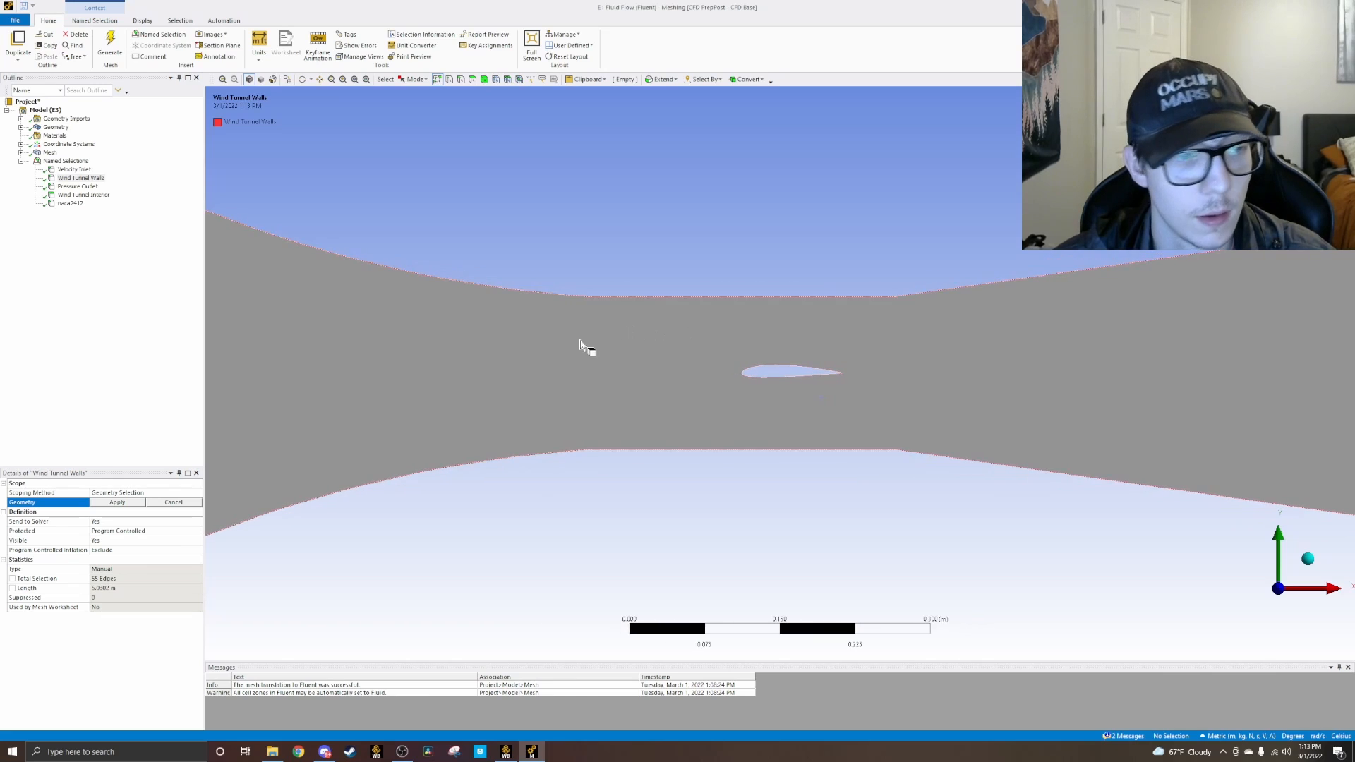
scroll(590, 340, down, 2)
scroll(260, 219, down, 2)
click(288, 225)
ctrl+click(387, 248)
ctrl+click(577, 327)
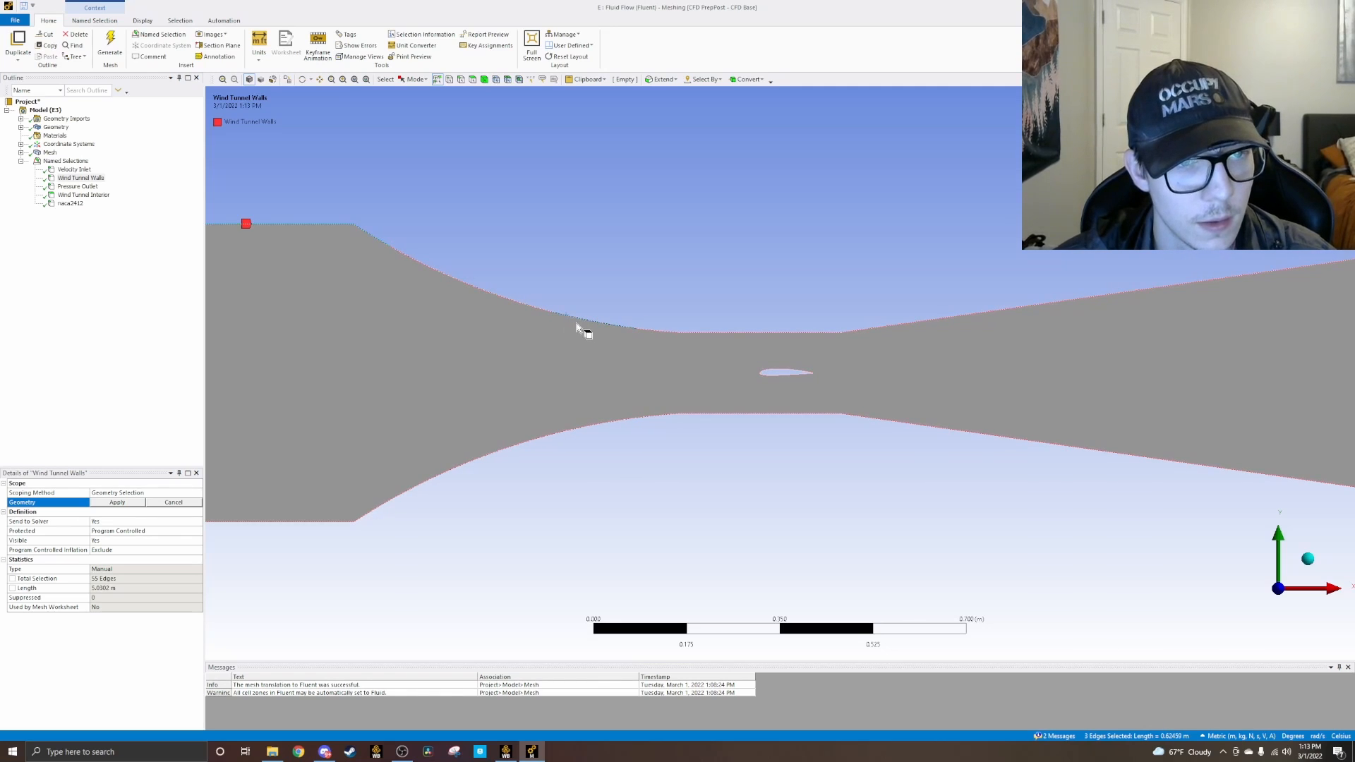
ctrl+click(531, 305)
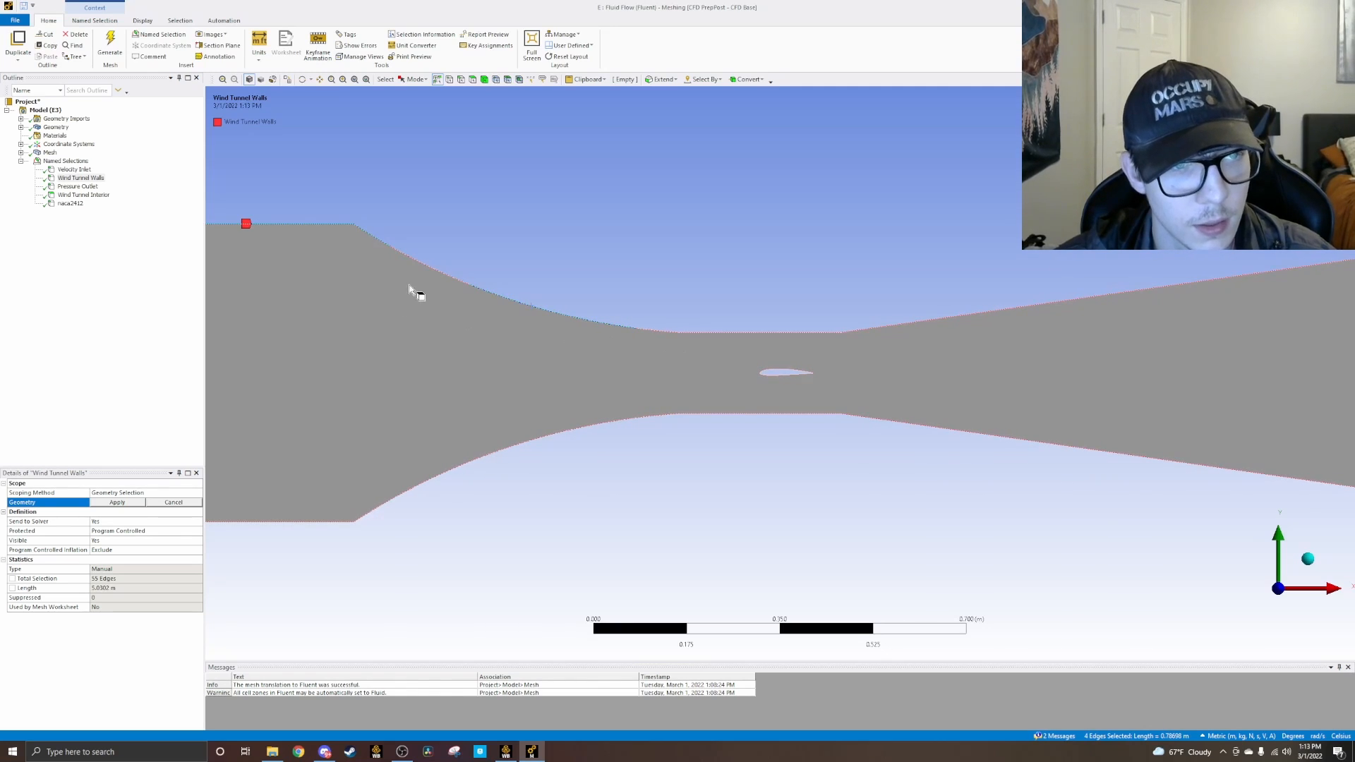
ctrl+click(437, 273)
ctrl+click(671, 332)
ctrl+click(701, 335)
ctrl+click(1096, 296)
Step: Add all lower wall edges of the wind tunnel and apply them to Wind Tunnel Walls, leaving the airfoil edges out
scroll(1096, 297, down, 1)
scroll(1097, 297, down, 2)
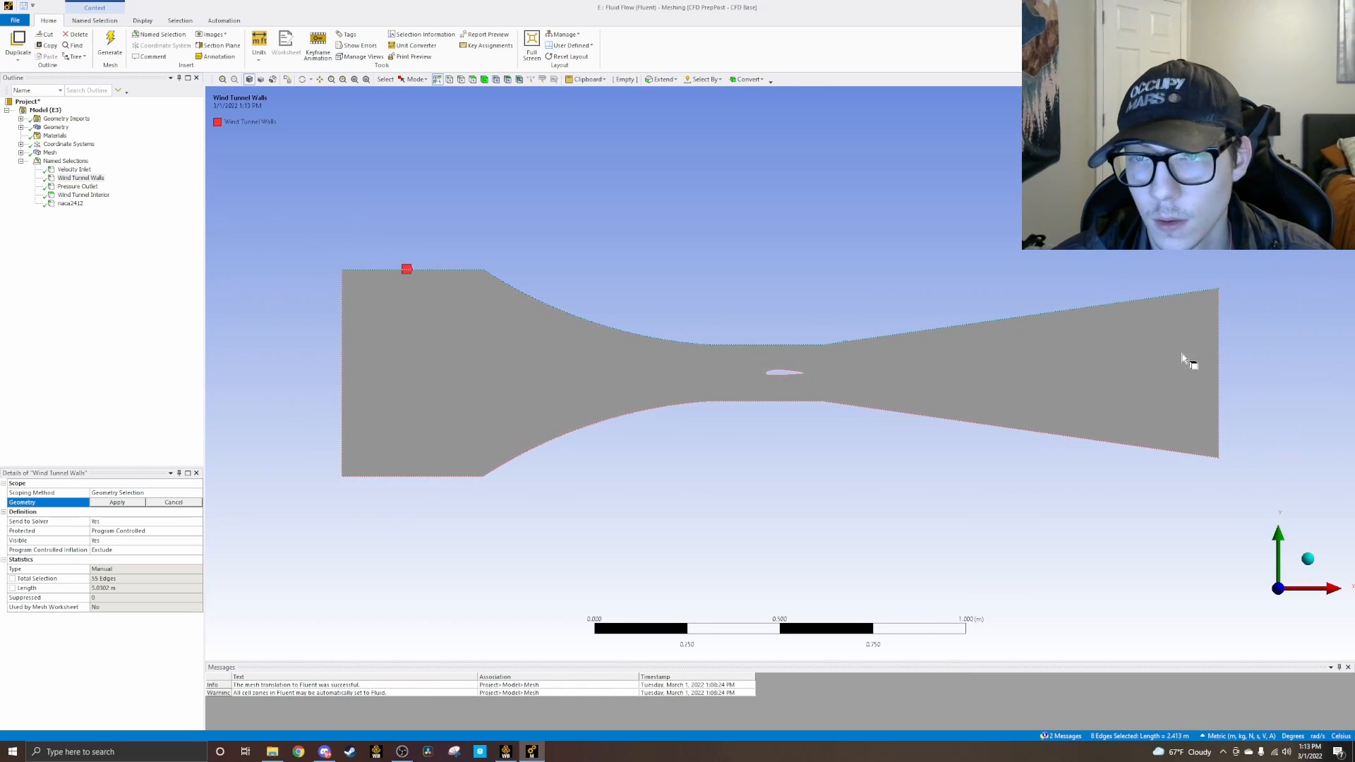
ctrl+click(1114, 444)
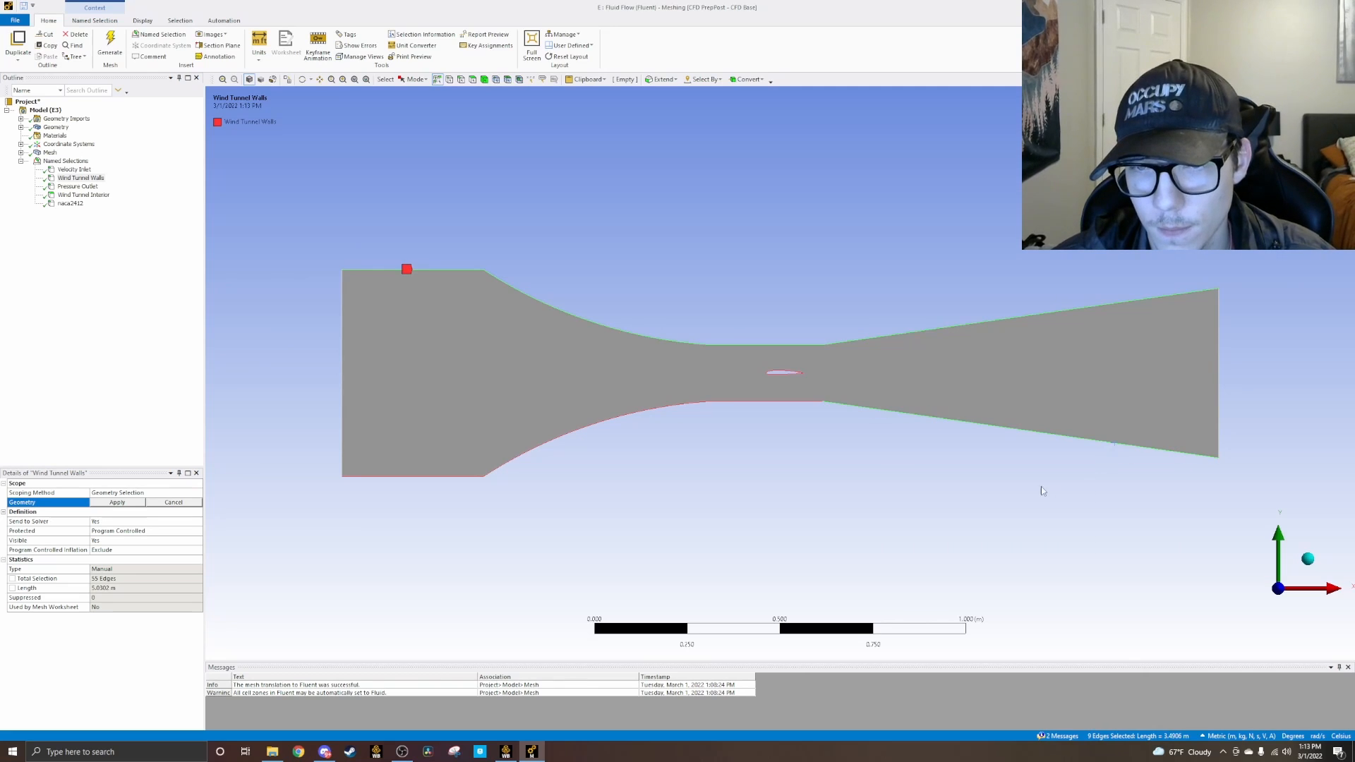
ctrl+click(804, 401)
ctrl+click(668, 408)
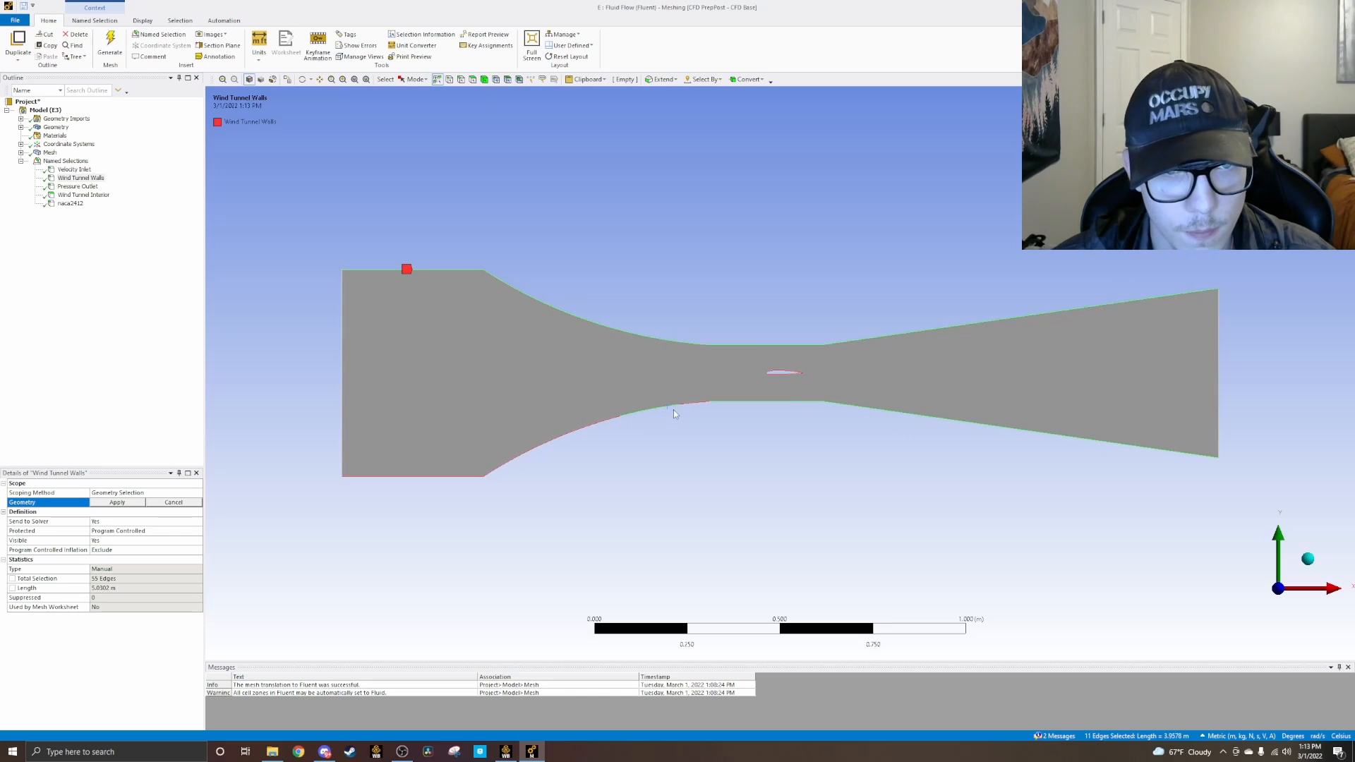
ctrl+click(584, 430)
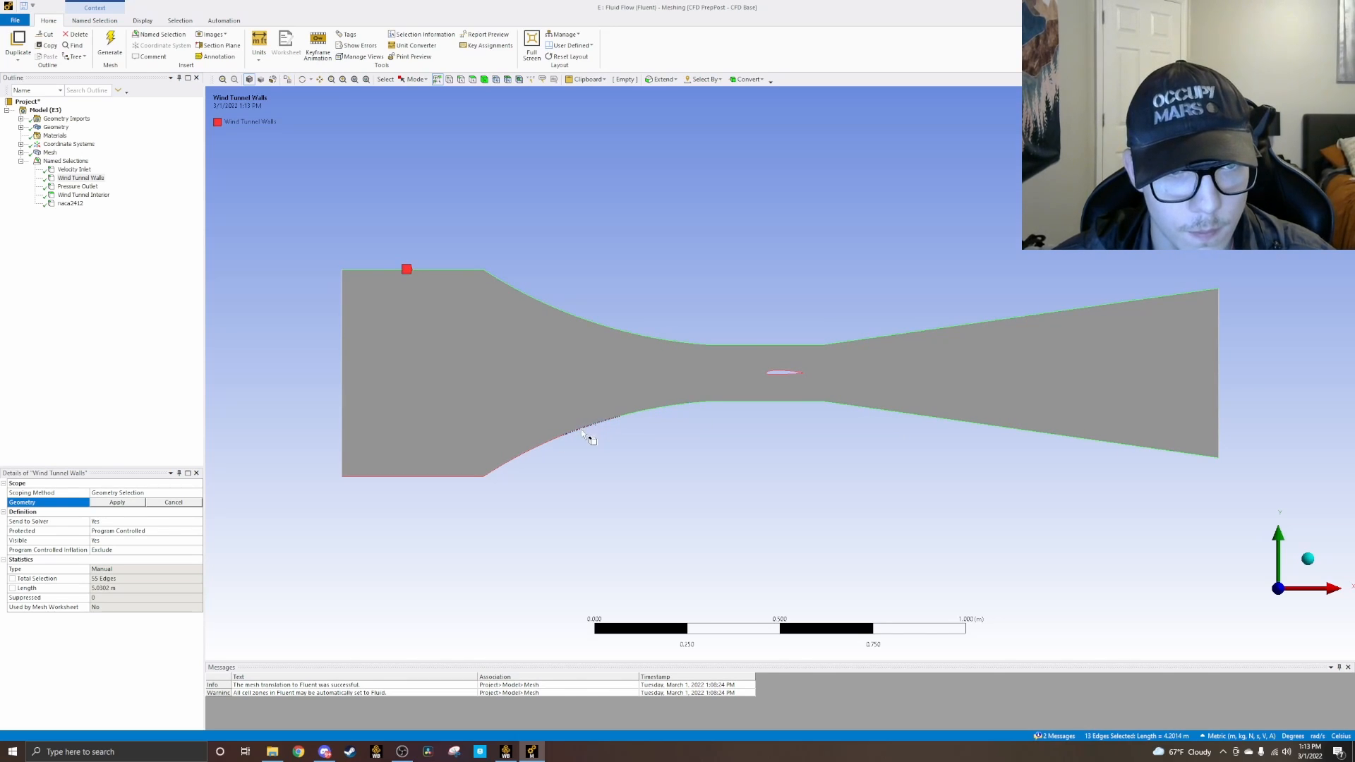
ctrl+click(500, 468)
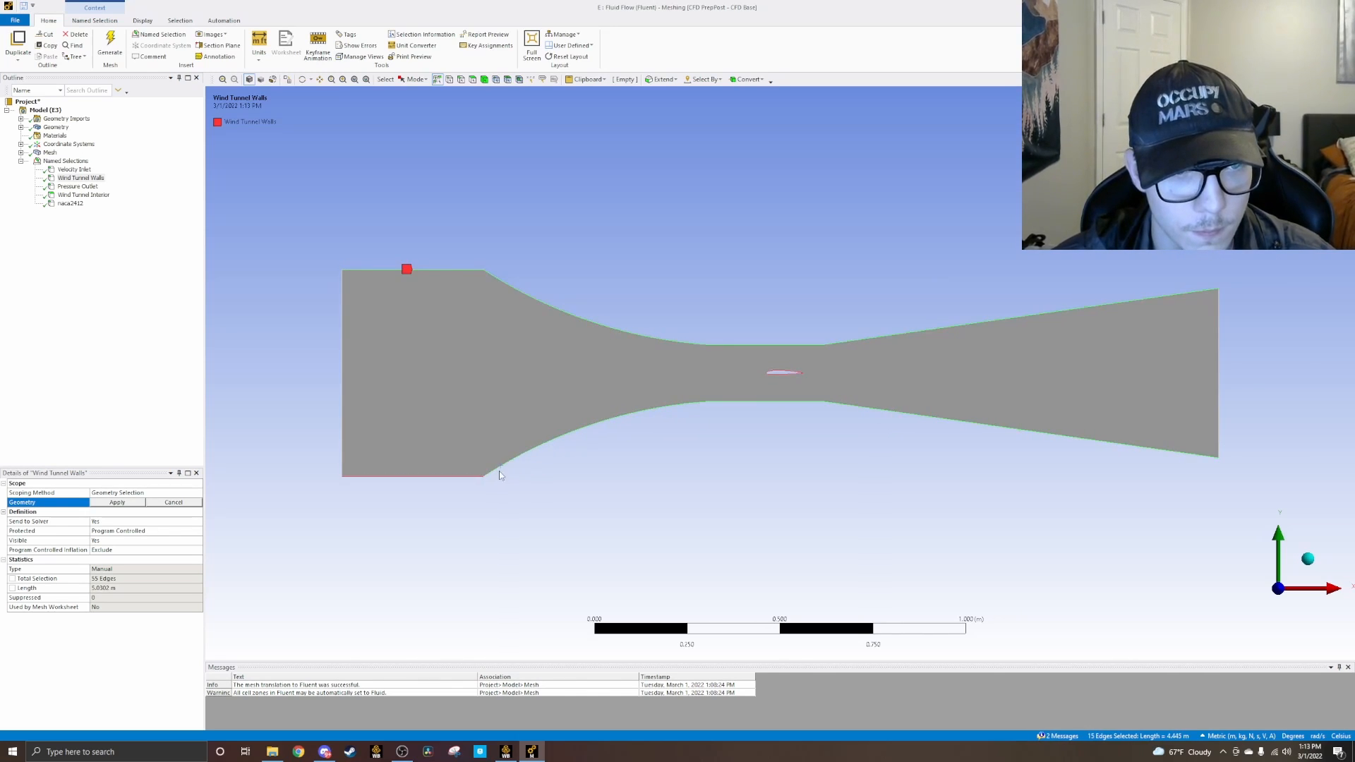
ctrl+click(468, 476)
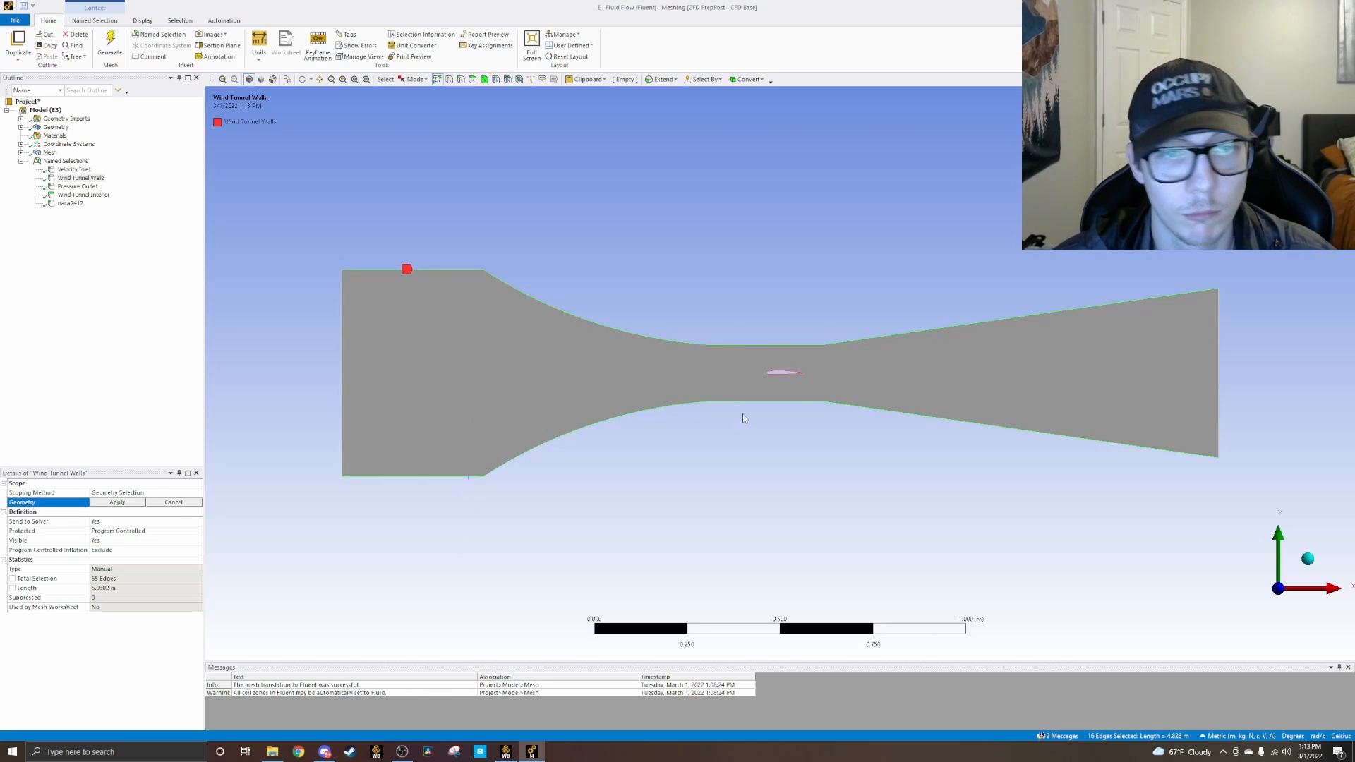
click(113, 503)
Step: Check the geometry assigned to the naca2412, Wind Tunnel Interior and Wind Tunnel Walls named selections
scroll(876, 382, up, 3)
scroll(881, 374, up, 2)
click(70, 203)
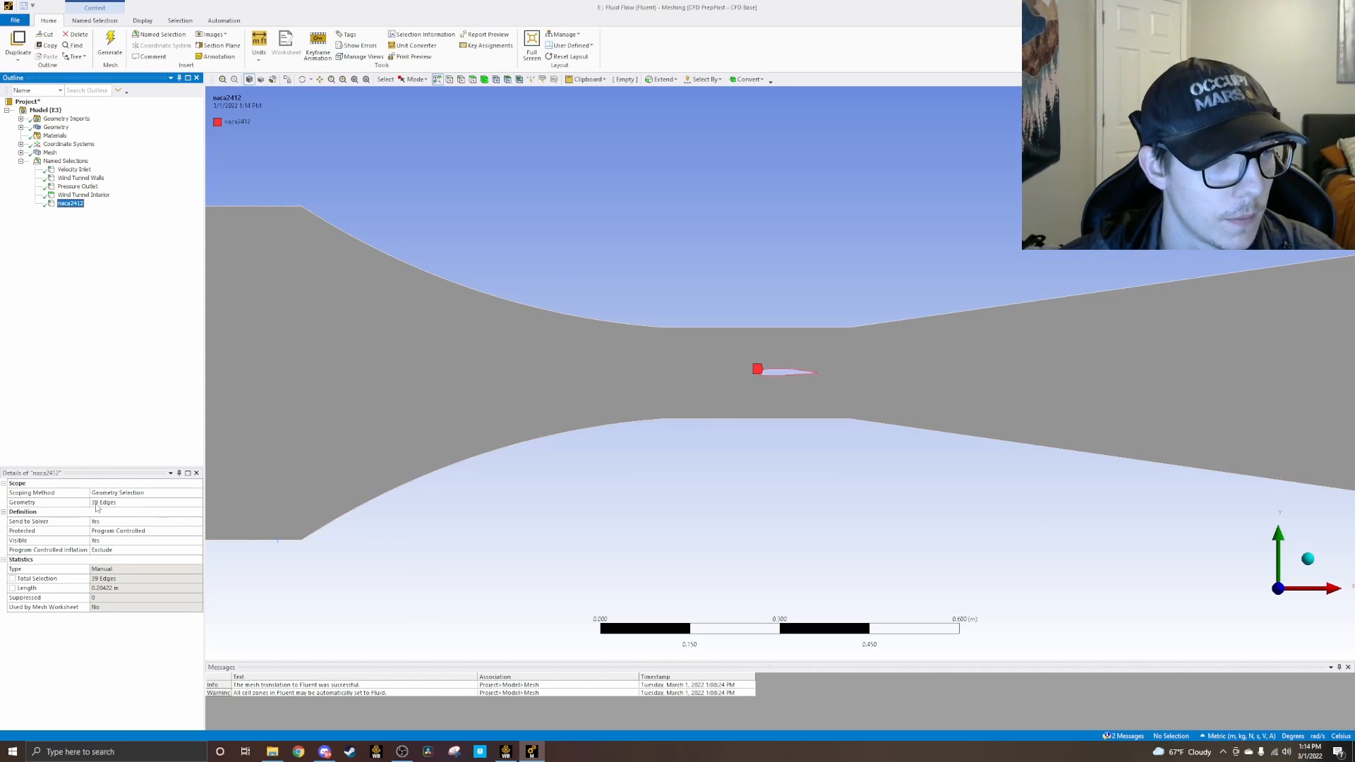
click(80, 195)
click(79, 204)
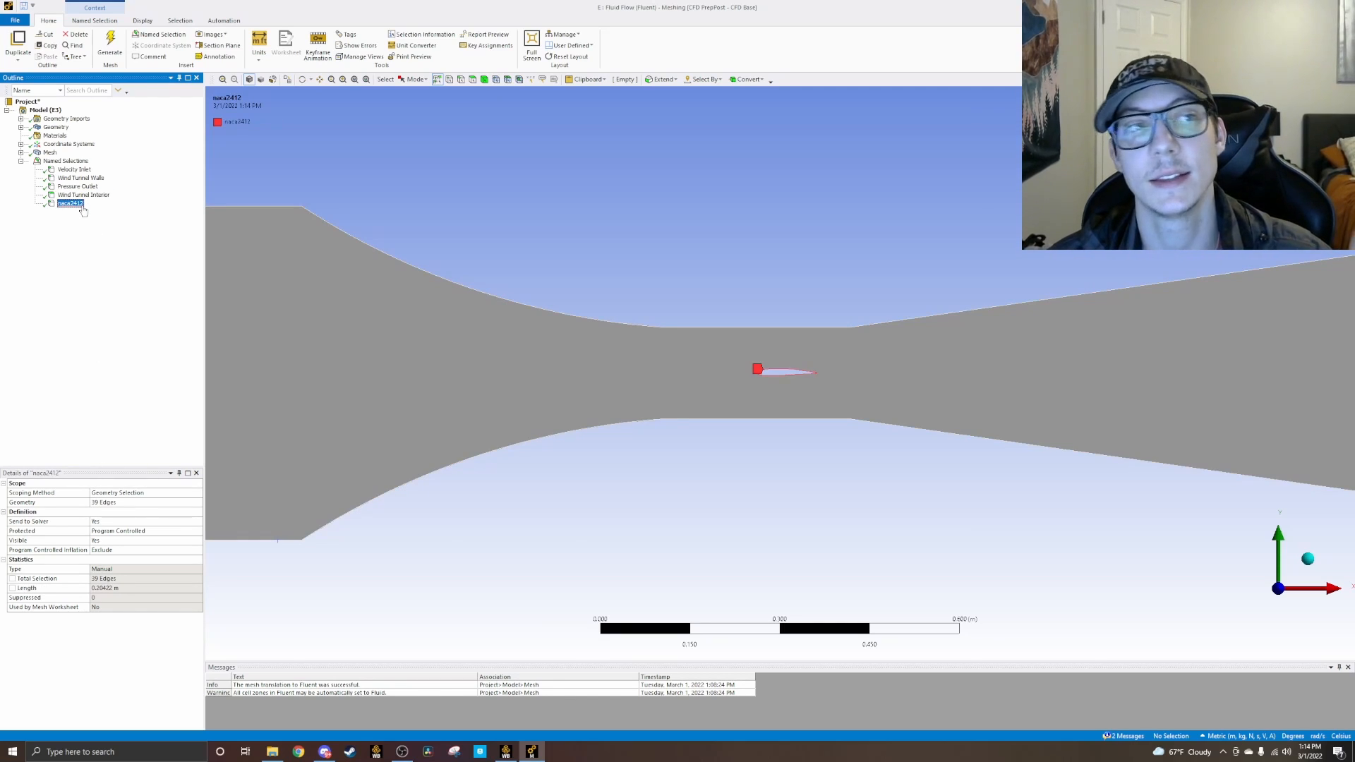
scroll(802, 387, down, 3)
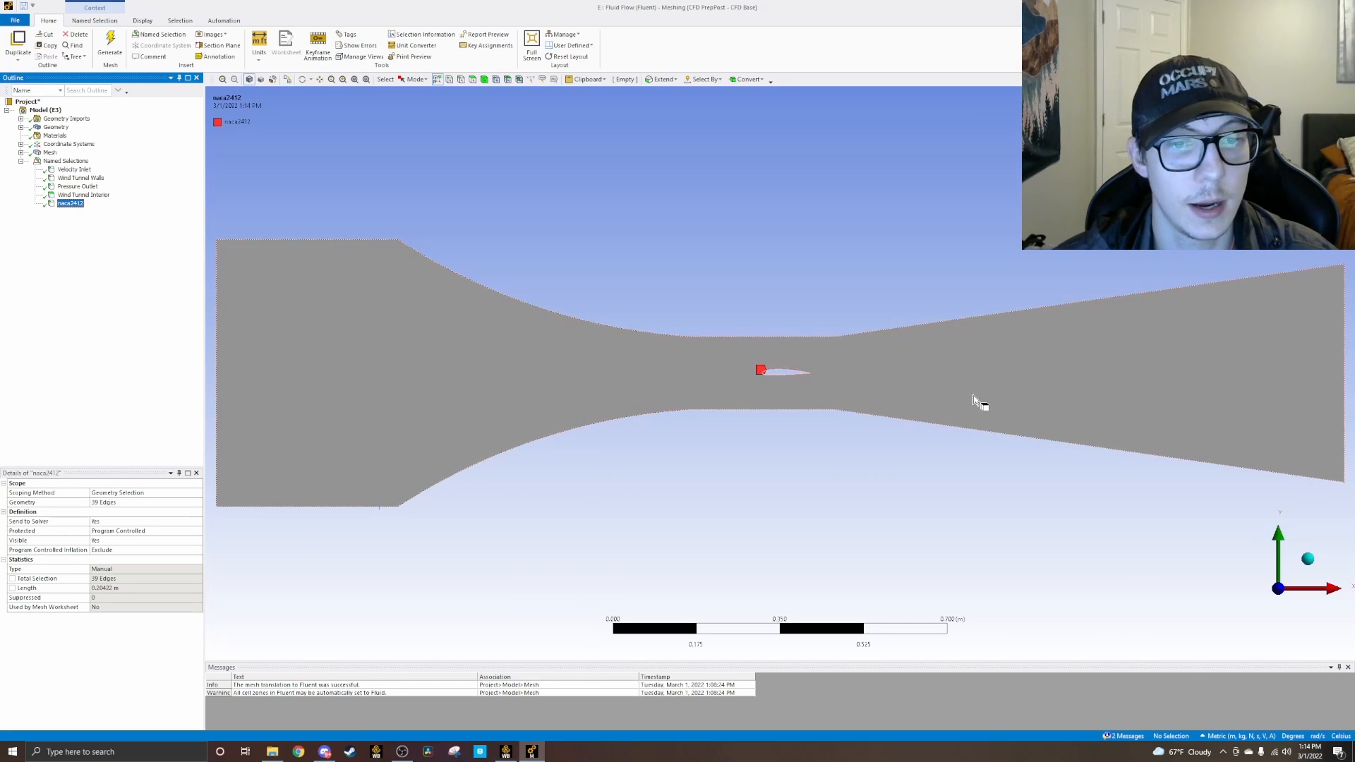
click(81, 178)
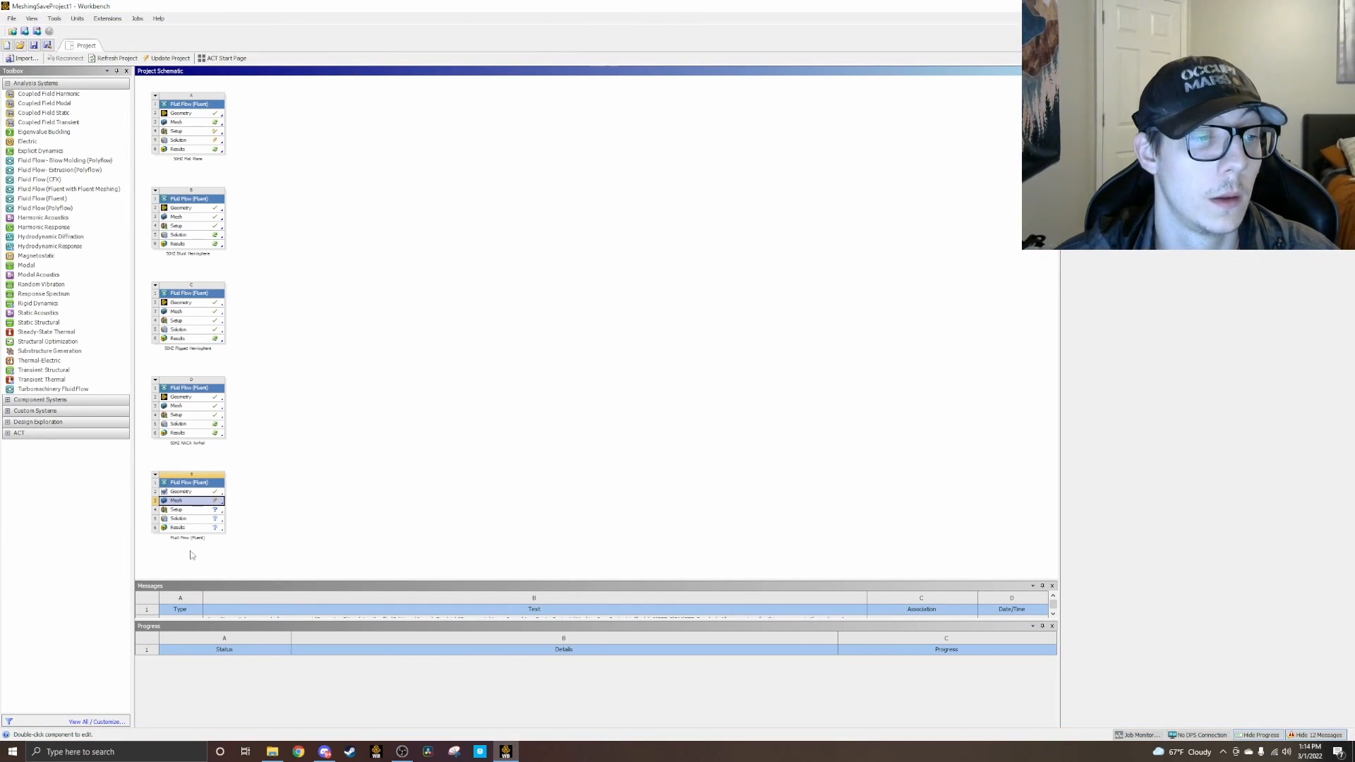
Step: Return to the Workbench project schematic and update the Mesh component of system E
right_click(207, 504)
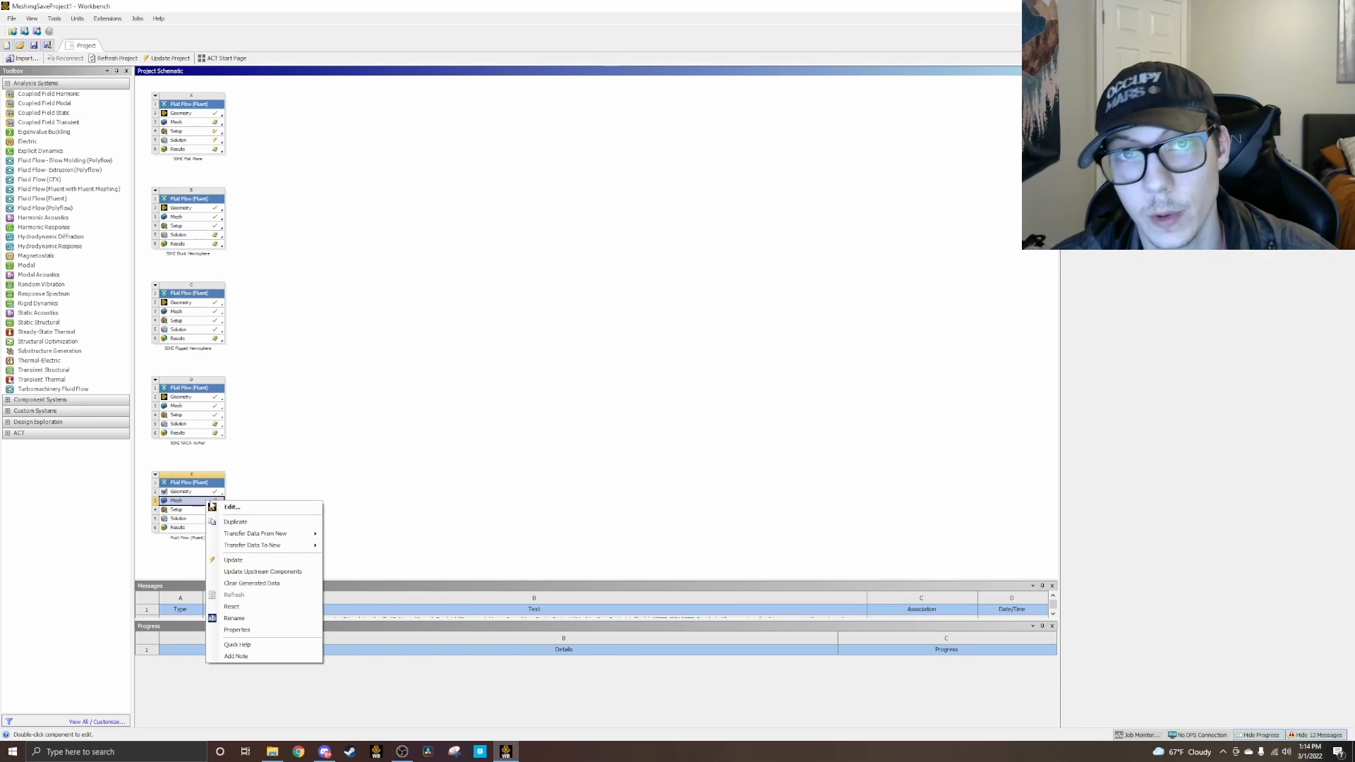
click(233, 561)
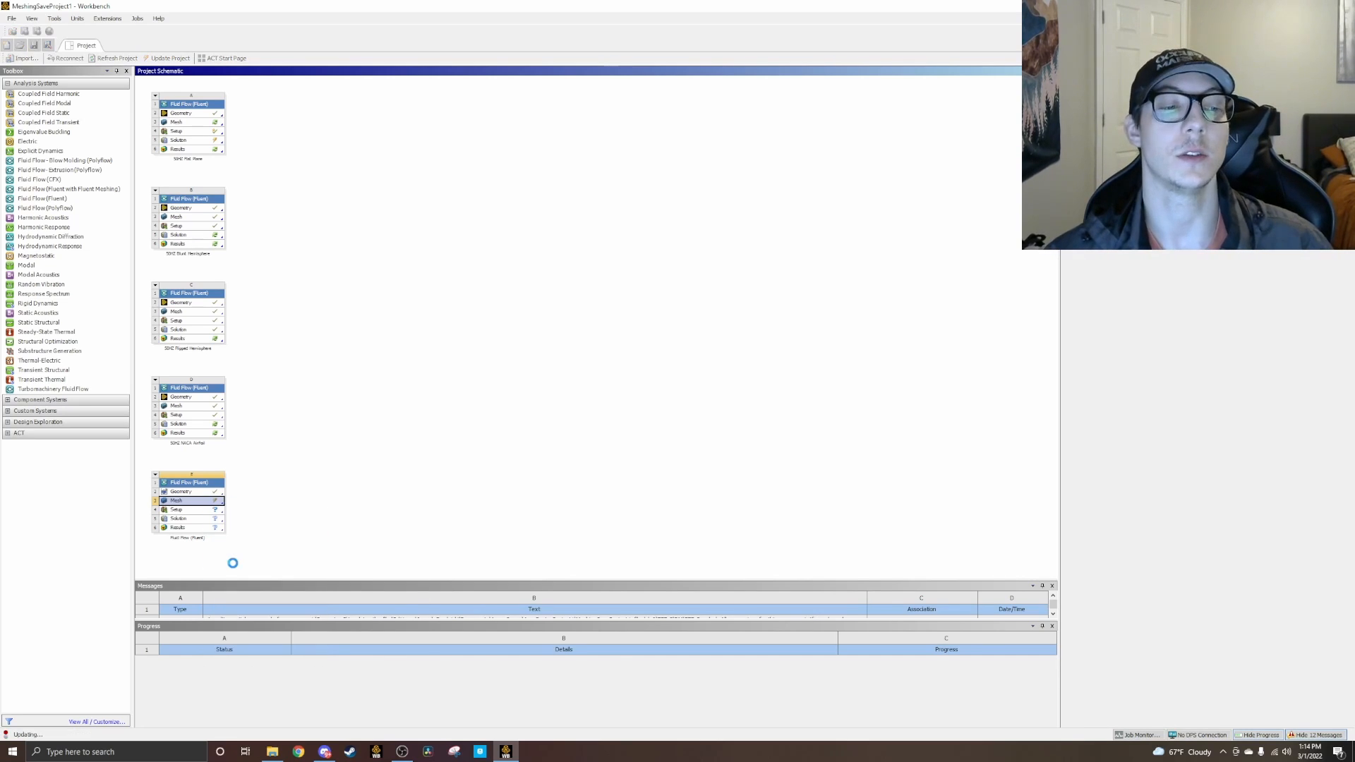
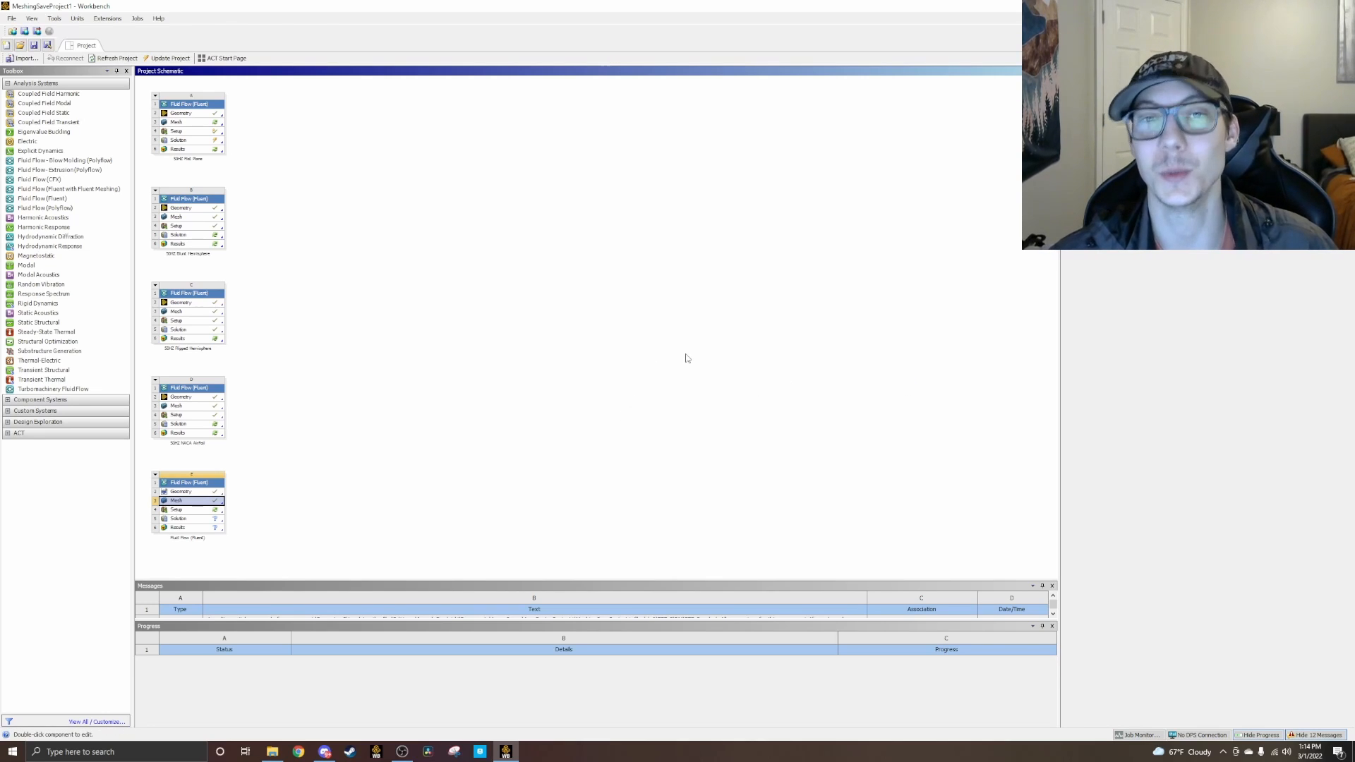
Step: Open the Setup component of system E with the new mesh loaded, using double precision, and permanently dismiss the Key Behavioral Changes notice
right_click(205, 516)
click(222, 520)
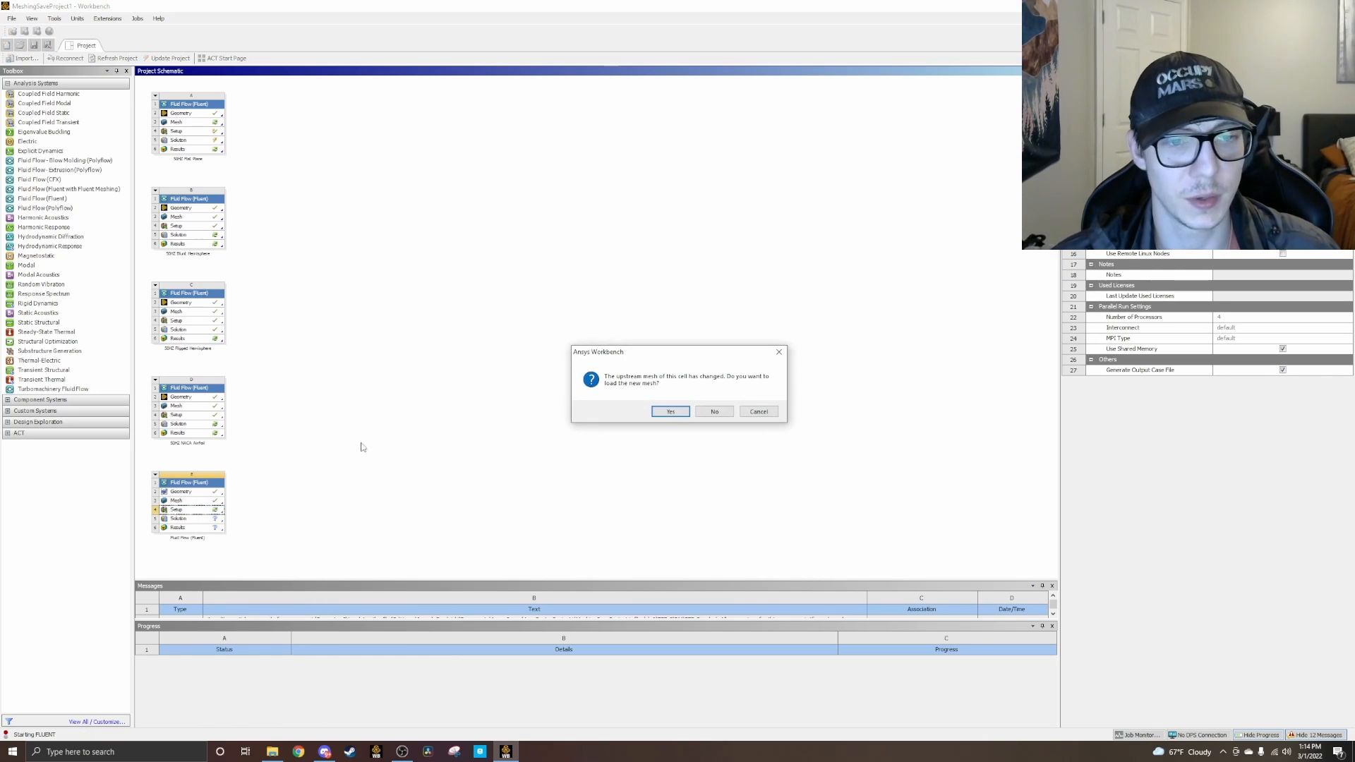
click(665, 413)
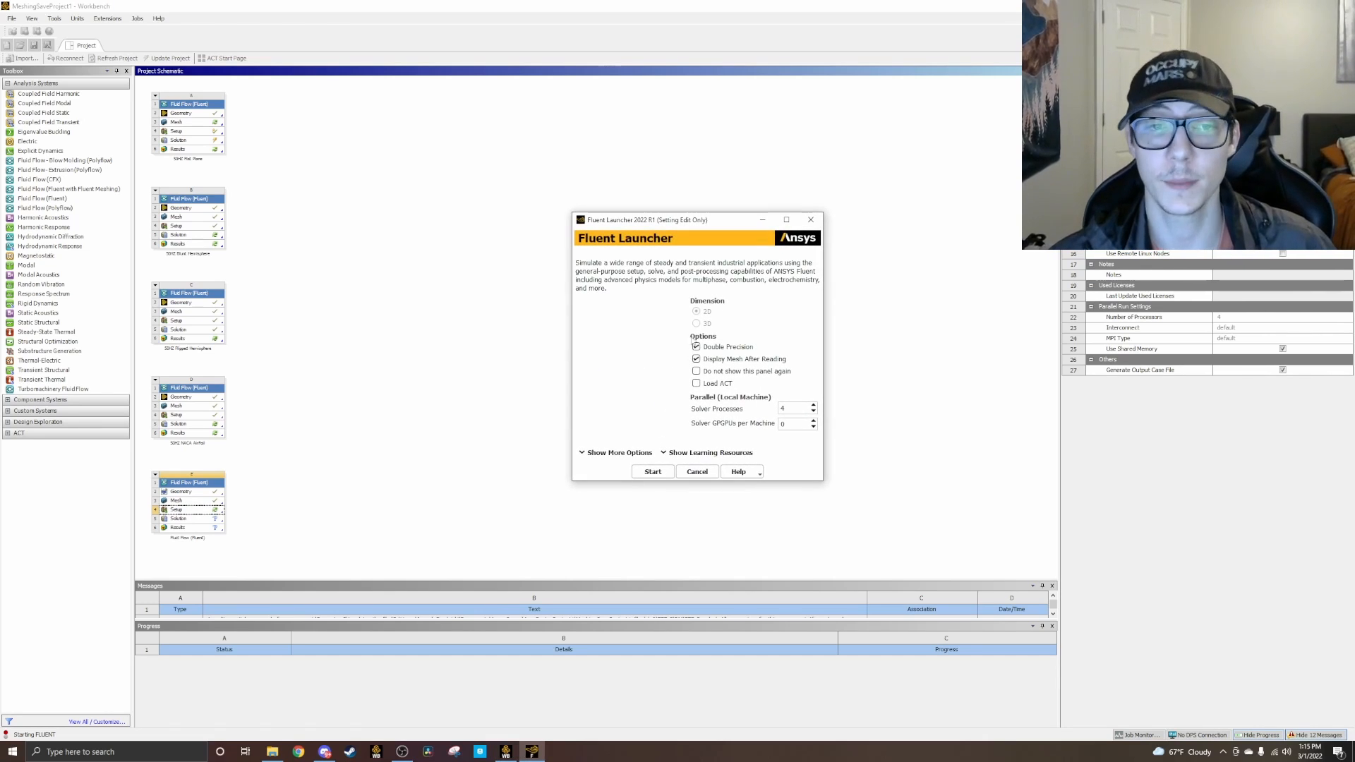
click(653, 471)
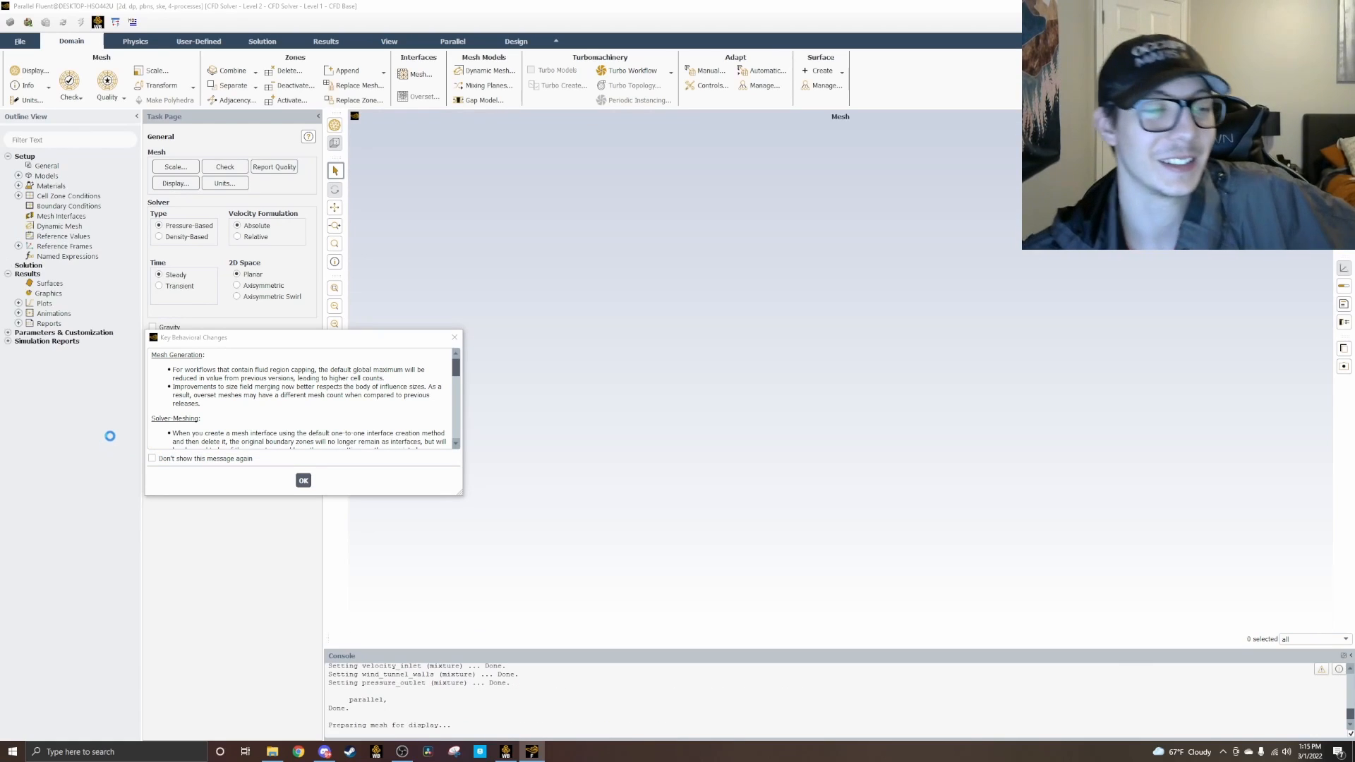
click(282, 458)
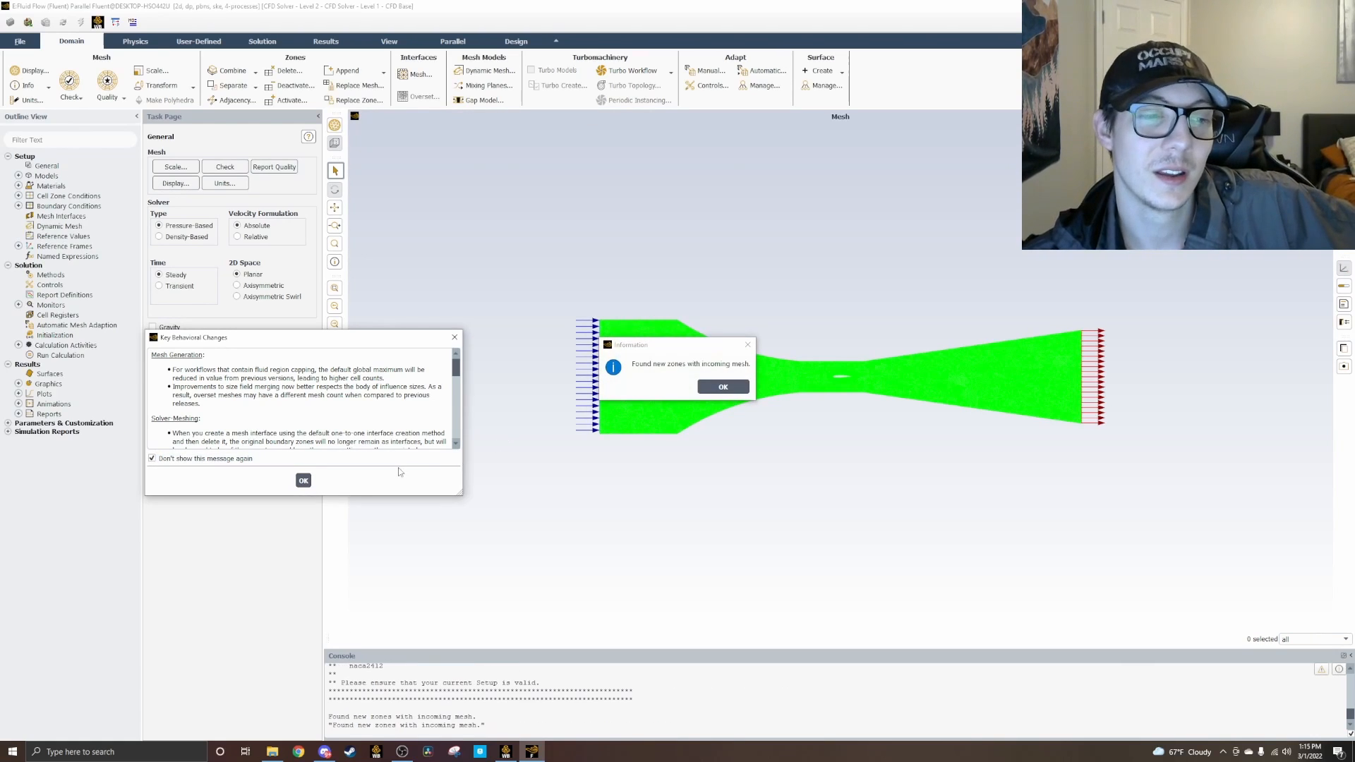
click(304, 481)
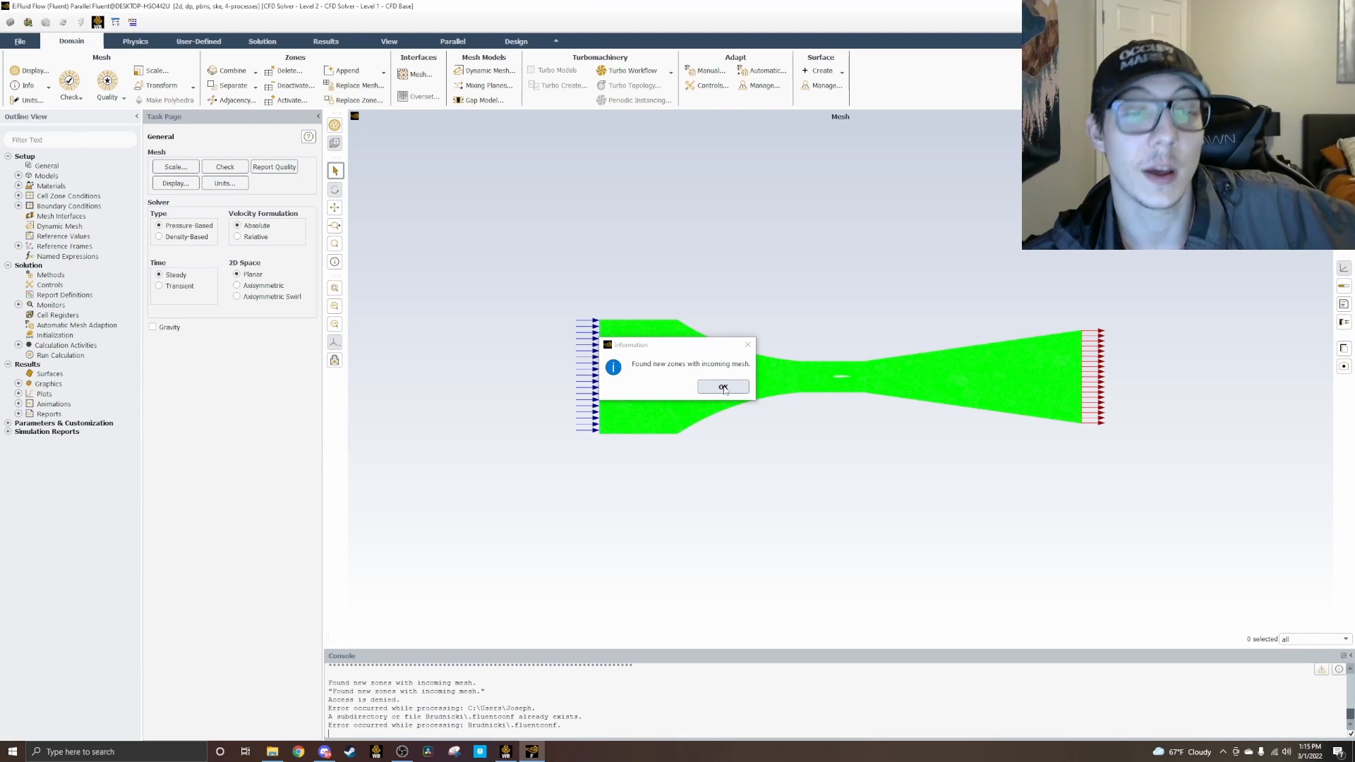
click(724, 388)
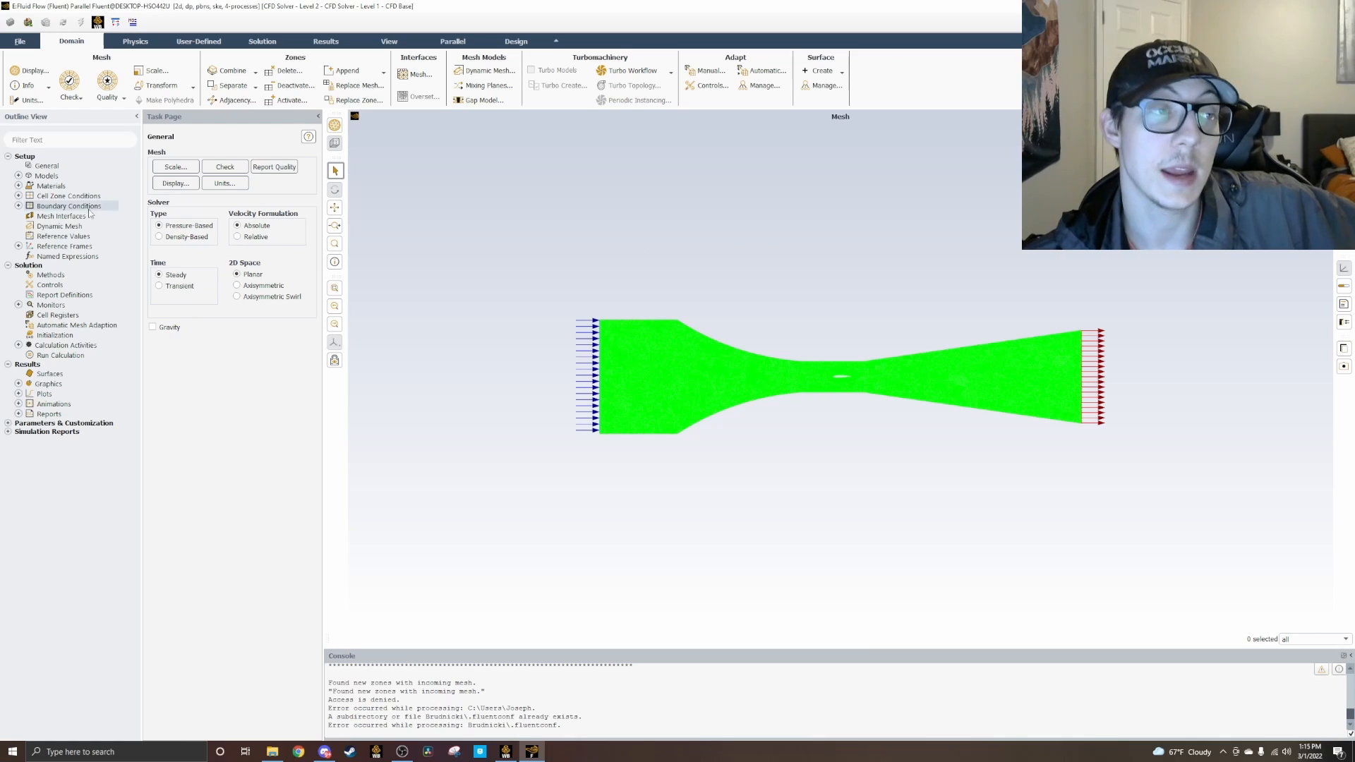
Step: Check the viscous model's turbulence and near-wall treatment settings and accept them as they are
click(19, 176)
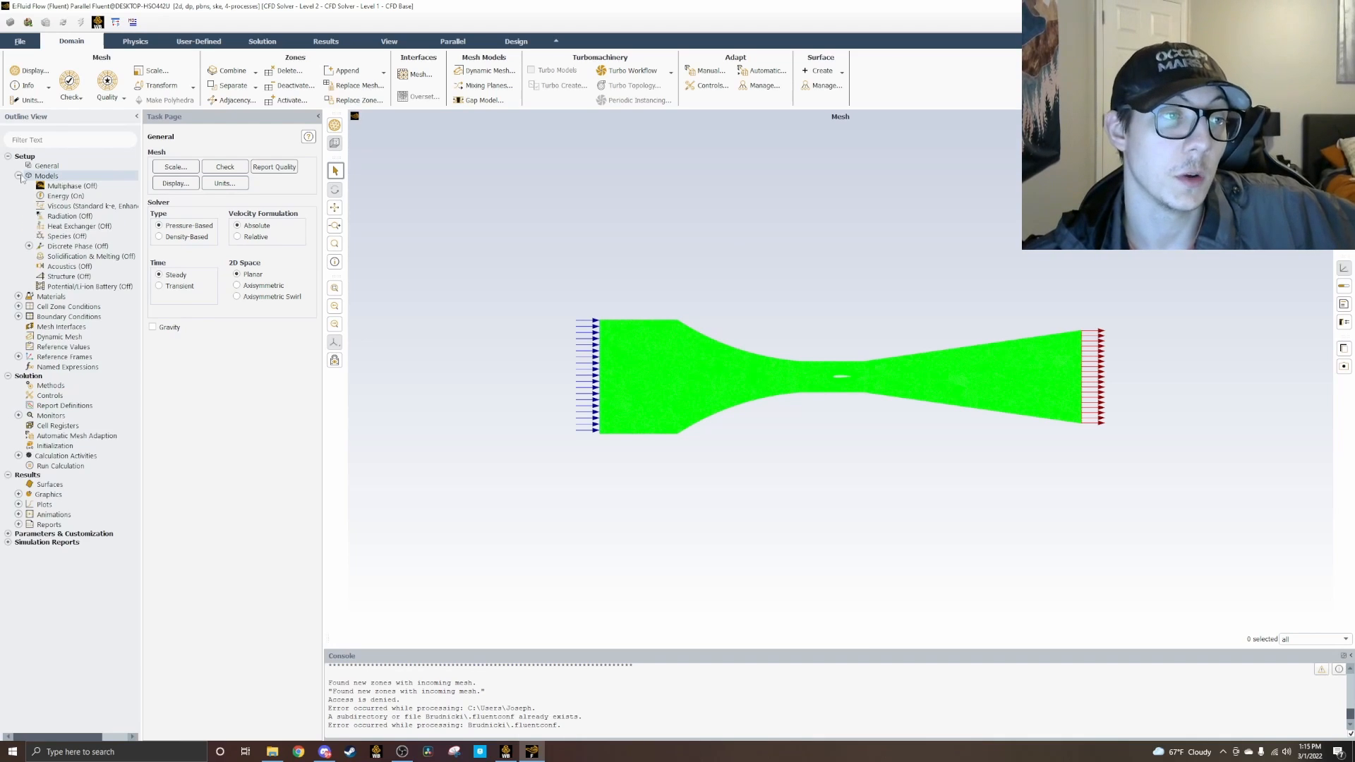
double_click(97, 206)
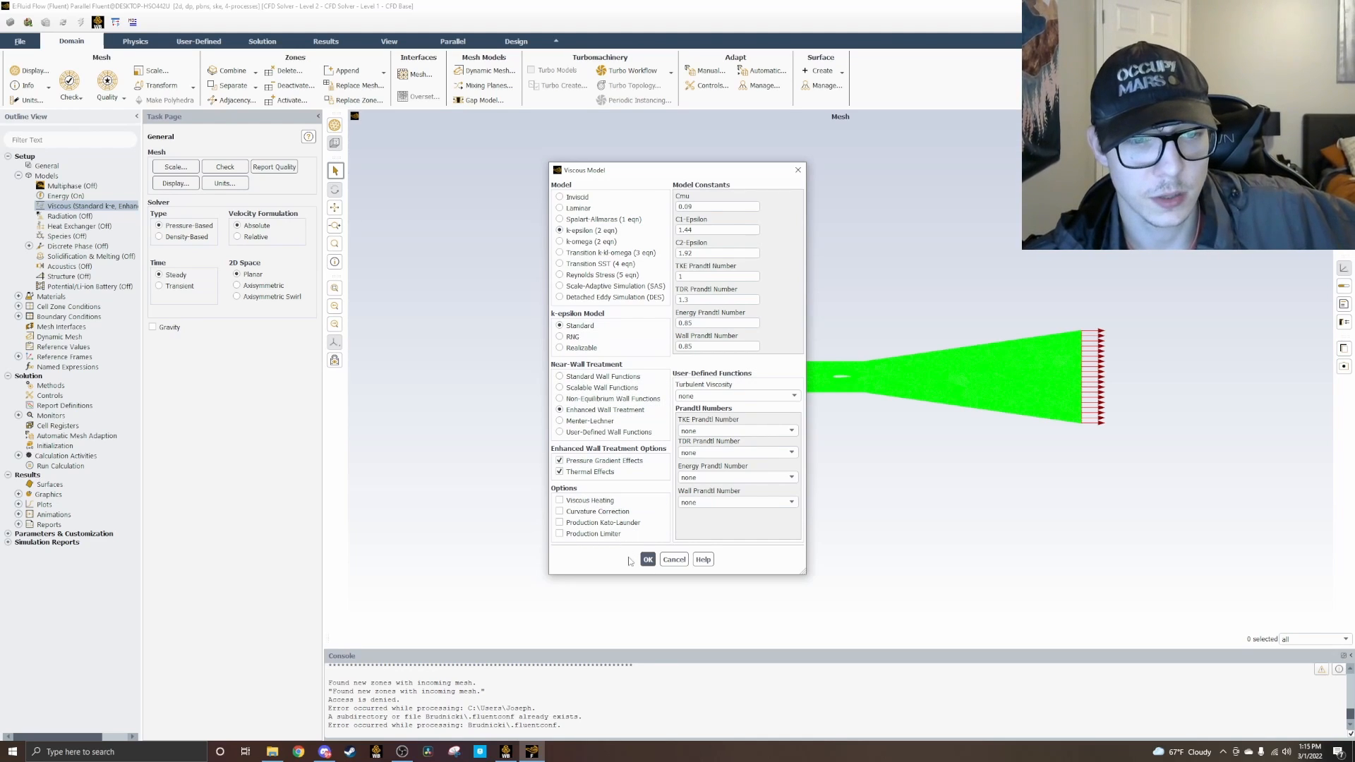
click(648, 559)
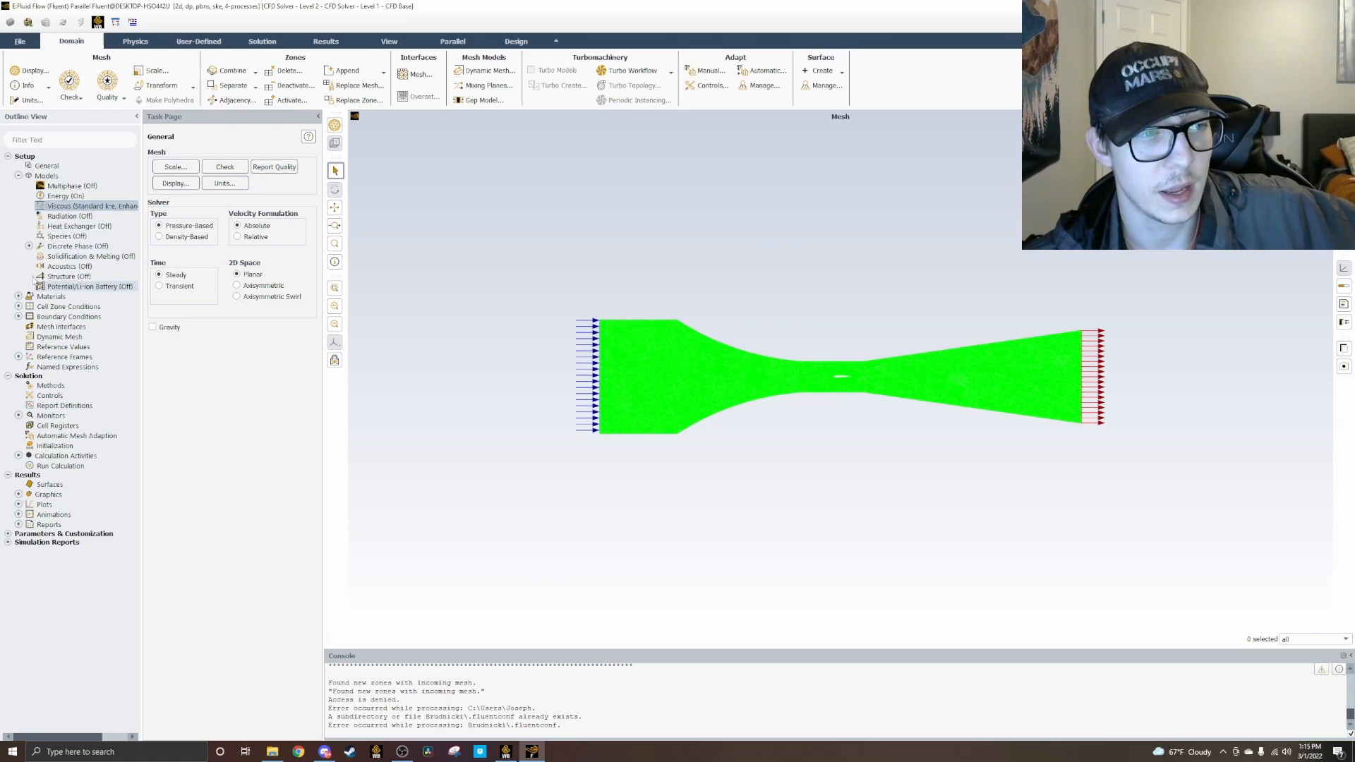
click(19, 175)
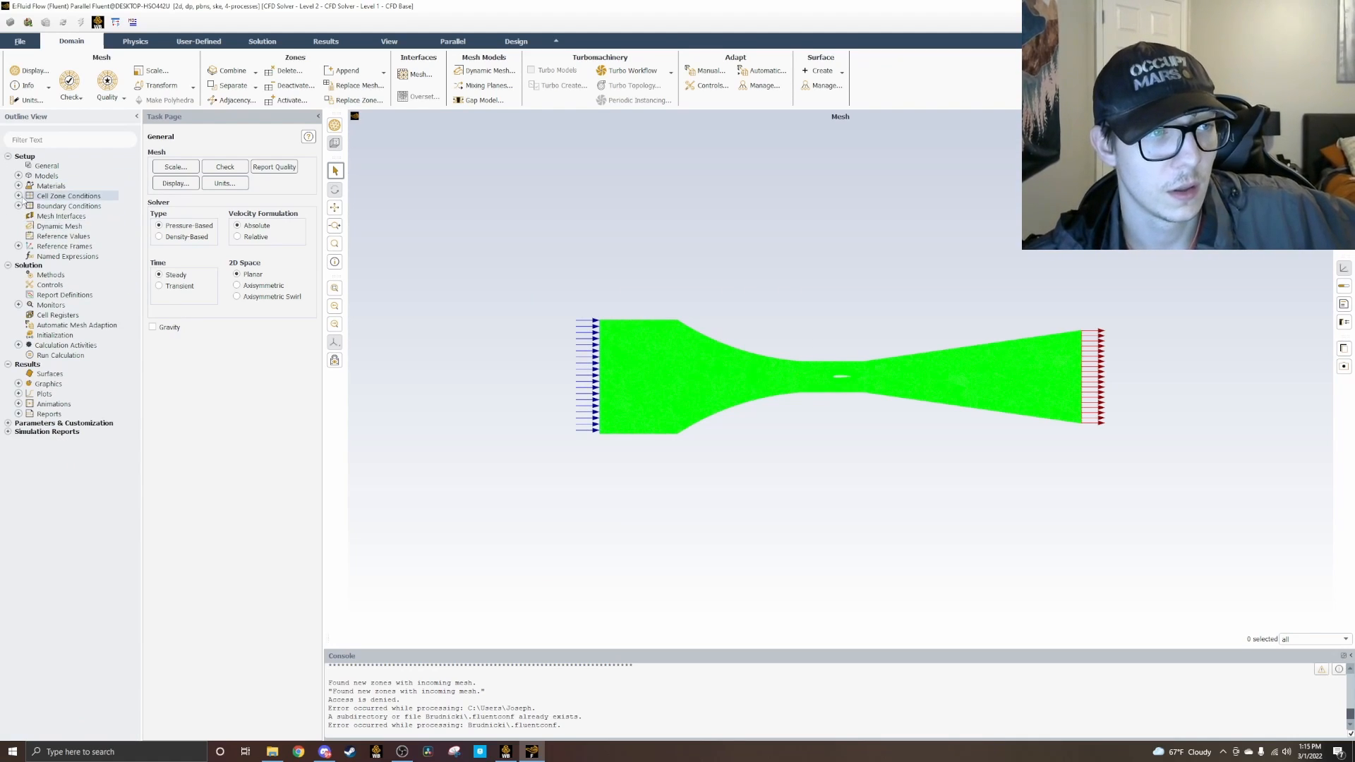
Step: Look through the defined fluid and solid materials and the fluid cell zone conditions
click(18, 185)
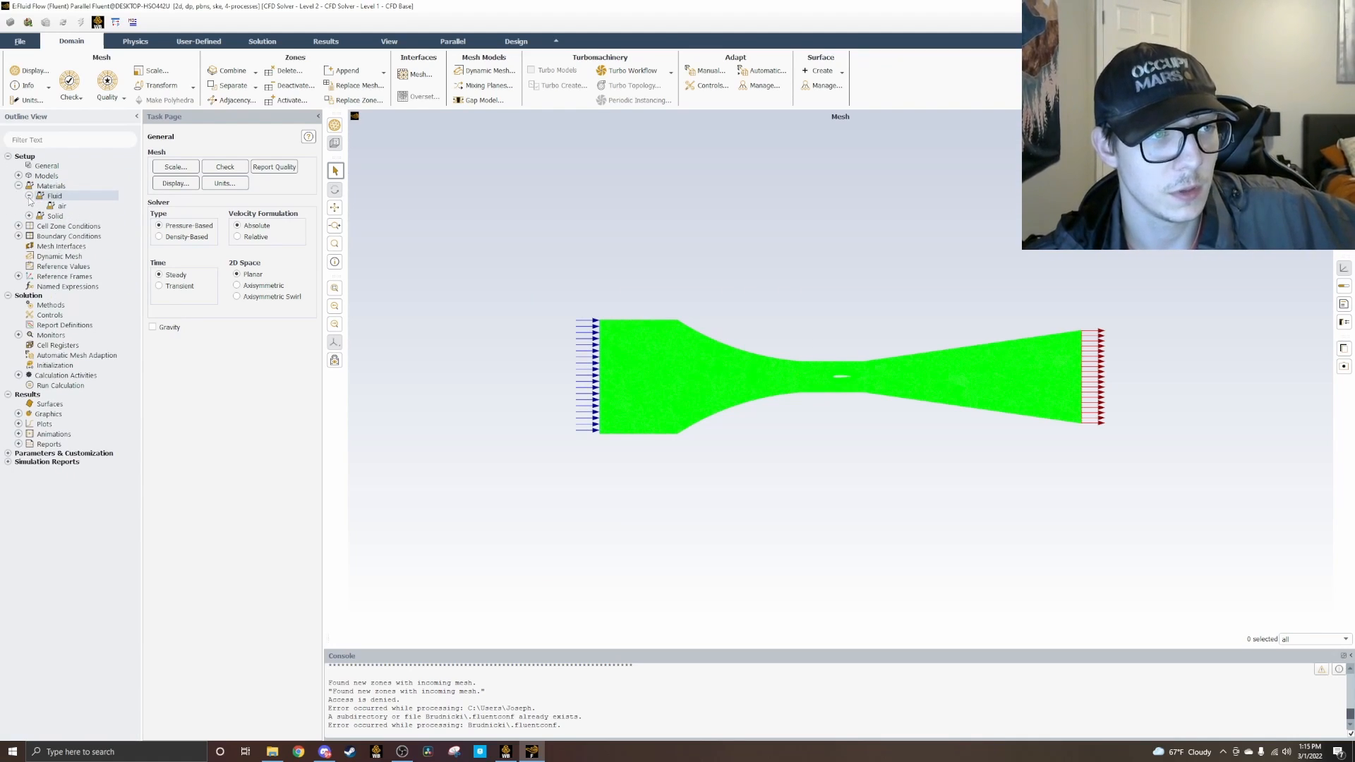
click(18, 186)
click(18, 195)
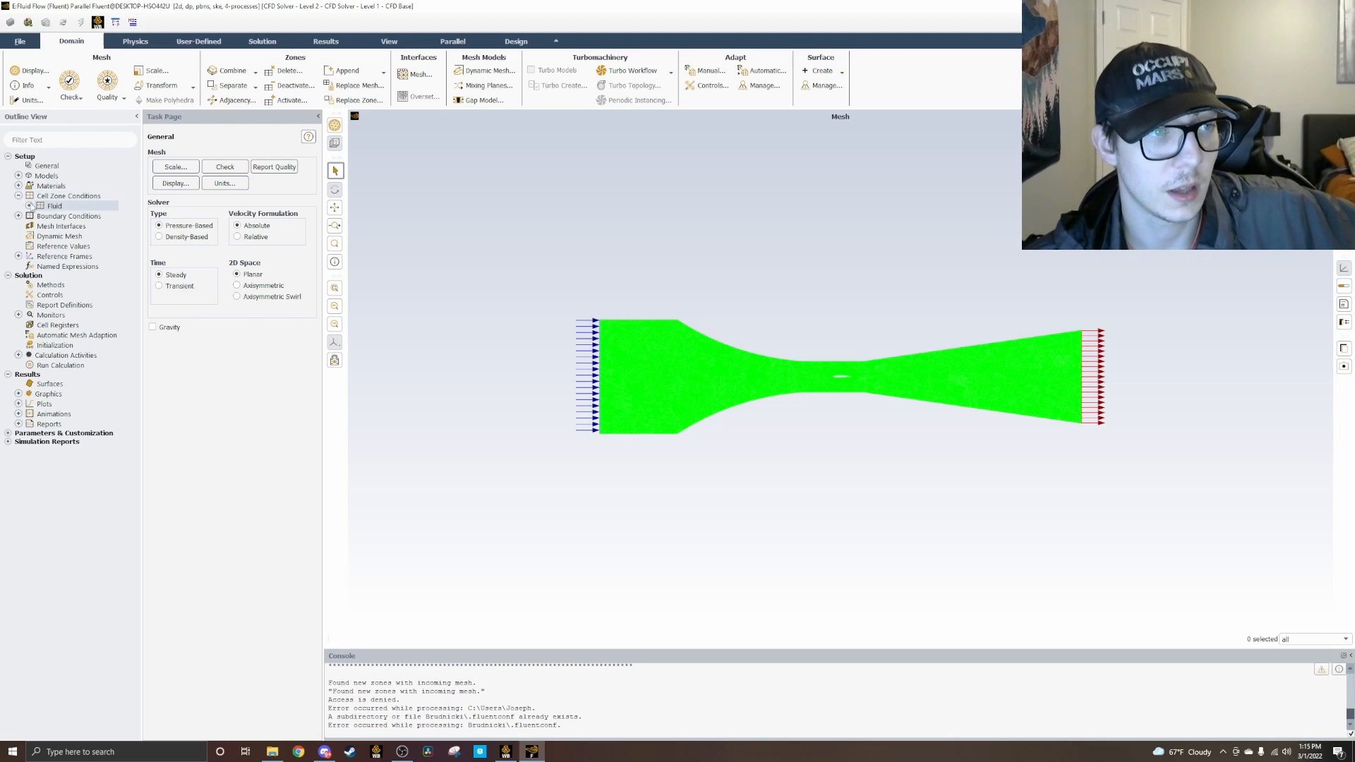
click(29, 206)
click(29, 205)
click(18, 195)
Step: Check the velocity magnitude and turbulence settings of the velocity_inlet boundary
click(18, 205)
double_click(42, 216)
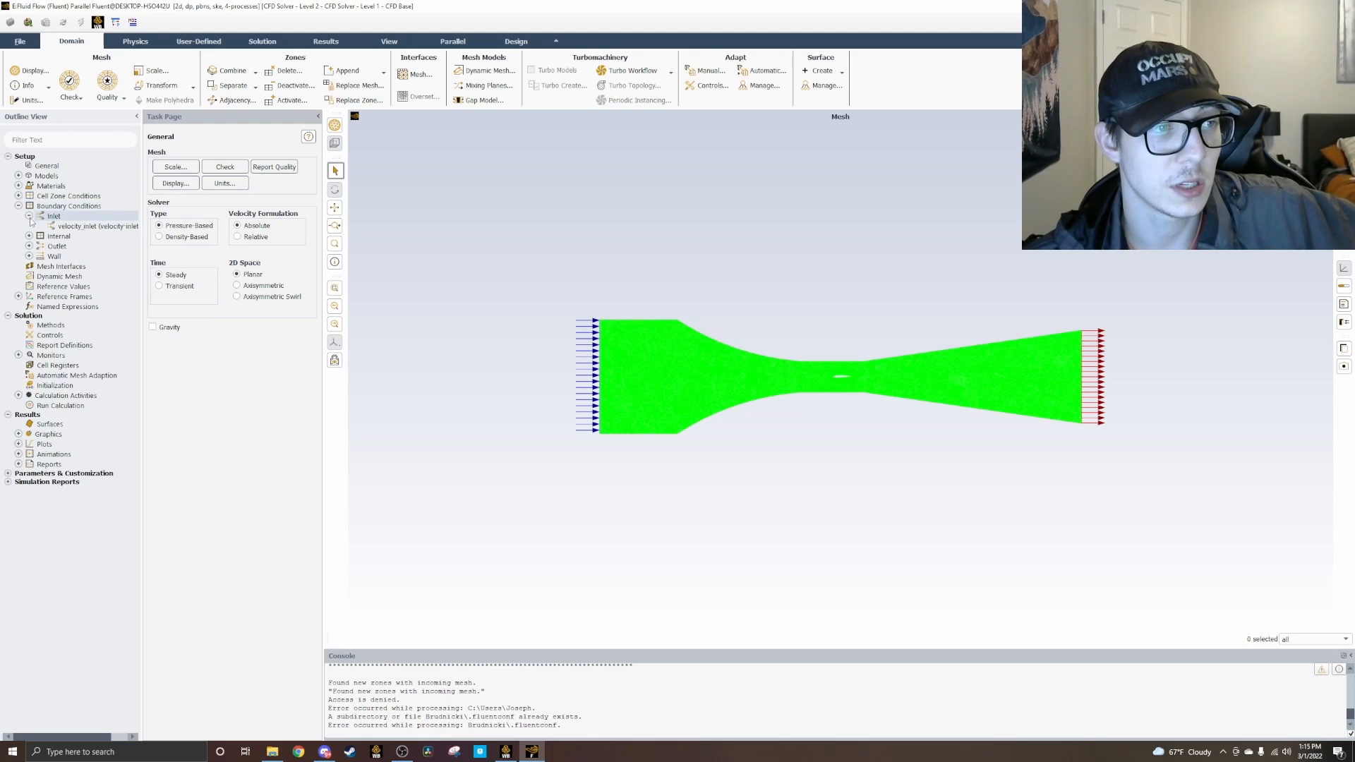
double_click(68, 226)
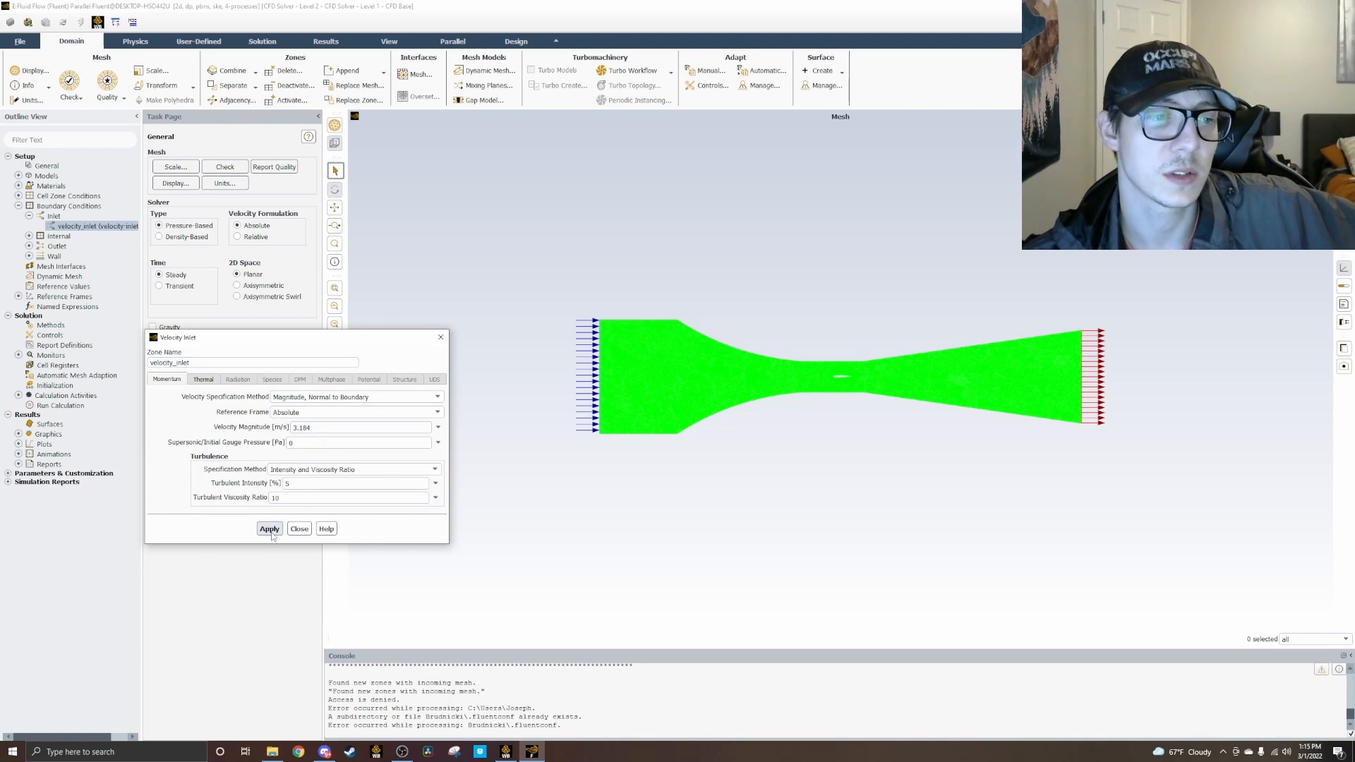
click(441, 337)
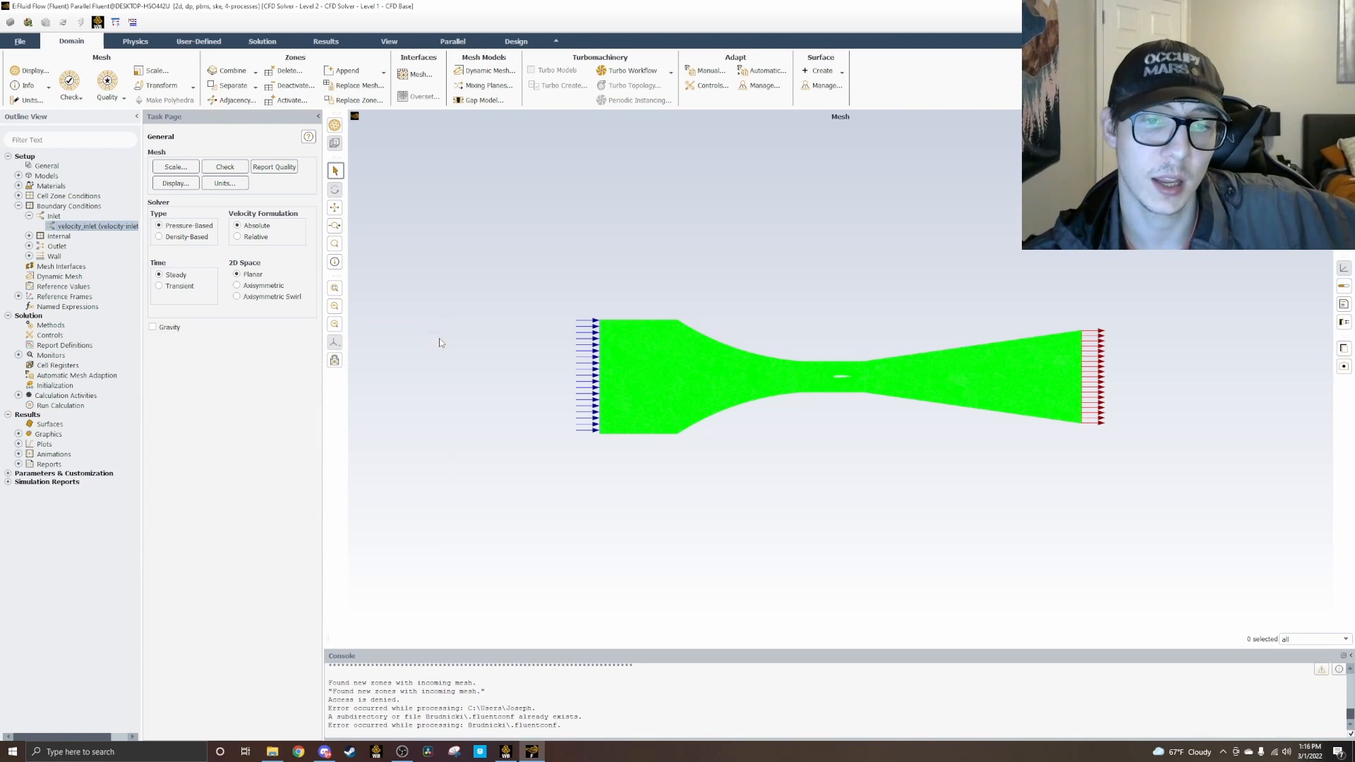
Step: Check which zones are grouped under the internal, outlet and wall boundary conditions
click(29, 216)
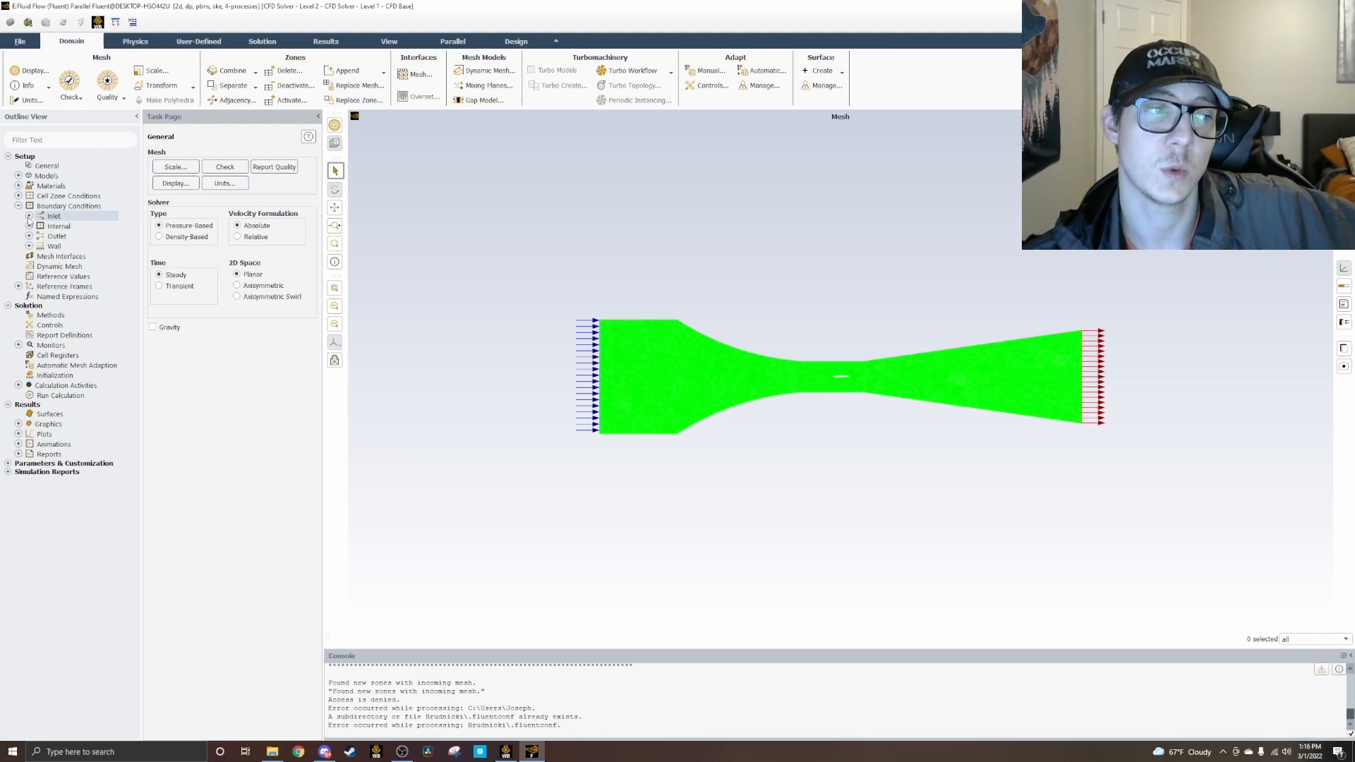
click(29, 226)
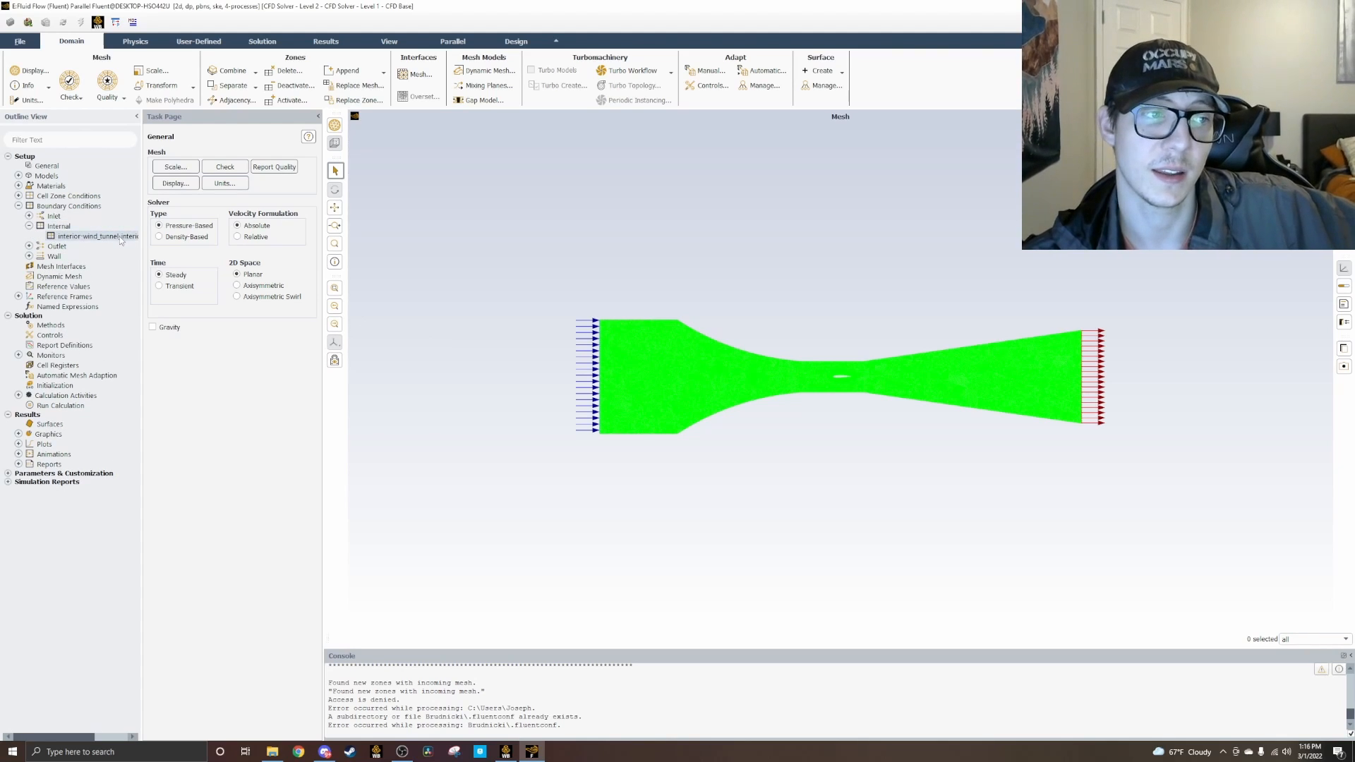
click(29, 226)
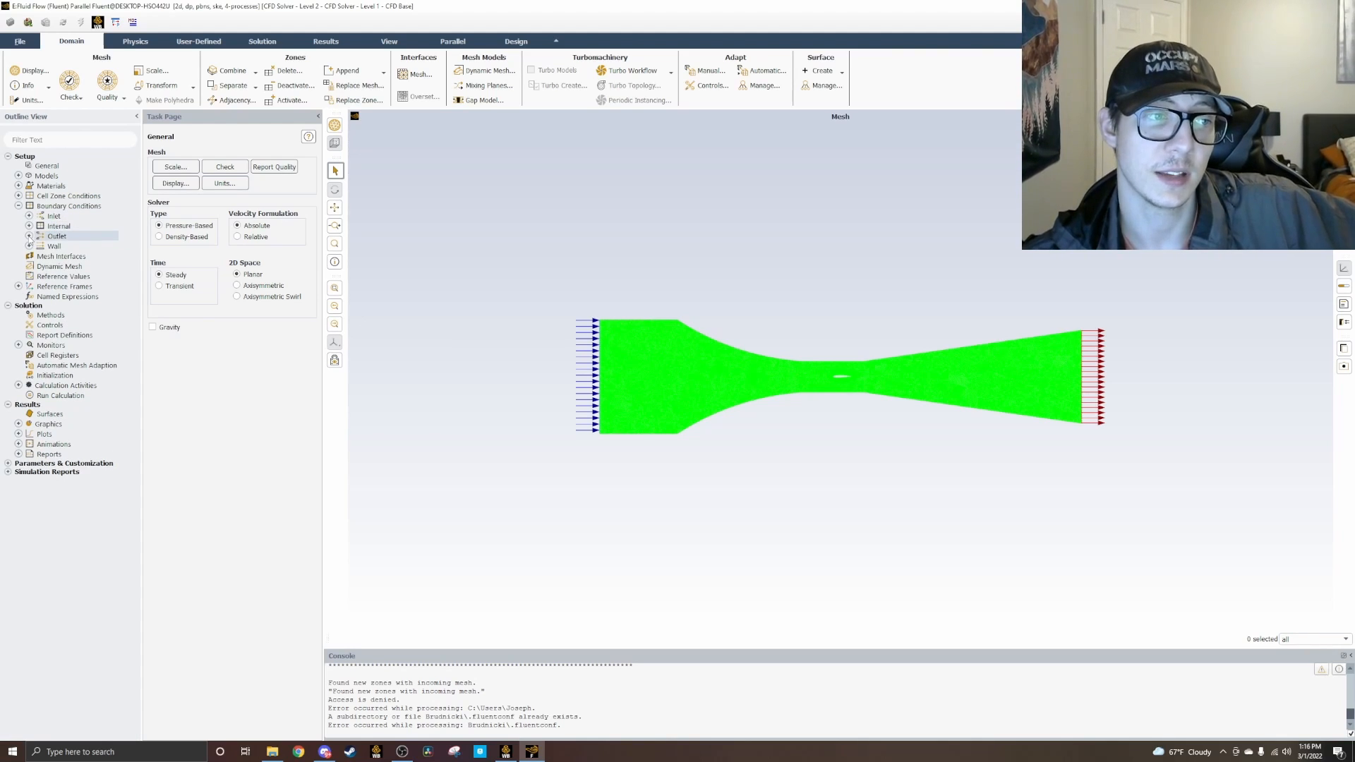
click(30, 236)
click(29, 236)
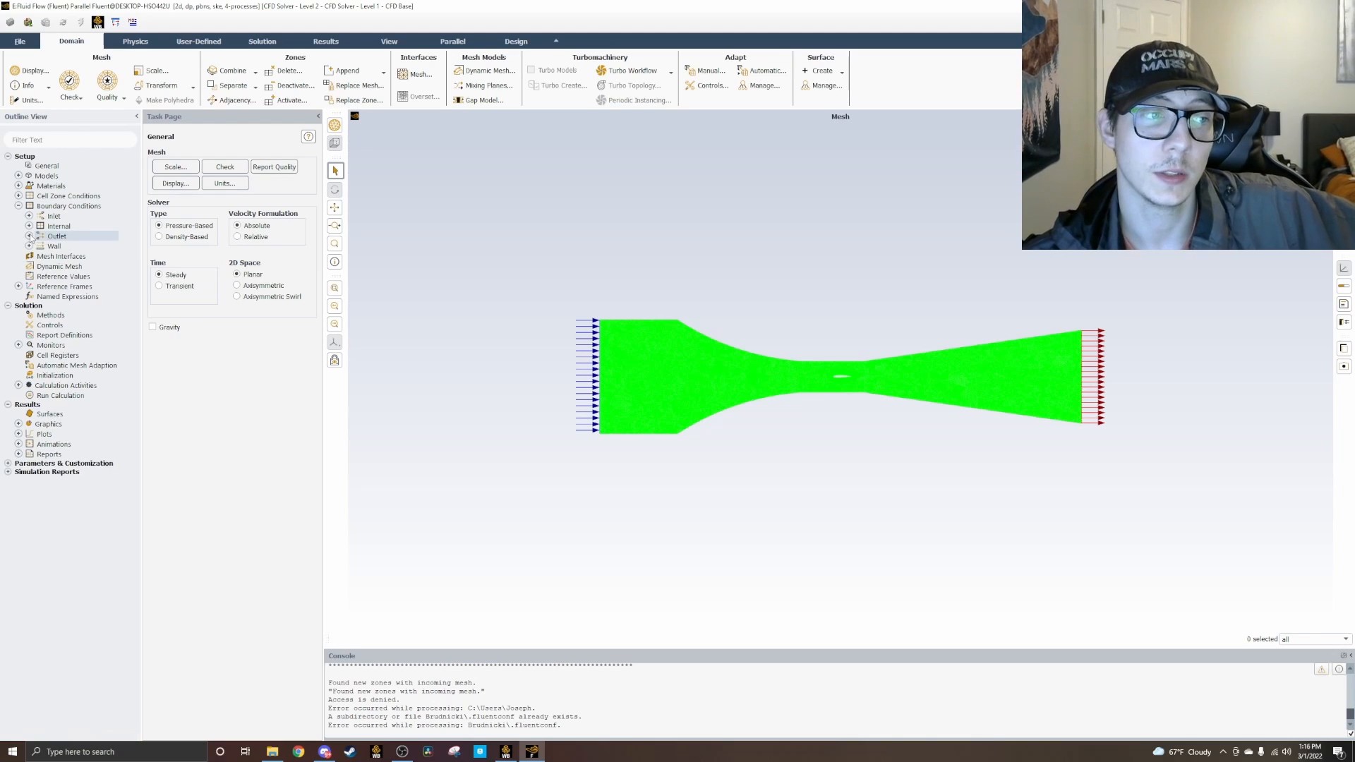
click(29, 247)
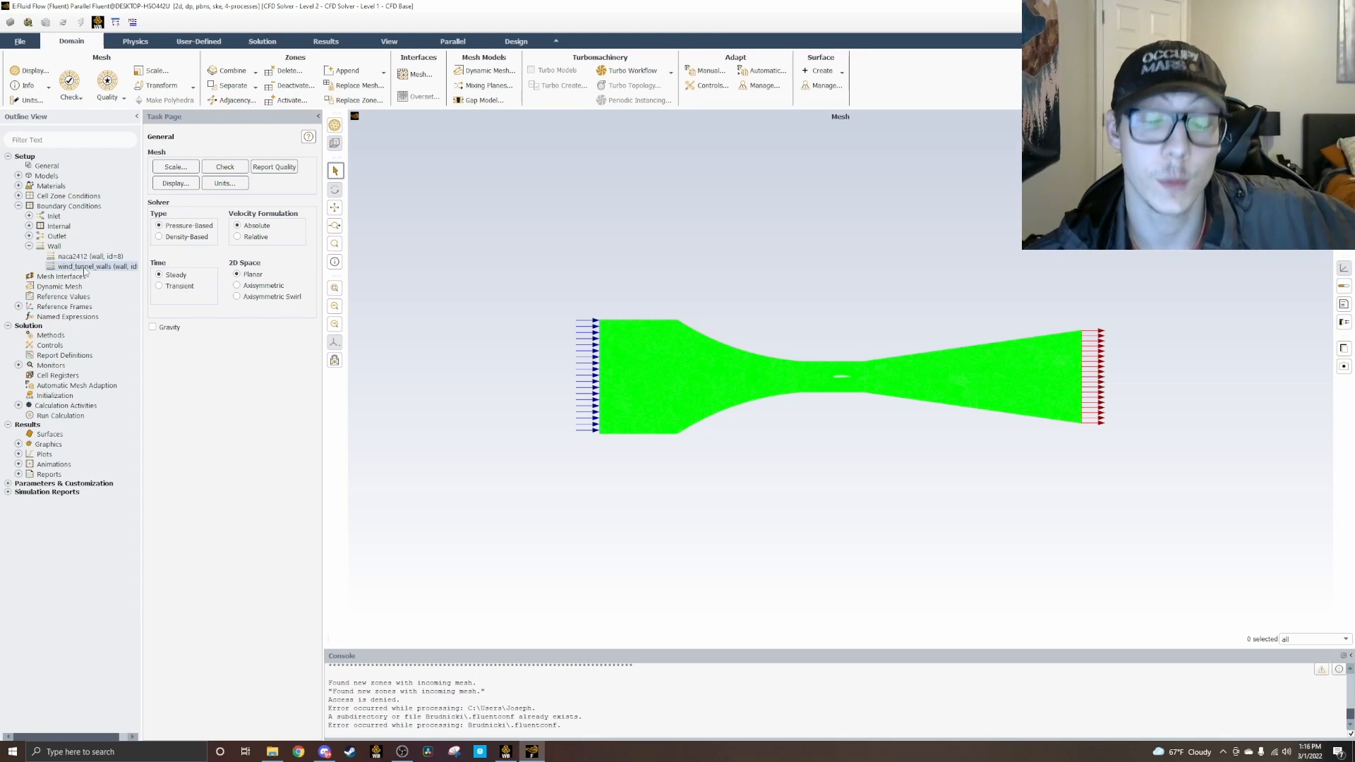
click(19, 205)
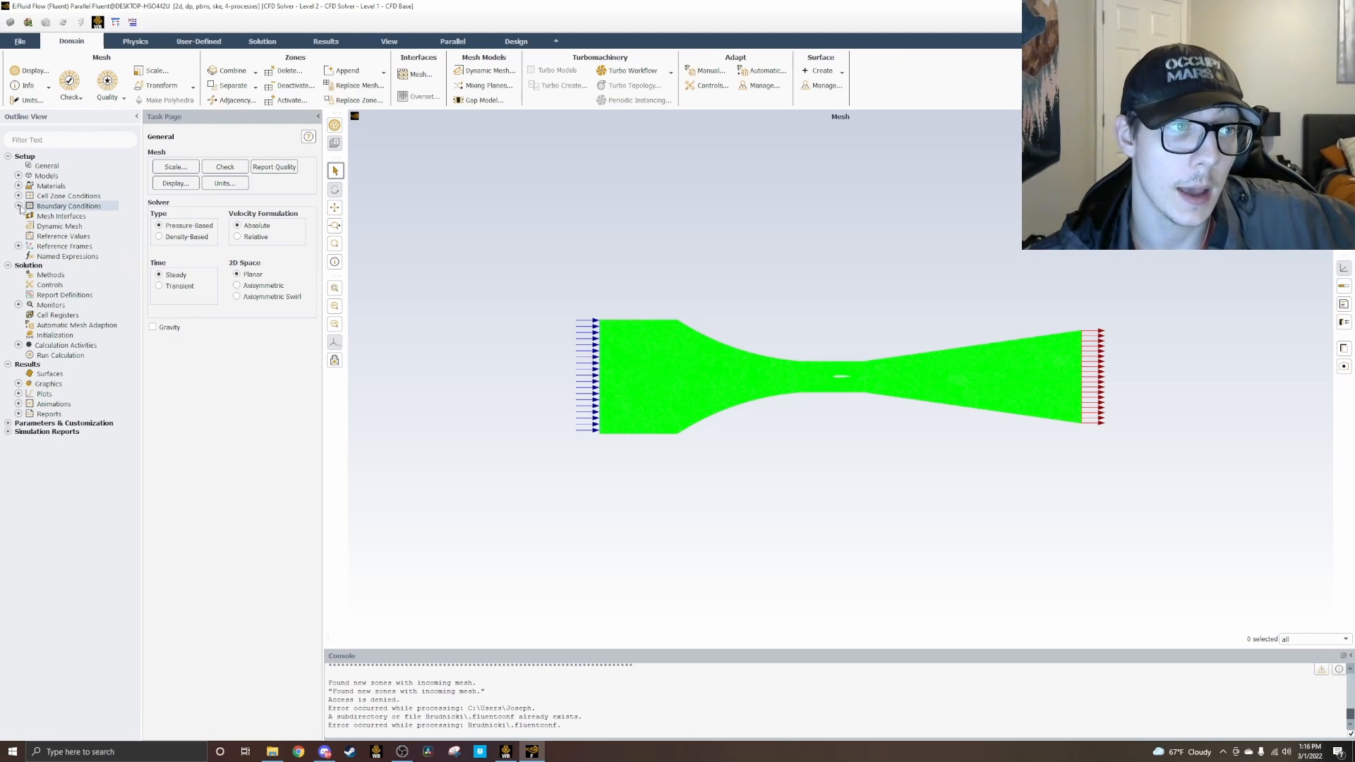
Step: Check the boundary types of the naca2412 and wind_tunnel_walls zones in the full boundary conditions list
double_click(42, 206)
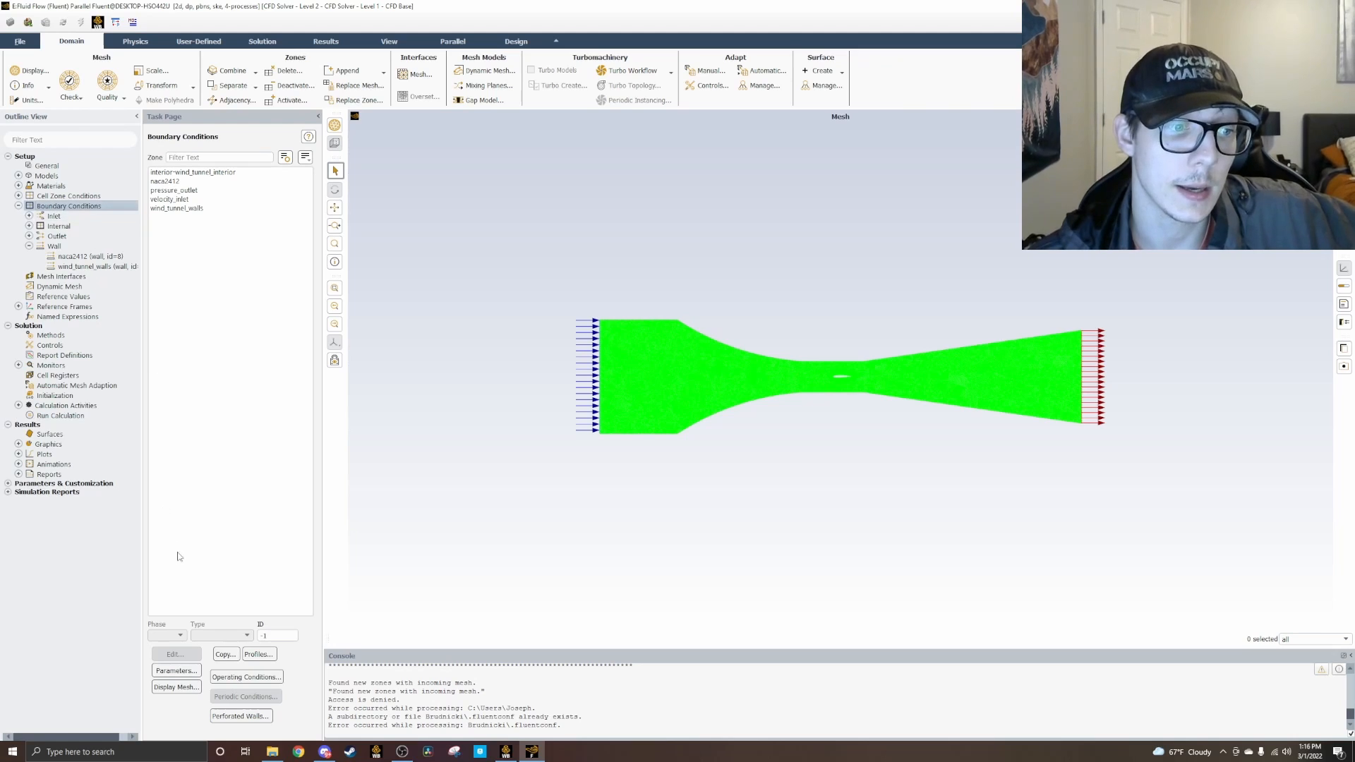
click(169, 181)
click(182, 173)
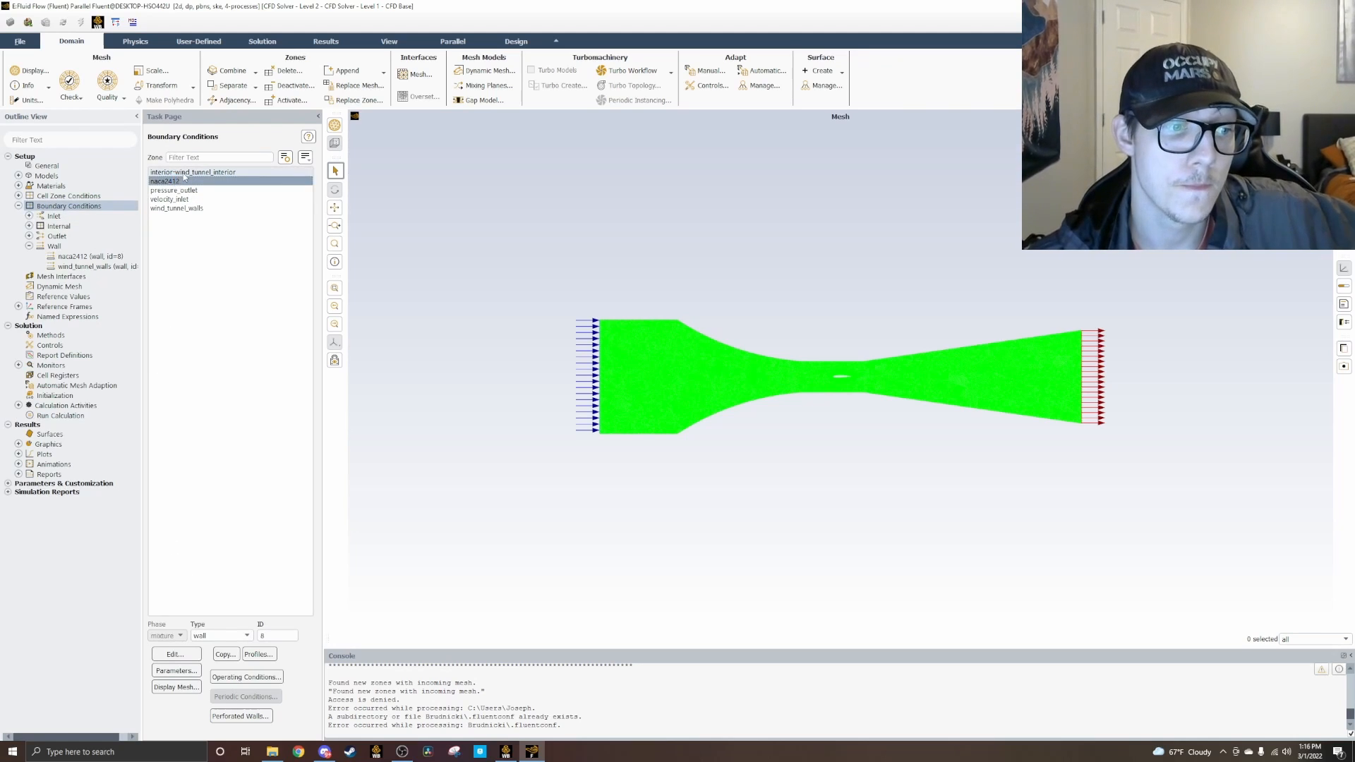
click(182, 181)
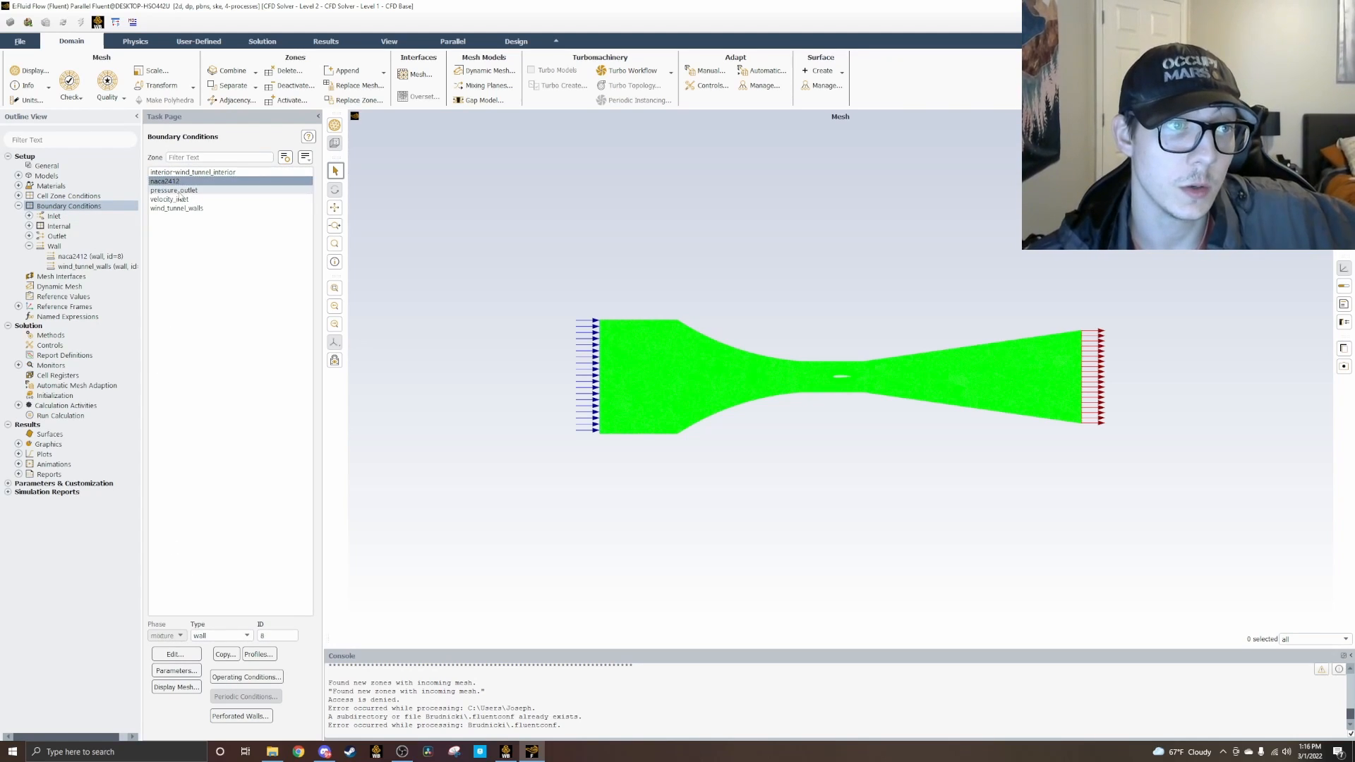
click(180, 209)
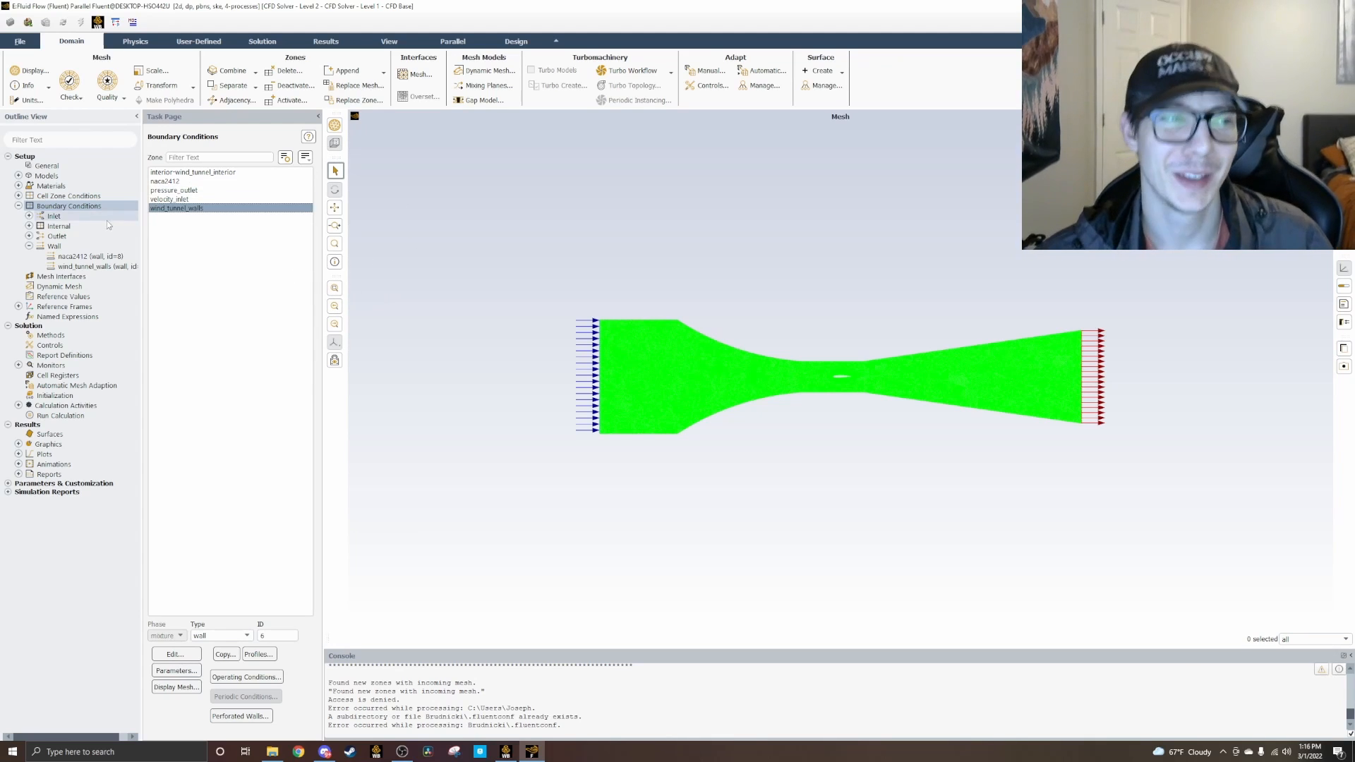
click(19, 205)
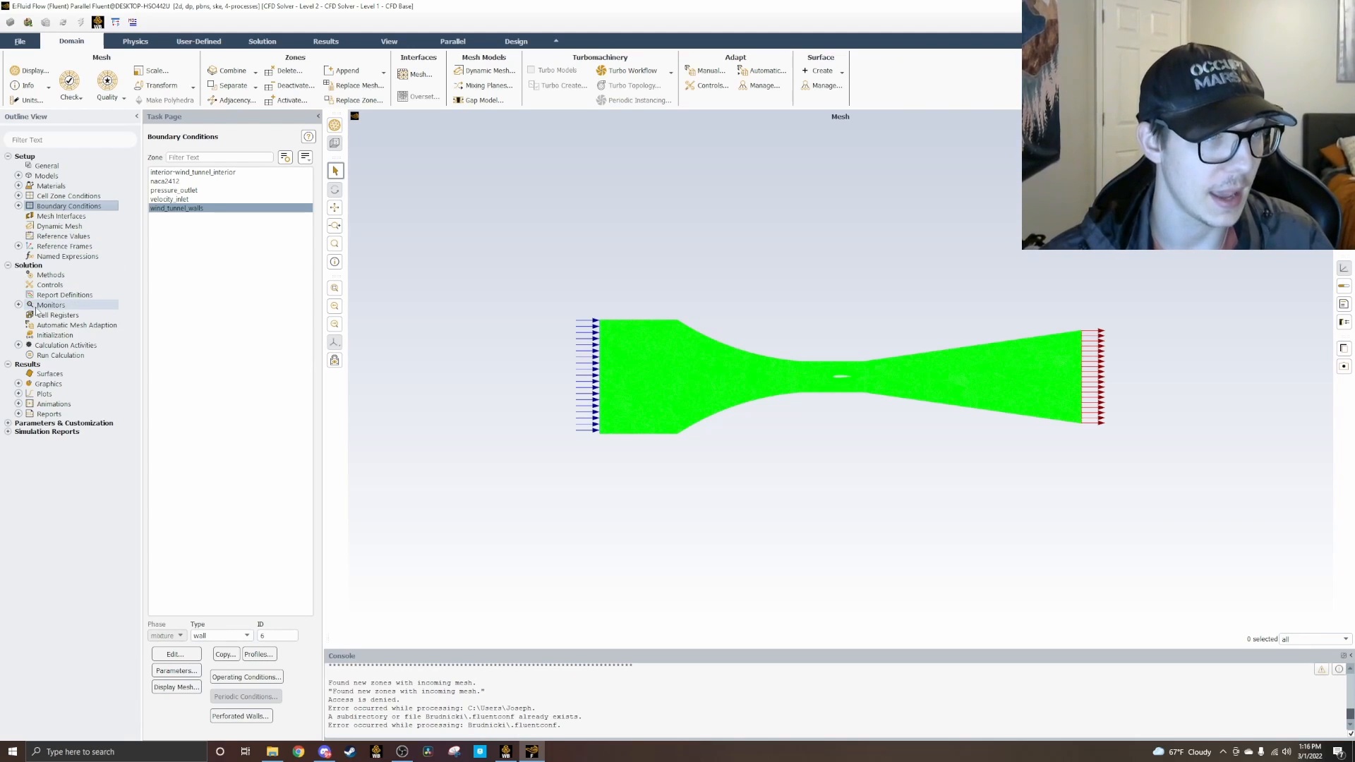
Step: Start a new drag report definition and name it drag-coefficient-naca-2412
right_click(37, 306)
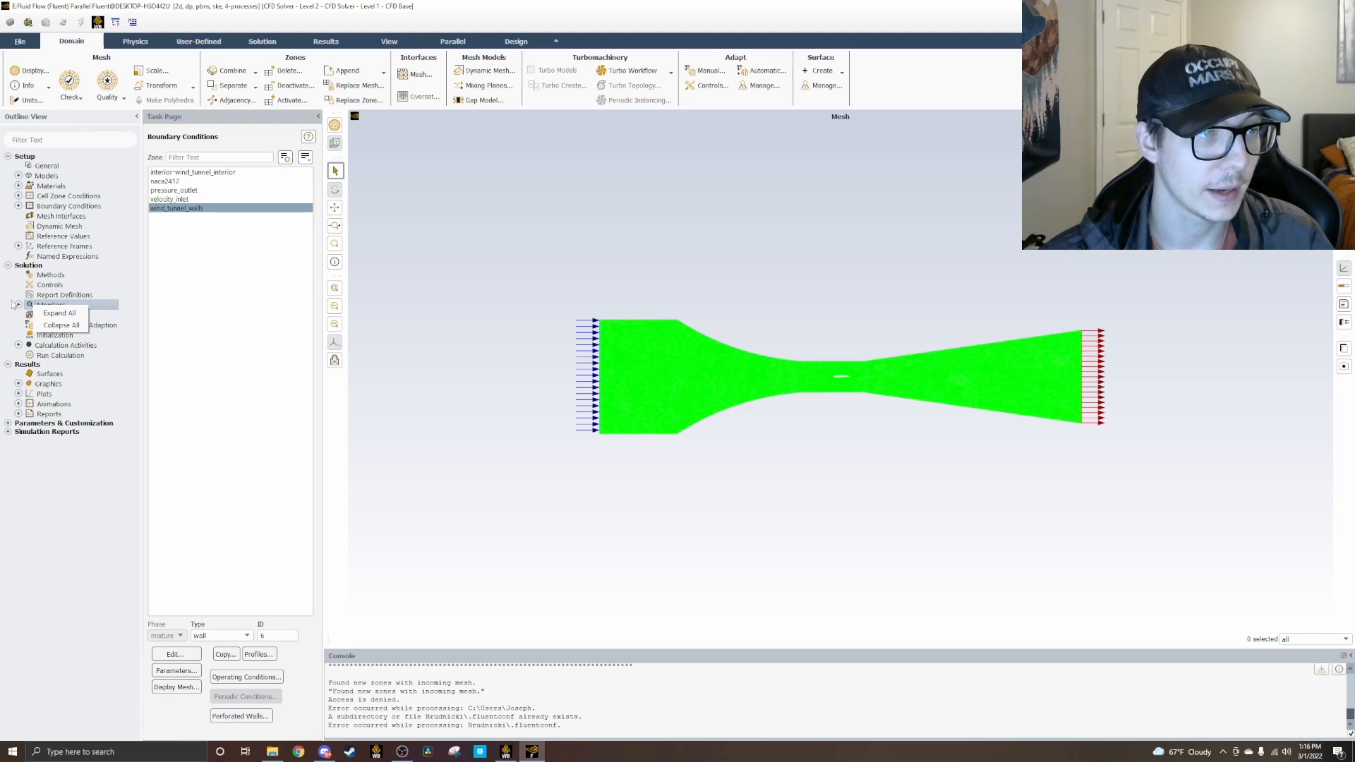
click(44, 382)
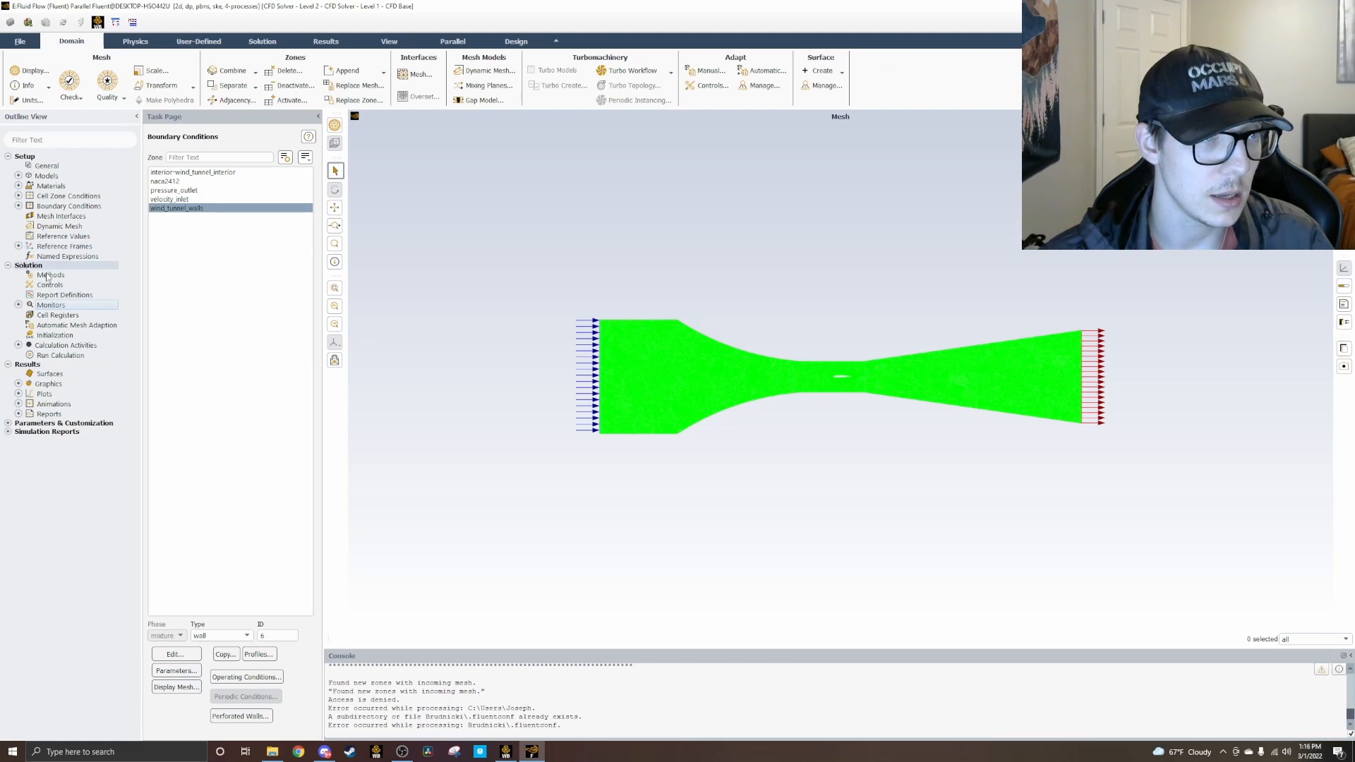
right_click(37, 296)
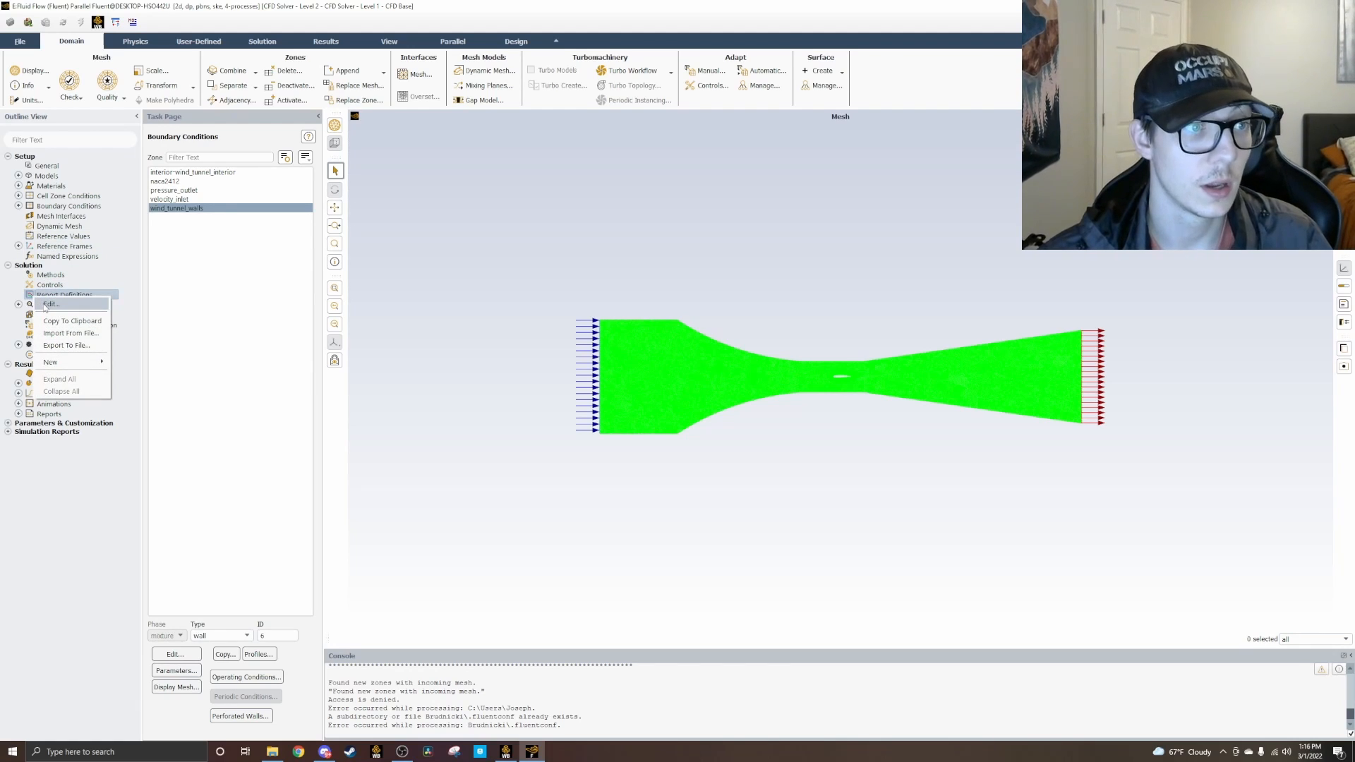
click(47, 304)
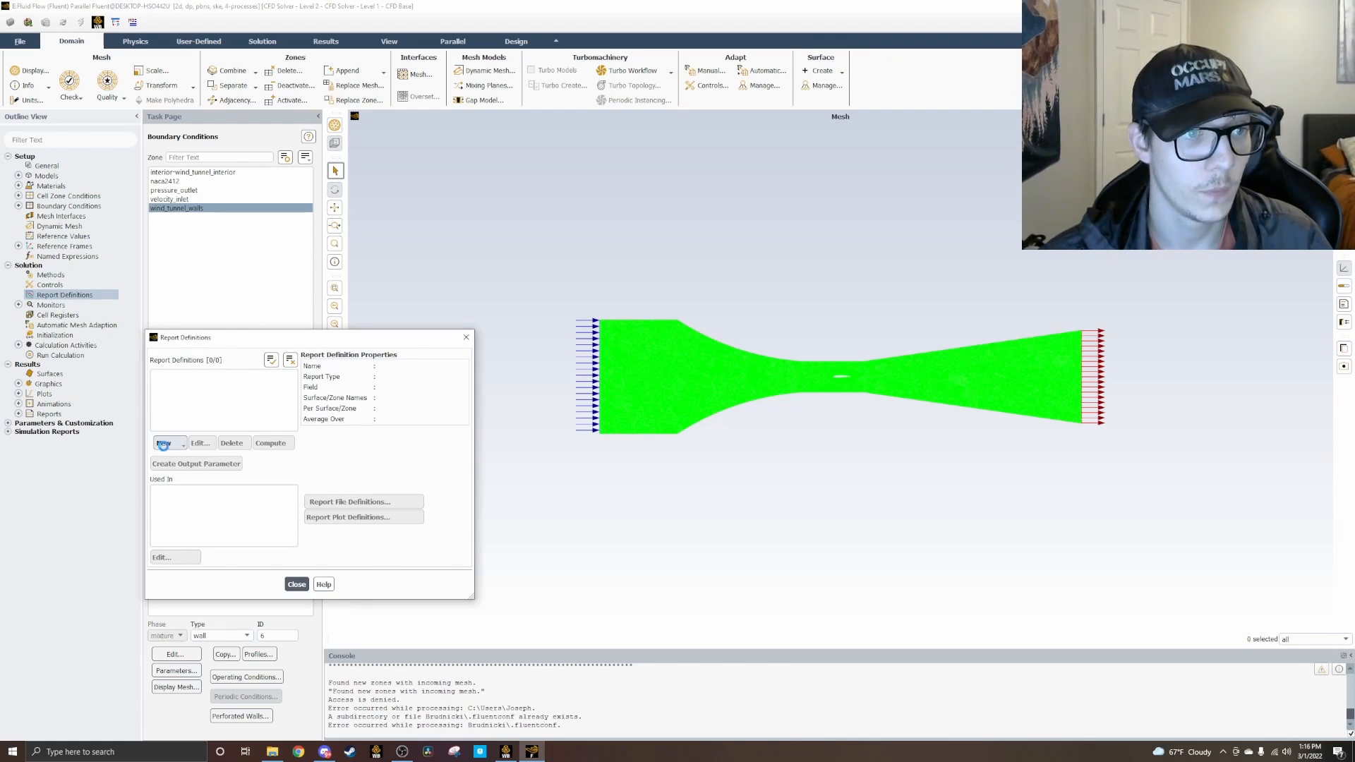
click(169, 443)
mouse_move(189, 497)
click(244, 495)
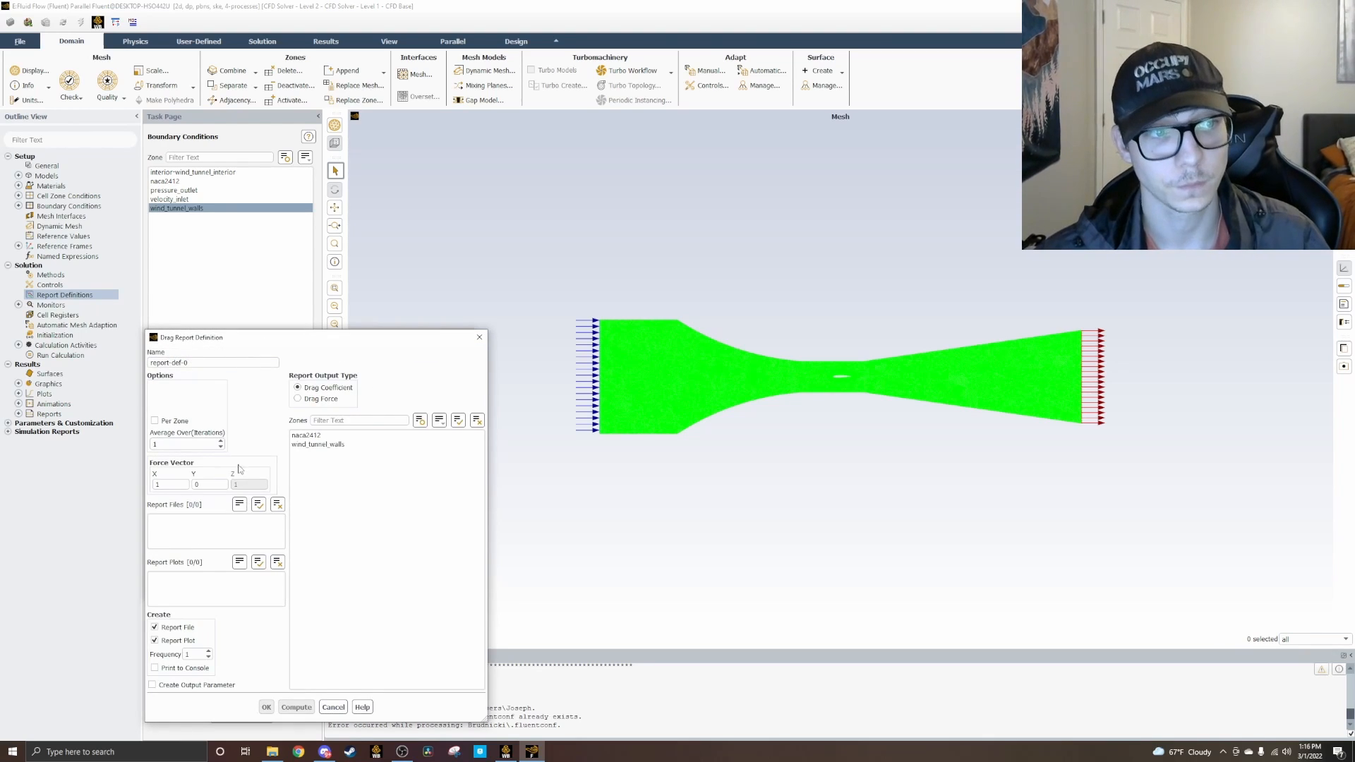
drag(150, 362, 321, 443)
key(BackSpace)
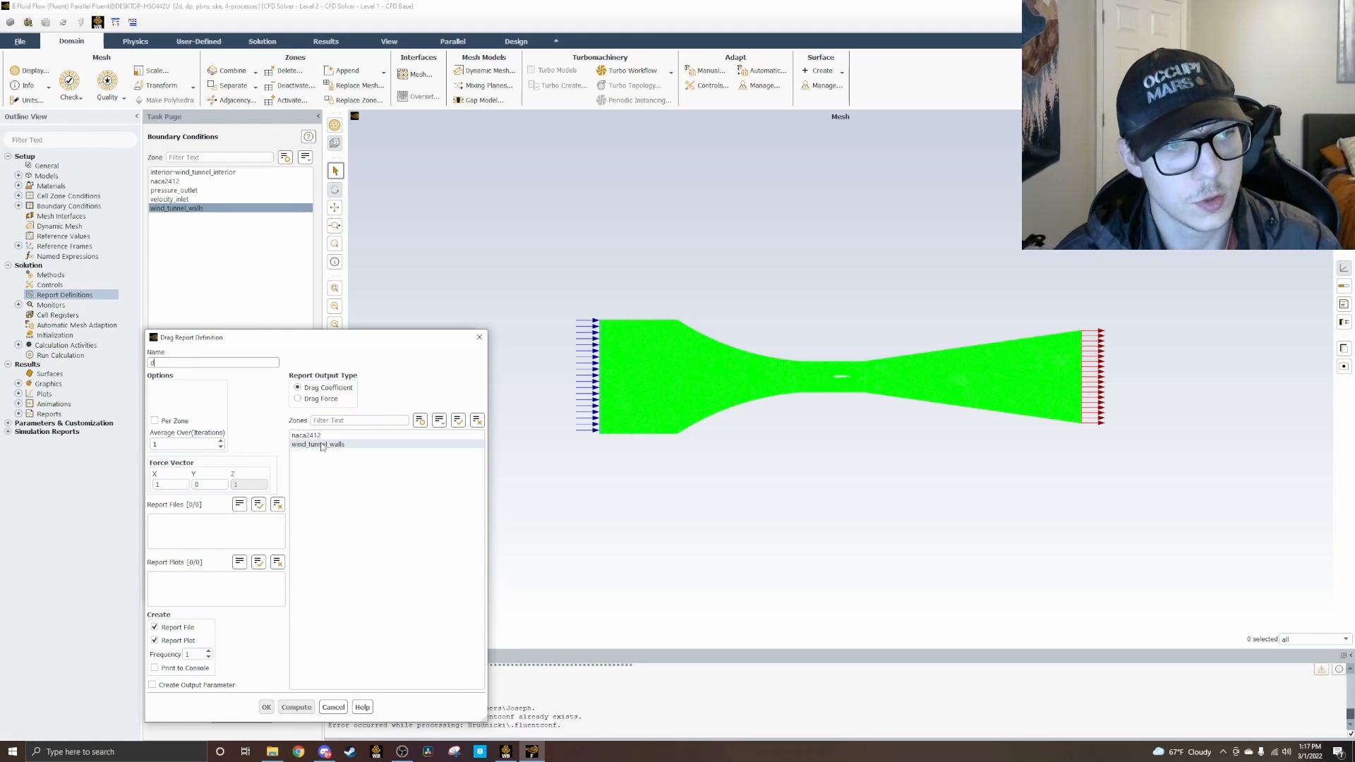
text(drag-coeffic)
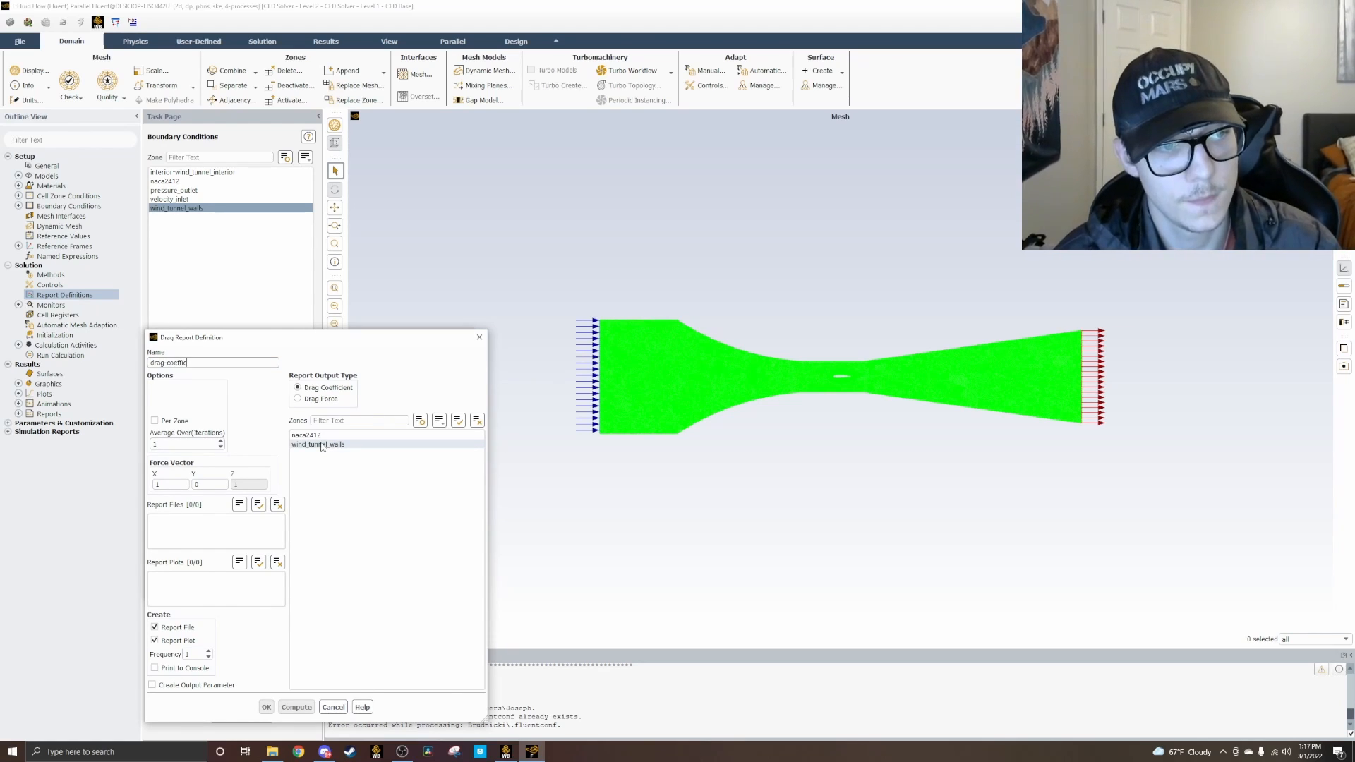
text(ient-naca-2412)
Step: Select the naca2412 zone for the drag coefficient report, enable printing to console, and save the definition
click(307, 436)
click(315, 437)
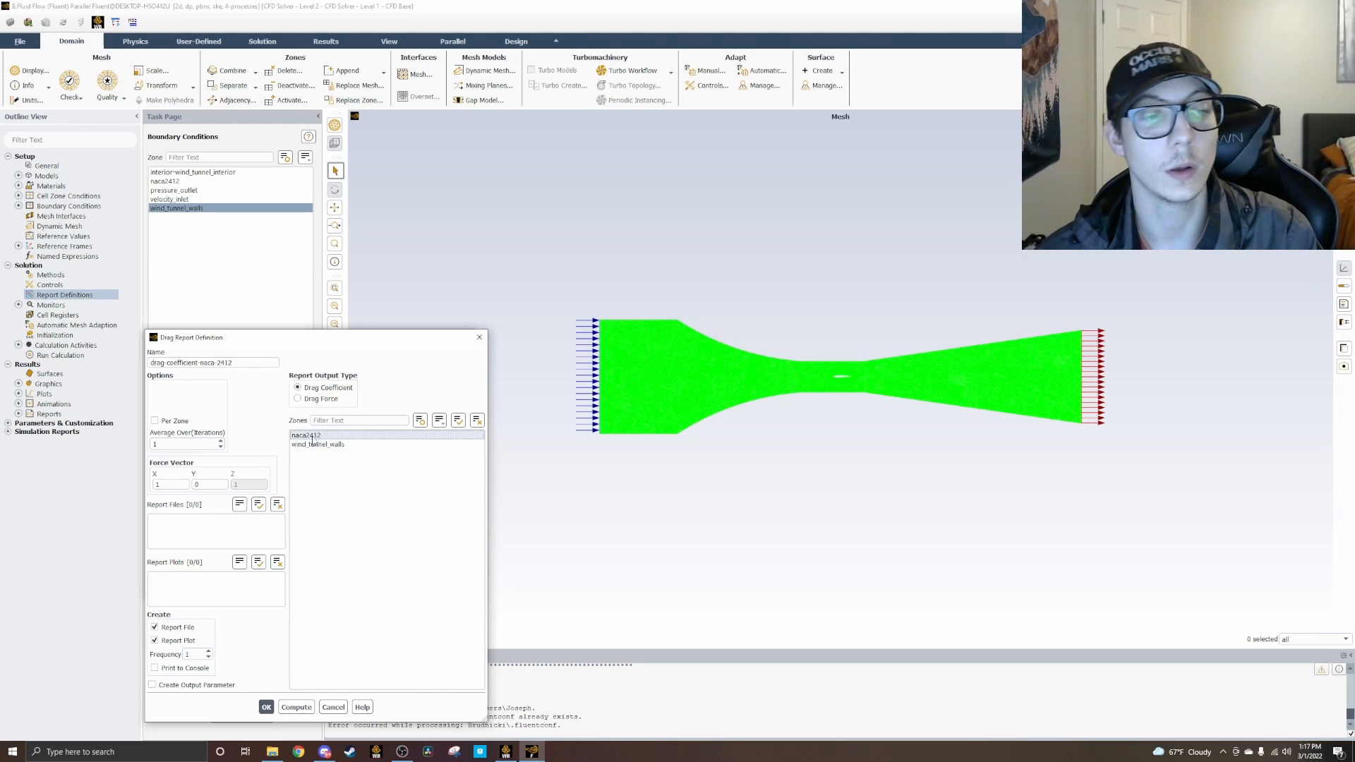
click(154, 668)
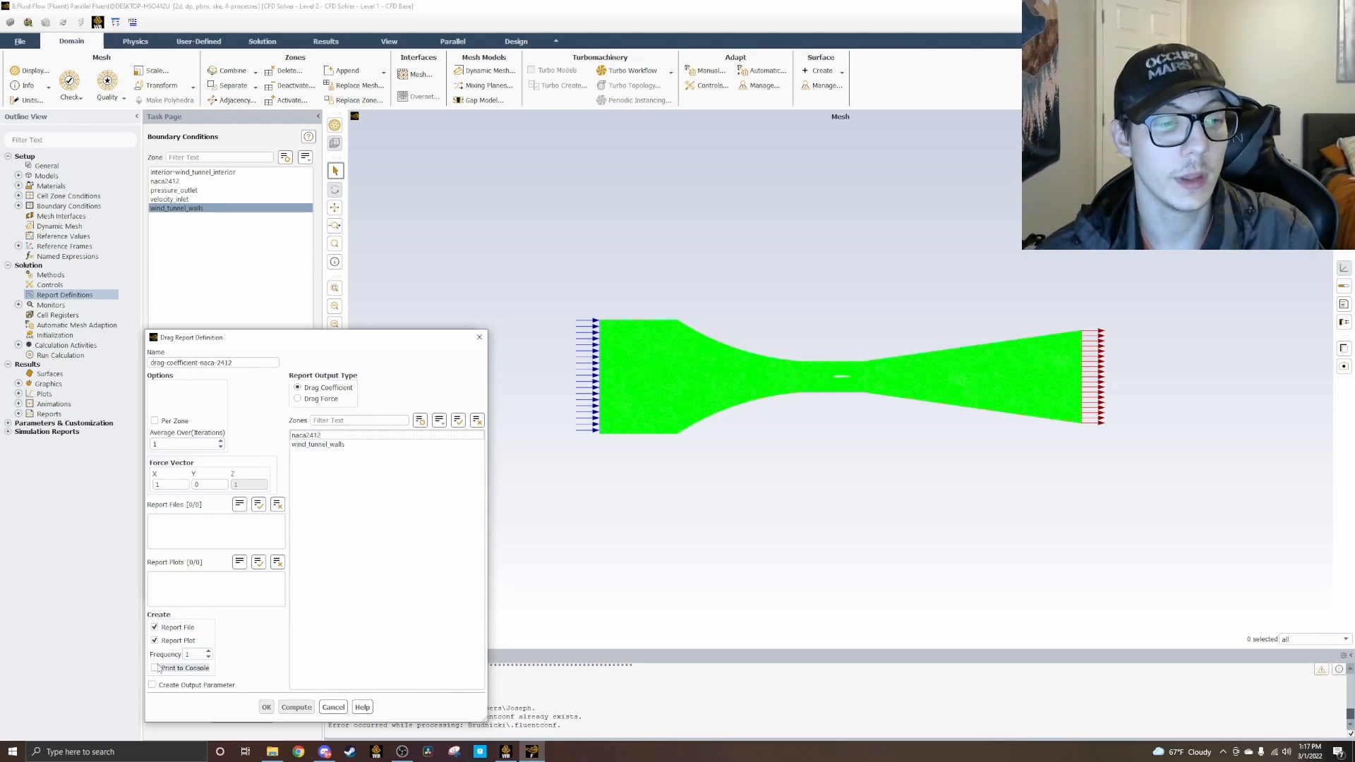
click(307, 436)
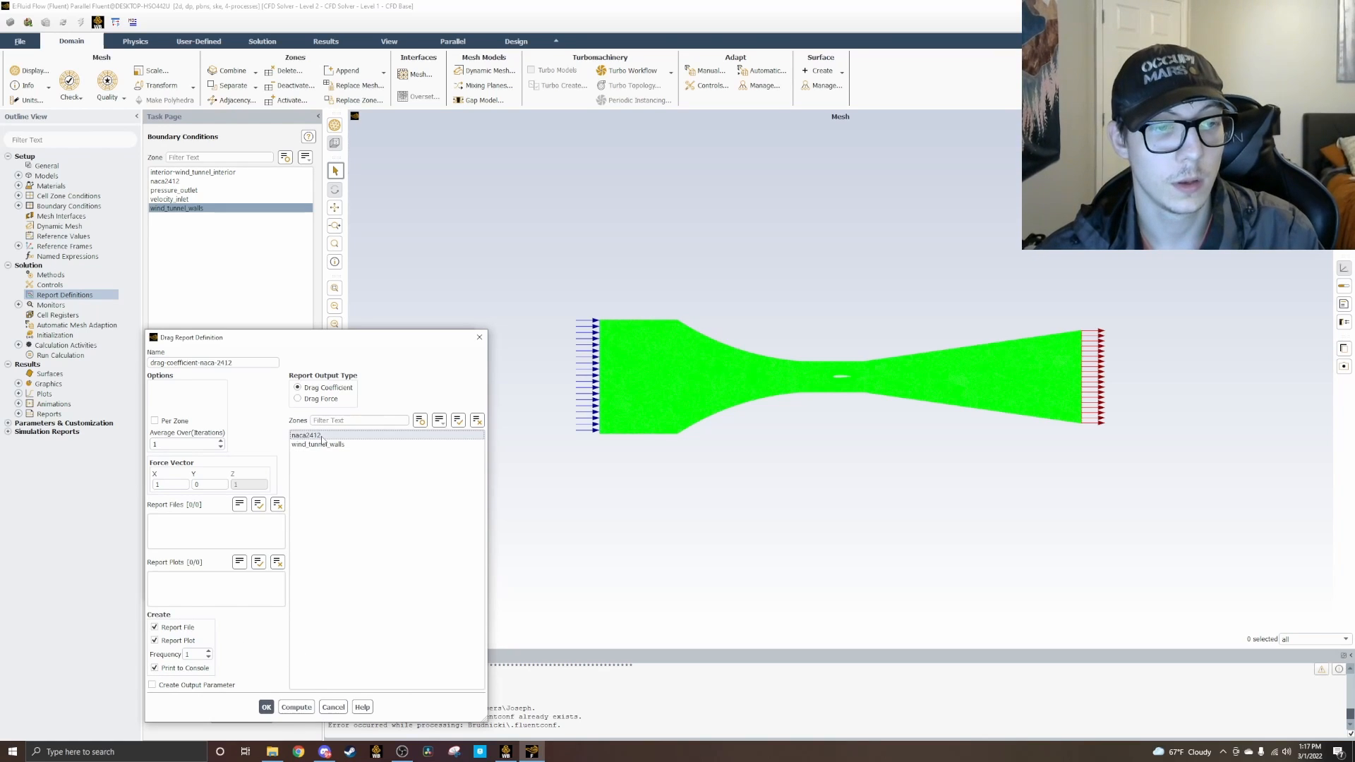
click(267, 708)
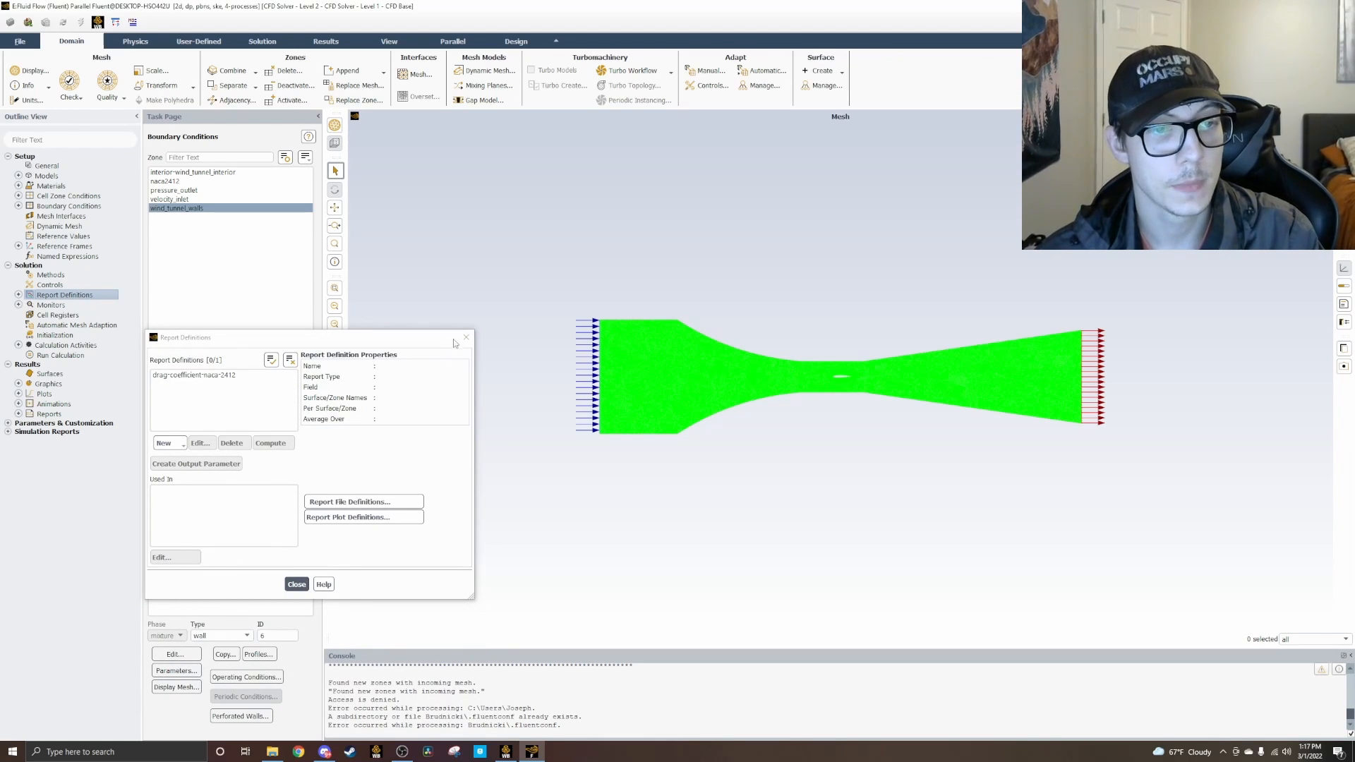
Step: Start a second drag report definition and name it drag-force-naca-2412
click(169, 443)
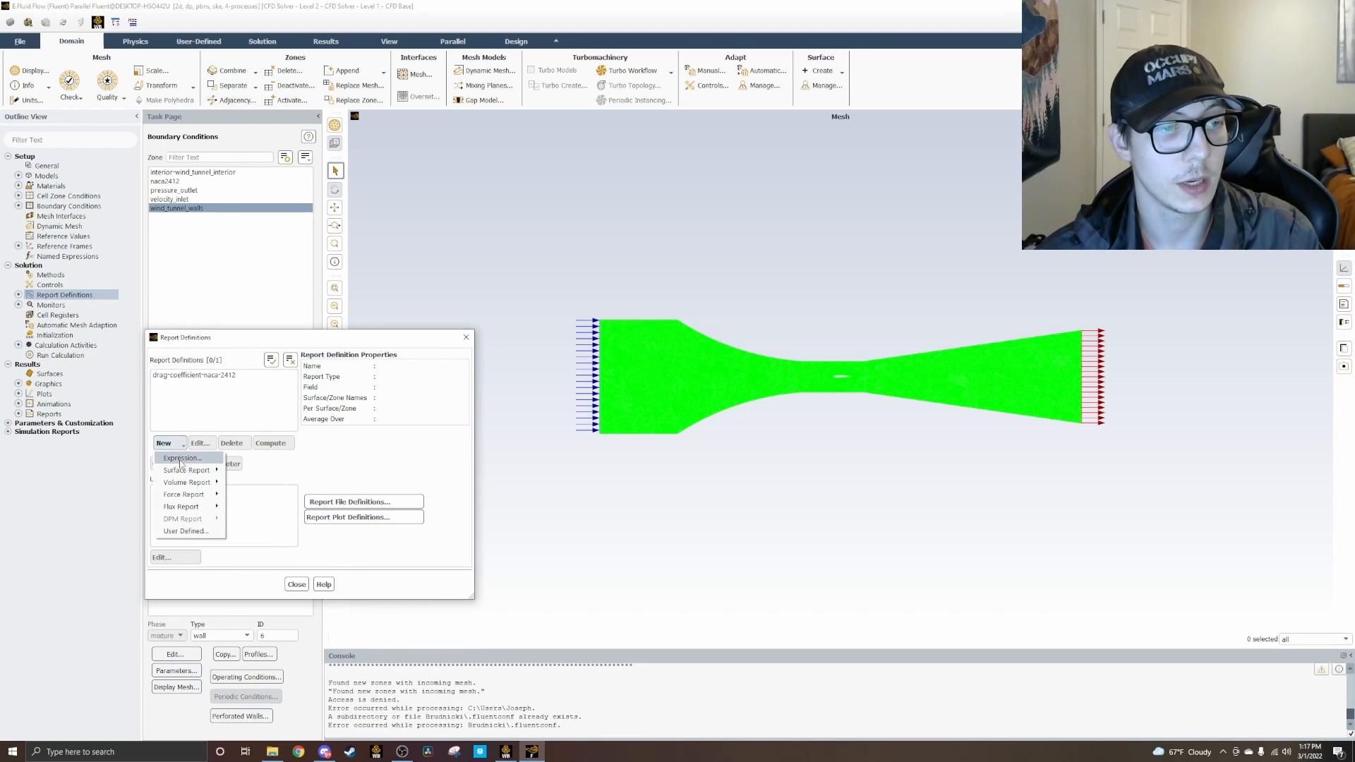
click(240, 497)
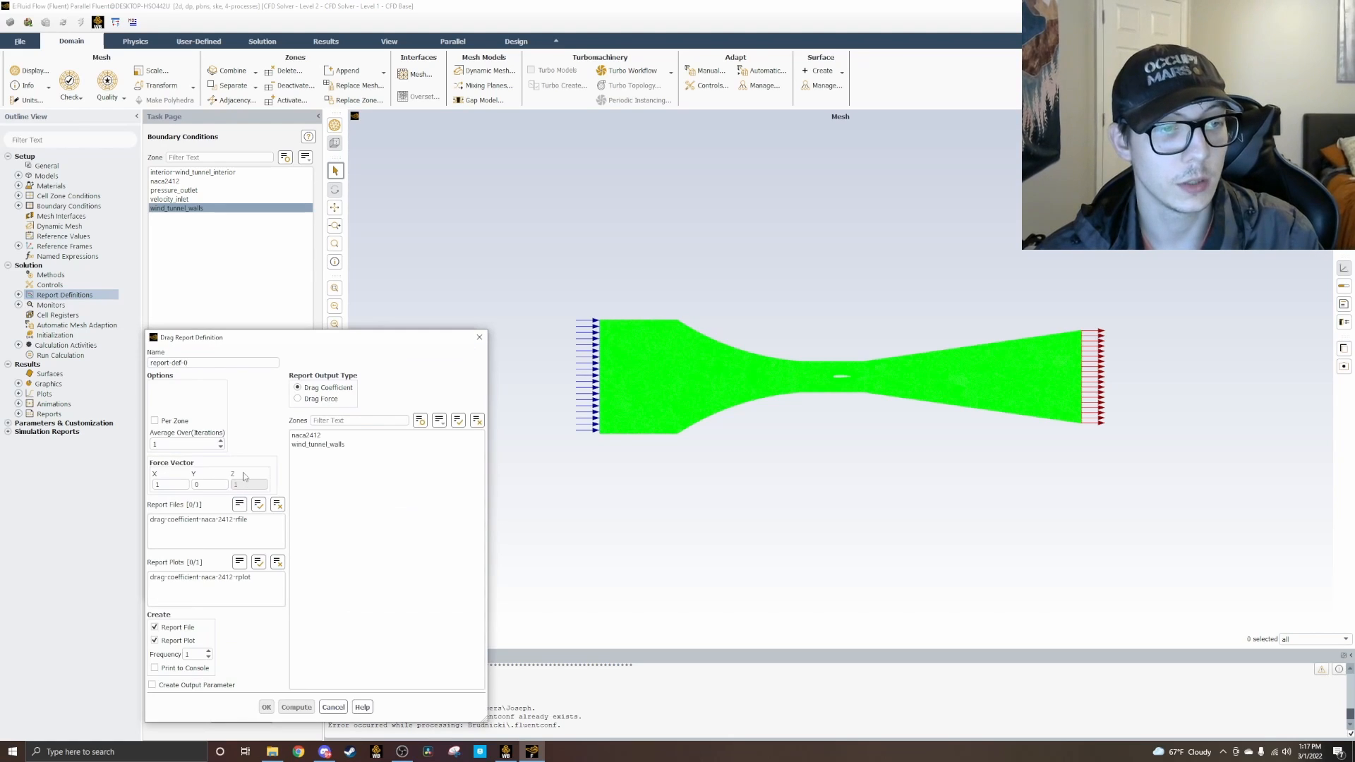
drag(214, 365, 131, 362)
key(BackSpace)
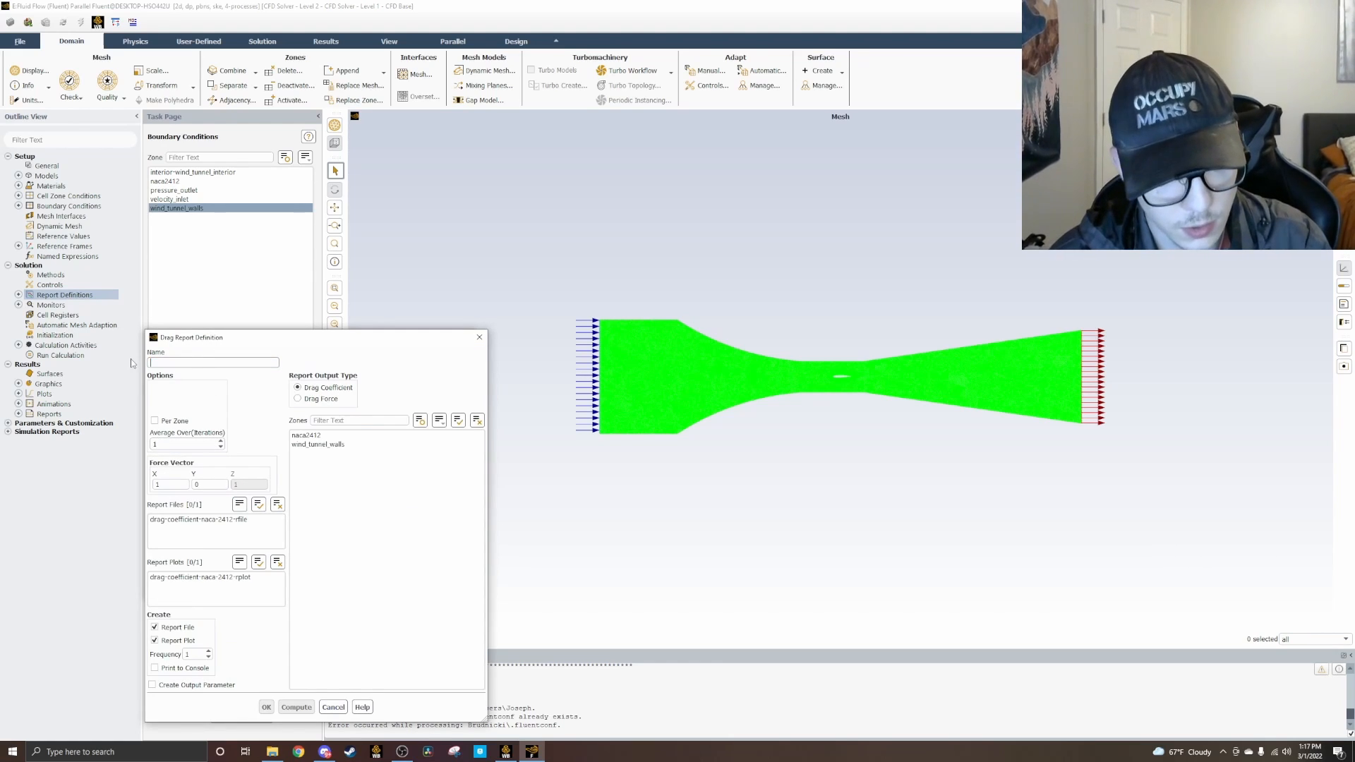
text(drag-force)
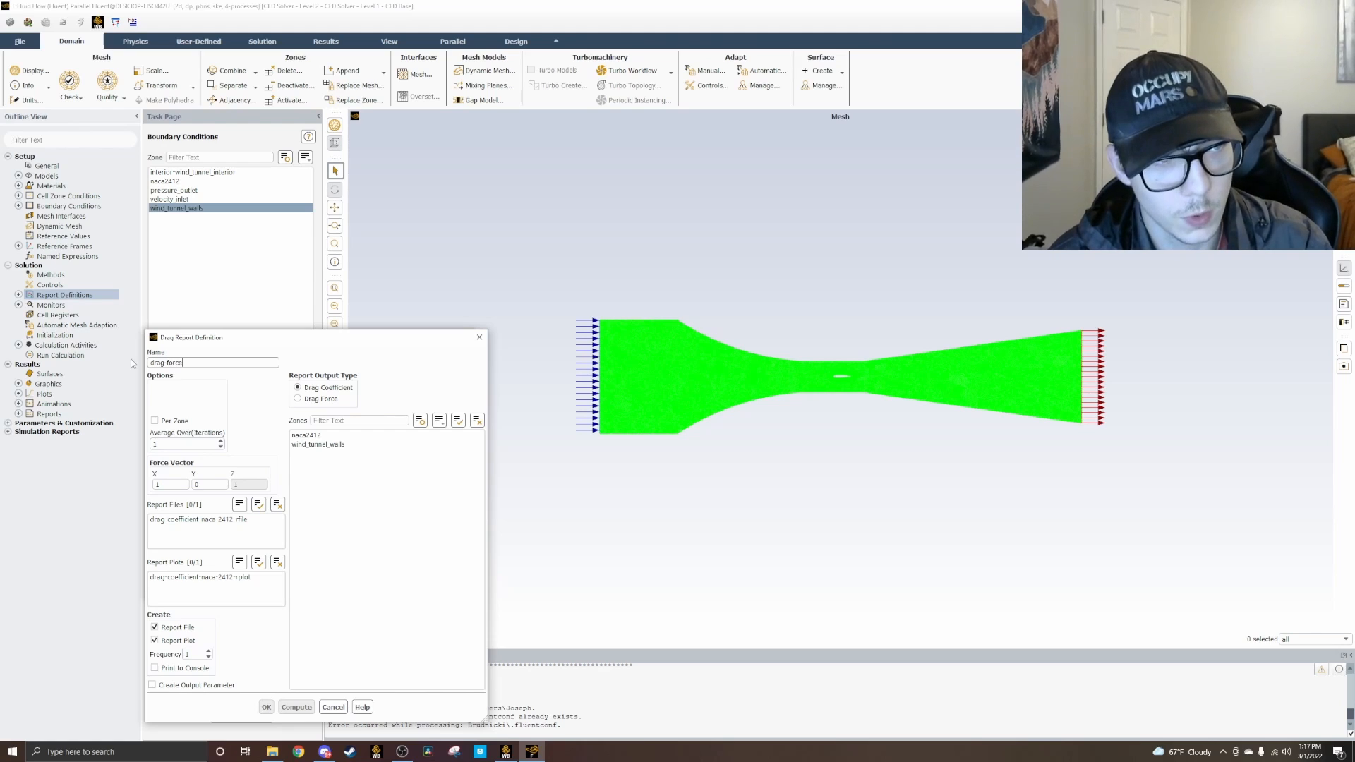
text(-naca)
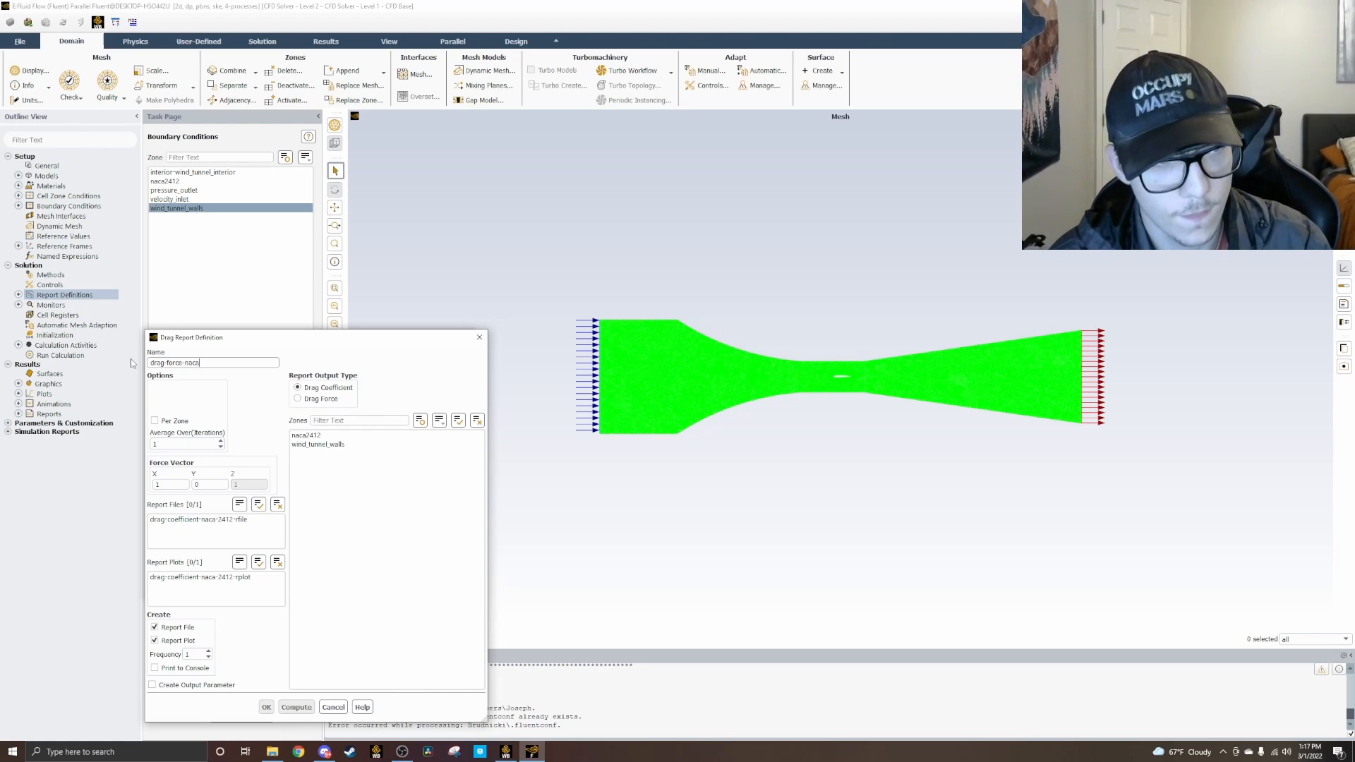
text(-2412)
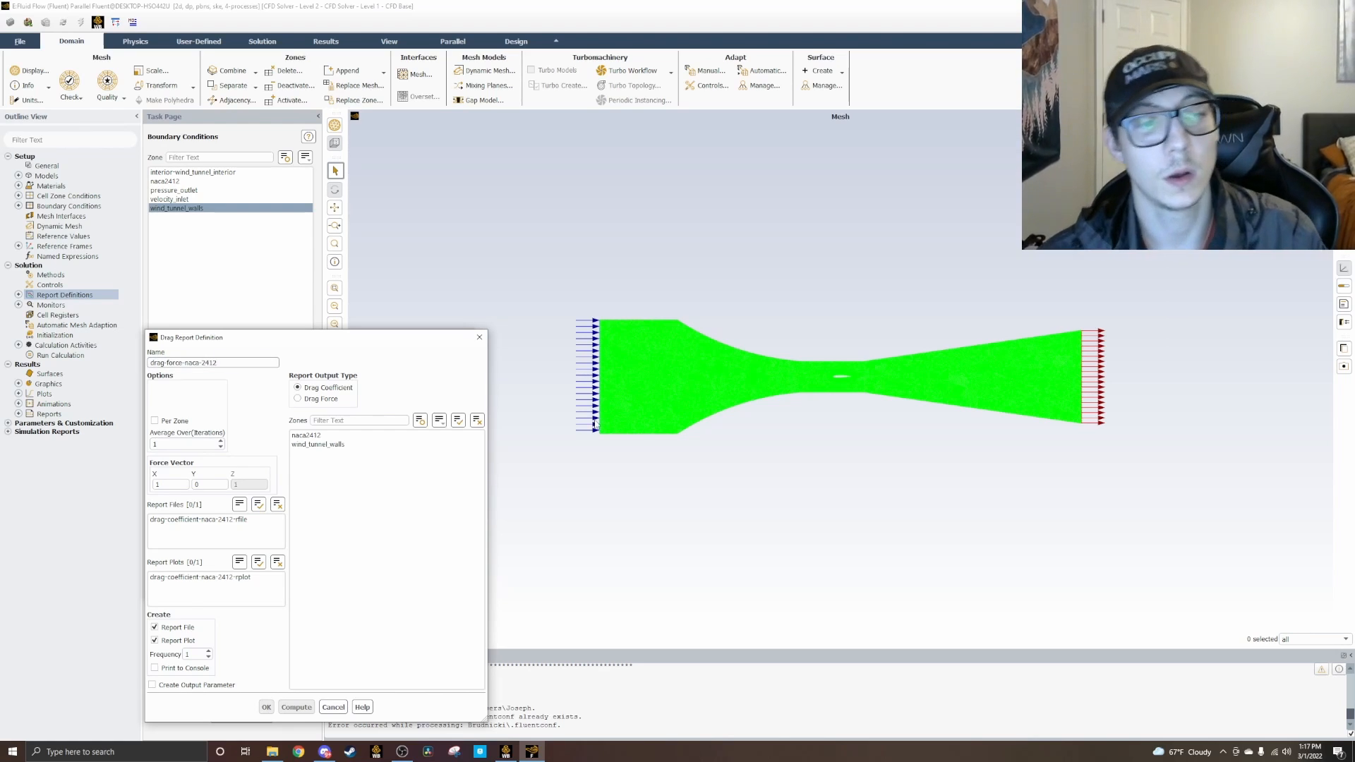
Step: Make the new report output drag force on the naca2412 zone with console printing, save it, and close the report definitions
click(311, 399)
click(309, 435)
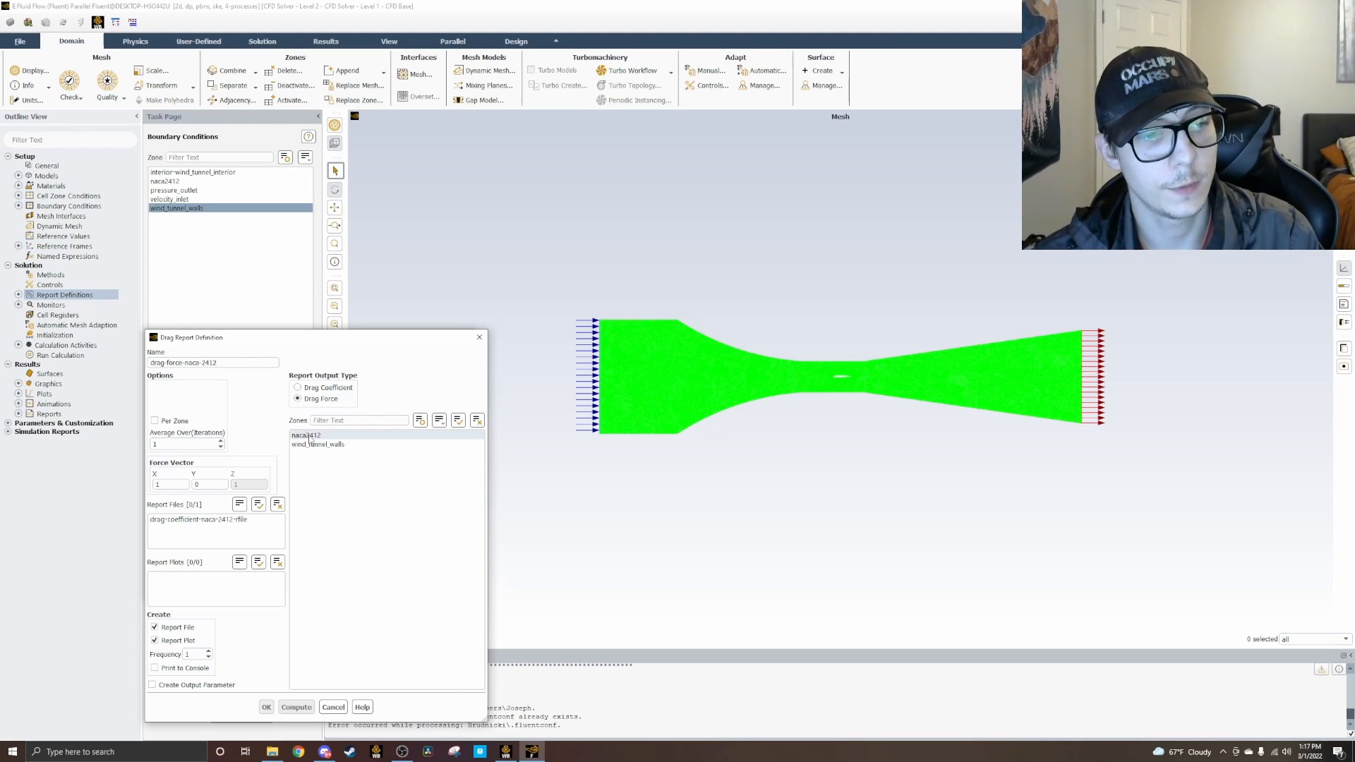
click(155, 668)
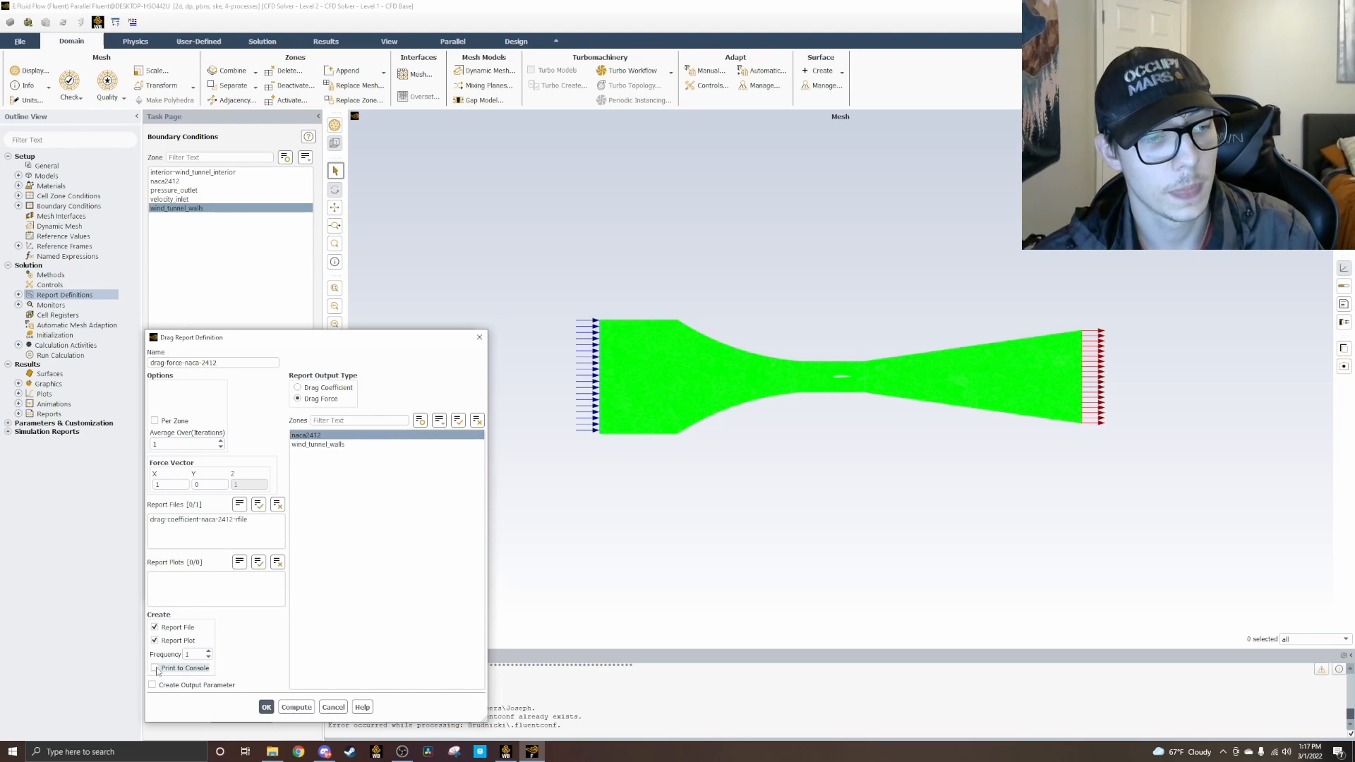
click(266, 707)
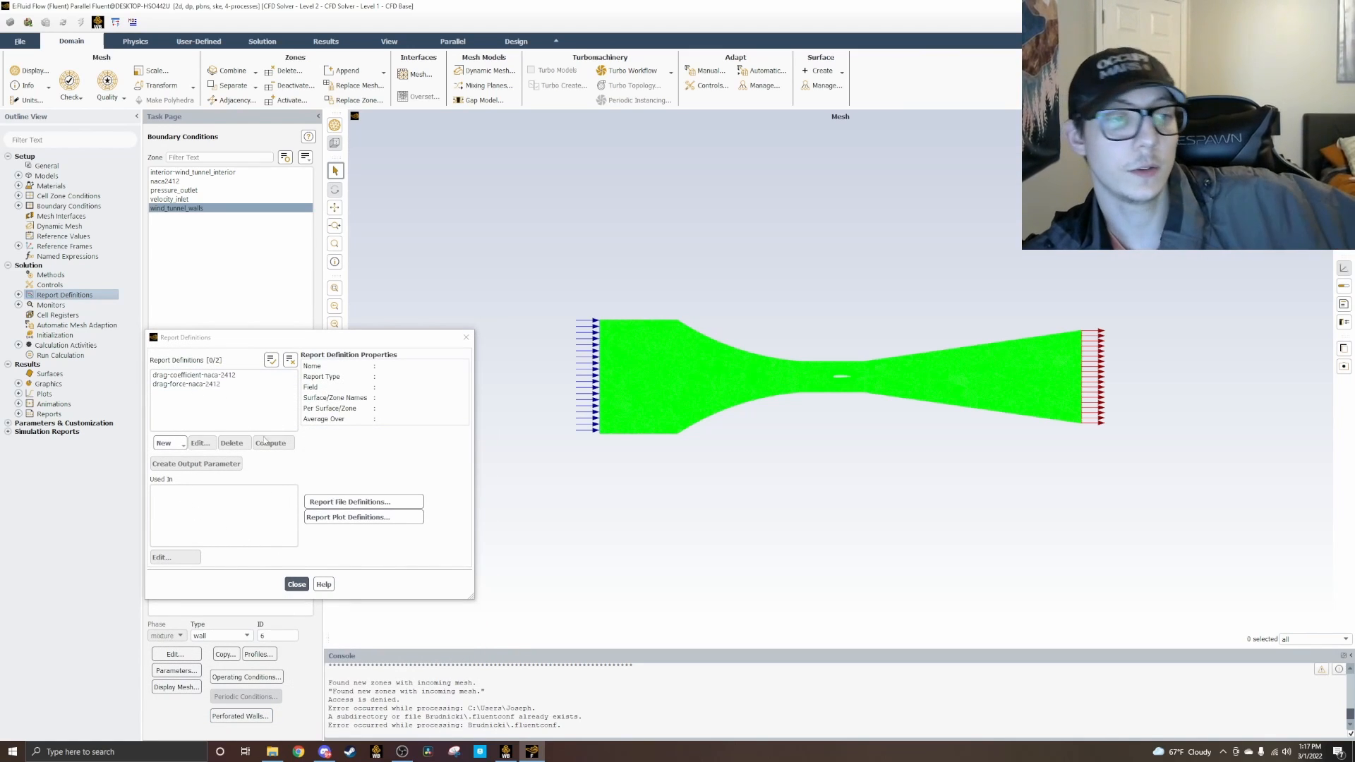
click(291, 583)
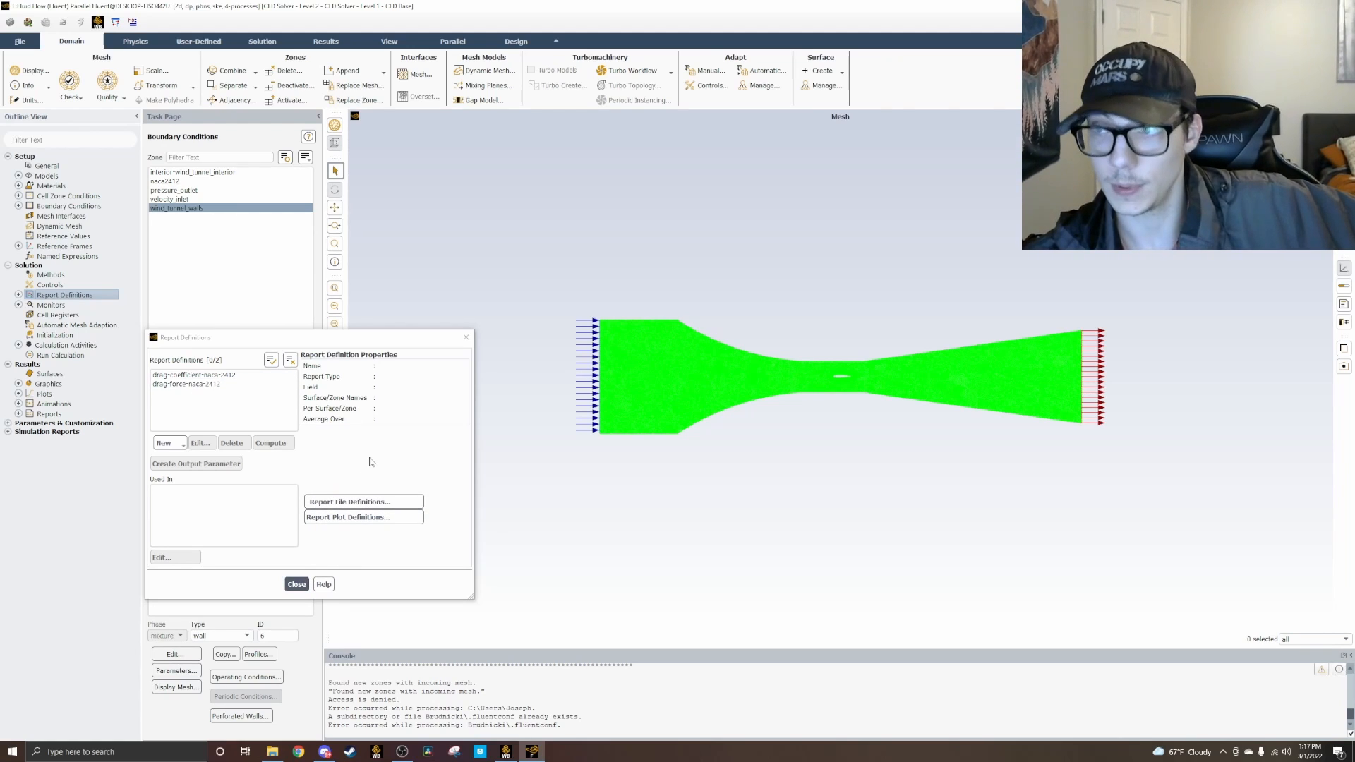
click(296, 584)
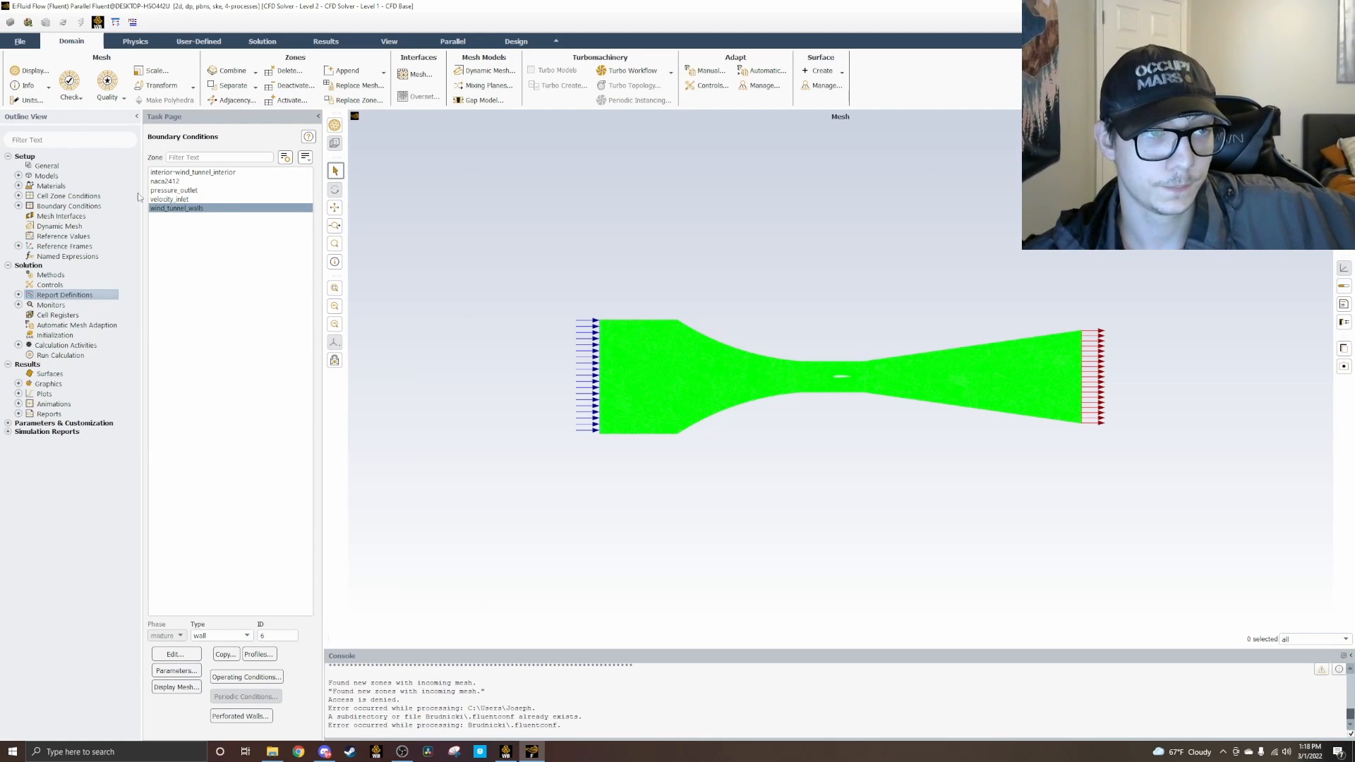
Step: List the saved drag report definitions in the outline and open the solution initialization settings
click(18, 295)
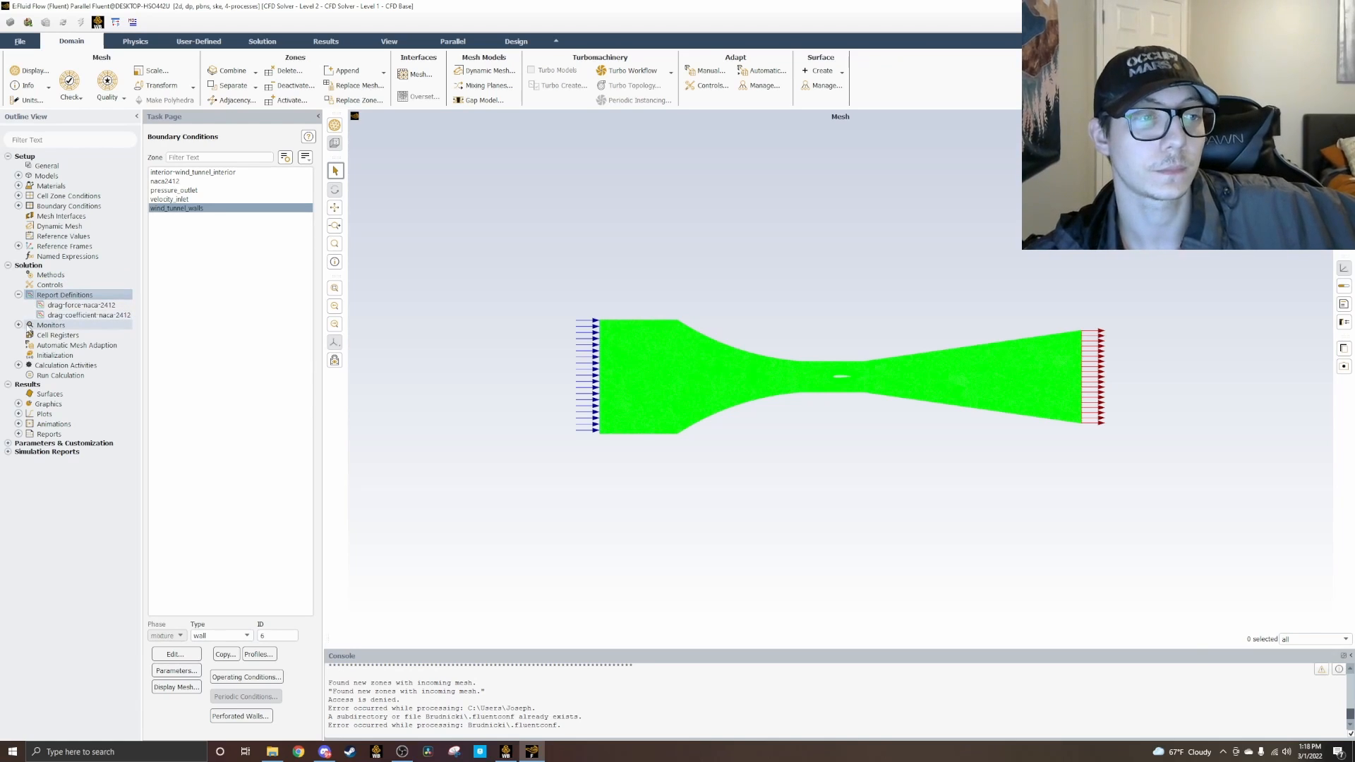
click(40, 355)
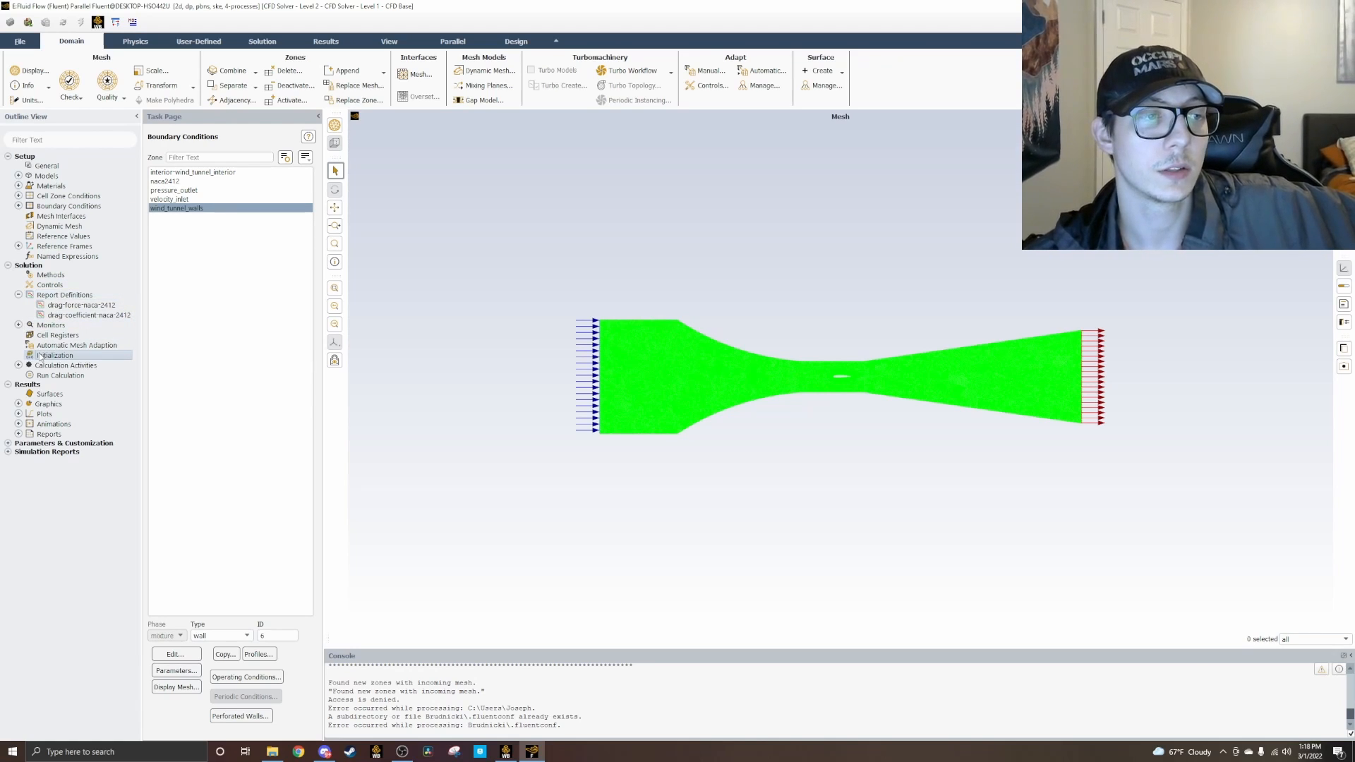
click(19, 404)
right_click(53, 405)
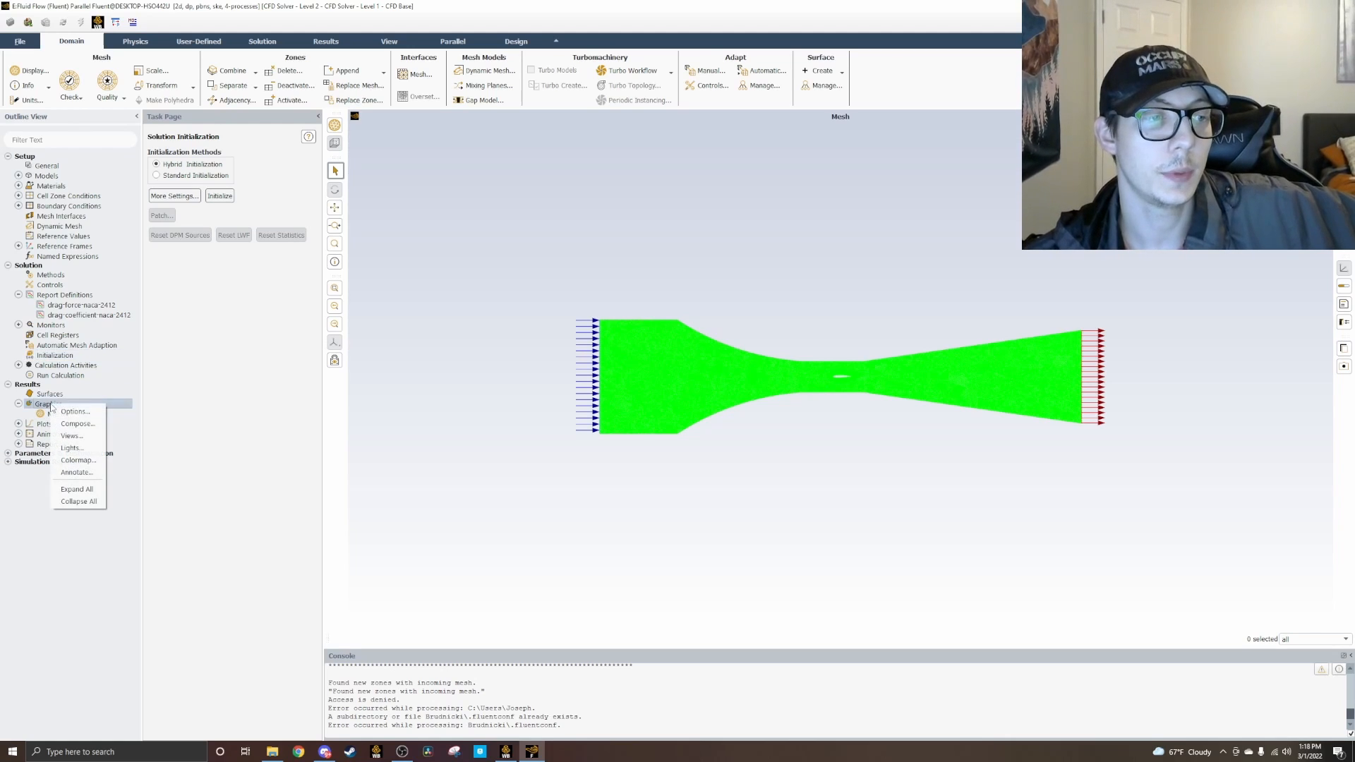
click(35, 511)
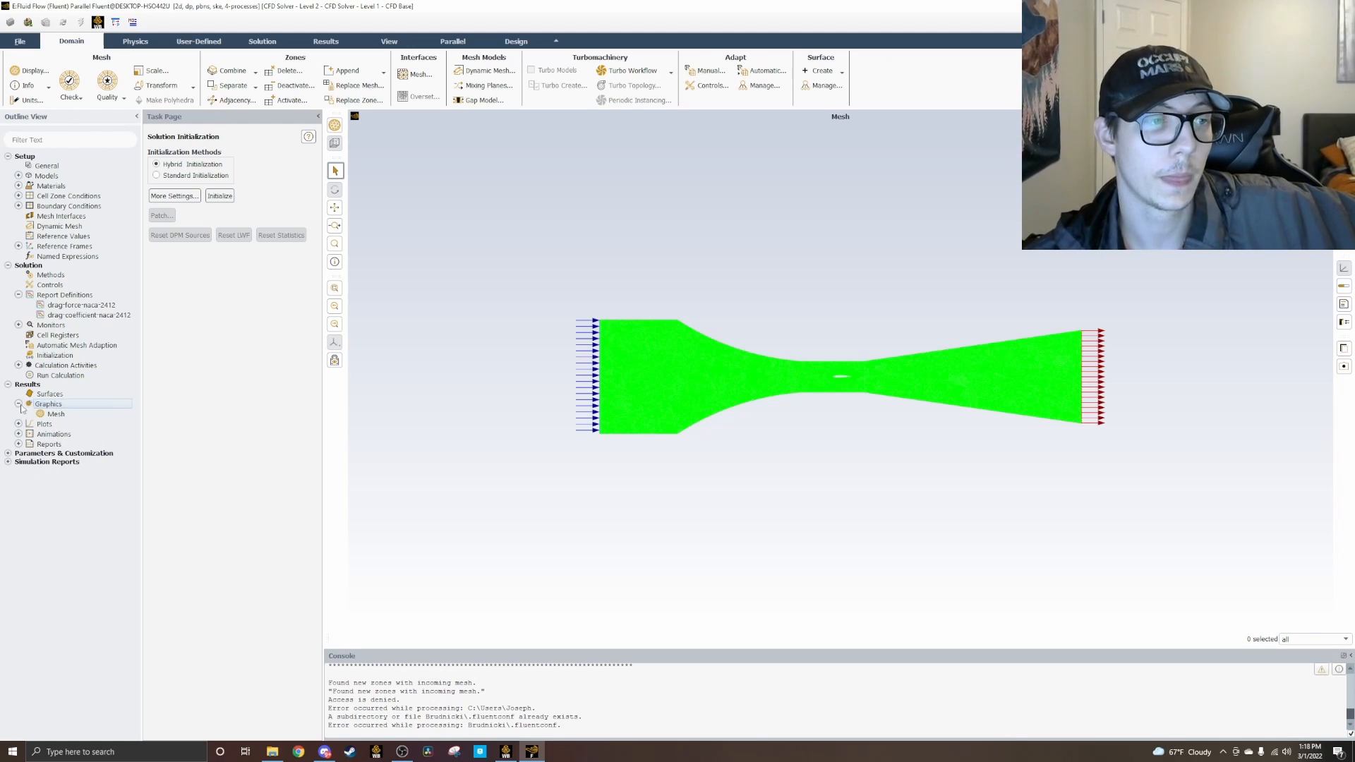
click(18, 403)
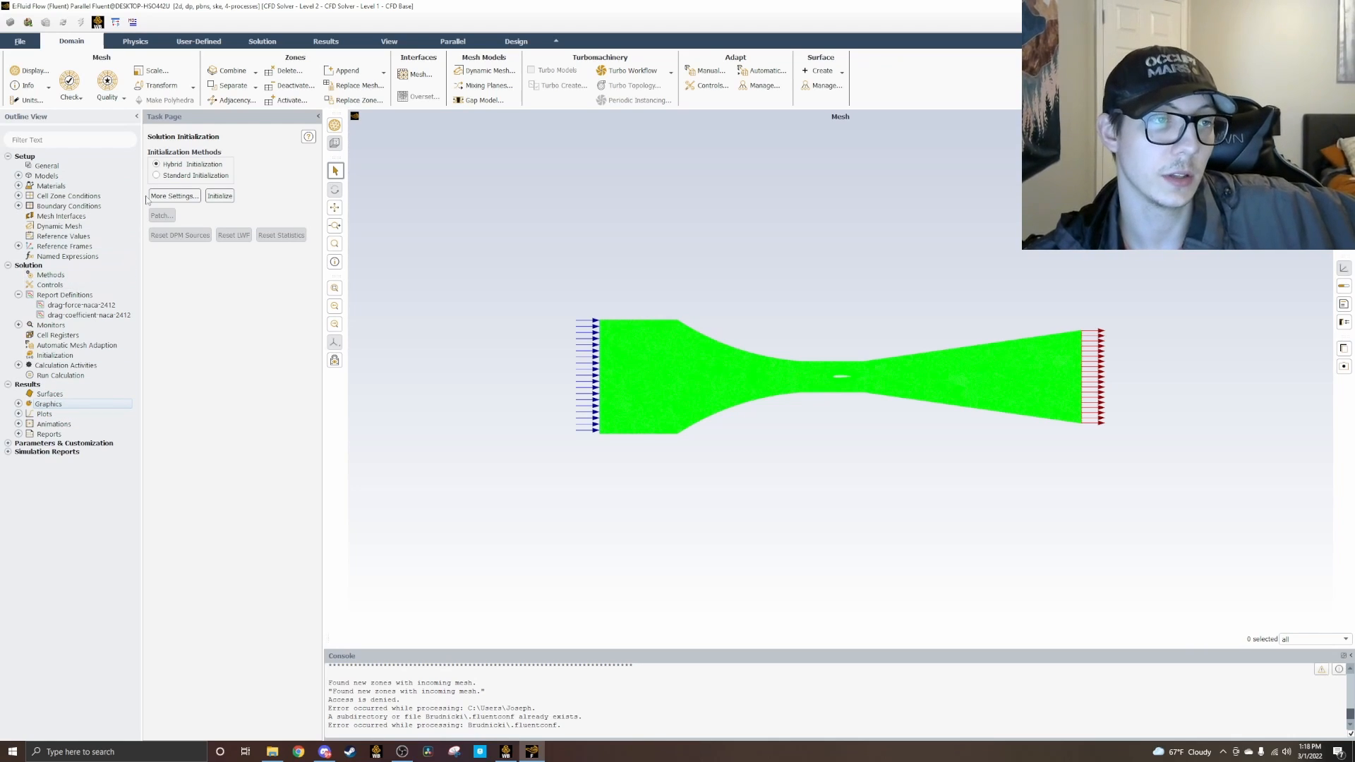
Step: Set the hybrid initialization to 60 iterations and initialize the solution
click(194, 199)
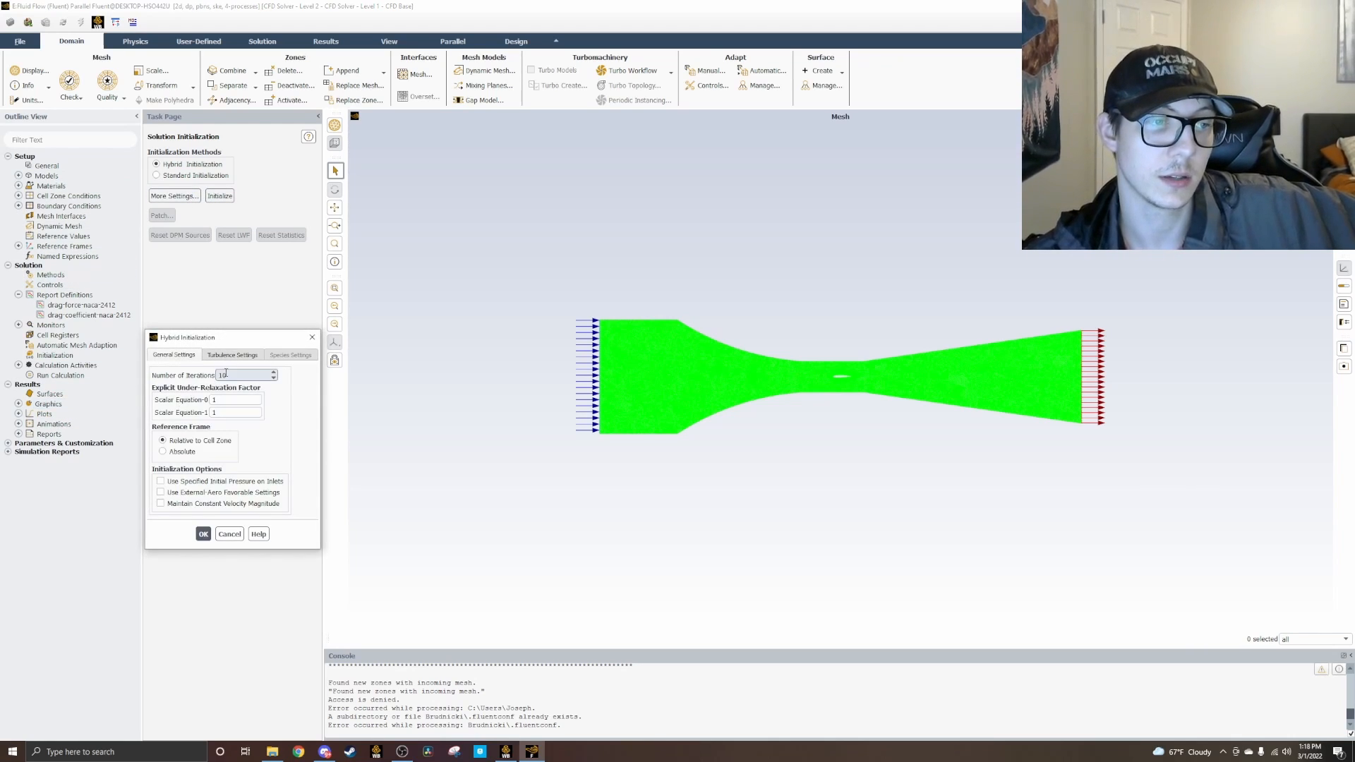
key(BackSpace)
key(BackSpace)
text(60)
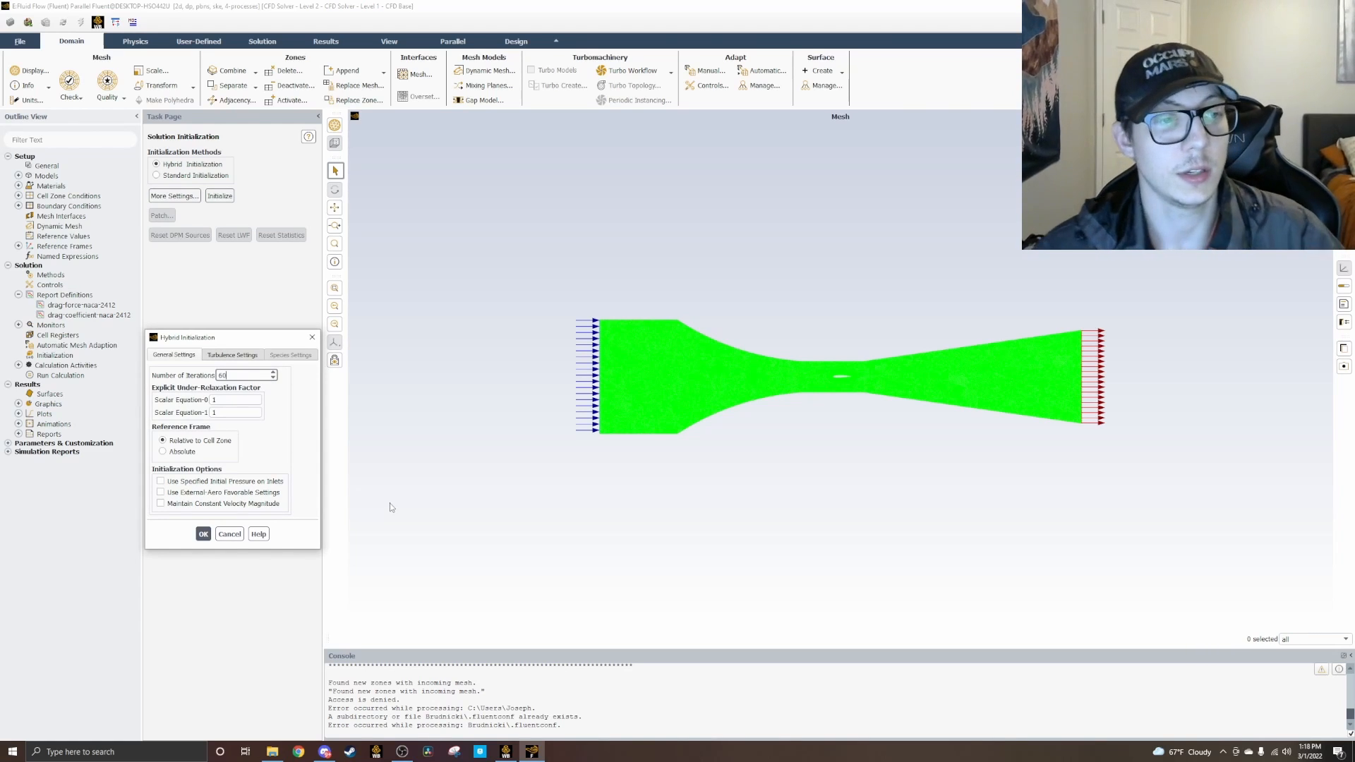
click(204, 534)
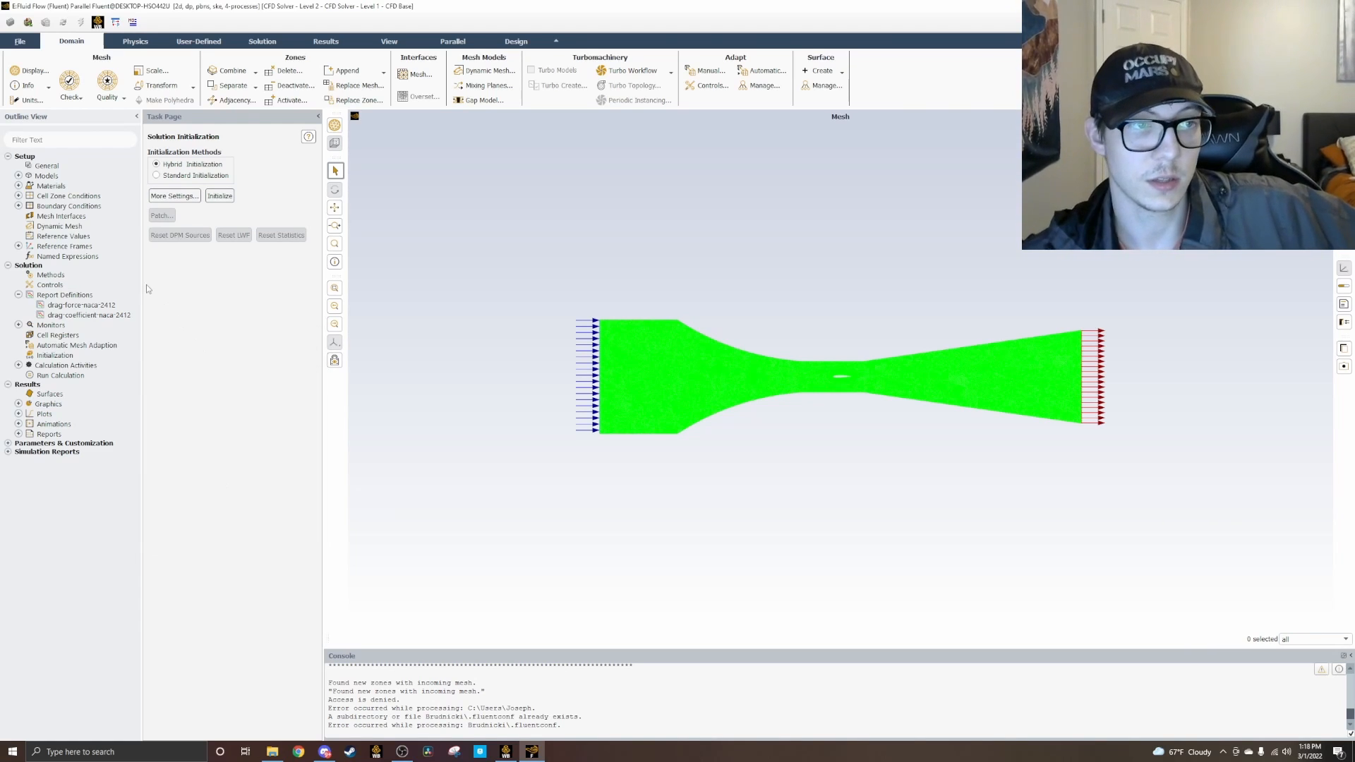
click(219, 196)
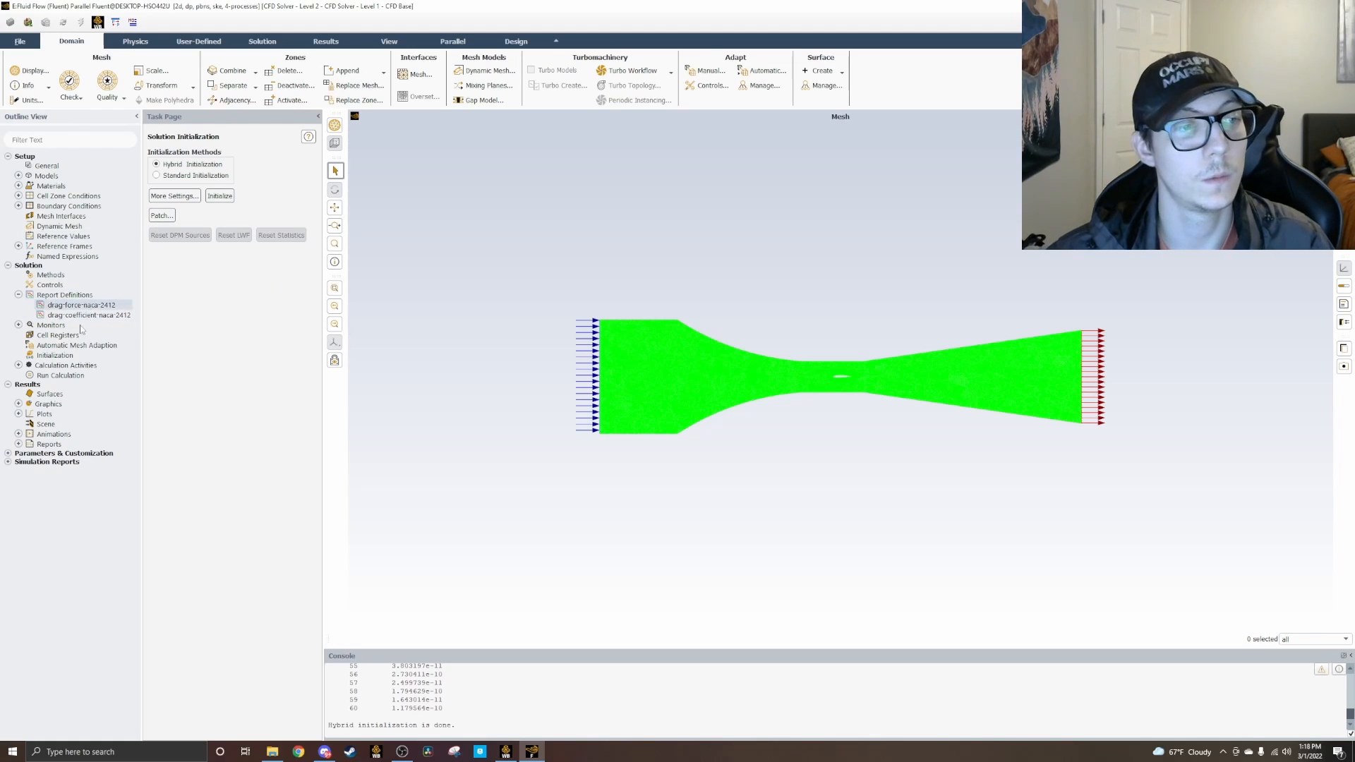
Step: Set the calculation to 800 iterations, run it to completion, and dismiss the completion notice
click(45, 376)
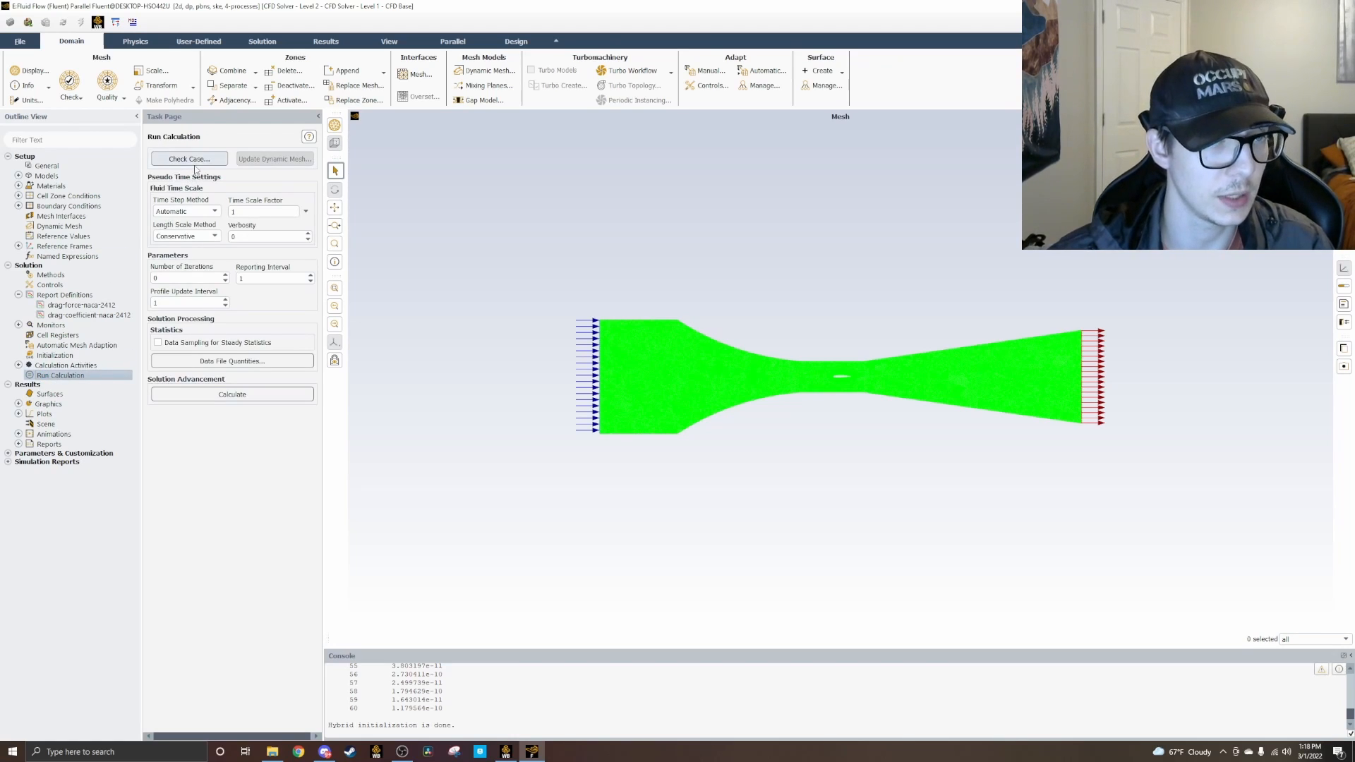
click(186, 276)
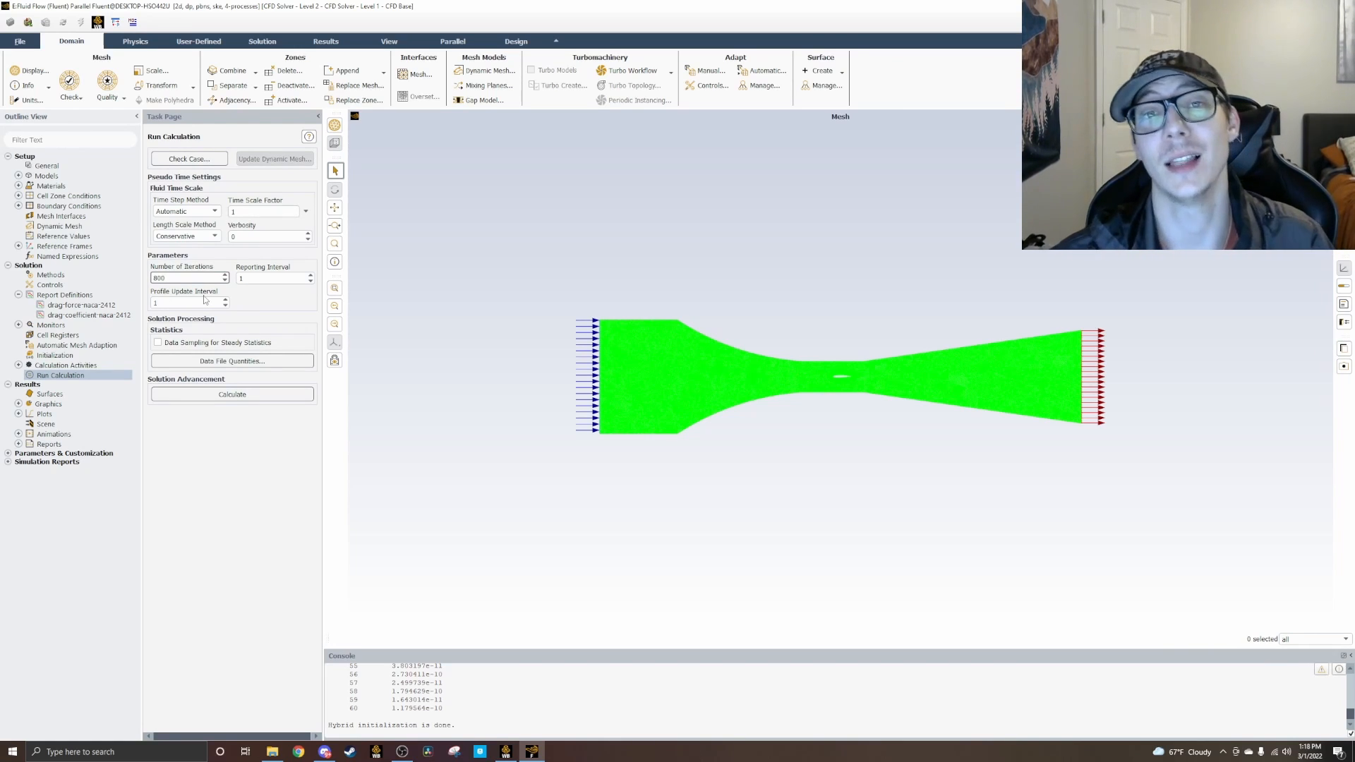
click(258, 392)
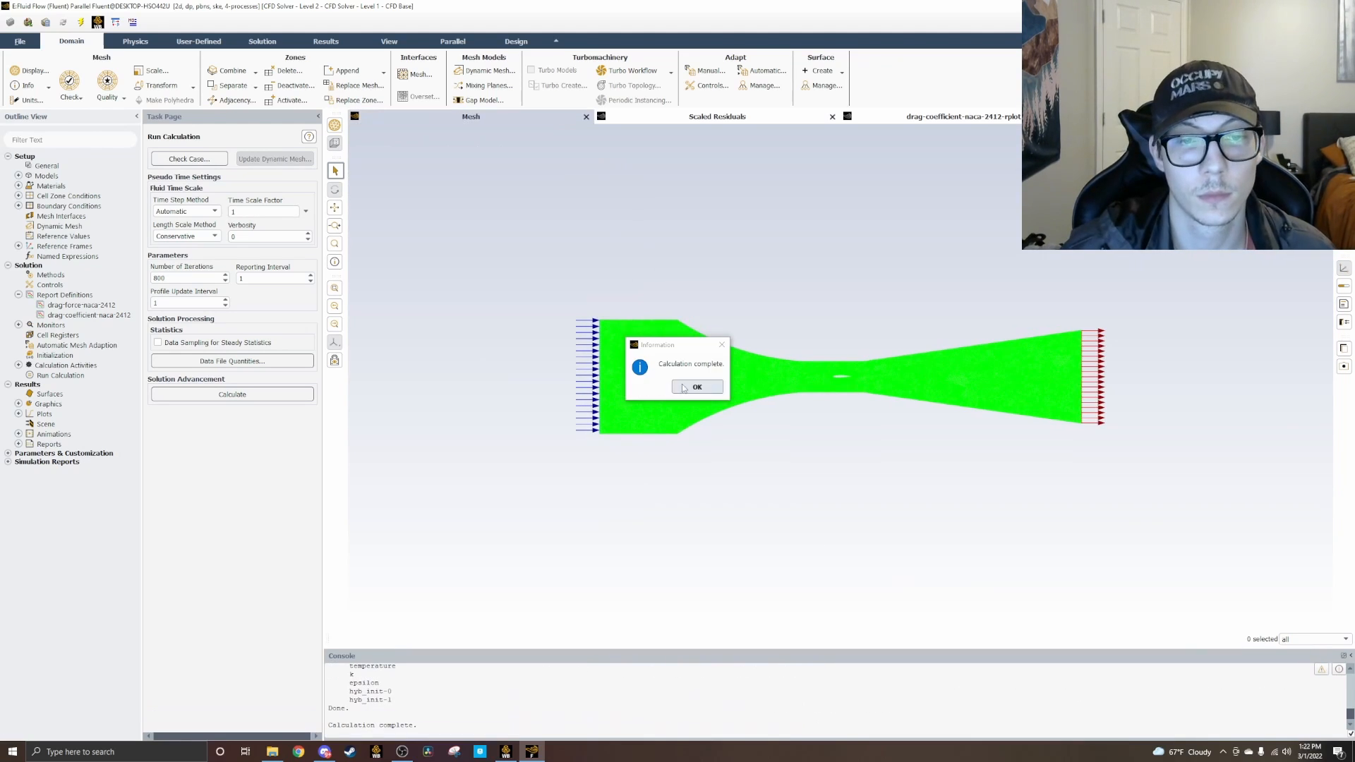
click(695, 386)
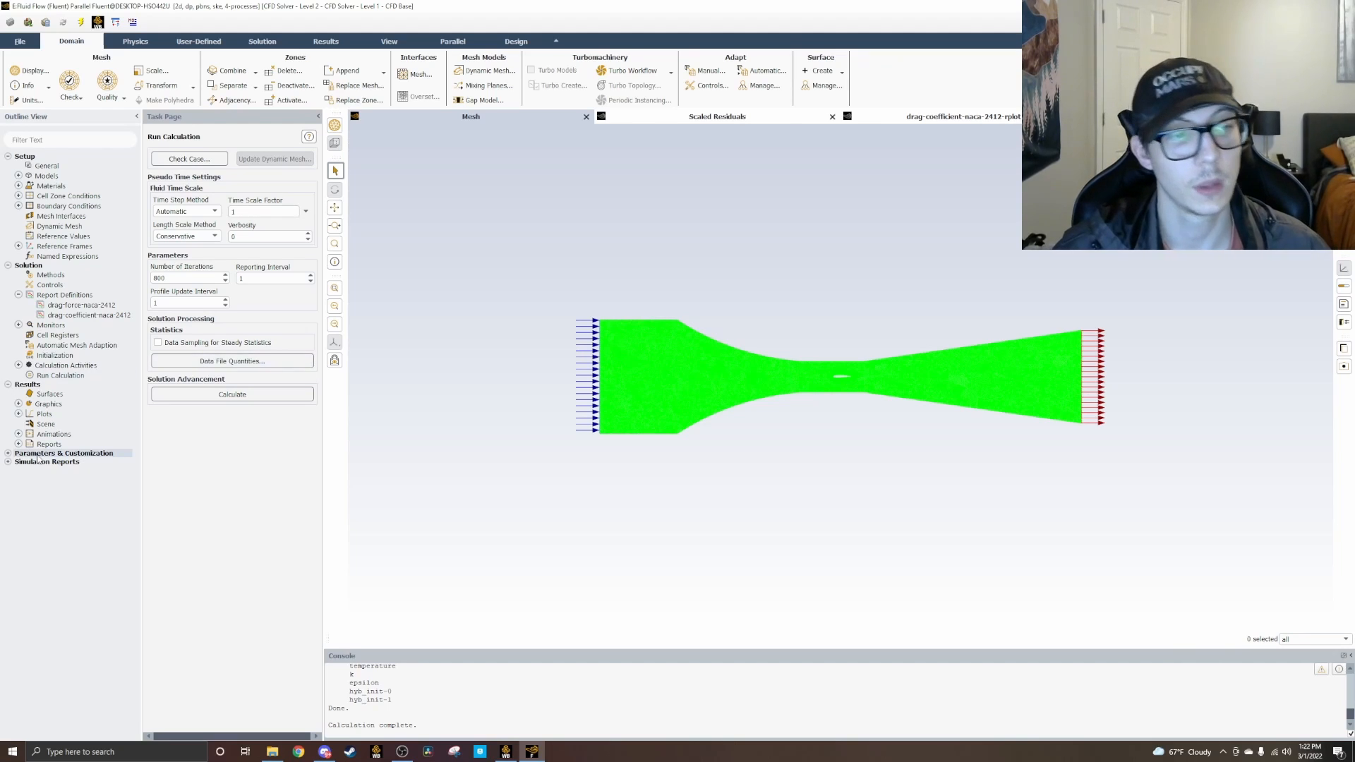
Step: Create and display a filled, smoothly colored contour of static pressure across the wind tunnel interior
click(19, 414)
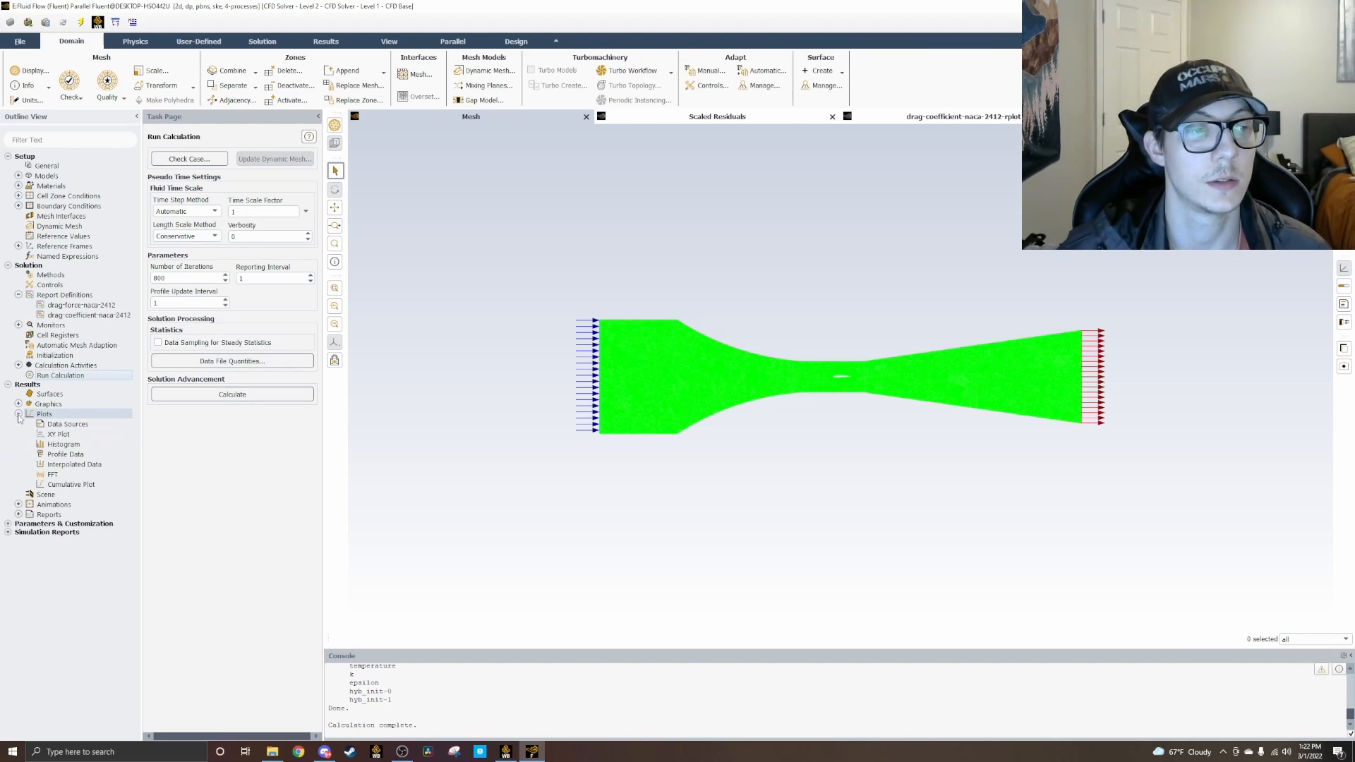
click(18, 404)
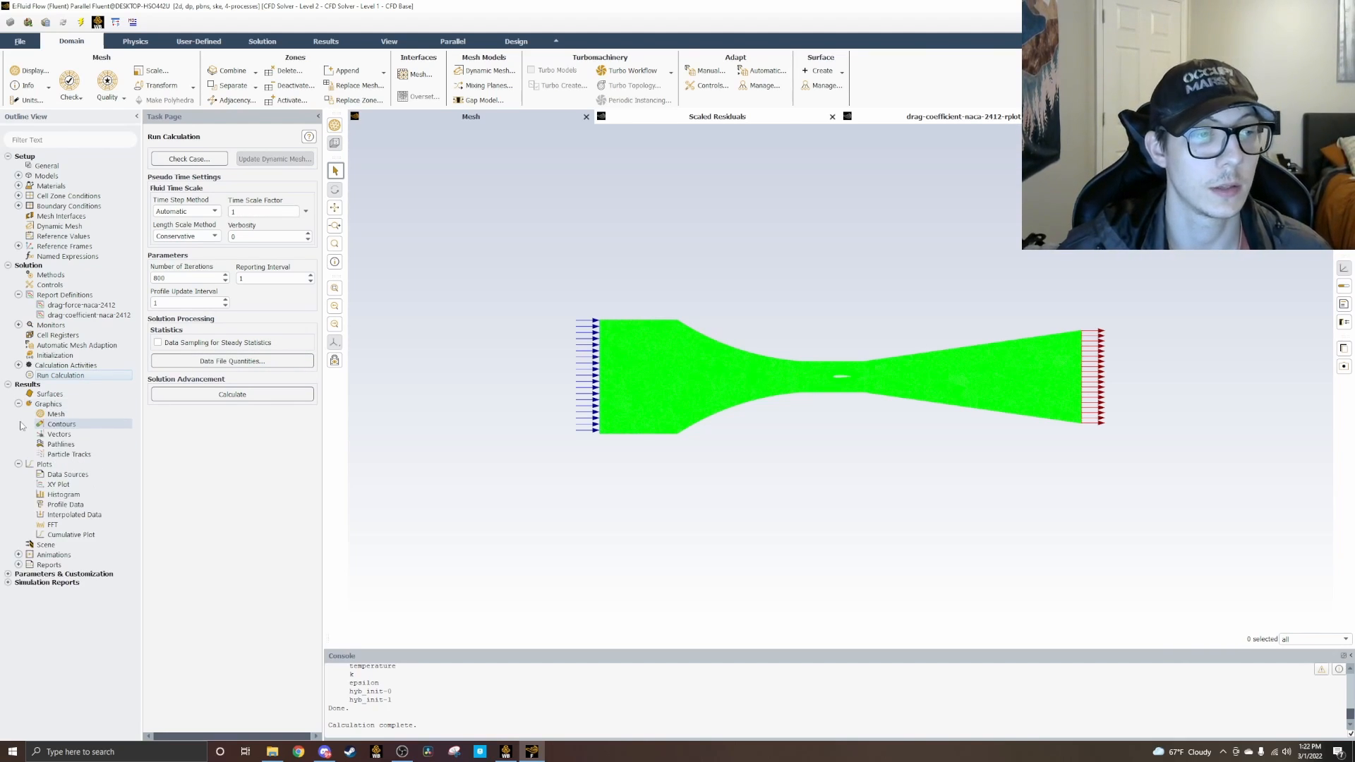
right_click(44, 426)
click(61, 435)
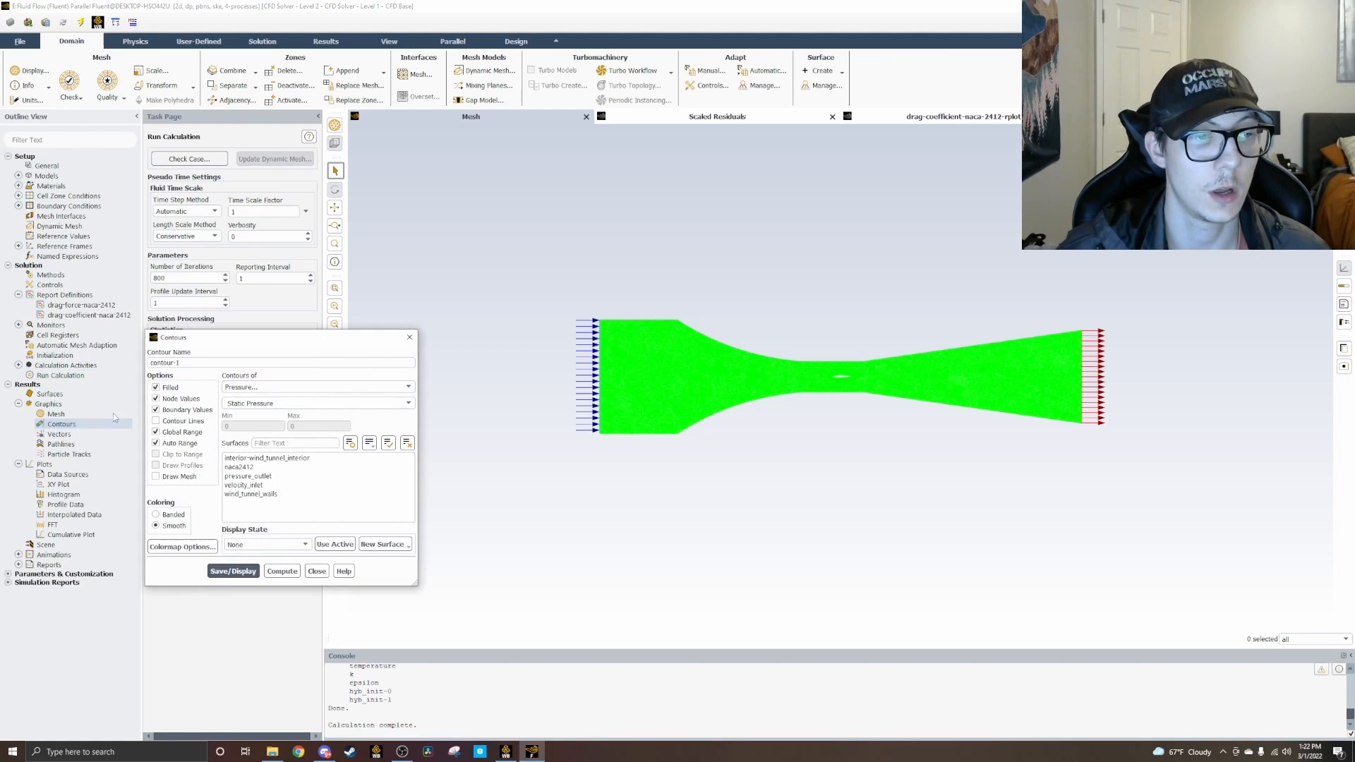
click(269, 387)
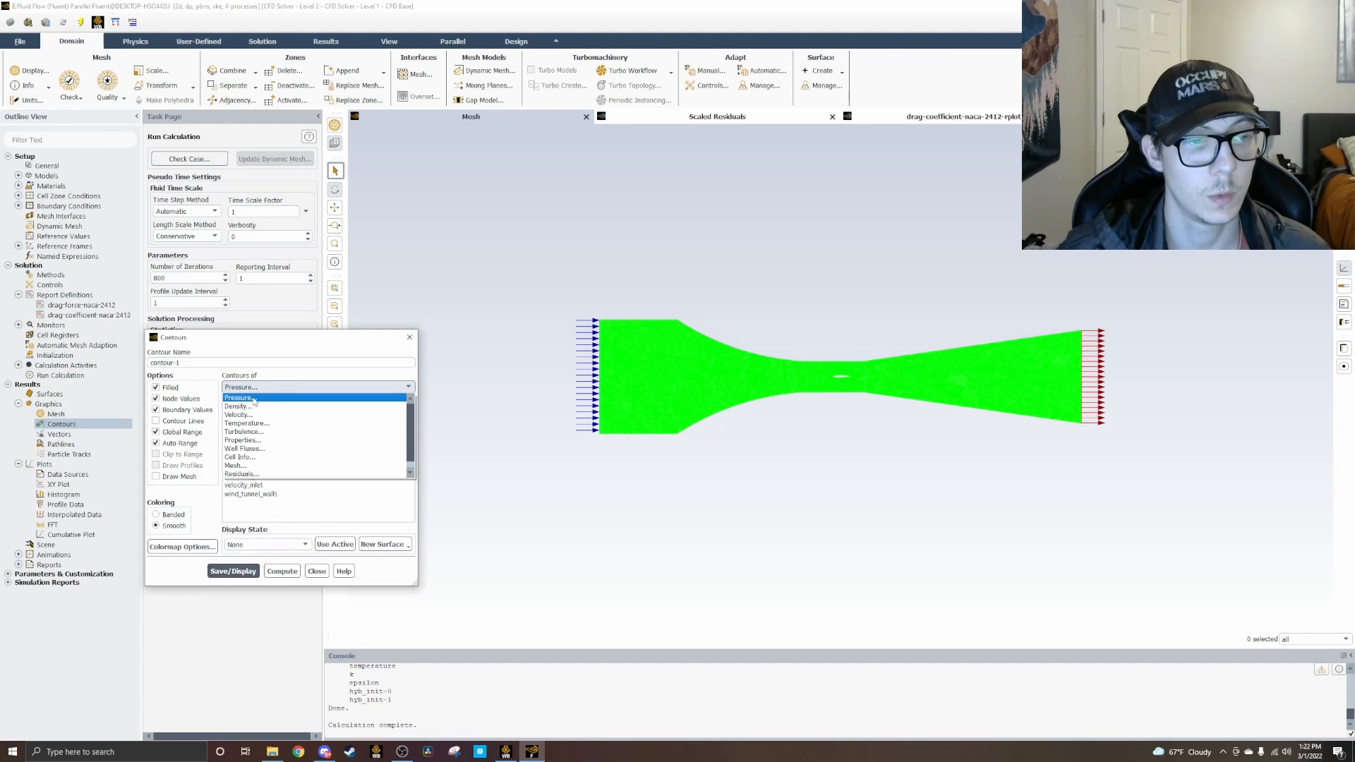
click(267, 394)
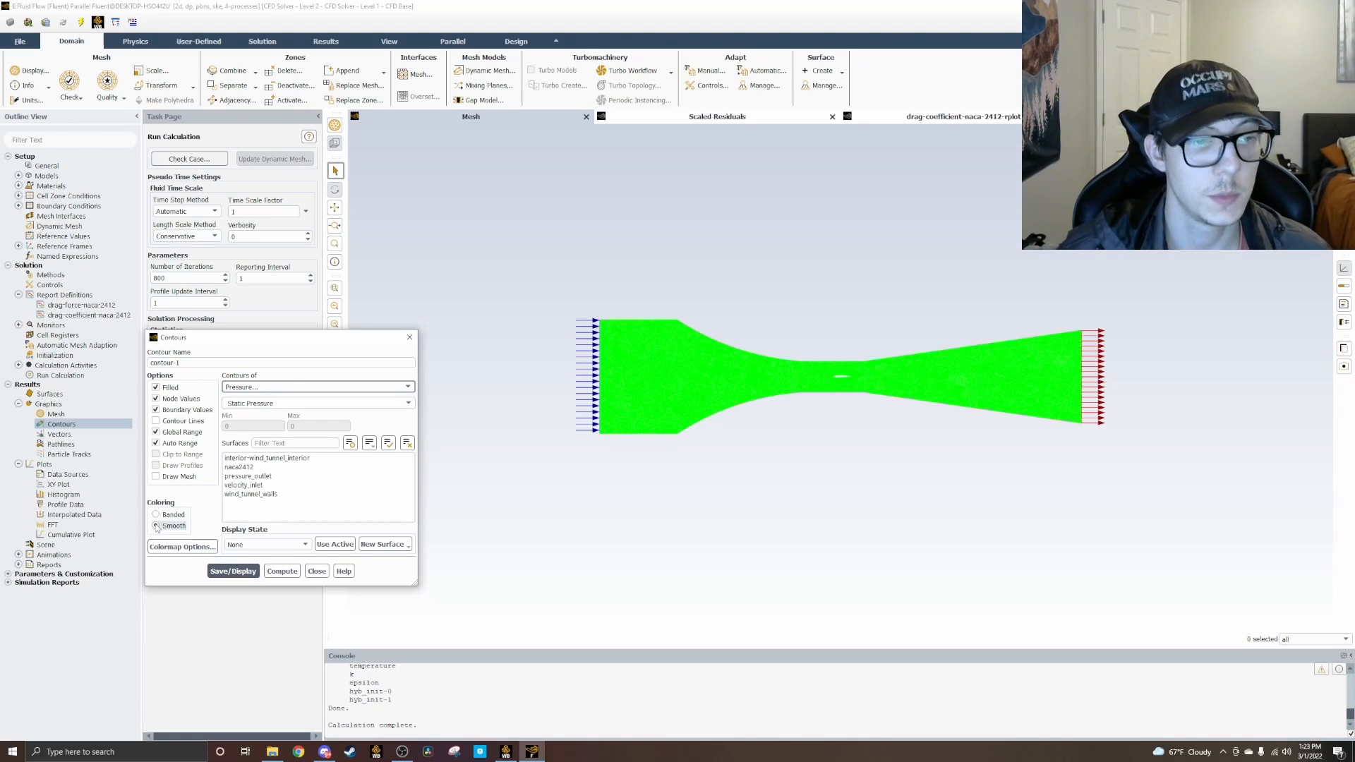
click(269, 460)
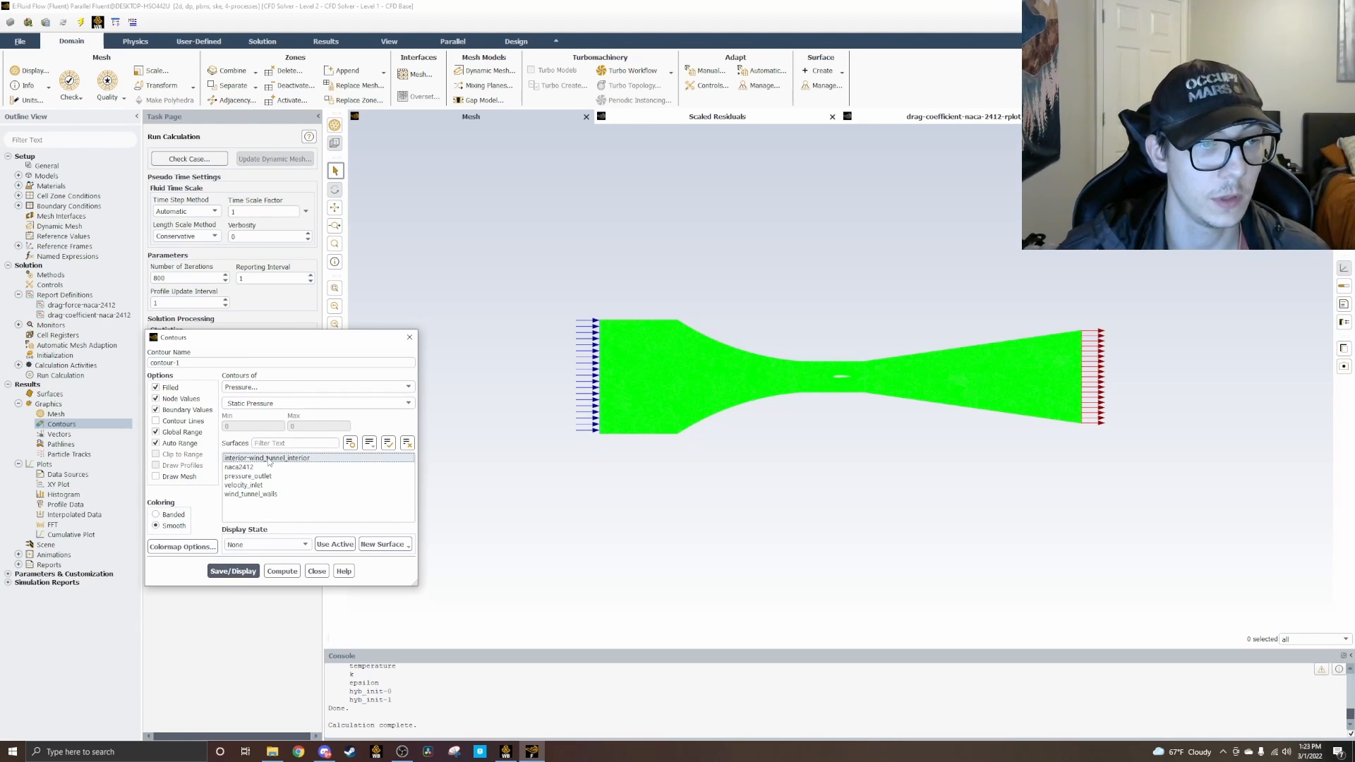
click(235, 572)
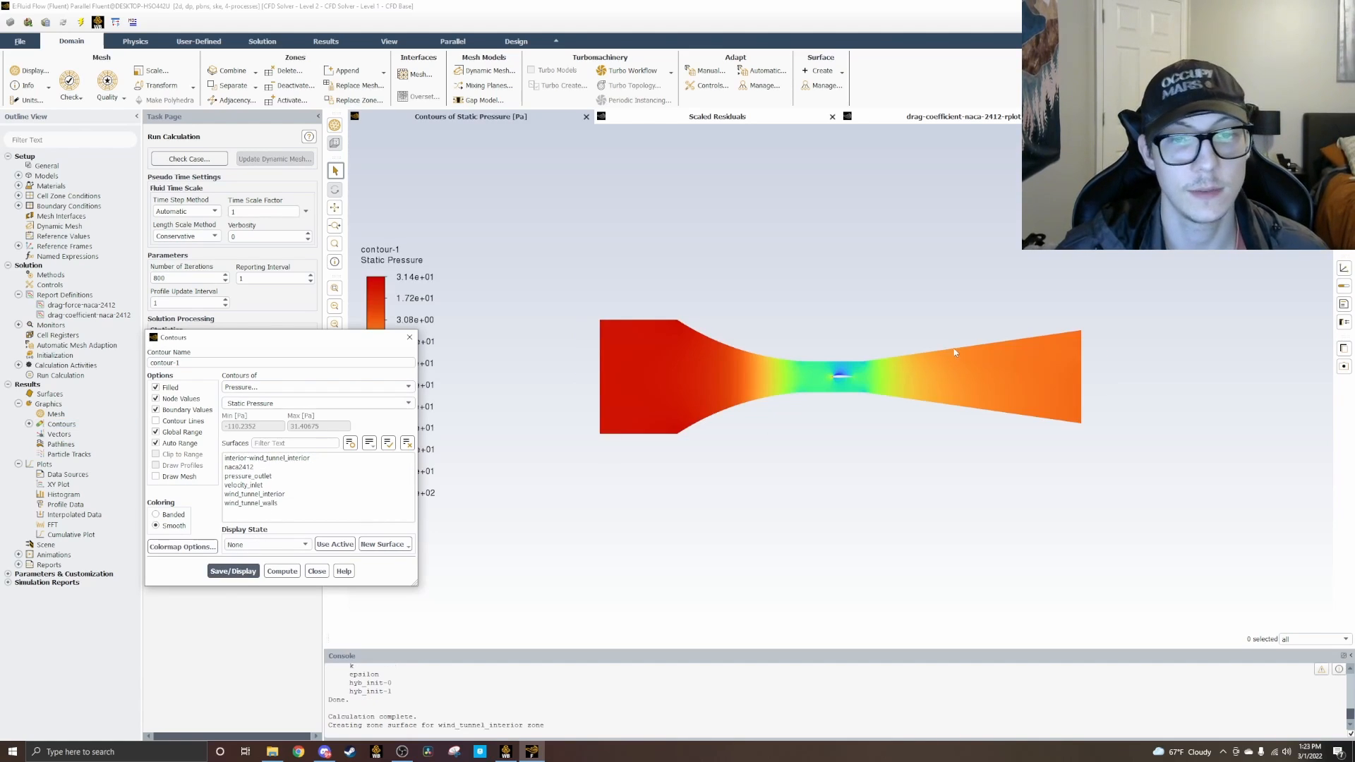
Step: Examine the static pressure distribution through the wind tunnel and close up around the airfoil's leading edge
scroll(875, 387, up, 4)
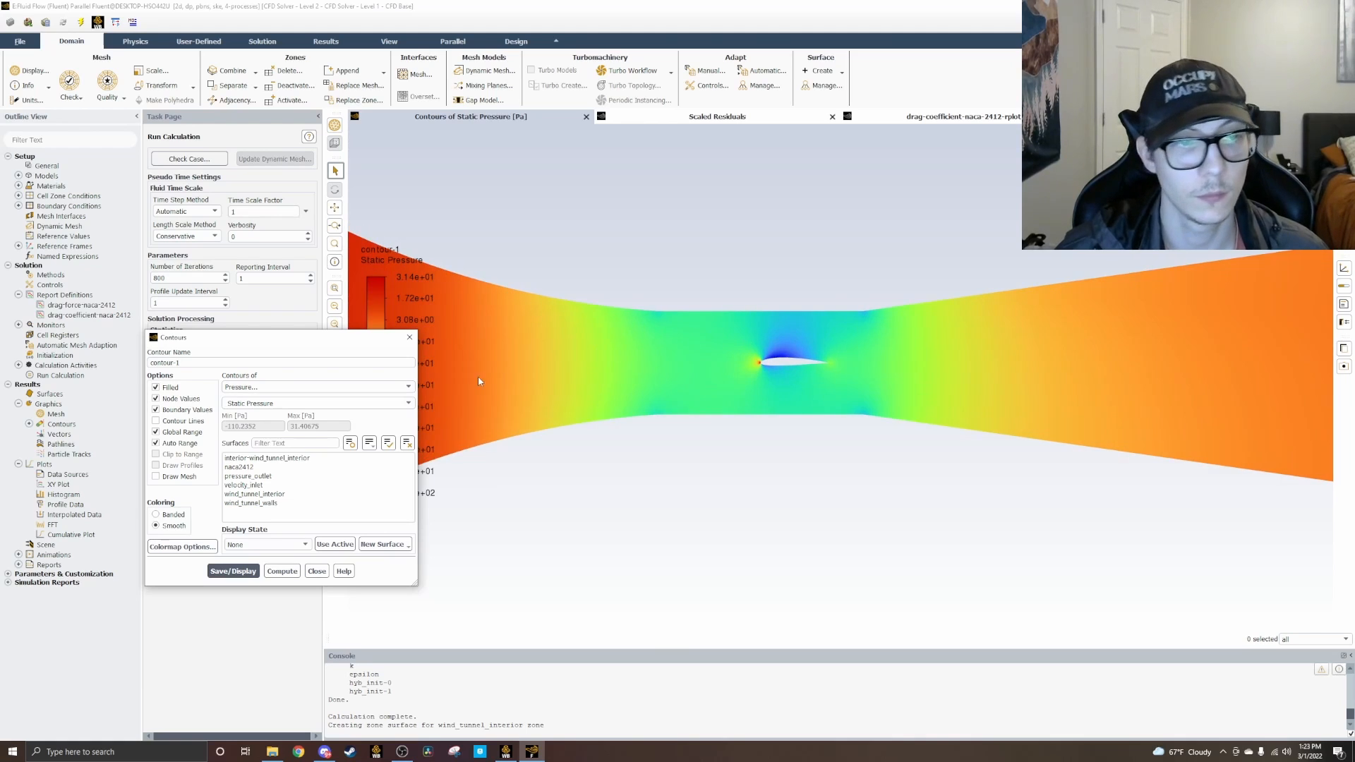
scroll(572, 429, down, 2)
scroll(572, 430, down, 4)
drag(378, 340, 1248, 199)
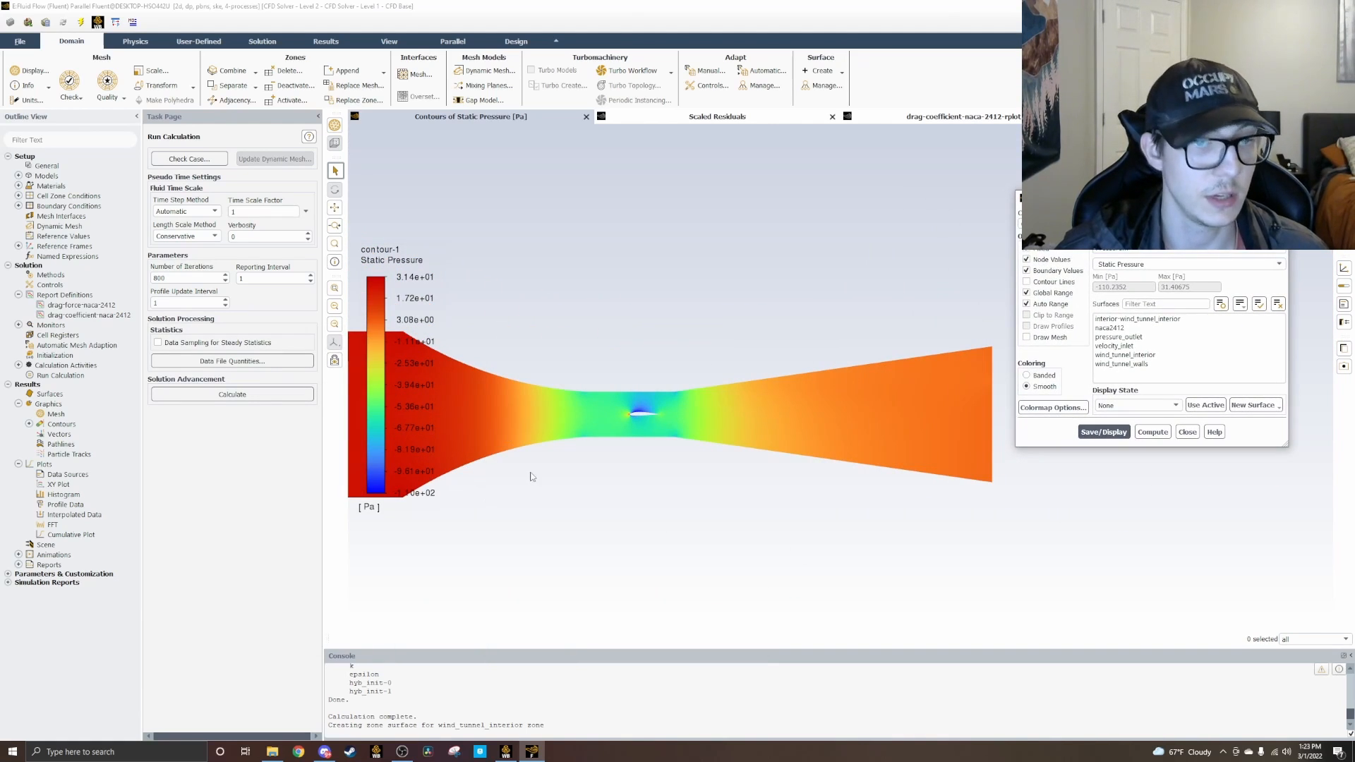
scroll(400, 516, up, 1)
scroll(452, 466, up, 2)
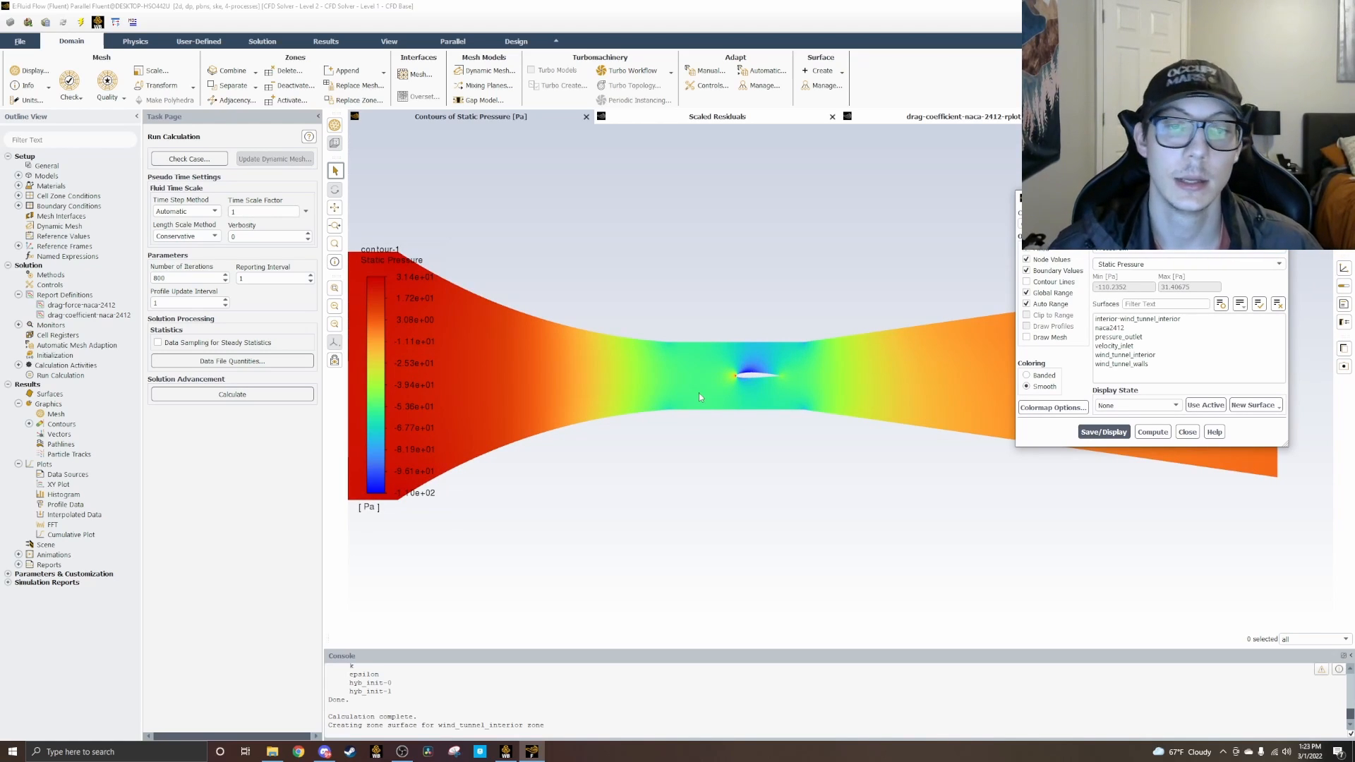
scroll(699, 396, up, 1)
scroll(795, 380, up, 4)
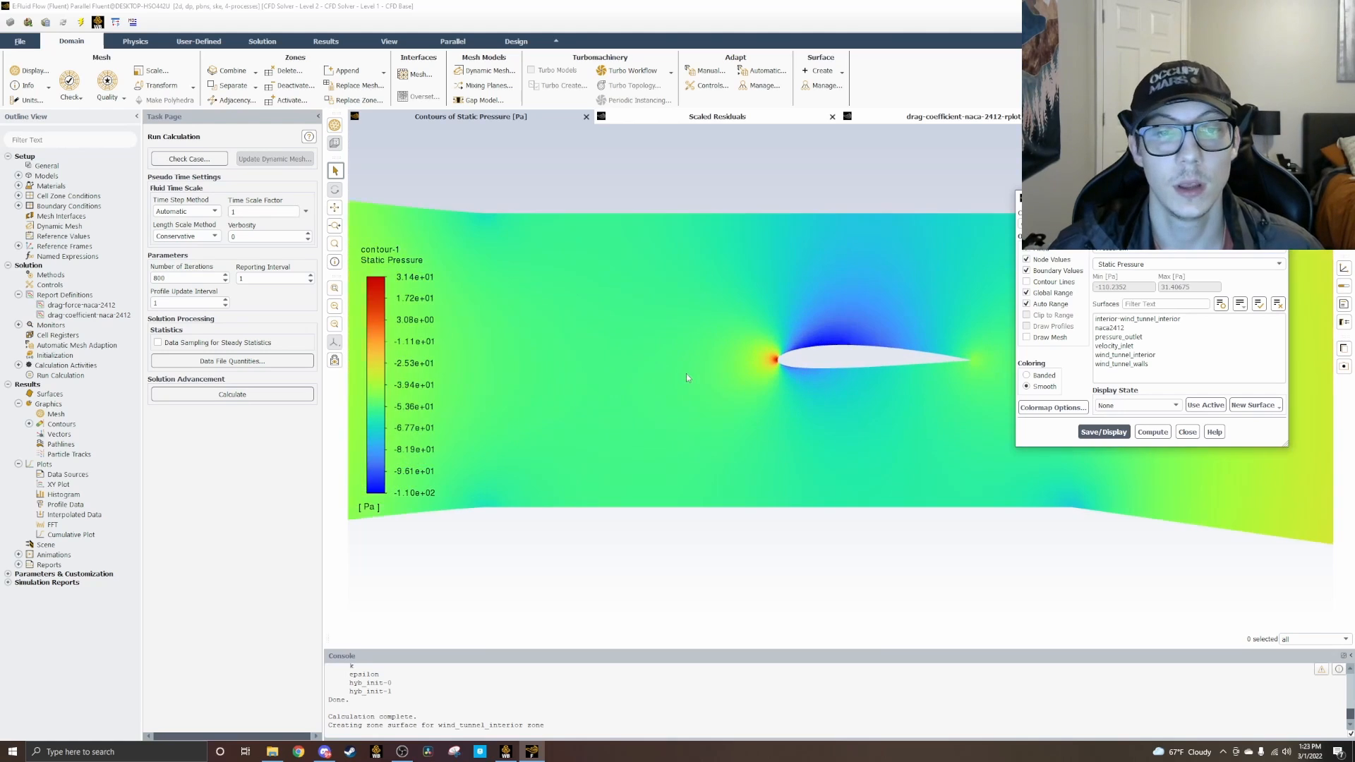
scroll(751, 380, up, 3)
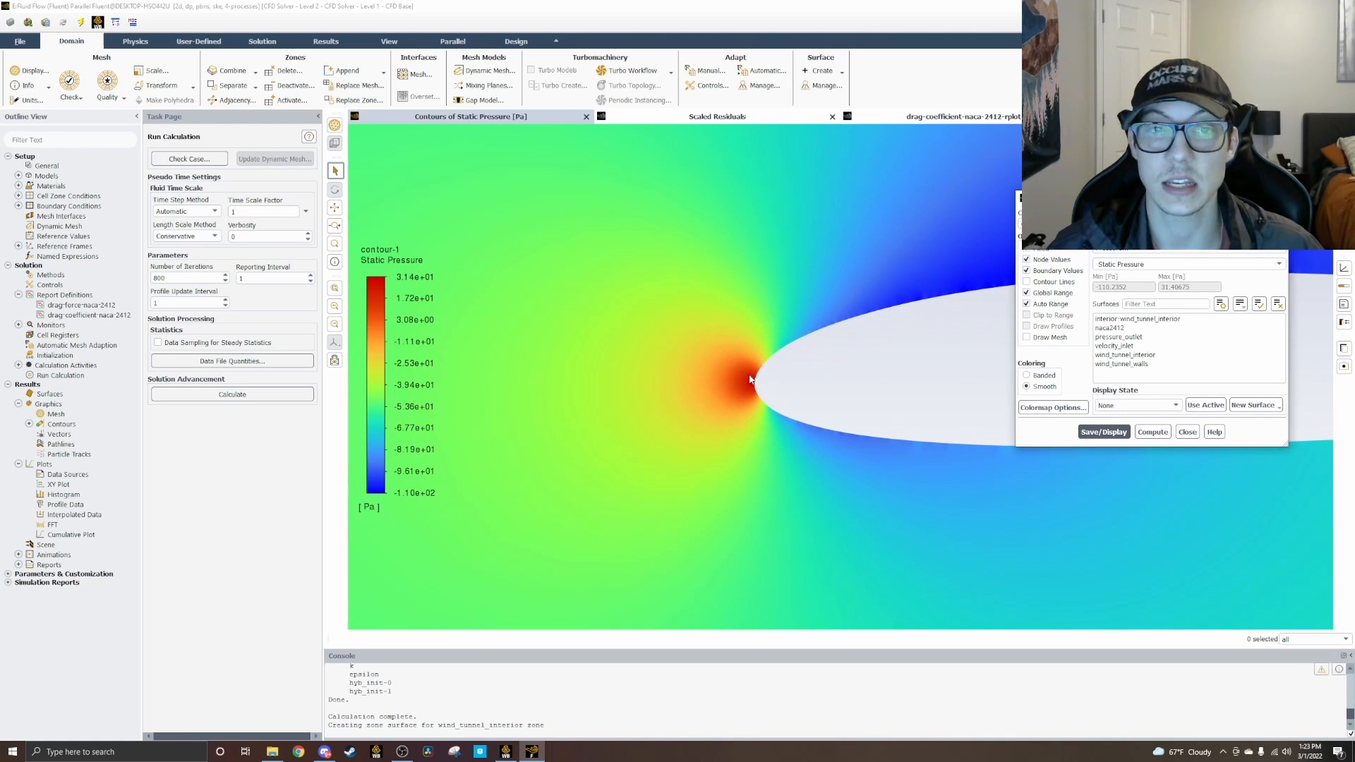
scroll(850, 412, down, 1)
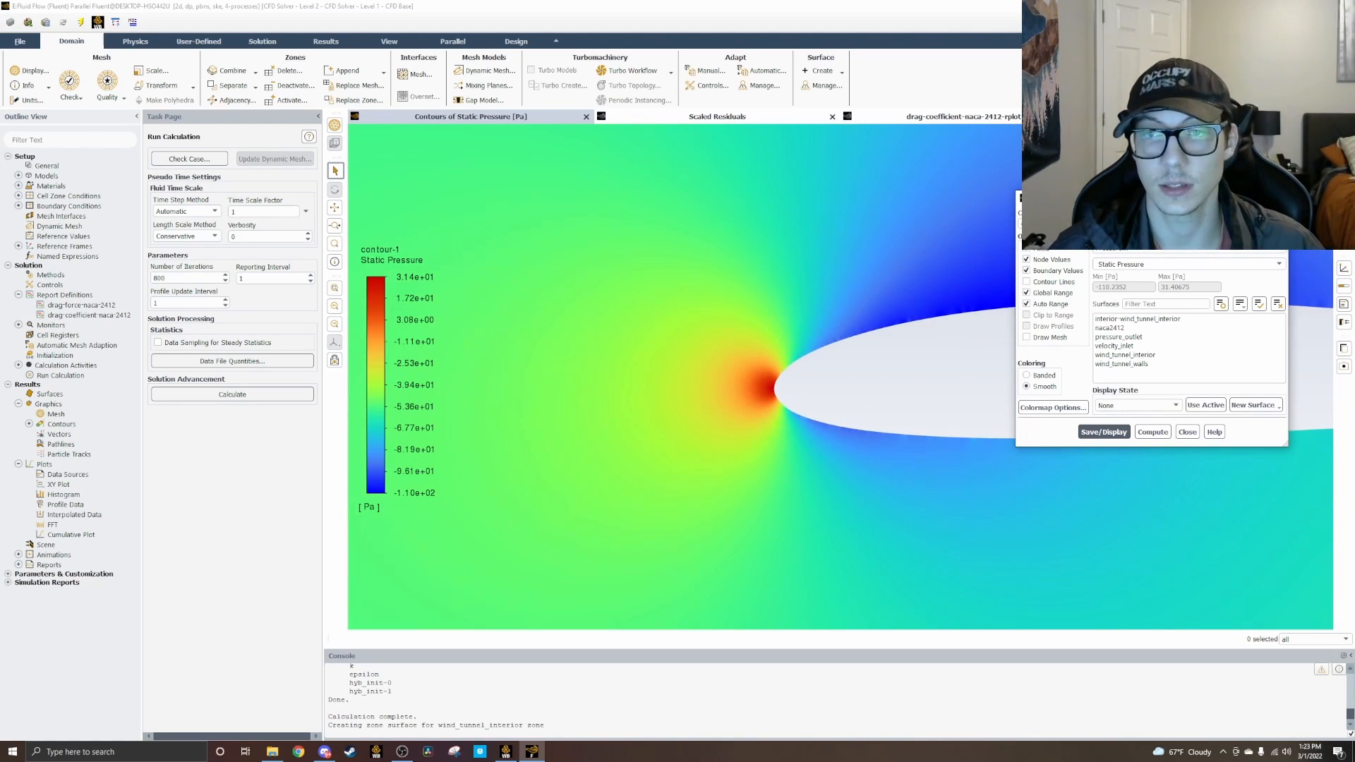
Step: Close the contour settings and examine the static pressure above, below and behind the airfoil
click(1187, 432)
scroll(1080, 438, down, 5)
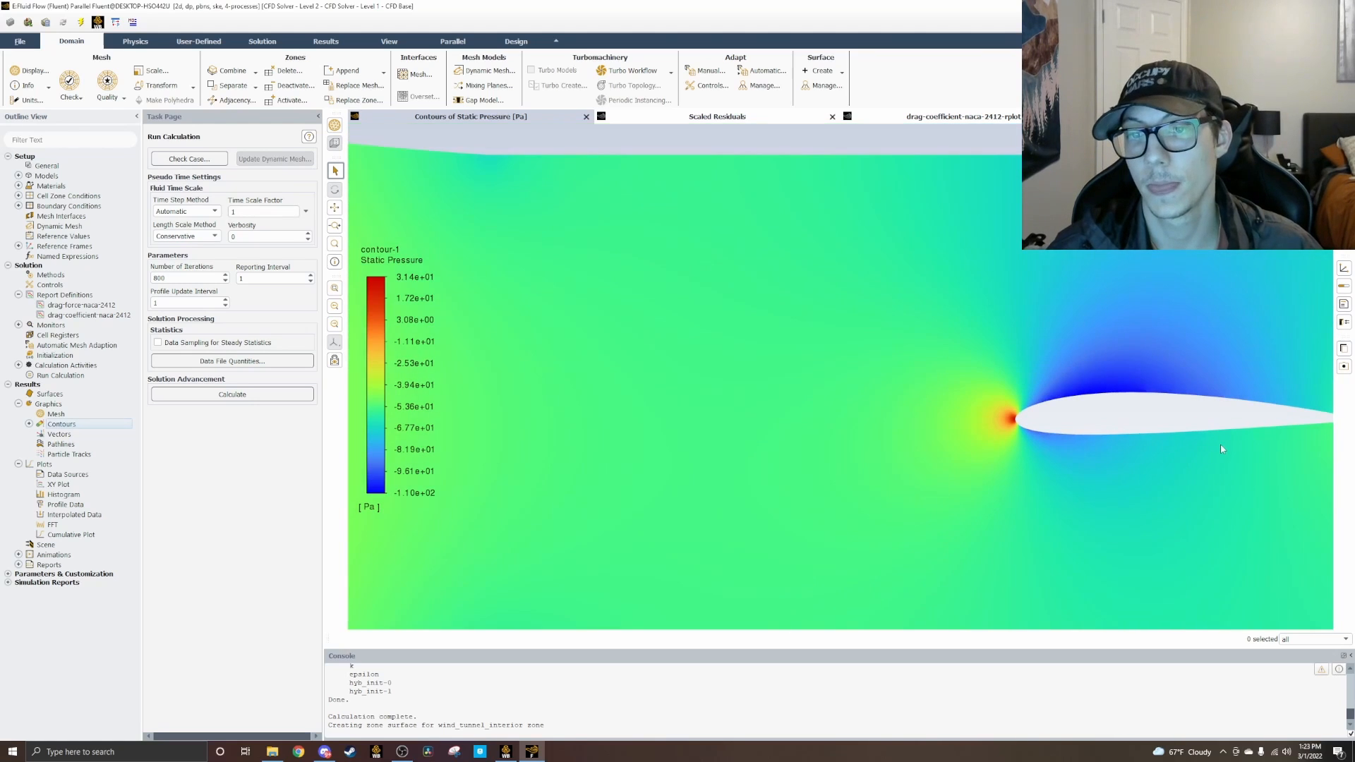
middle_drag(1201, 424, 495, 357)
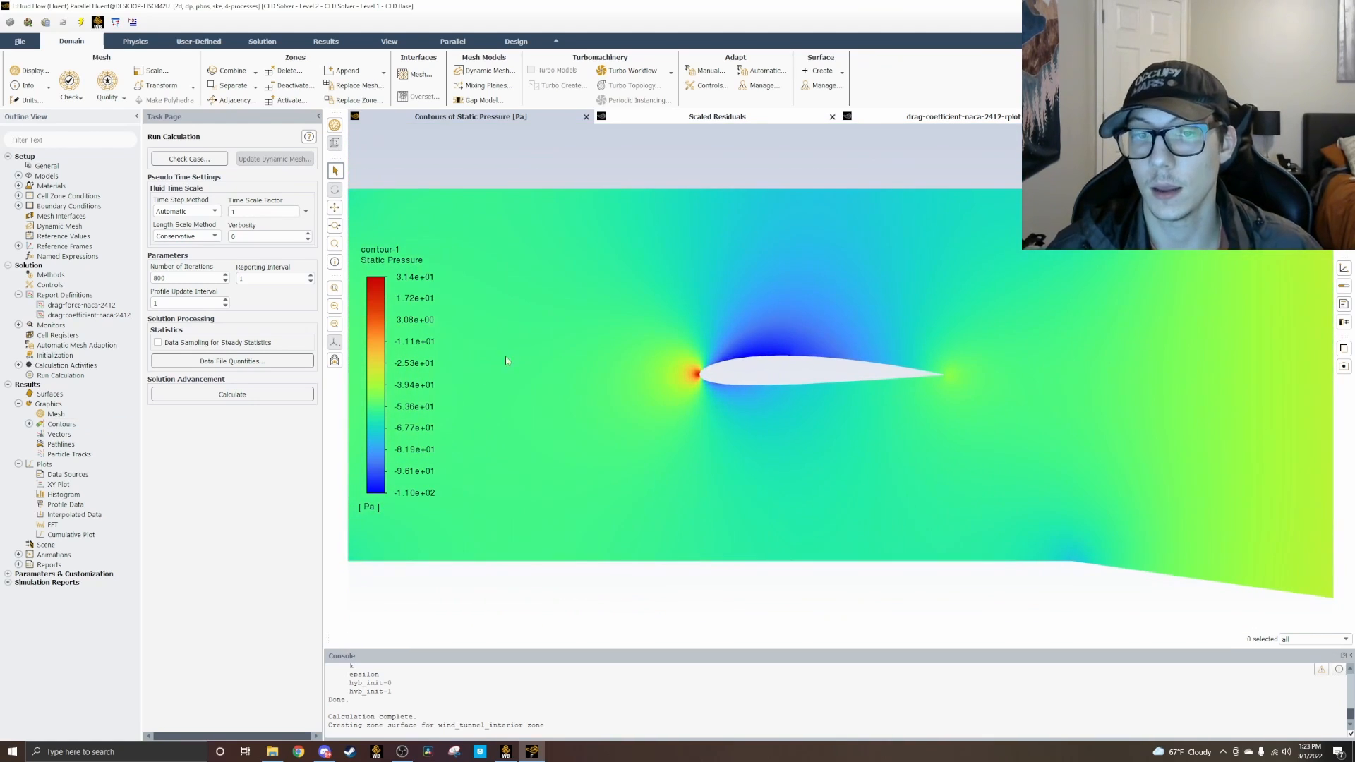
scroll(573, 354, up, 2)
scroll(885, 368, up, 2)
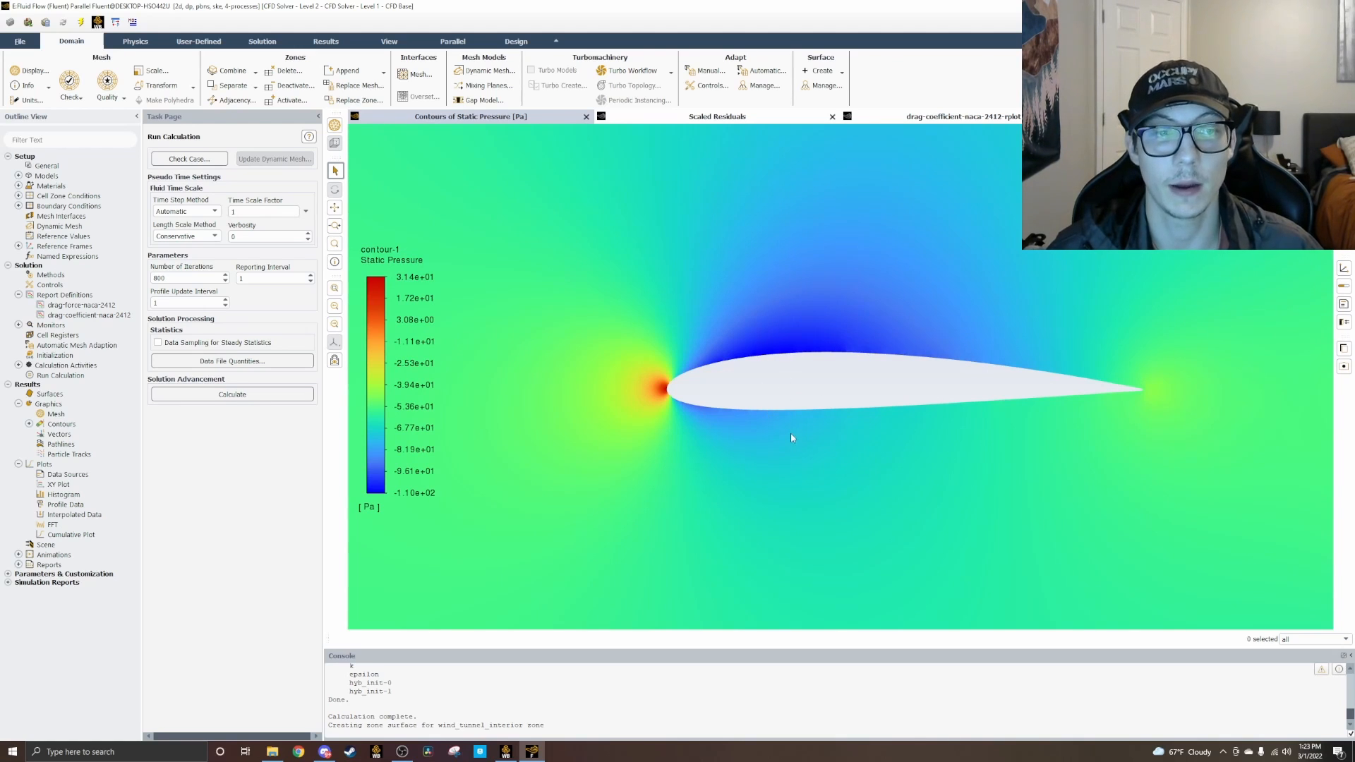
scroll(792, 438, down, 5)
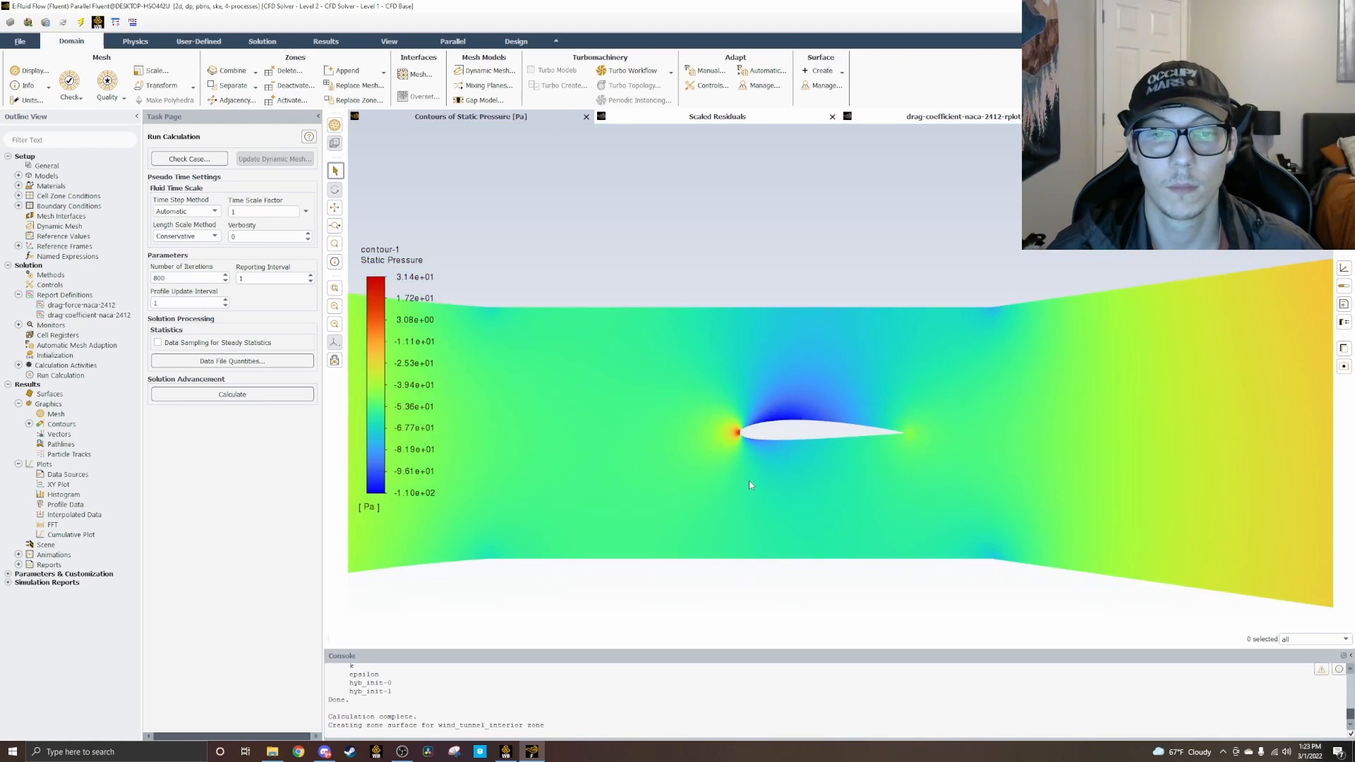
scroll(750, 485, down, 5)
scroll(575, 506, down, 3)
scroll(621, 487, up, 5)
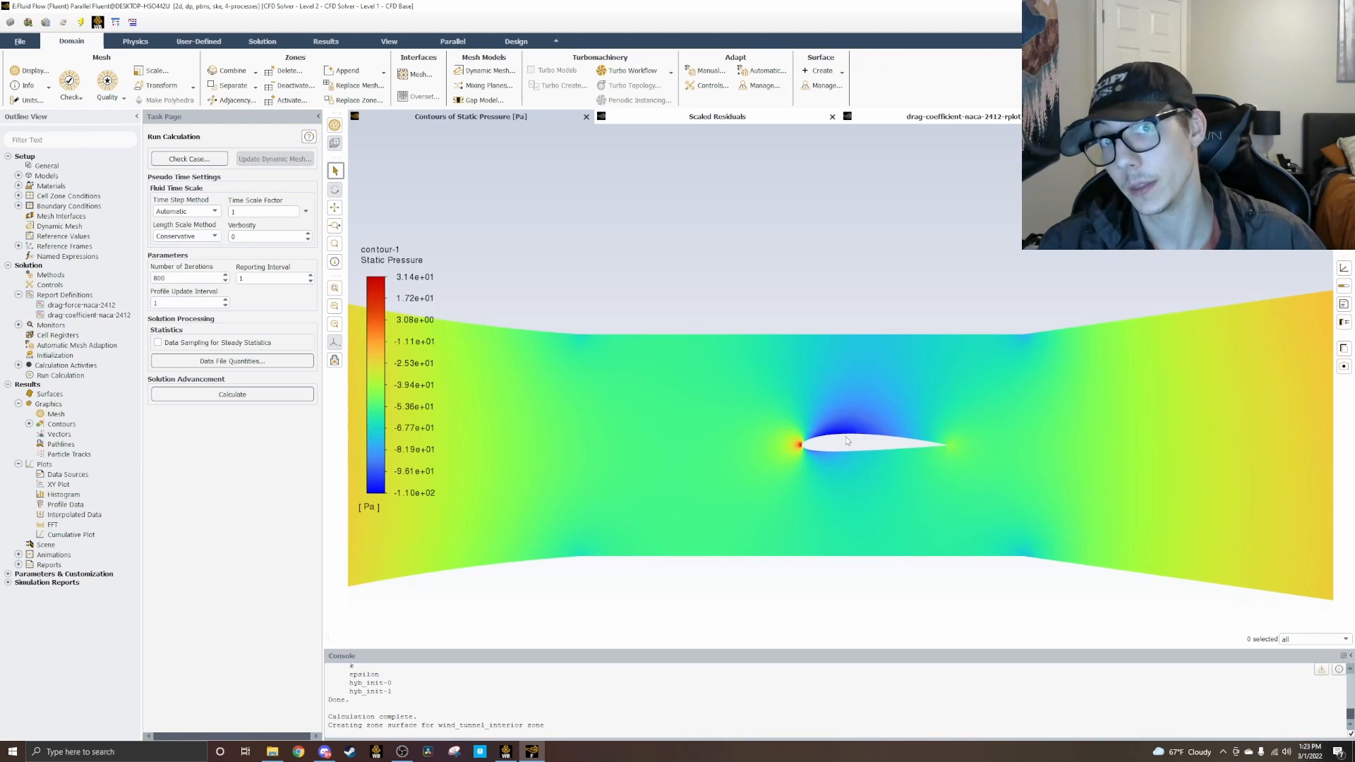
drag(789, 408, 840, 372)
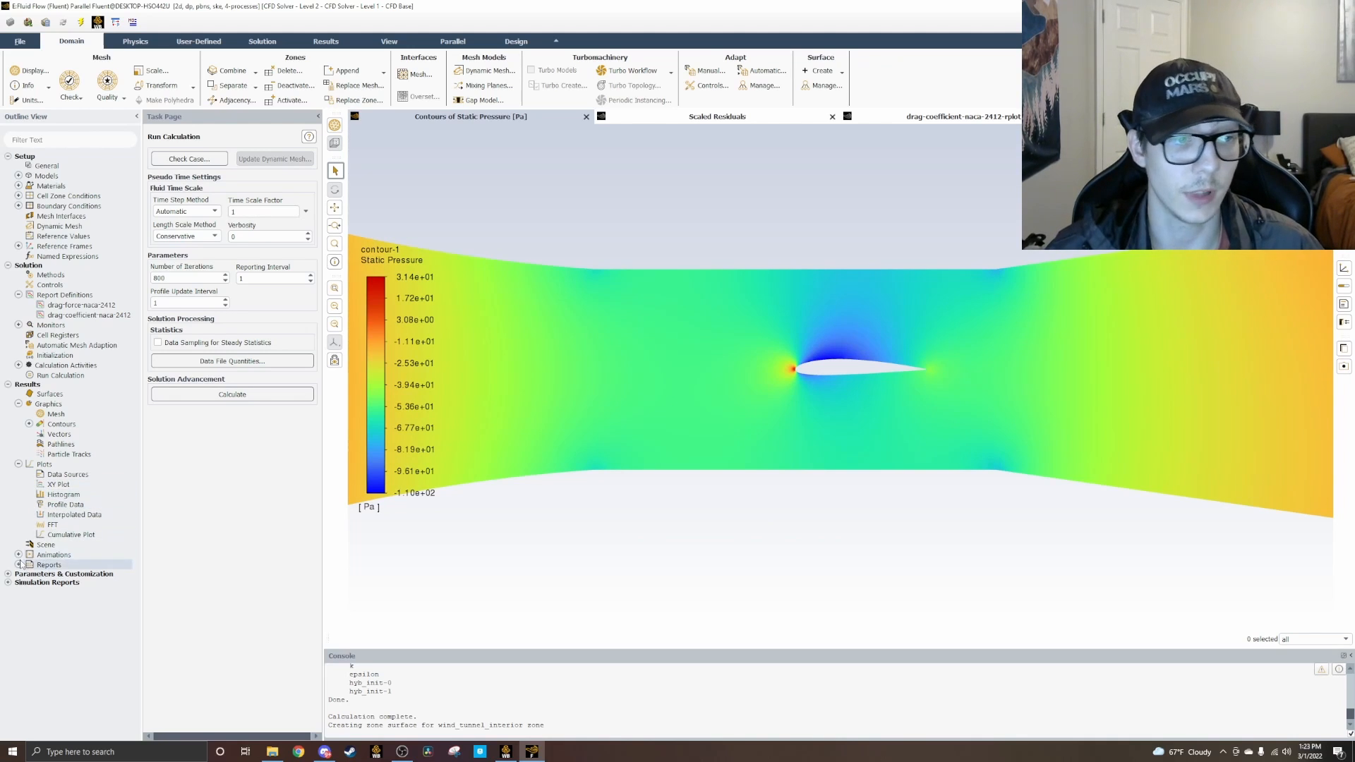
Step: Create and display a velocity magnitude contour named velocity-contour-naca-2412, then close its settings
right_click(51, 427)
click(80, 434)
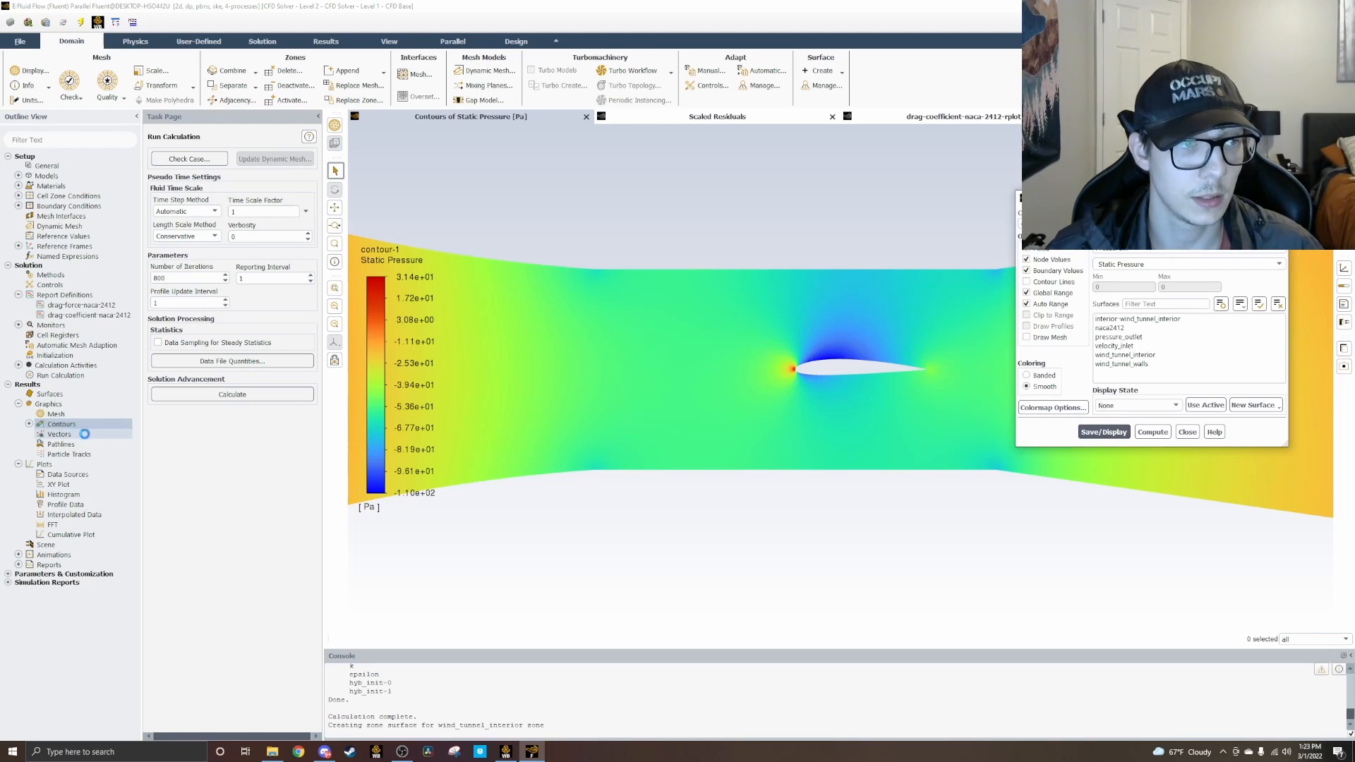
click(1123, 247)
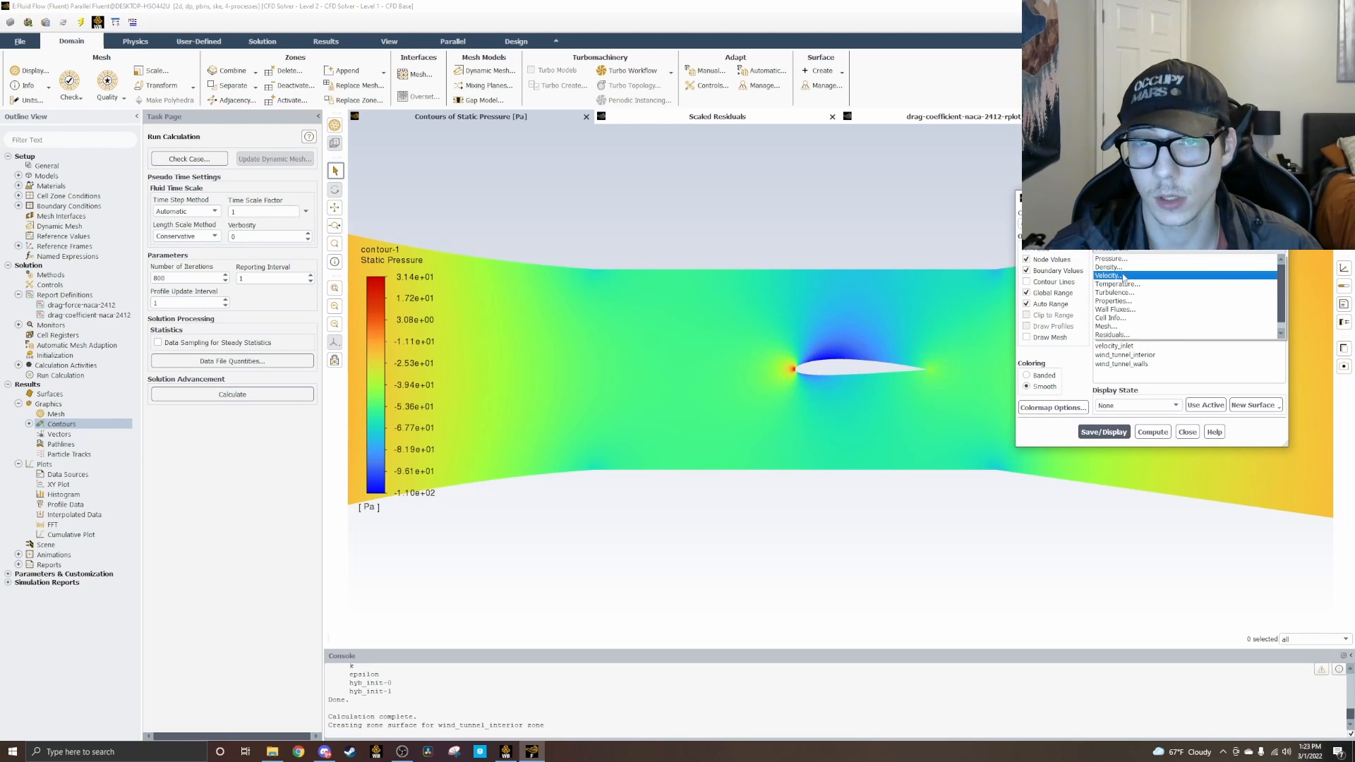
click(1117, 277)
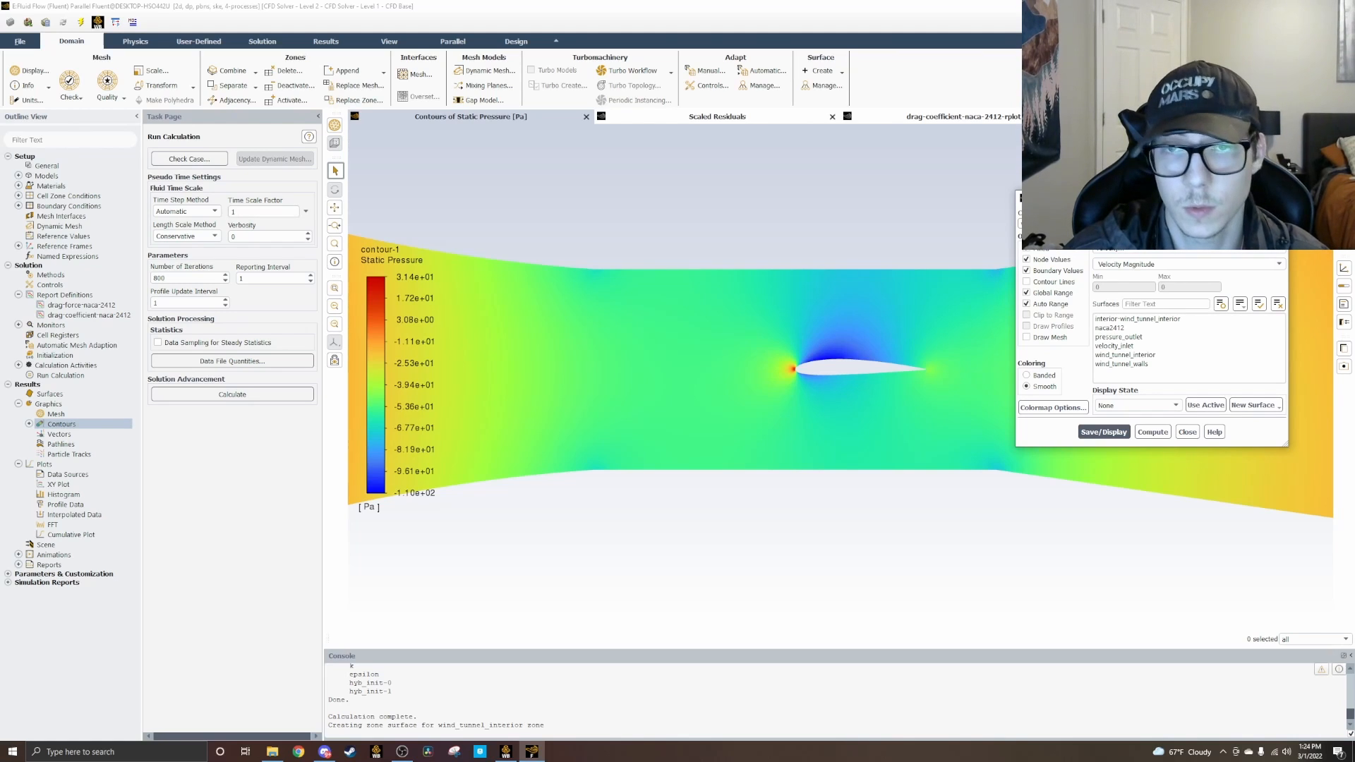
click(1112, 433)
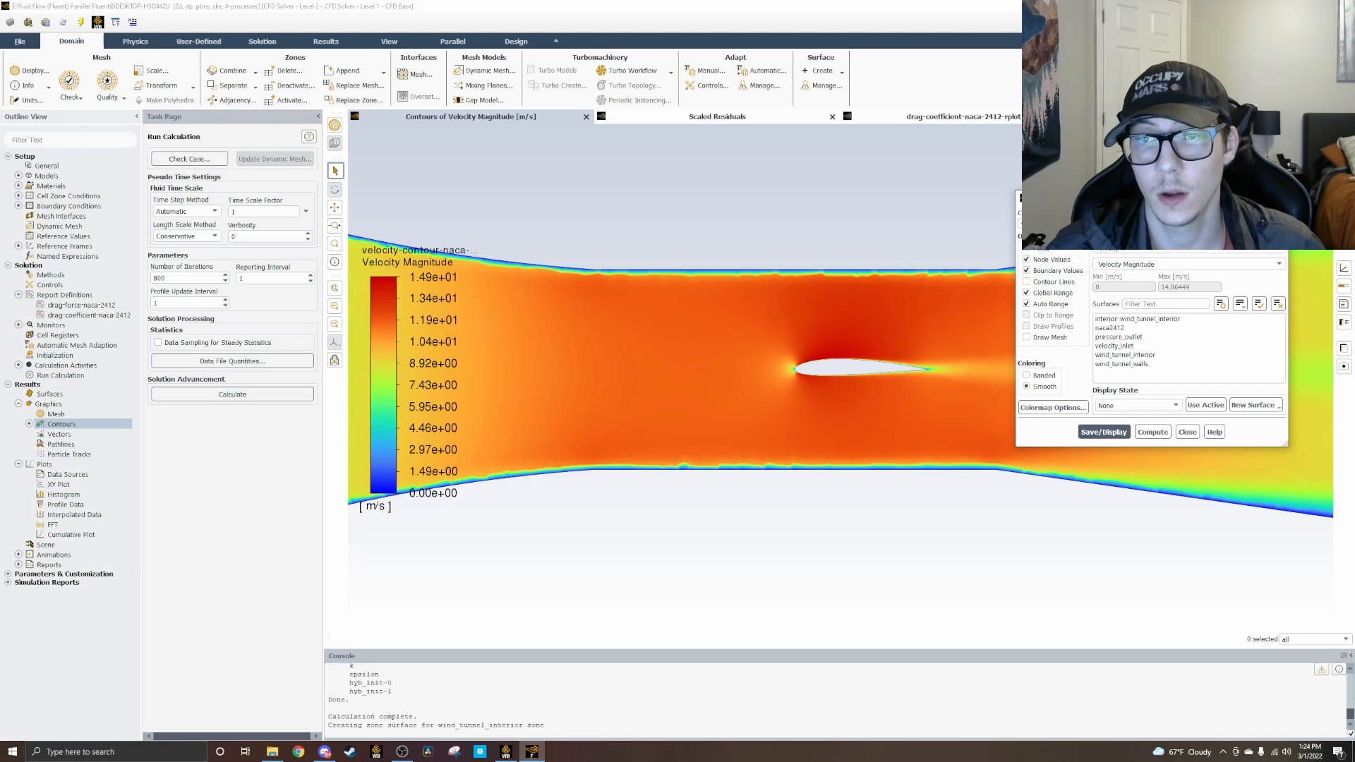
click(1277, 198)
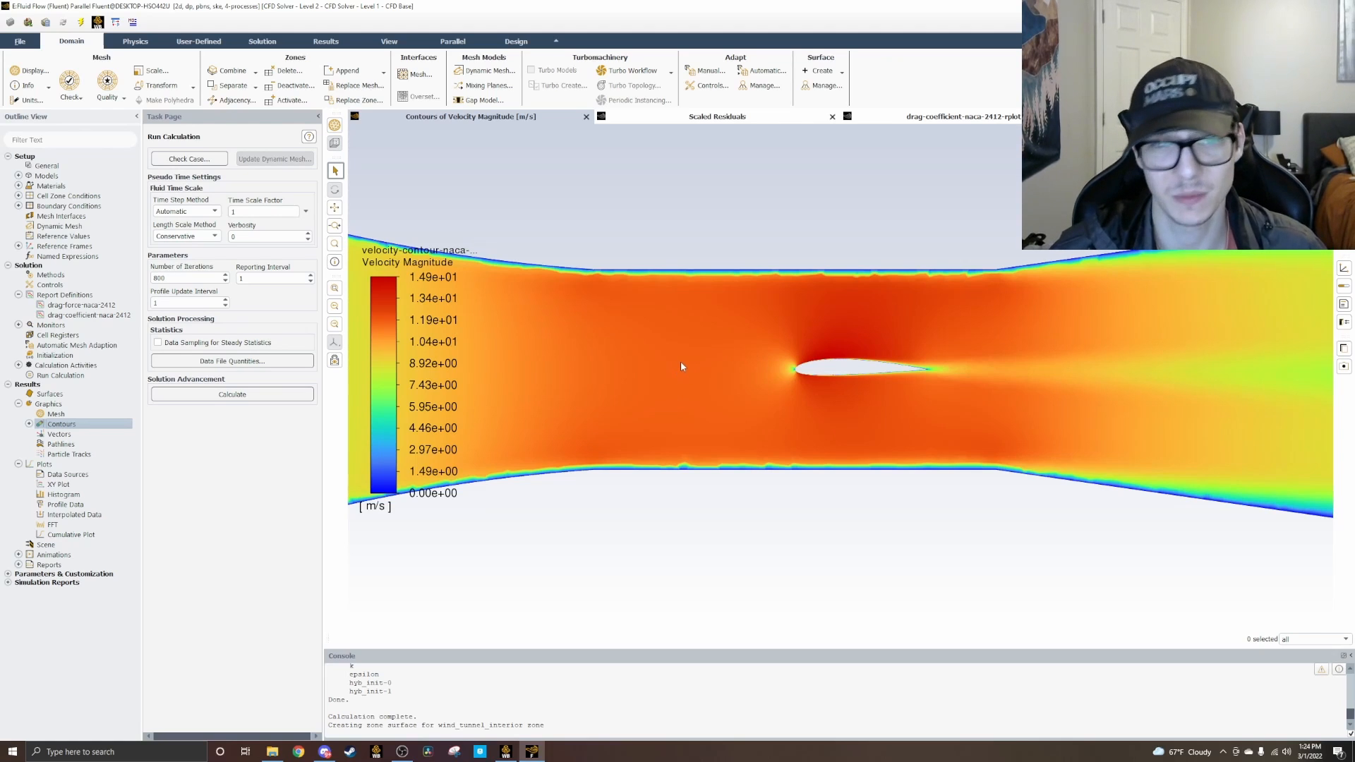
Step: Examine the velocity magnitude across the wind tunnel and close up along the airfoil's upper surface
scroll(681, 364, down, 3)
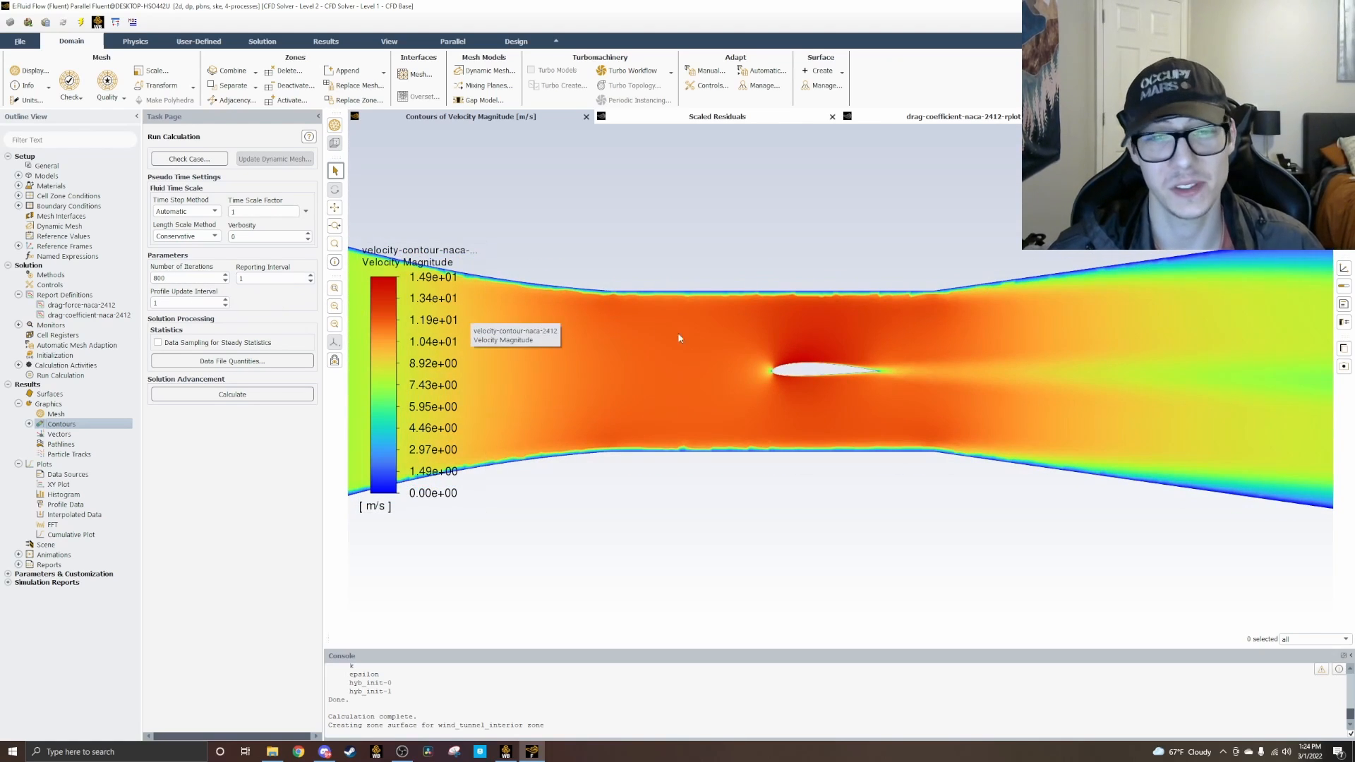
scroll(719, 384, up, 3)
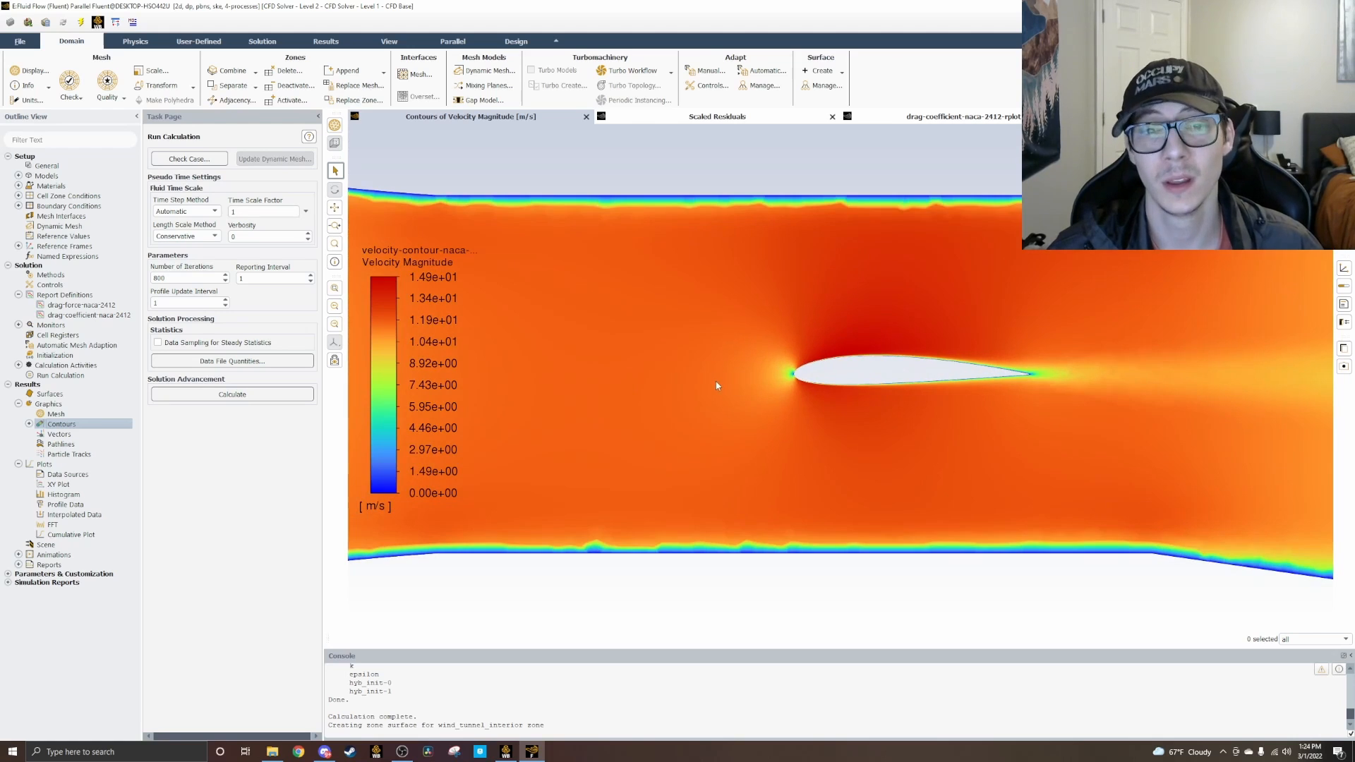
scroll(638, 409, down, 5)
scroll(611, 413, down, 6)
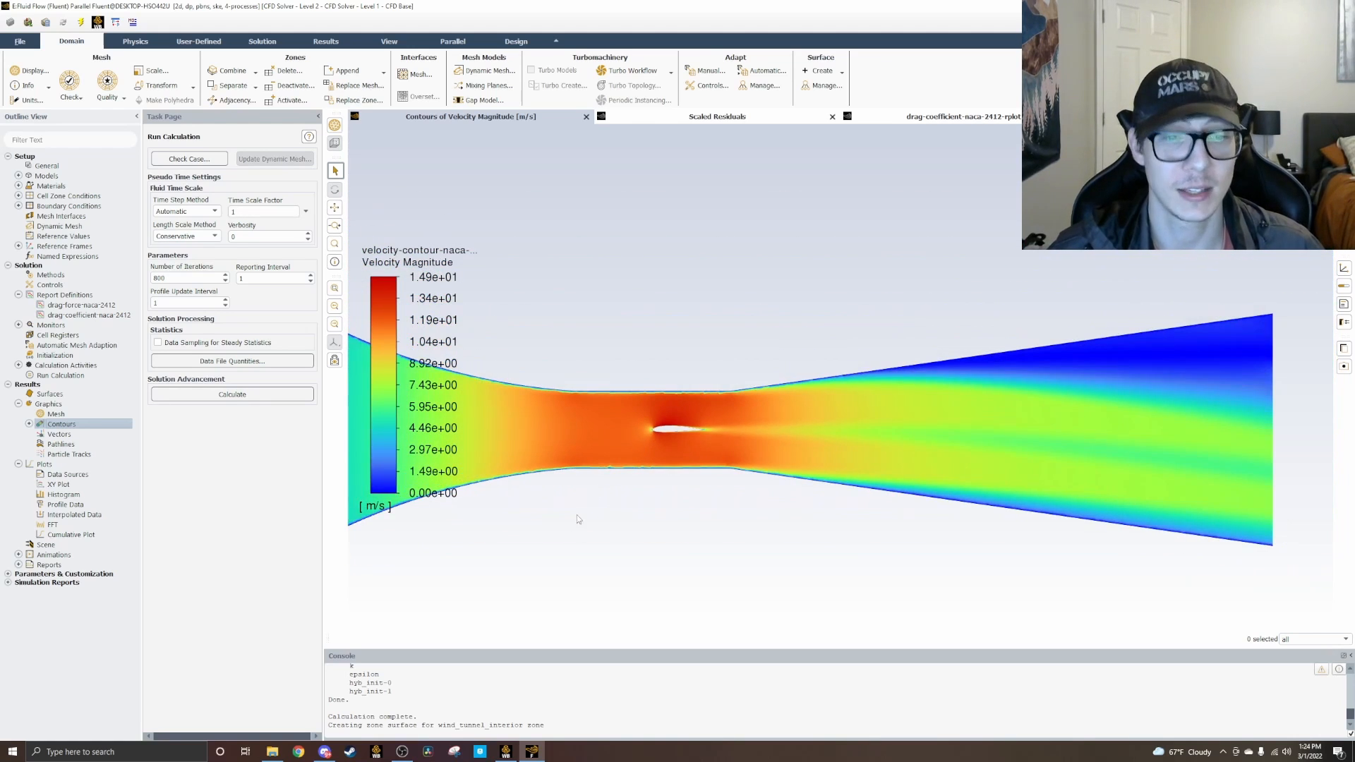
scroll(777, 448, up, 10)
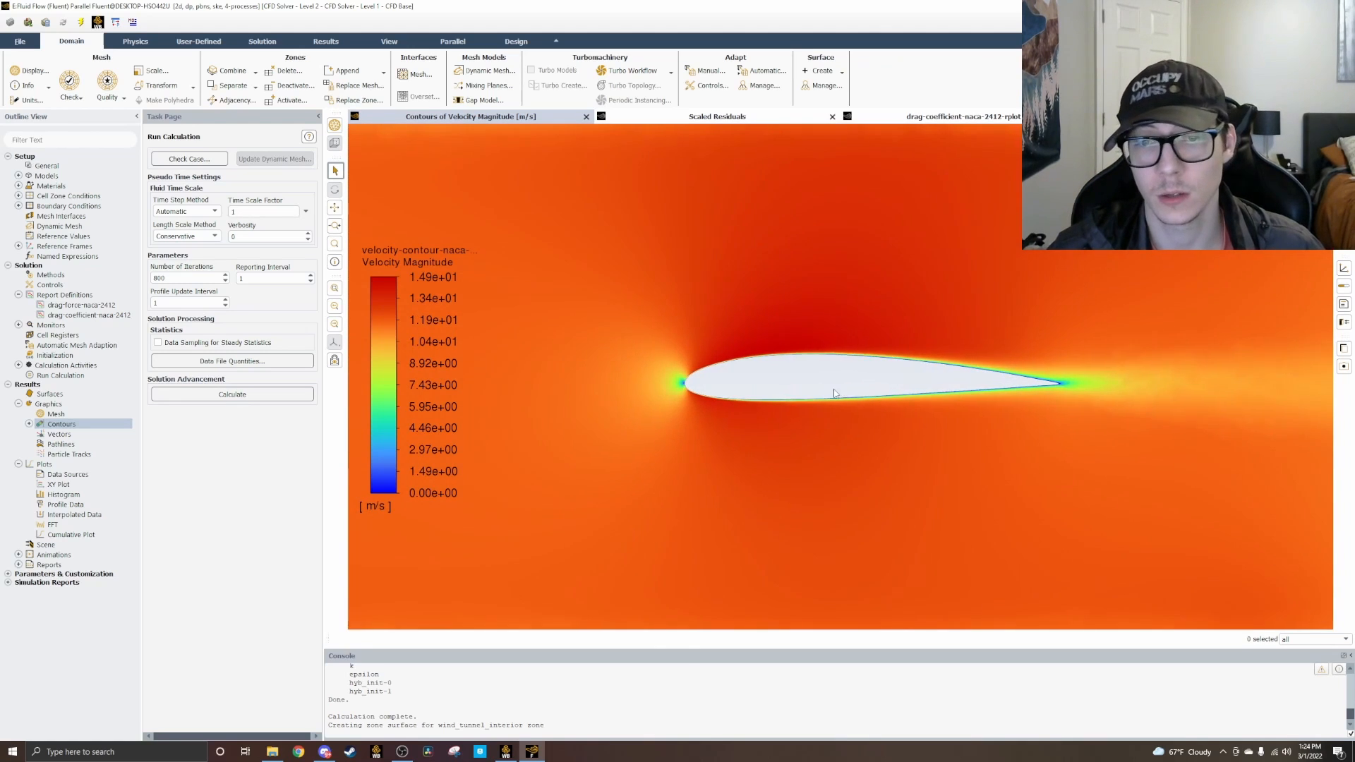
scroll(837, 388, up, 6)
scroll(586, 378, up, 3)
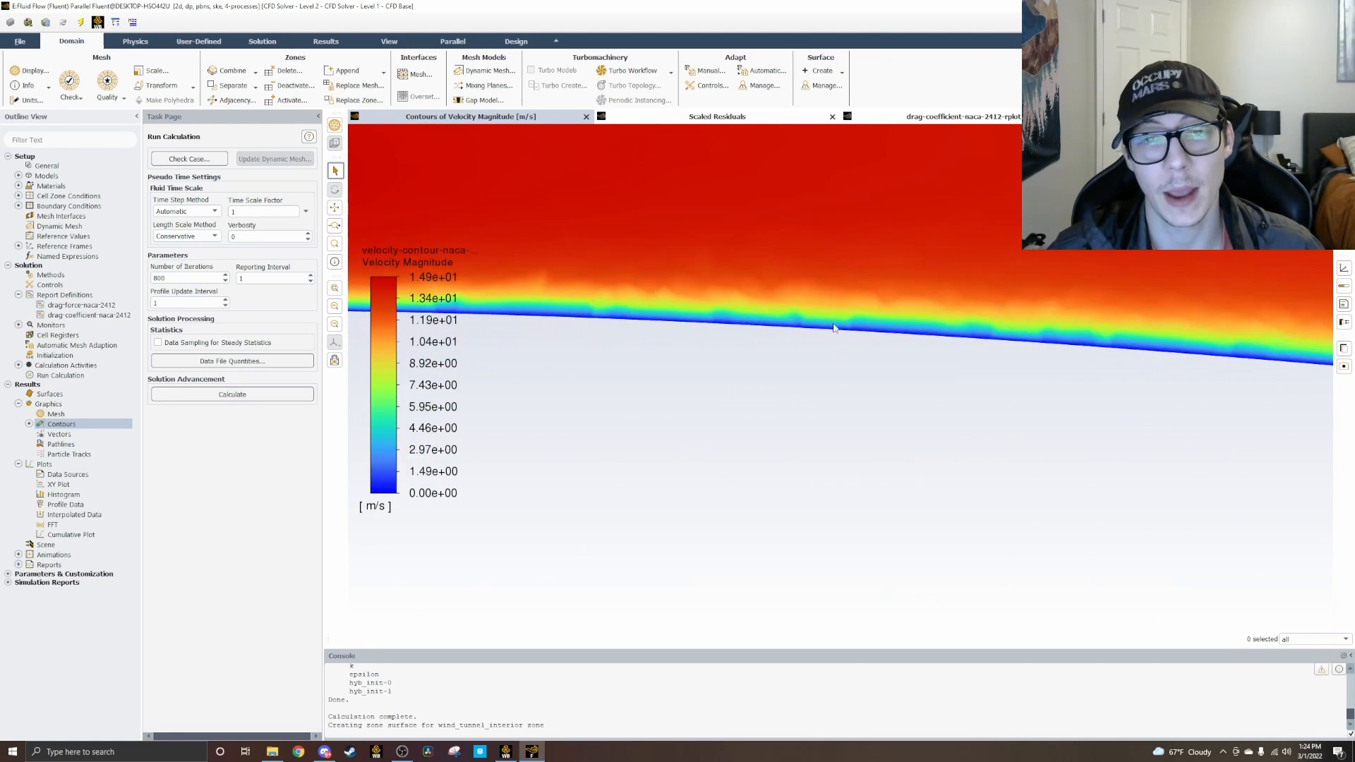
scroll(577, 380, down, 3)
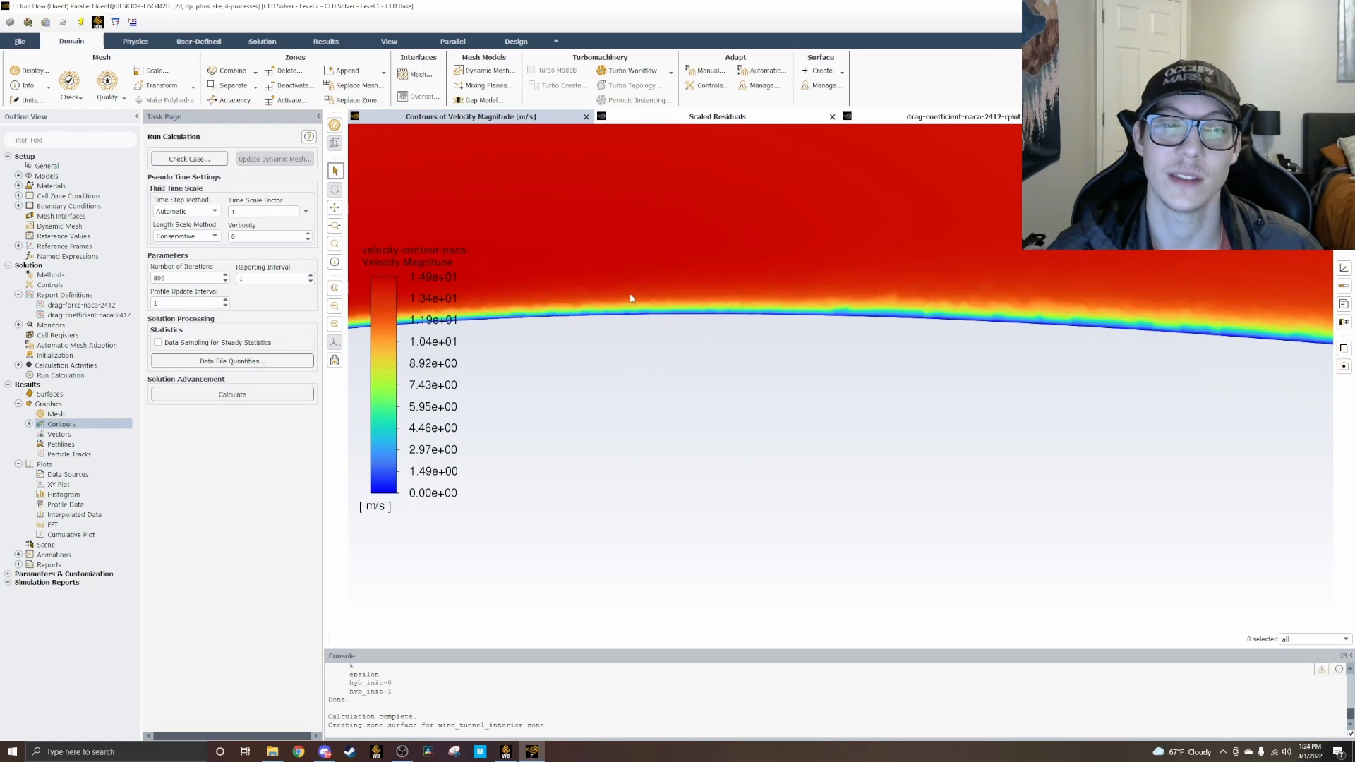
Step: Inspect the velocity boundary layer along the airfoil from leading to trailing edge, and the wake behind it
scroll(1045, 344, down, 1)
scroll(1045, 344, down, 4)
middle_drag(898, 433, 1080, 404)
scroll(672, 348, up, 6)
scroll(713, 324, up, 2)
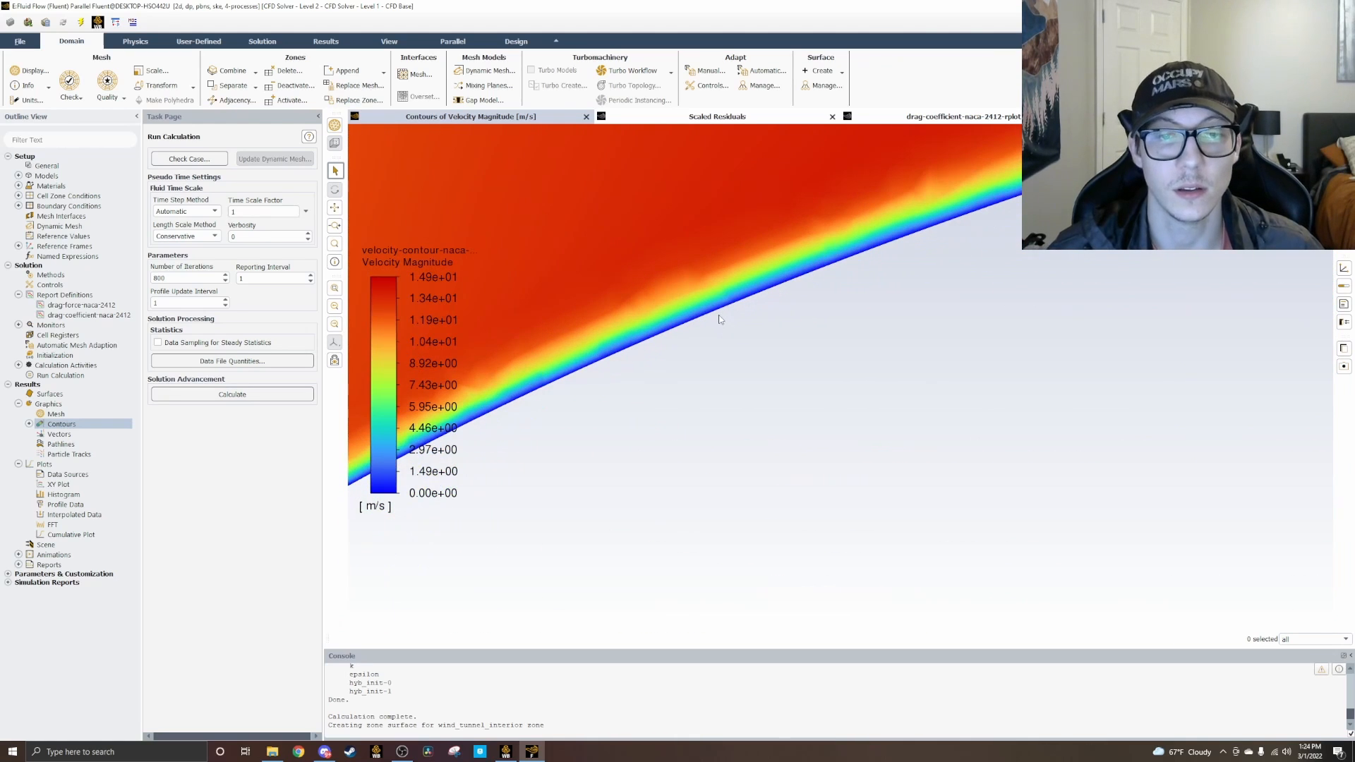
scroll(777, 342, up, 3)
scroll(1198, 289, down, 4)
middle_drag(1276, 384, 553, 318)
scroll(1056, 366, down, 5)
middle_drag(1056, 365, 431, 278)
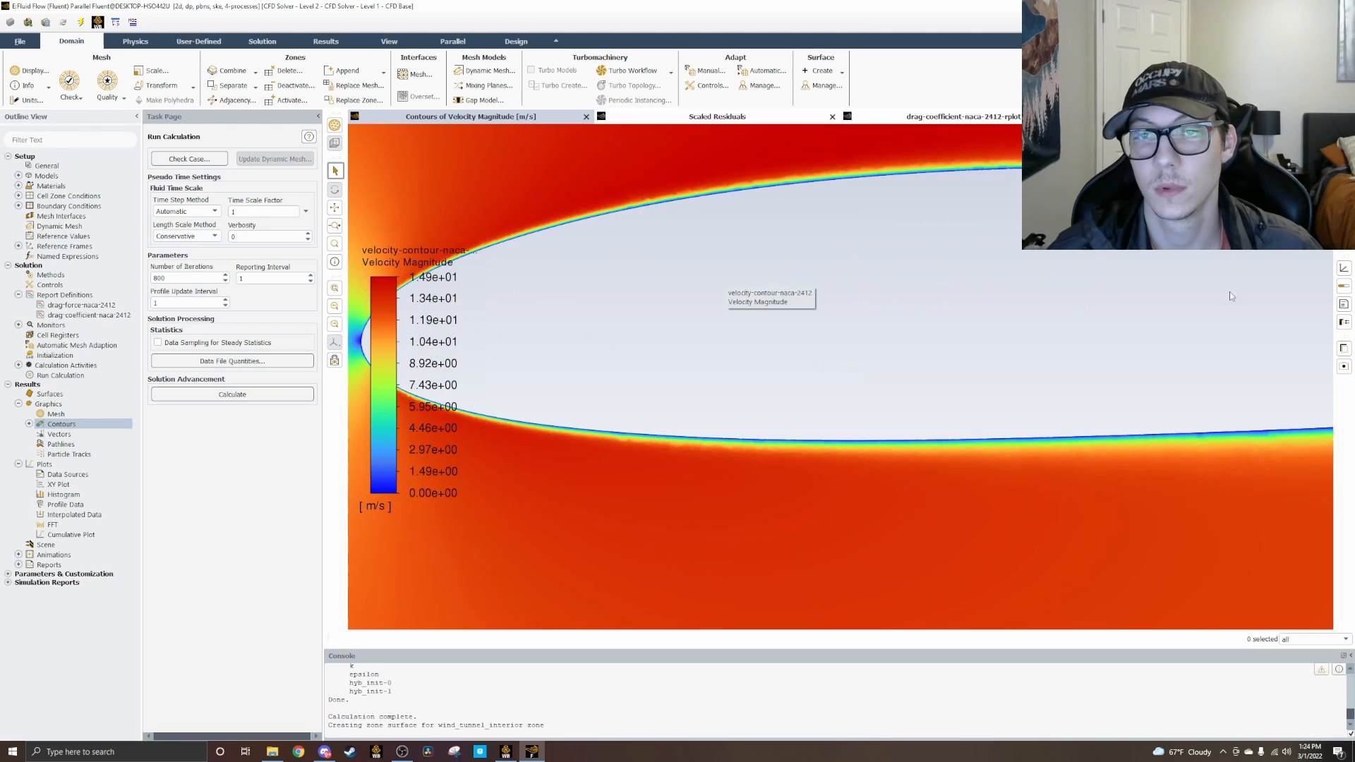
middle_drag(1243, 286, 824, 216)
middle_drag(1067, 284, 711, 376)
middle_drag(1312, 294, 1007, 311)
middle_drag(1179, 286, 713, 295)
middle_drag(1009, 268, 866, 237)
scroll(851, 340, down, 8)
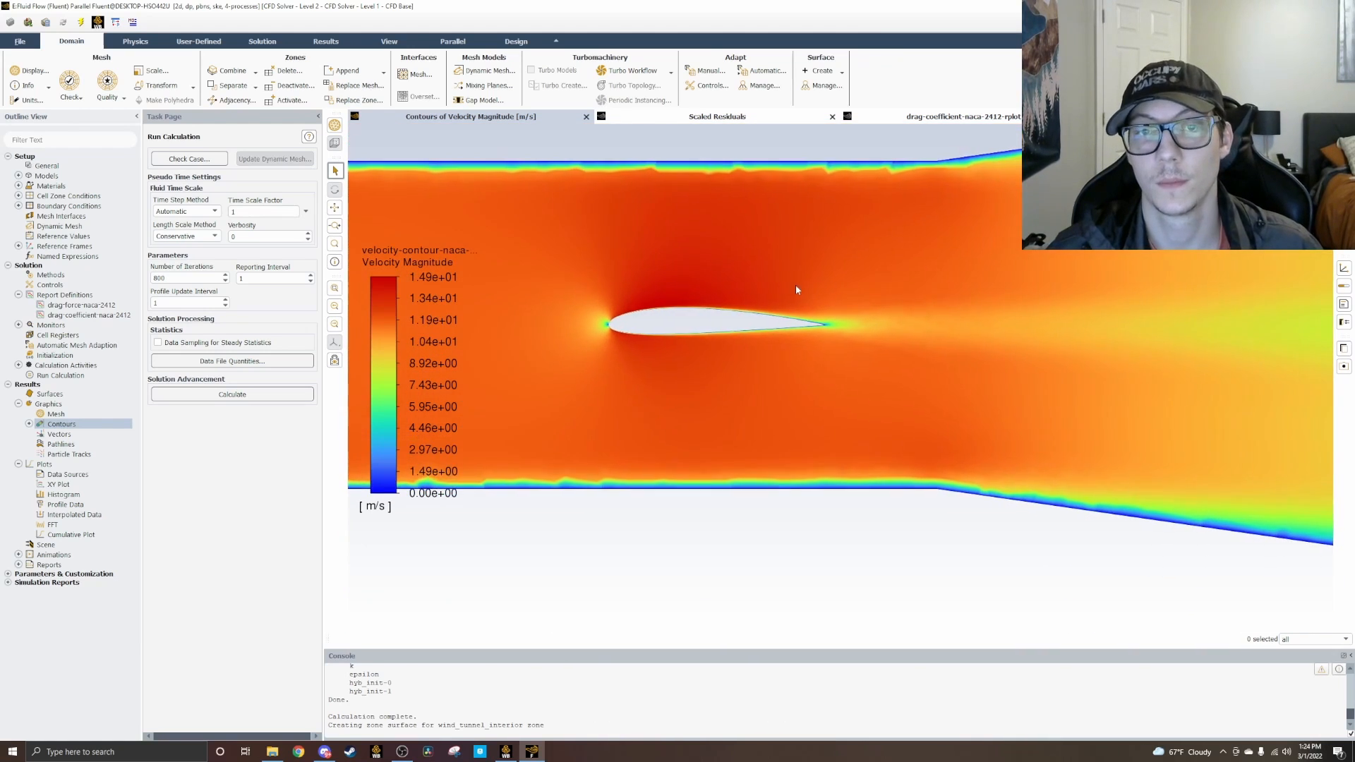
scroll(819, 273, down, 4)
scroll(859, 302, up, 6)
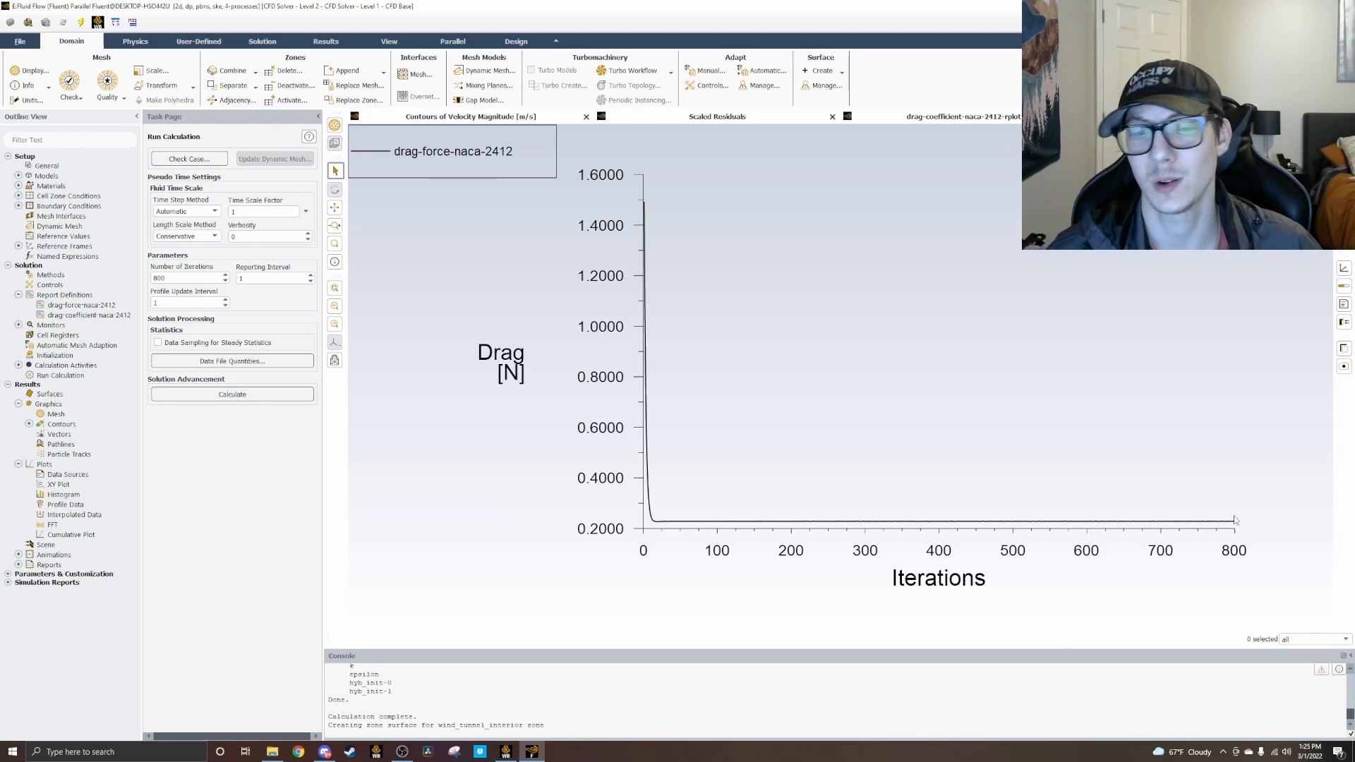
Step: Compute the drag-force-naca-2412 and drag-coefficient-naca-2412 report definitions
right_click(53, 296)
click(125, 460)
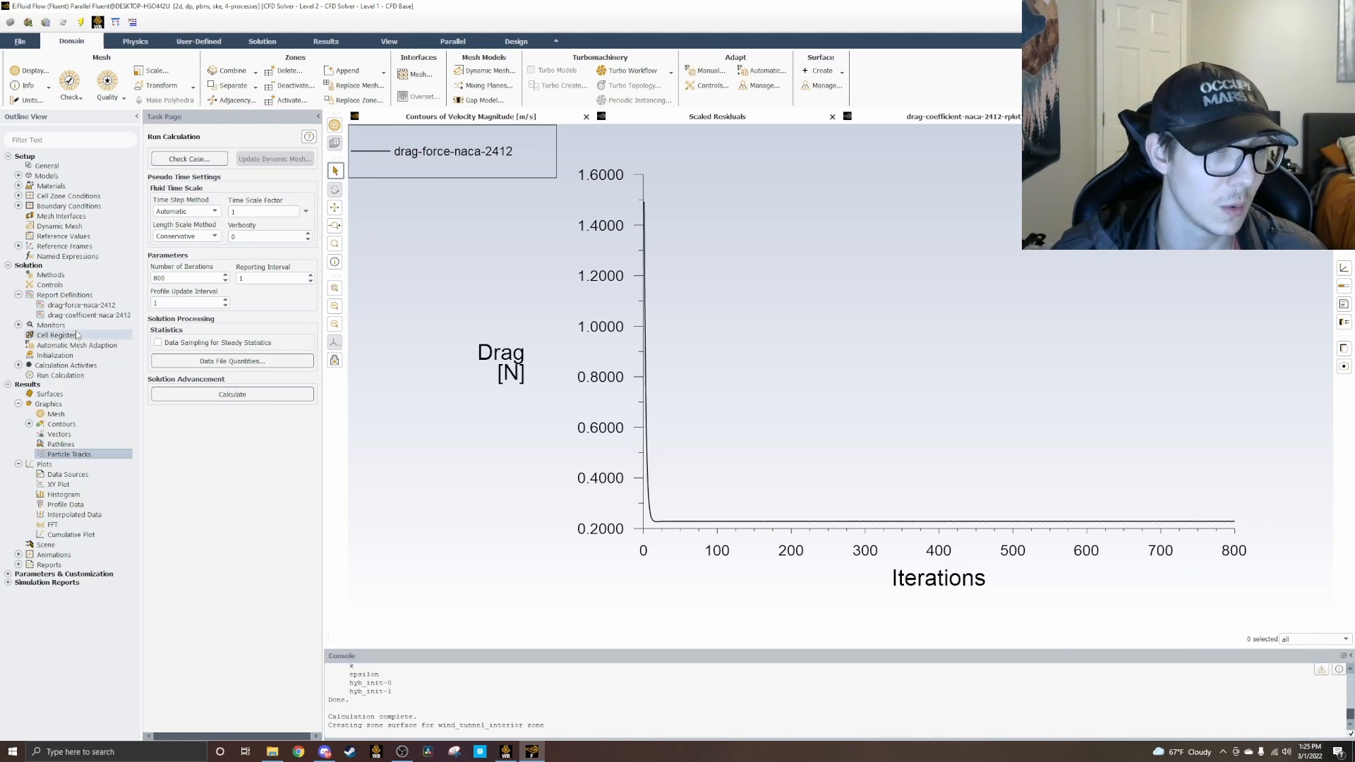
right_click(93, 307)
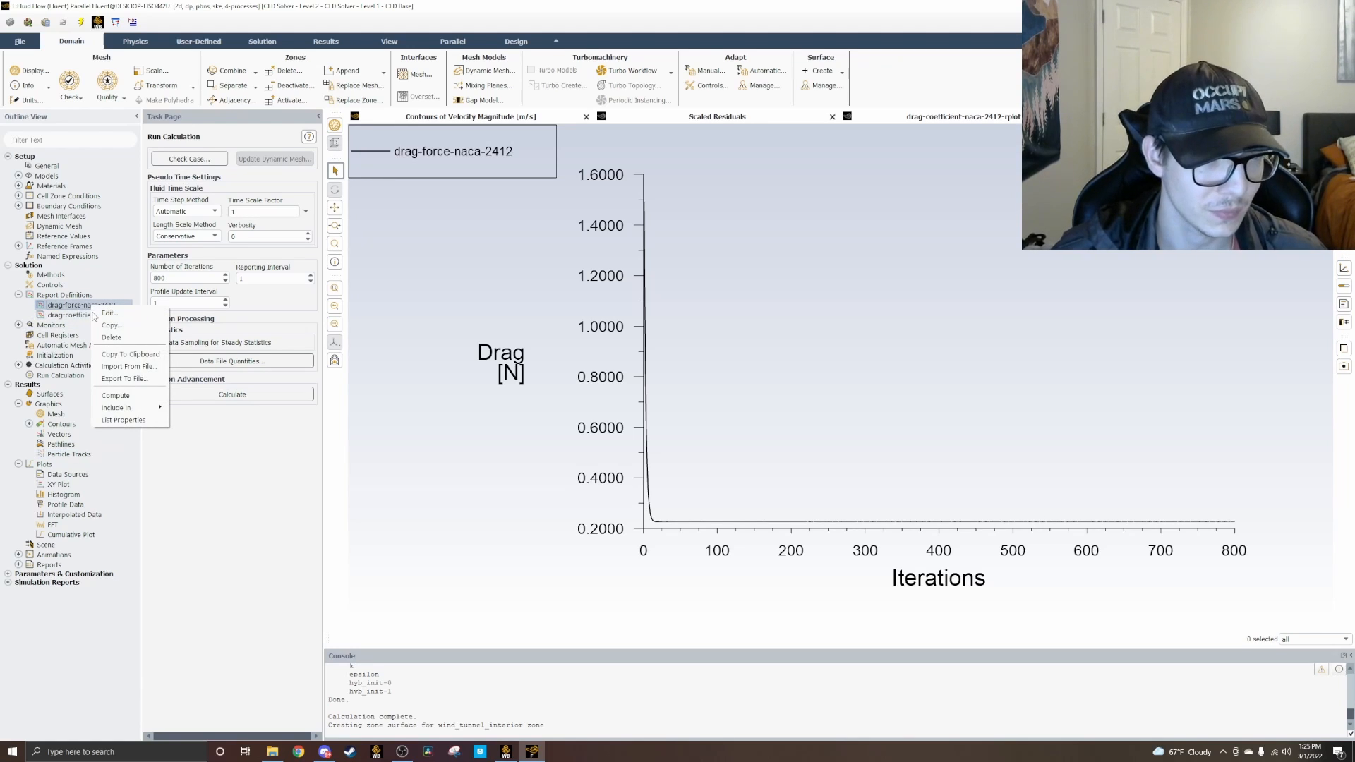
click(104, 395)
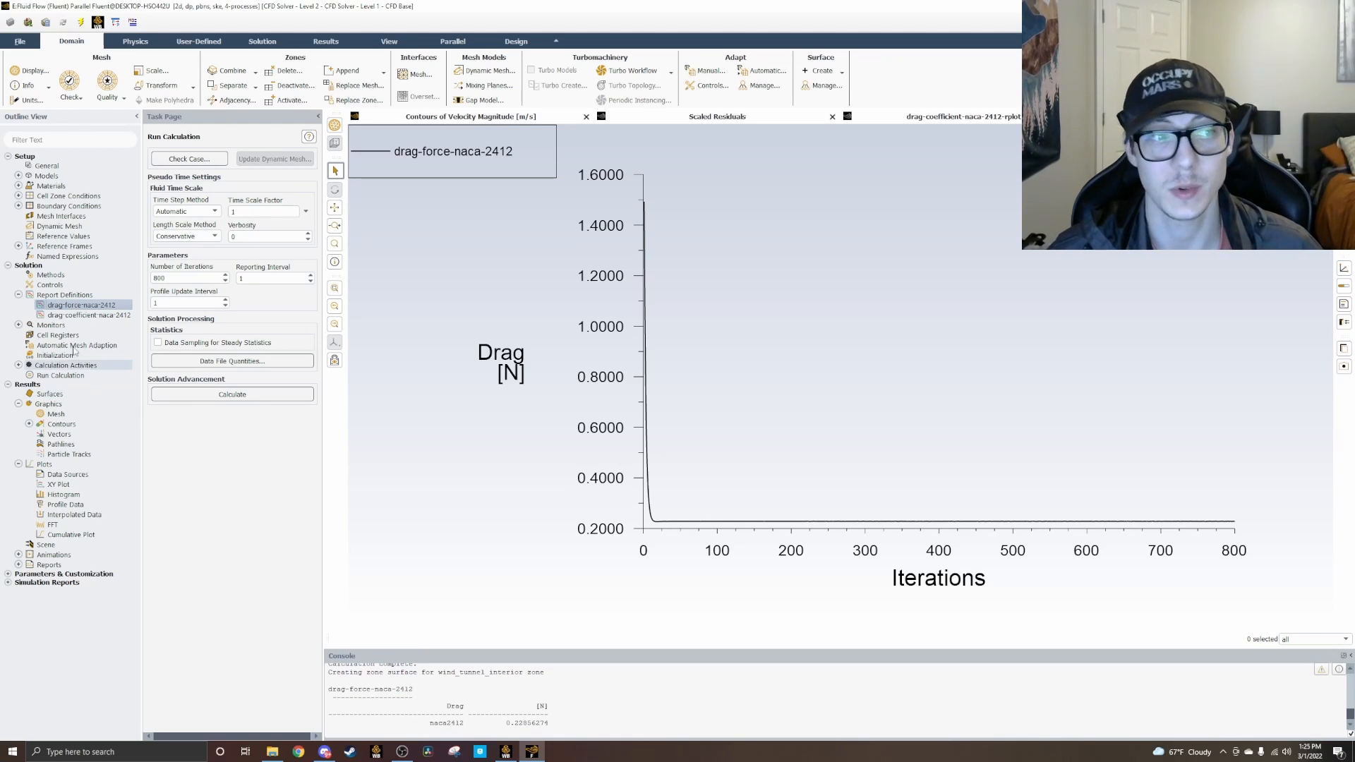
right_click(92, 316)
click(113, 407)
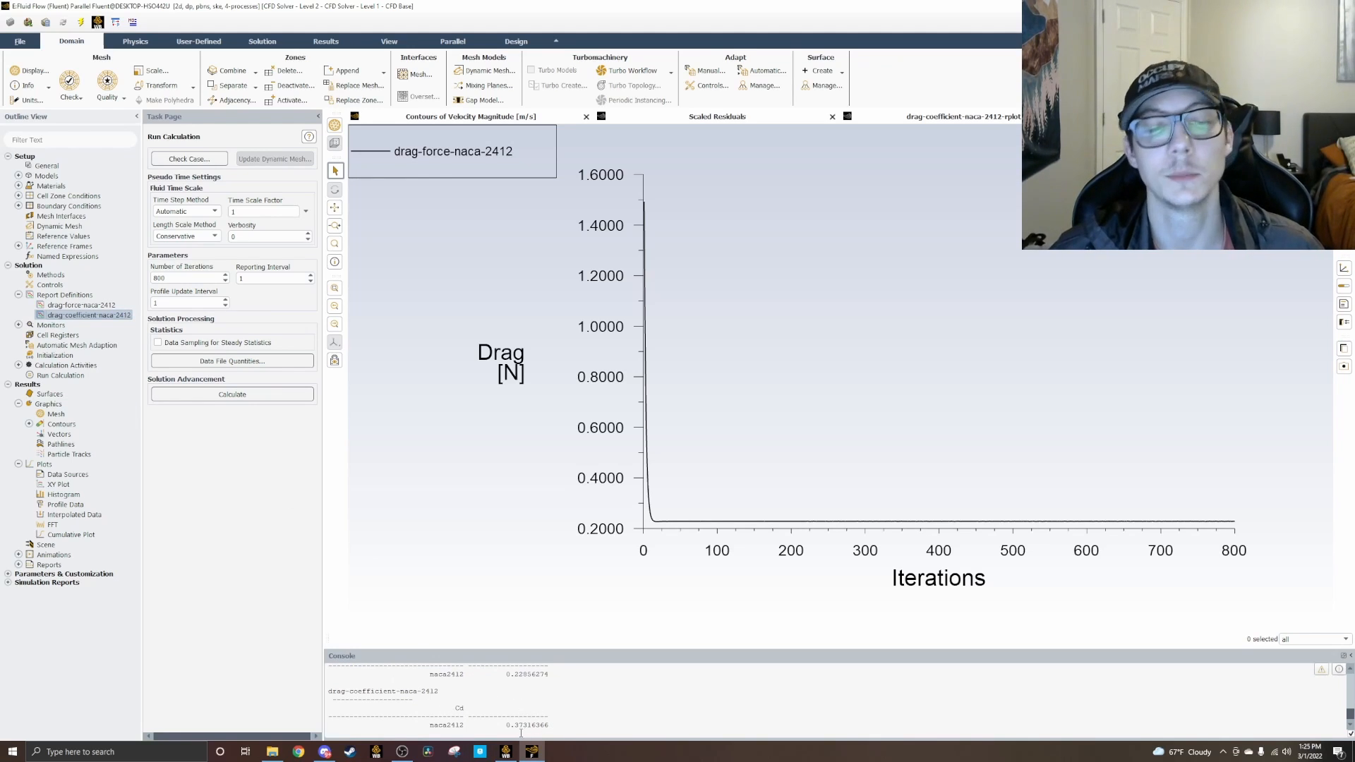
Step: Read the computed drag force and drag coefficient of the airfoil in the console output
scroll(511, 711, up, 2)
scroll(495, 697, down, 3)
drag(504, 722, 543, 723)
click(559, 718)
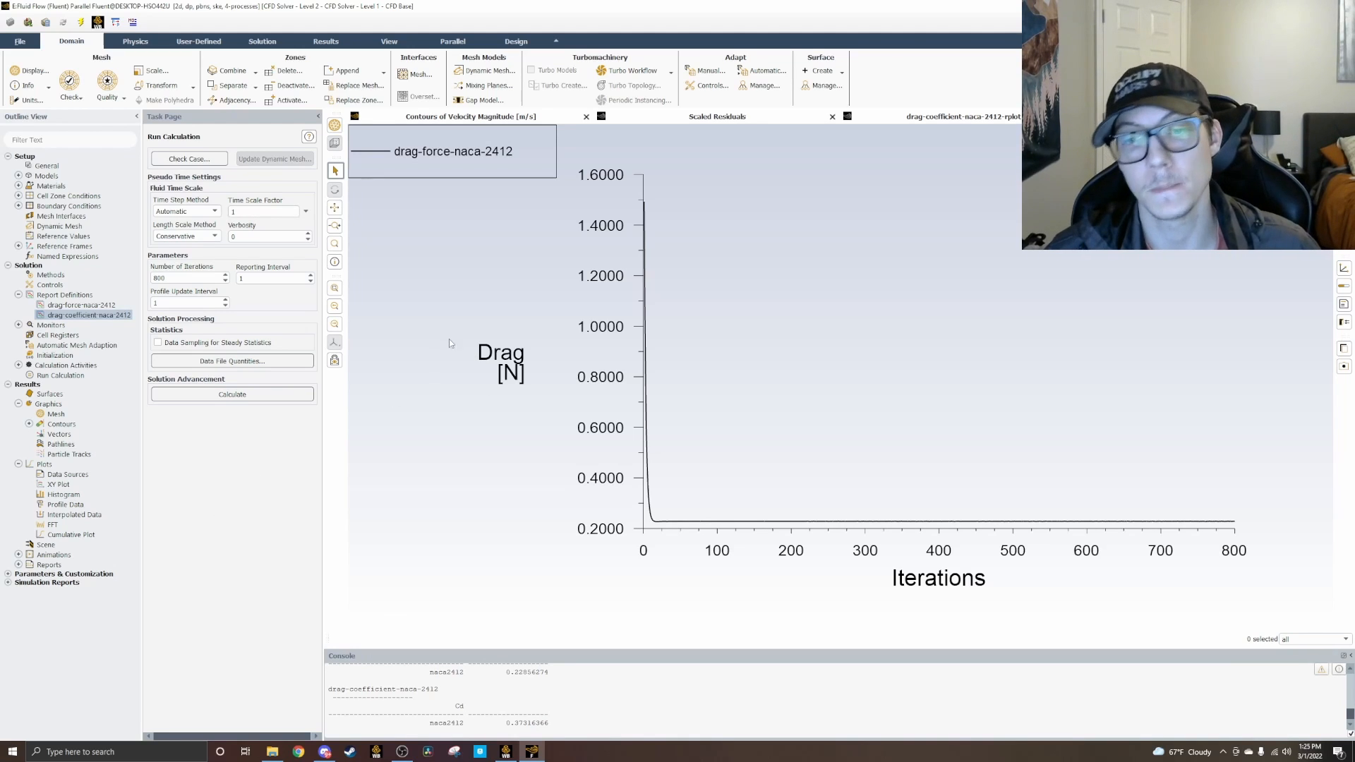
scroll(518, 691, up, 1)
scroll(469, 714, down, 1)
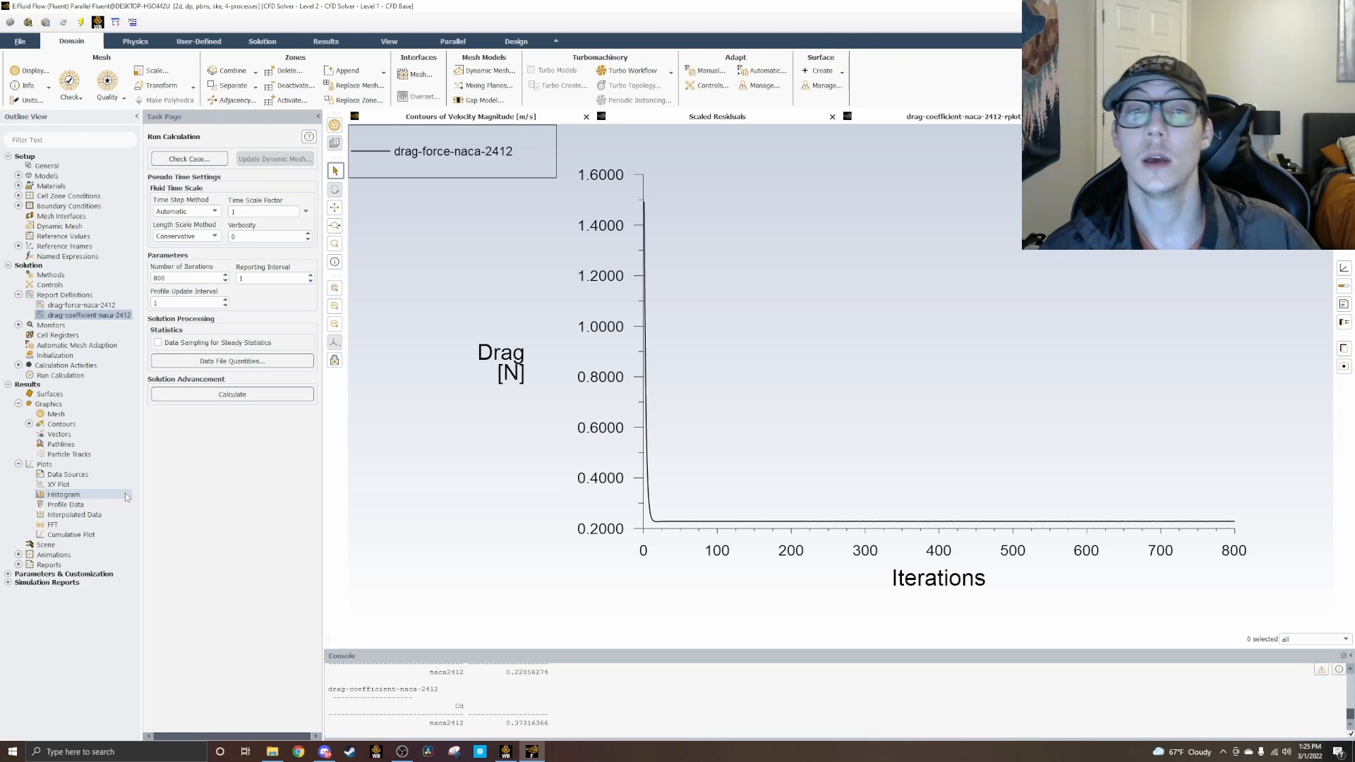
click(22, 42)
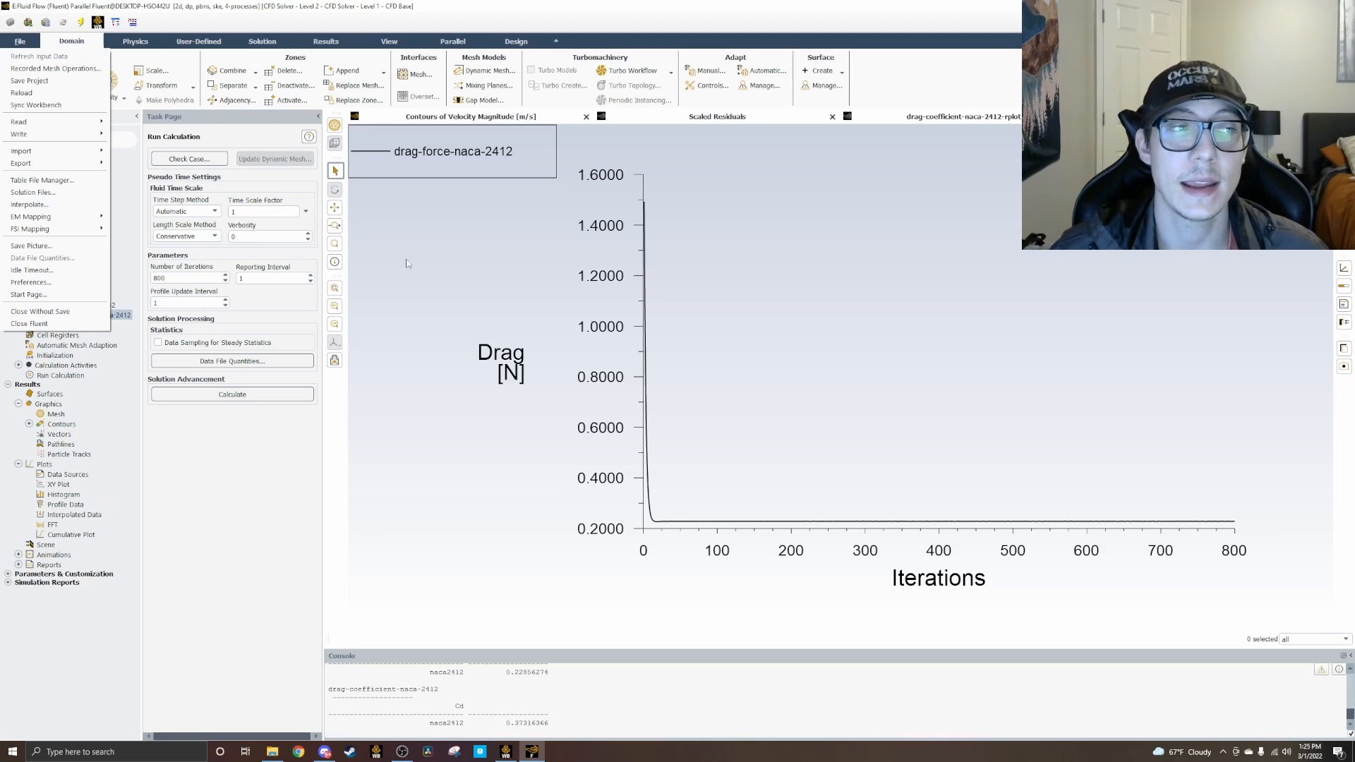
click(499, 563)
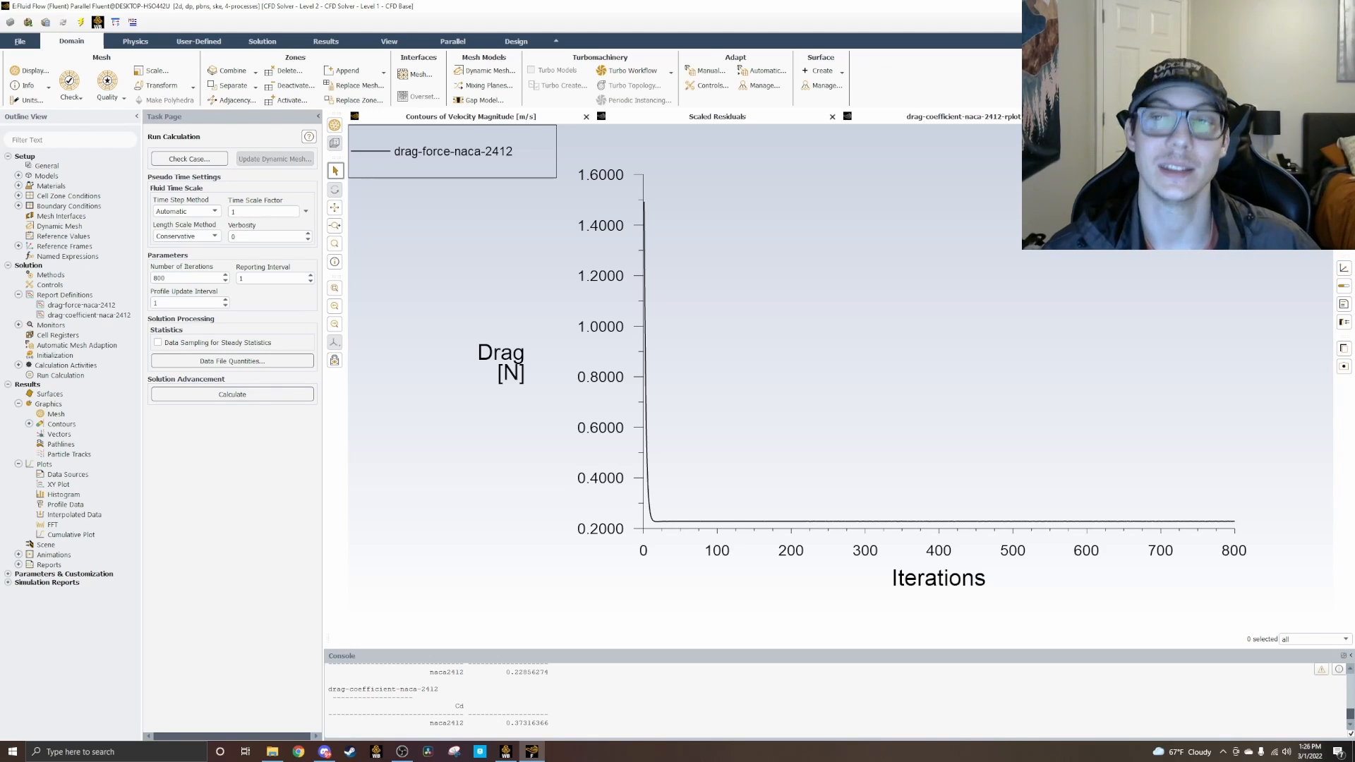
Step: Quit Fluent, keeping the settings changes for current and future calculations, and update the Solution of the fifth Fluid Flow system in Workbench
key(alt+F4)
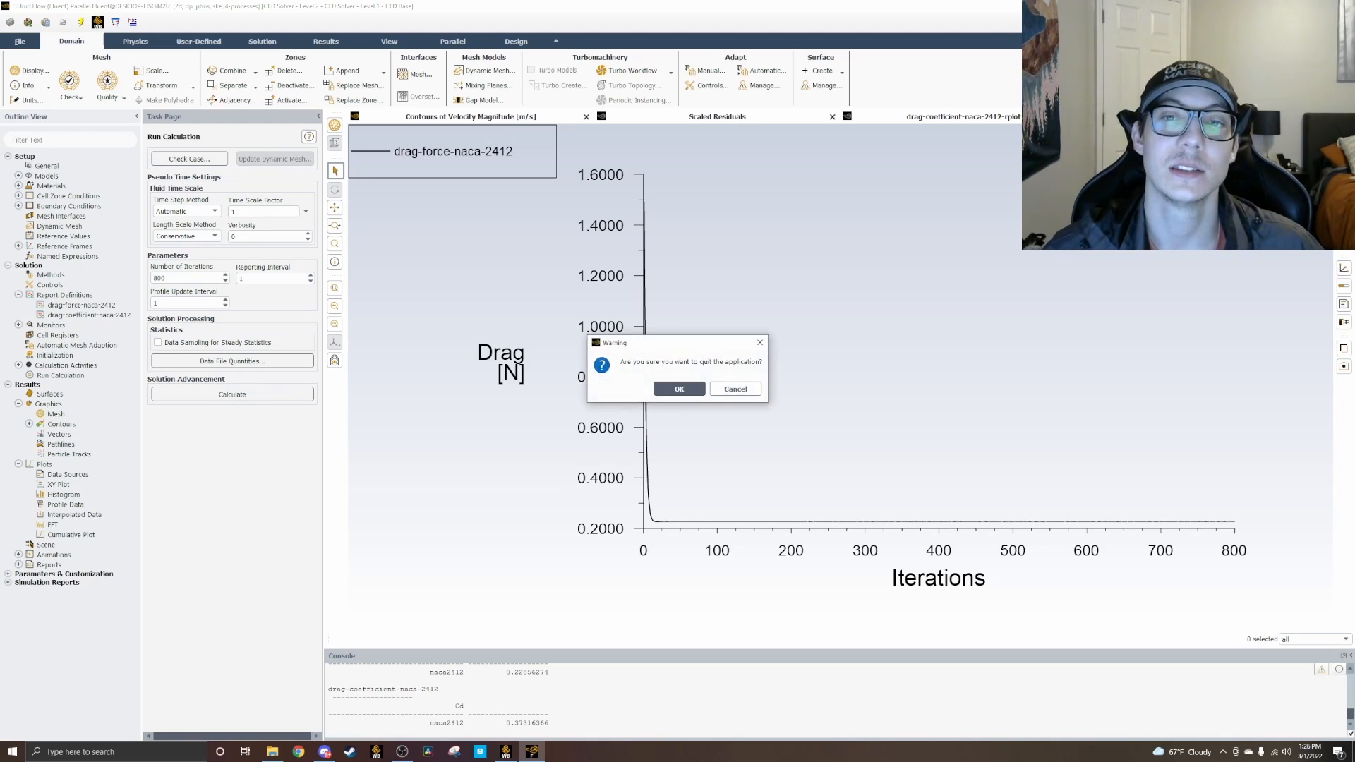
click(677, 389)
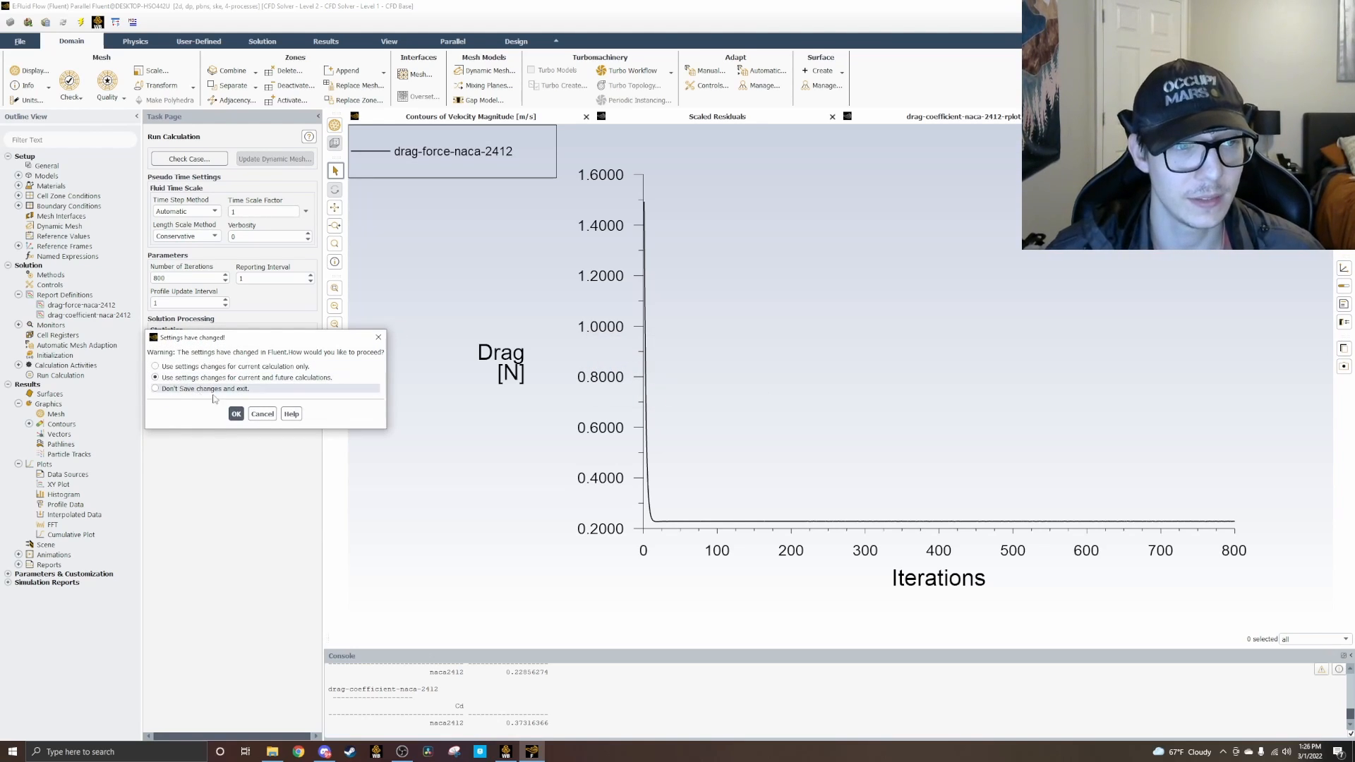
click(235, 413)
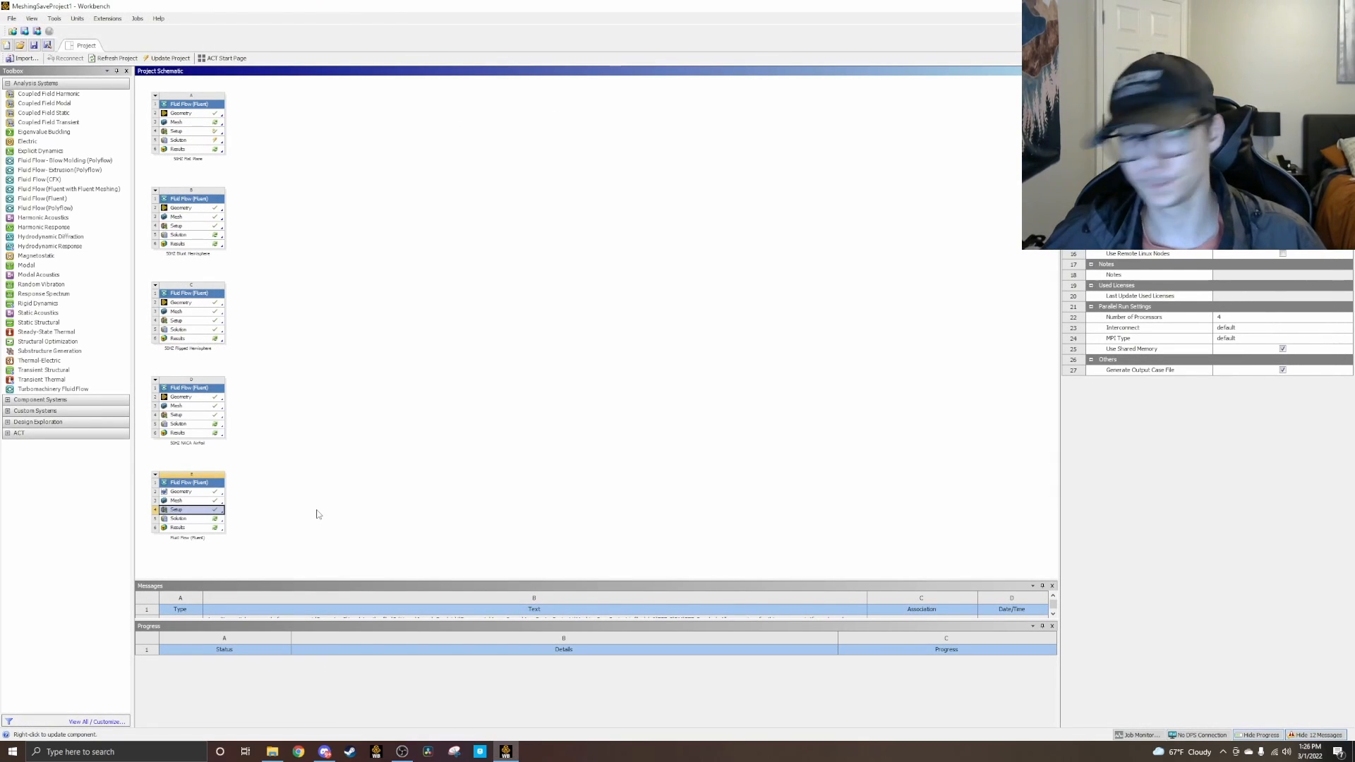
right_click(204, 522)
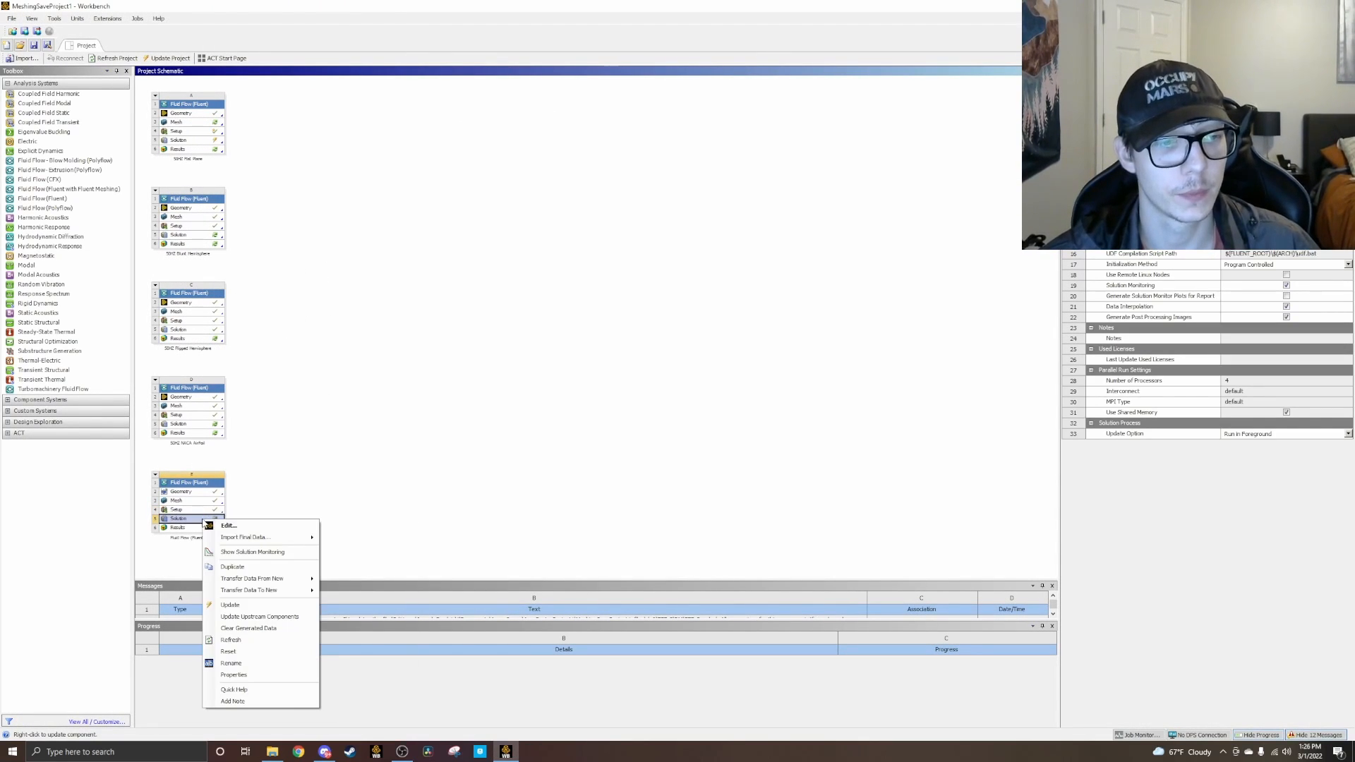
click(230, 606)
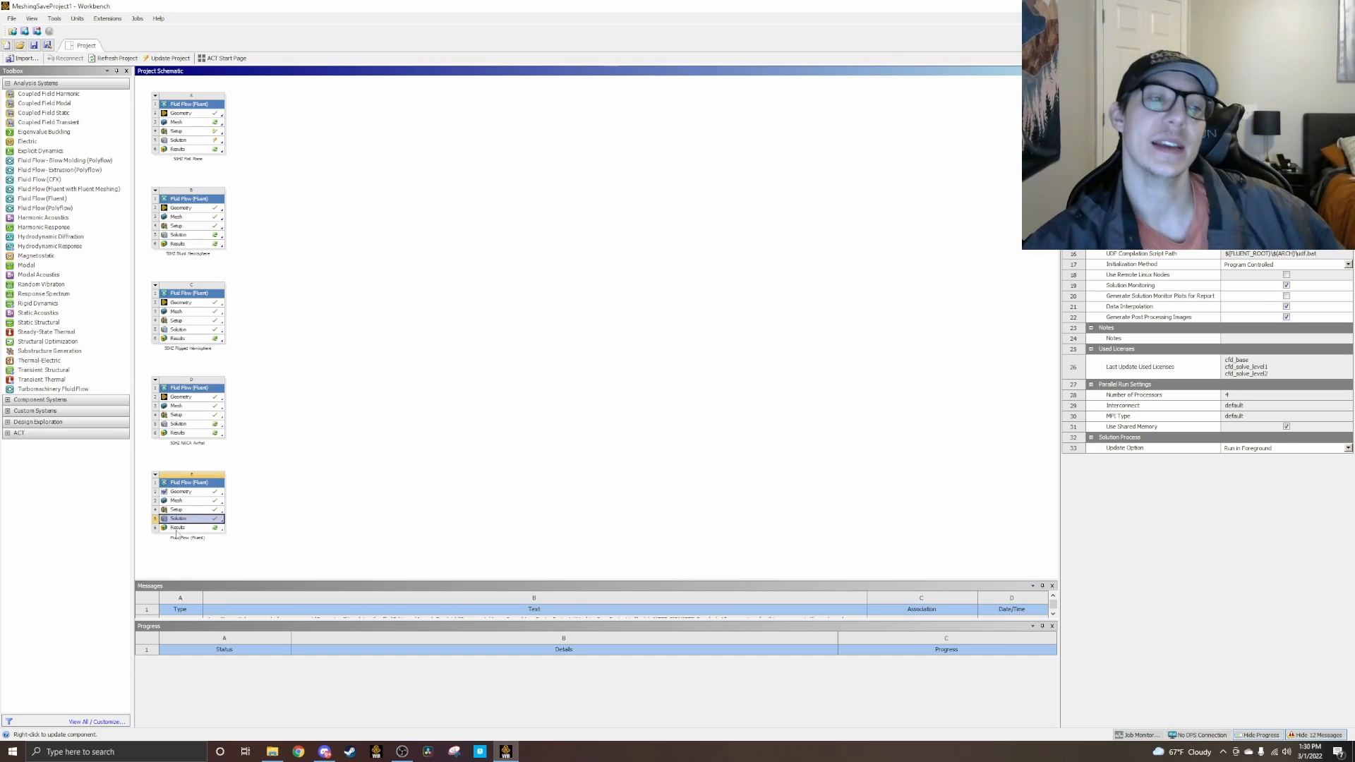
right_click(190, 529)
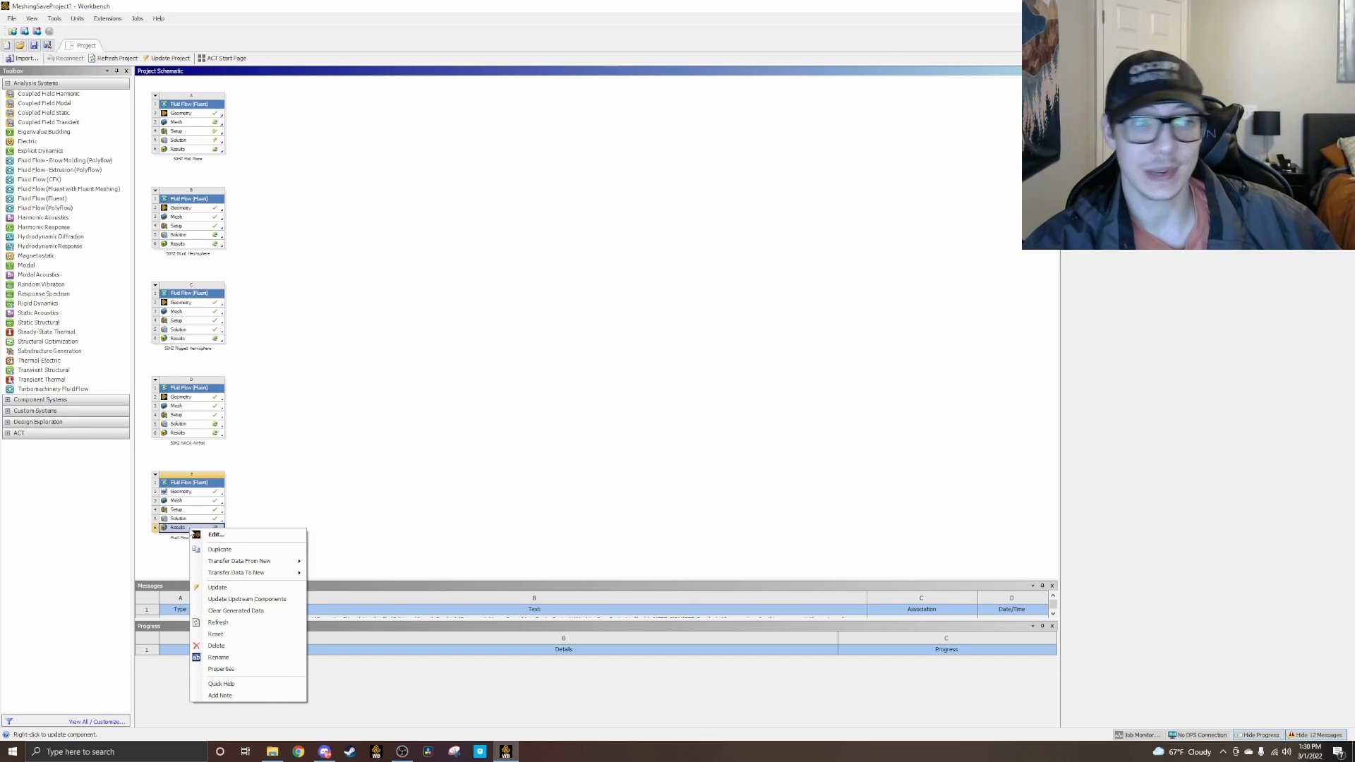
click(216, 537)
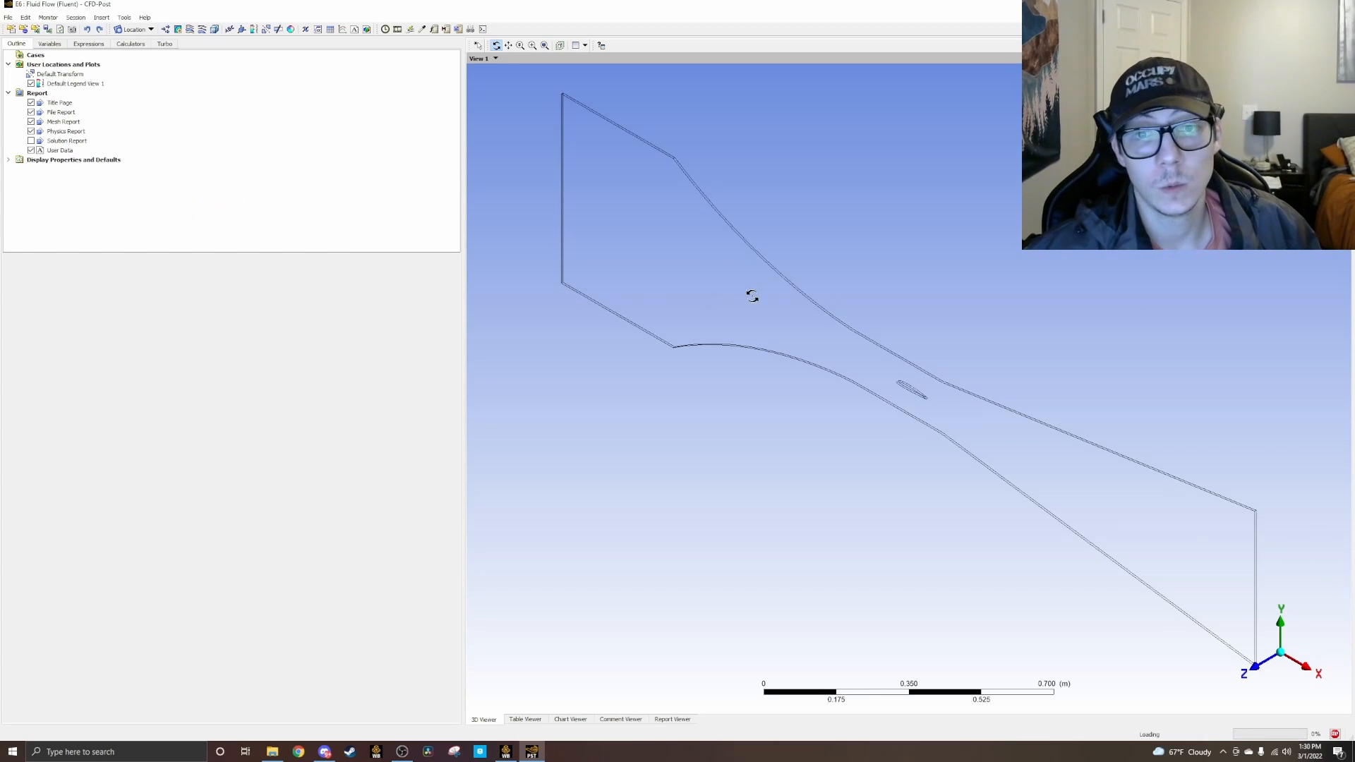
click(1258, 672)
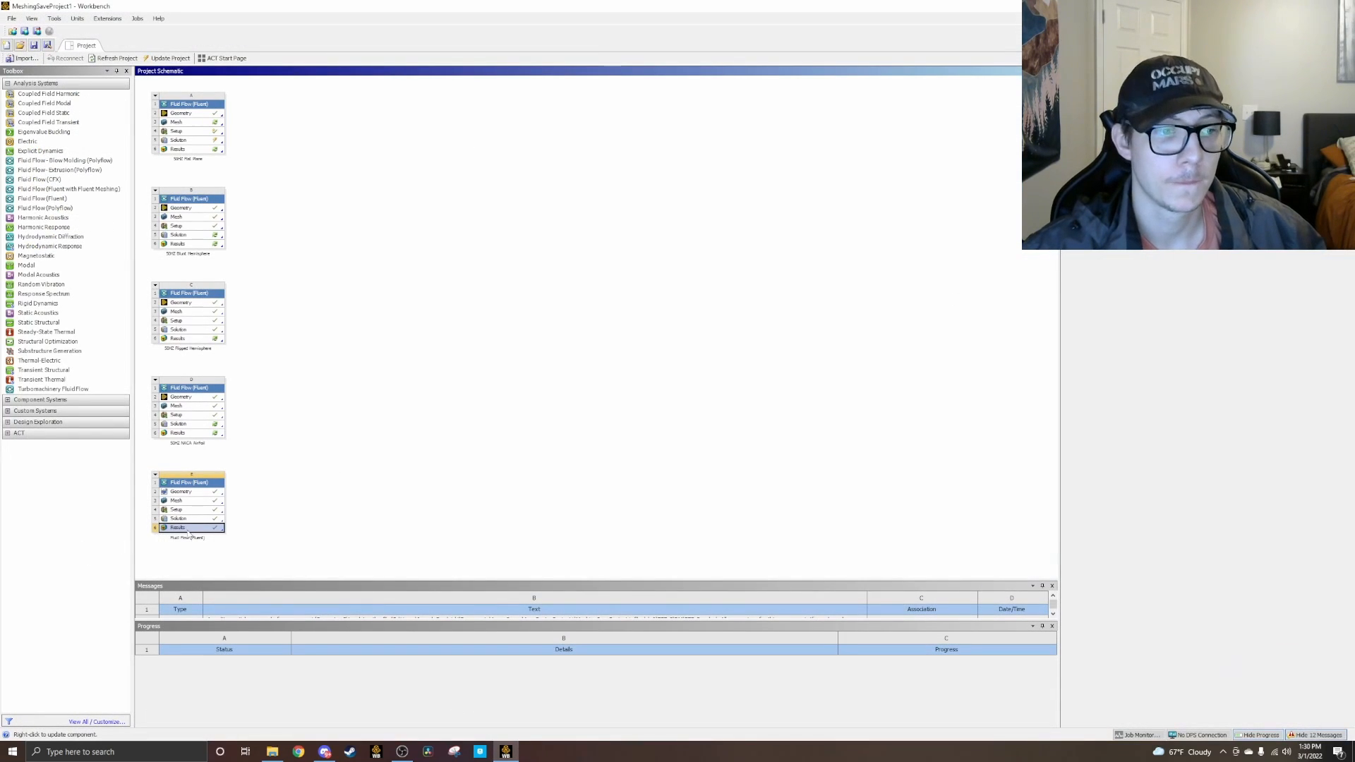
right_click(197, 530)
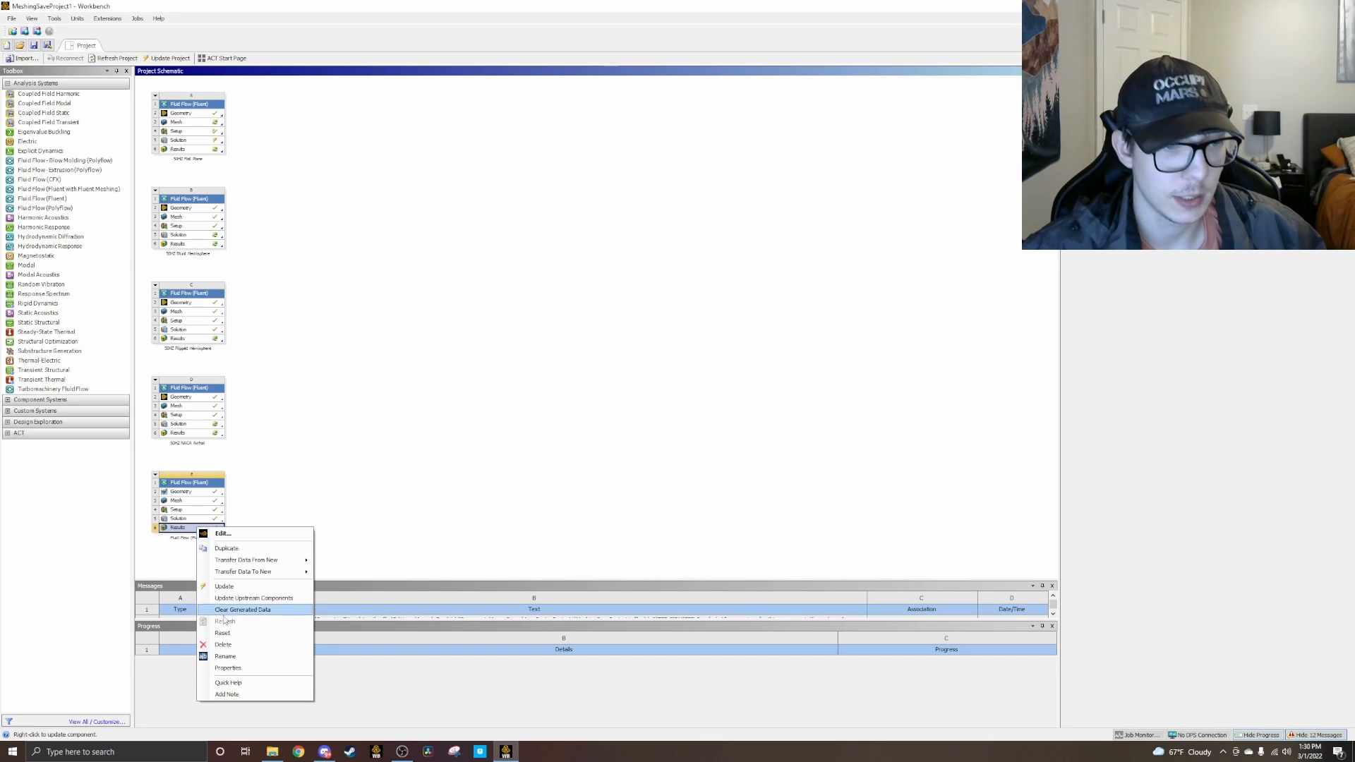
click(233, 668)
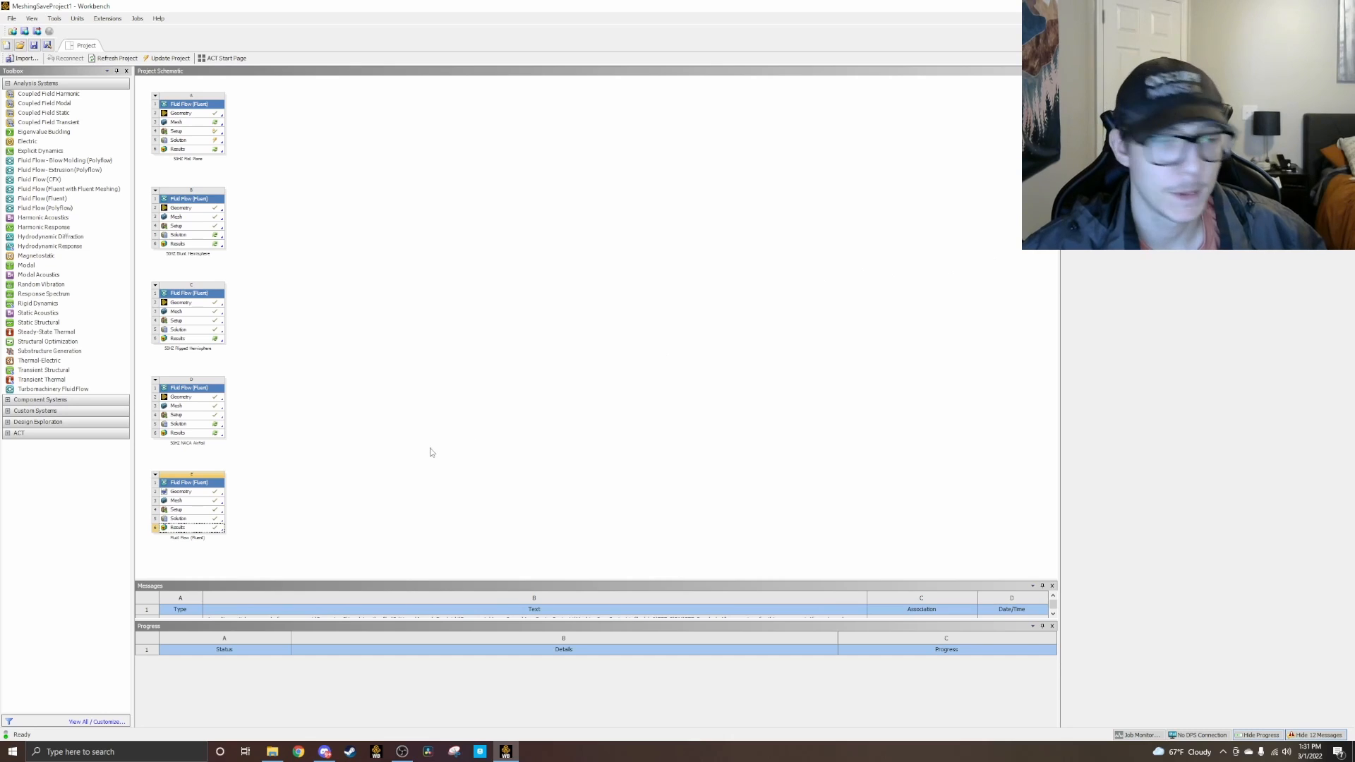
Step: Open the Results of the fifth Fluid Flow system in CFD-Post and insert a streamline under its suggested name
right_click(199, 530)
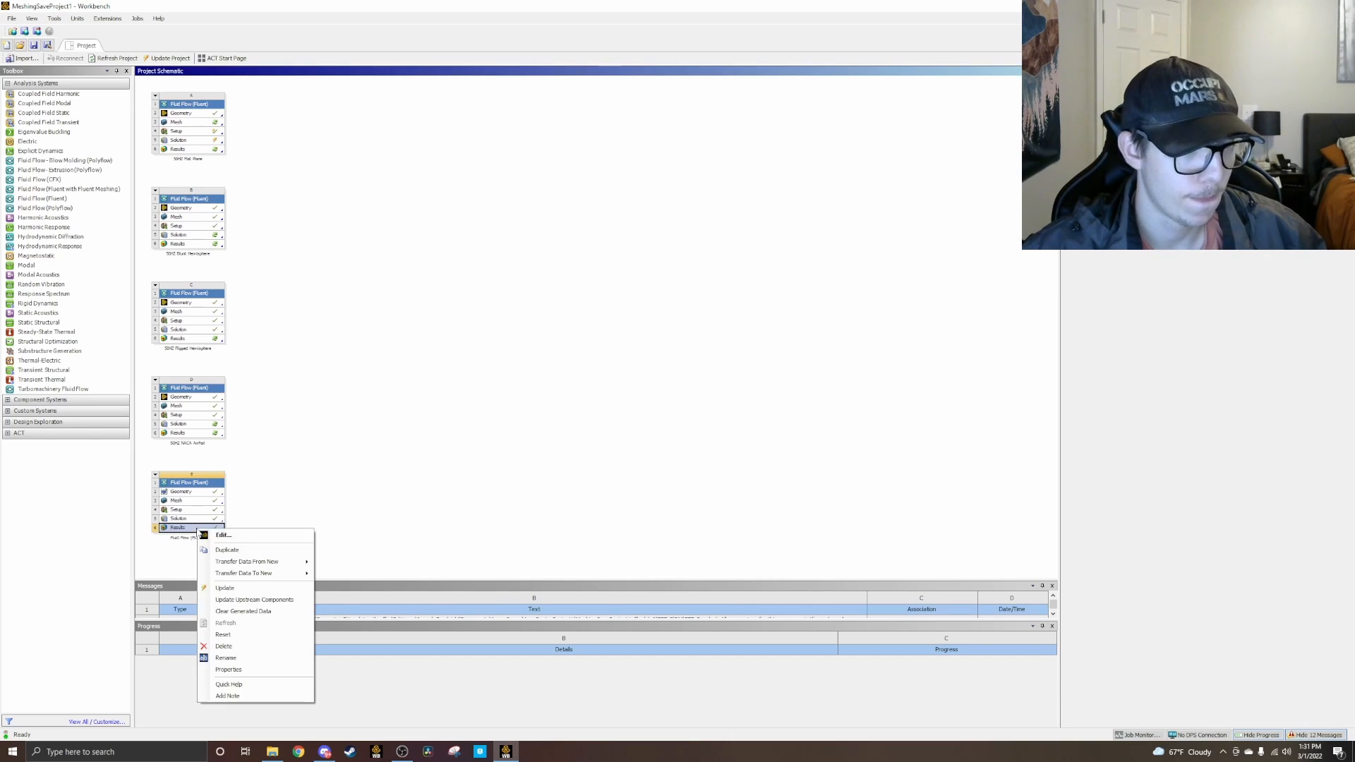
click(222, 535)
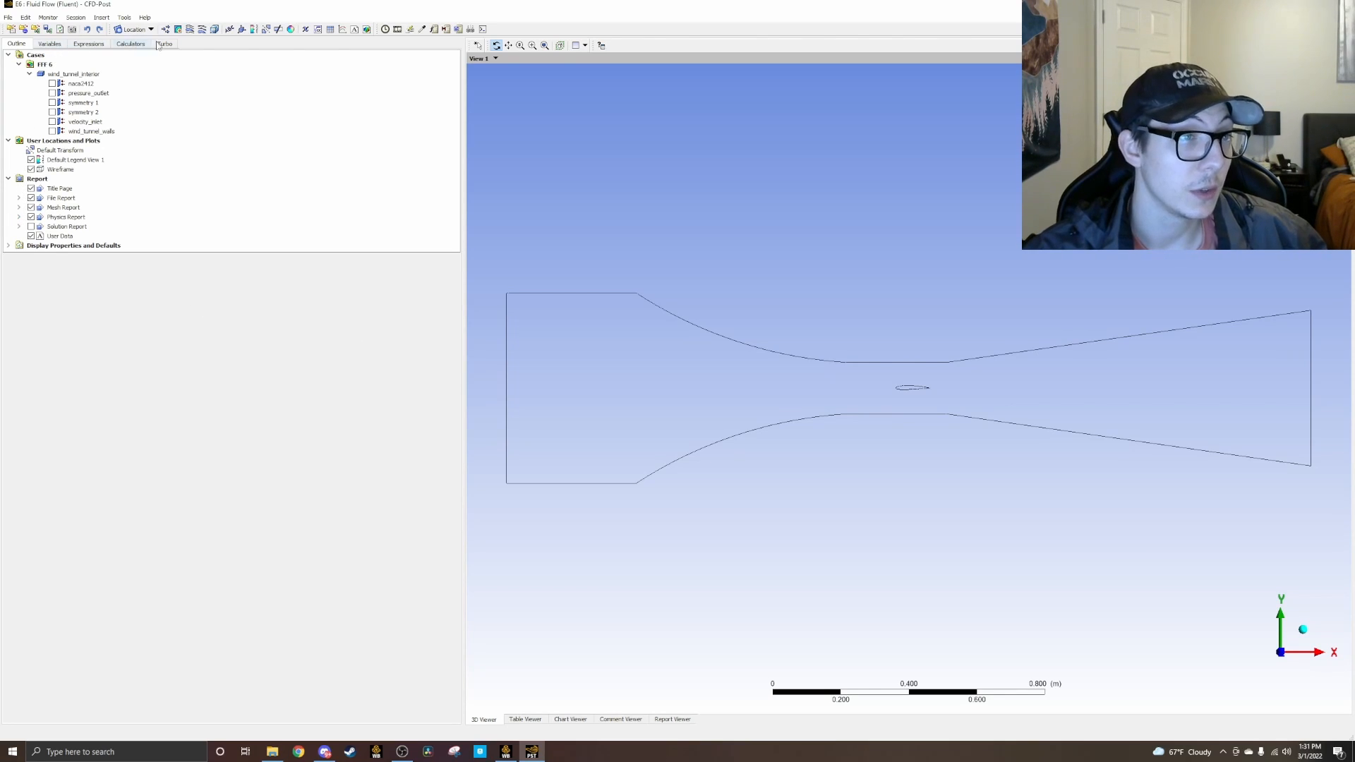
click(191, 31)
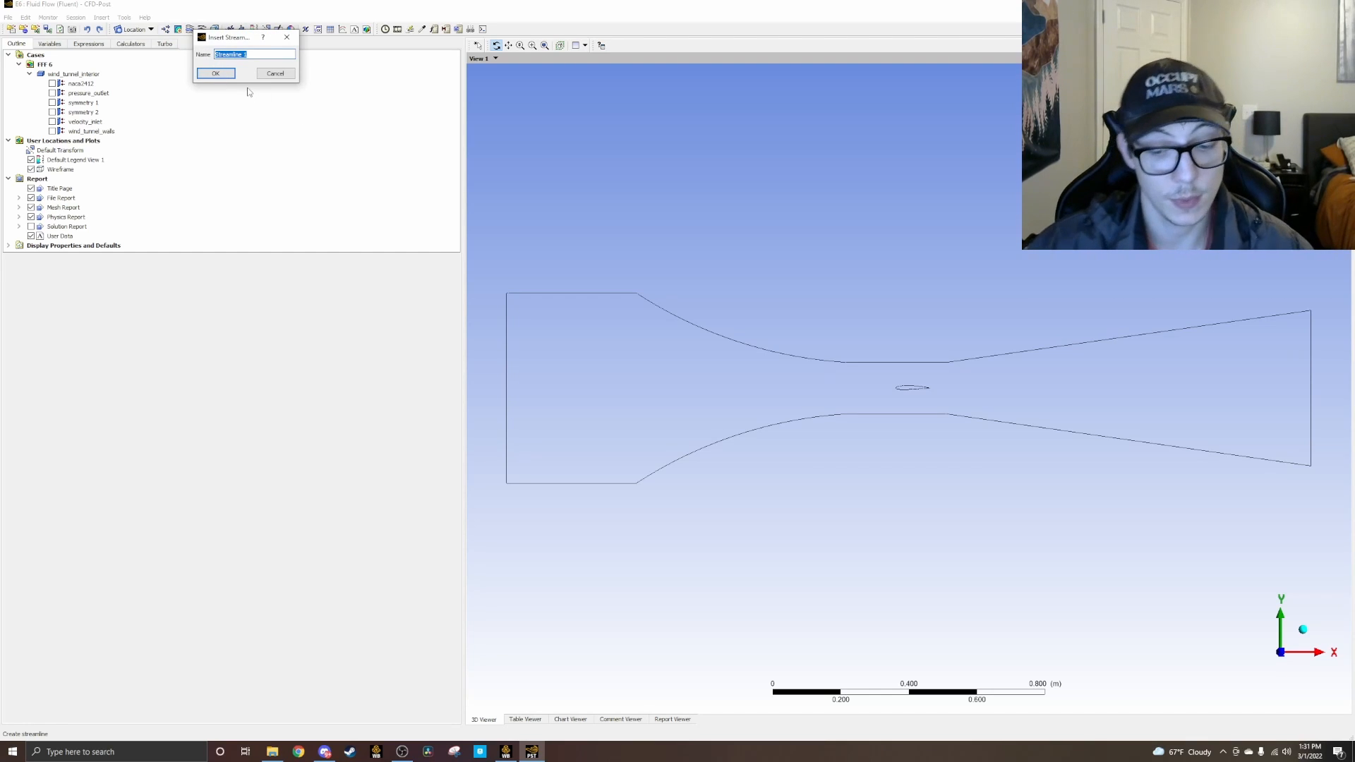
click(215, 73)
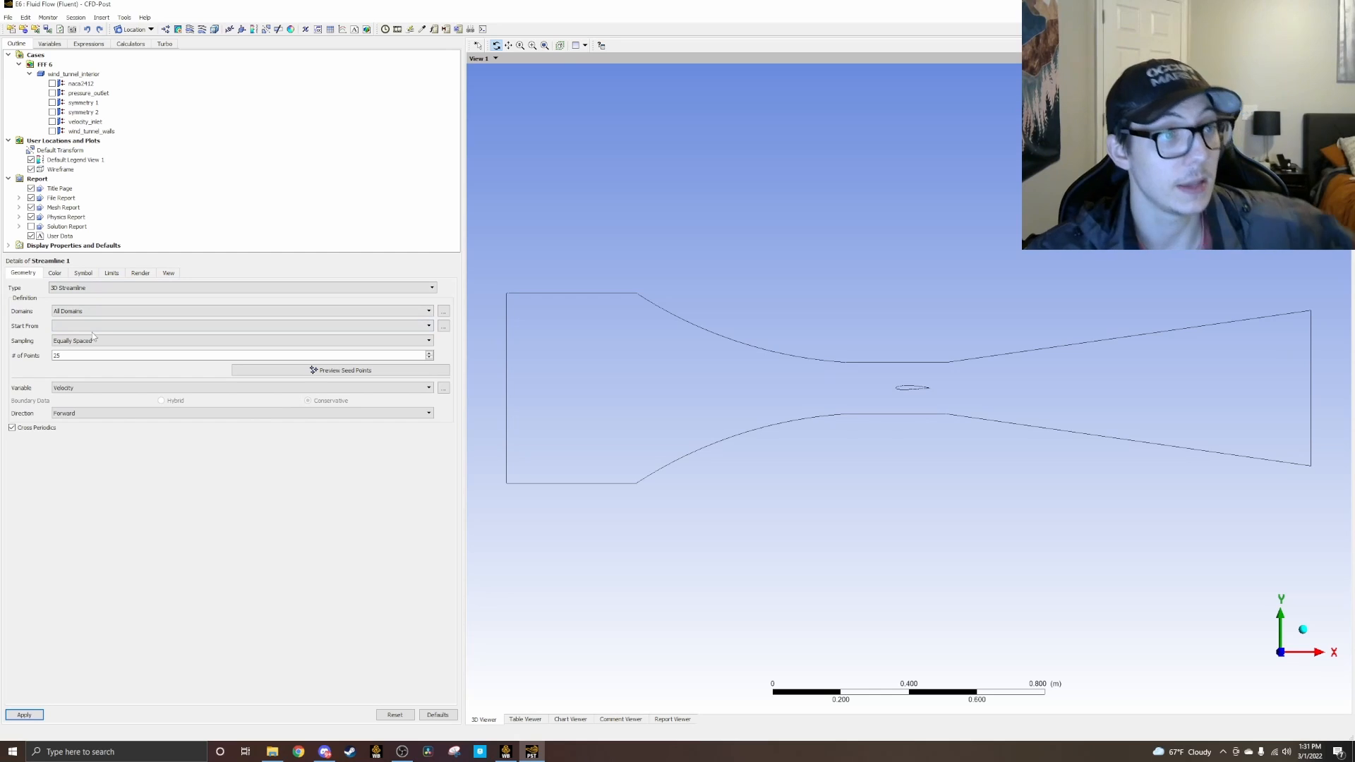
Step: Generate the streamlines in the wind_tunnel_interior domain, starting from velocity_inlet with 200 equally spaced points
click(58, 312)
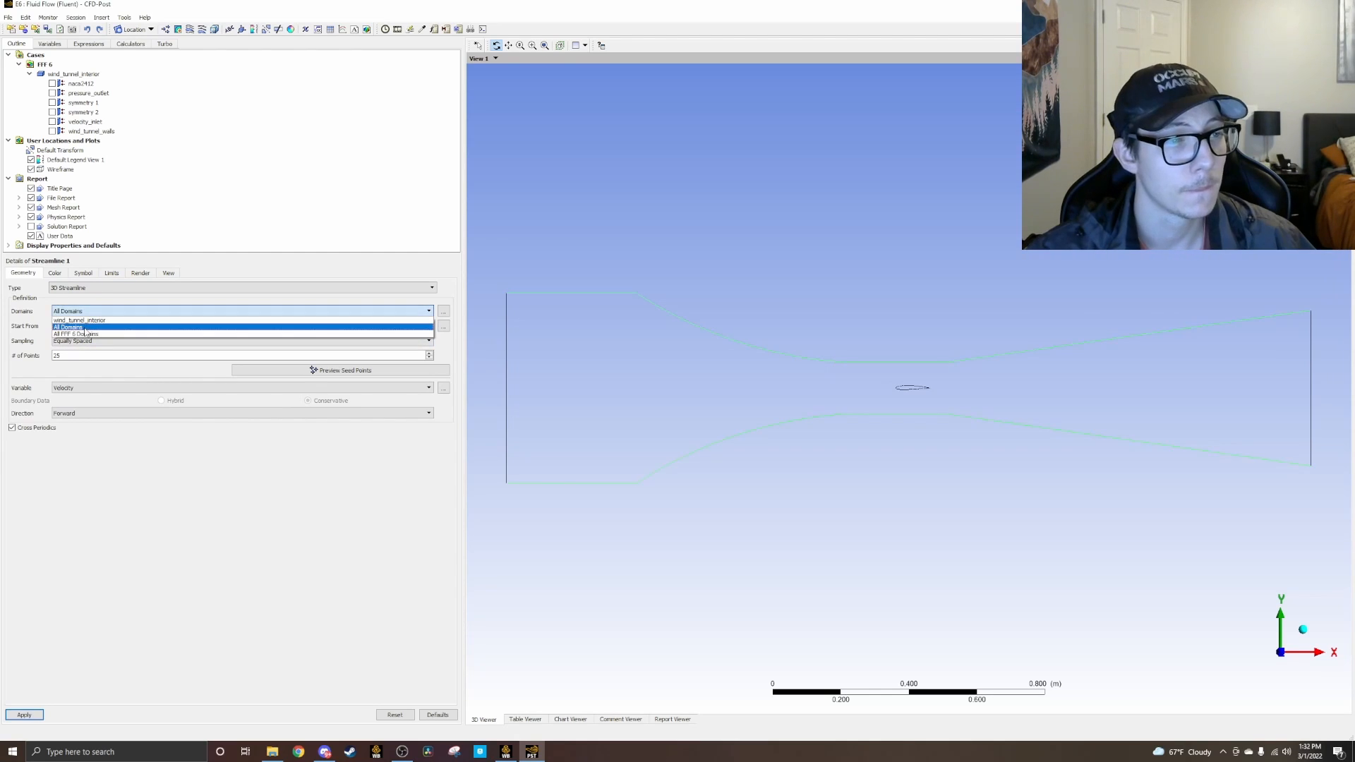
click(79, 320)
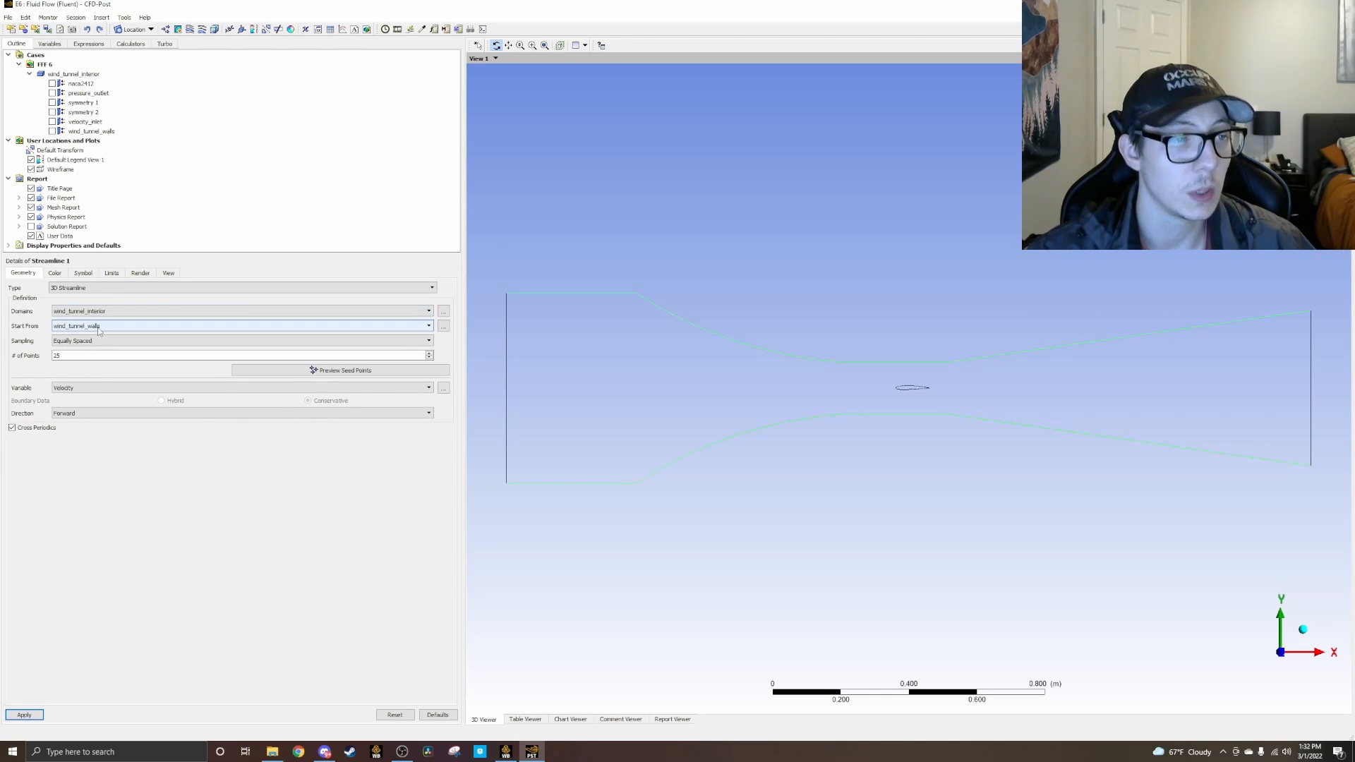
click(129, 328)
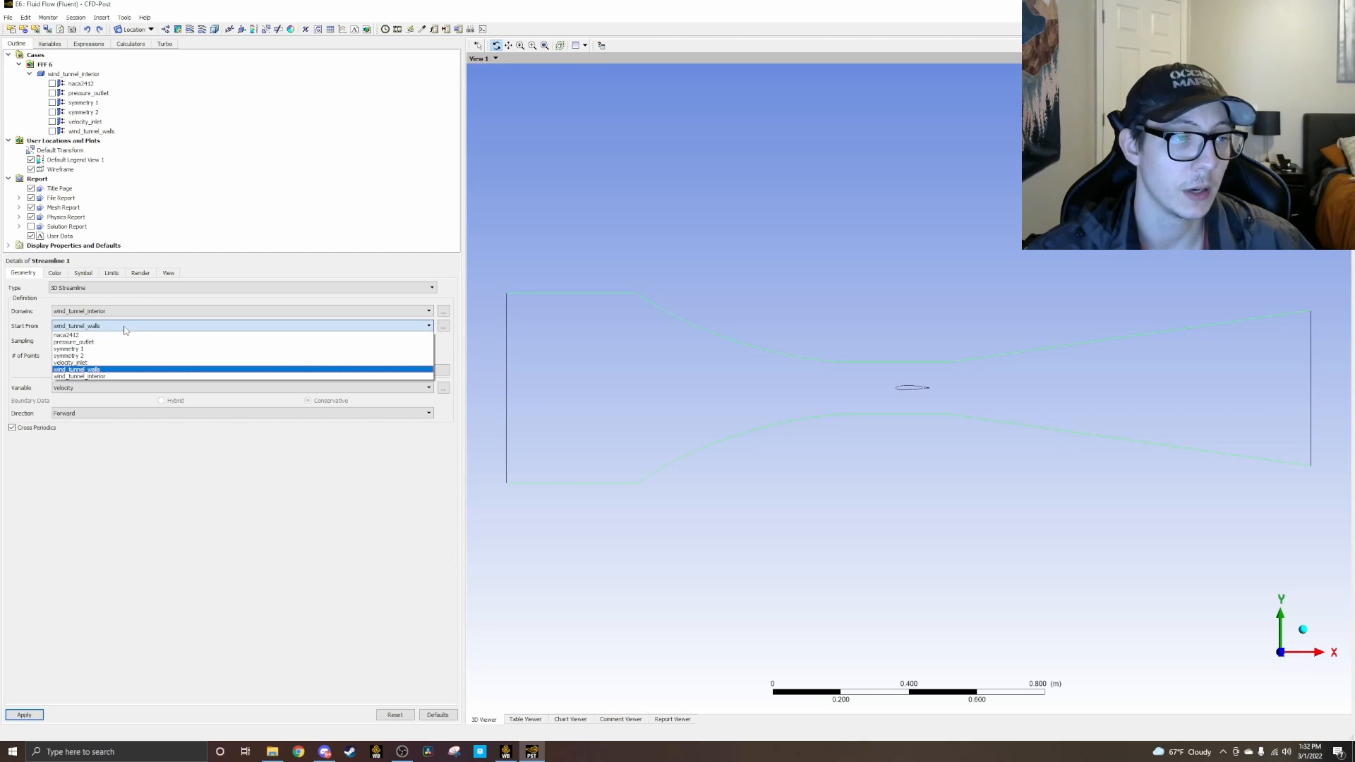
click(83, 362)
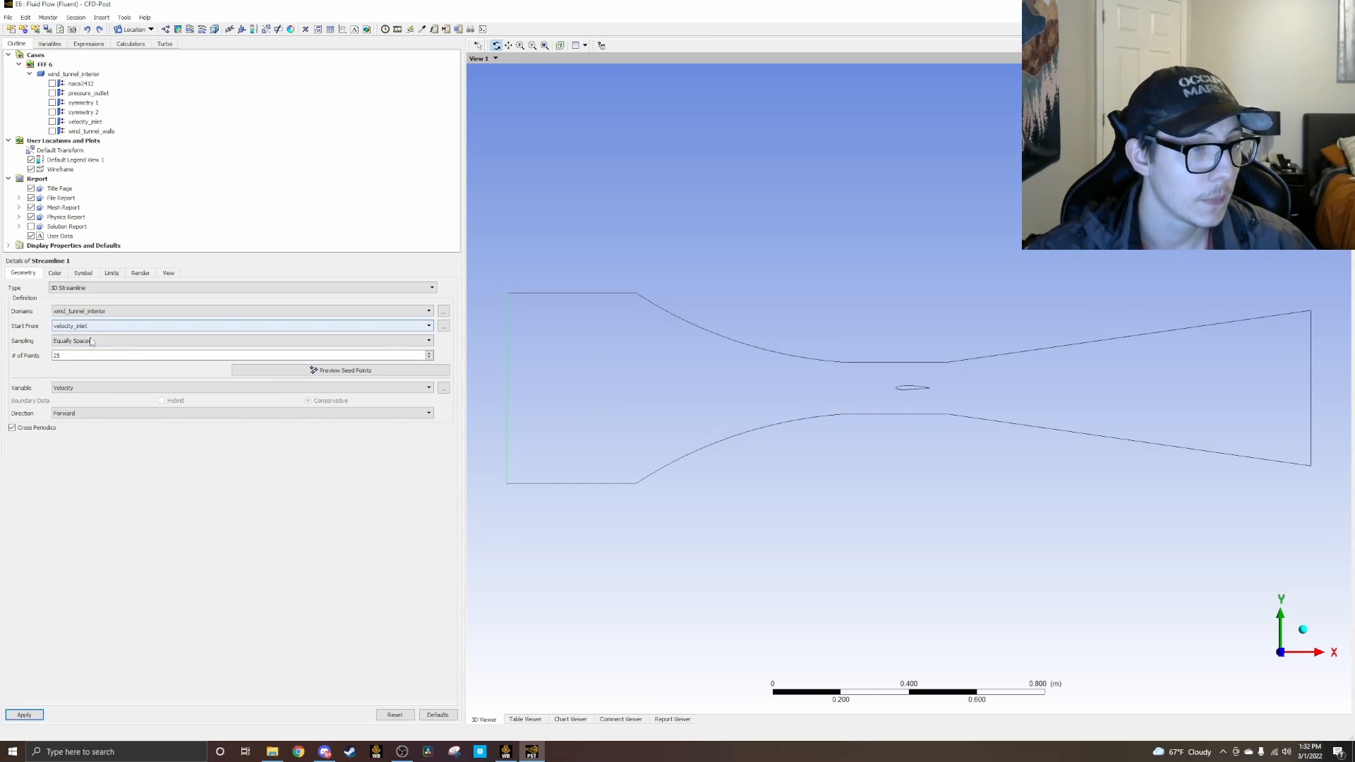
click(93, 355)
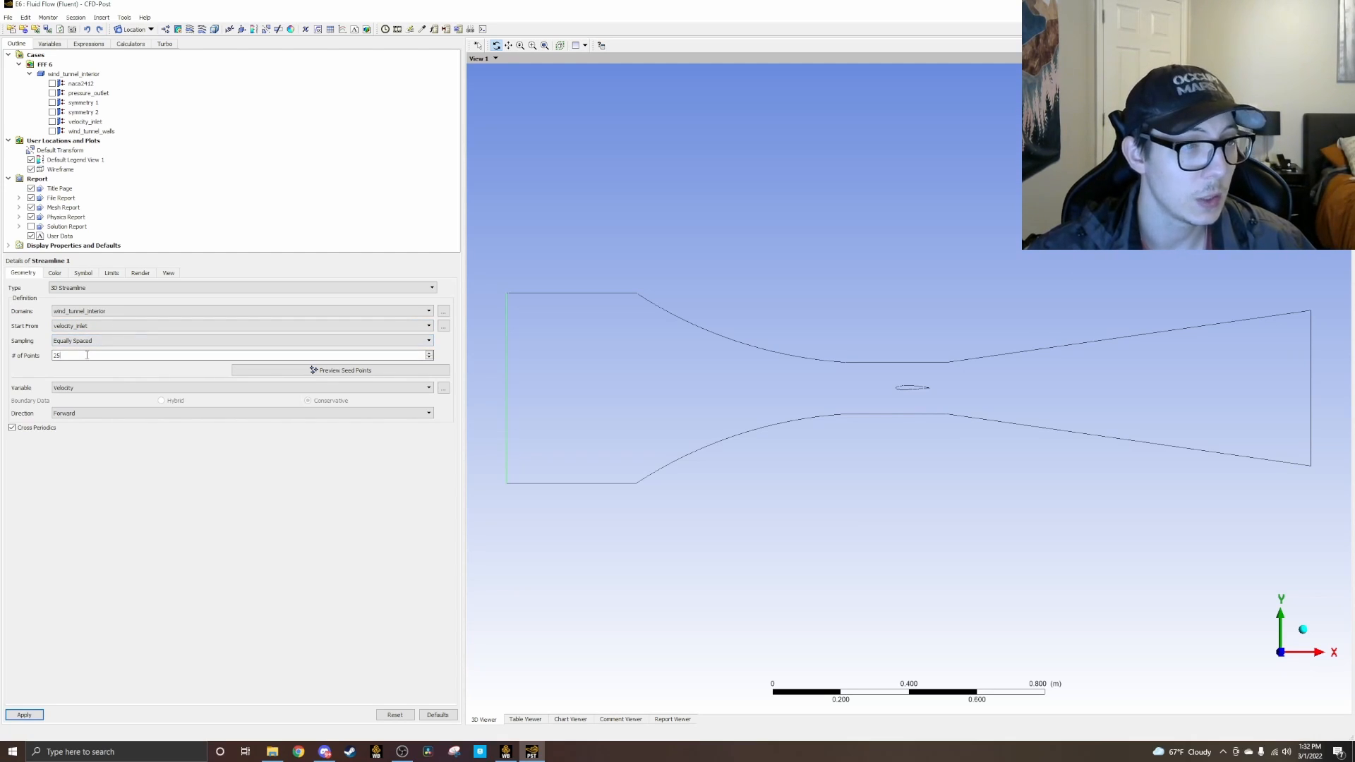
key(BackSpace)
key(BackSpace)
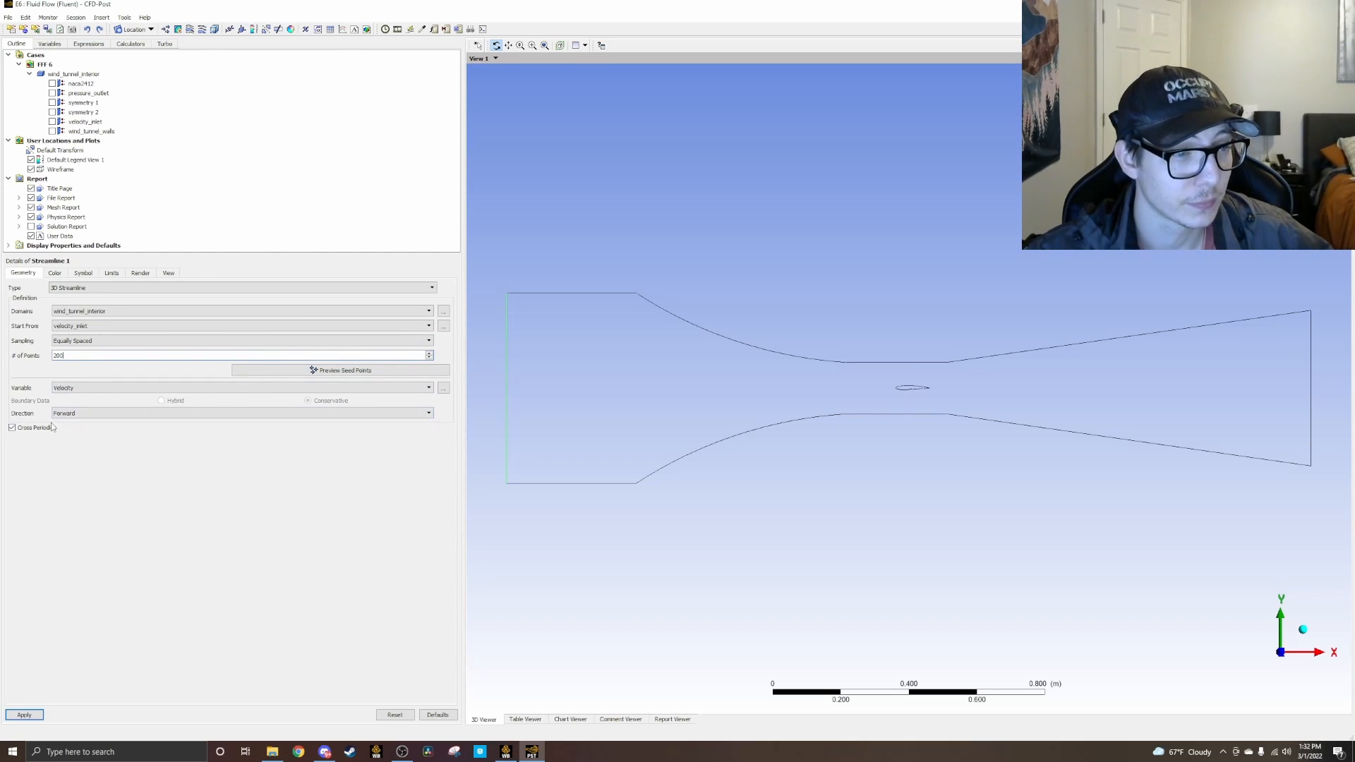
click(15, 715)
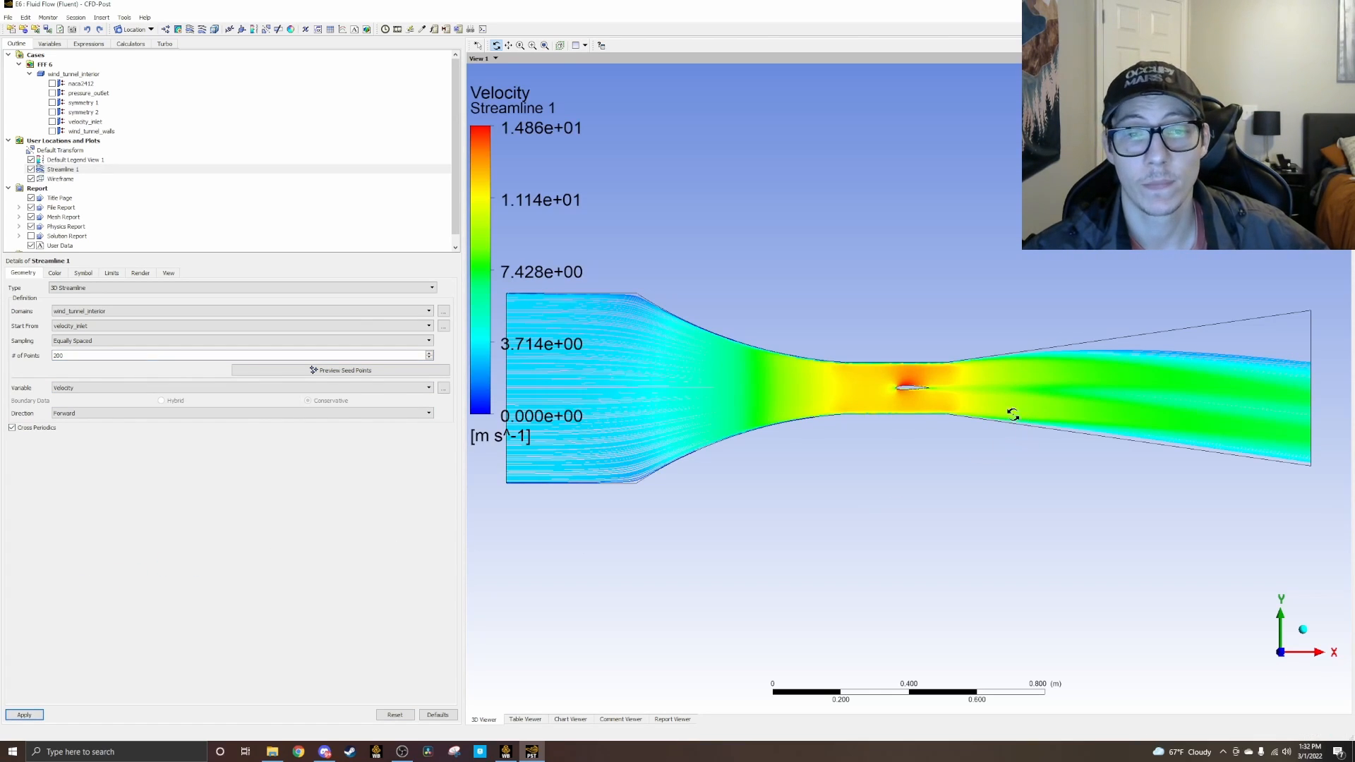
Step: Examine the velocity streamlines close up around the airfoil and across the full length of the wind tunnel
scroll(927, 393, up, 3)
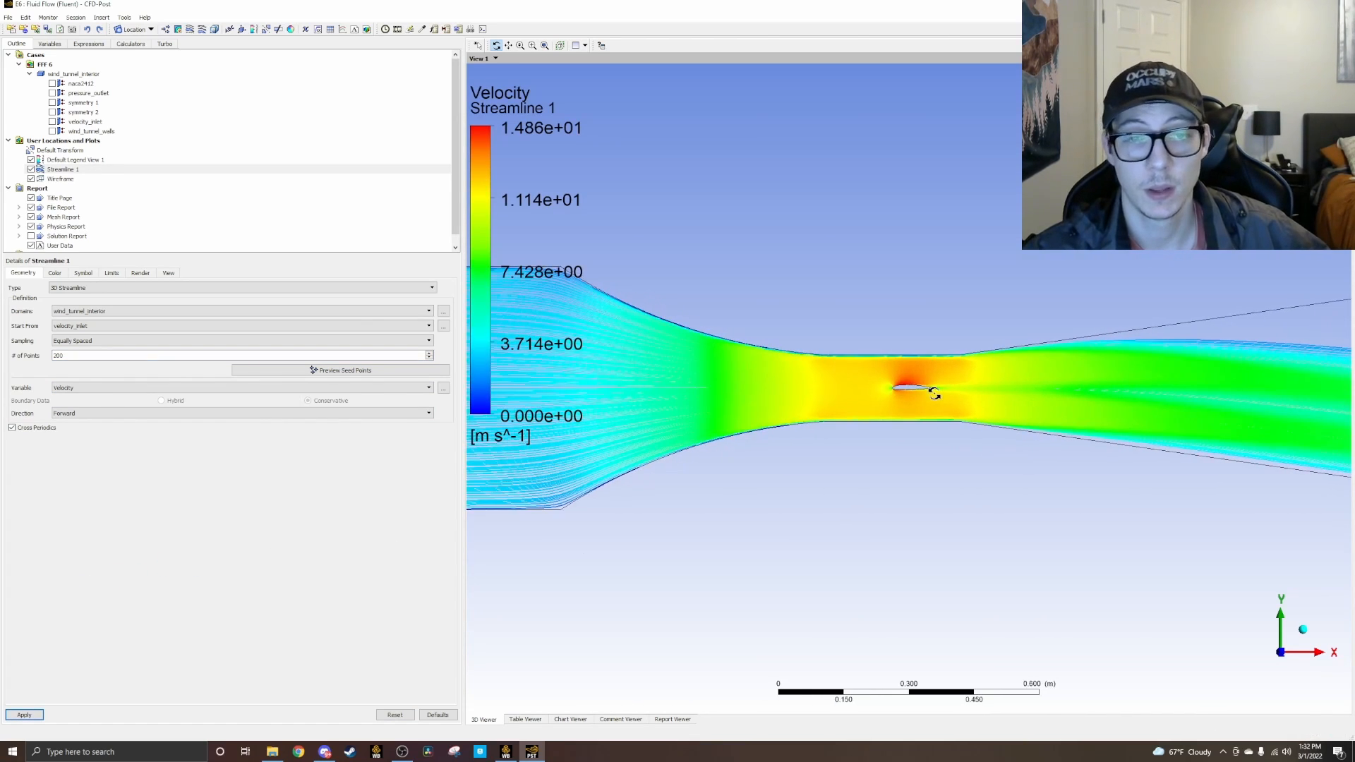
scroll(900, 406, up, 2)
scroll(911, 394, up, 5)
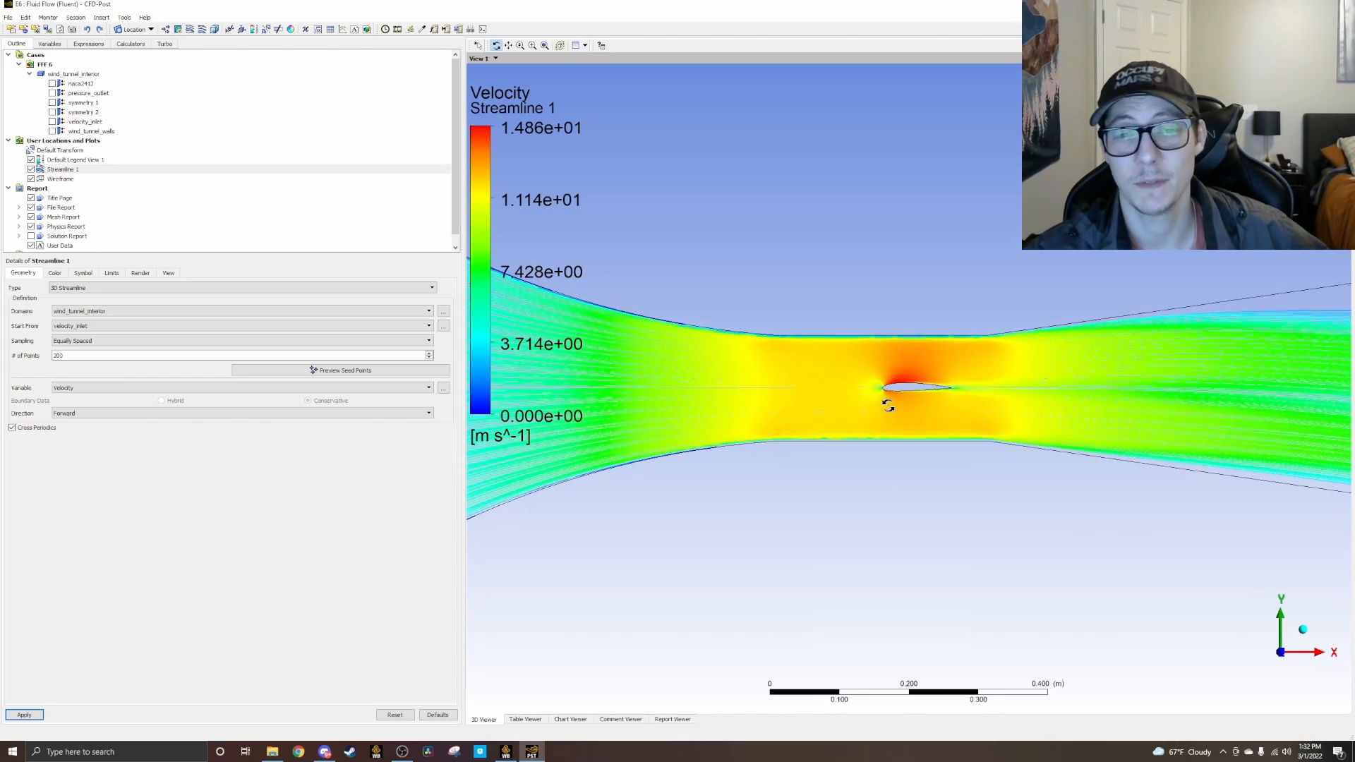
scroll(1013, 390, up, 4)
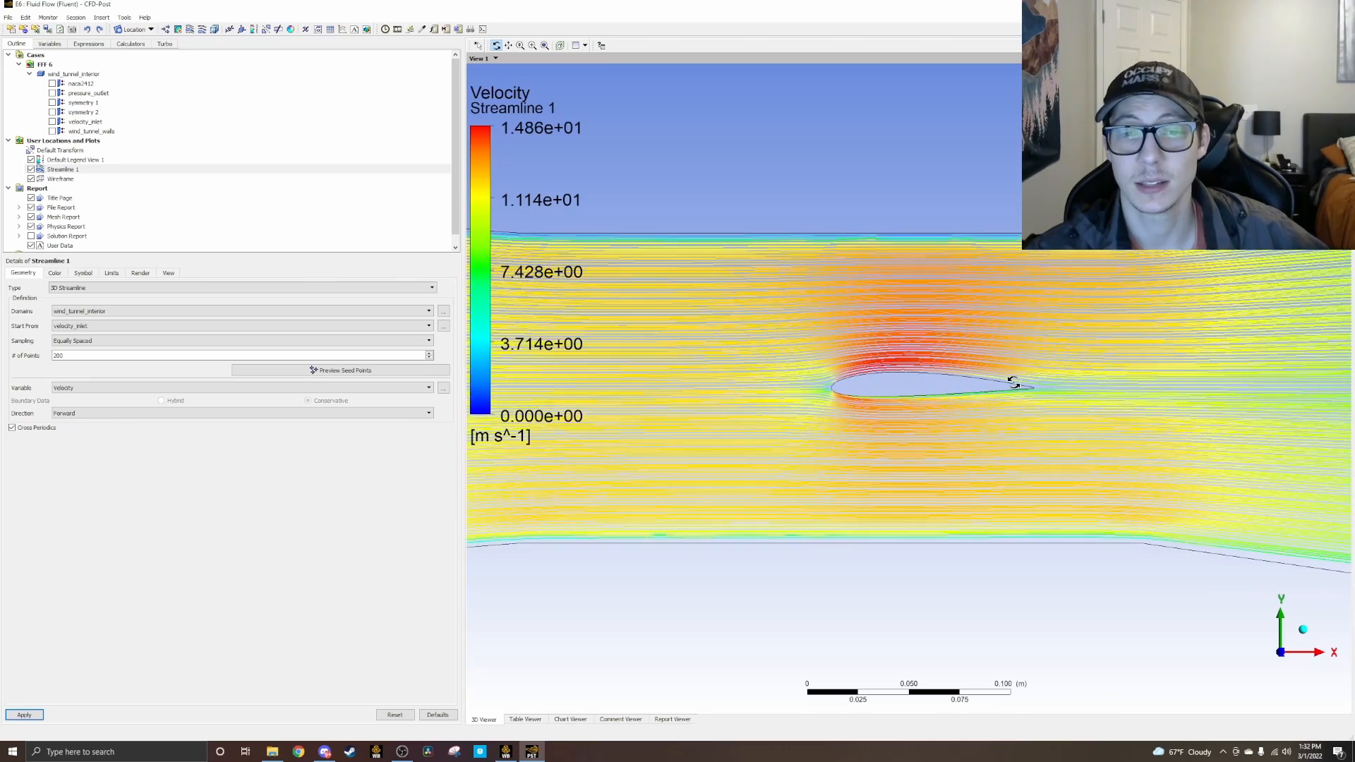
scroll(993, 384, up, 4)
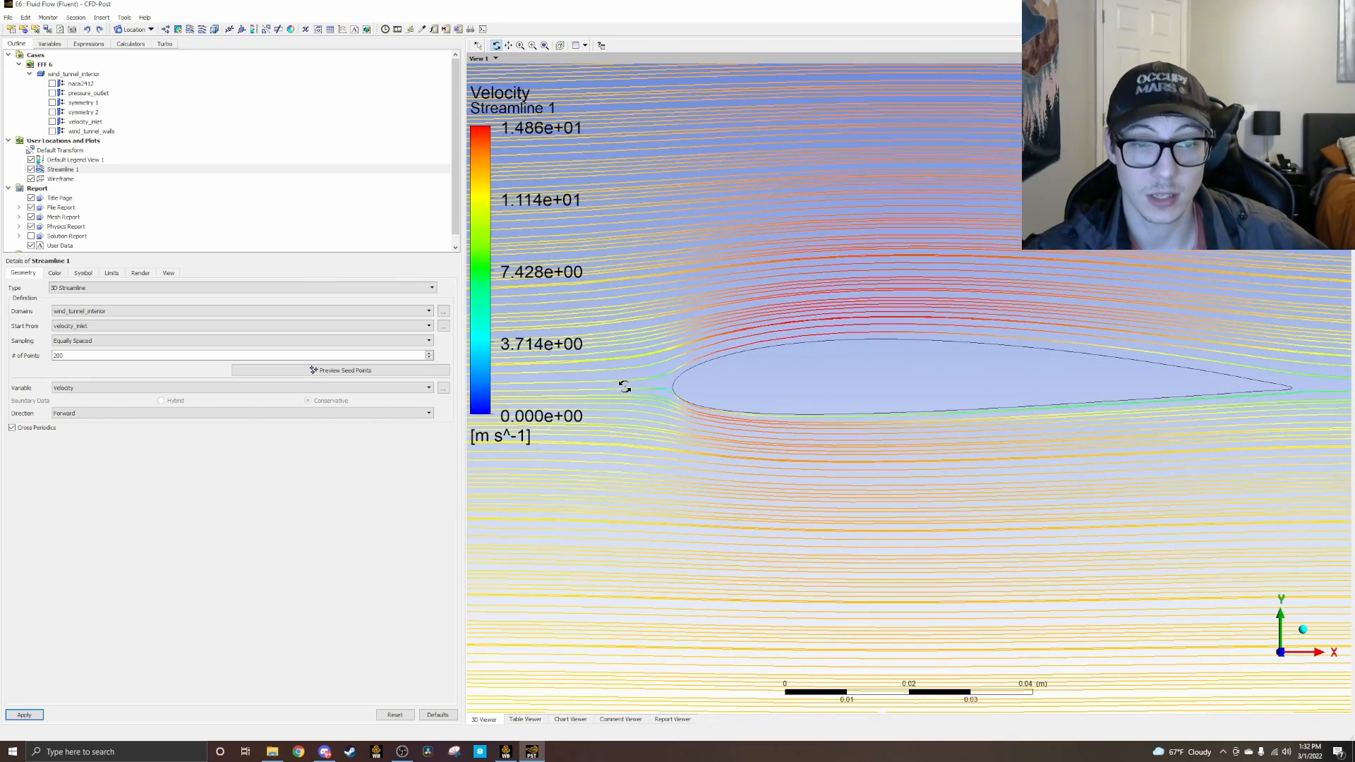
scroll(1020, 415, down, 5)
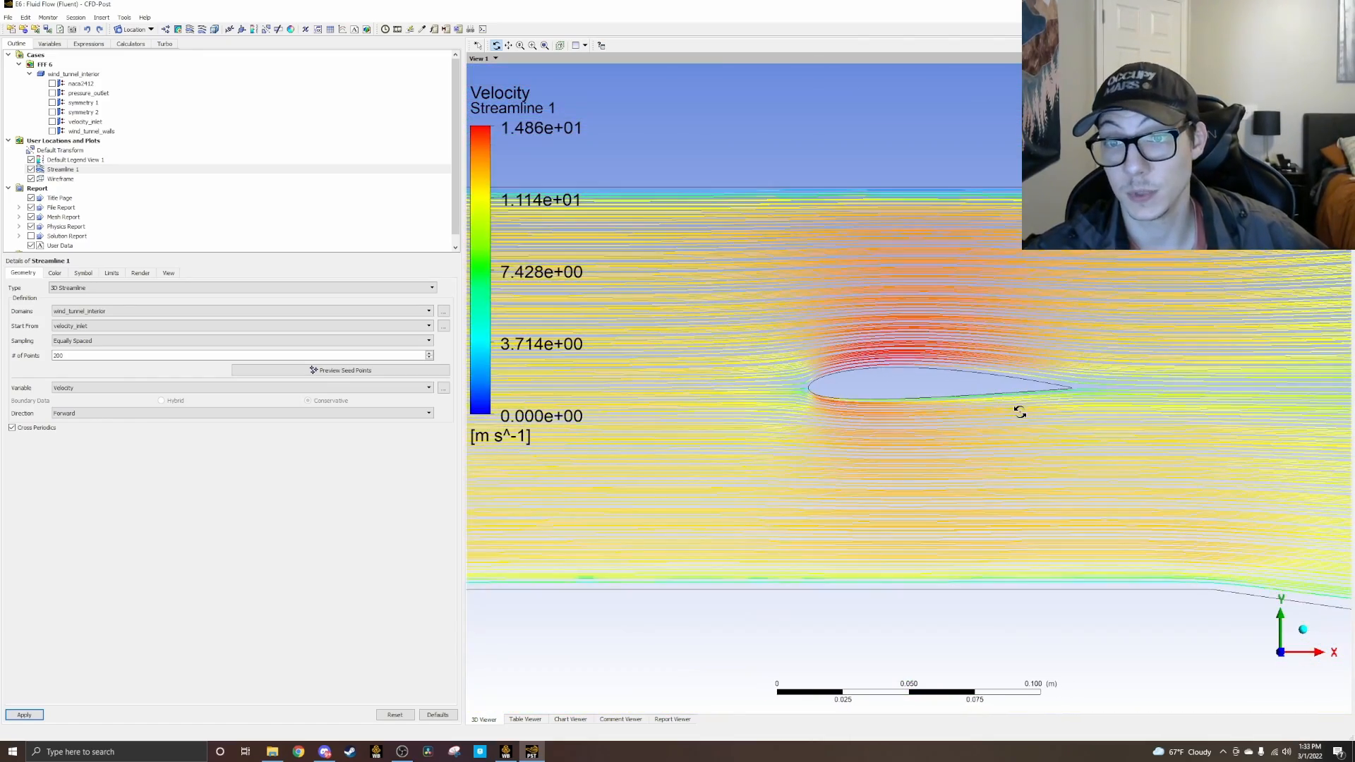
scroll(1020, 411, down, 6)
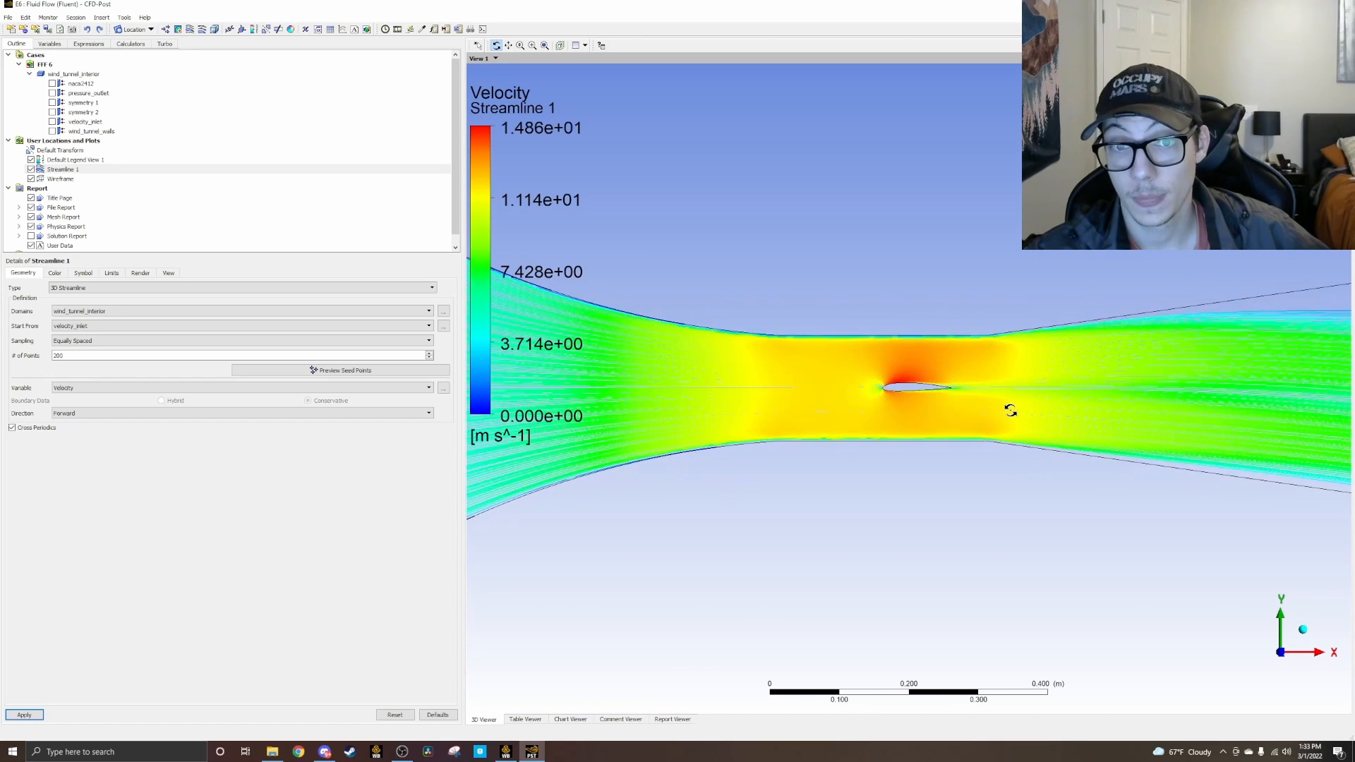
scroll(1010, 410, down, 4)
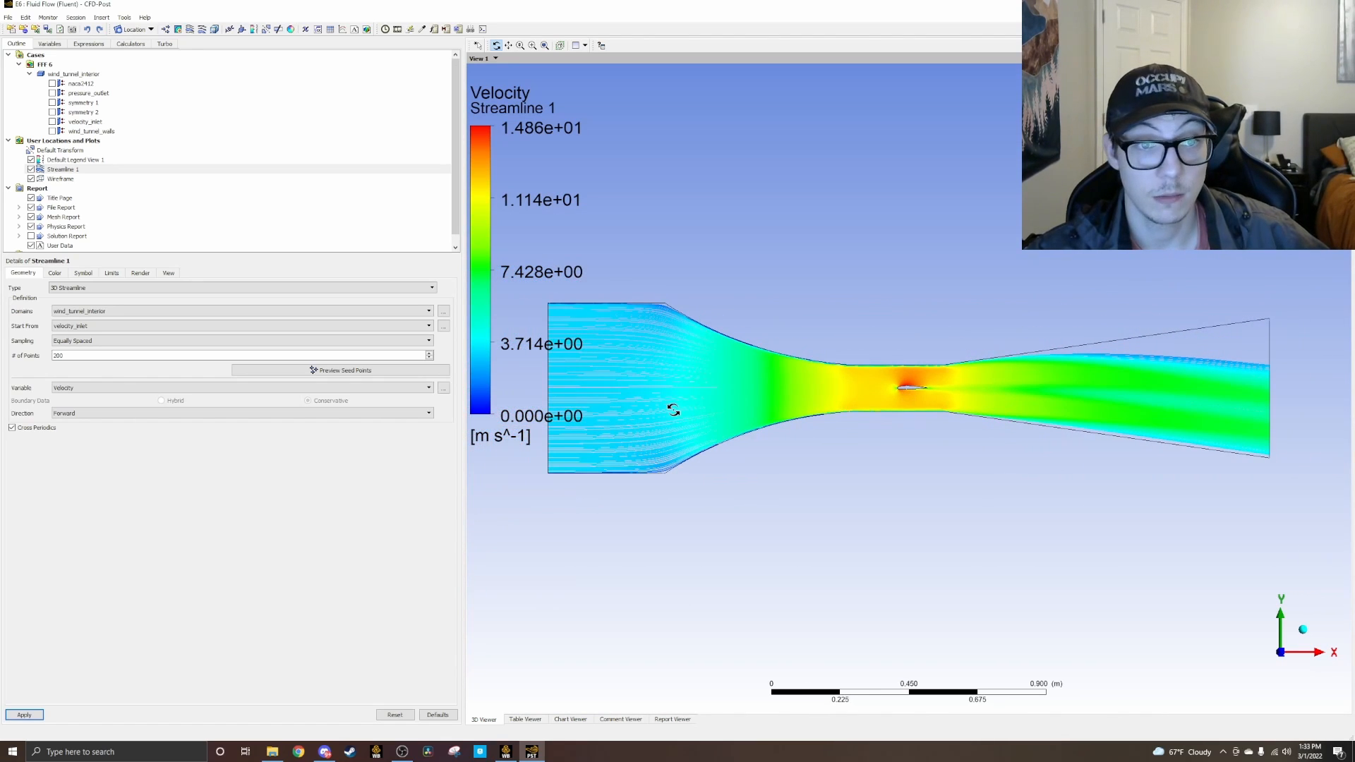
Step: Follow the streamlines from the tunnel's contraction into the test section, comparing flow over the airfoil's upper and lower surfaces
scroll(673, 409, up, 4)
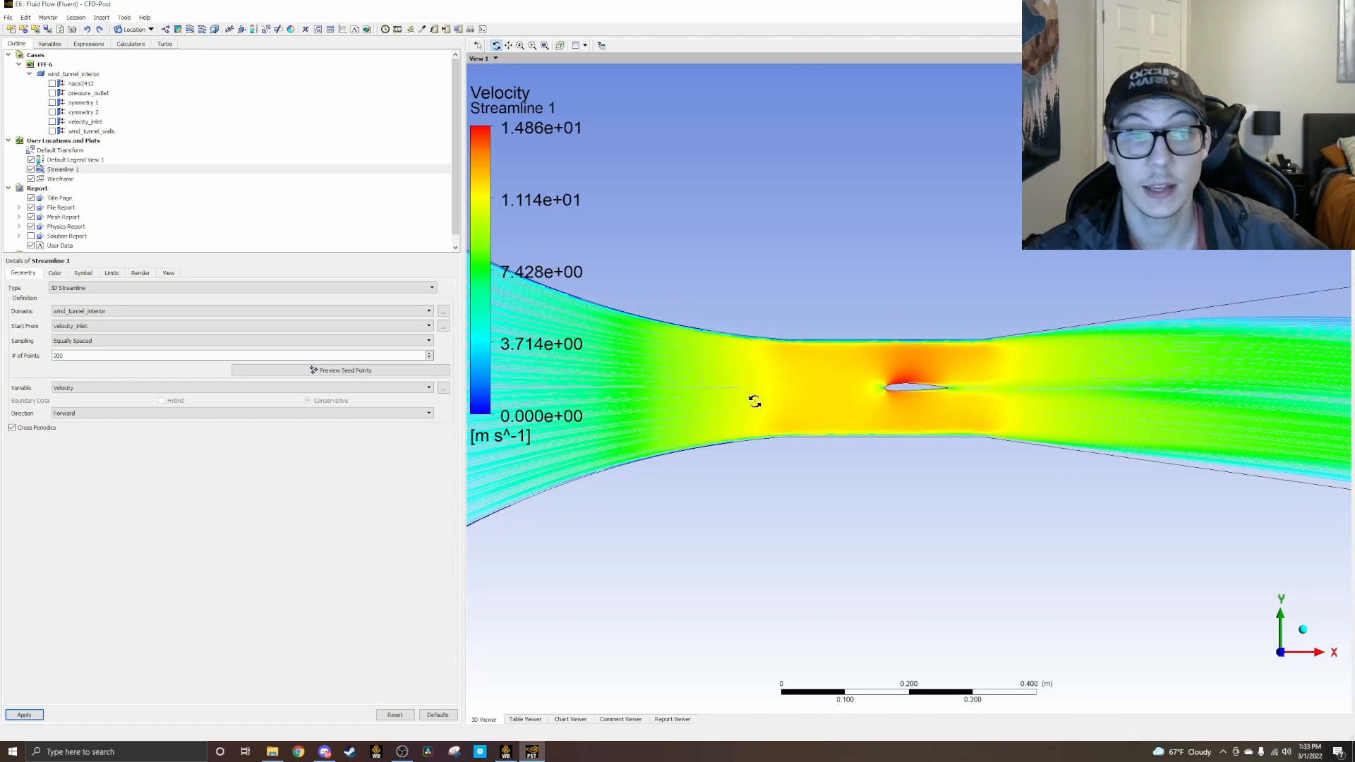
scroll(750, 398, up, 5)
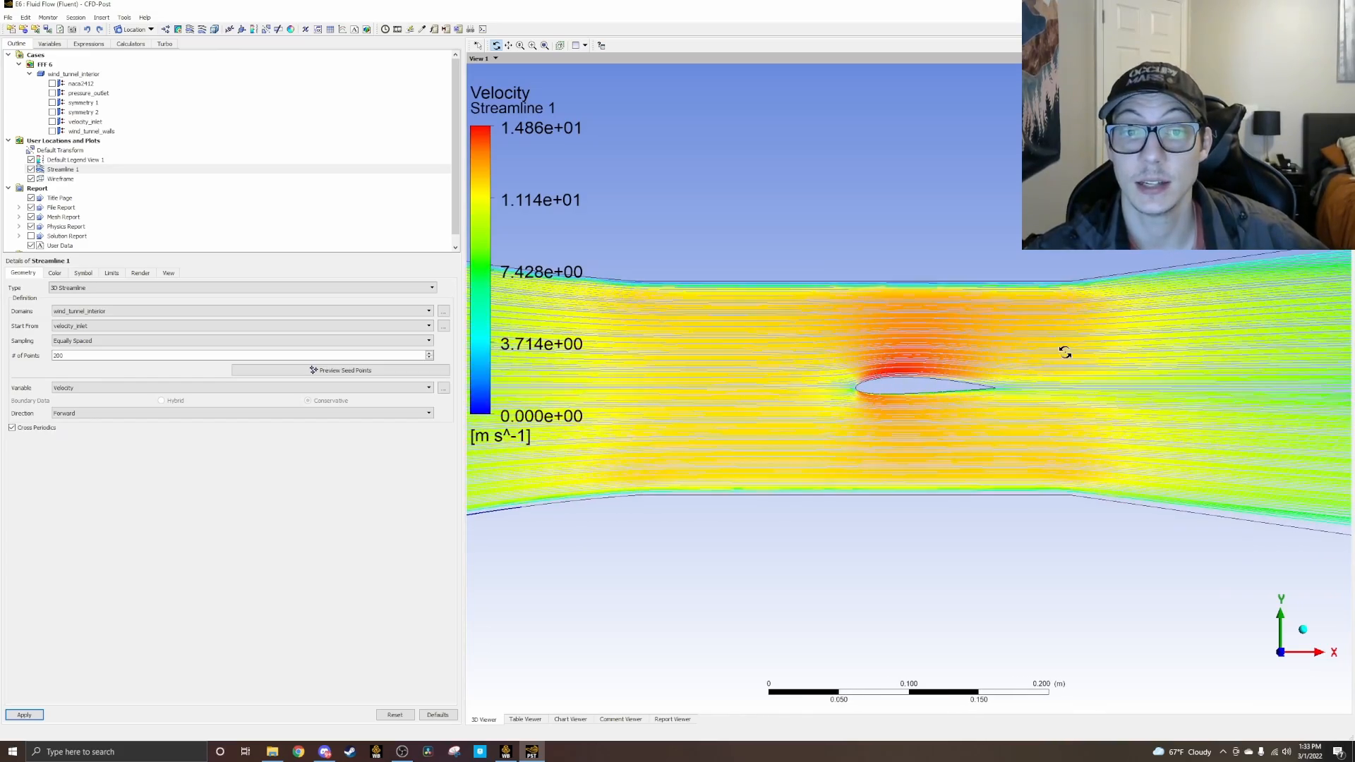
scroll(926, 391, up, 5)
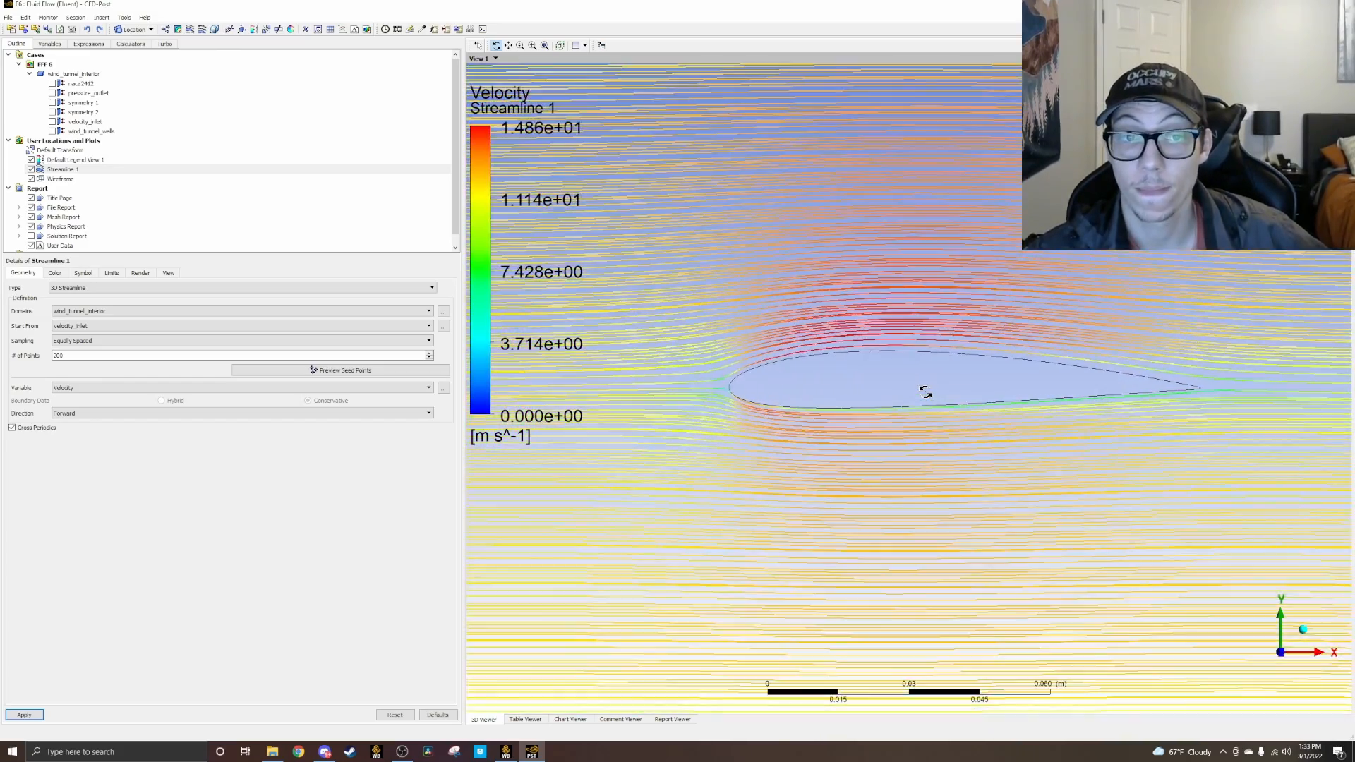
scroll(925, 392, up, 1)
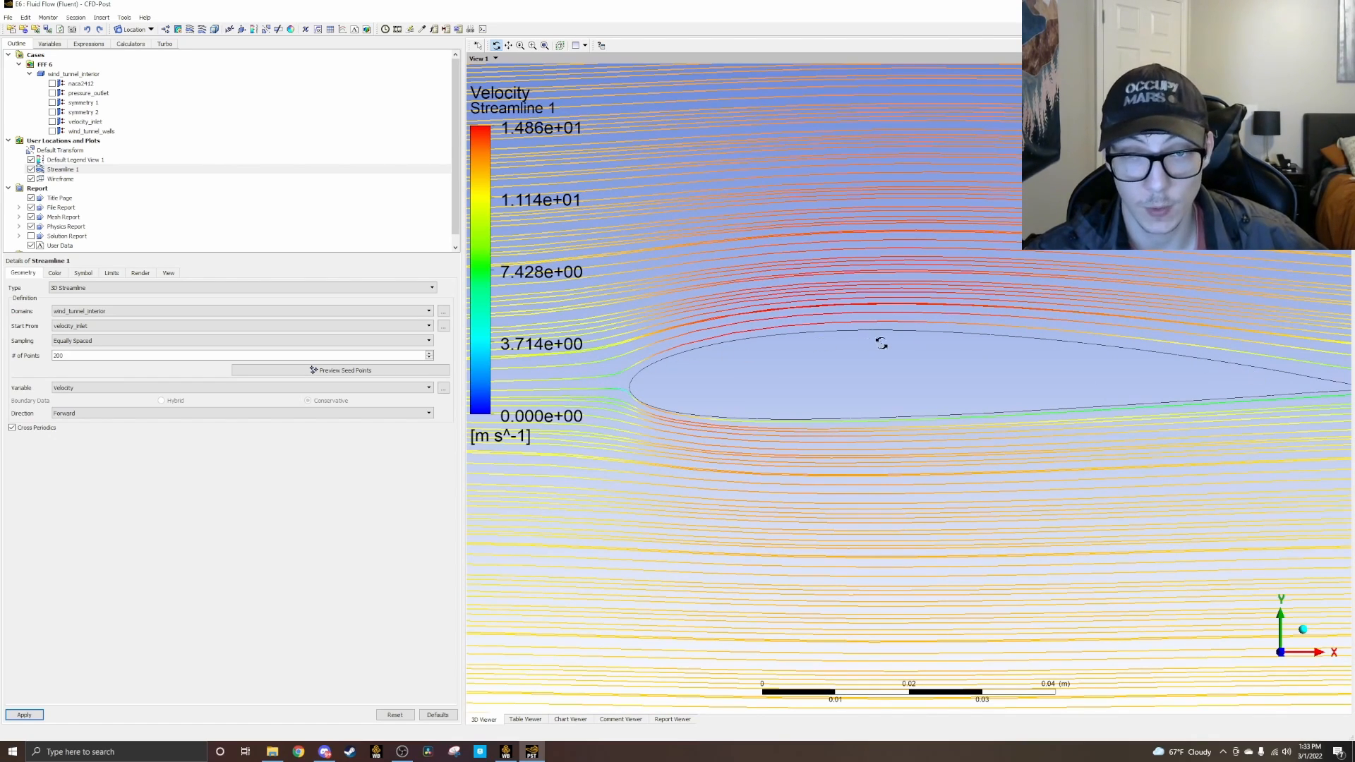
scroll(975, 397, down, 1)
scroll(1030, 371, down, 6)
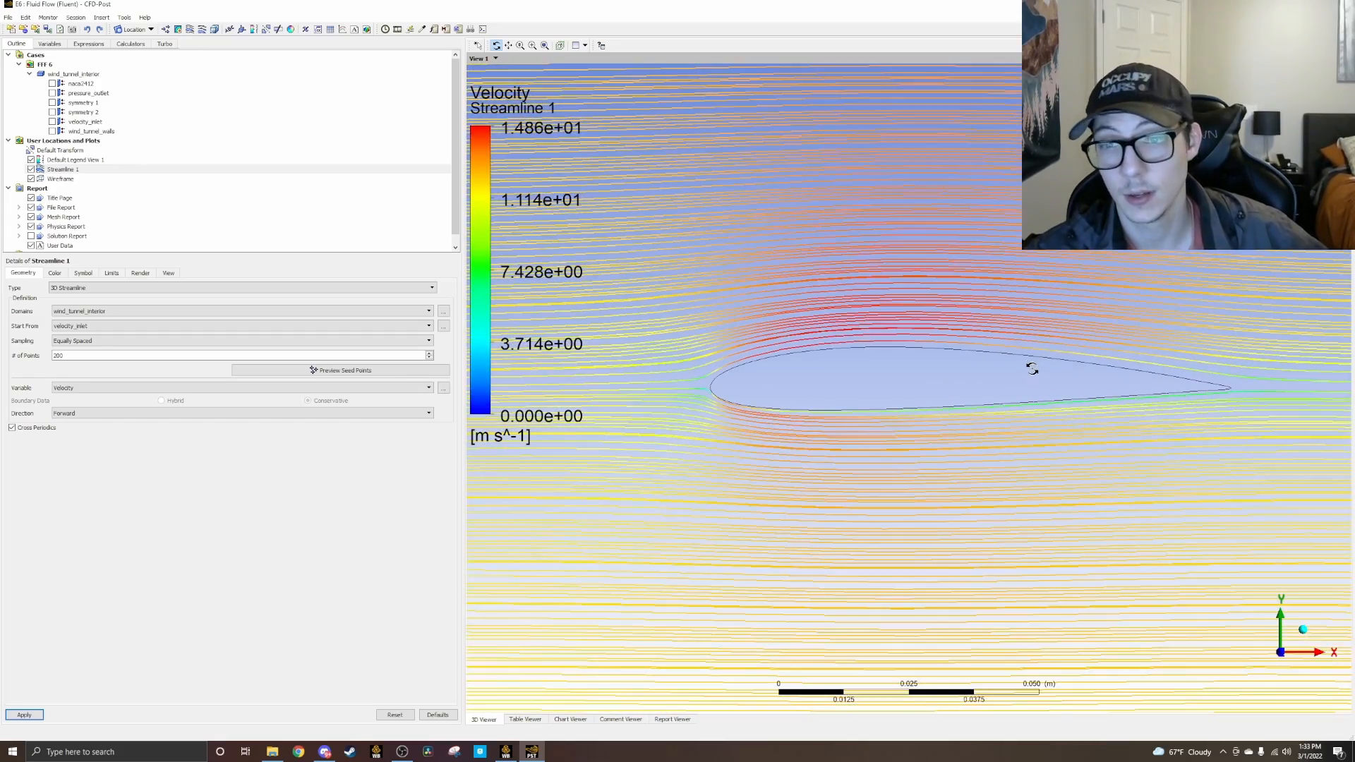
scroll(1045, 359, down, 8)
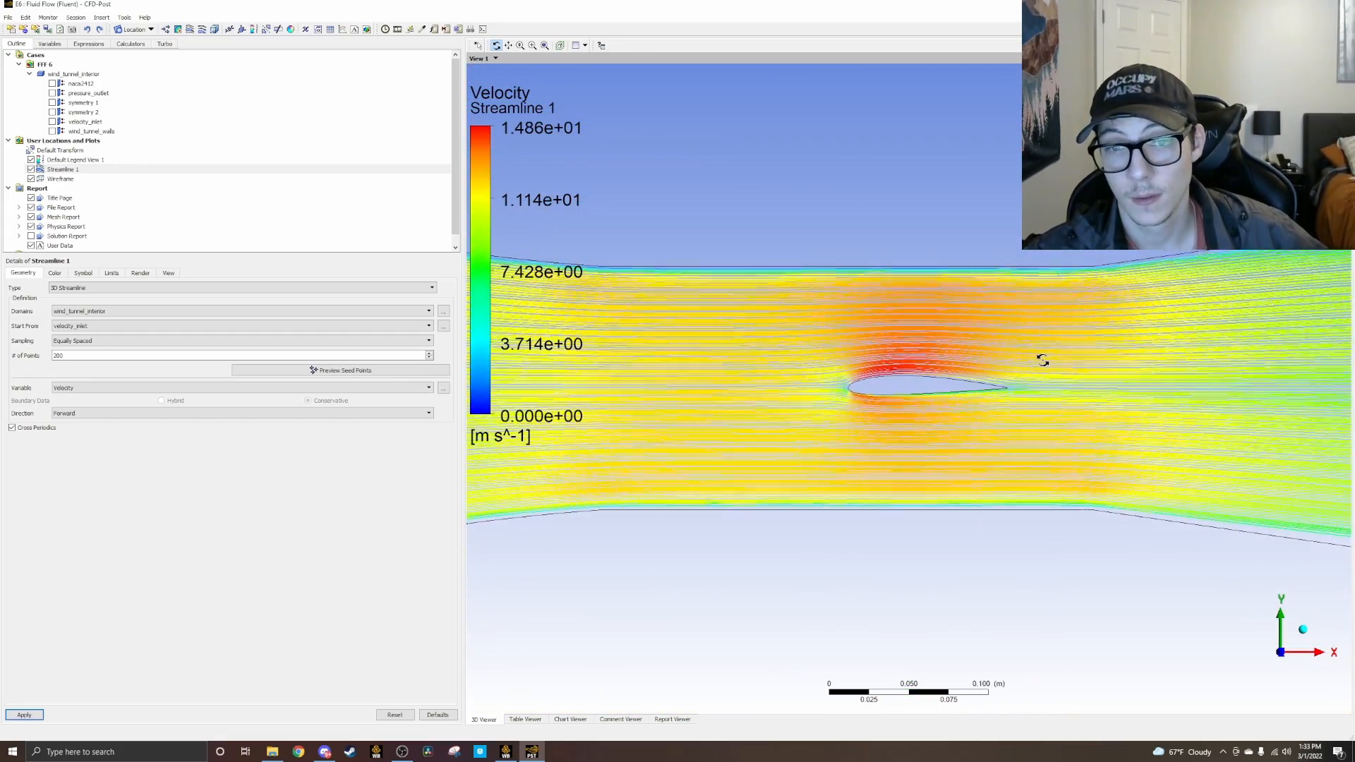
scroll(974, 404, down, 4)
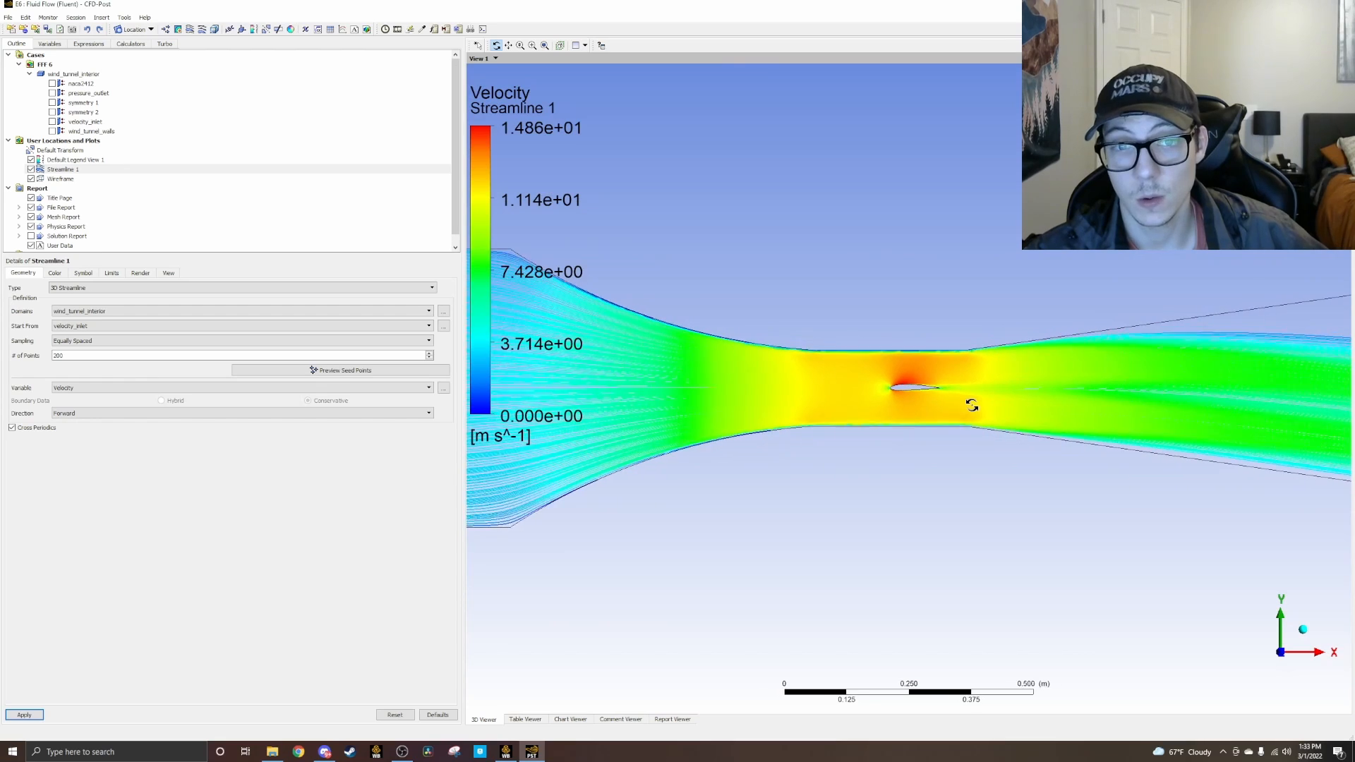